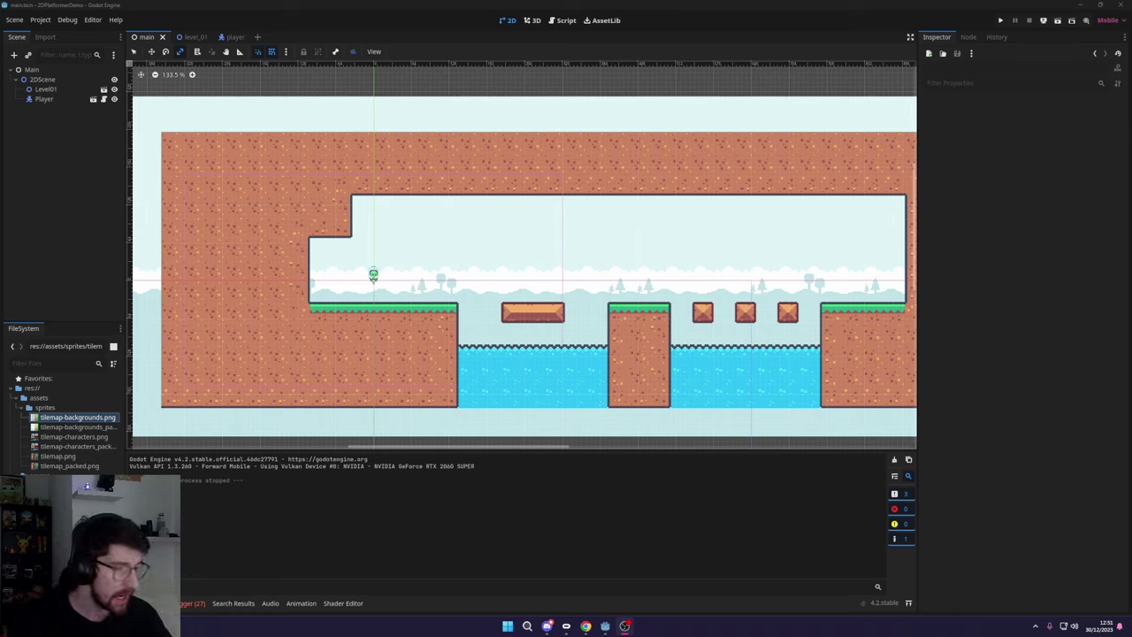
{"action": "left_click", "coordinate": [585, 625]}
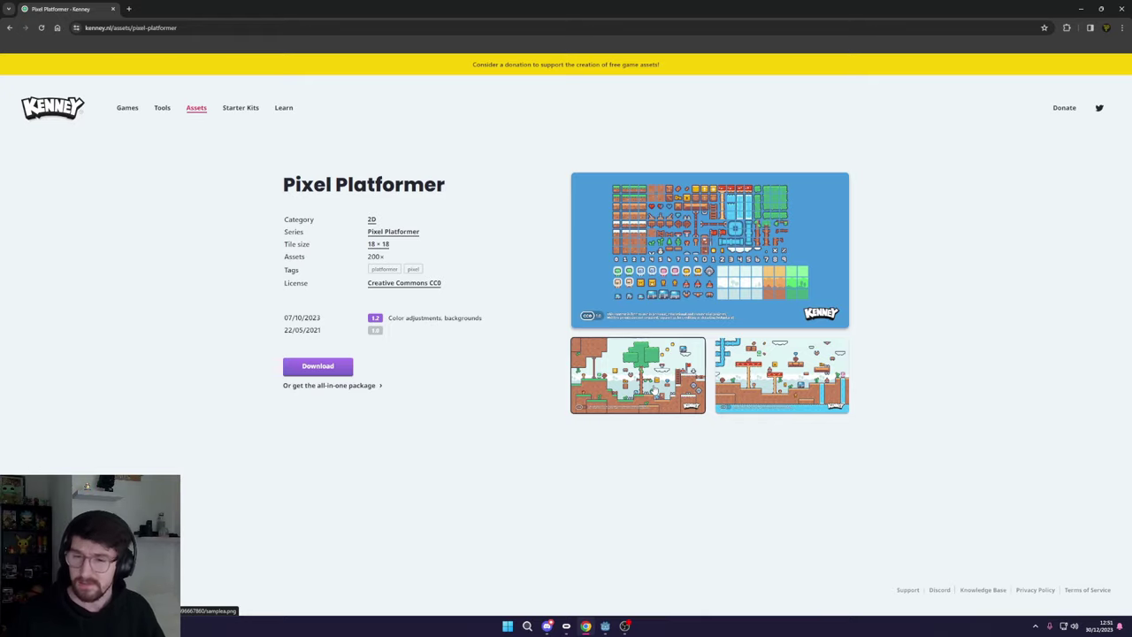
{"action": "left_click", "coordinate": [672, 376]}
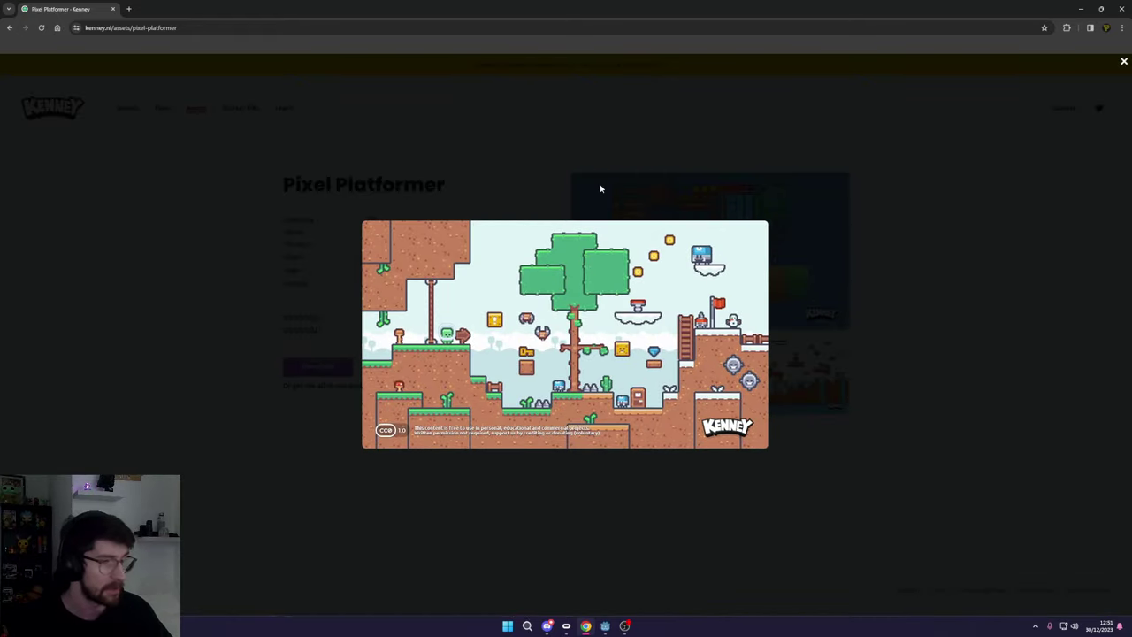
{"action": "left_click", "coordinate": [601, 187]}
{"action": "left_click", "coordinate": [665, 215]}
{"action": "left_click", "coordinate": [559, 176]}
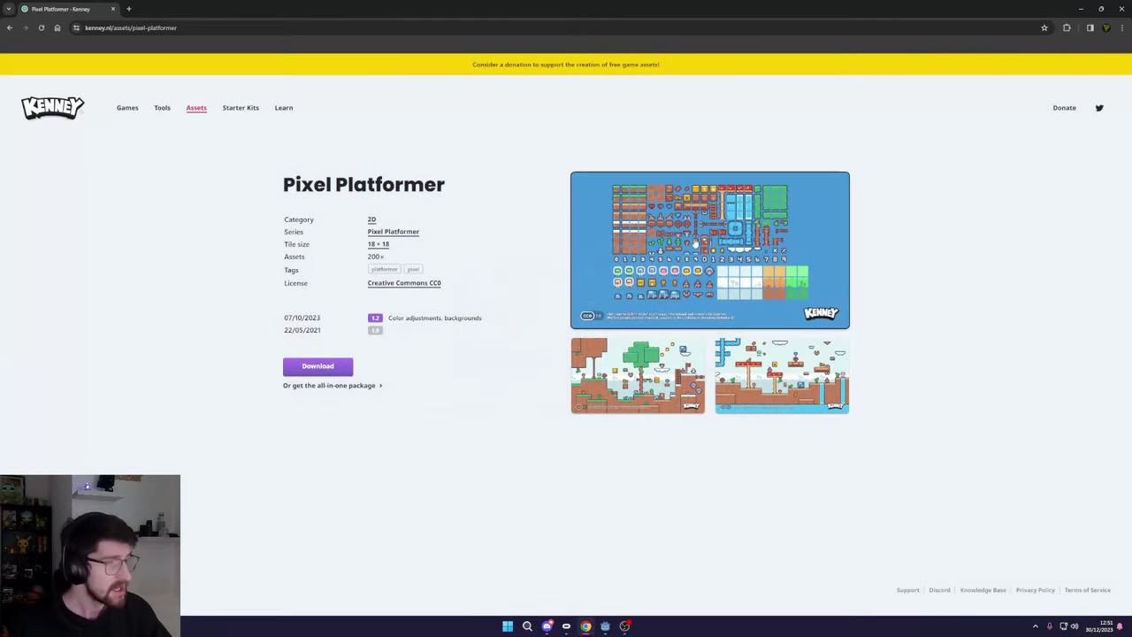
{"action": "left_click", "coordinate": [757, 389]}
{"action": "left_click", "coordinate": [485, 203]}
{"action": "left_click", "coordinate": [610, 367]}
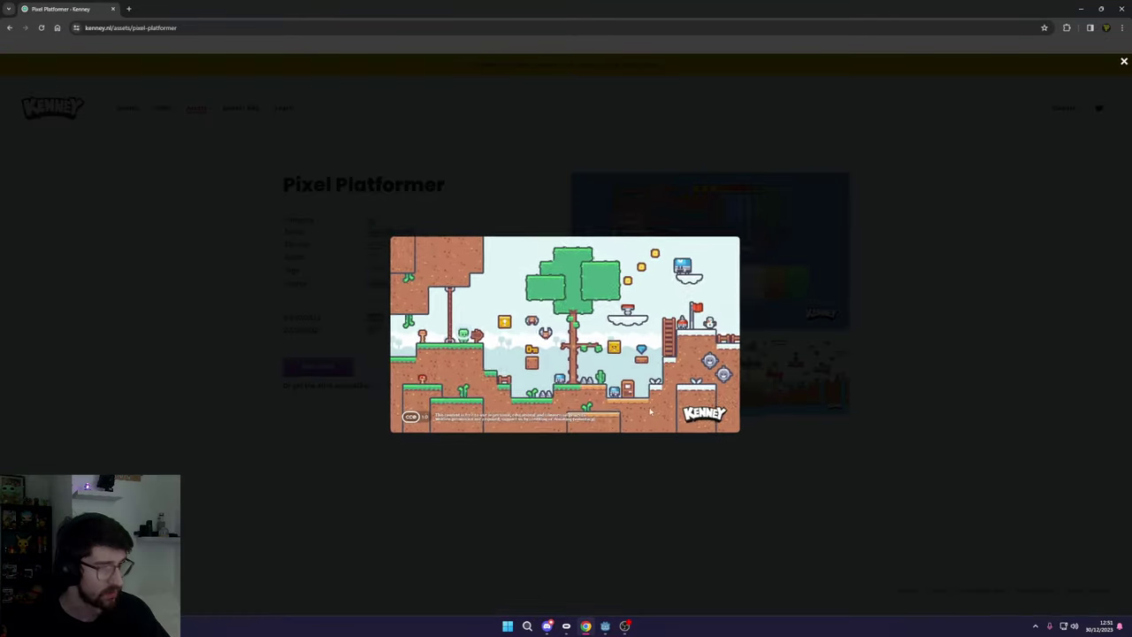
{"action": "left_click", "coordinate": [498, 197]}
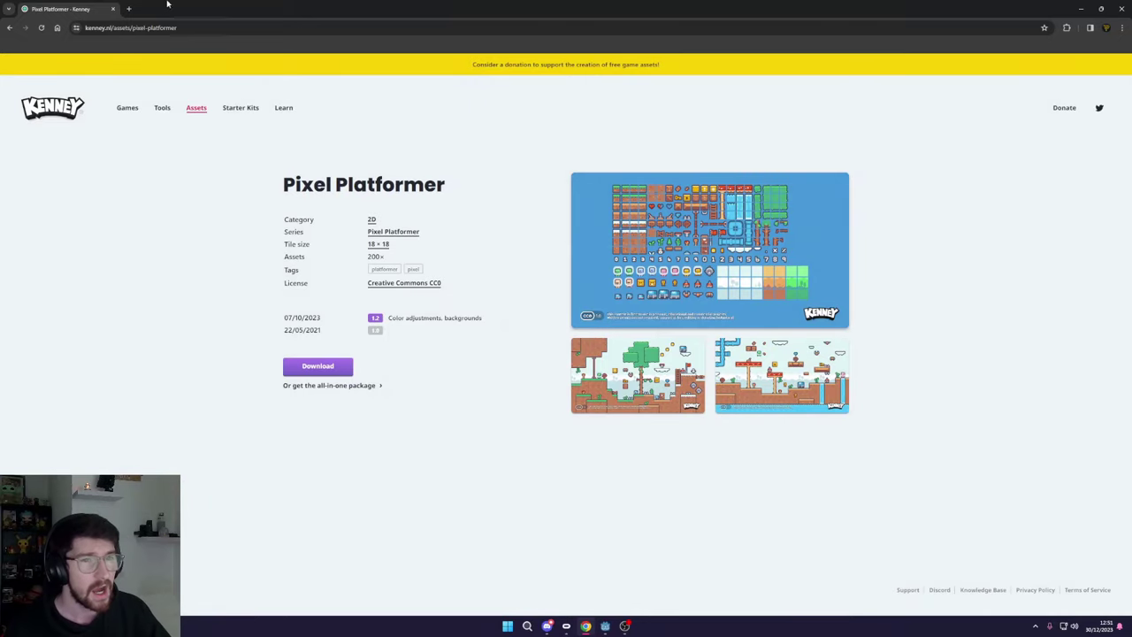
{"action": "left_click", "coordinate": [1080, 8]}
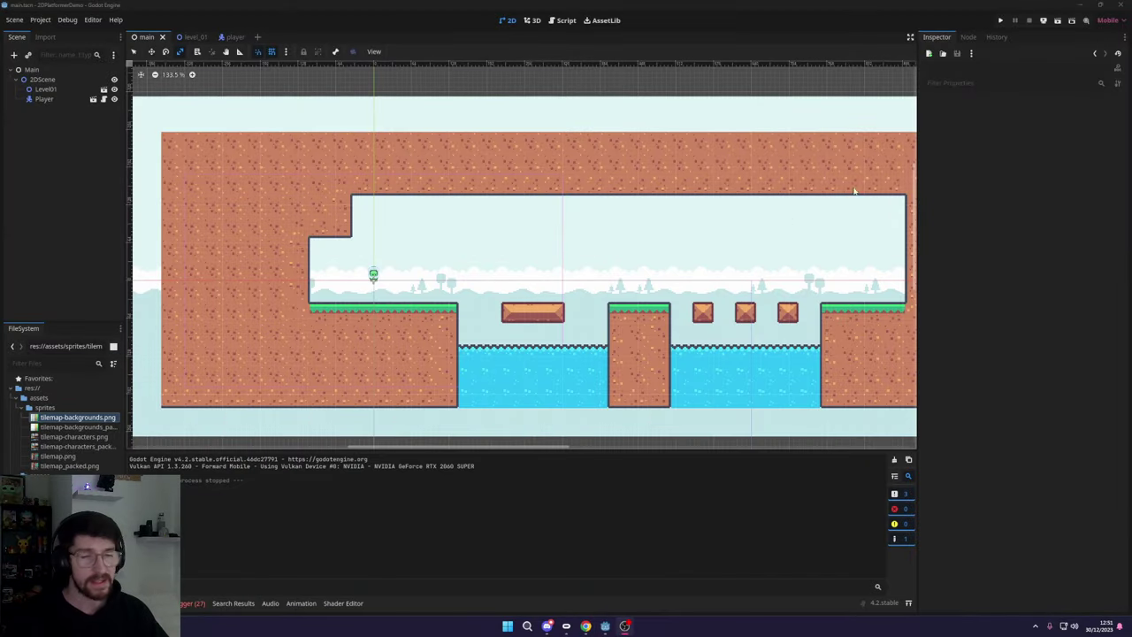
- Run the platformer demo project and test the character's walking in both directions and jumping on the starting ground
{"action": "left_click", "coordinate": [1001, 21]}
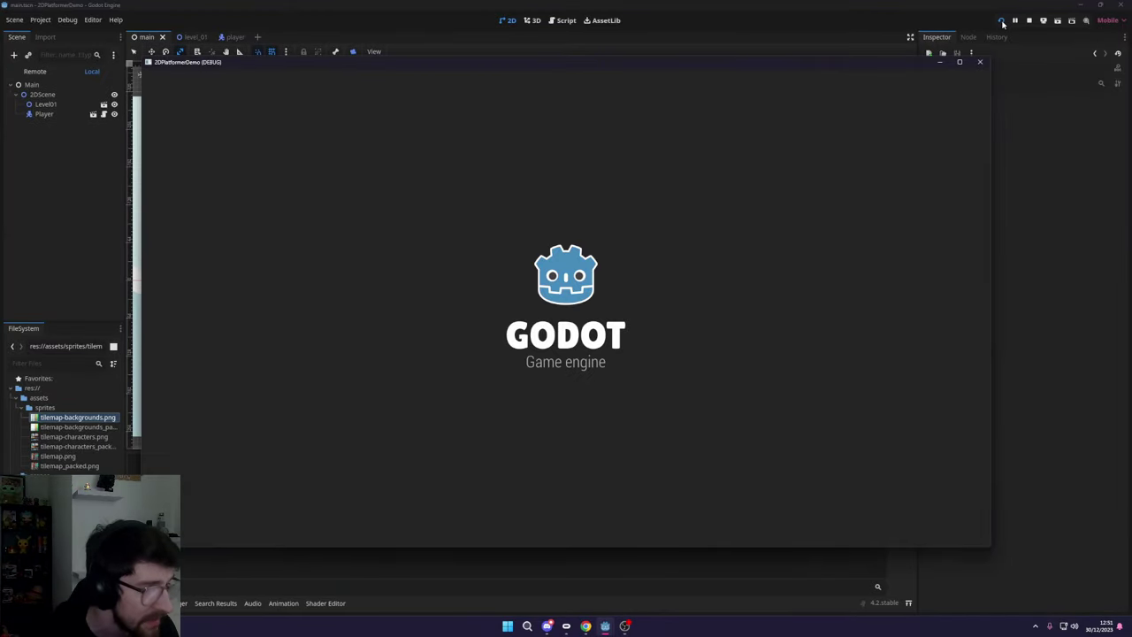
{"action": "key", "text": "Right"}
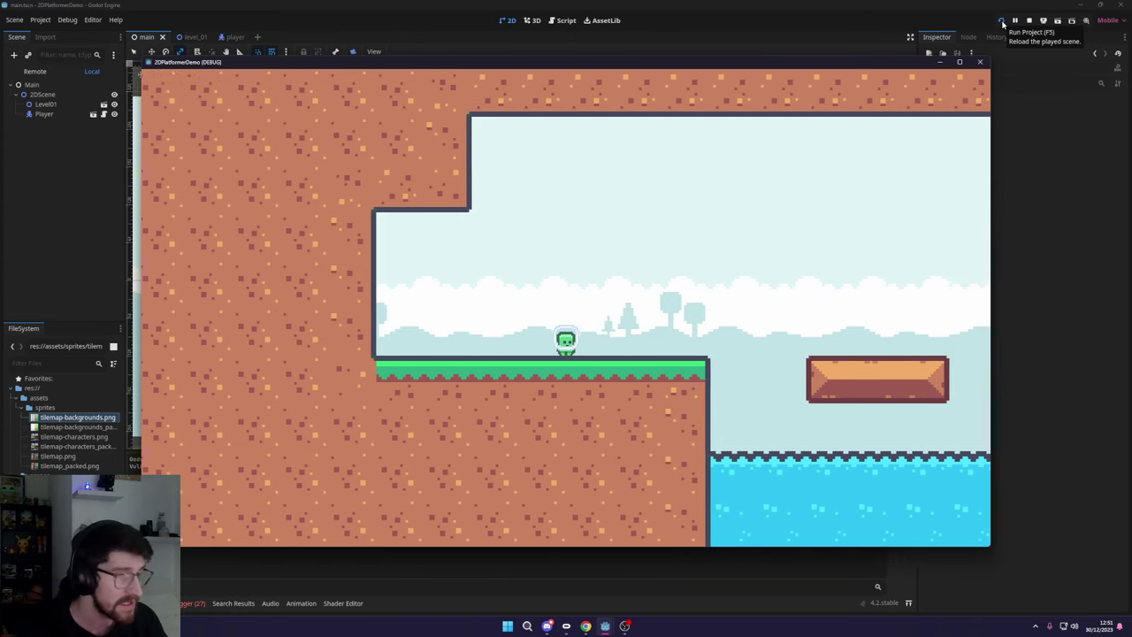
{"action": "key", "text": "Left"}
{"action": "key", "text": "Right"}
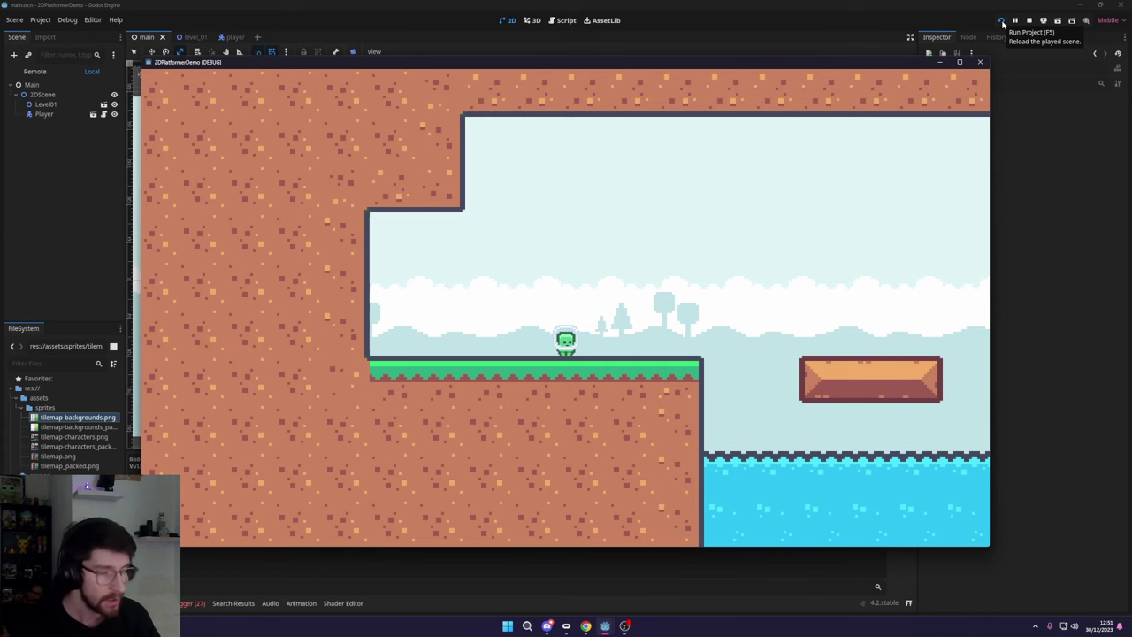
{"action": "key", "text": "Left"}
{"action": "key", "text": "Right"}
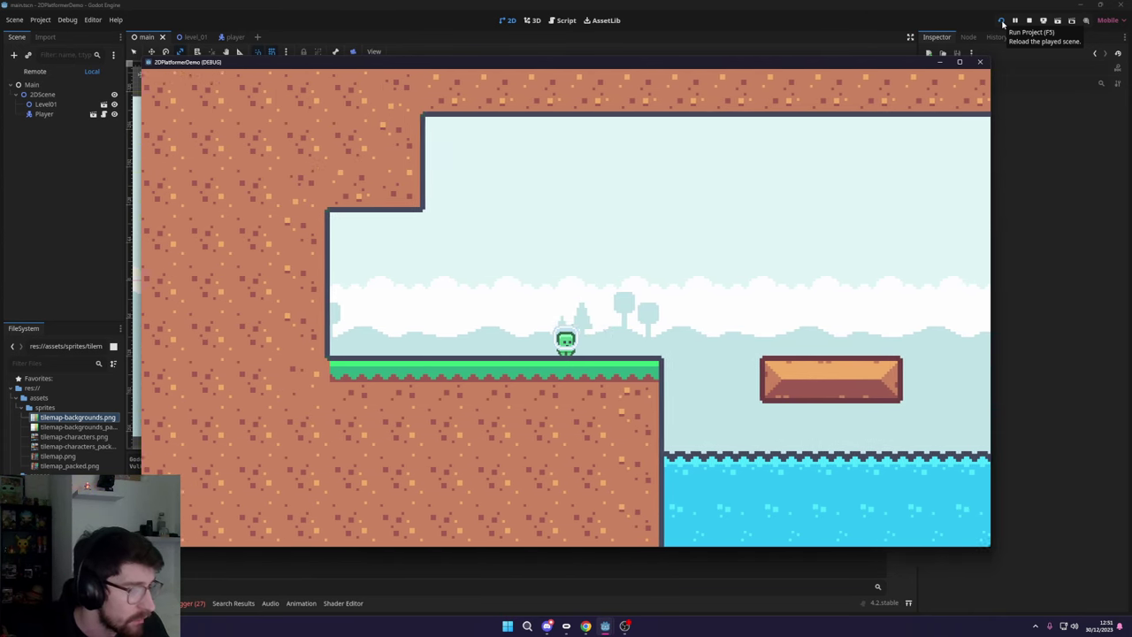
{"action": "key", "text": "Left"}
{"action": "key", "text": "space"}
{"action": "key", "text": "space"}
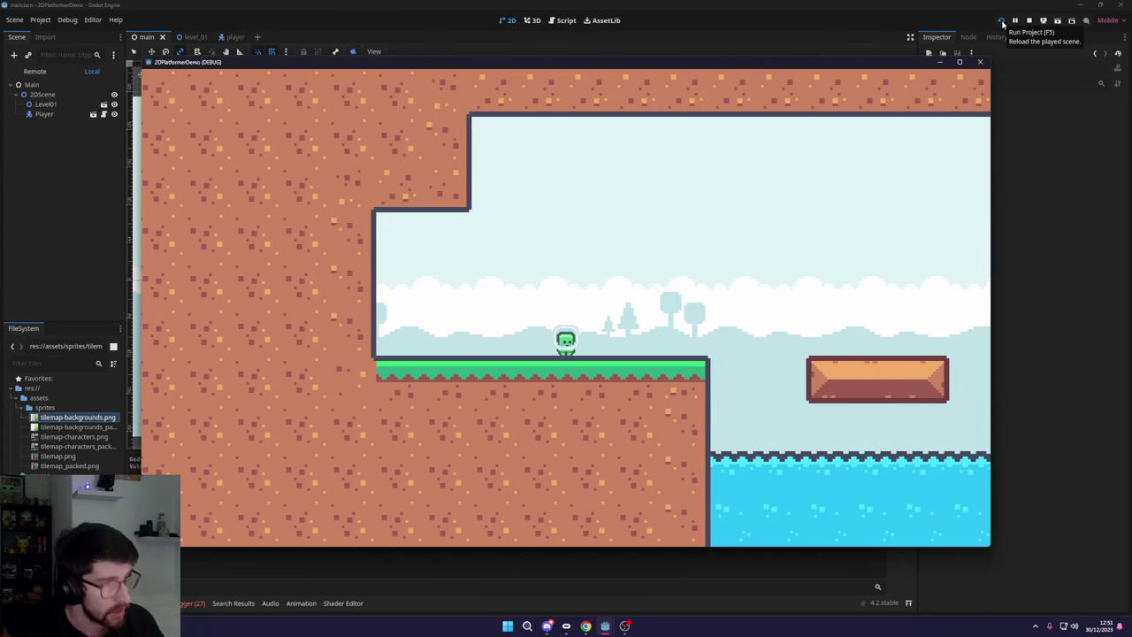
{"action": "key", "text": "space"}
{"action": "key", "text": "space"}
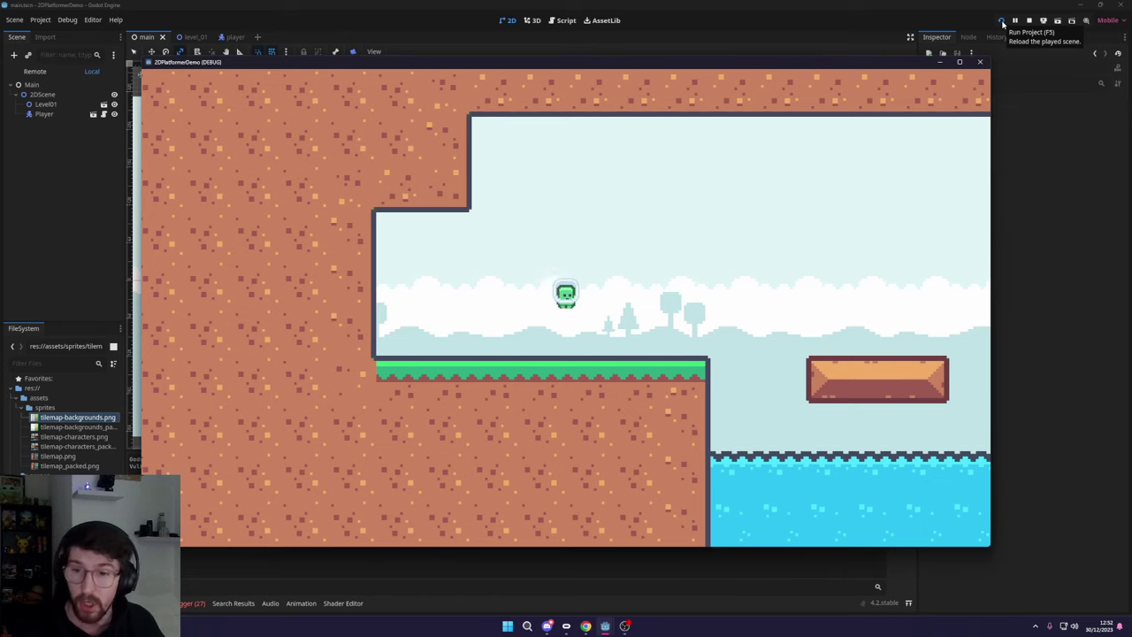
- Test jumping the character back and forth between the starting ground and the long floating platform
{"action": "key", "text": "Right"}
{"action": "key", "text": "space"}
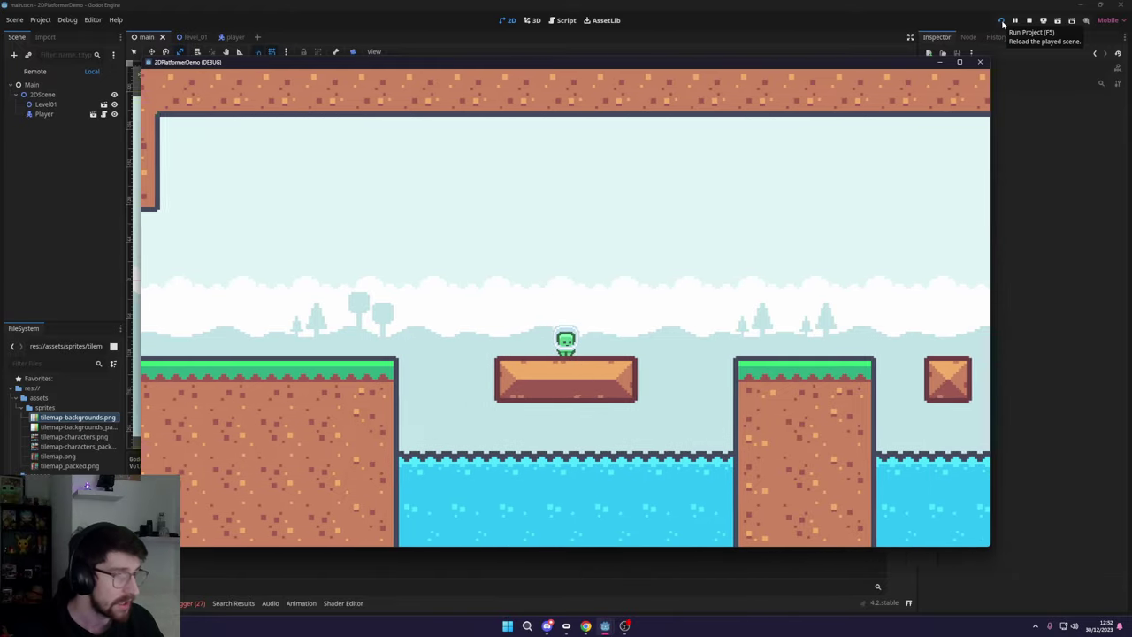
{"action": "key", "text": "Right"}
{"action": "key", "text": "space"}
{"action": "key", "text": "Left"}
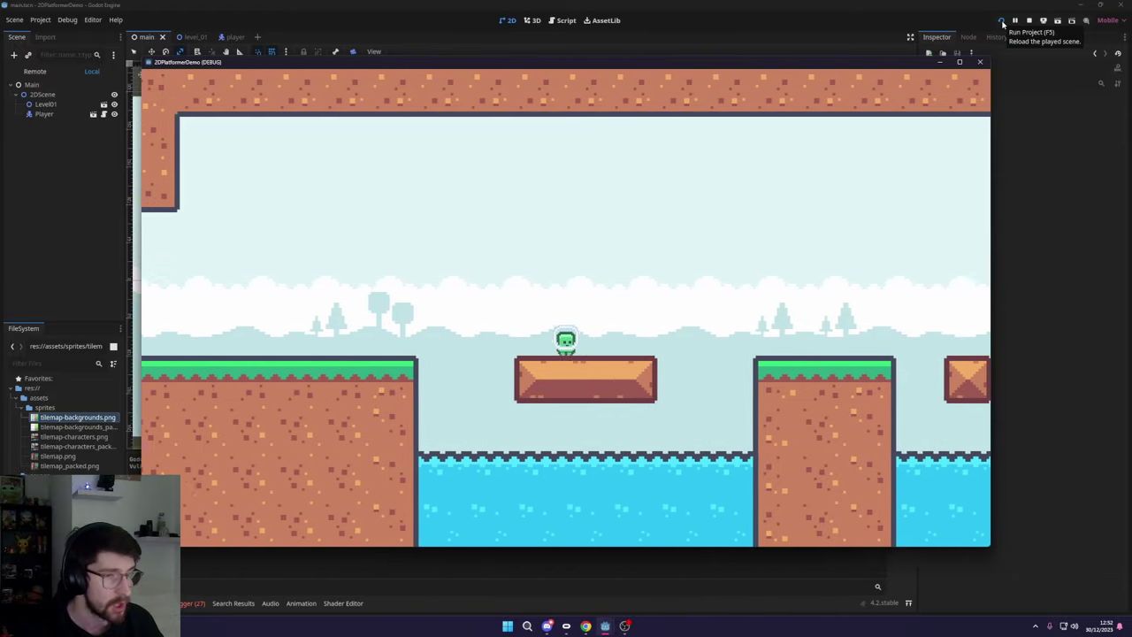
{"action": "key", "text": "Right"}
{"action": "key", "text": "space"}
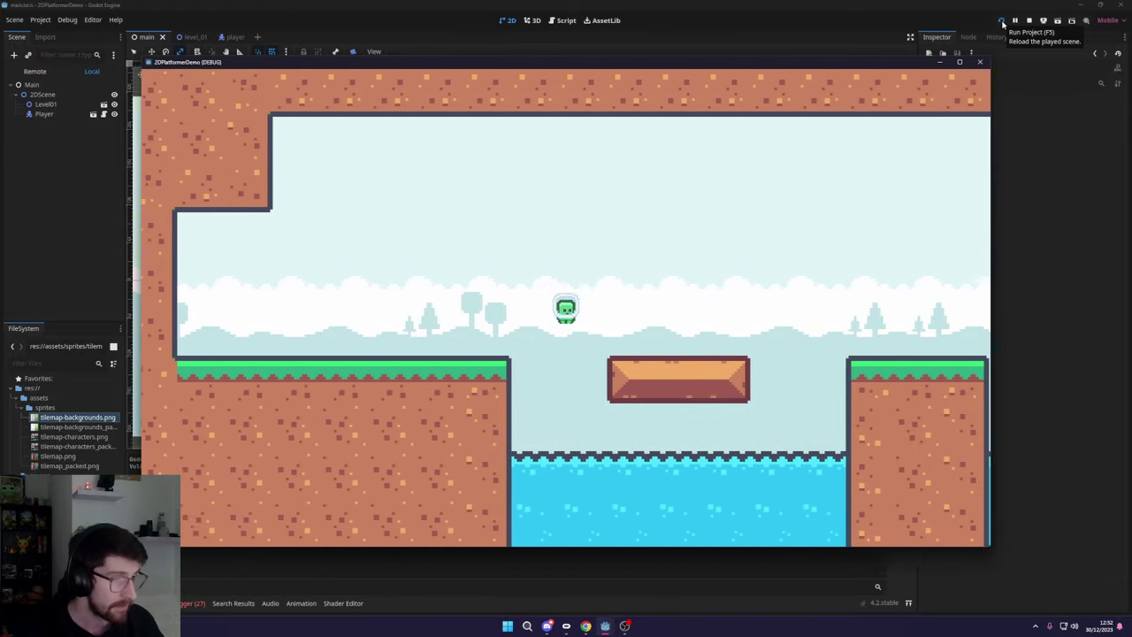
{"action": "key", "text": "space"}
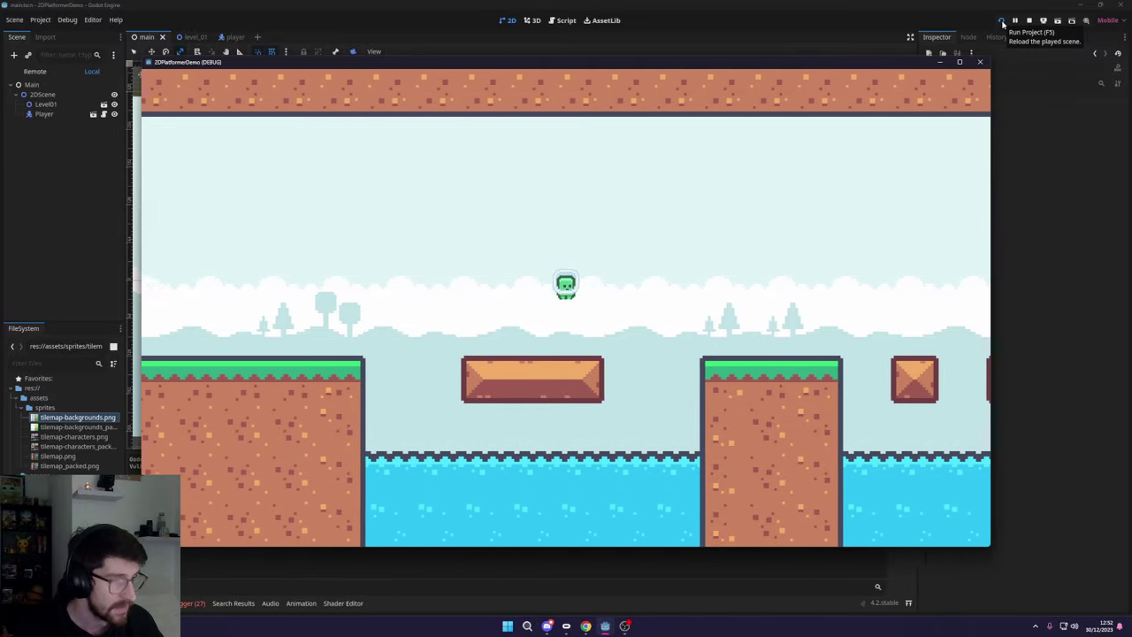
{"action": "key", "text": "Left"}
{"action": "key", "text": "Right"}
{"action": "key", "text": "space"}
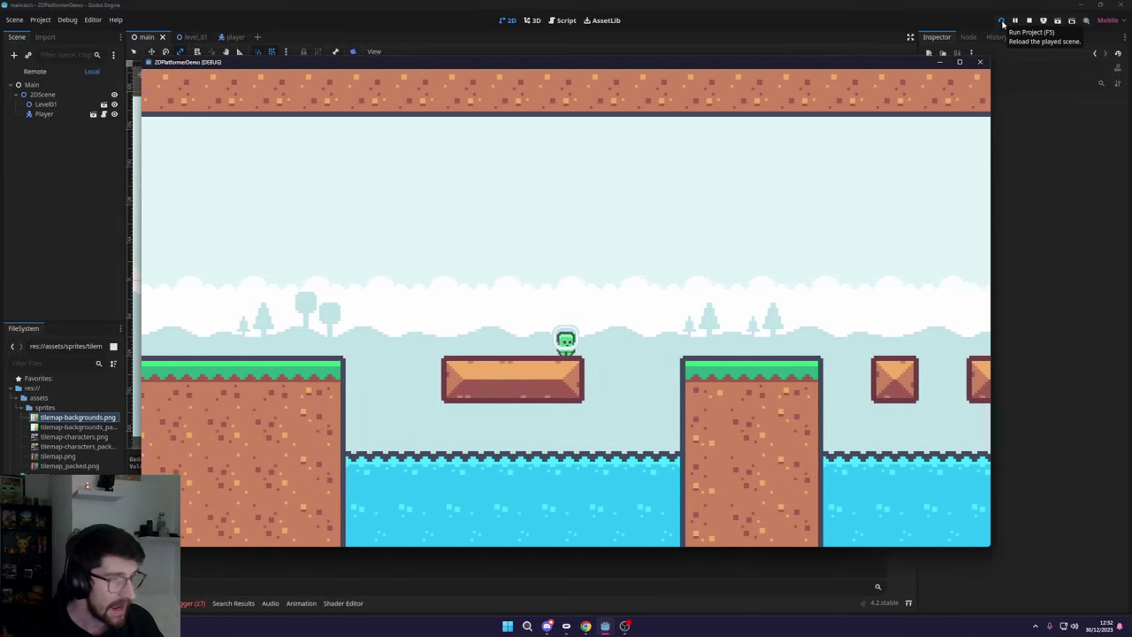
{"action": "key", "text": "Left"}
{"action": "key", "text": "Right"}
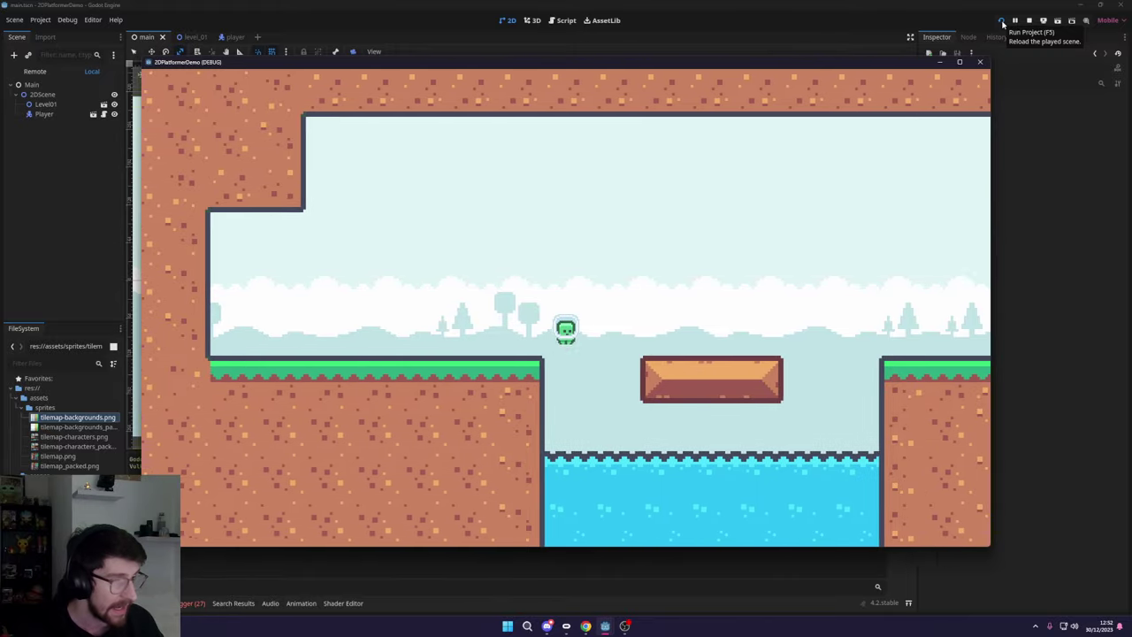
{"action": "key", "text": "space"}
{"action": "key", "text": "Right"}
{"action": "key", "text": "Left"}
{"action": "key", "text": "space"}
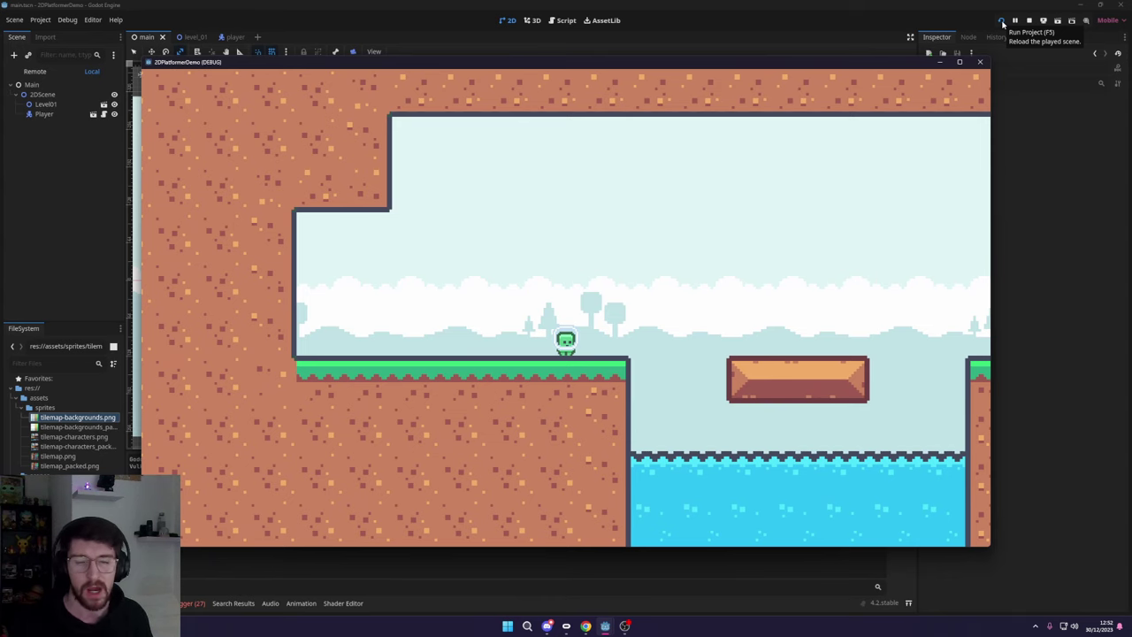
- Test dropping the character onto the water surface and jumping back up to the starting ground
{"action": "key", "text": "Right"}
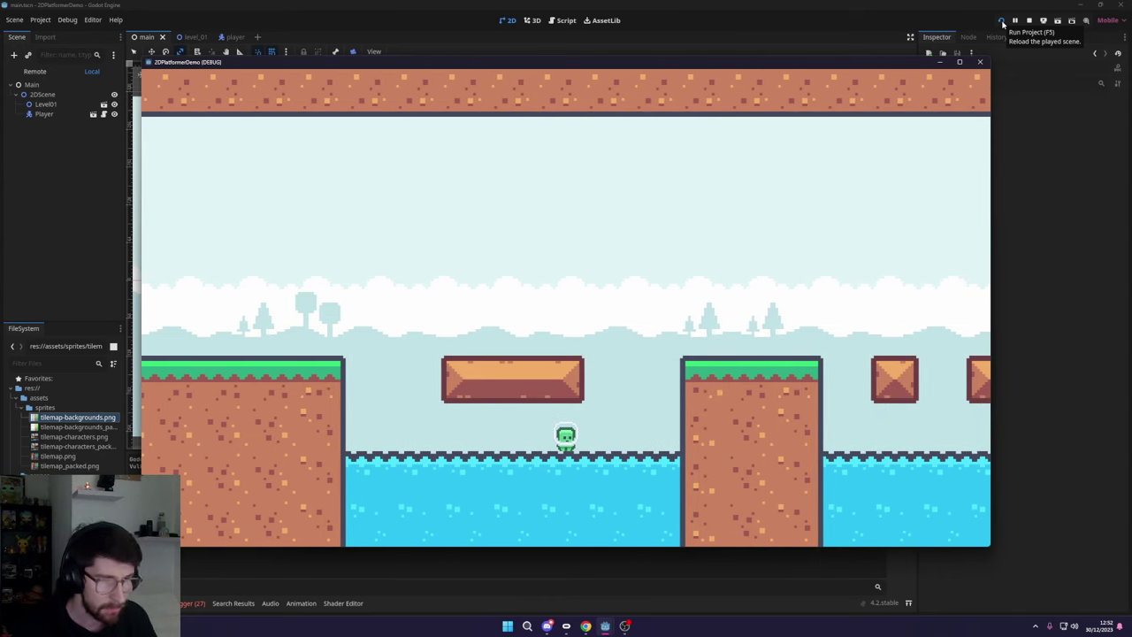
{"action": "key", "text": "Left"}
{"action": "key", "text": "space"}
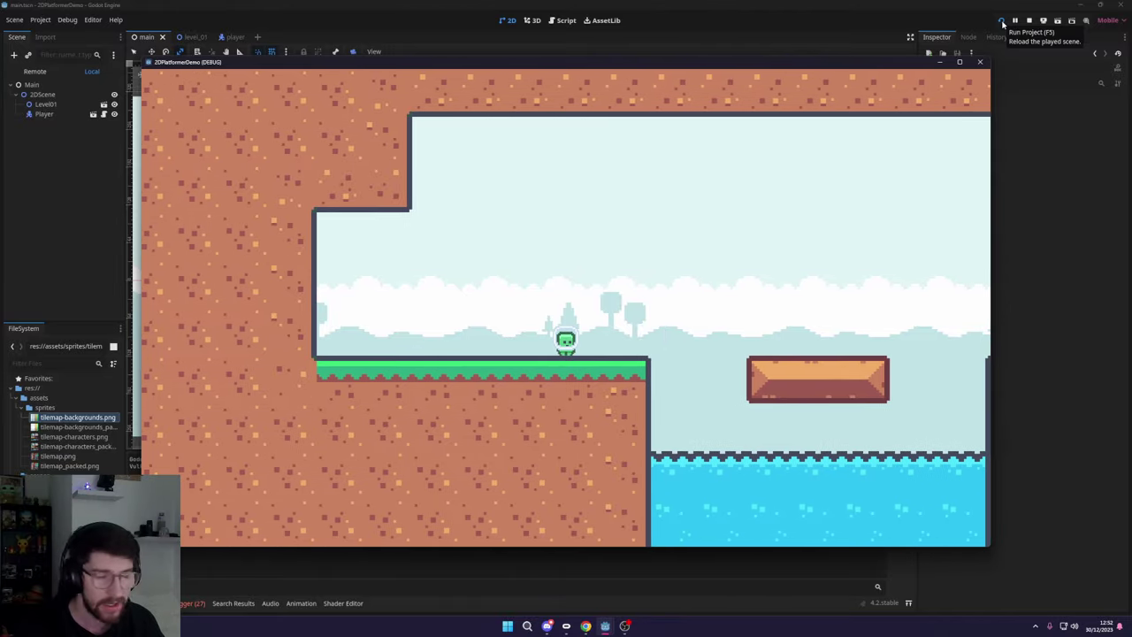
{"action": "key", "text": "Right"}
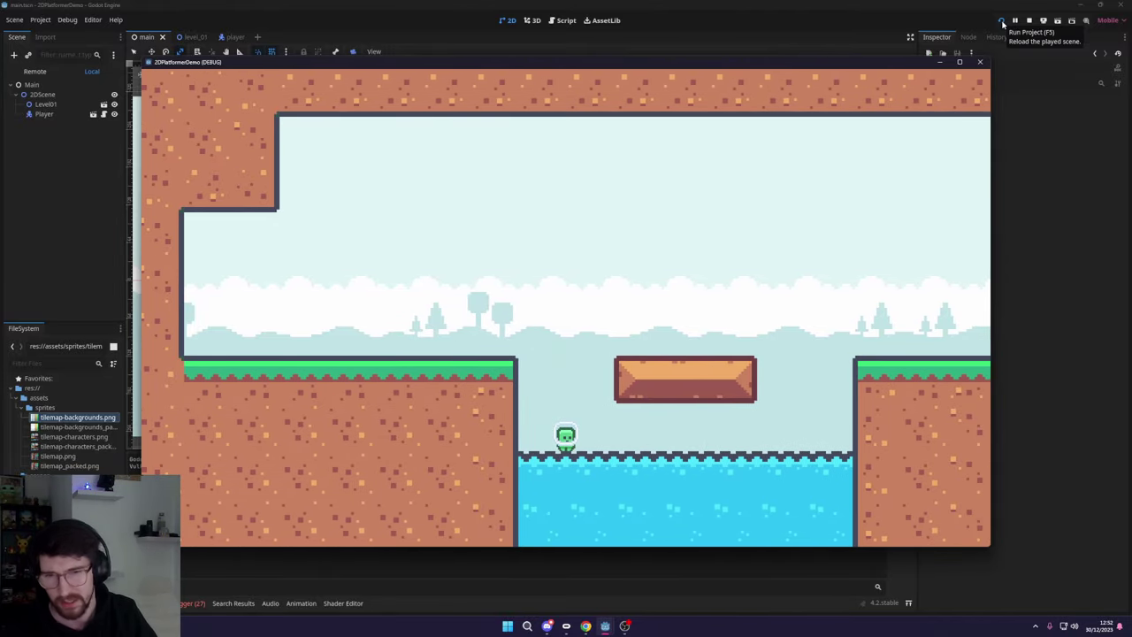
{"action": "key", "text": "Left"}
{"action": "key", "text": "space"}
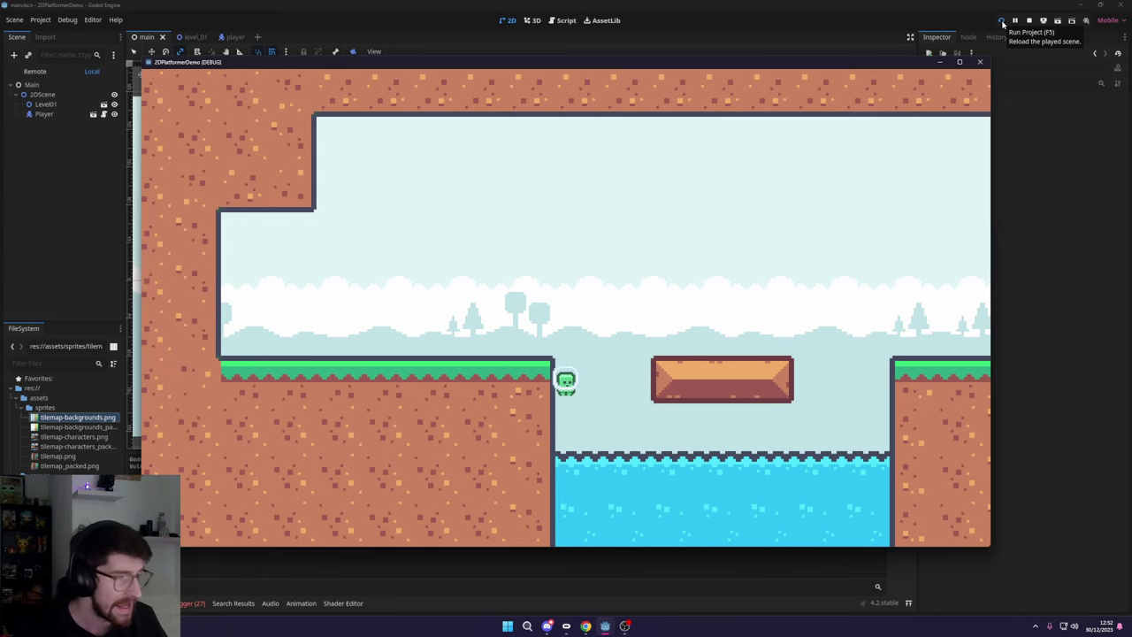
- Test crossing the level over the platforms to the far ground and back to the start, then stop the running game
{"action": "key", "text": "Right"}
{"action": "key", "text": "space"}
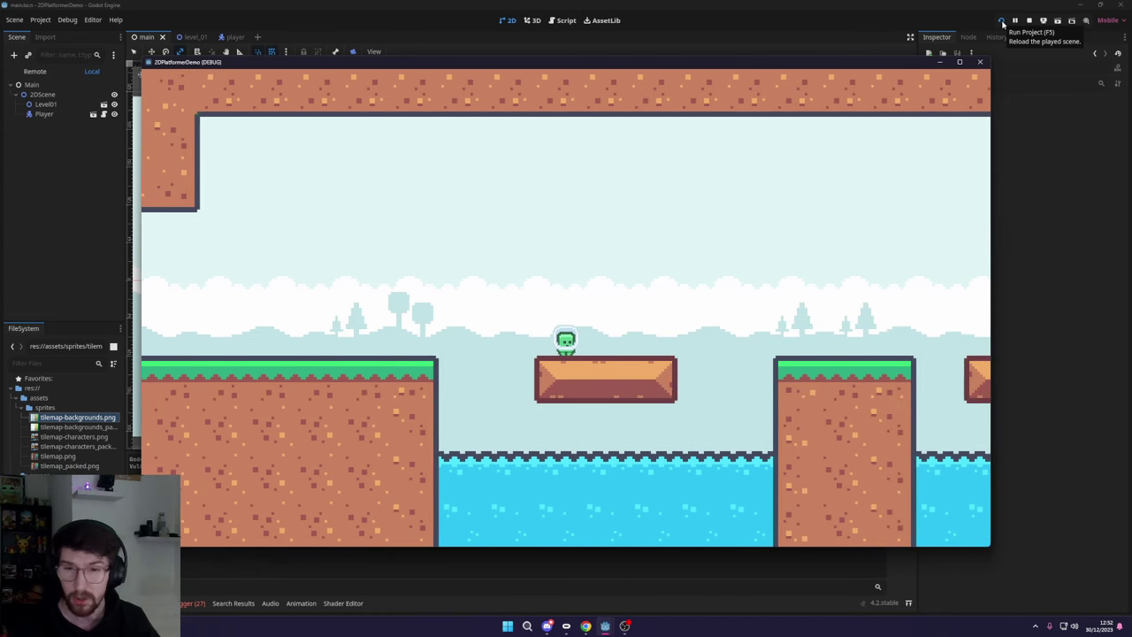
{"action": "key", "text": "Right"}
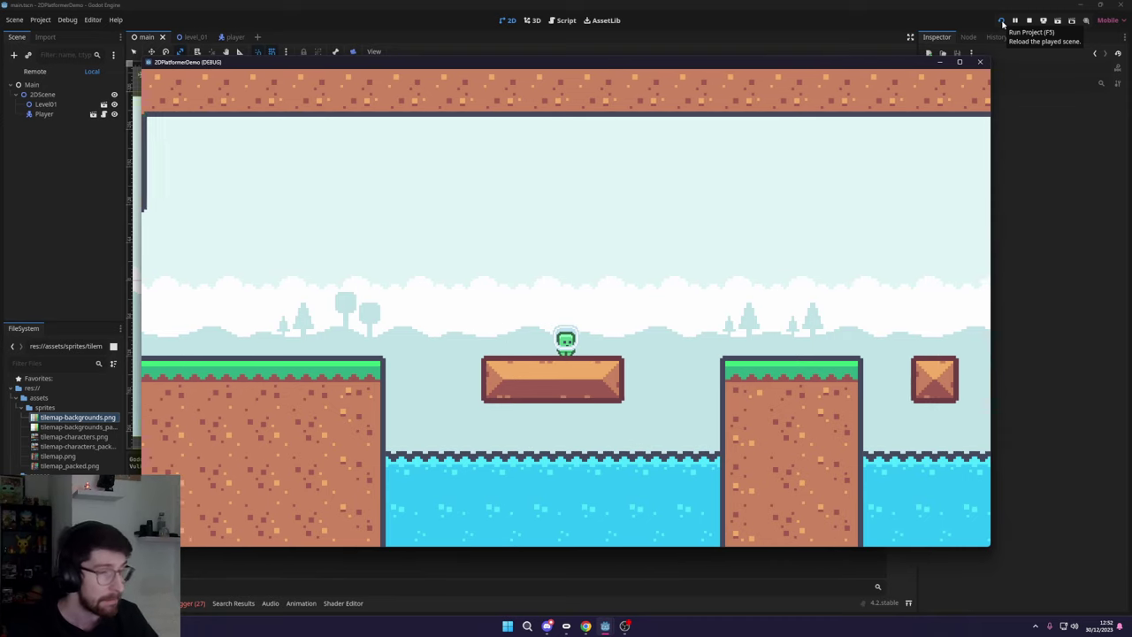
{"action": "key", "text": "space"}
{"action": "key", "text": "Left"}
{"action": "key", "text": "space"}
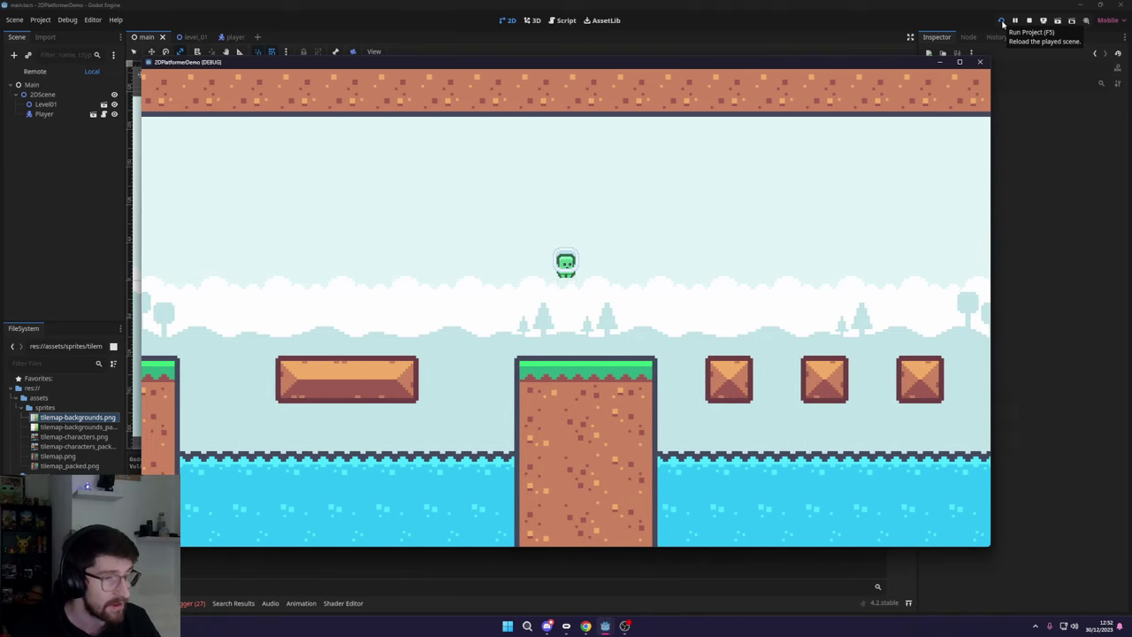
{"action": "key", "text": "Right"}
{"action": "key", "text": "space"}
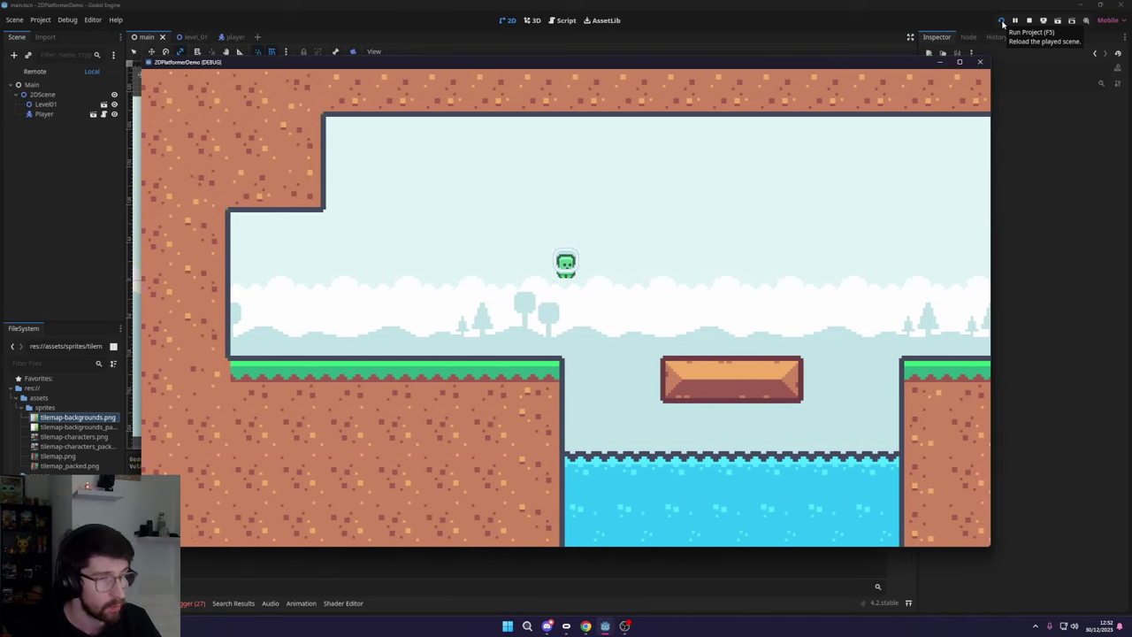
{"action": "key", "text": "space"}
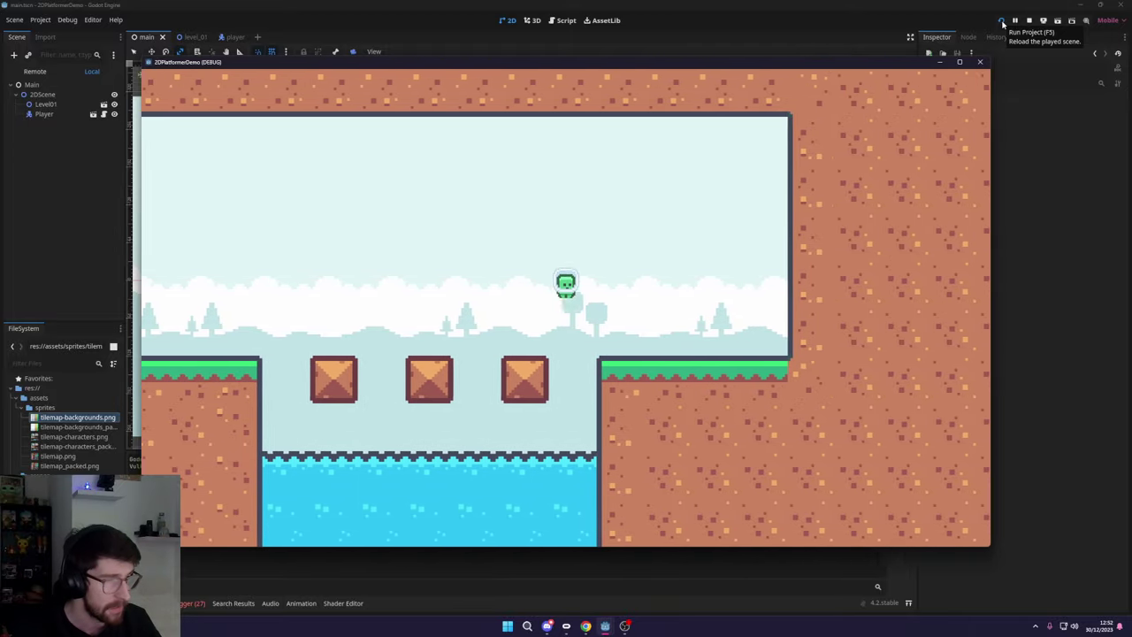
{"action": "key", "text": "Left"}
{"action": "key", "text": "space"}
{"action": "key", "text": "Left"}
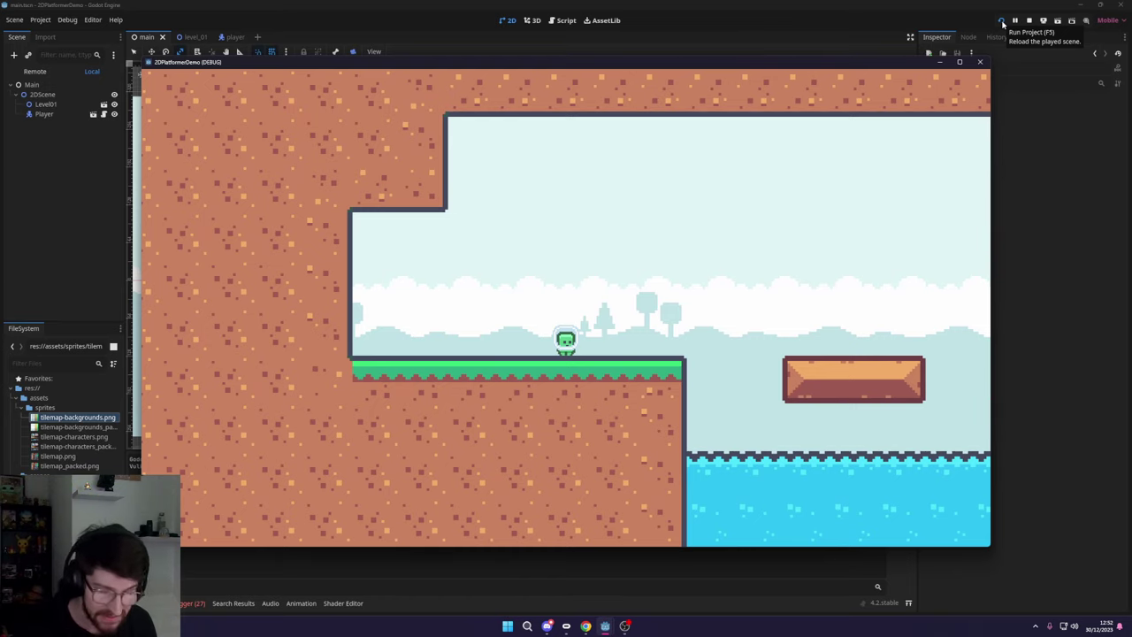
{"action": "key", "text": "F8"}
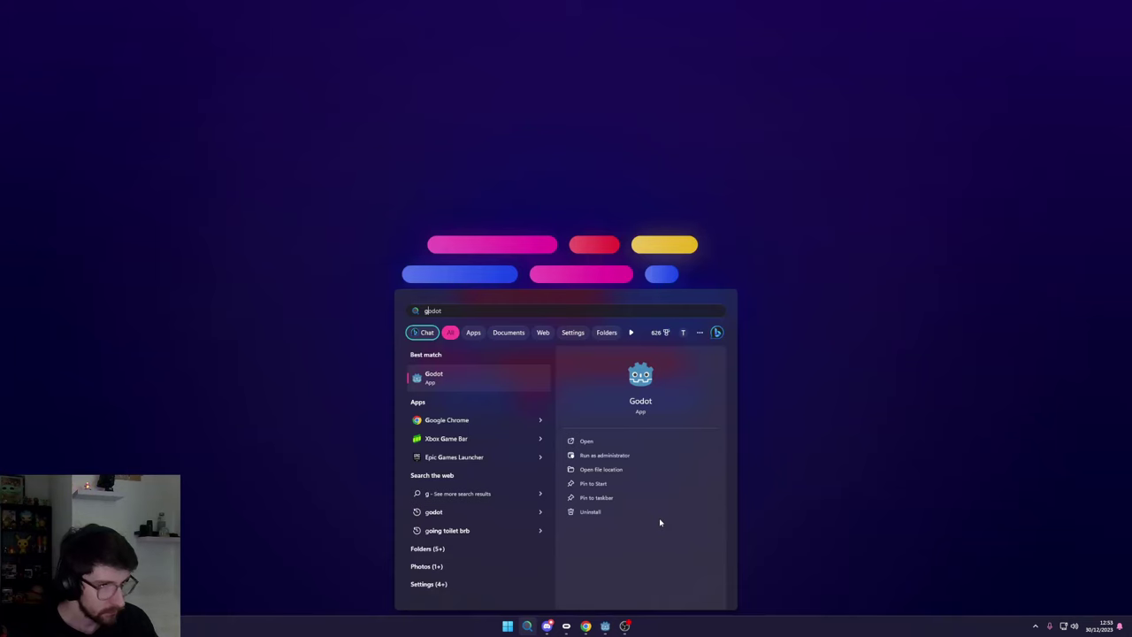
- Launch the Godot project manager and start a new project with D:/Projects/Game Development/Tutorials as its path
{"action": "key", "text": "Return"}
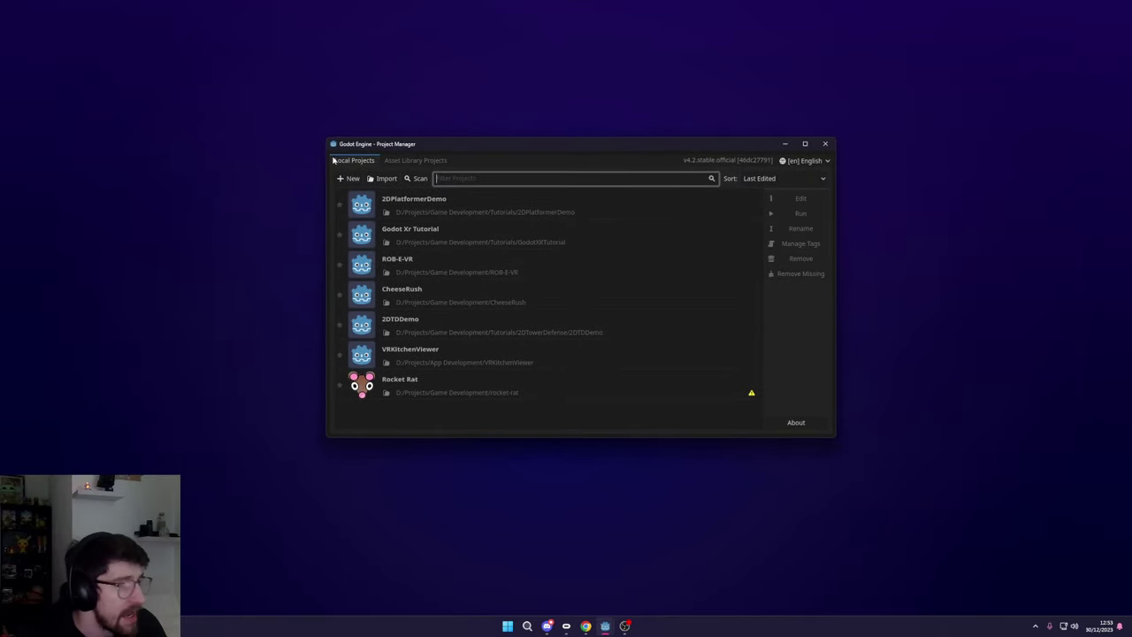
{"action": "left_click", "coordinate": [349, 178]}
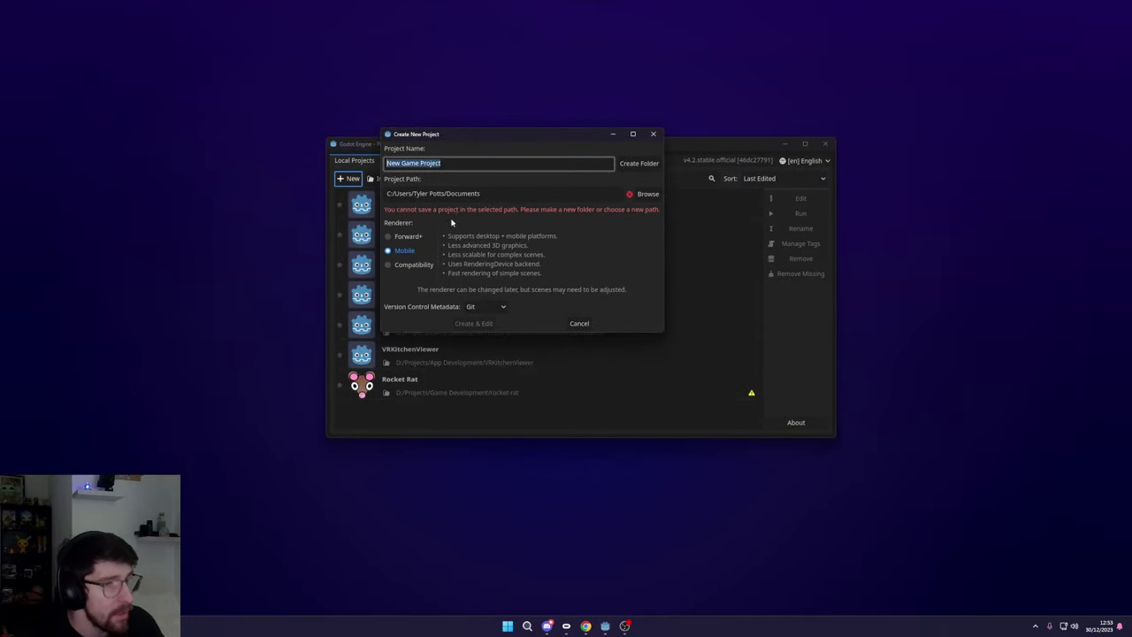
{"action": "left_click", "coordinate": [646, 194]}
{"action": "left_click", "coordinate": [368, 203]}
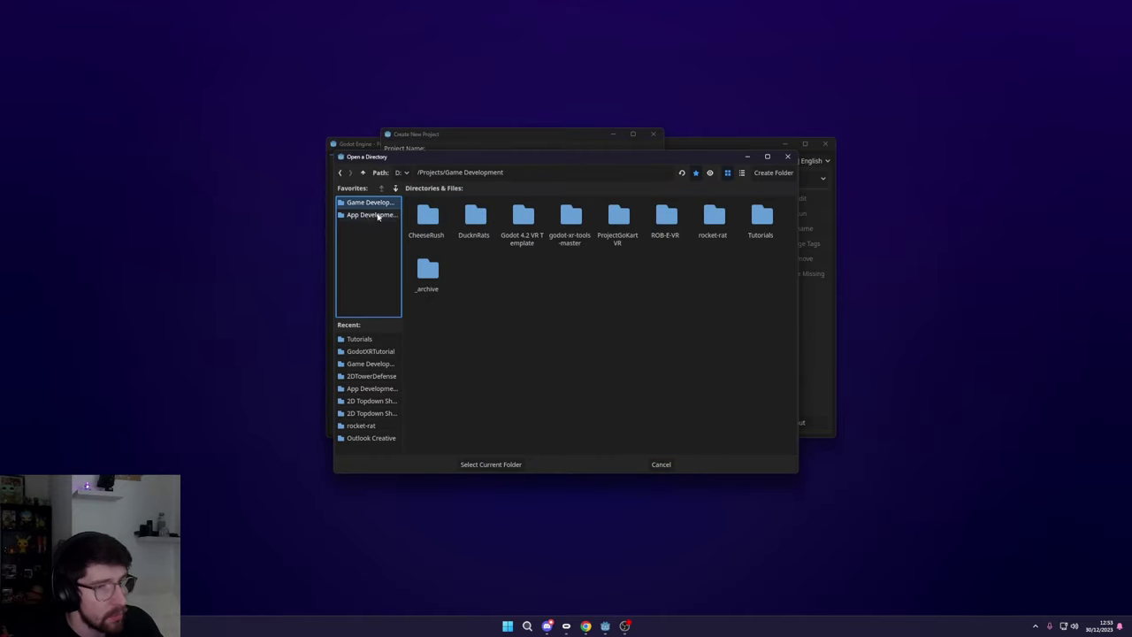
{"action": "double_click", "coordinate": [761, 218]}
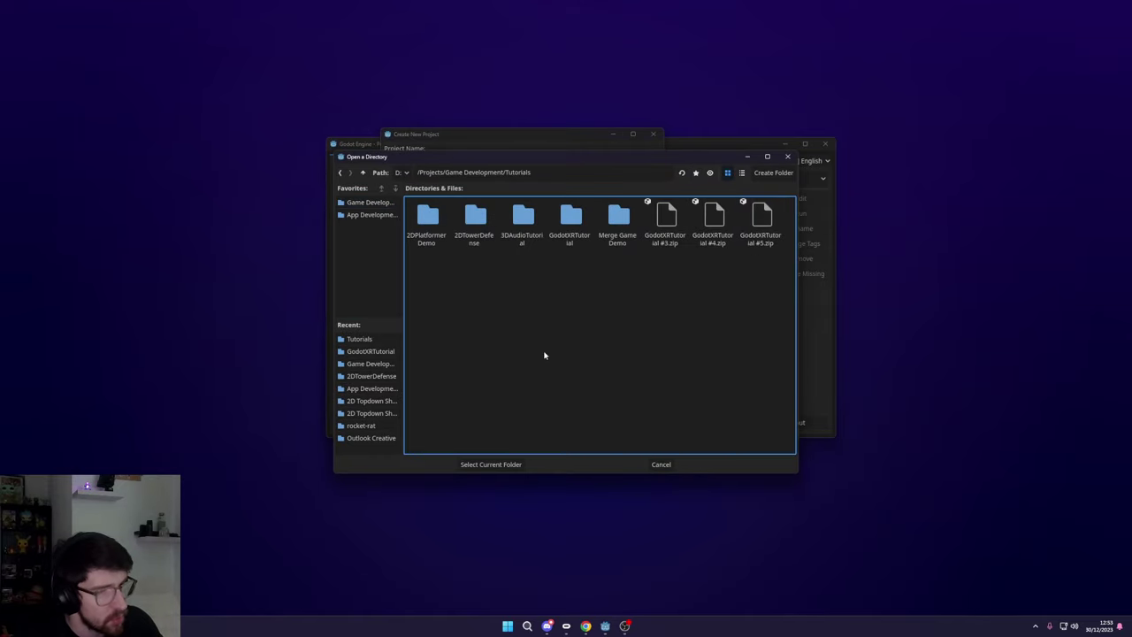
{"action": "left_click", "coordinate": [491, 465]}
- Name the new project 2DPlatformerTutorial and create a matching folder for it inside the Tutorials path
{"action": "left_click", "coordinate": [490, 246]}
{"action": "type", "text": "2D"}
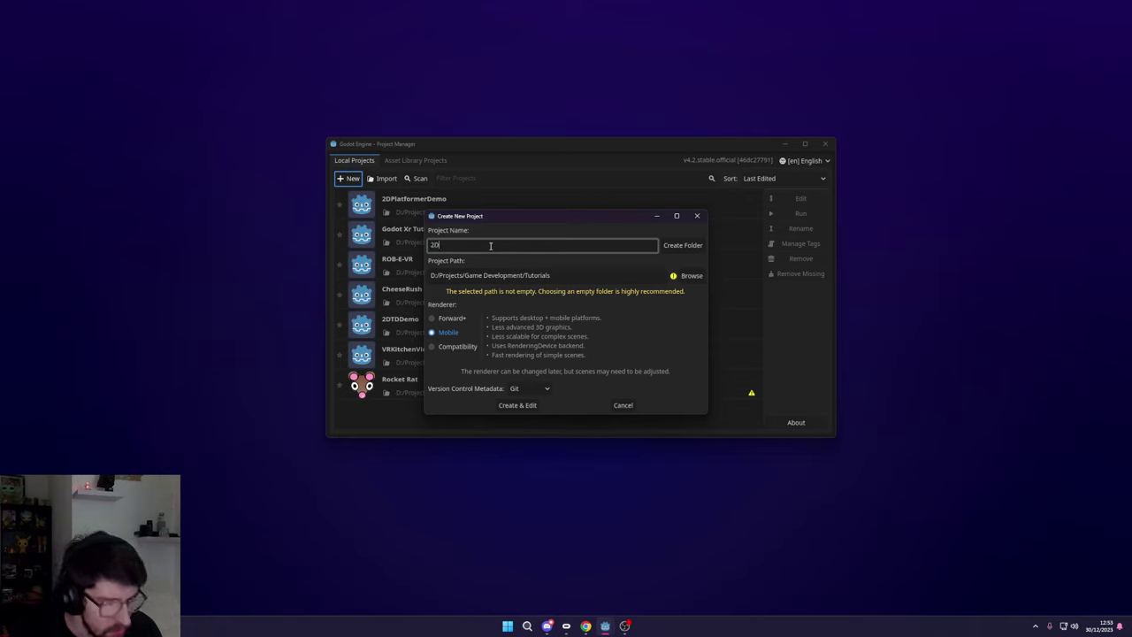
{"action": "type", "text": "PlatformerTutorial"}
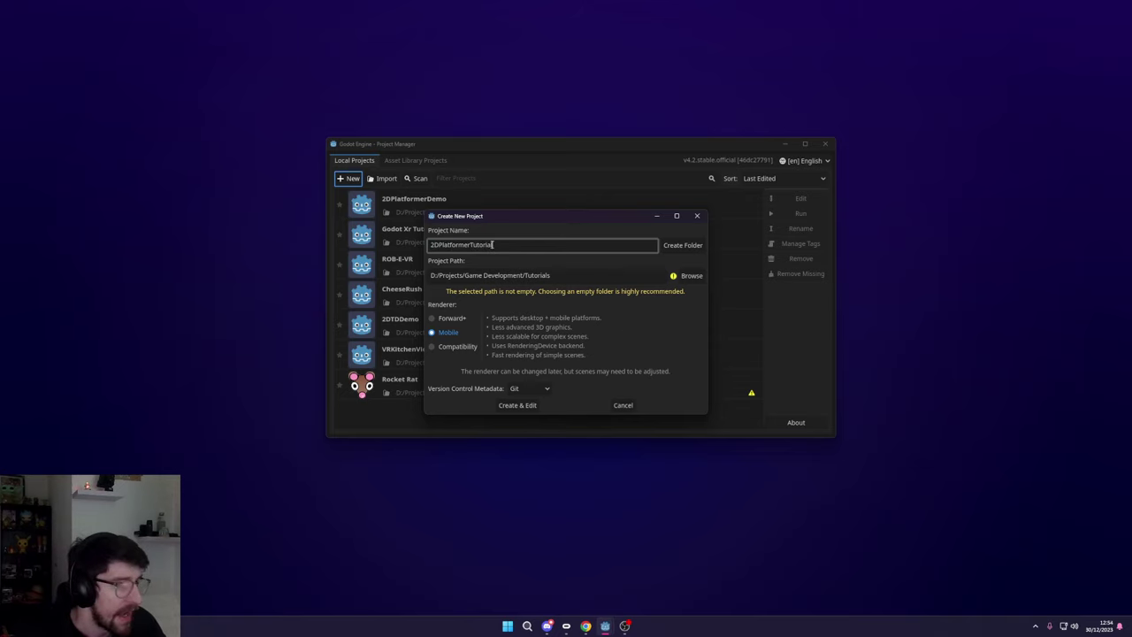
{"action": "left_click", "coordinate": [696, 245]}
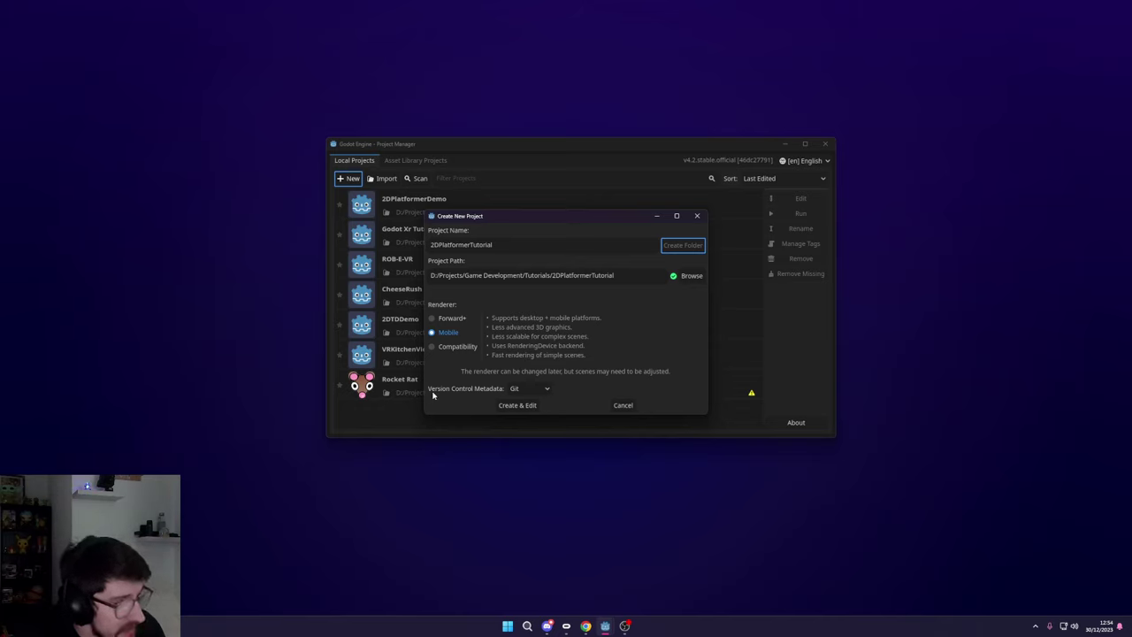
- Set the version control metadata to None, choose the Mobile renderer, and create the project for editing
{"action": "left_click", "coordinate": [513, 389]}
{"action": "left_click", "coordinate": [515, 409]}
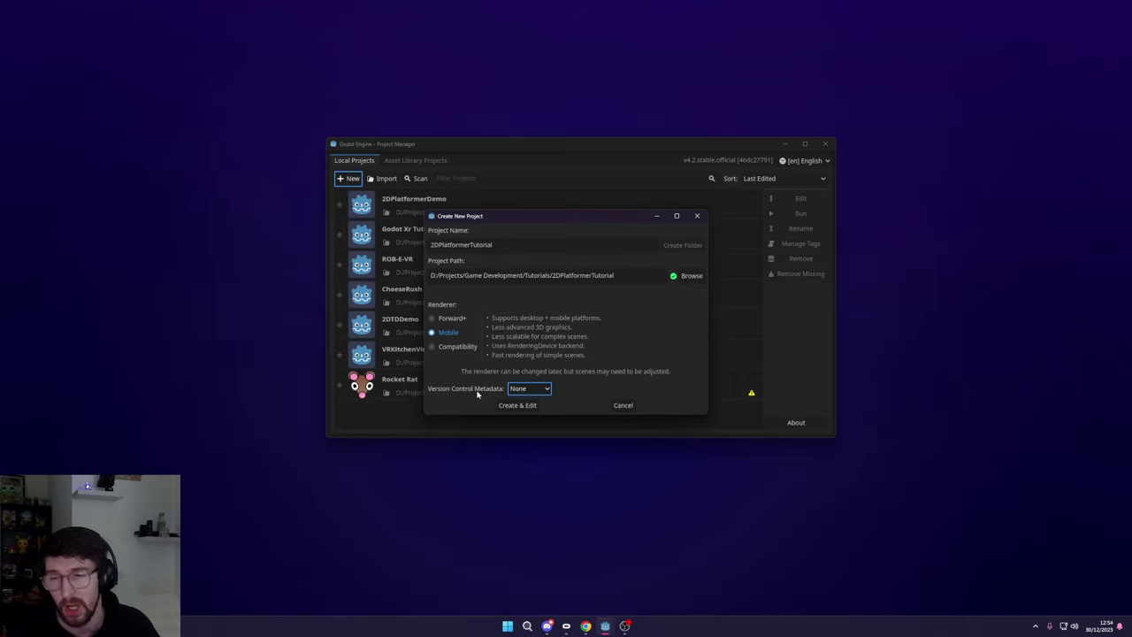
{"action": "left_click", "coordinate": [433, 332]}
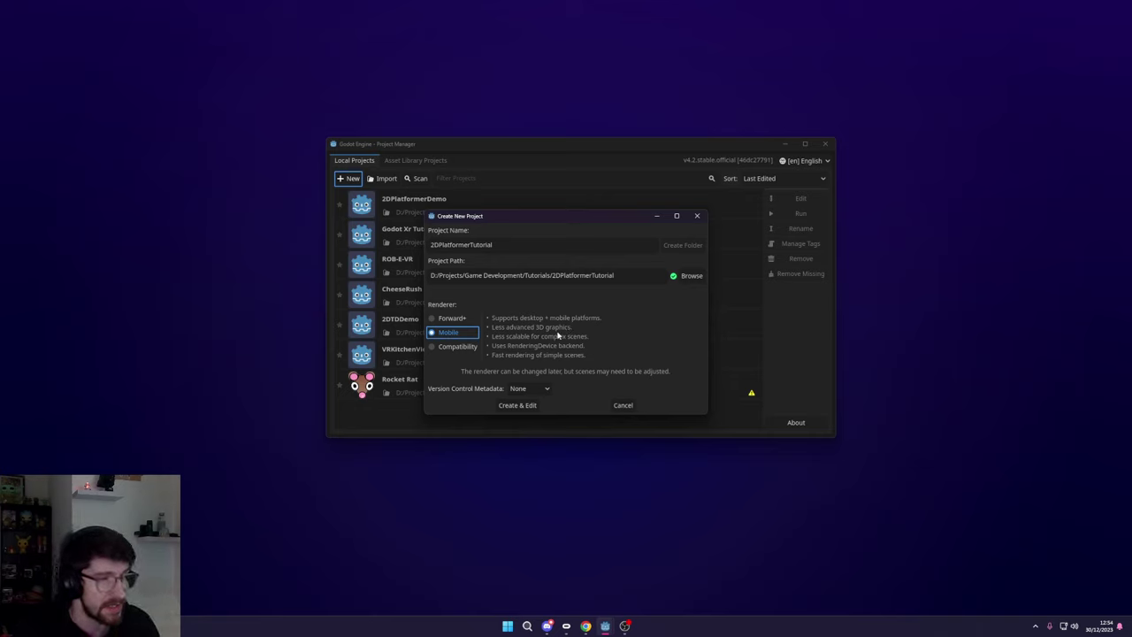
{"action": "left_click", "coordinate": [451, 318]}
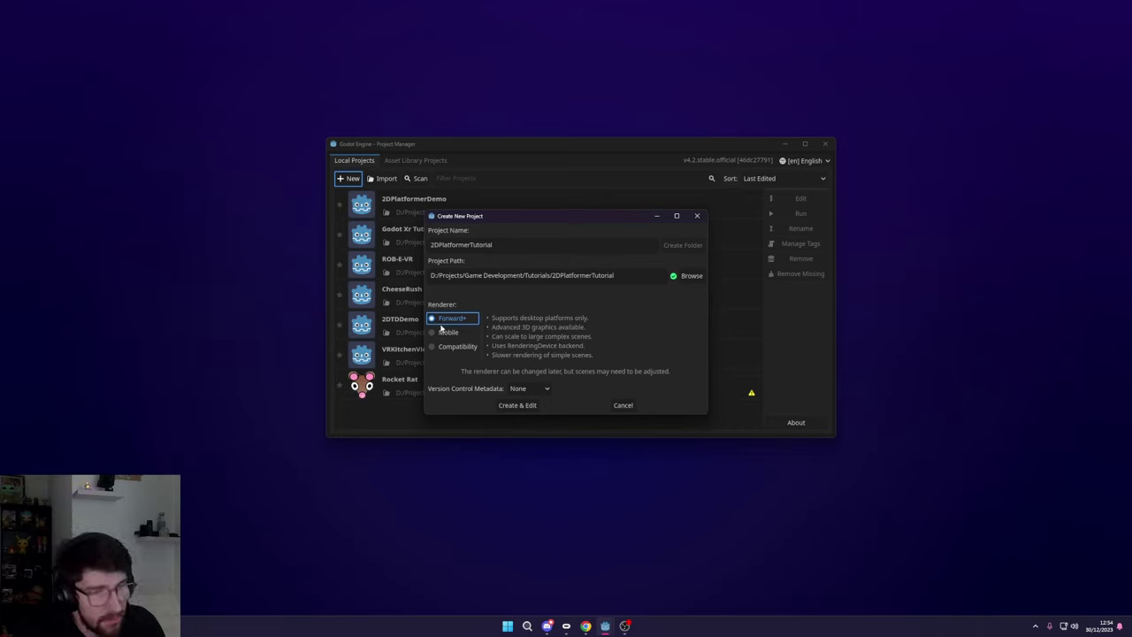
{"action": "left_click", "coordinate": [447, 333]}
{"action": "left_click", "coordinate": [460, 349]}
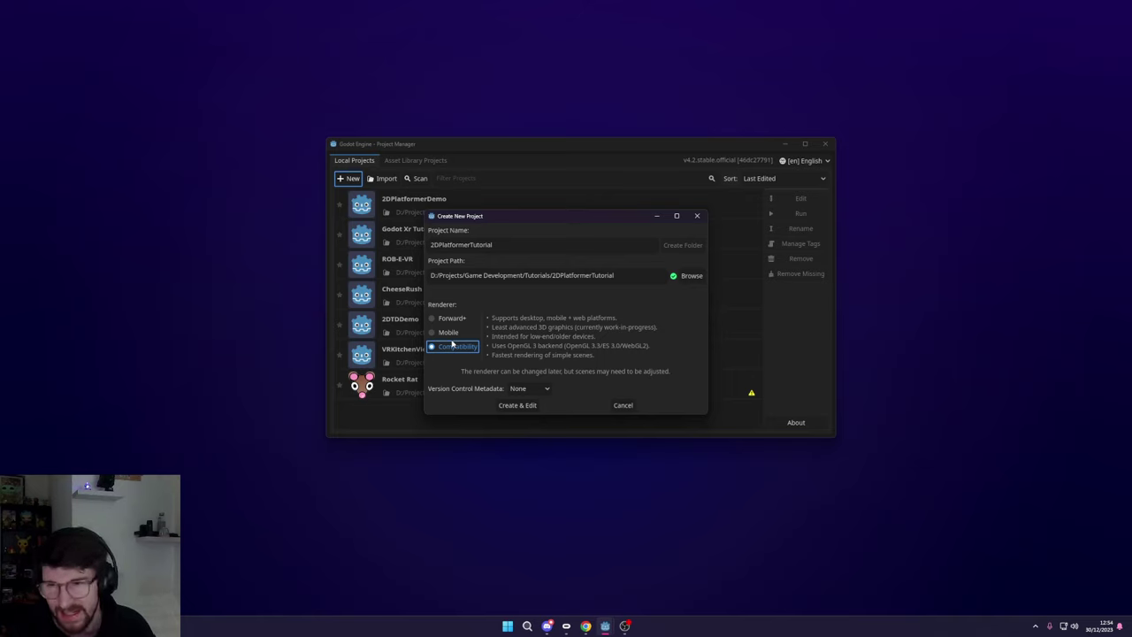
{"action": "left_click", "coordinate": [449, 334]}
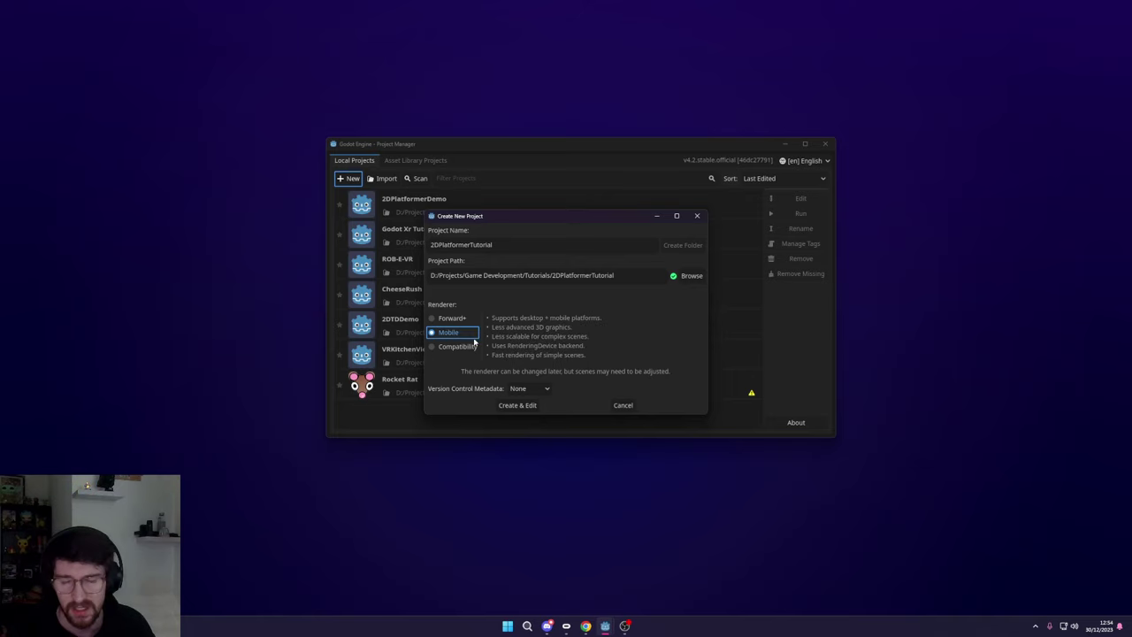
{"action": "left_click", "coordinate": [516, 406]}
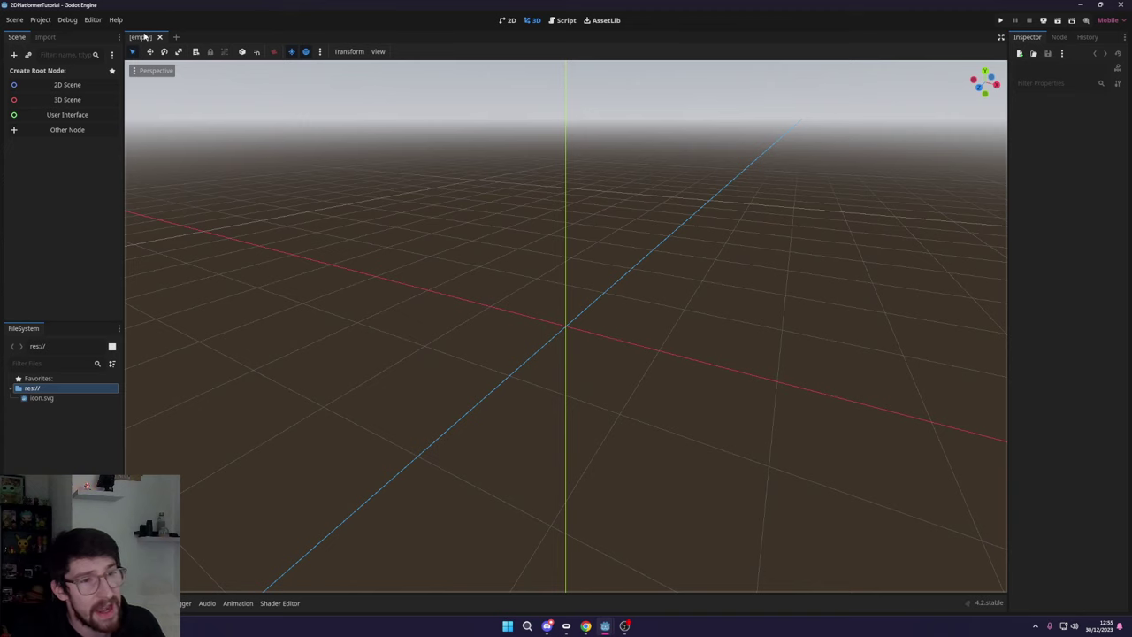
- Create a plain Node as the scene's root and rename it Main
{"action": "left_click", "coordinate": [67, 130]}
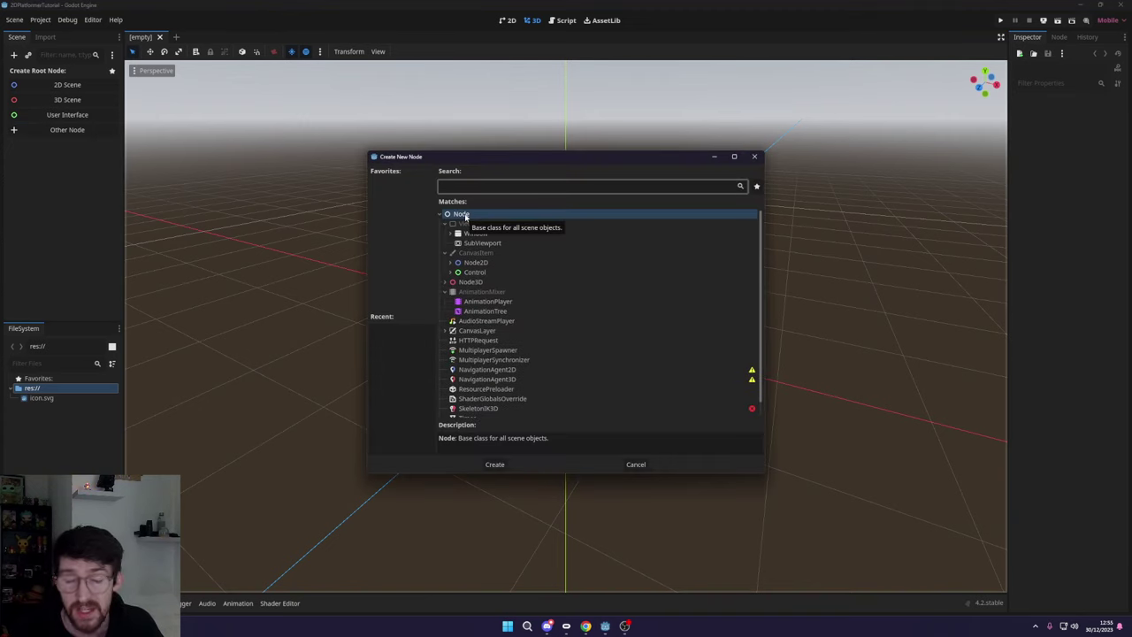
{"action": "double_click", "coordinate": [455, 215]}
{"action": "double_click", "coordinate": [35, 69]}
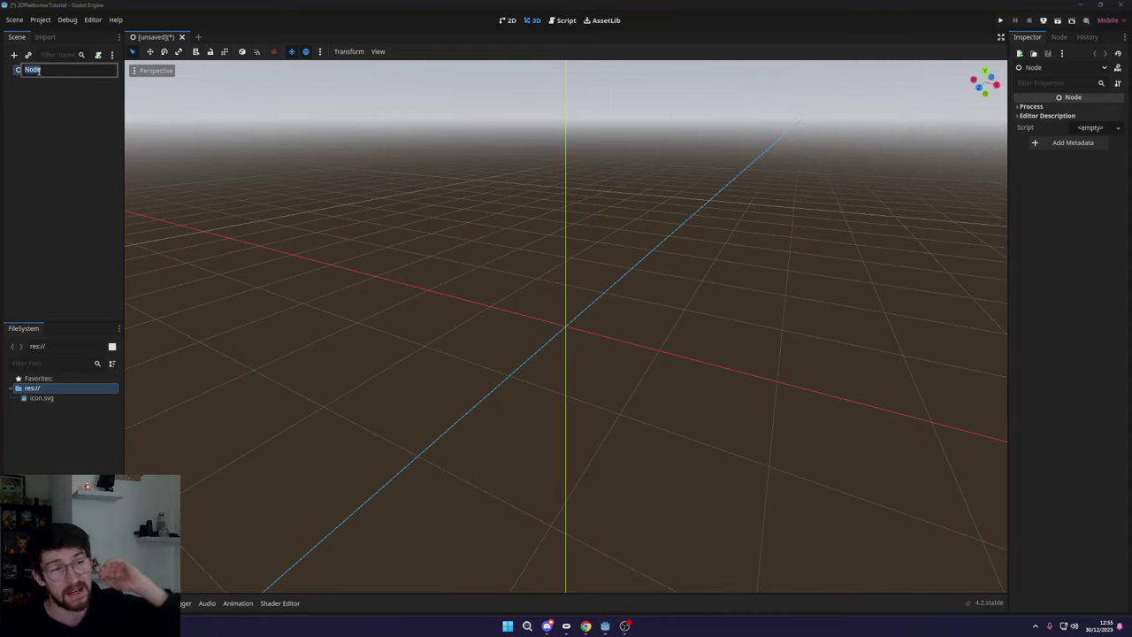
{"action": "type", "text": "Main"}
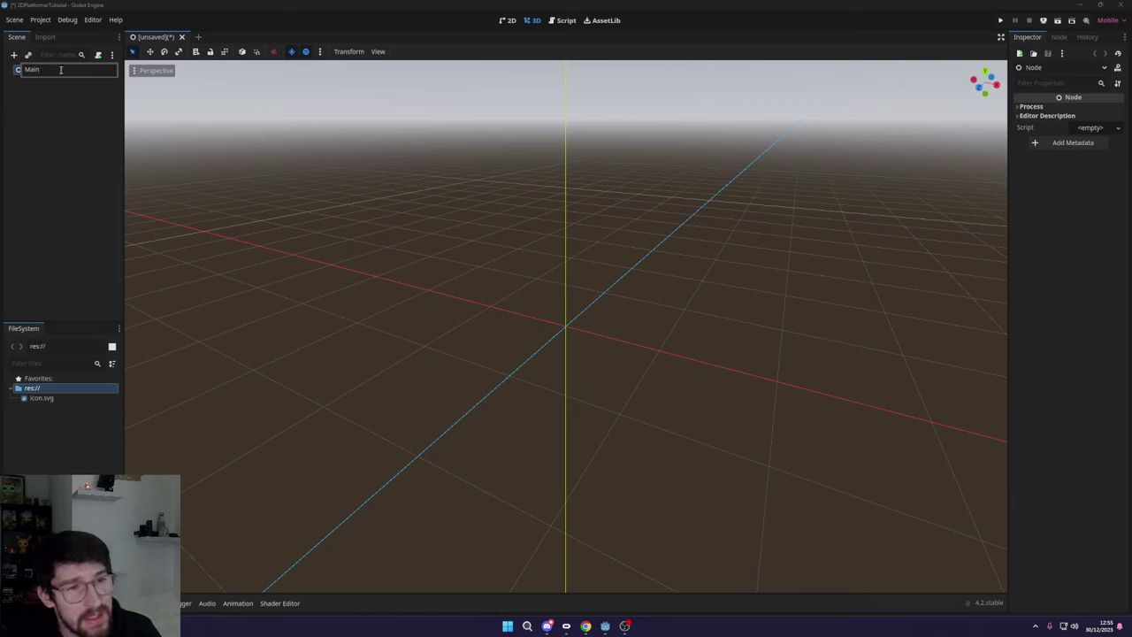
{"action": "key", "text": "Return"}
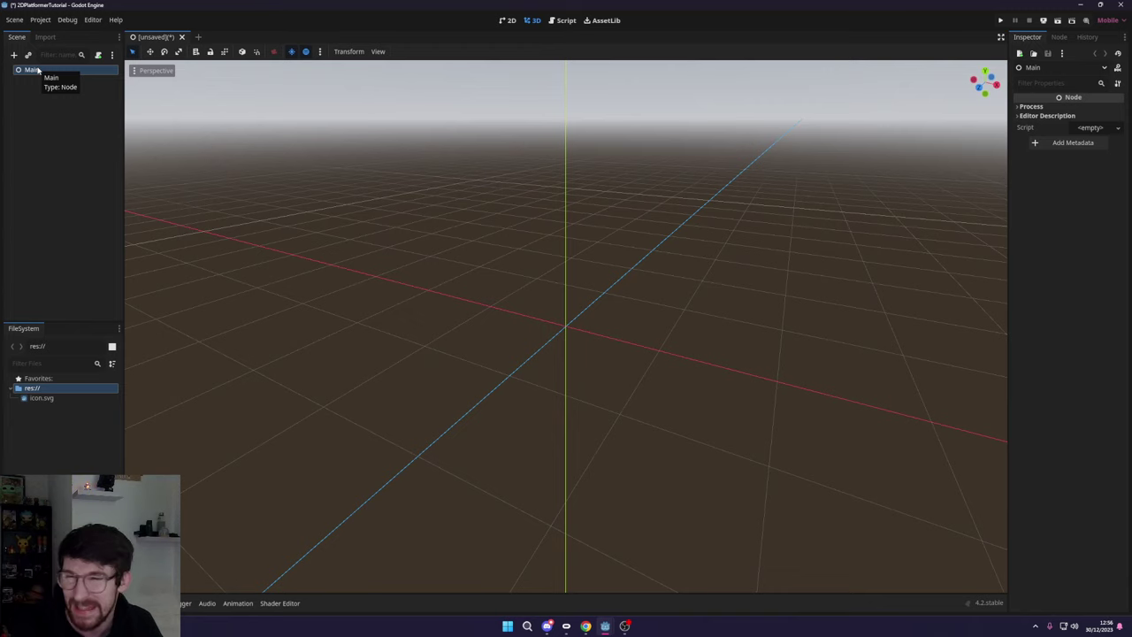
- Add a Node2D as a child of Main and rename it 2DScene
{"action": "key", "text": "ctrl+a"}
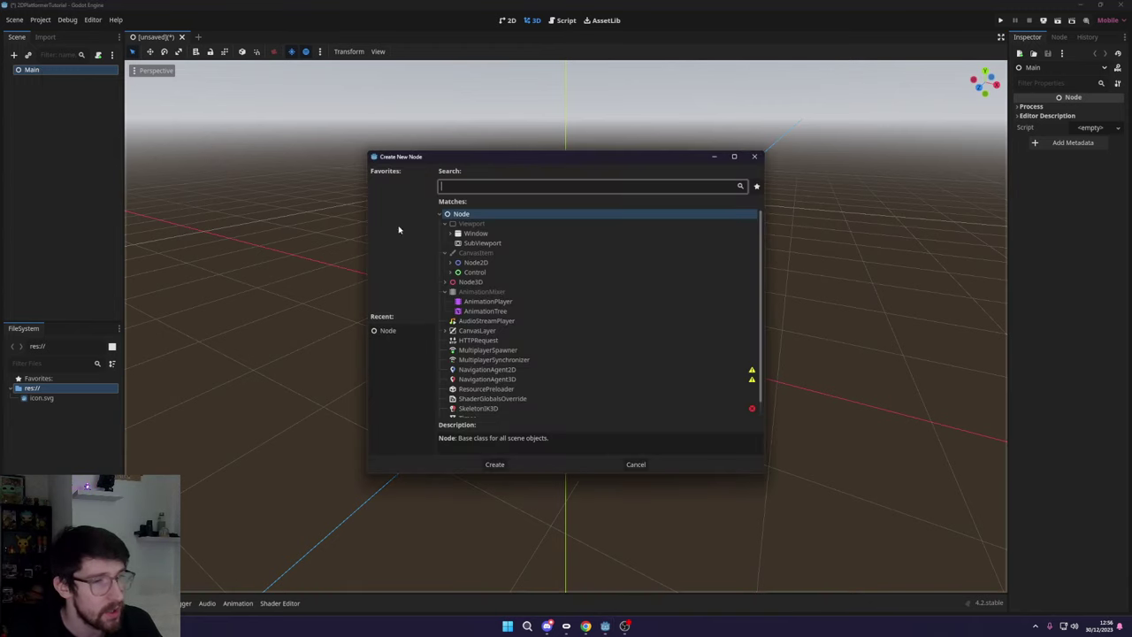
{"action": "double_click", "coordinate": [476, 263]}
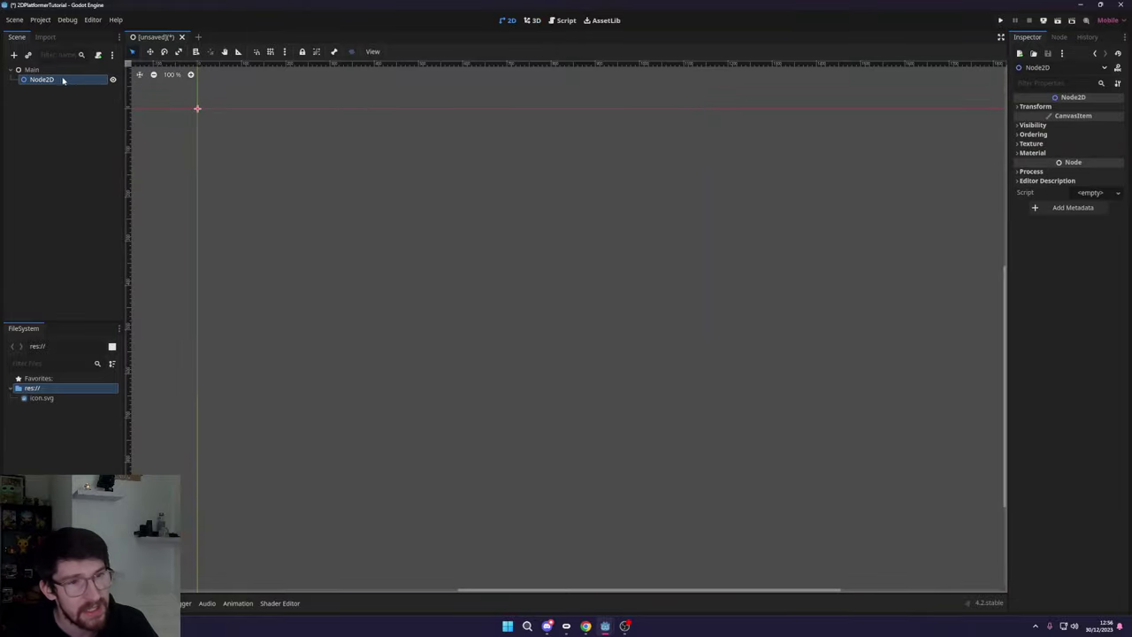
{"action": "double_click", "coordinate": [58, 80]}
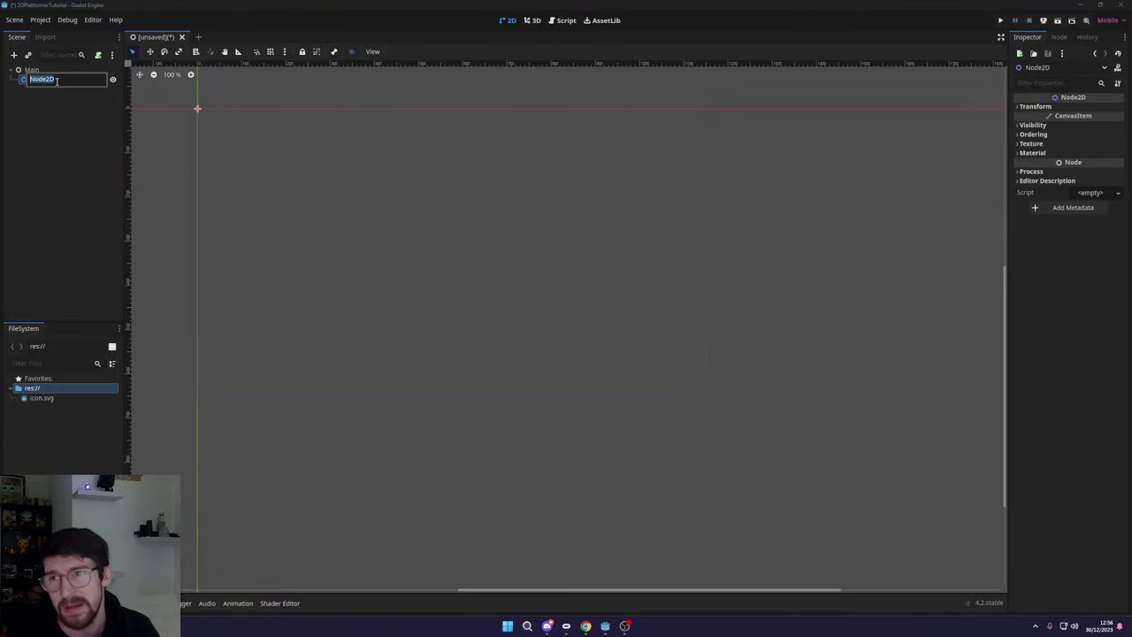
{"action": "type", "text": "2DScene"}
{"action": "key", "text": "Return"}
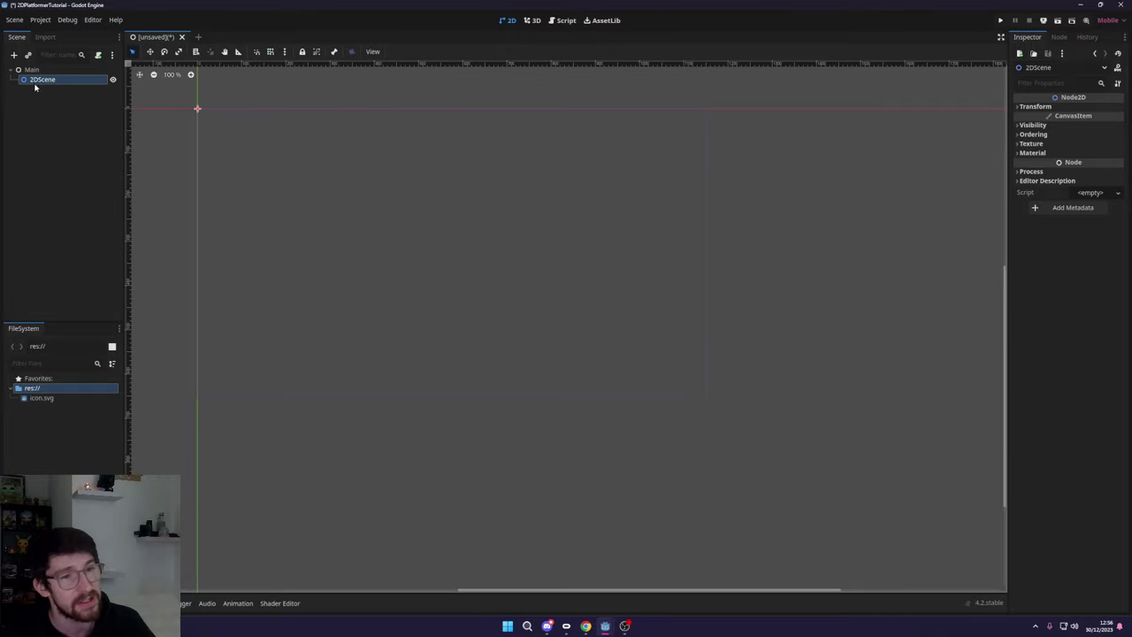
{"action": "left_click", "coordinate": [533, 19]}
{"action": "left_click", "coordinate": [509, 21]}
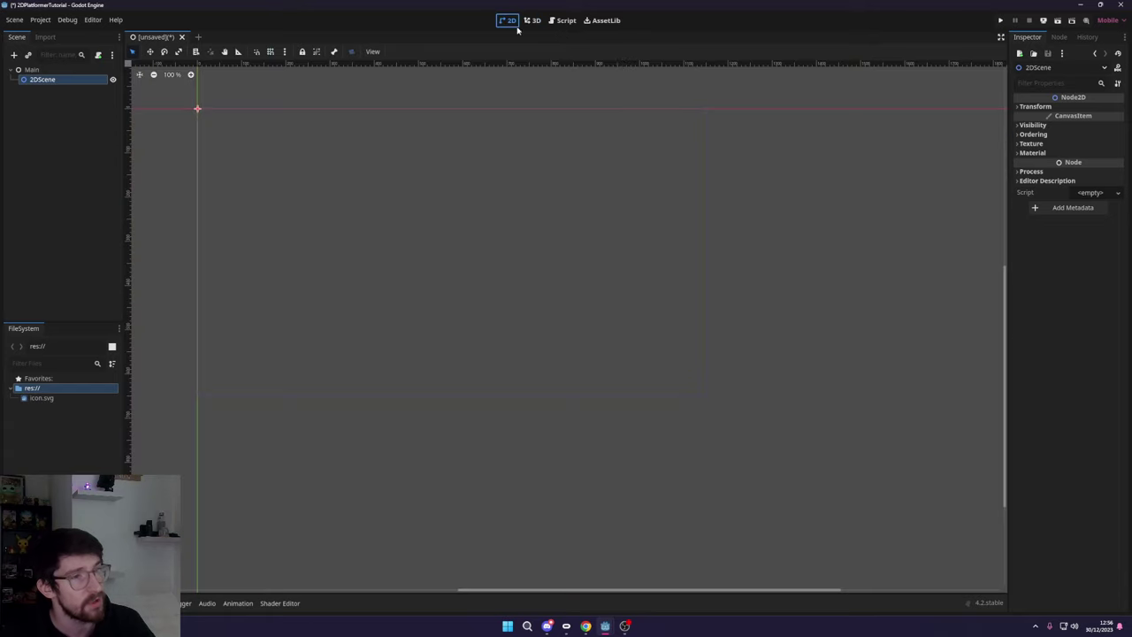
{"action": "middle_click_drag", "start_coordinate": [366, 127], "coordinate": [463, 161]}
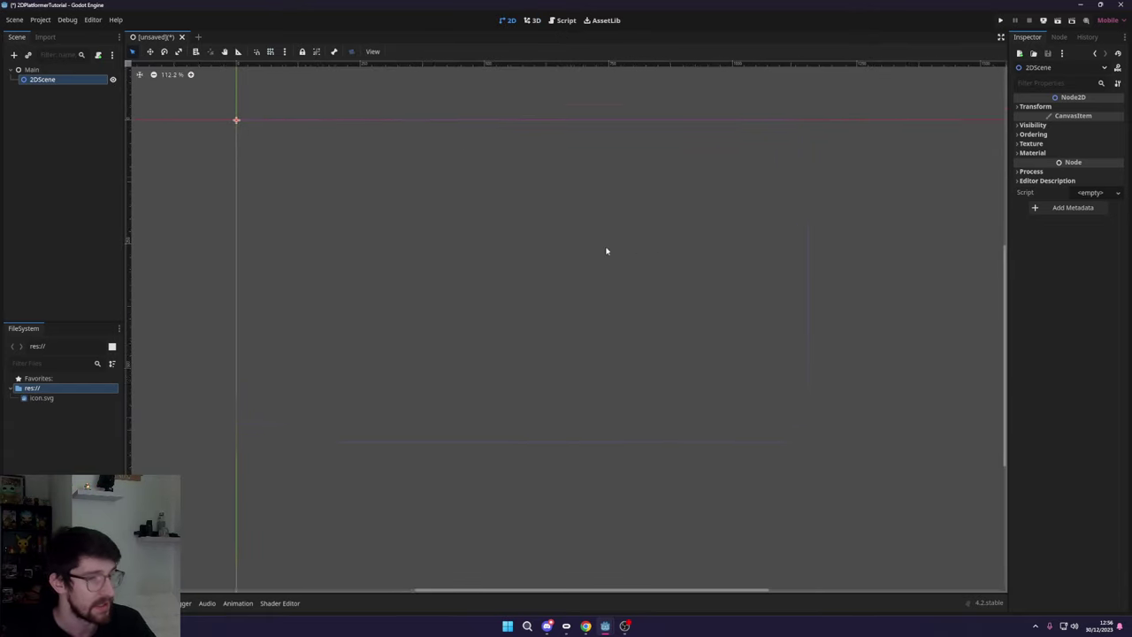
{"action": "scroll", "coordinate": [317, 156], "scroll_direction": "down", "scroll_amount": 1}
- Save the scene as main.tscn in the project root res://
{"action": "key", "text": "ctrl+s"}
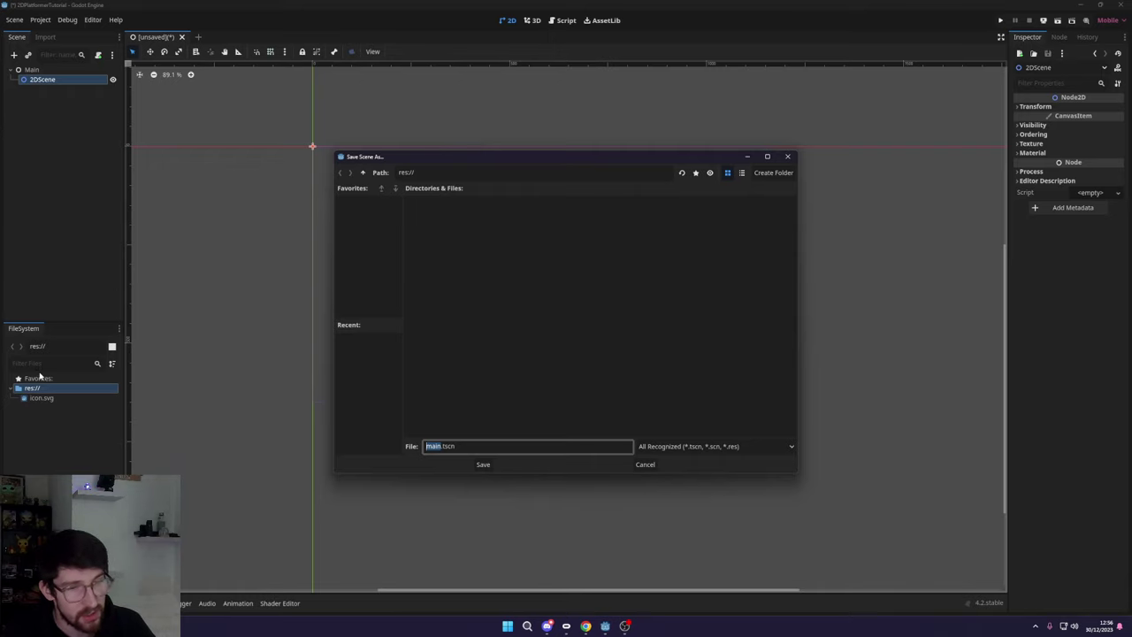
{"action": "left_click", "coordinate": [486, 464]}
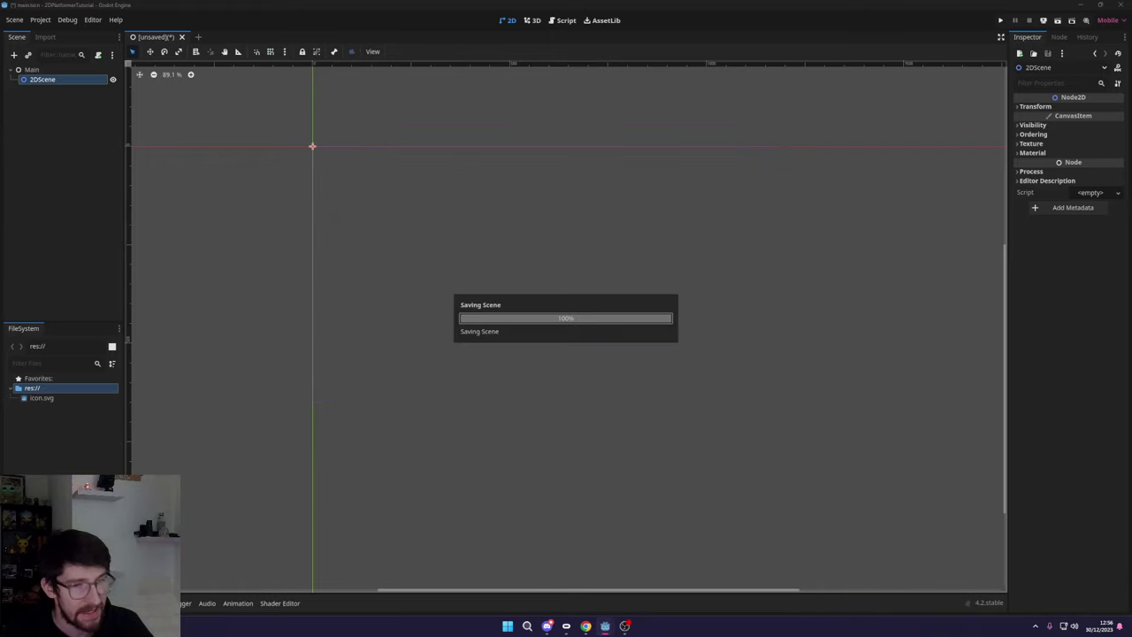
{"action": "left_click", "coordinate": [55, 425]}
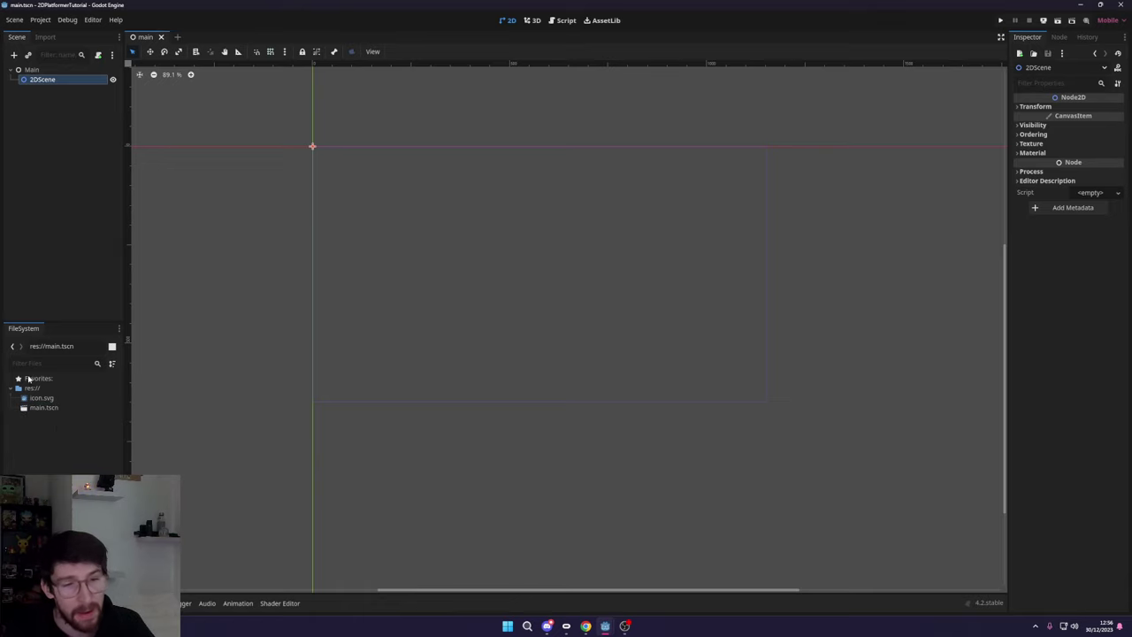
- Create a new folder named assets in the project root res://
{"action": "left_click", "coordinate": [29, 389]}
{"action": "right_click", "coordinate": [27, 389]}
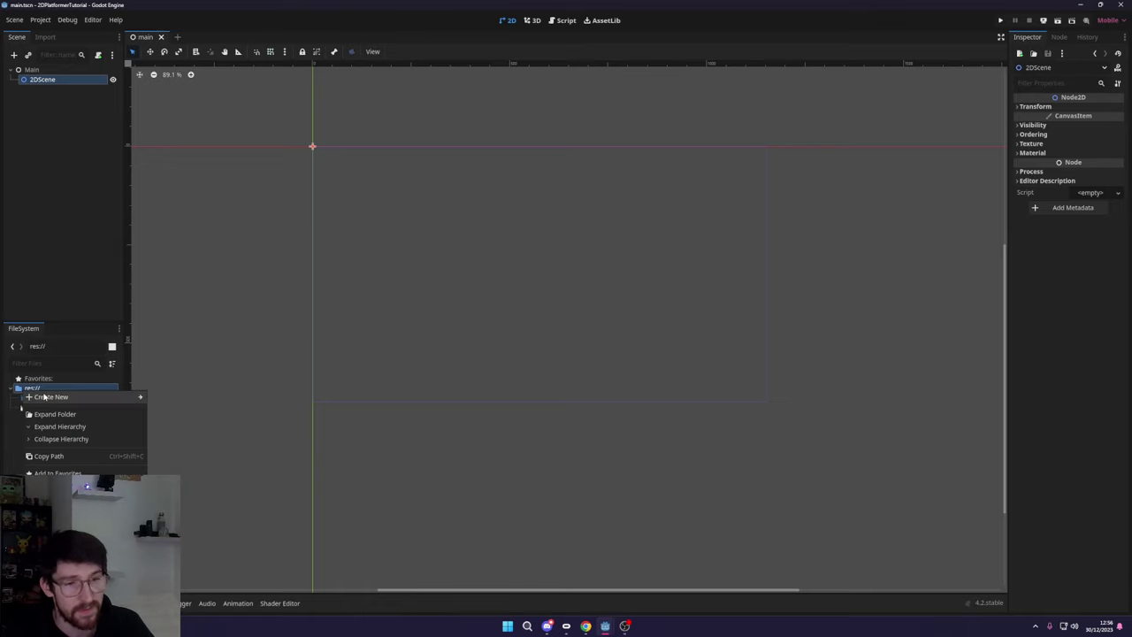
{"action": "left_click", "coordinate": [158, 401]}
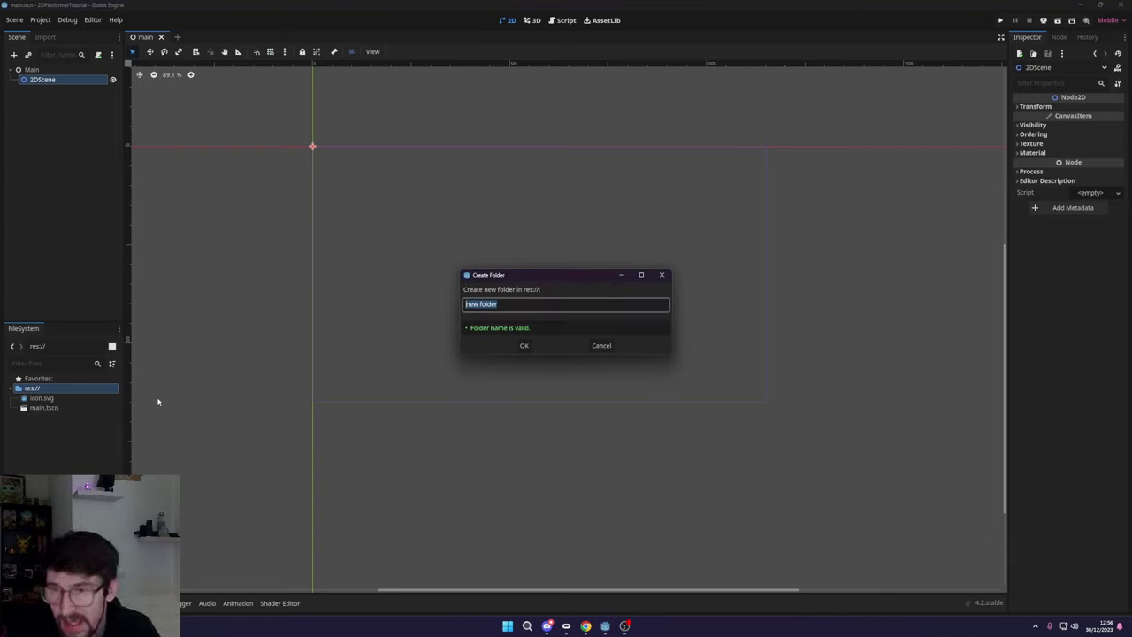
{"action": "type", "text": "assets"}
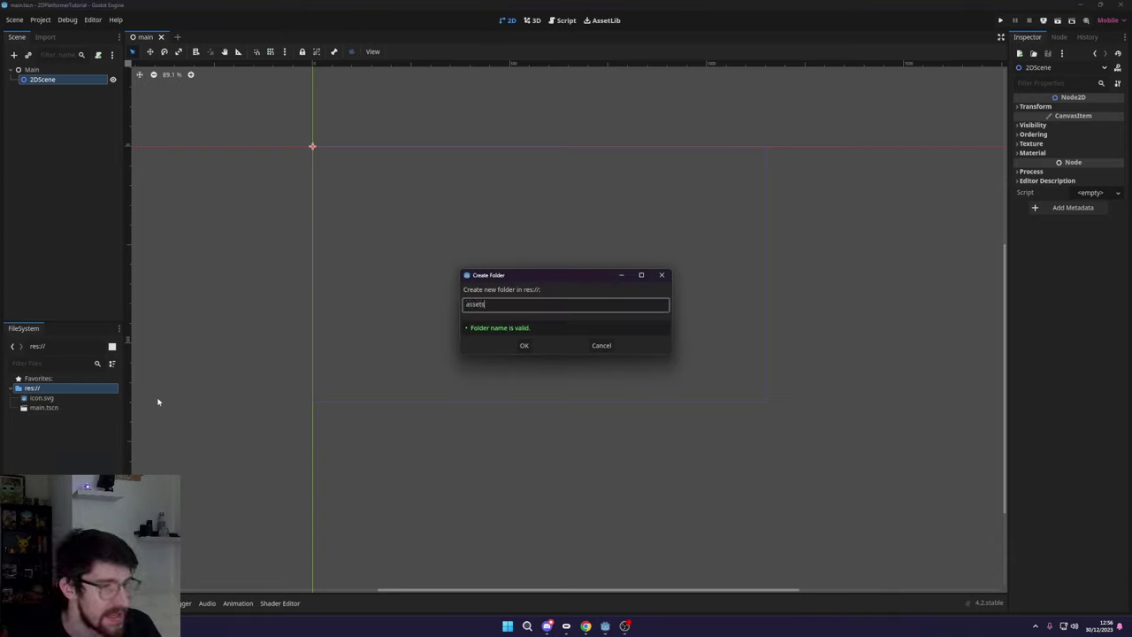
{"action": "key", "text": "Return"}
- Create a subfolder named sprites inside the assets folder
{"action": "left_click", "coordinate": [52, 399]}
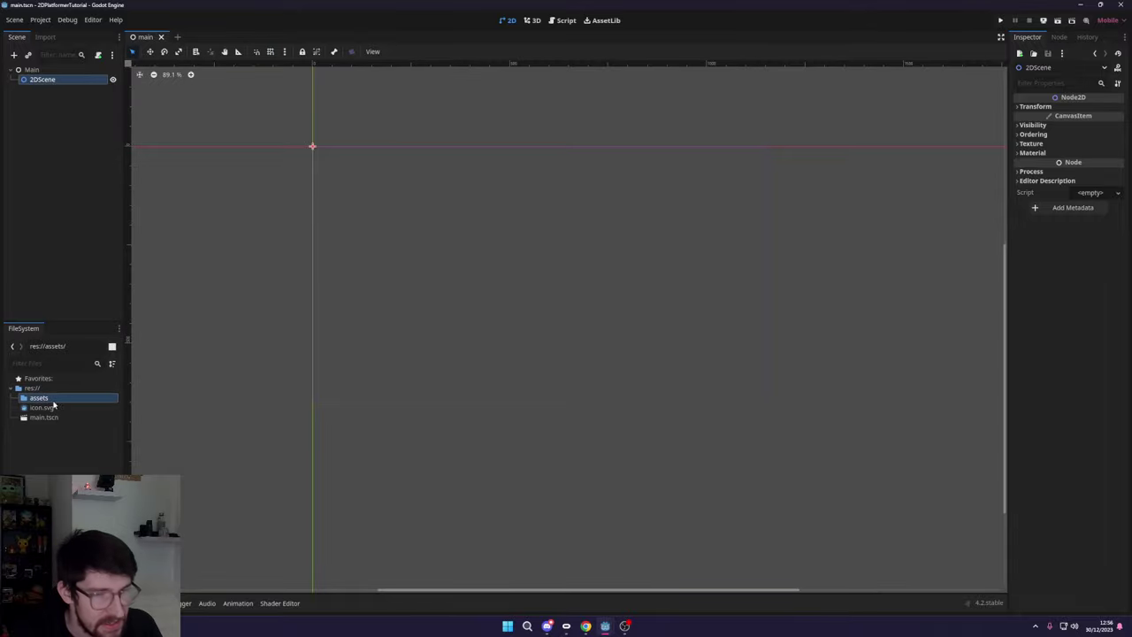
{"action": "key", "text": "ctrl+a"}
{"action": "key", "text": "Escape"}
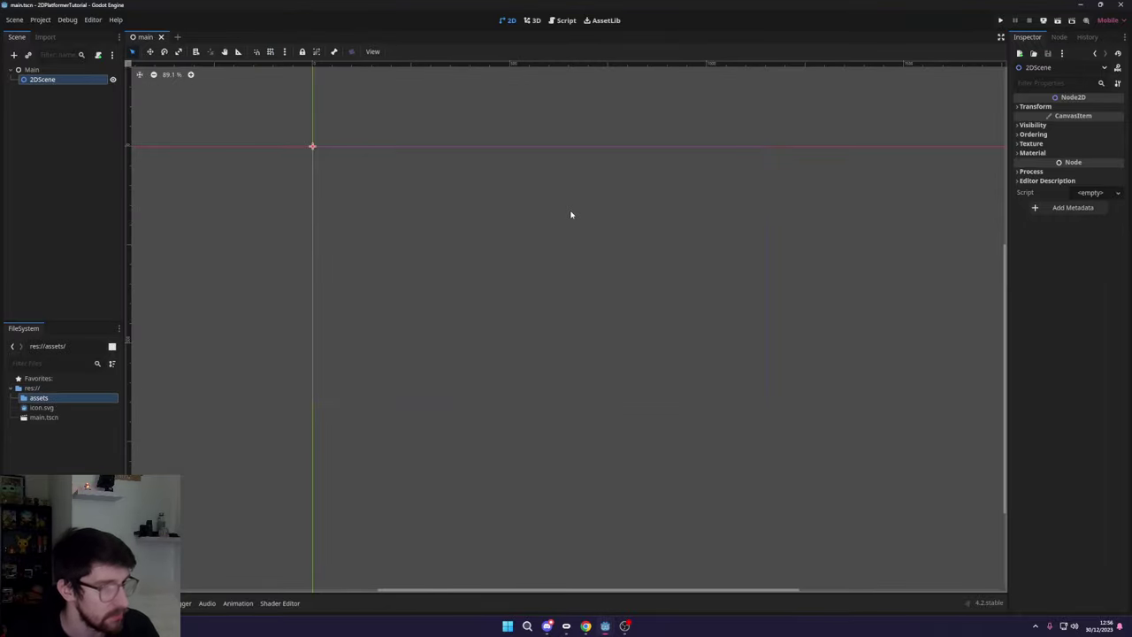
{"action": "right_click", "coordinate": [41, 397]}
{"action": "mouse_move", "coordinate": [89, 405]}
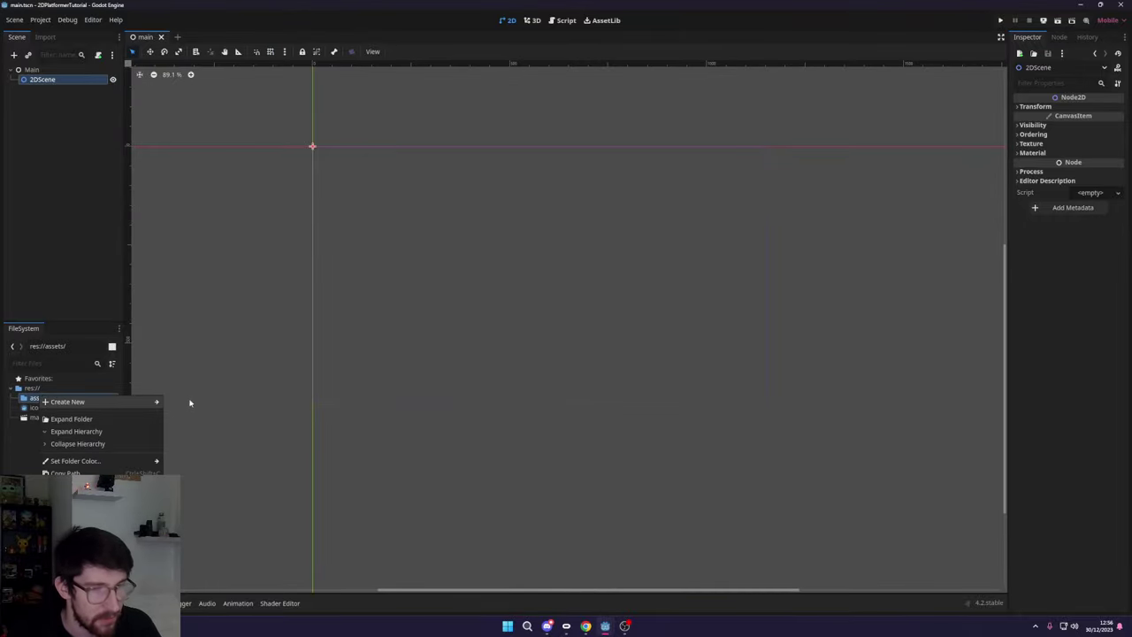
{"action": "left_click", "coordinate": [185, 401]}
{"action": "type", "text": "sprites"}
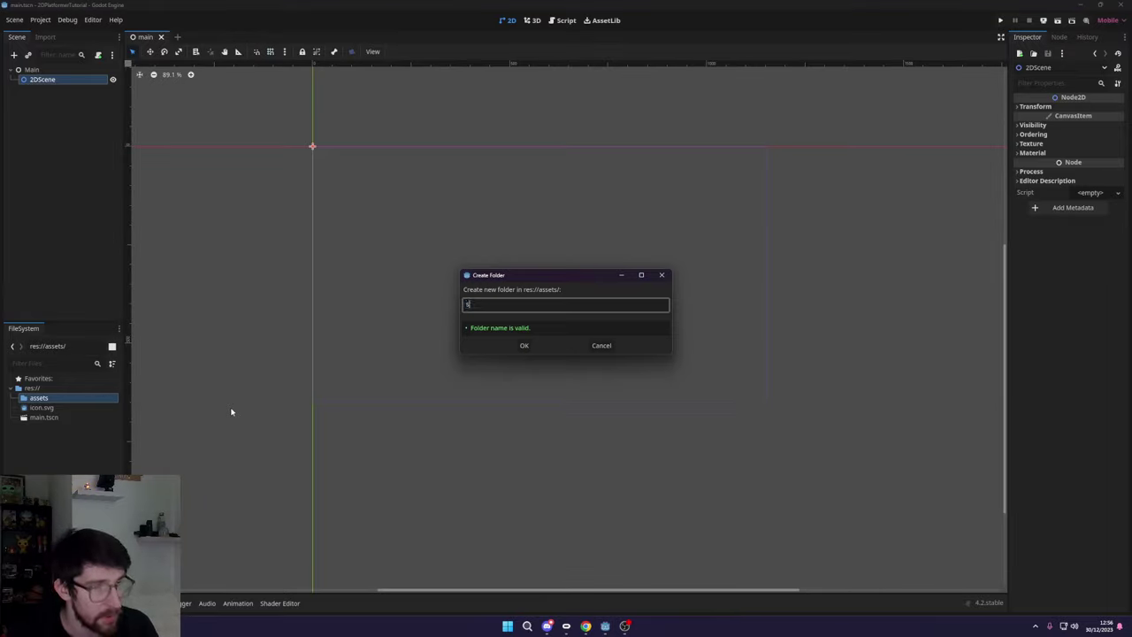
{"action": "key", "text": "Return"}
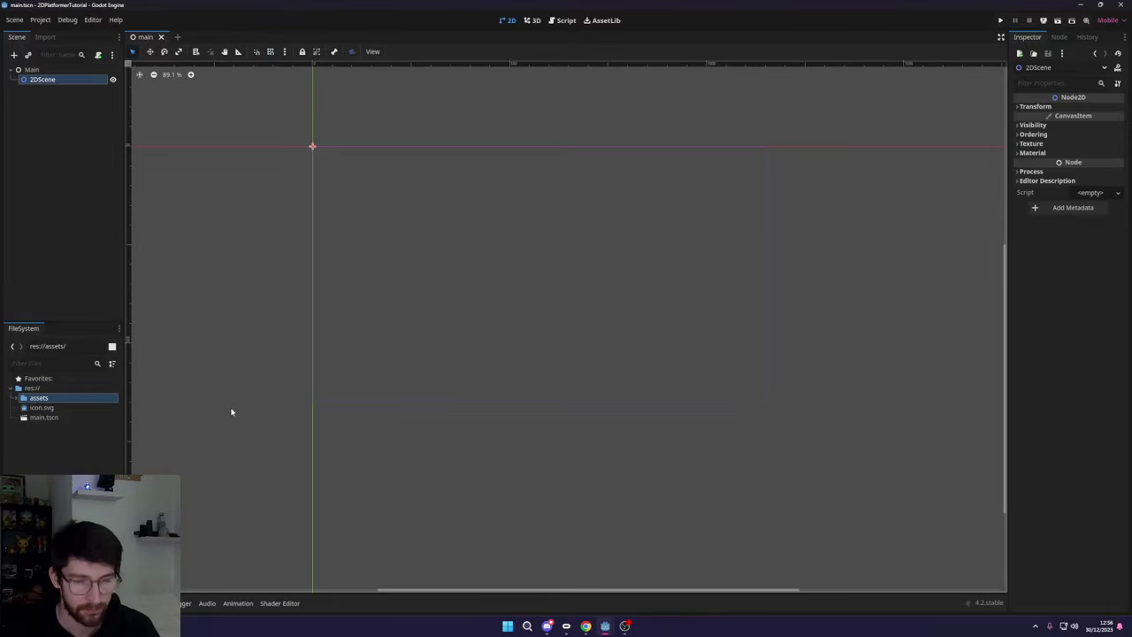
- Create a new folder named scenes in the project root res://
{"action": "left_click", "coordinate": [31, 387]}
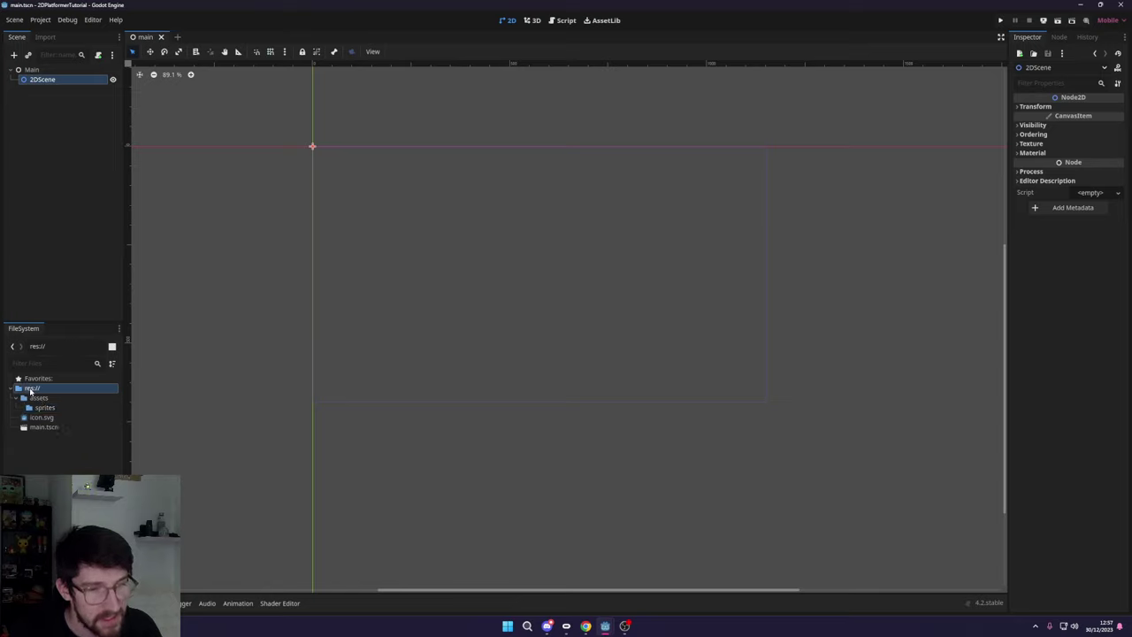
{"action": "right_click", "coordinate": [31, 389]}
{"action": "mouse_move", "coordinate": [53, 395]}
{"action": "left_click", "coordinate": [165, 400]}
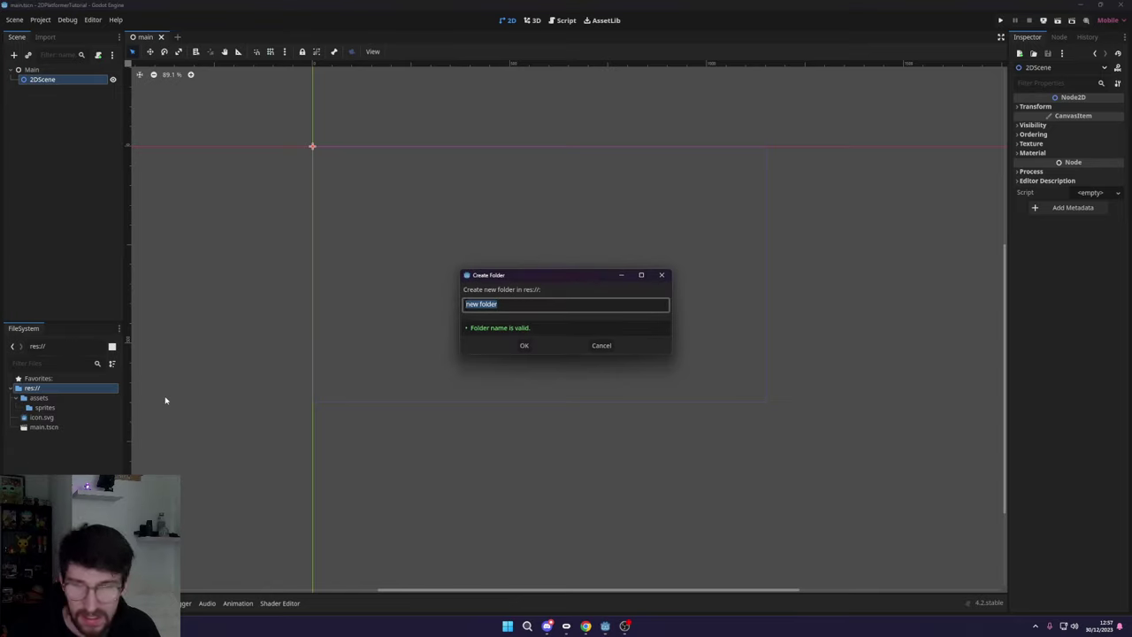
{"action": "type", "text": "scenes"}
{"action": "key", "text": "Return"}
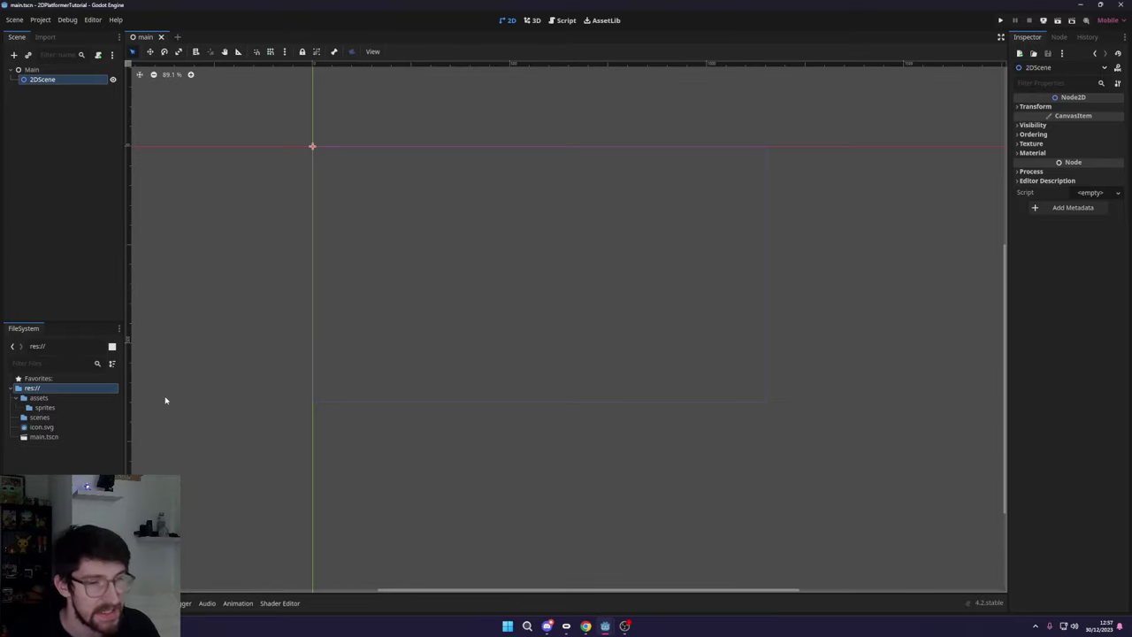
- Collapse the assets folder in the project's file tree
{"action": "left_click", "coordinate": [38, 416]}
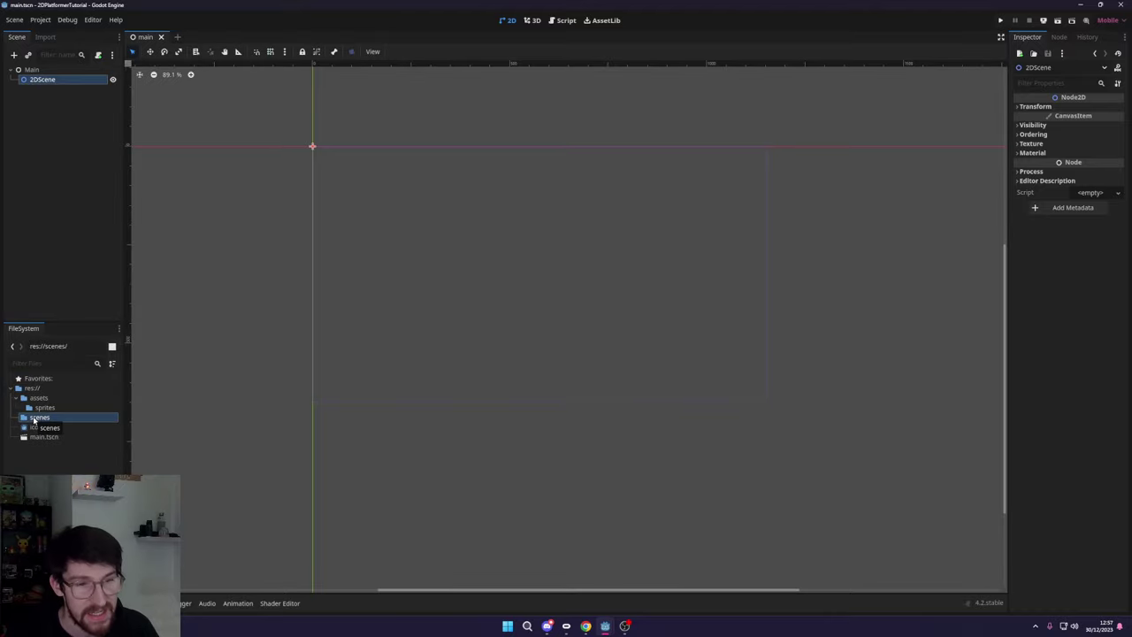
{"action": "left_click", "coordinate": [46, 437]}
{"action": "left_click", "coordinate": [14, 398]}
{"action": "left_click", "coordinate": [14, 398]}
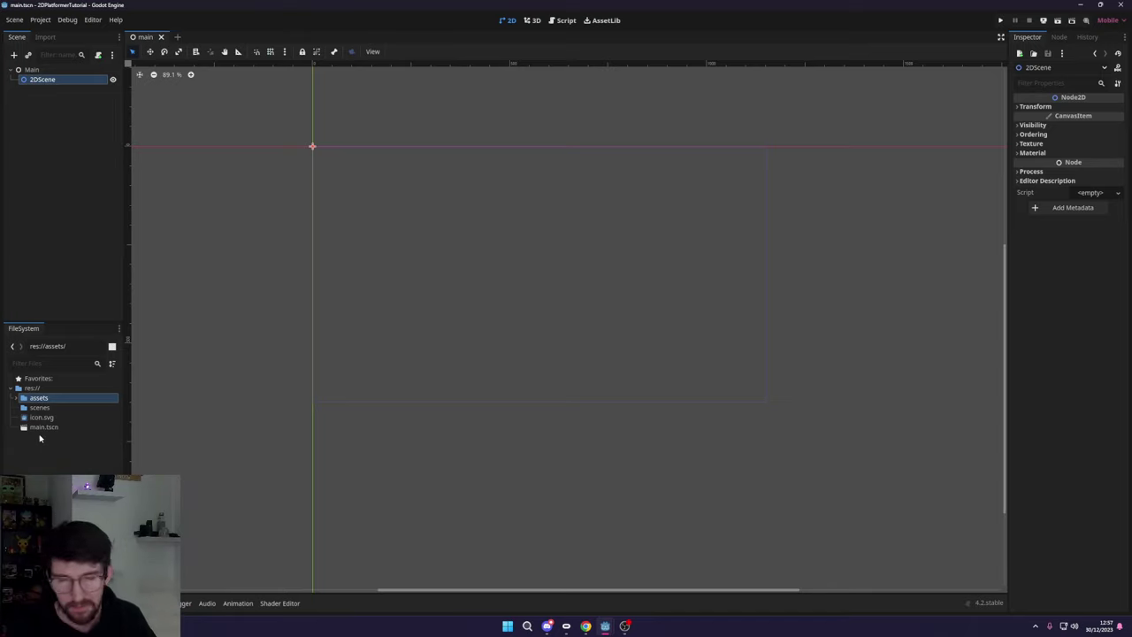
- Move main.tscn into the scenes folder and expand that folder in the project's file tree
{"action": "left_click", "coordinate": [56, 407]}
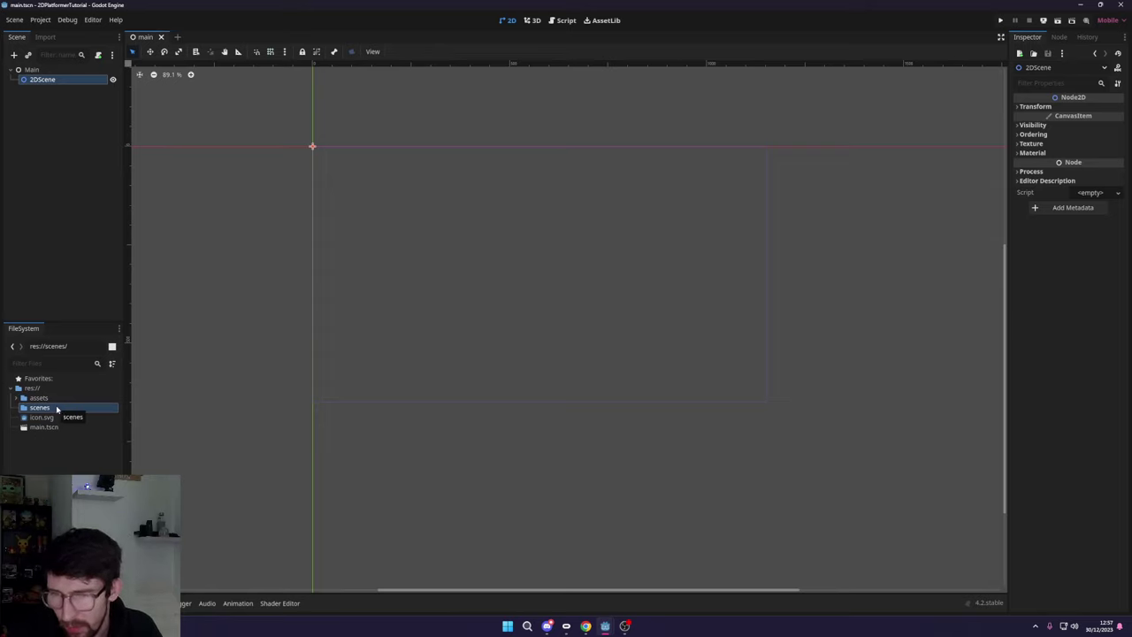
{"action": "left_click_drag", "start_coordinate": [36, 428], "coordinate": [42, 410]}
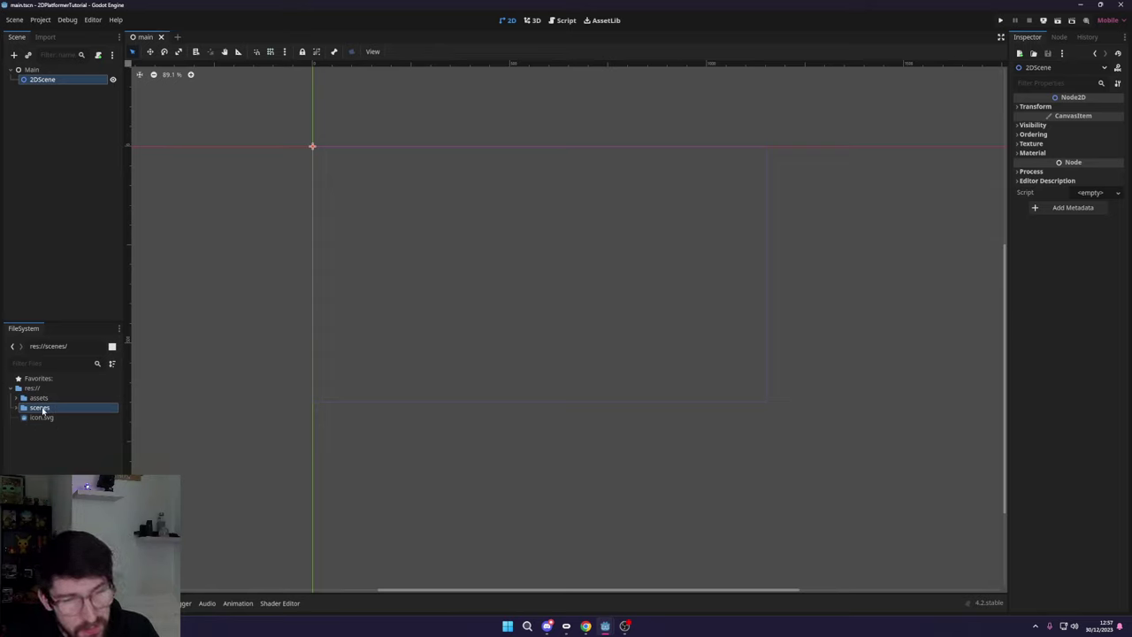
{"action": "left_click", "coordinate": [16, 407]}
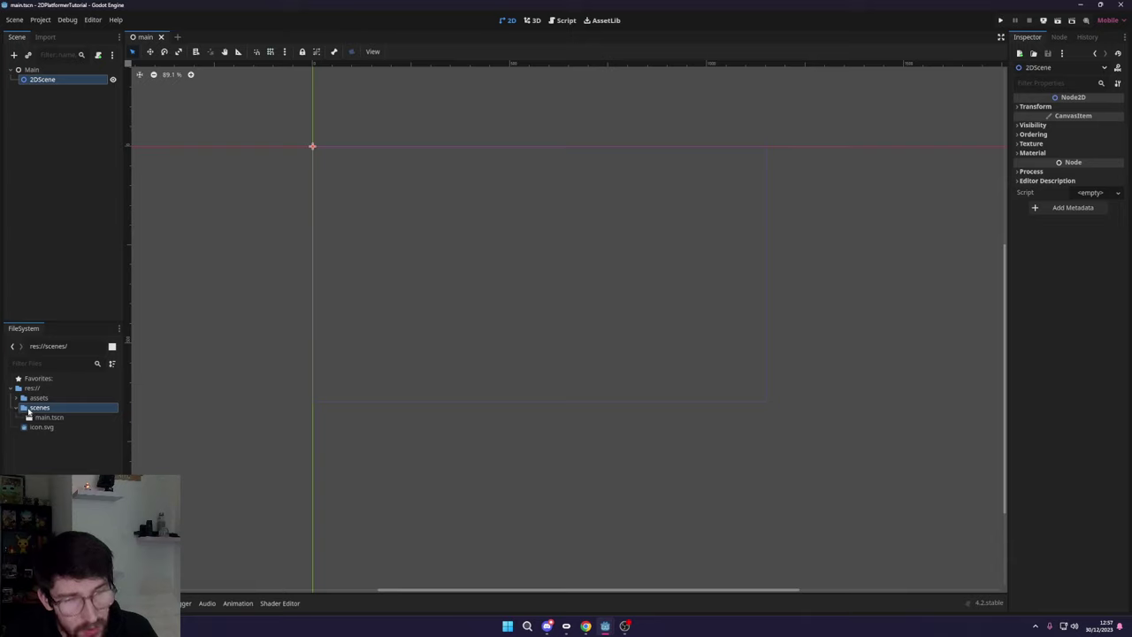
- Create a subfolder named entities inside the scenes folder
{"action": "right_click", "coordinate": [28, 410]}
{"action": "mouse_move", "coordinate": [97, 416]}
{"action": "left_click", "coordinate": [172, 417]}
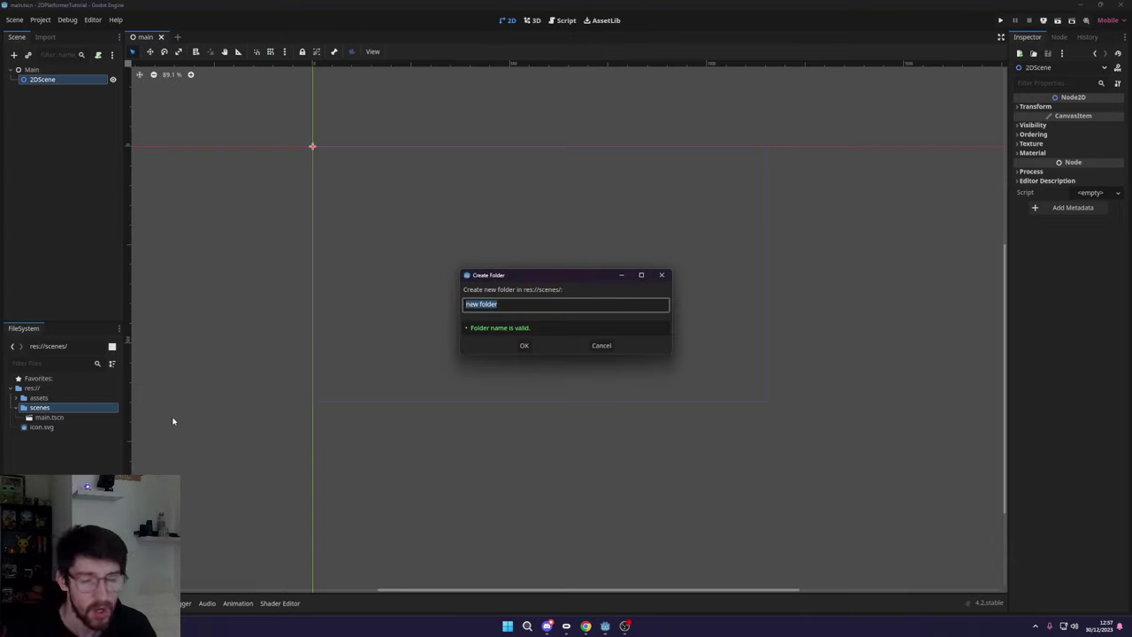
{"action": "type", "text": "e"}
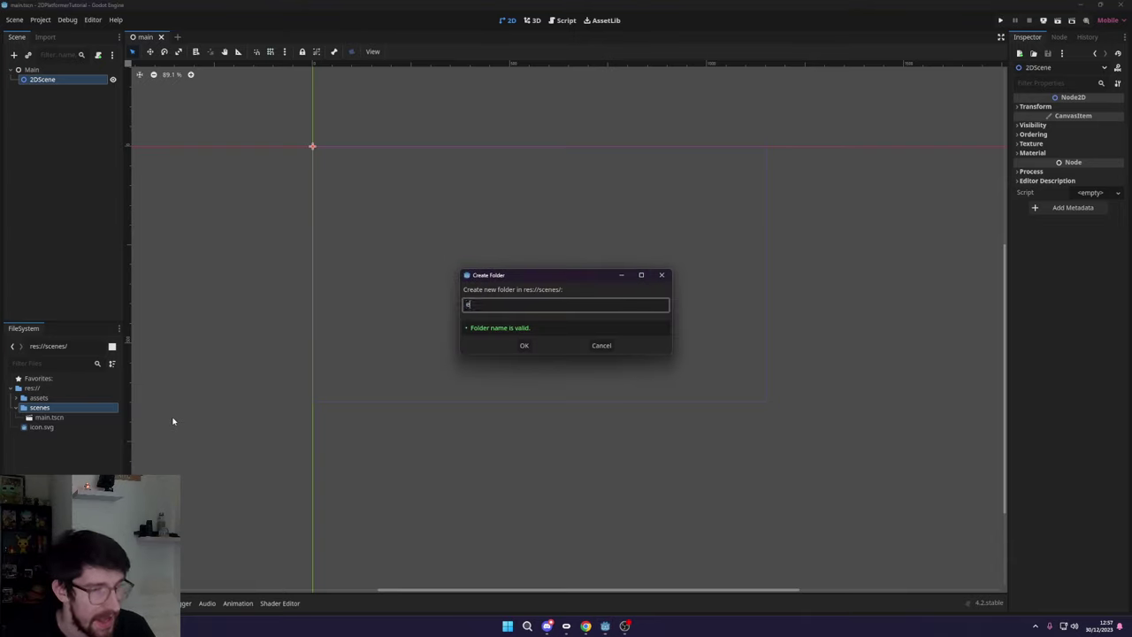
{"action": "type", "text": "ntities"}
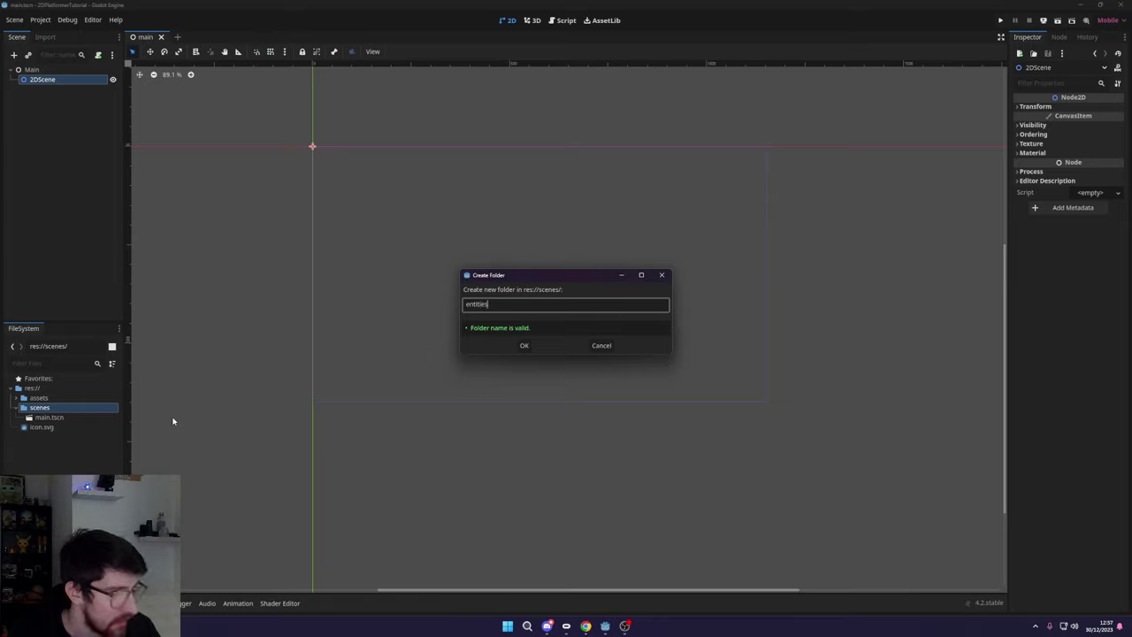
{"action": "key", "text": "Return"}
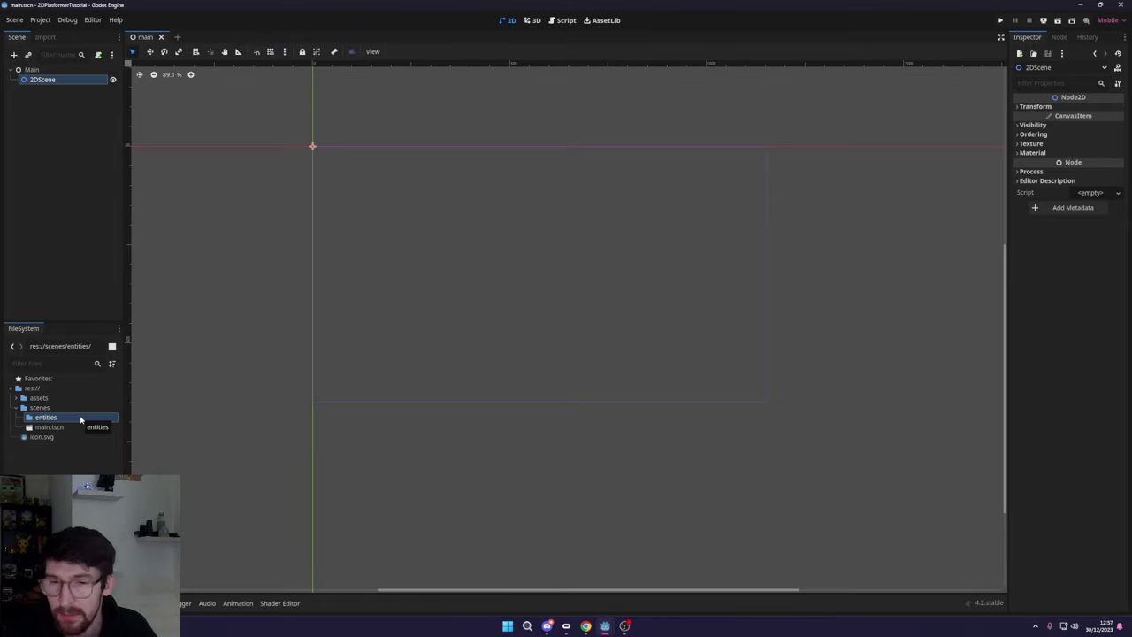
- Create a subfolder named levels inside the scenes folder, and expand the assets folder in the file tree
{"action": "left_click", "coordinate": [63, 409]}
{"action": "right_click", "coordinate": [64, 408]}
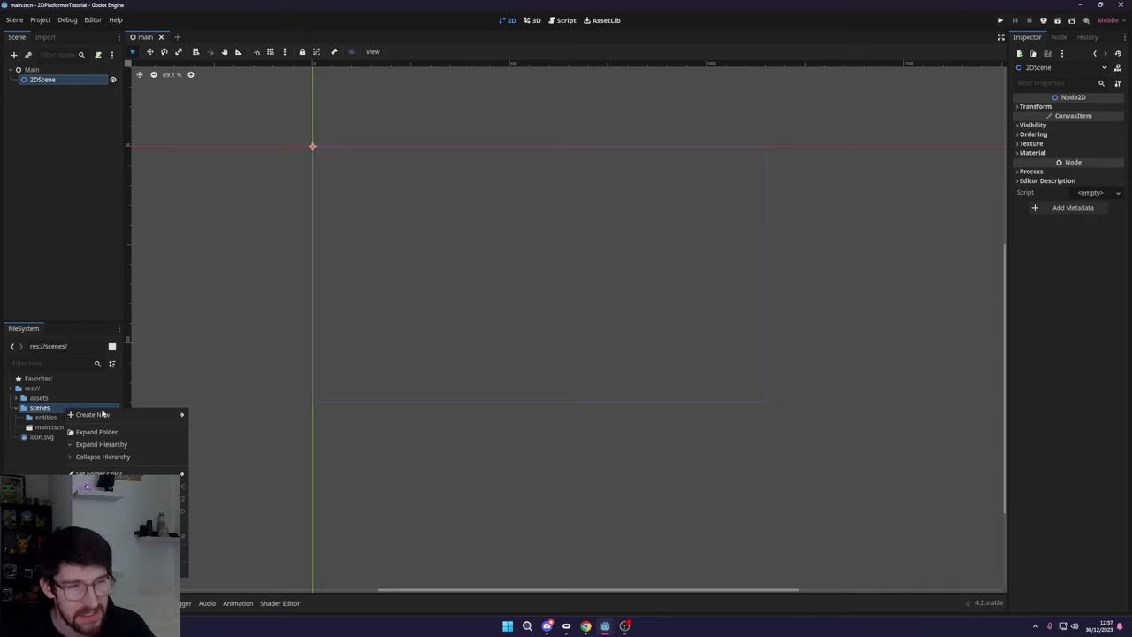
{"action": "mouse_move", "coordinate": [97, 412]}
{"action": "left_click", "coordinate": [216, 417]}
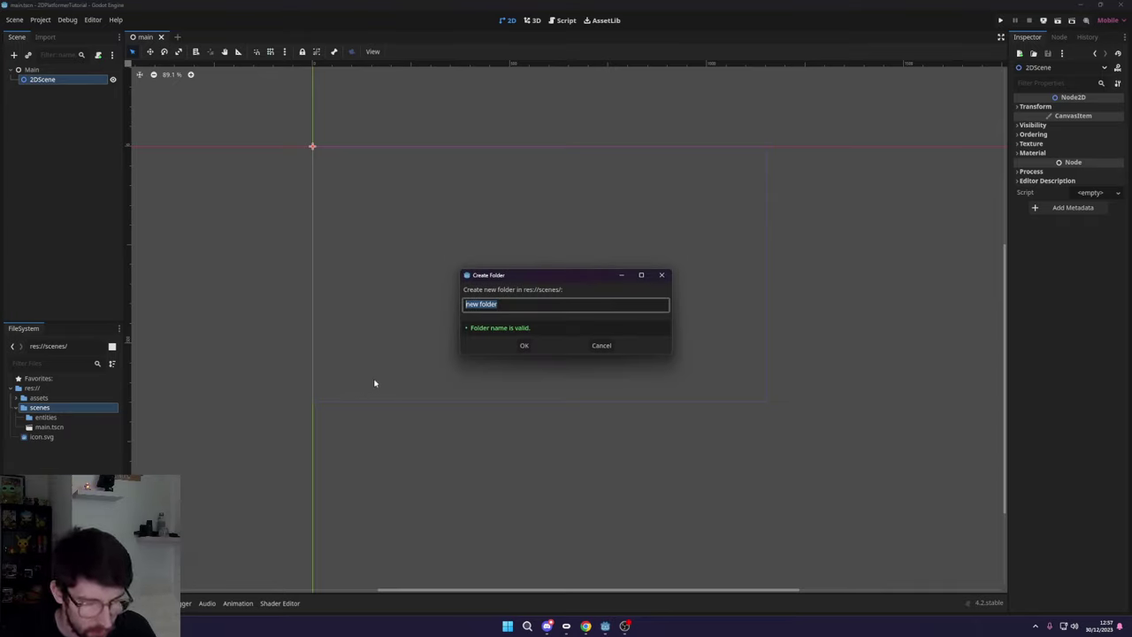
{"action": "type", "text": "levels"}
{"action": "key", "text": "Return"}
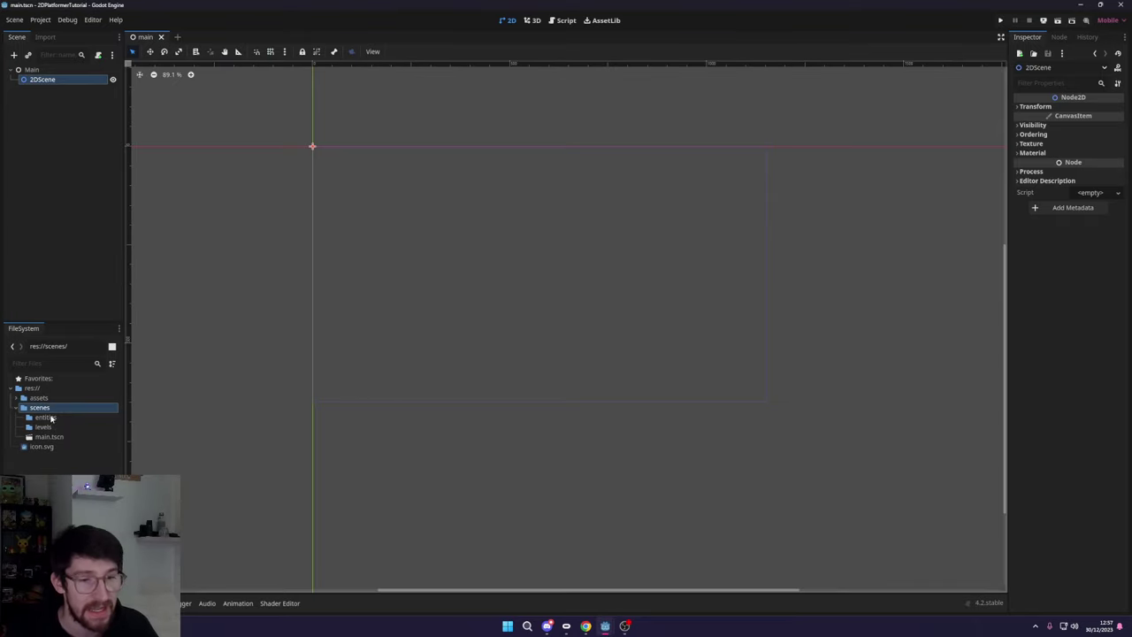
{"action": "left_click", "coordinate": [51, 426]}
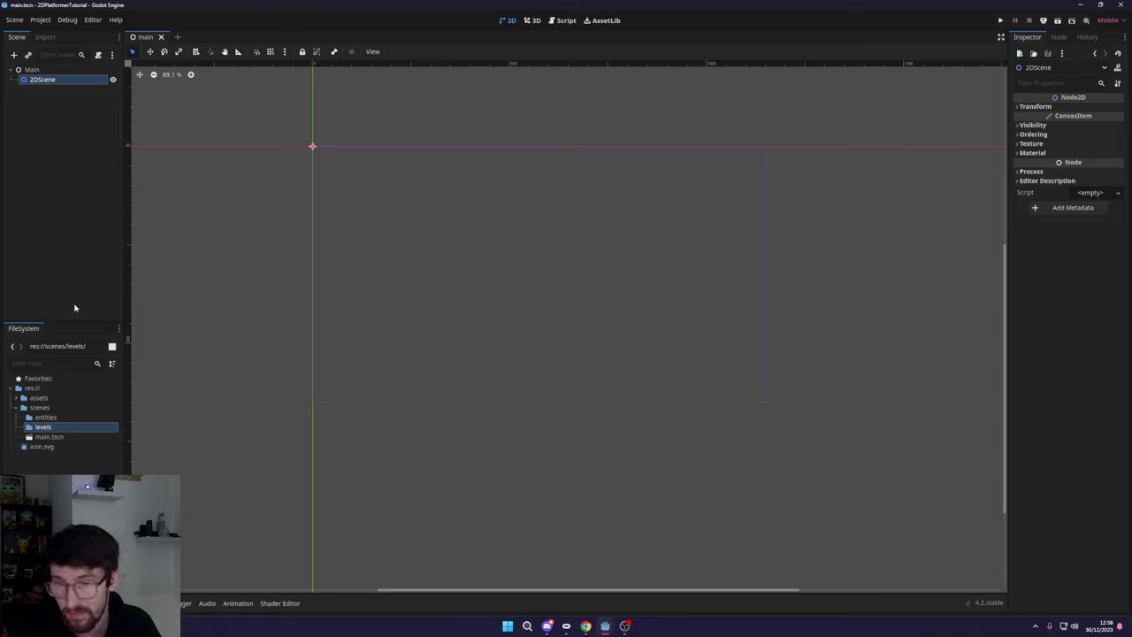
{"action": "left_click", "coordinate": [16, 398]}
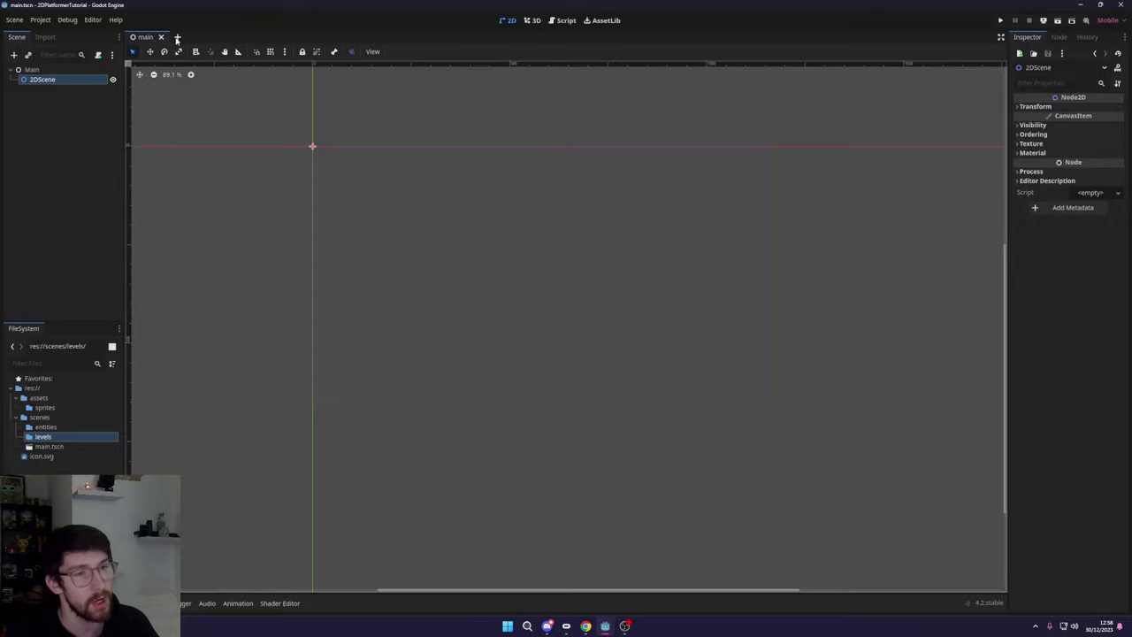
- Create a new 2D scene and rename its root node to Level
{"action": "left_click", "coordinate": [177, 38]}
{"action": "left_click", "coordinate": [70, 84]}
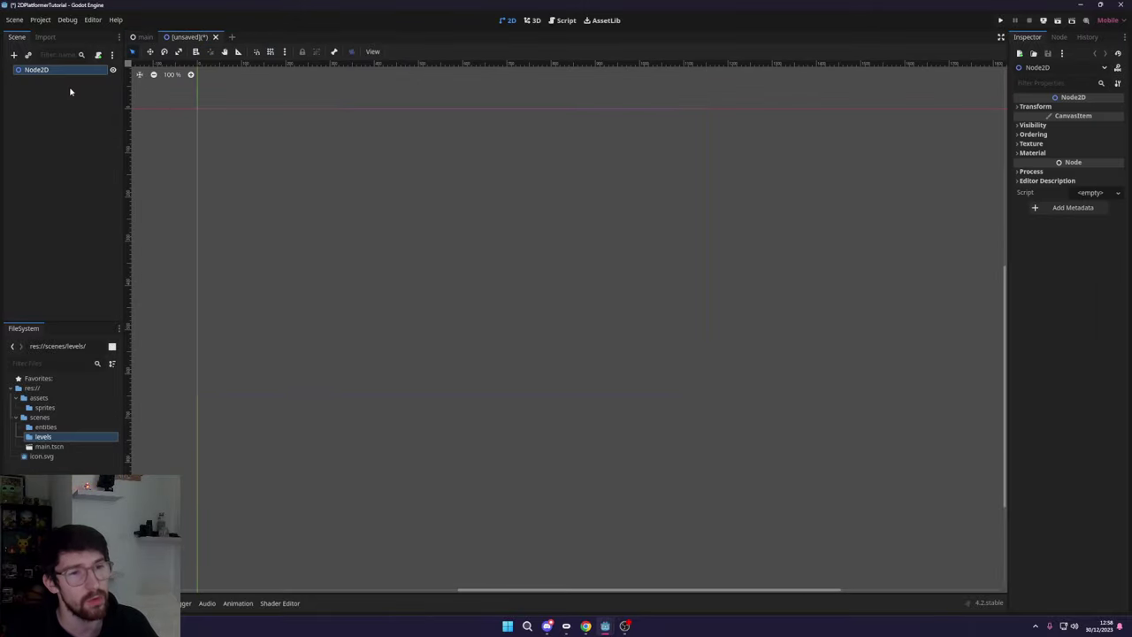
{"action": "double_click", "coordinate": [71, 76]}
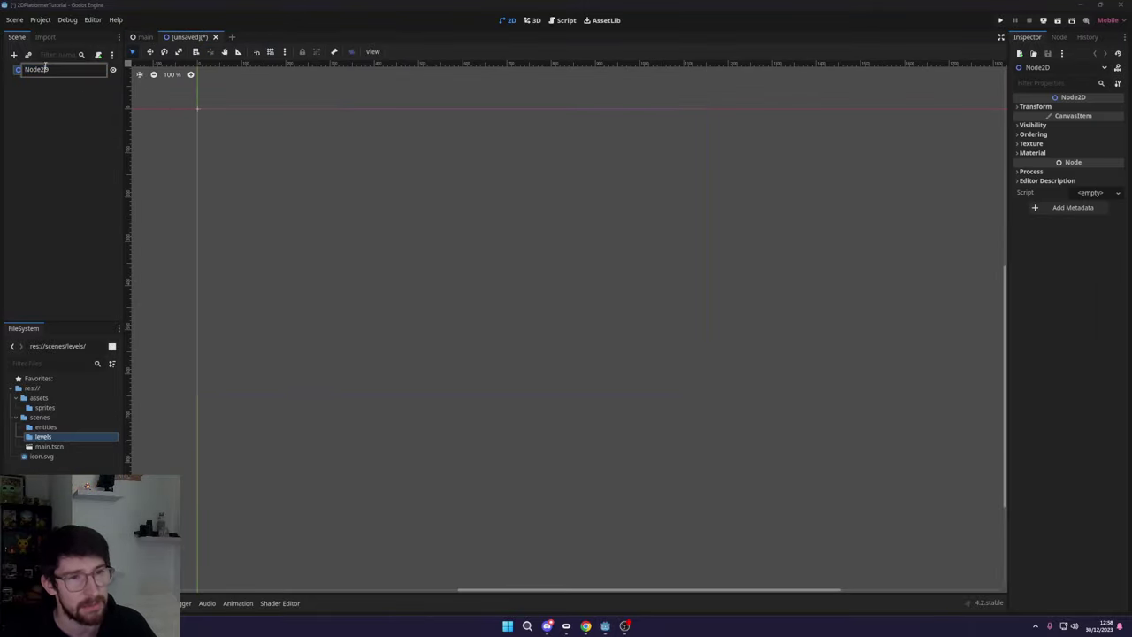
{"action": "type", "text": "Level"}
{"action": "key", "text": "Return"}
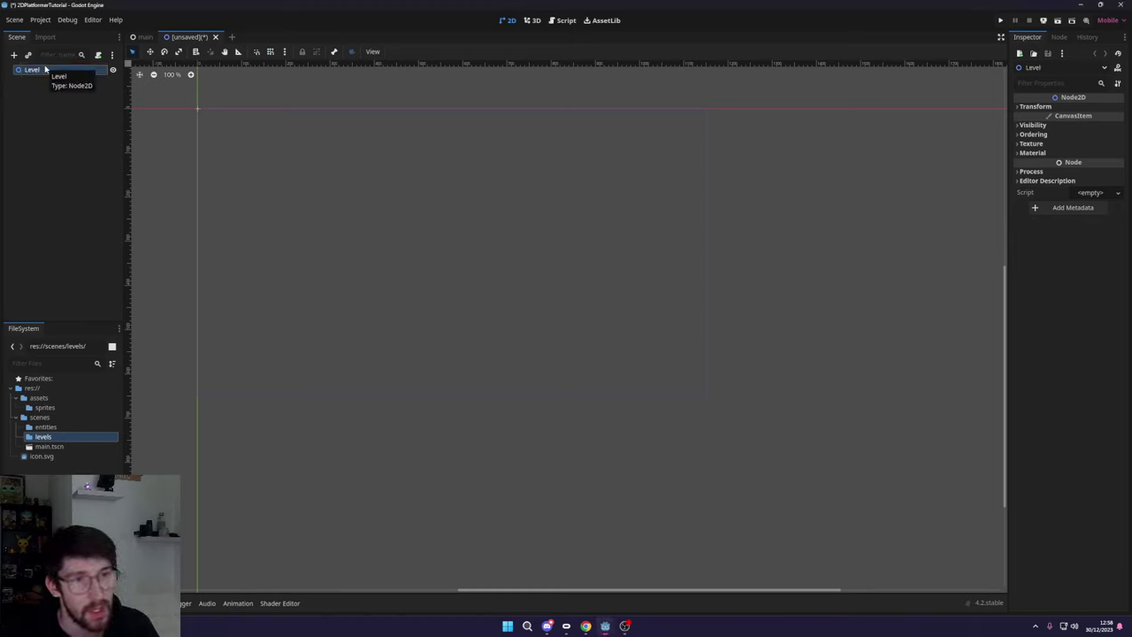
{"action": "double_click", "coordinate": [56, 69]}
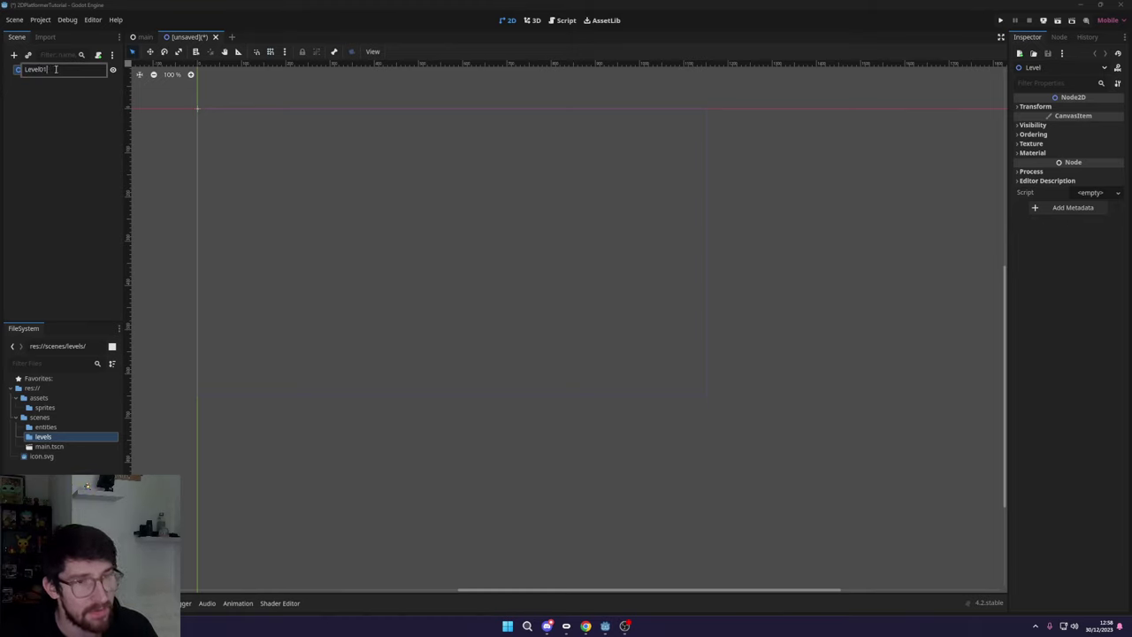
{"action": "key", "text": "Escape"}
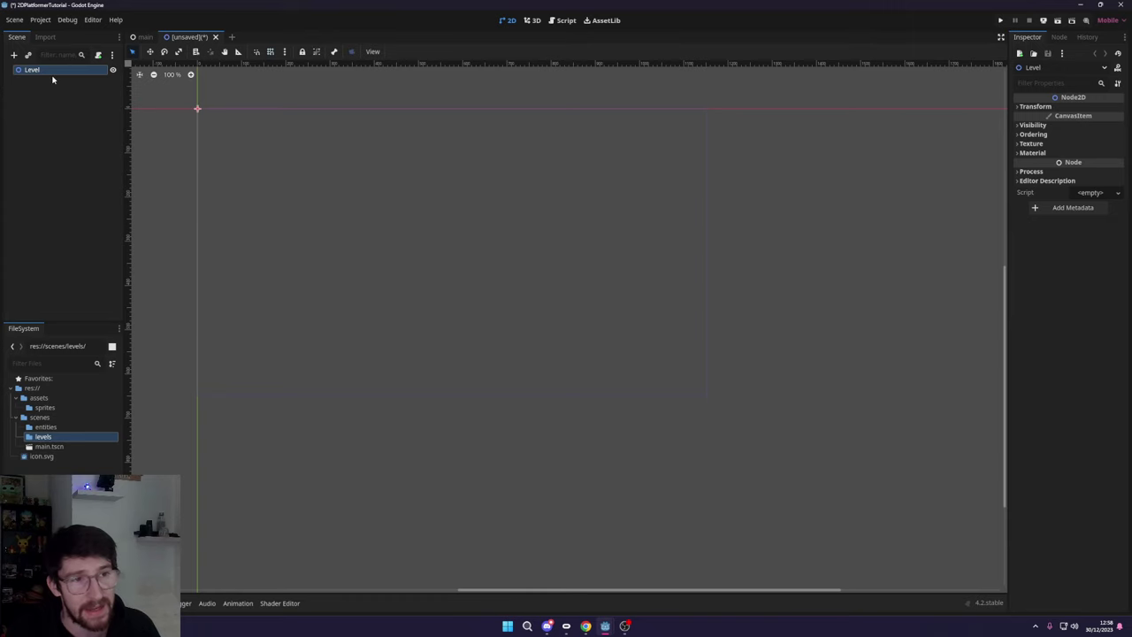
- Save the new scene as level_01.tscn in res://scenes/levels
{"action": "key", "text": "ctrl+s"}
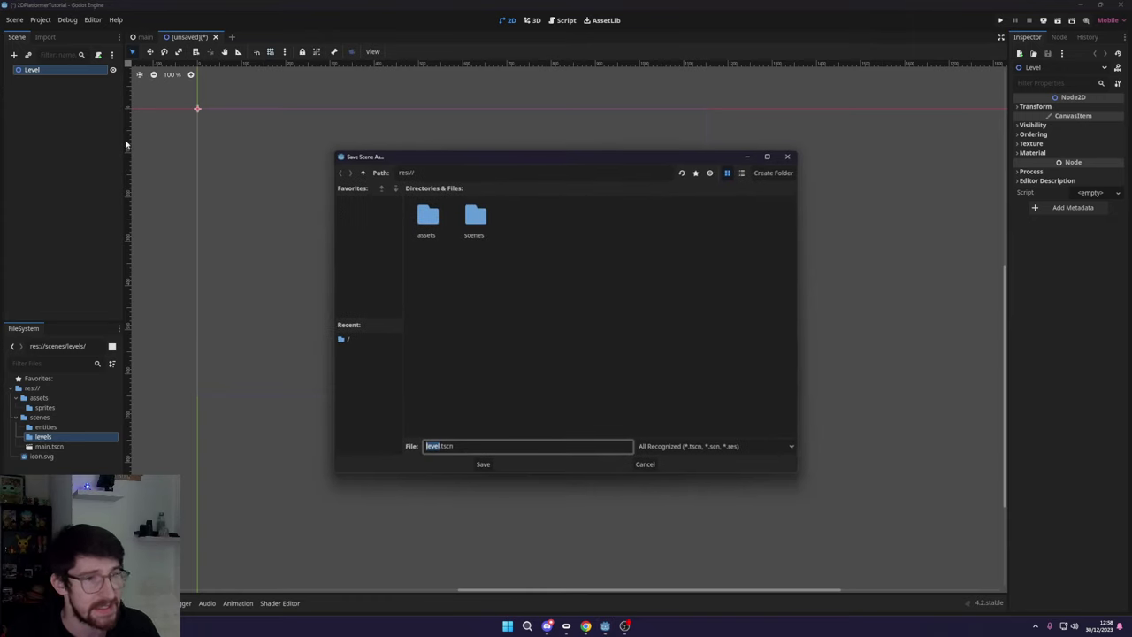
{"action": "double_click", "coordinate": [474, 221]}
{"action": "double_click", "coordinate": [475, 221]}
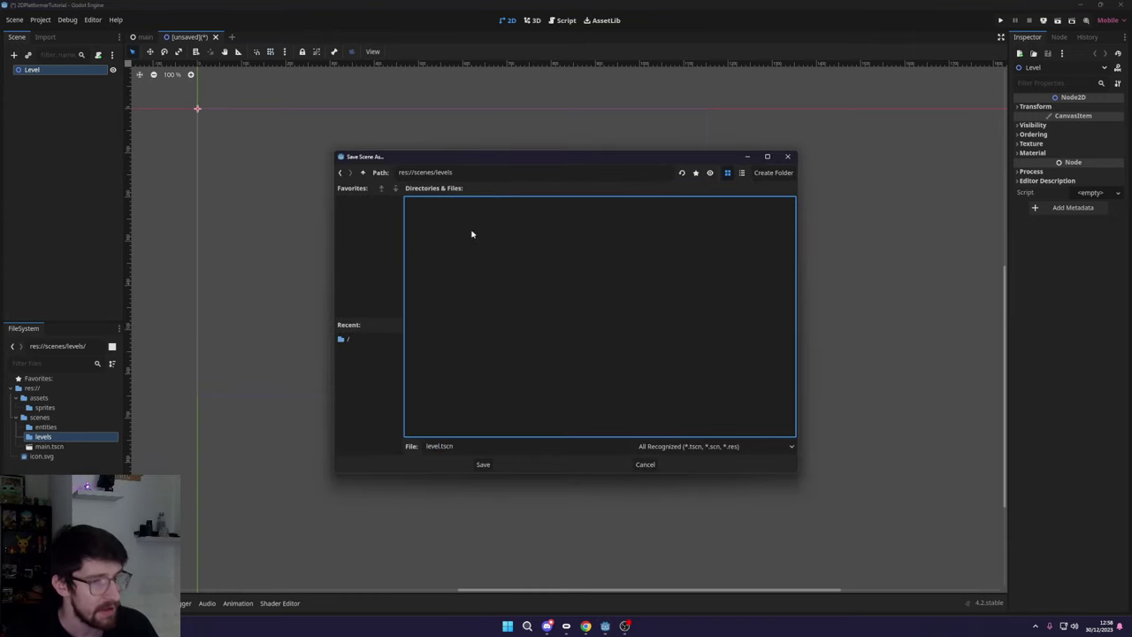
{"action": "left_click", "coordinate": [439, 446]}
{"action": "type", "text": "_01"}
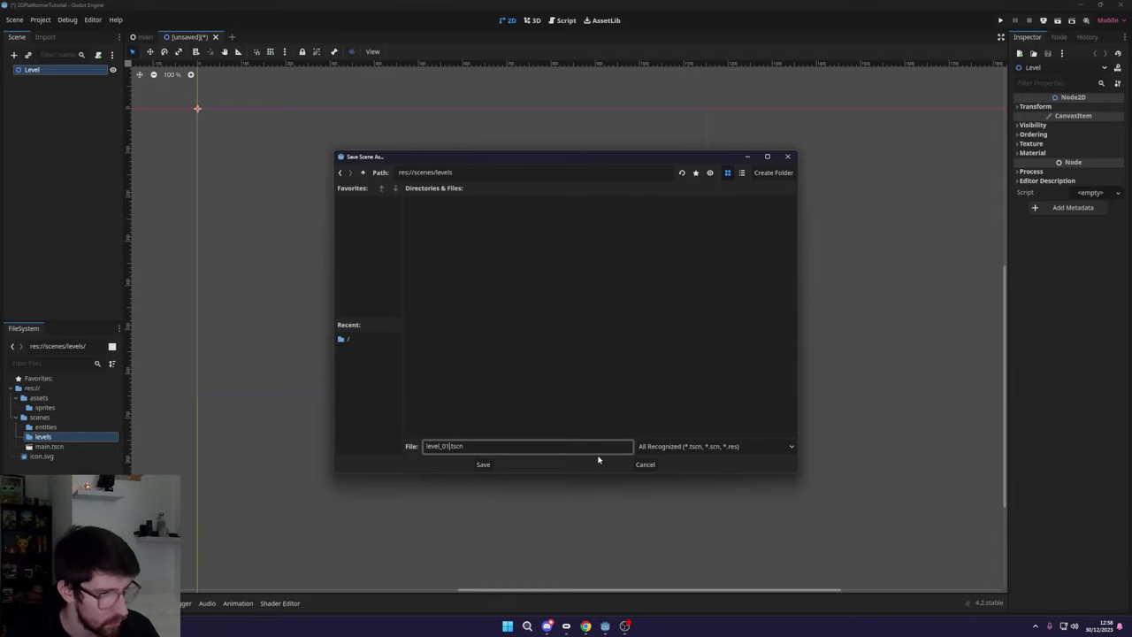
{"action": "left_click", "coordinate": [482, 466]}
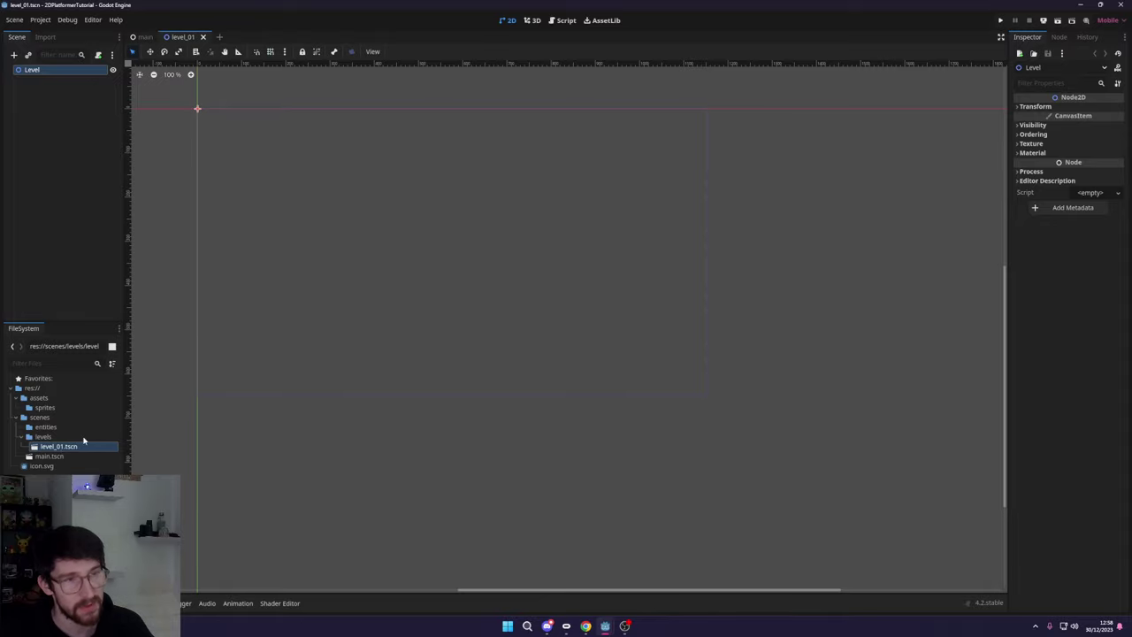
- Close the level_01 scene, reopen it from the levels folder and select its Level root node
{"action": "left_click", "coordinate": [203, 37]}
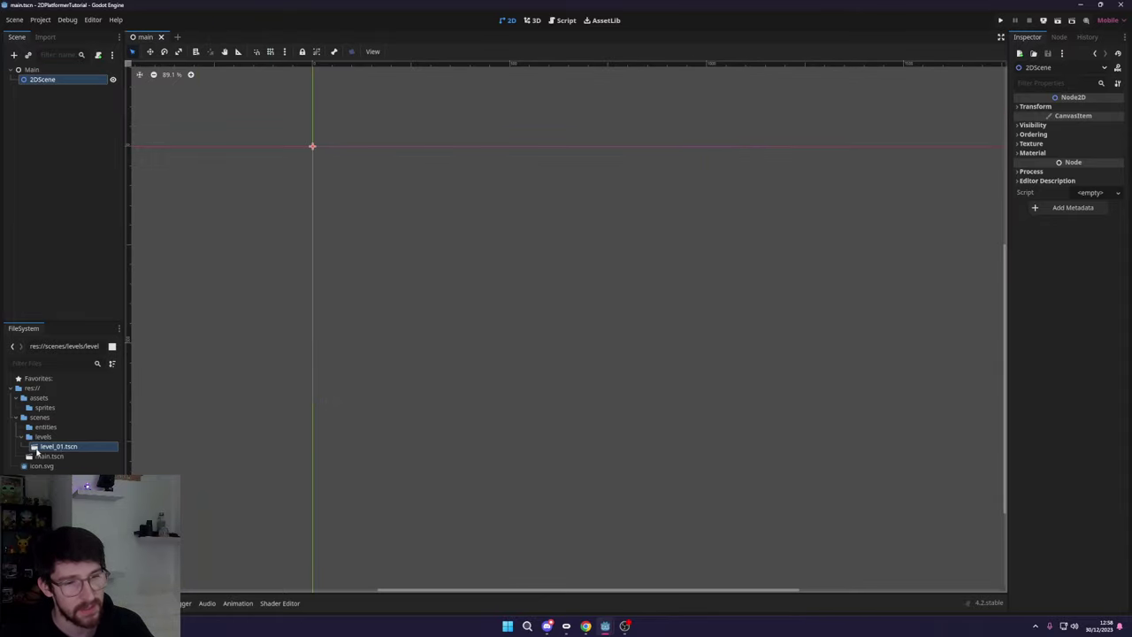
{"action": "double_click", "coordinate": [36, 448]}
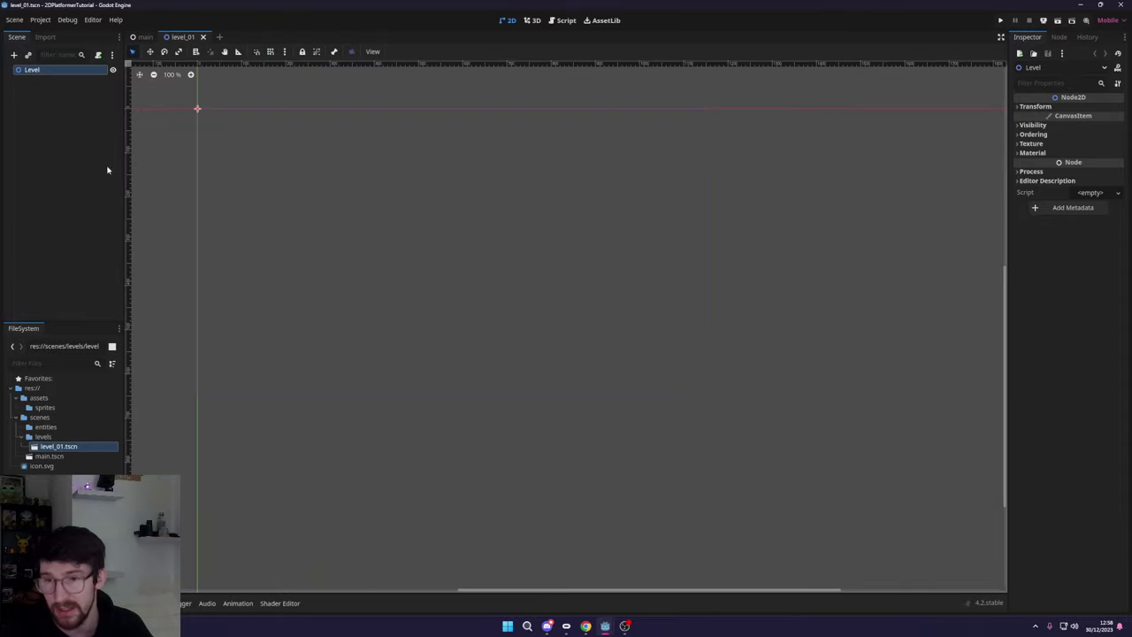
{"action": "left_click", "coordinate": [81, 145]}
{"action": "left_click", "coordinate": [53, 71]}
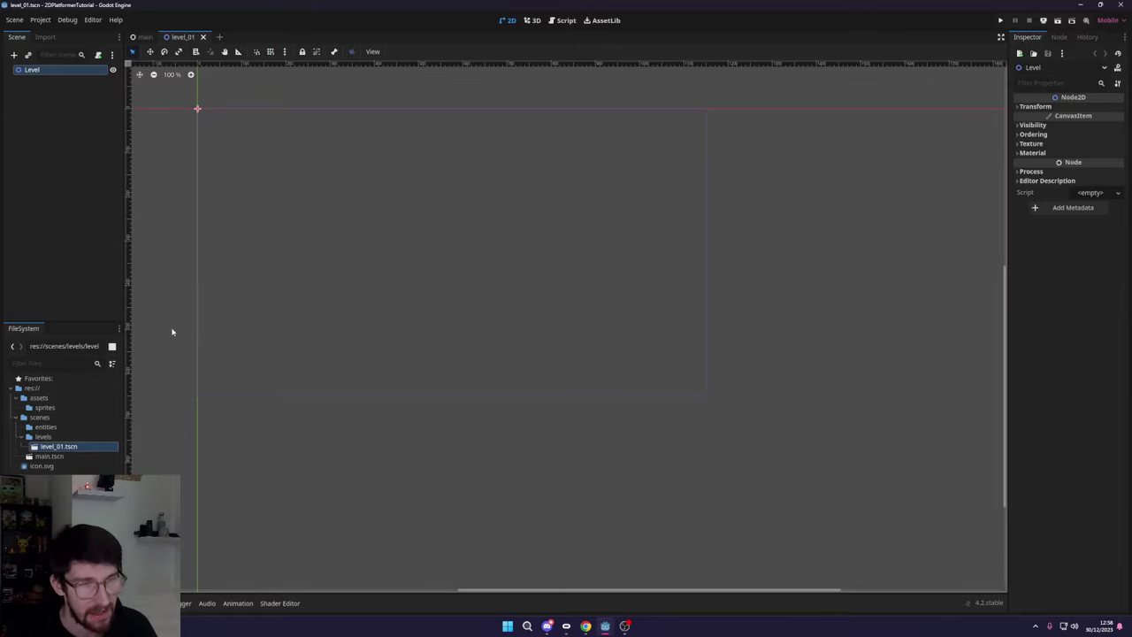
{"action": "left_click", "coordinate": [41, 407]}
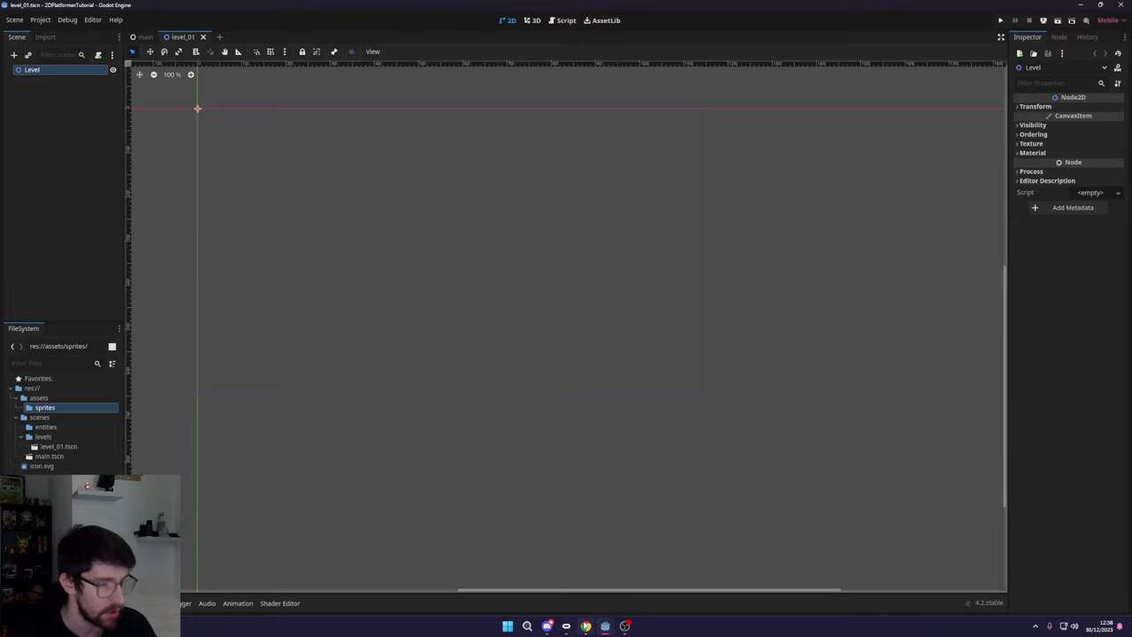
{"action": "left_click", "coordinate": [586, 626]}
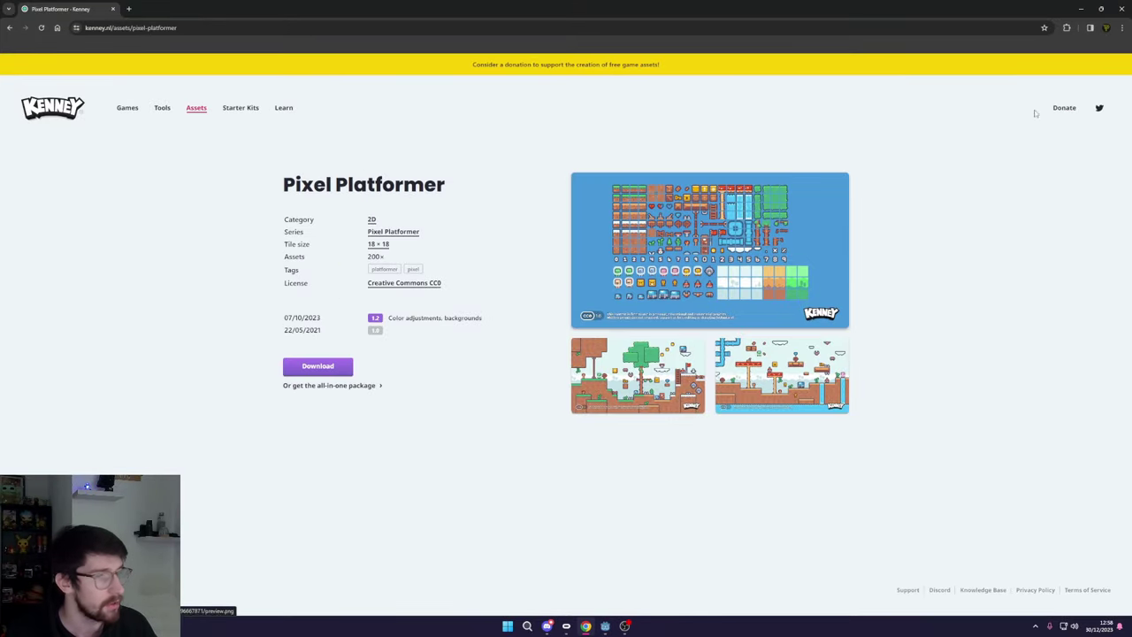
{"action": "left_click", "coordinate": [1101, 8]}
{"action": "left_click", "coordinate": [1028, 38]}
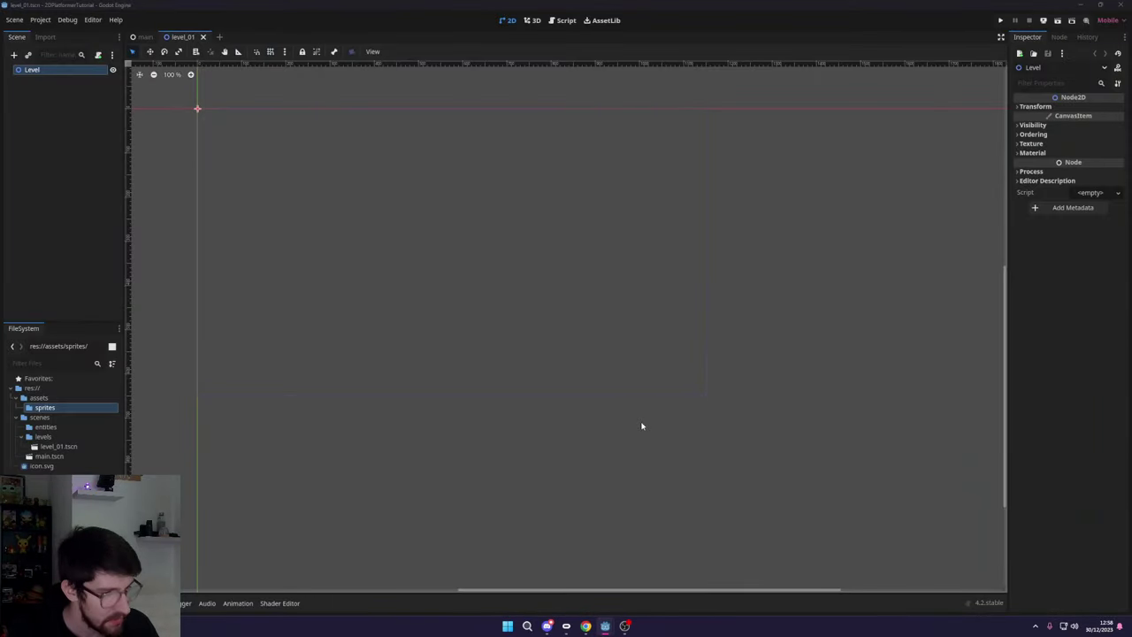
- Switch to File Explorer and open the Tilemap folder inside kenney_pixel-platformer.zip in Downloads
{"action": "key", "text": "super+e"}
{"action": "left_click", "coordinate": [39, 411]}
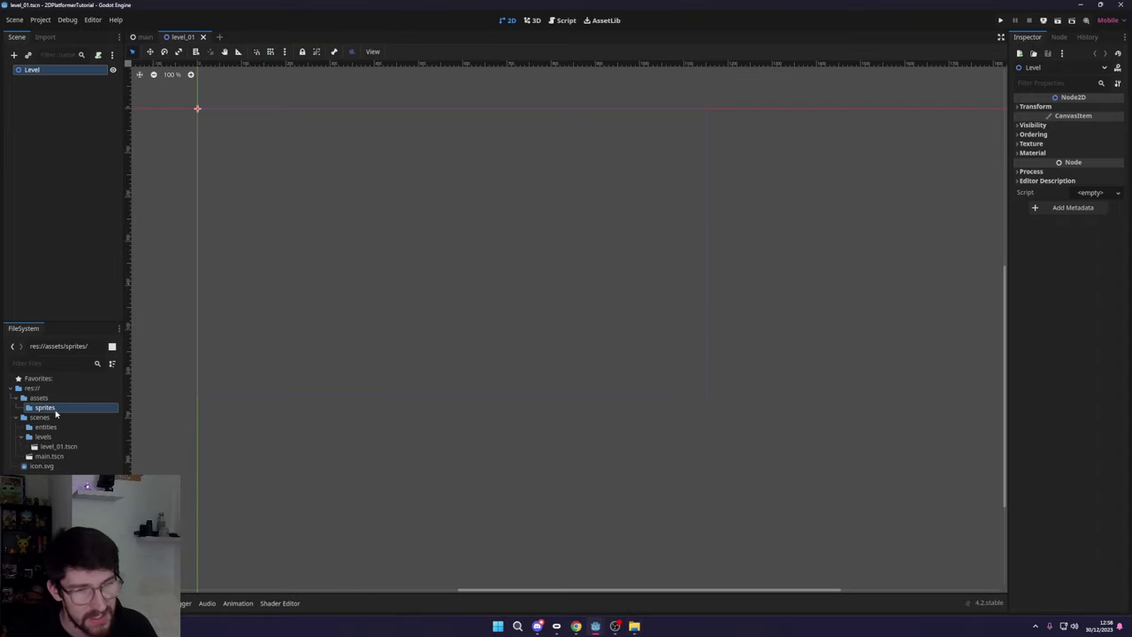
{"action": "left_click", "coordinate": [634, 625]}
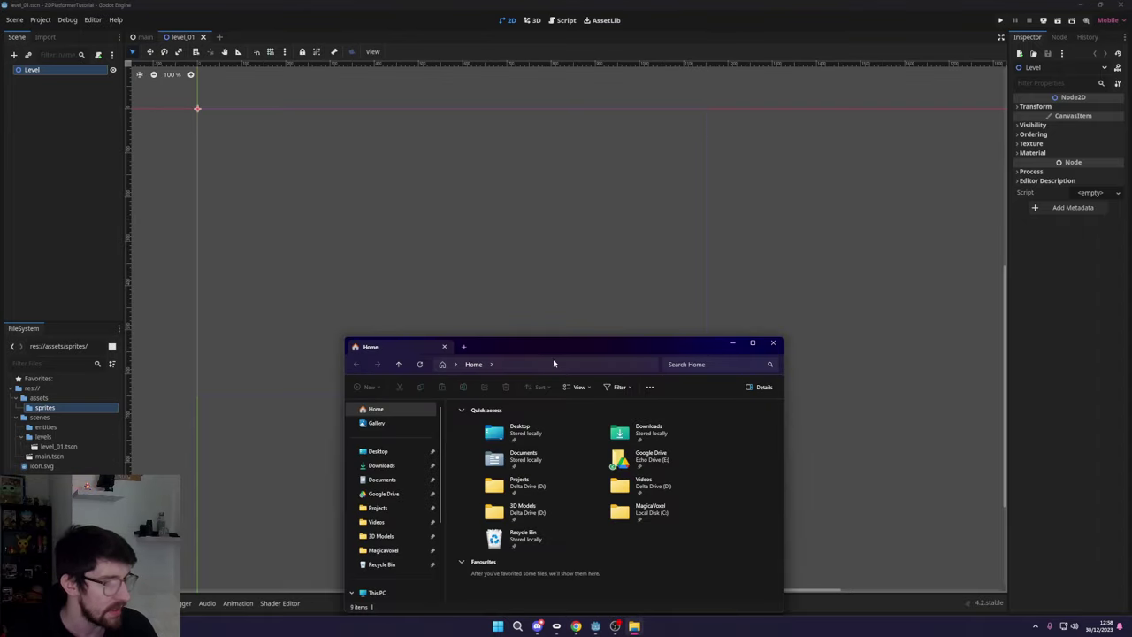
{"action": "left_click_drag", "start_coordinate": [554, 360], "coordinate": [592, 294]}
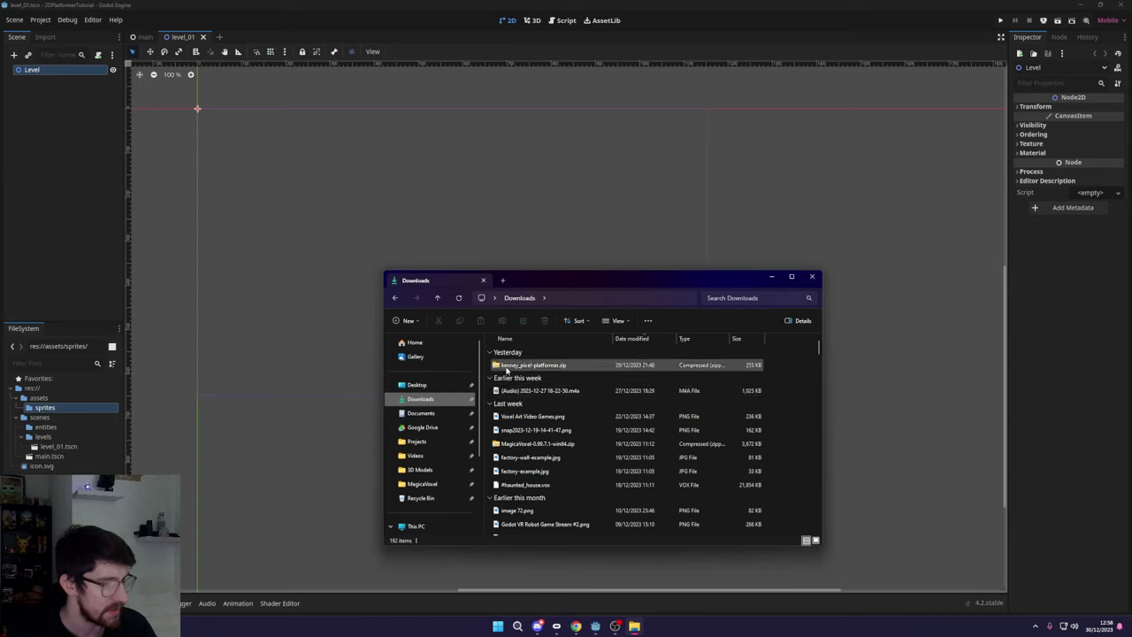
{"action": "double_click", "coordinate": [548, 364]}
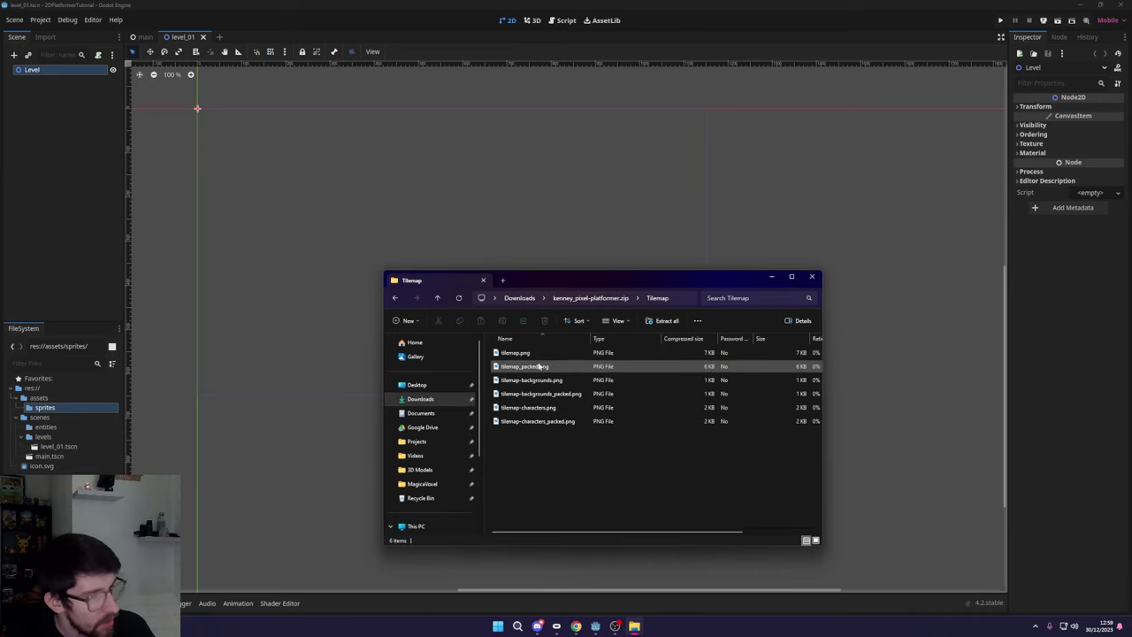
{"action": "double_click", "coordinate": [539, 367]}
- Try to import tilemap.png, tilemap-backgrounds.png and tilemap-characters.png from the zip straight into Godot's sprites folder
{"action": "left_click", "coordinate": [517, 353]}
{"action": "left_click", "coordinate": [535, 379], "text": "ctrl"}
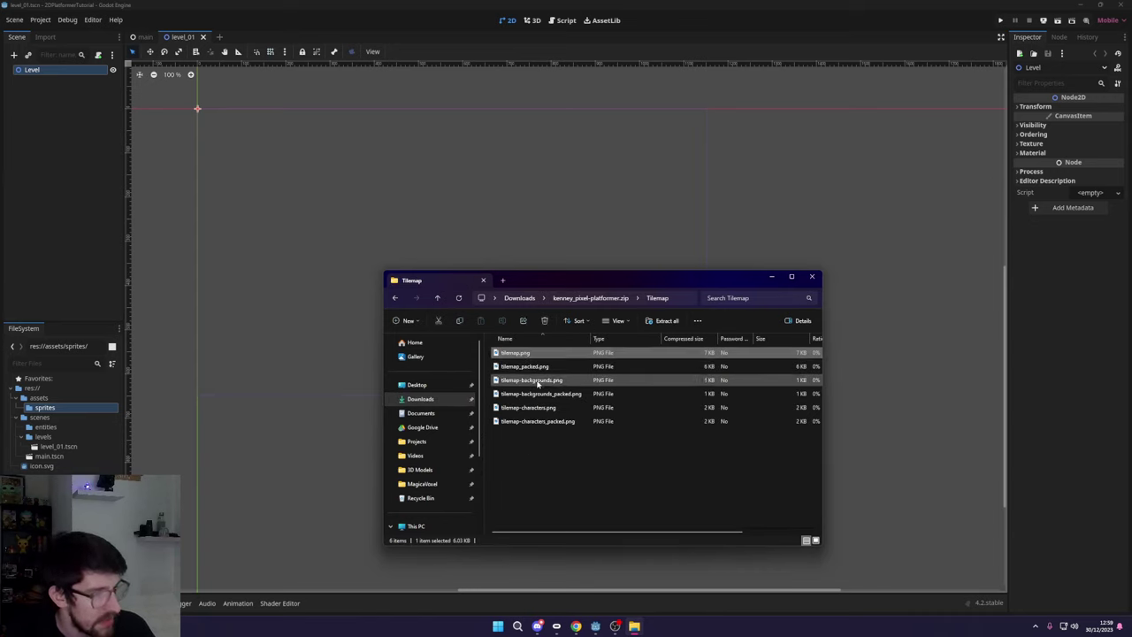
{"action": "left_click", "coordinate": [539, 408], "text": "ctrl"}
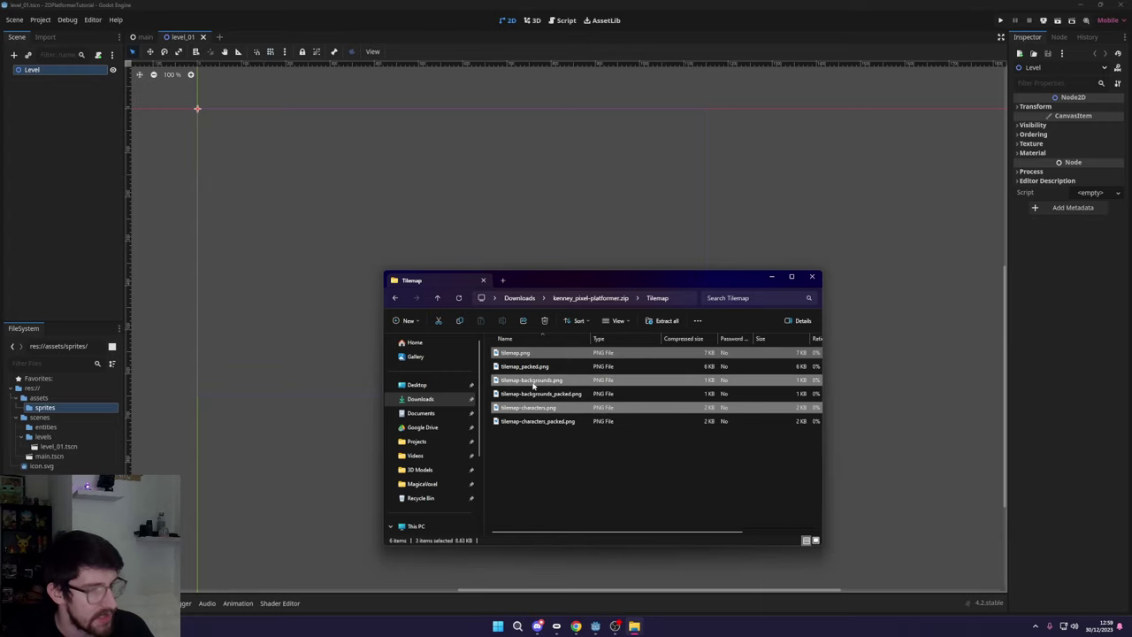
{"action": "left_click_drag", "start_coordinate": [542, 407], "coordinate": [88, 418]}
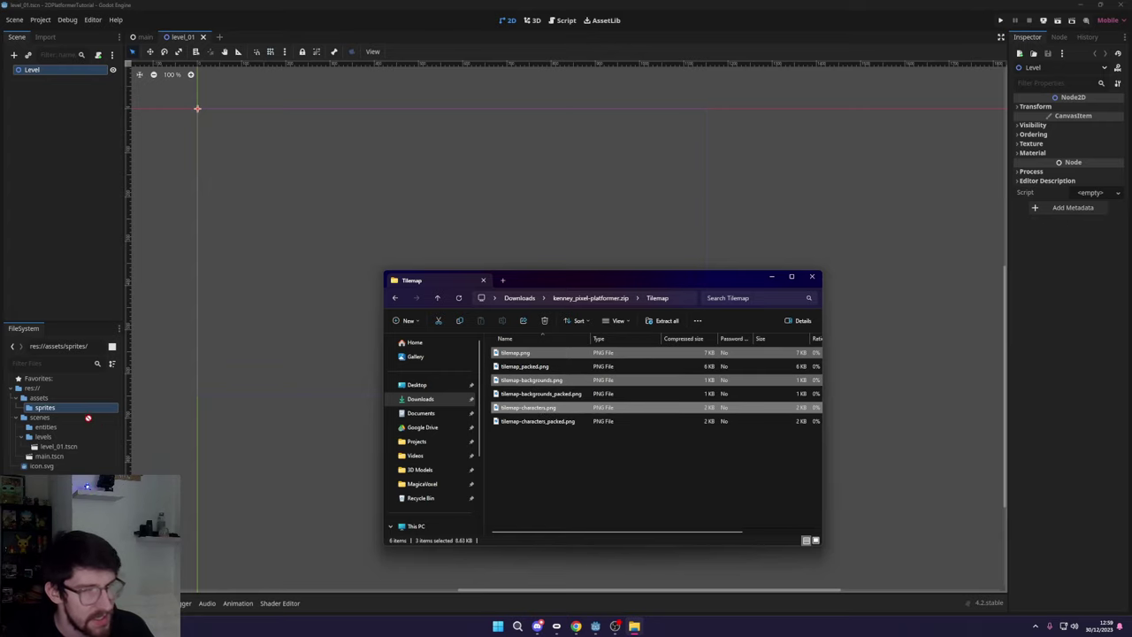
- Open the project's sprites folder in File Explorer and bring the kenney_pixel-platformer.zip window up beside it
{"action": "right_click", "coordinate": [40, 409]}
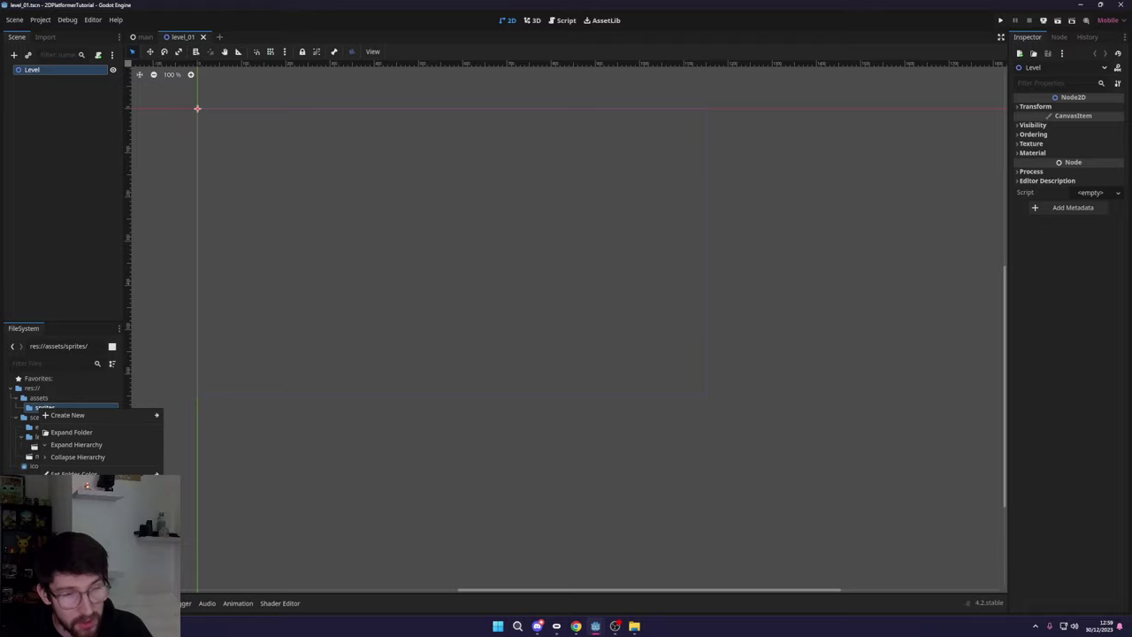
{"action": "left_click", "coordinate": [75, 610]}
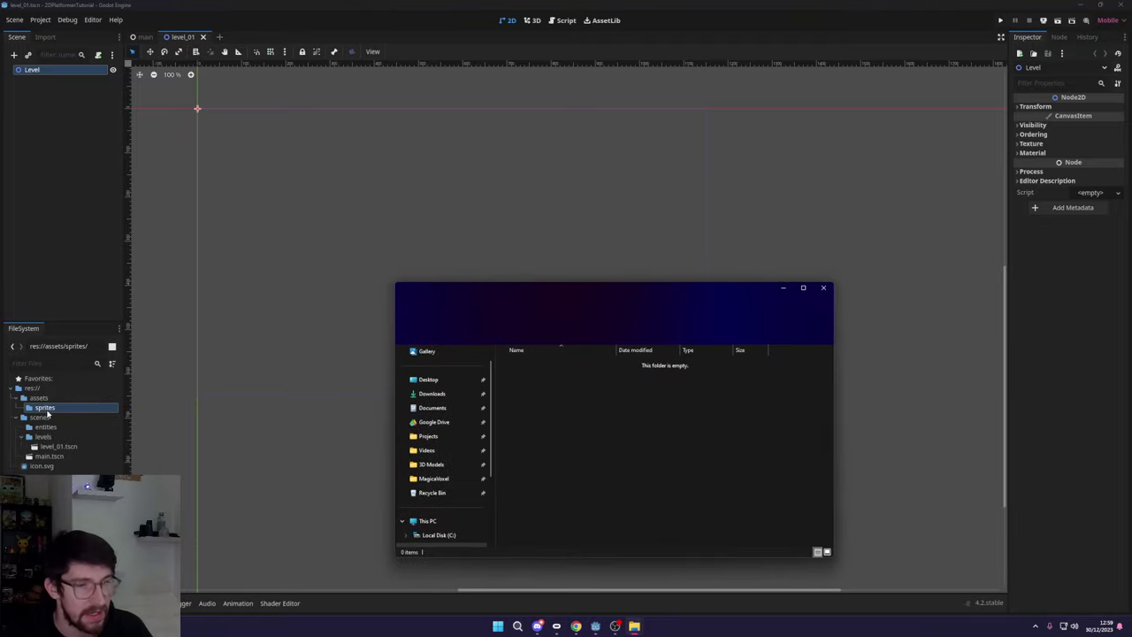
{"action": "left_click_drag", "start_coordinate": [567, 297], "coordinate": [267, 235]}
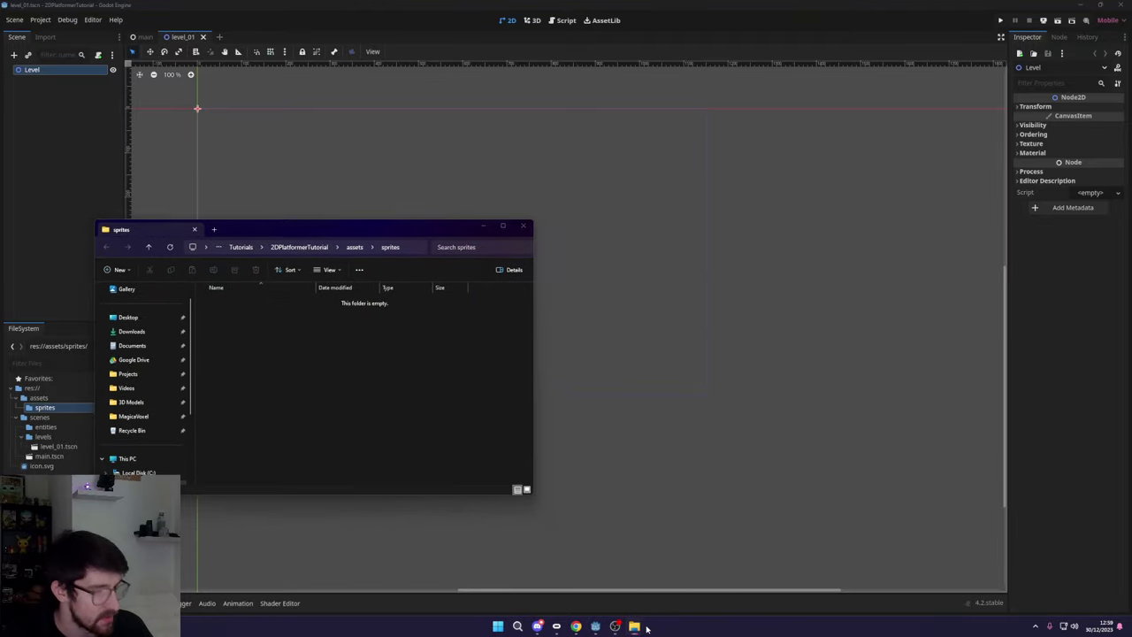
{"action": "mouse_move", "coordinate": [634, 625]}
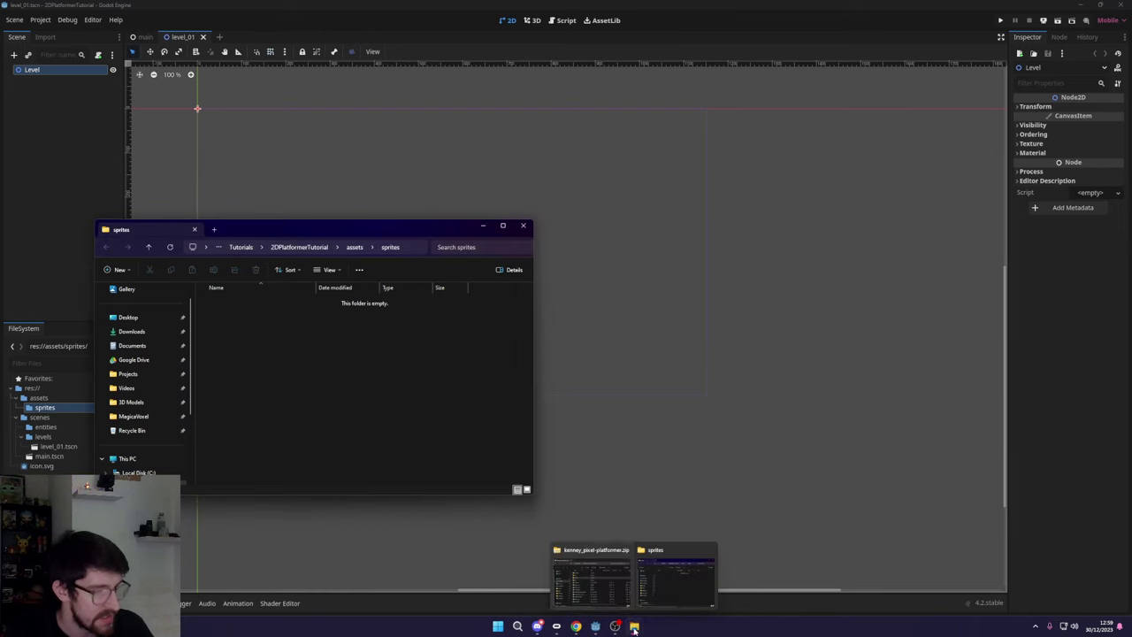
{"action": "left_click", "coordinate": [591, 579]}
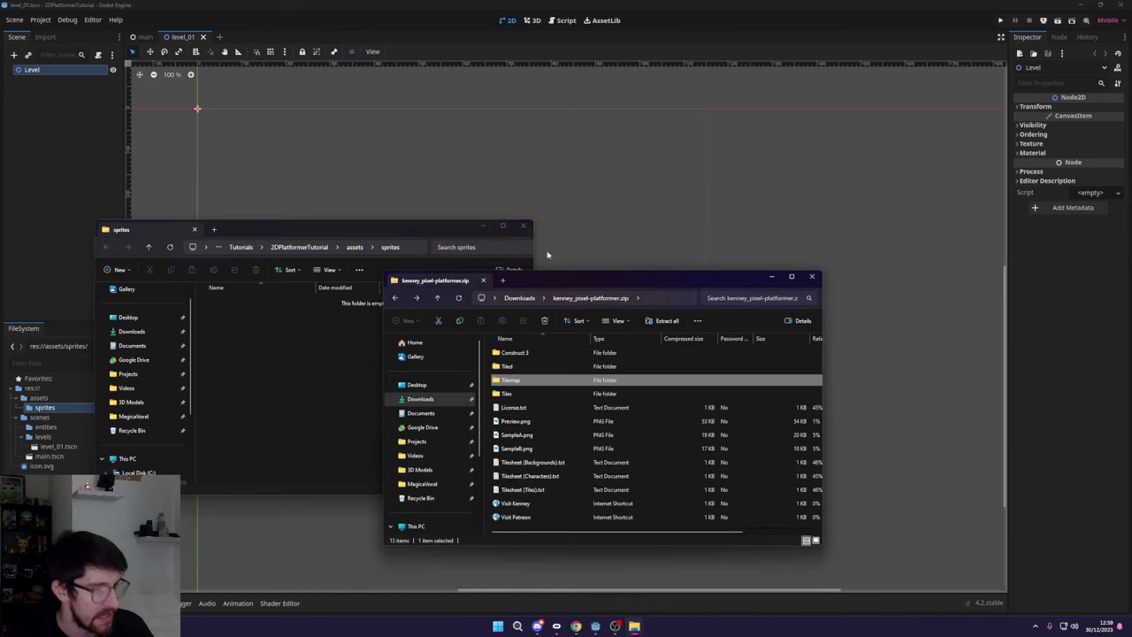
- Copy tilemap.png, tilemap-backgrounds.png and tilemap-characters.png from the zip's Tilemap folder into the sprites folder, and close both File Explorer windows
{"action": "double_click", "coordinate": [517, 380]}
{"action": "left_click", "coordinate": [537, 380], "text": "ctrl"}
{"action": "left_click", "coordinate": [529, 407], "text": "ctrl"}
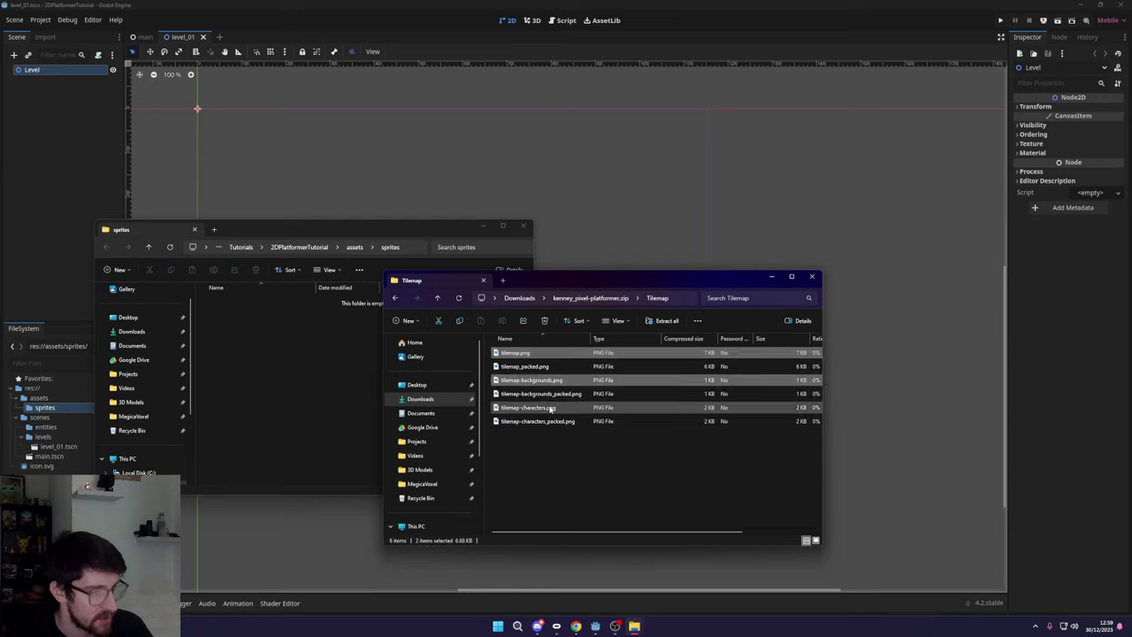
{"action": "left_click_drag", "start_coordinate": [529, 407], "coordinate": [341, 371]}
{"action": "left_click", "coordinate": [328, 390]}
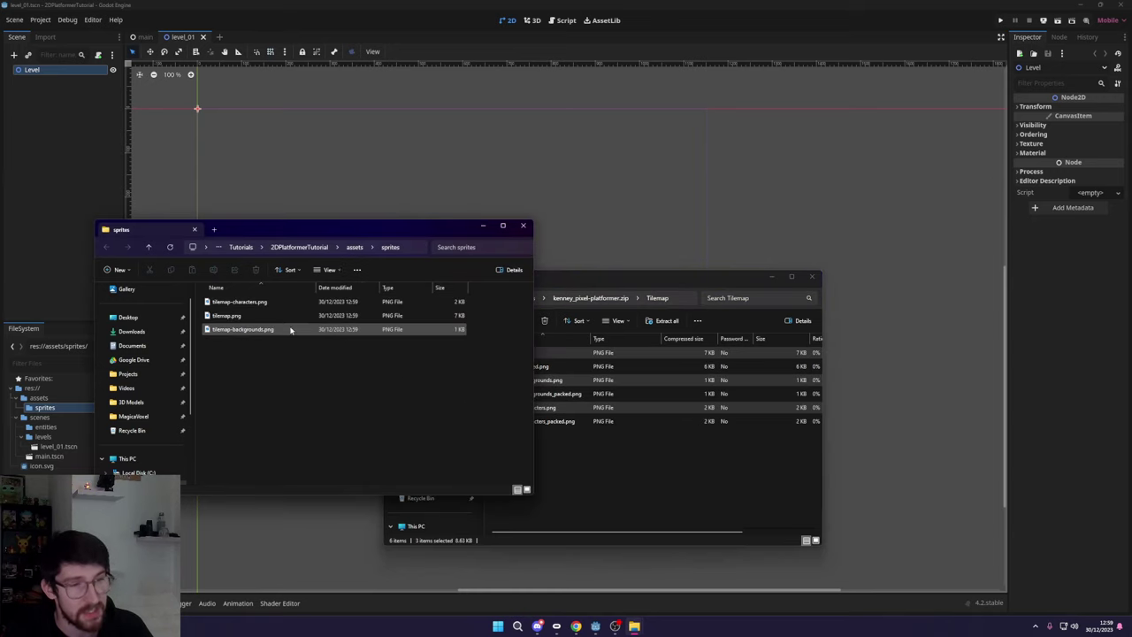
{"action": "left_click", "coordinate": [812, 276]}
{"action": "left_click", "coordinate": [522, 226]}
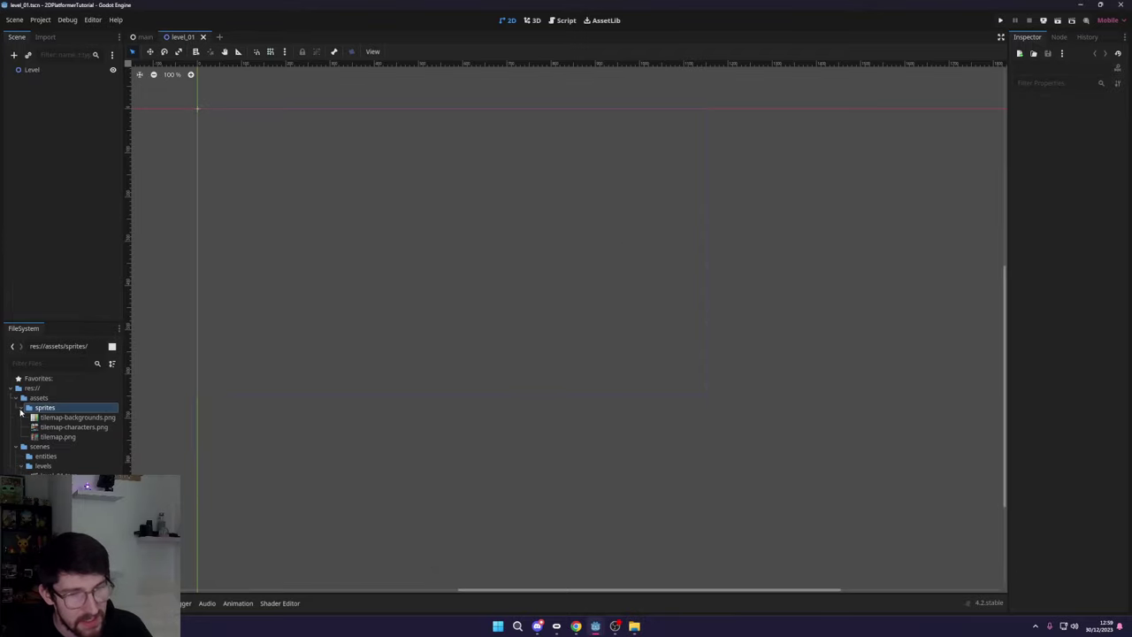
- Look through the imported tilemap images in Godot and move icon.svg into the sprites folder
{"action": "left_click", "coordinate": [50, 425]}
{"action": "key", "text": "Down"}
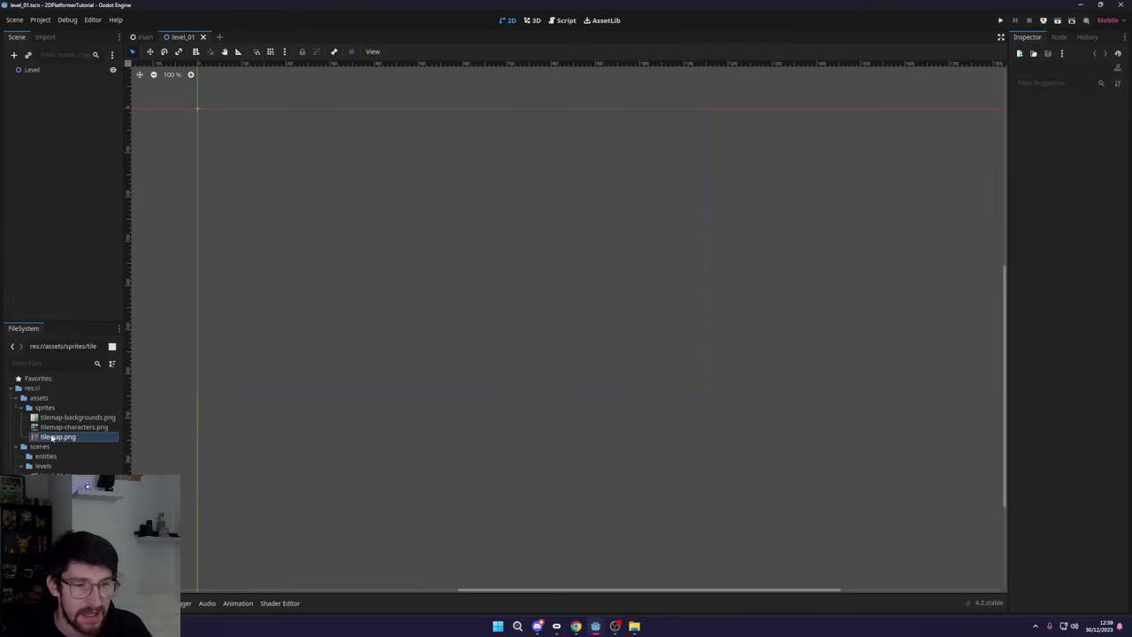
{"action": "key", "text": "Up"}
{"action": "key", "text": "Up"}
{"action": "key", "text": "Up"}
{"action": "left_click_drag", "start_coordinate": [44, 495], "coordinate": [43, 410]}
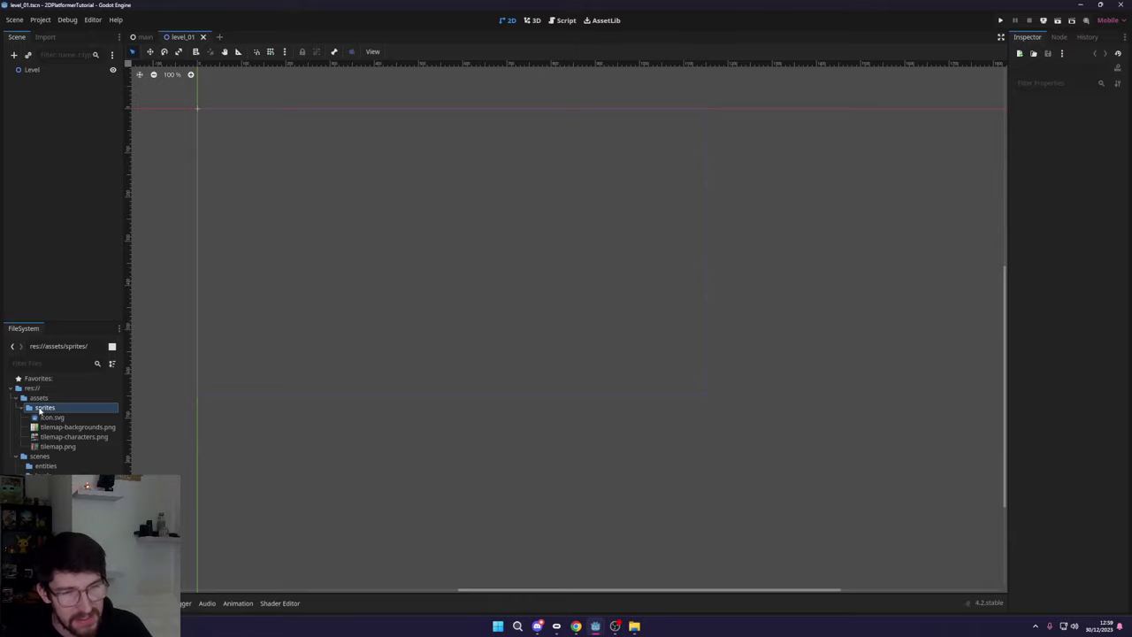
{"action": "left_click", "coordinate": [67, 419]}
{"action": "key", "text": "Up"}
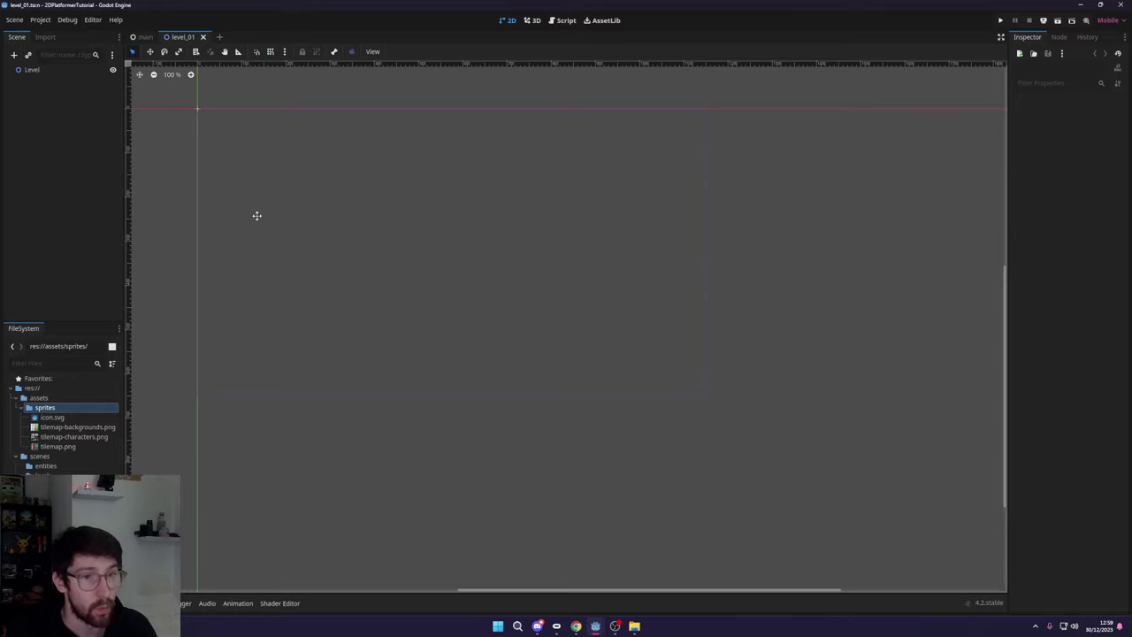
{"action": "key", "text": "ctrl+a"}
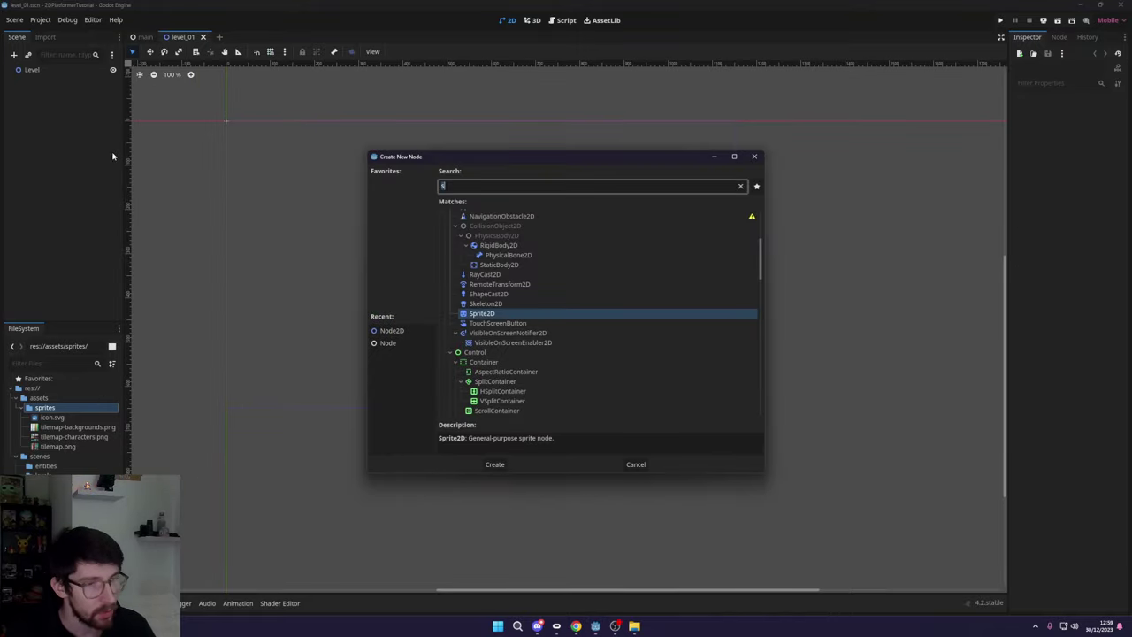
{"action": "type", "text": "tilem"}
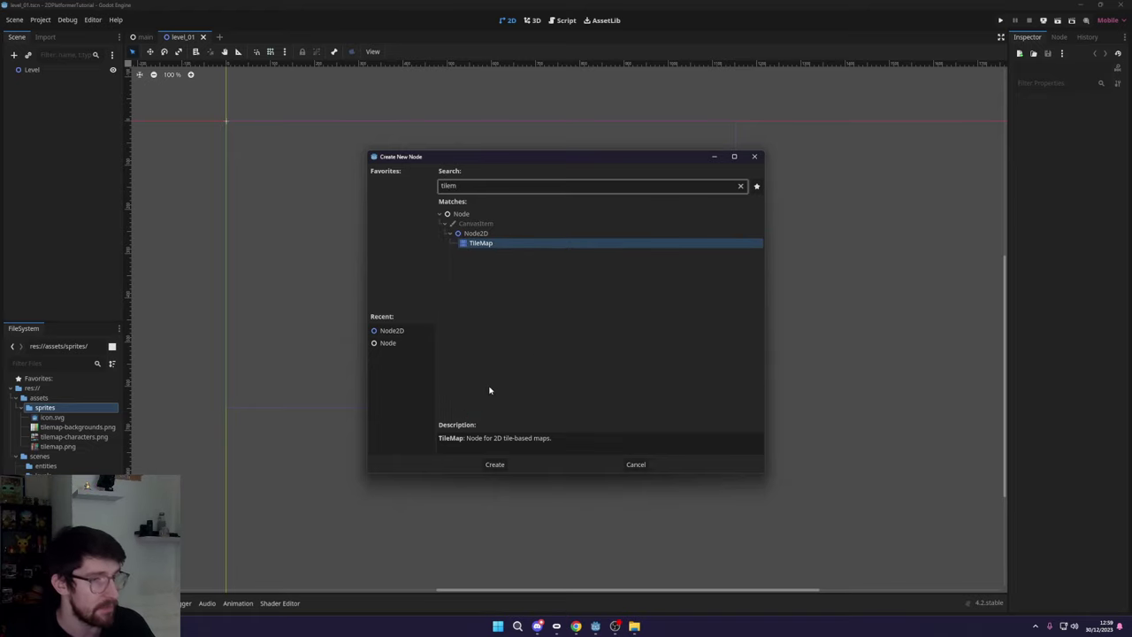
{"action": "left_click", "coordinate": [636, 464]}
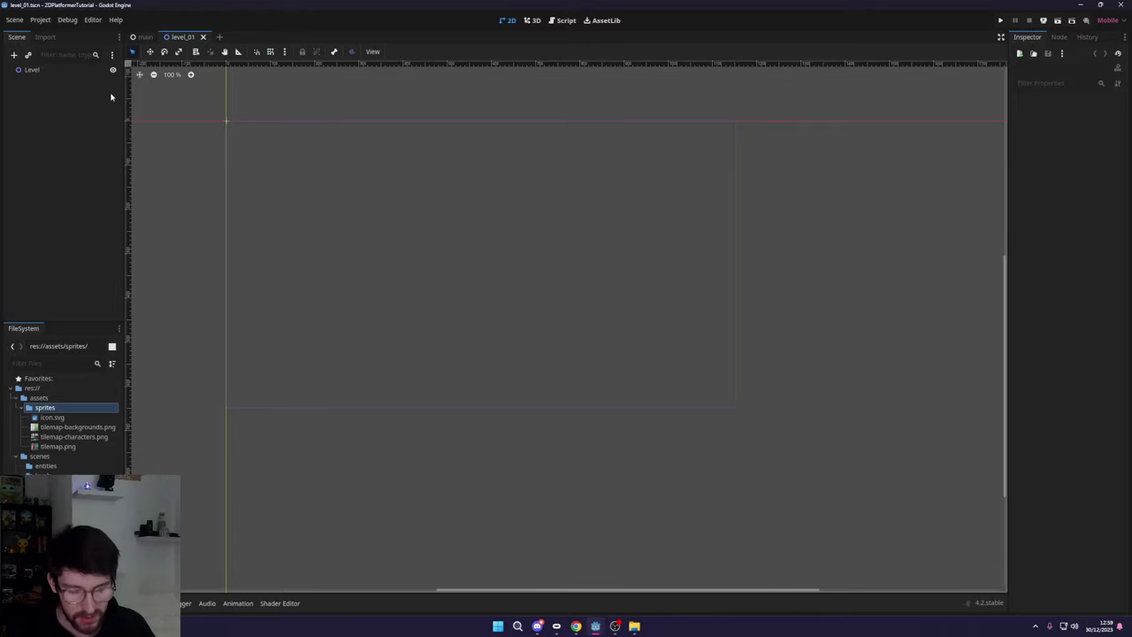
{"action": "left_click", "coordinate": [13, 55]}
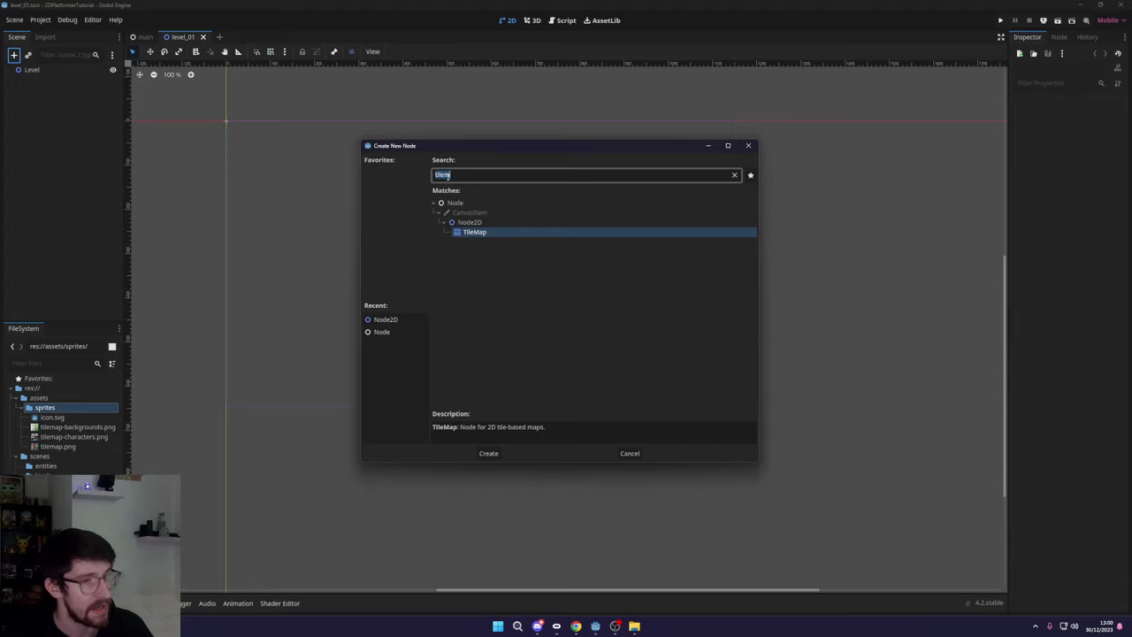
{"action": "left_click", "coordinate": [626, 452]}
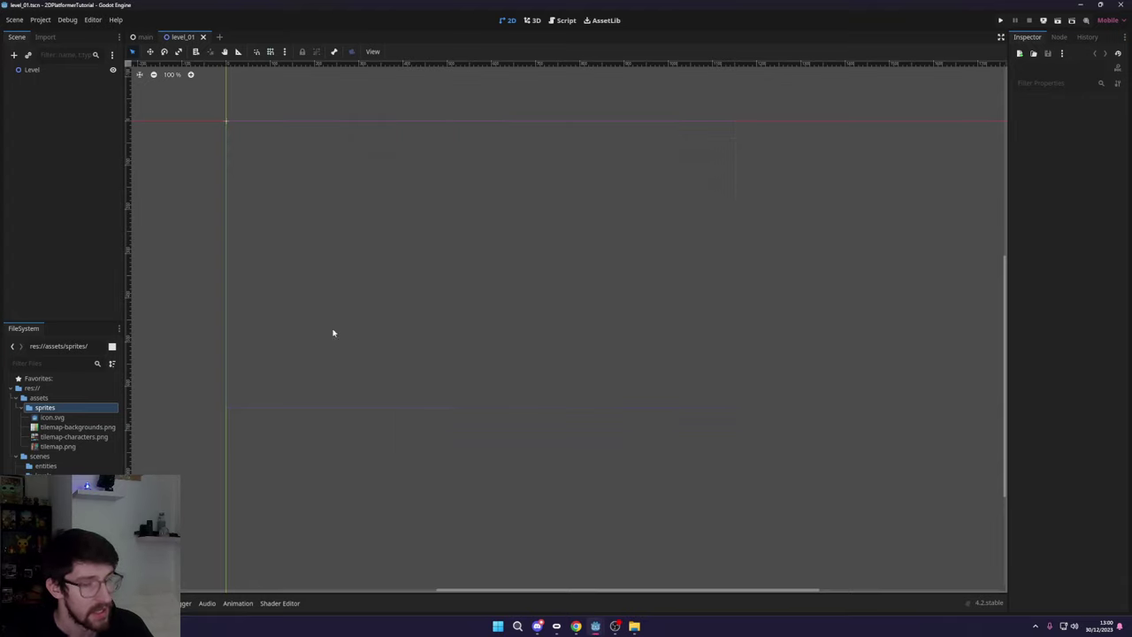
{"action": "key", "text": "ctrl+shift+a"}
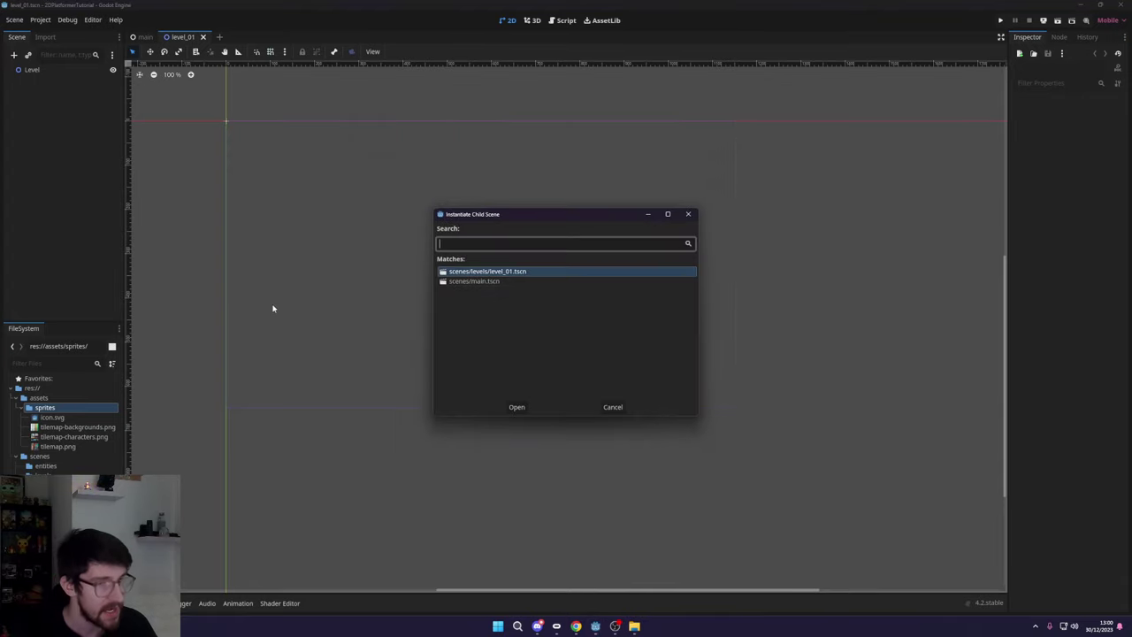
{"action": "left_click", "coordinate": [473, 281]}
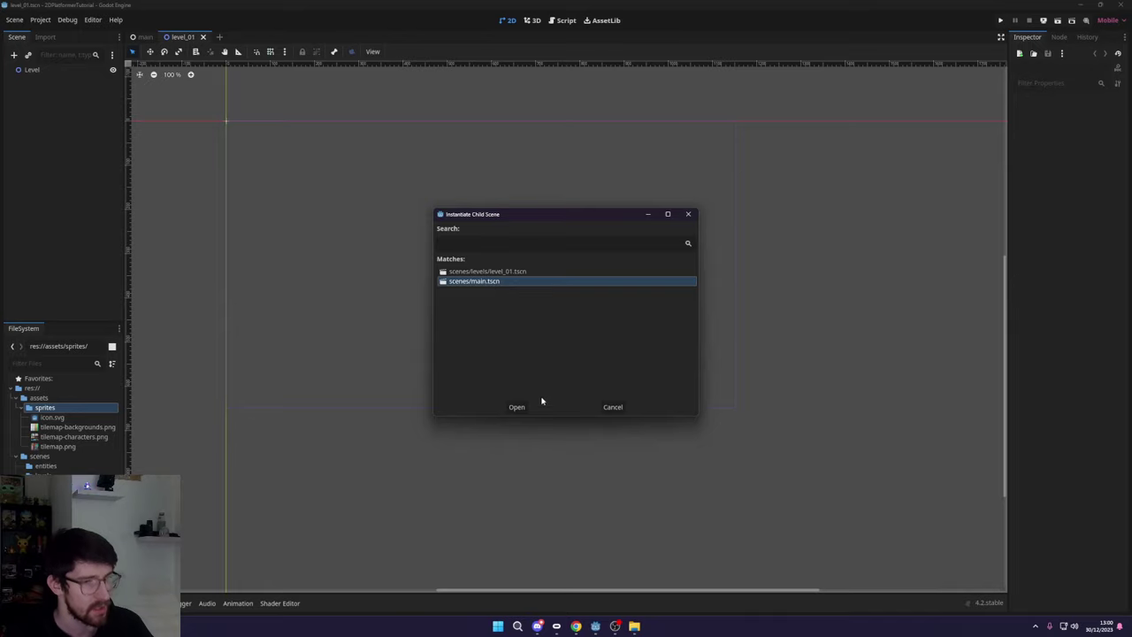
{"action": "left_click", "coordinate": [612, 407]}
- Add a TileMap node as a child of the Level node and rename it MainTilemap
{"action": "left_click", "coordinate": [34, 71]}
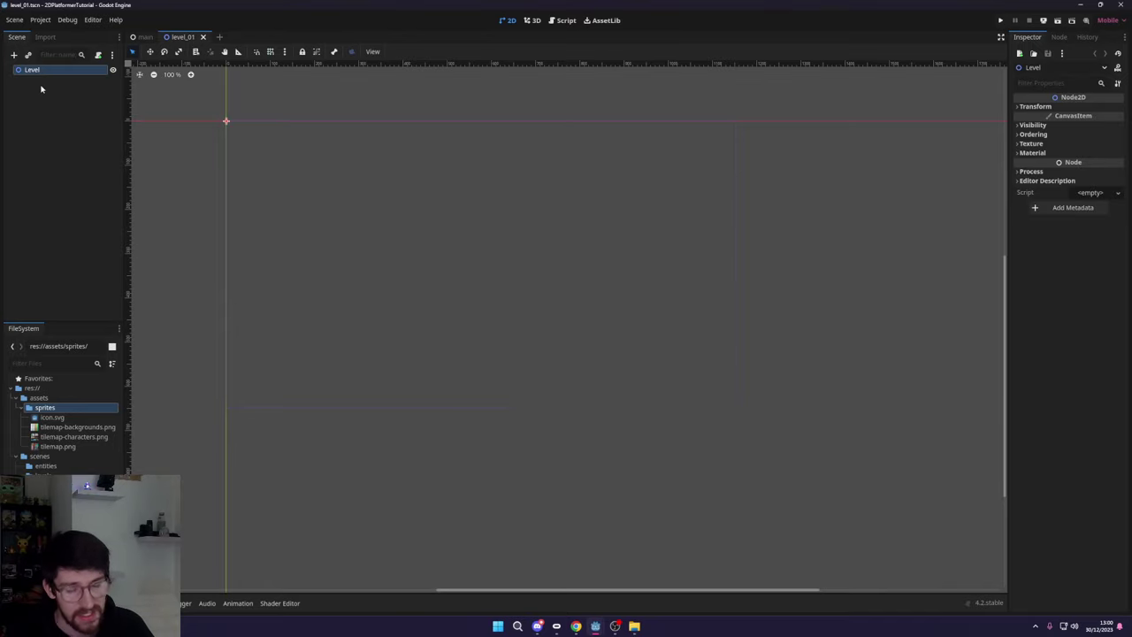
{"action": "key", "text": "ctrl+a"}
{"action": "type", "text": "tilem"}
{"action": "double_click", "coordinate": [477, 234]}
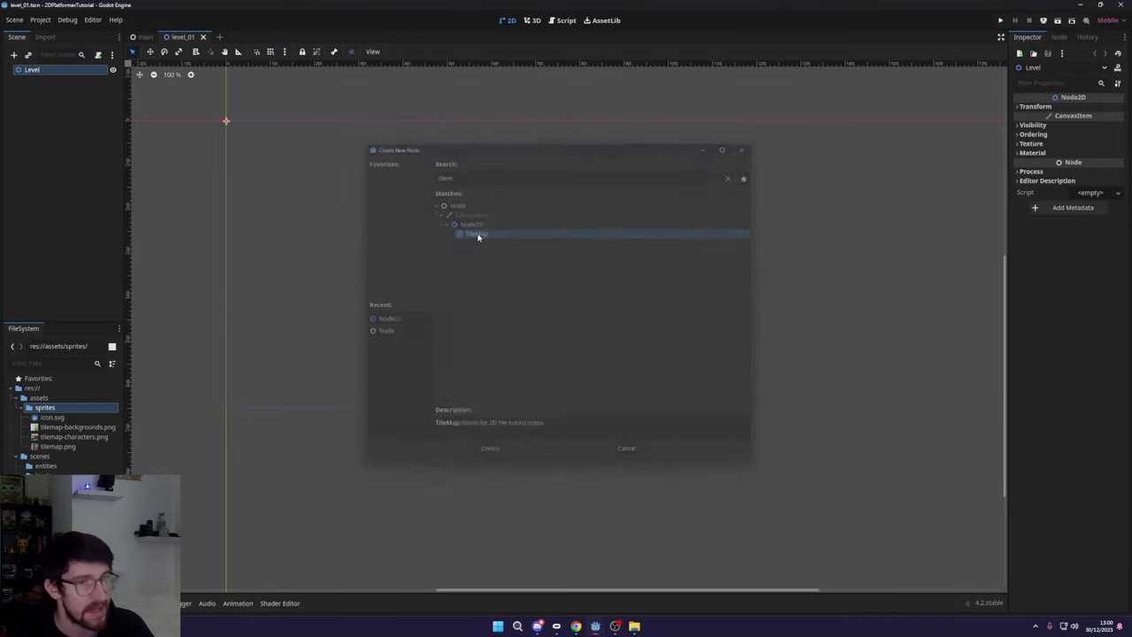
{"action": "double_click", "coordinate": [45, 79]}
{"action": "type", "text": "Main"}
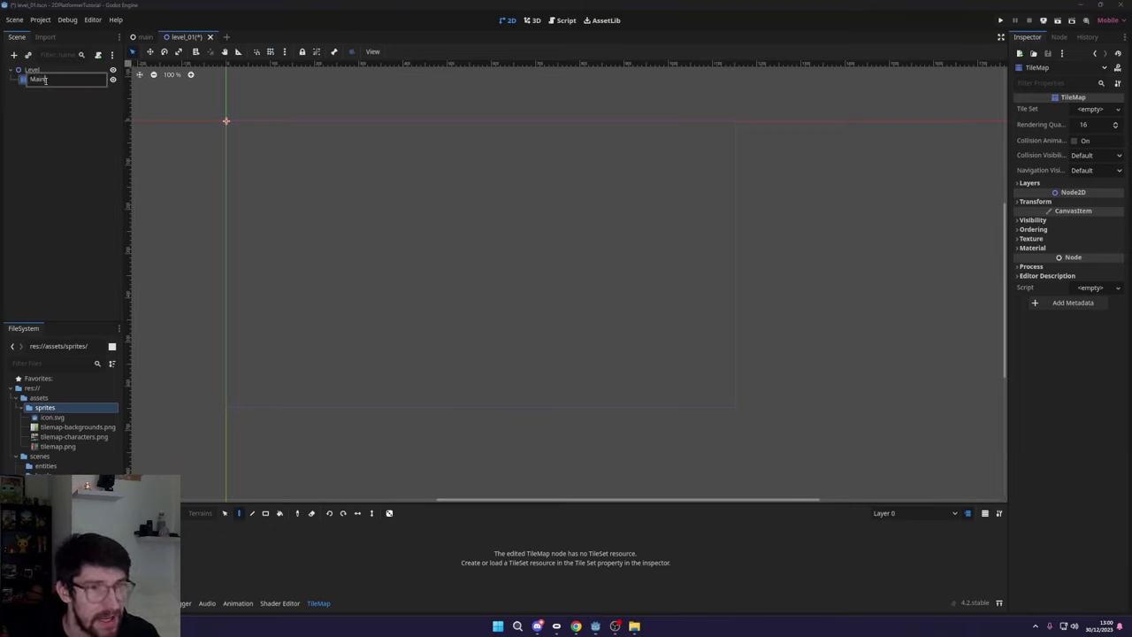
{"action": "type", "text": "Tilemap"}
{"action": "key", "text": "Return"}
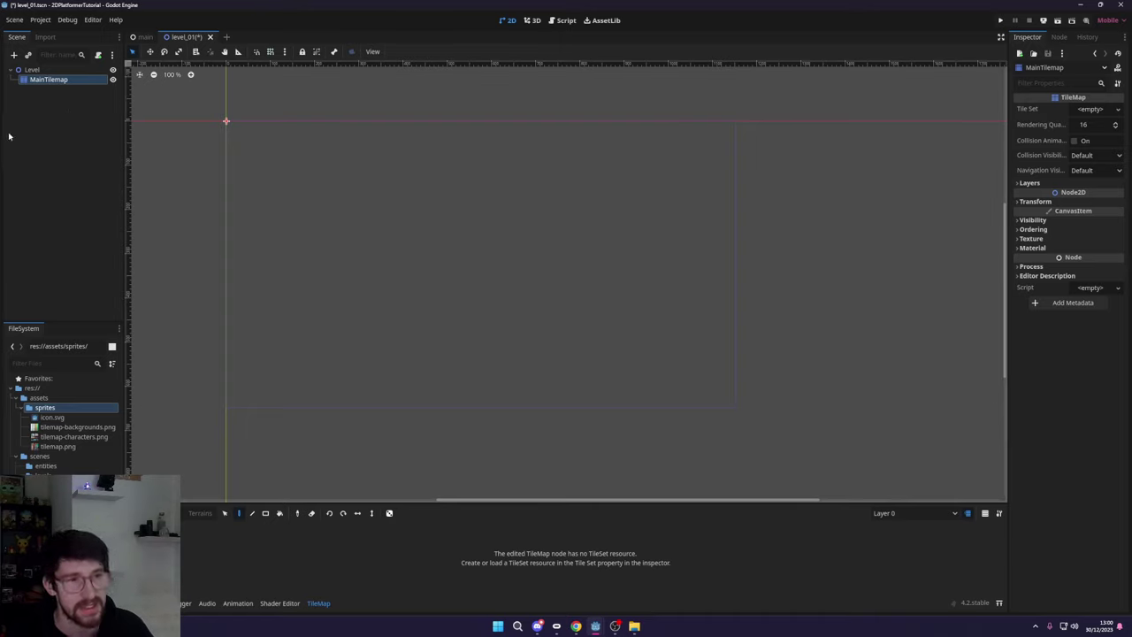
- Set MainTilemap's rendering quadrant size to 18
{"action": "left_click", "coordinate": [1100, 109]}
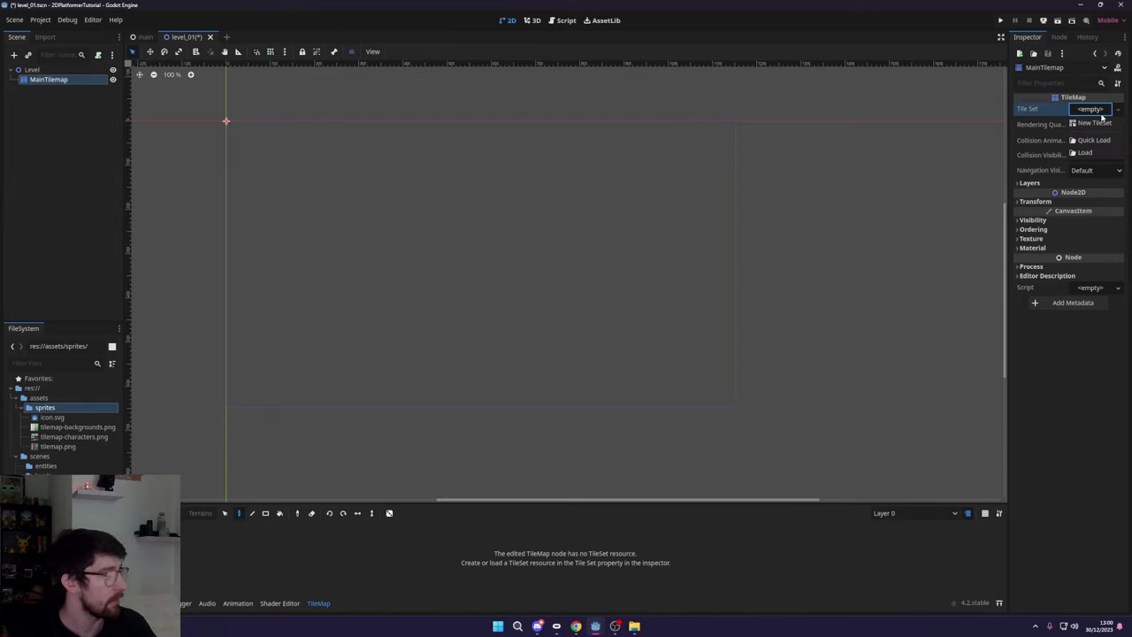
{"action": "left_click", "coordinate": [1090, 125]}
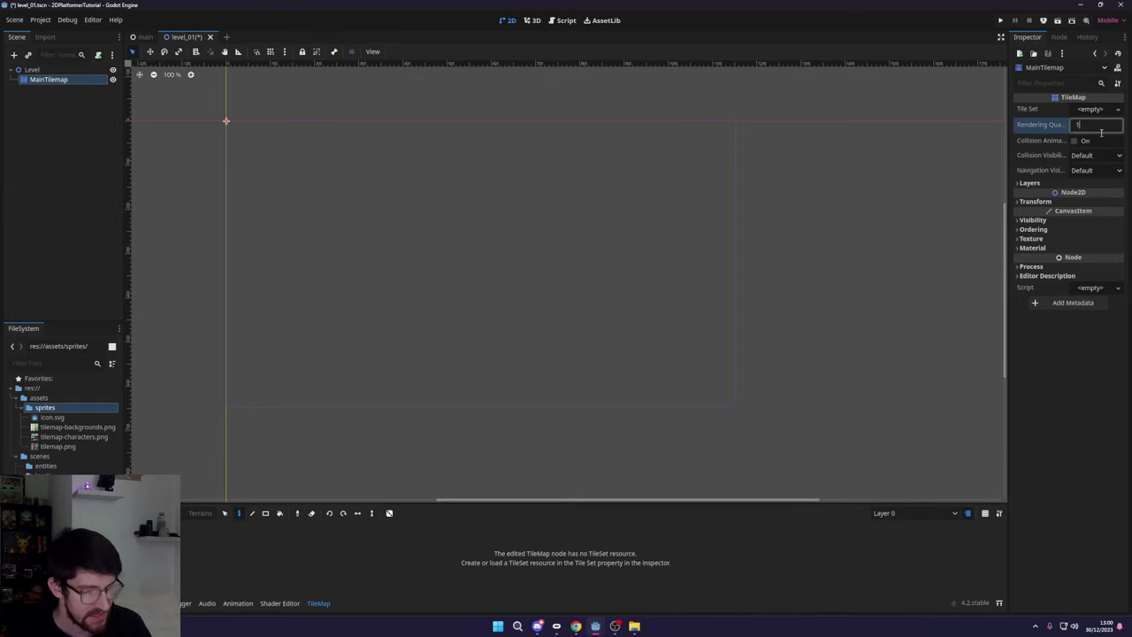
{"action": "mouse_move", "coordinate": [1046, 130]}
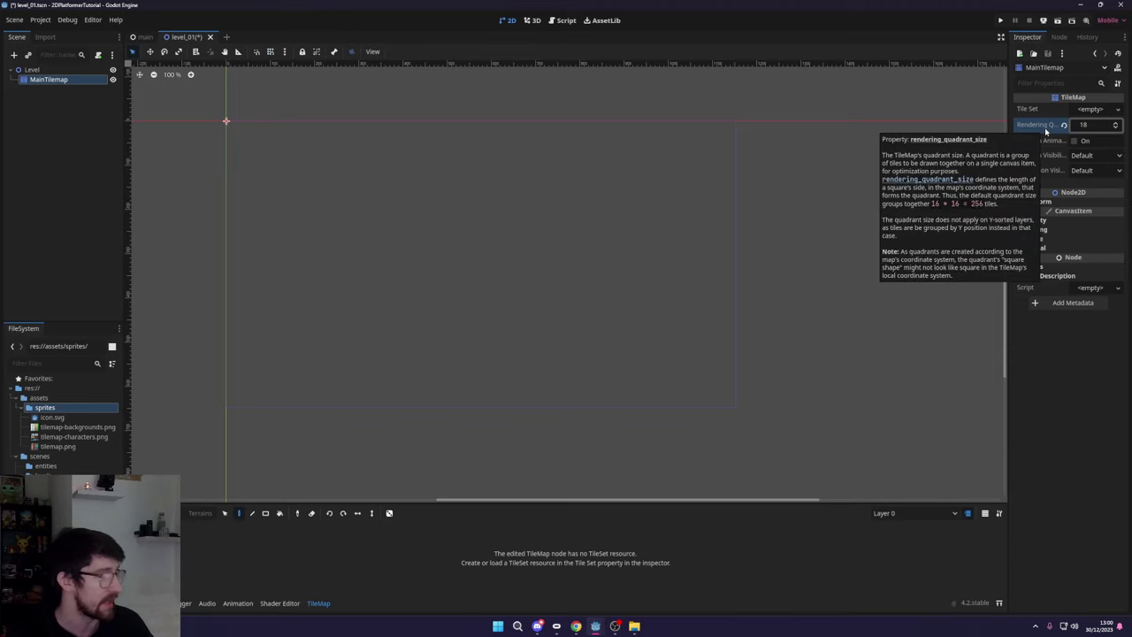
- Create a new TileSet for MainTilemap and set its tile size to 18 by 18 px
{"action": "left_click", "coordinate": [1093, 109]}
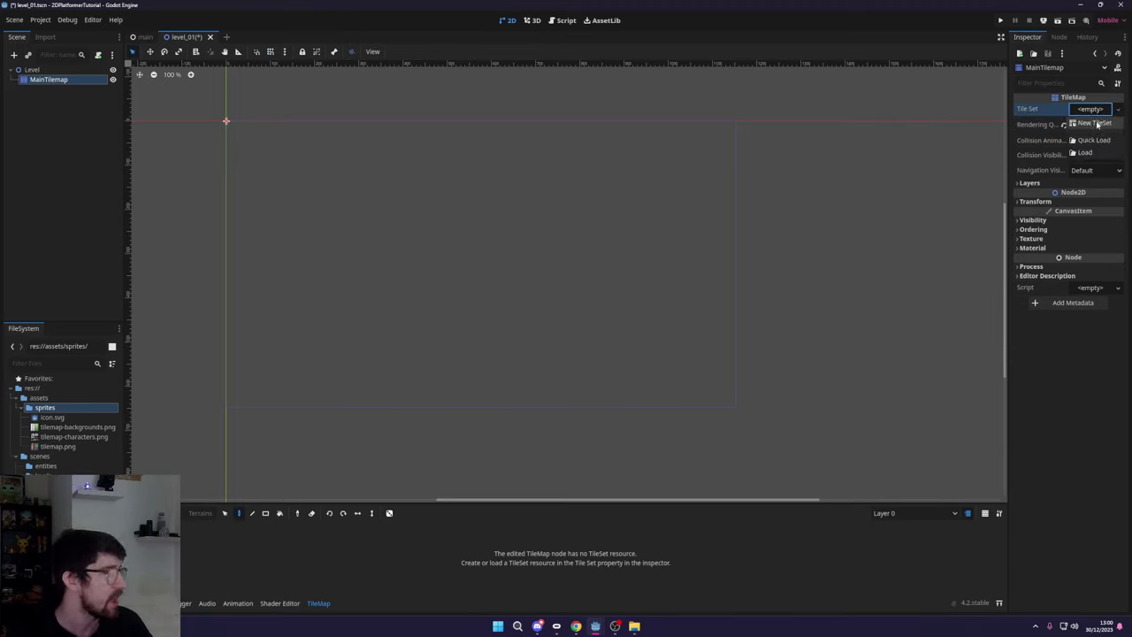
{"action": "left_click", "coordinate": [1094, 123]}
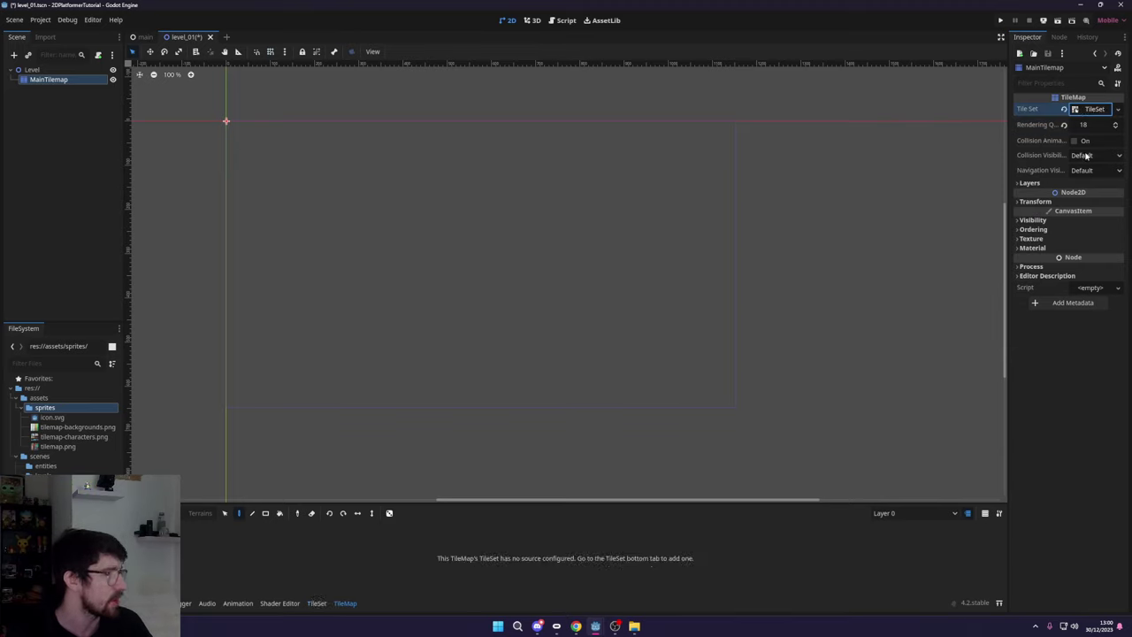
{"action": "left_click", "coordinate": [1089, 109]}
{"action": "left_click", "coordinate": [1098, 171]}
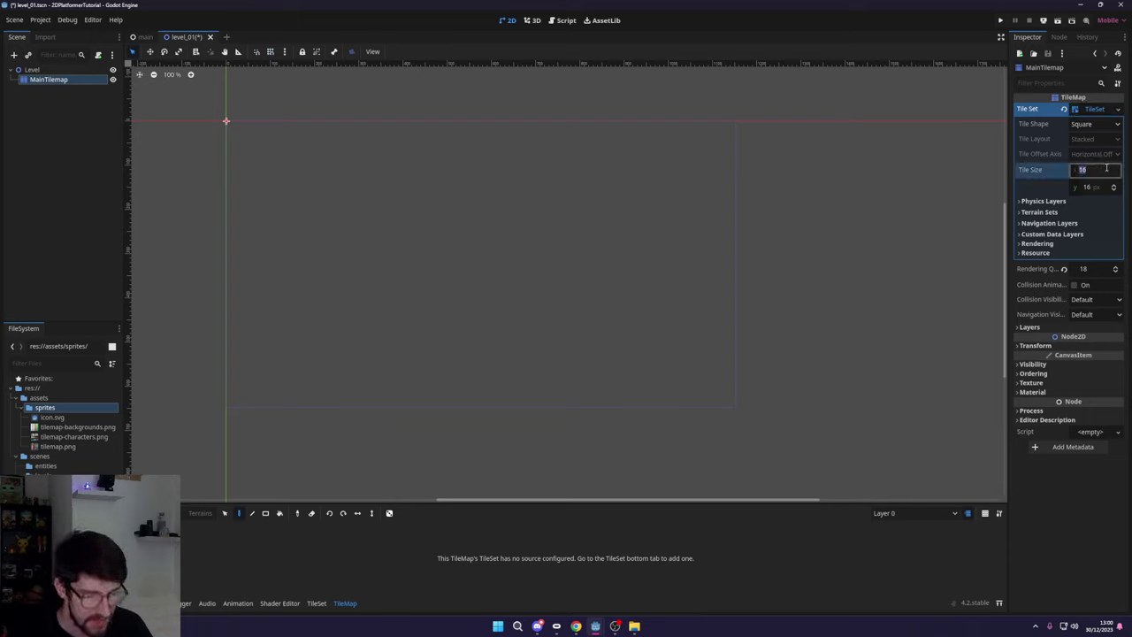
{"action": "type", "text": "18"}
{"action": "key", "text": "Tab"}
{"action": "key", "text": "Return"}
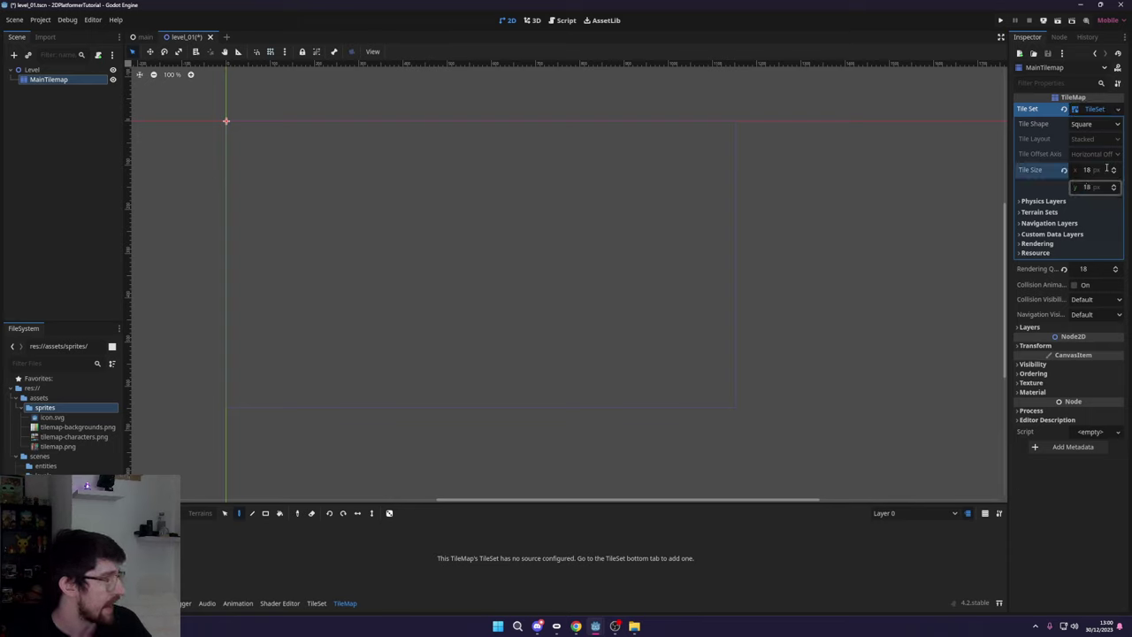
- Add a physics layer to the TileSet with collision mask layers 1 and 2, naming those 2D physics layers static and dynamic
{"action": "left_click", "coordinate": [1048, 202]}
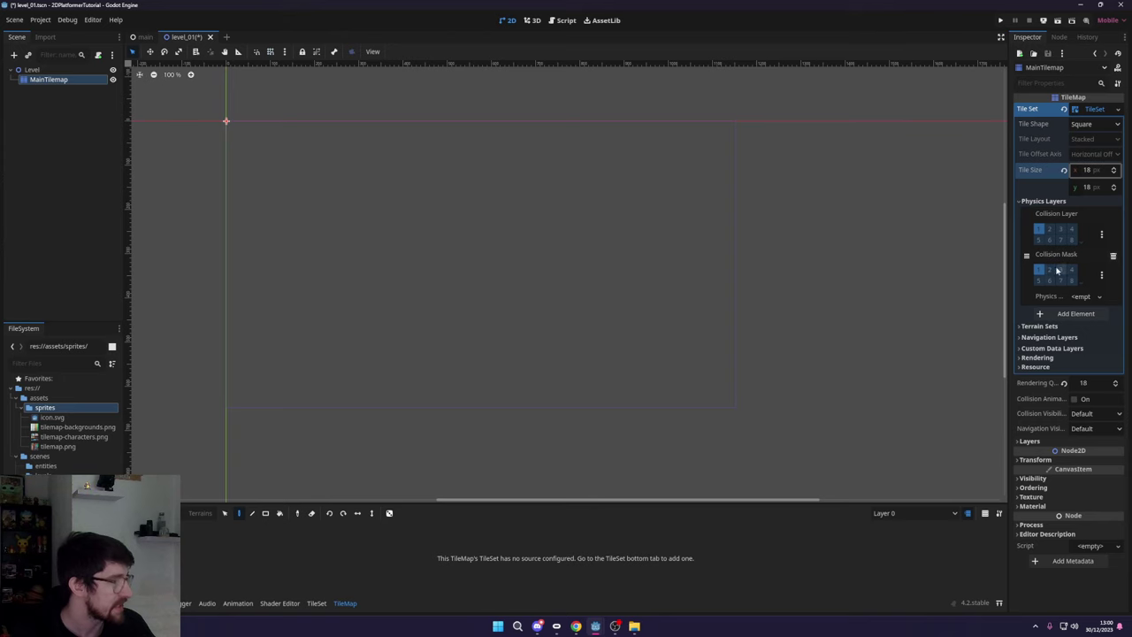
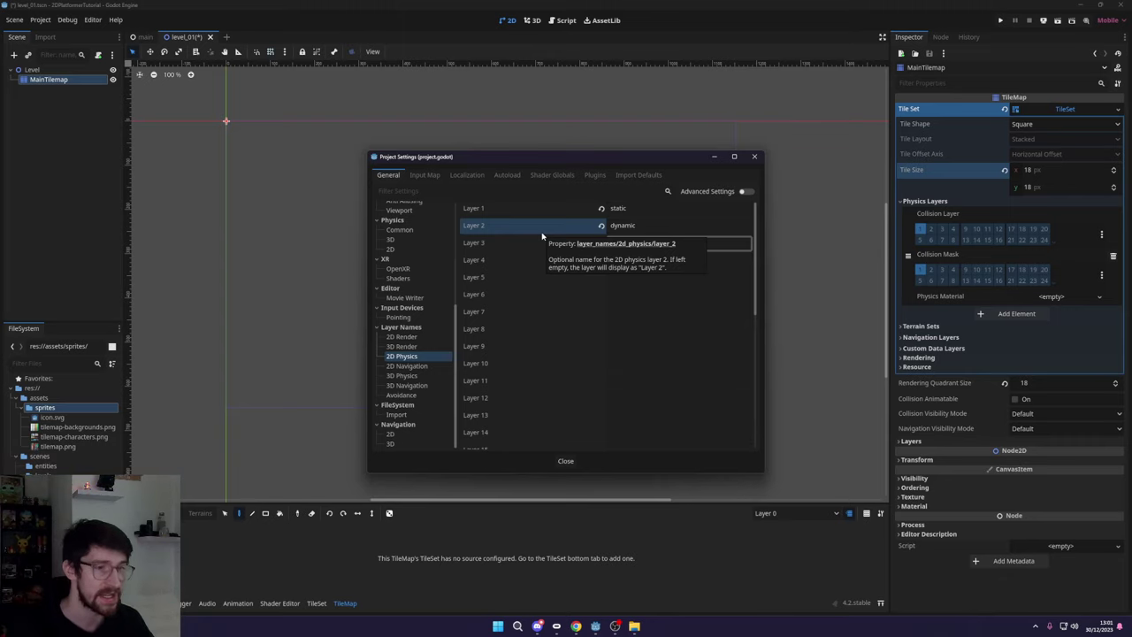
{"action": "key", "text": "Escape"}
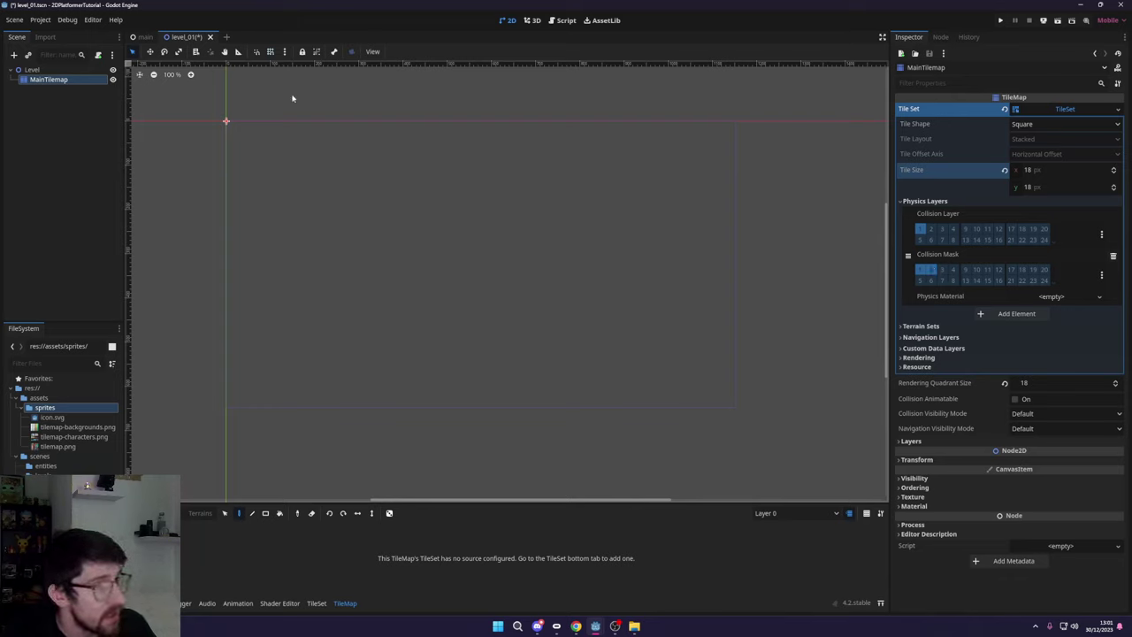
{"action": "left_click", "coordinate": [932, 272]}
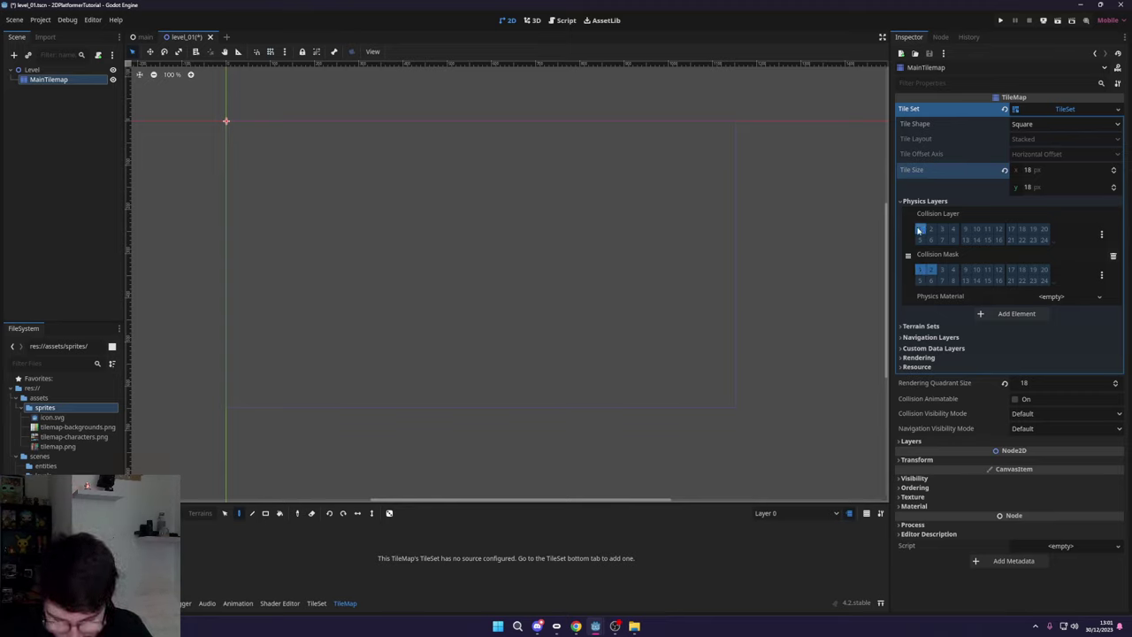
- Name MainTilemap's first tile layer Platforms
{"action": "left_click", "coordinate": [911, 440]}
{"action": "scroll", "coordinate": [903, 239], "scroll_direction": "down", "scroll_amount": 2}
{"action": "left_click", "coordinate": [1044, 369]}
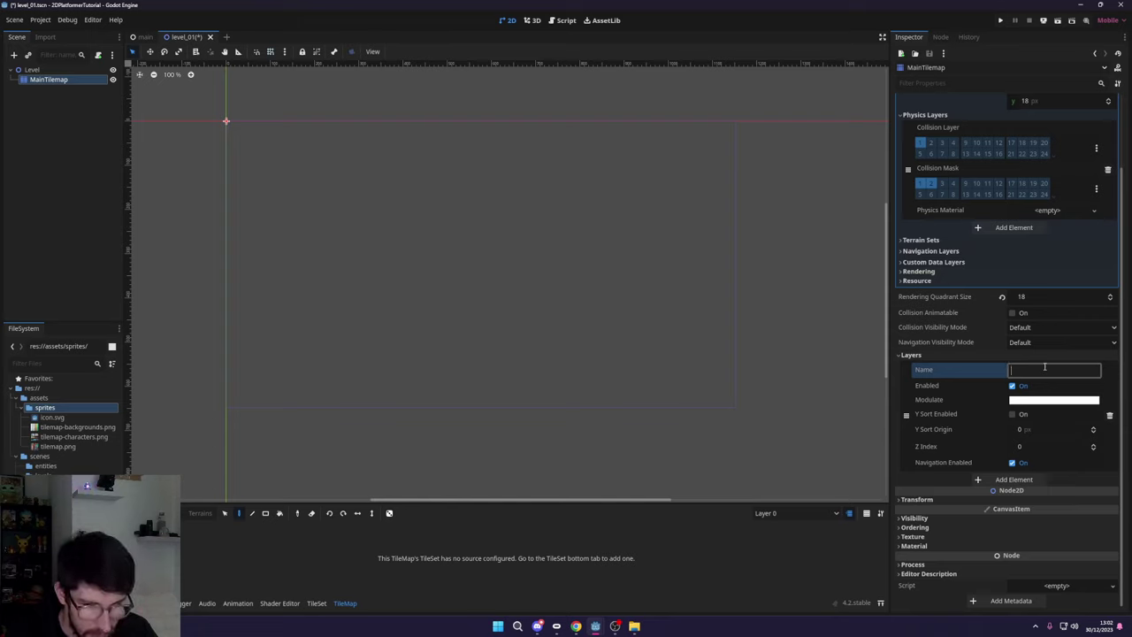
{"action": "type", "text": "Platforms"}
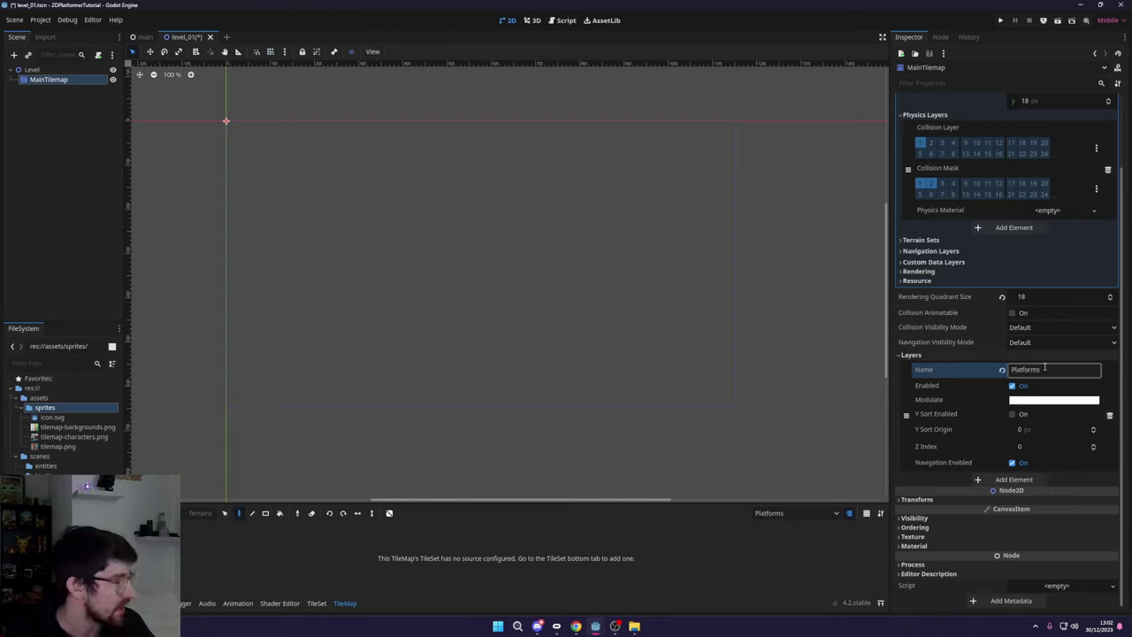
- Confirm the Platforms layer's name and set its Z index to 0
{"action": "key", "text": "Return"}
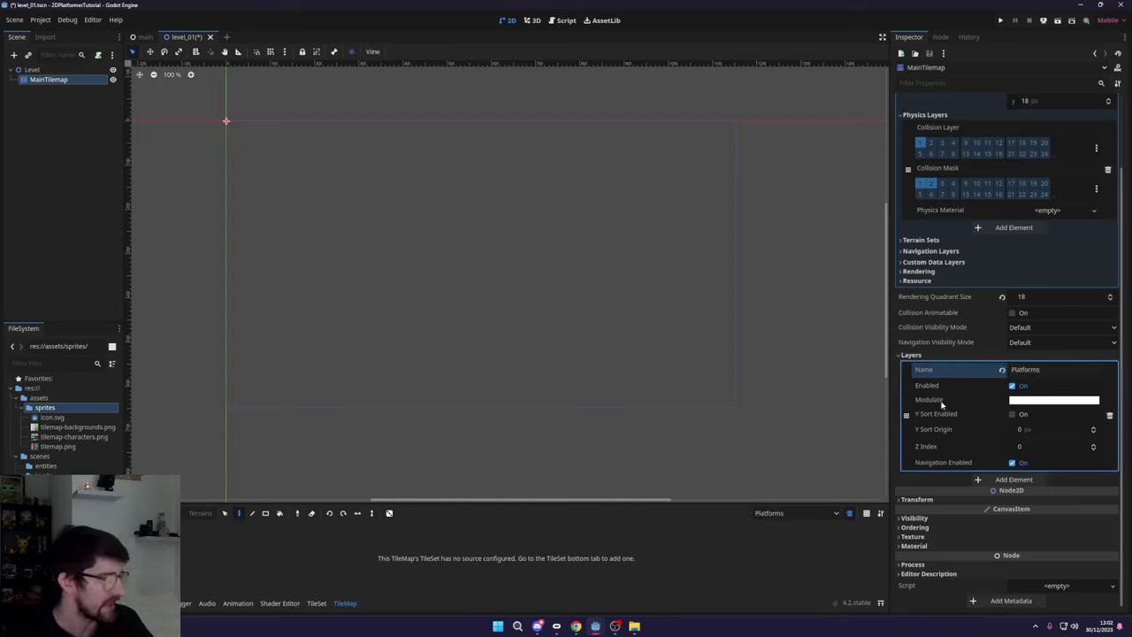
{"action": "left_click", "coordinate": [1051, 446]}
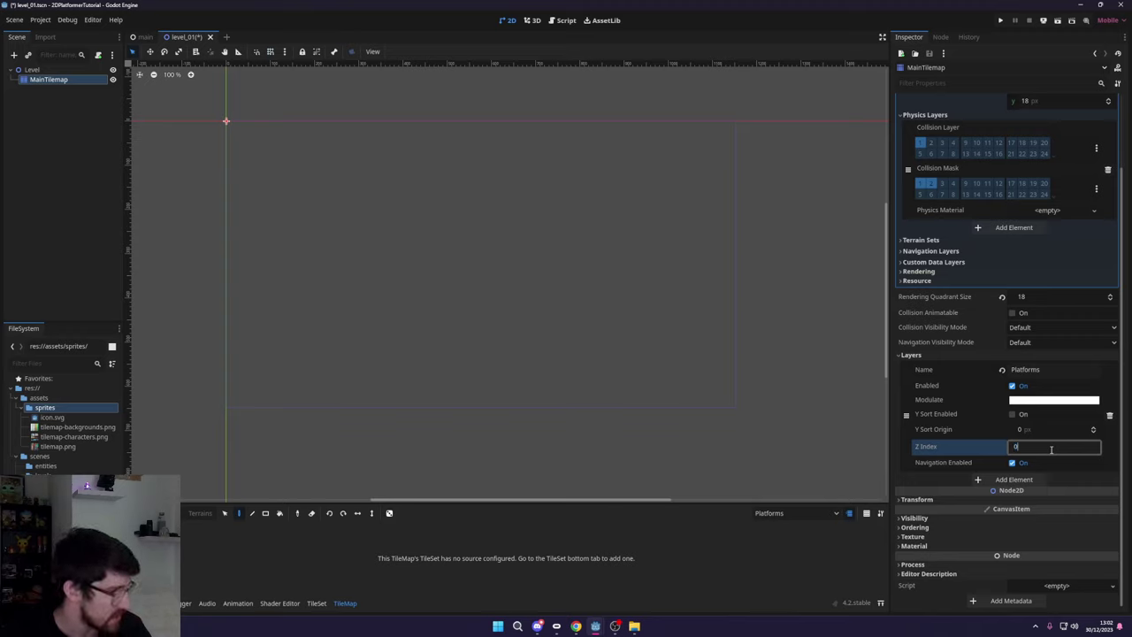
{"action": "key", "text": "Return"}
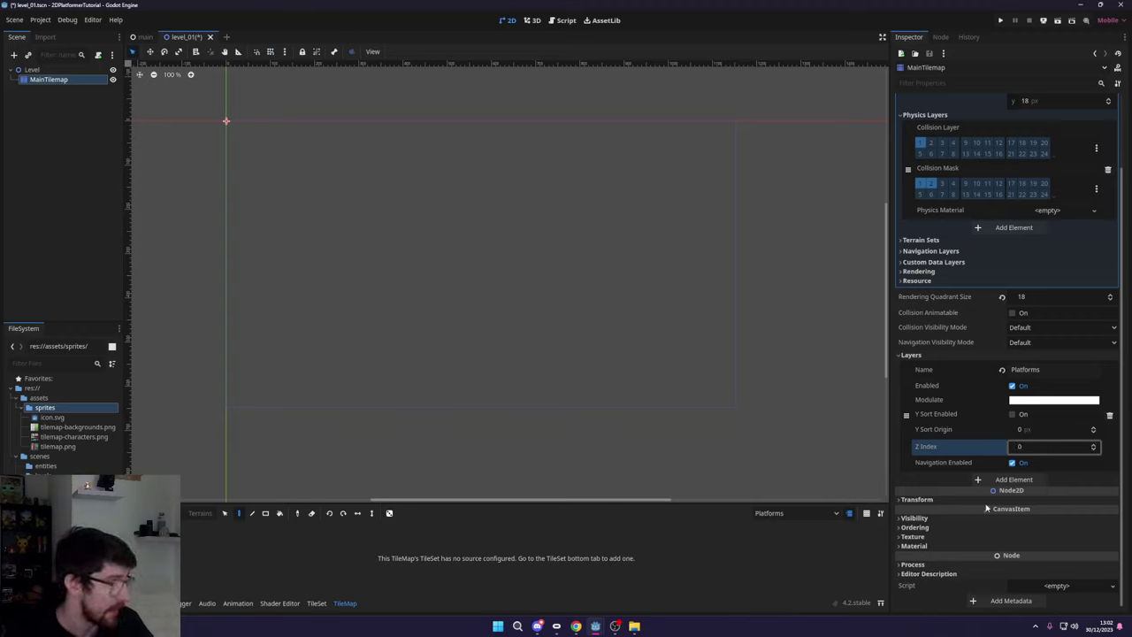
- Add a second tile layer to MainTilemap named Water with Z index 1, and collapse the layer settings
{"action": "left_click", "coordinate": [1017, 479]}
{"action": "left_click", "coordinate": [1021, 479]}
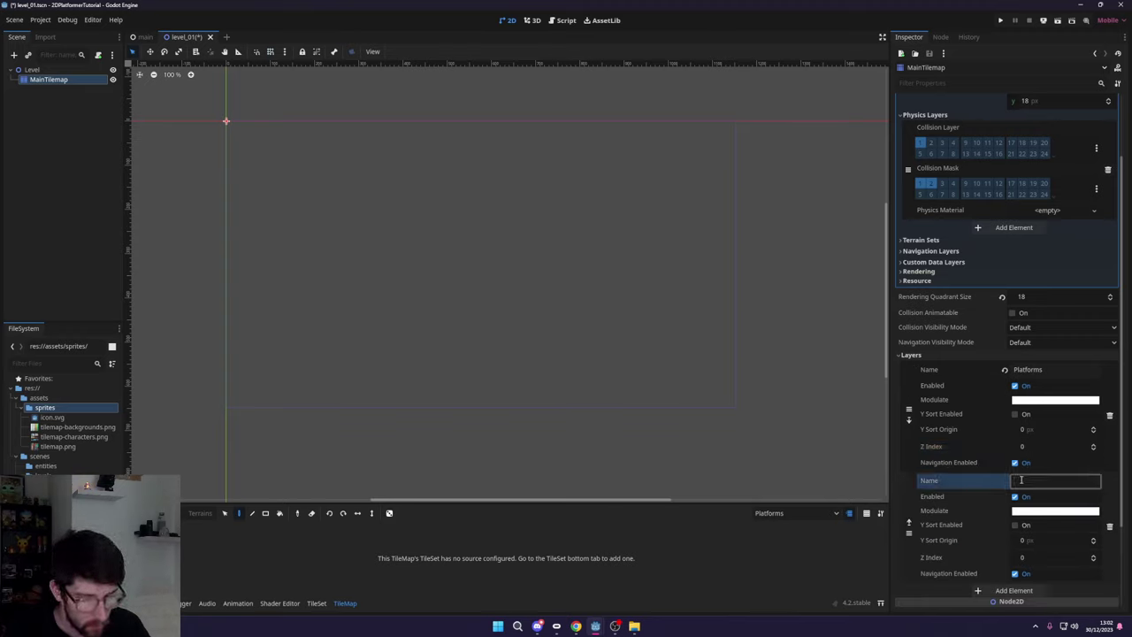
{"action": "type", "text": "Water"}
{"action": "key", "text": "Return"}
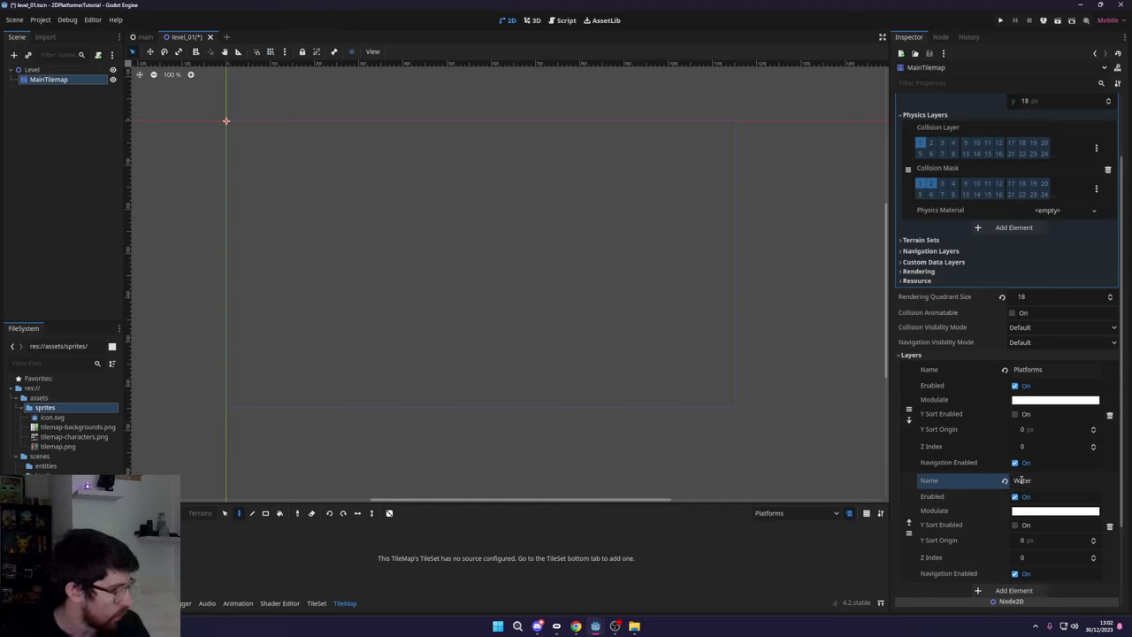
{"action": "left_click", "coordinate": [1023, 557]}
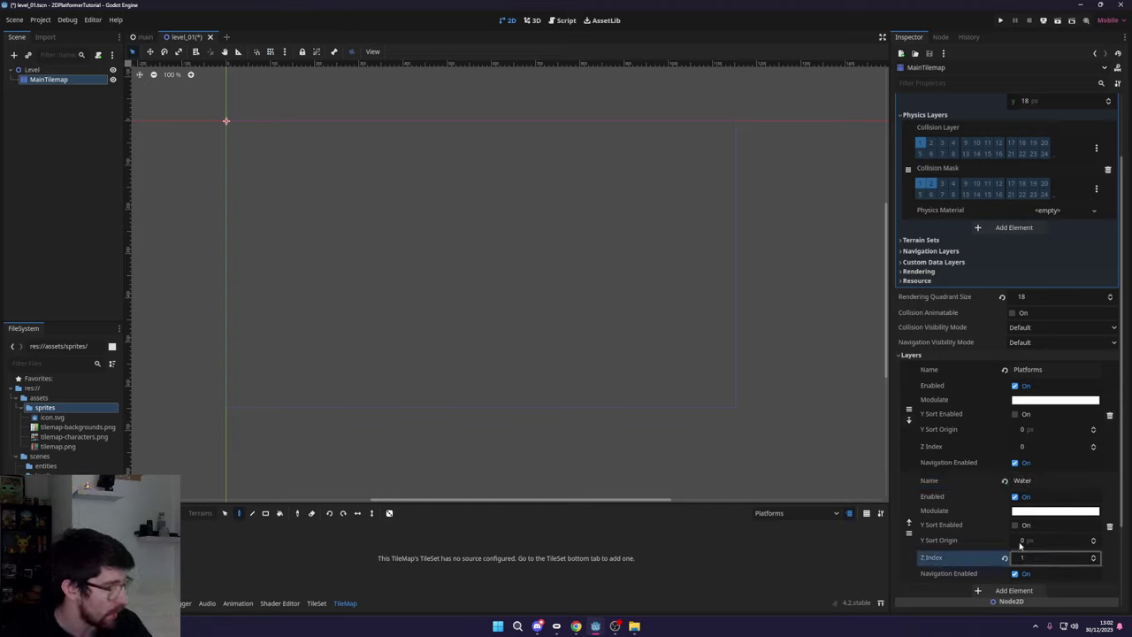
{"action": "left_click", "coordinate": [666, 351]}
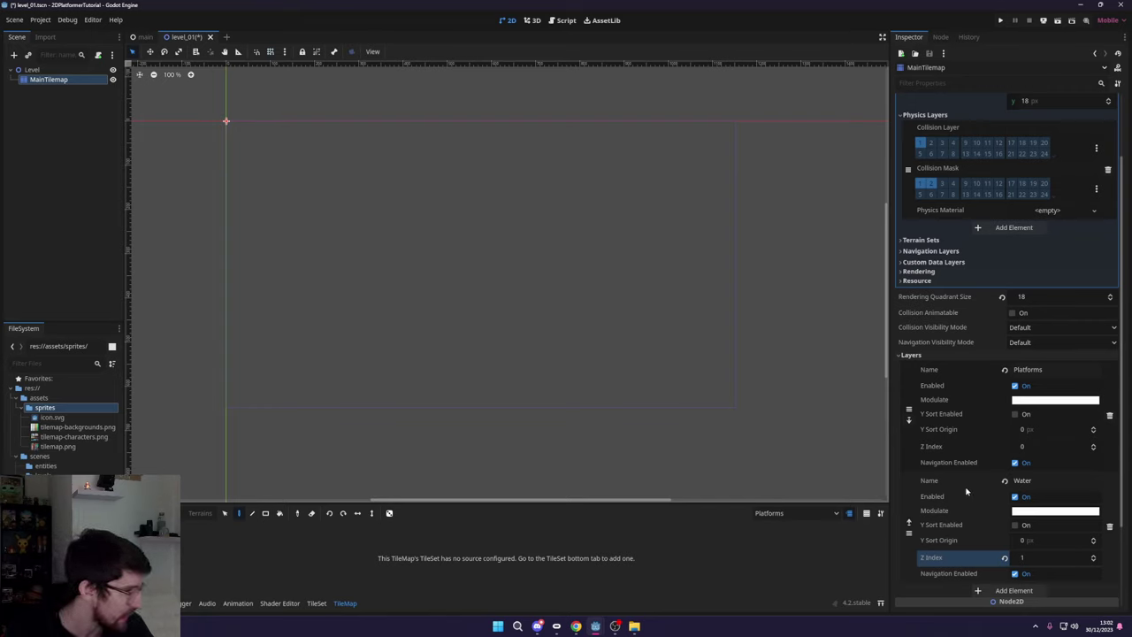
{"action": "scroll", "coordinate": [966, 491], "scroll_direction": "down", "scroll_amount": 3}
{"action": "scroll", "coordinate": [968, 477], "scroll_direction": "up", "scroll_amount": 5}
{"action": "left_click", "coordinate": [924, 441]}
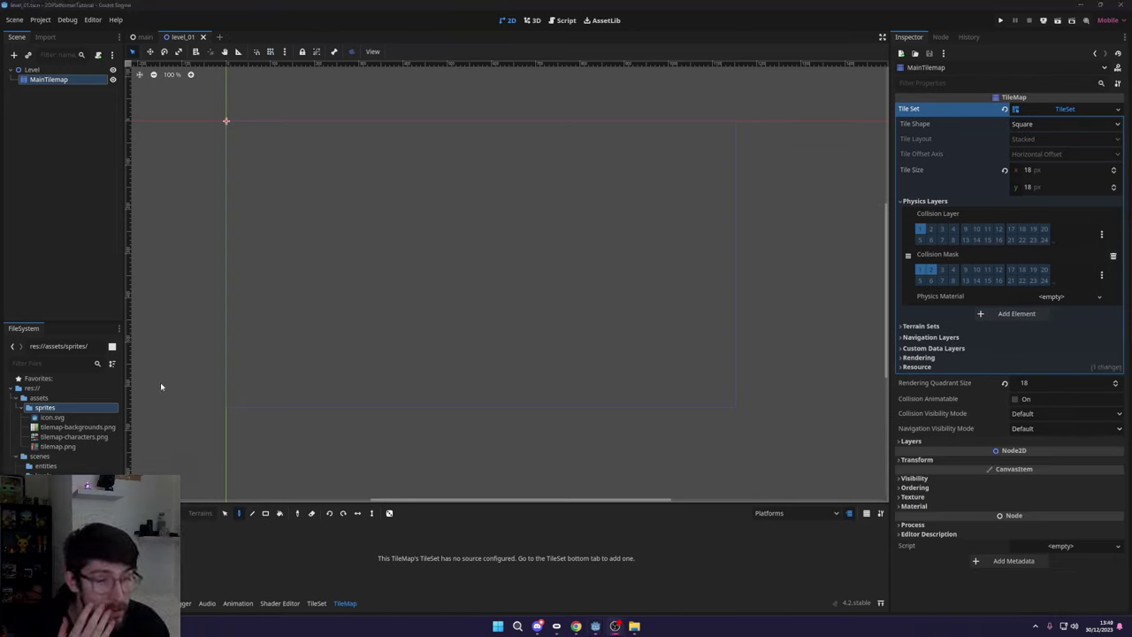
- Add tilemap.png to the TileSet as an atlas source and let its tiles be created automatically
{"action": "left_click", "coordinate": [318, 603]}
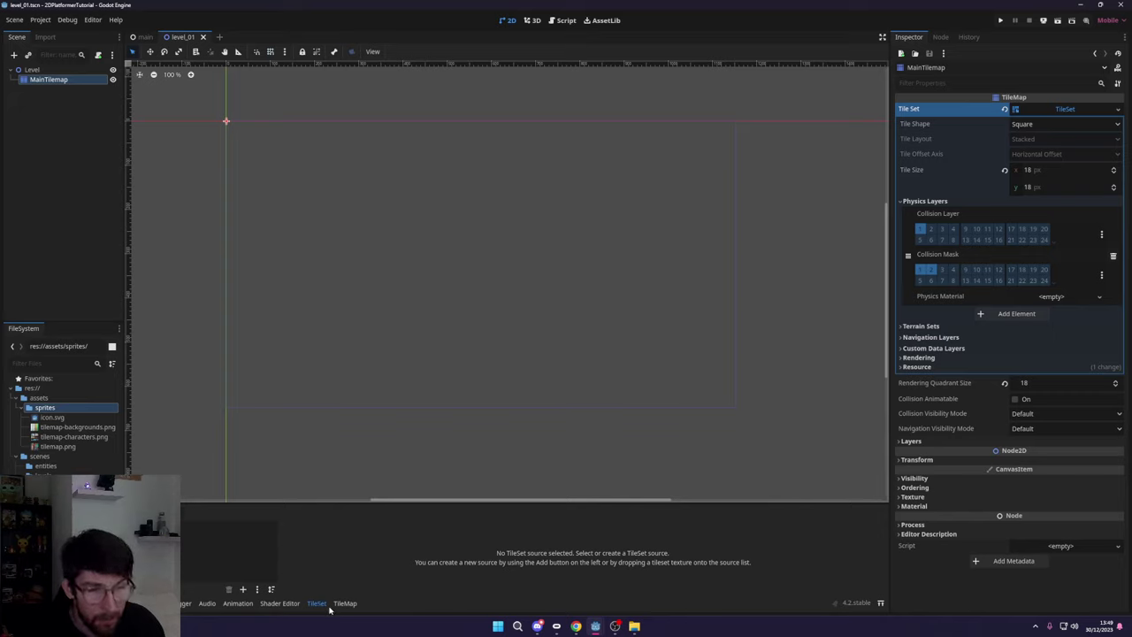
{"action": "left_click", "coordinate": [72, 448]}
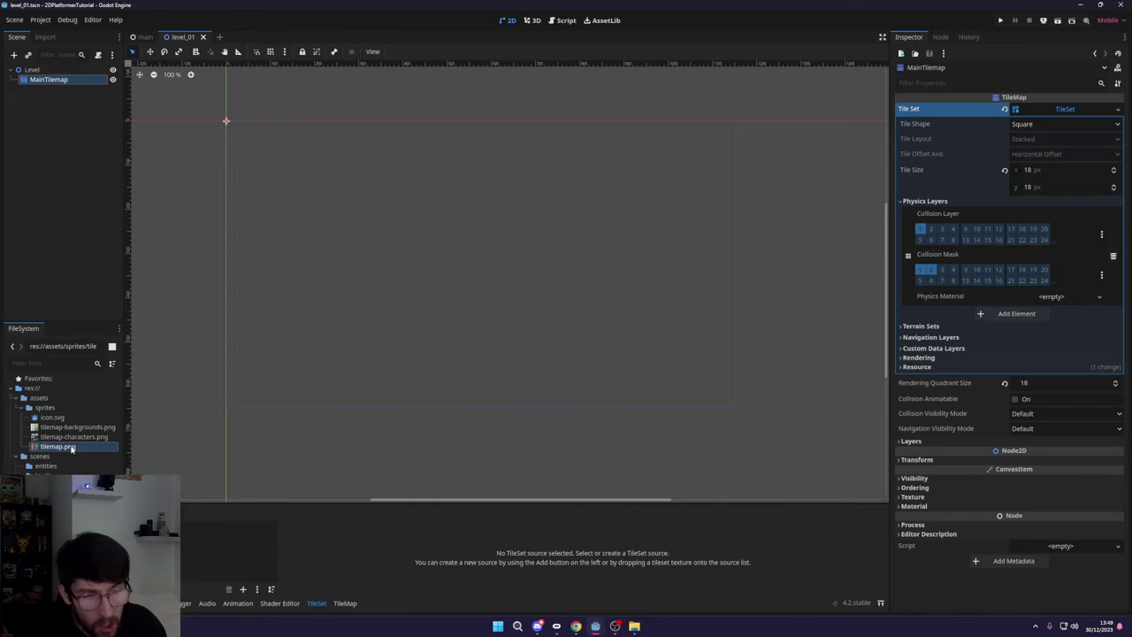
{"action": "left_click_drag", "start_coordinate": [50, 452], "coordinate": [231, 550]}
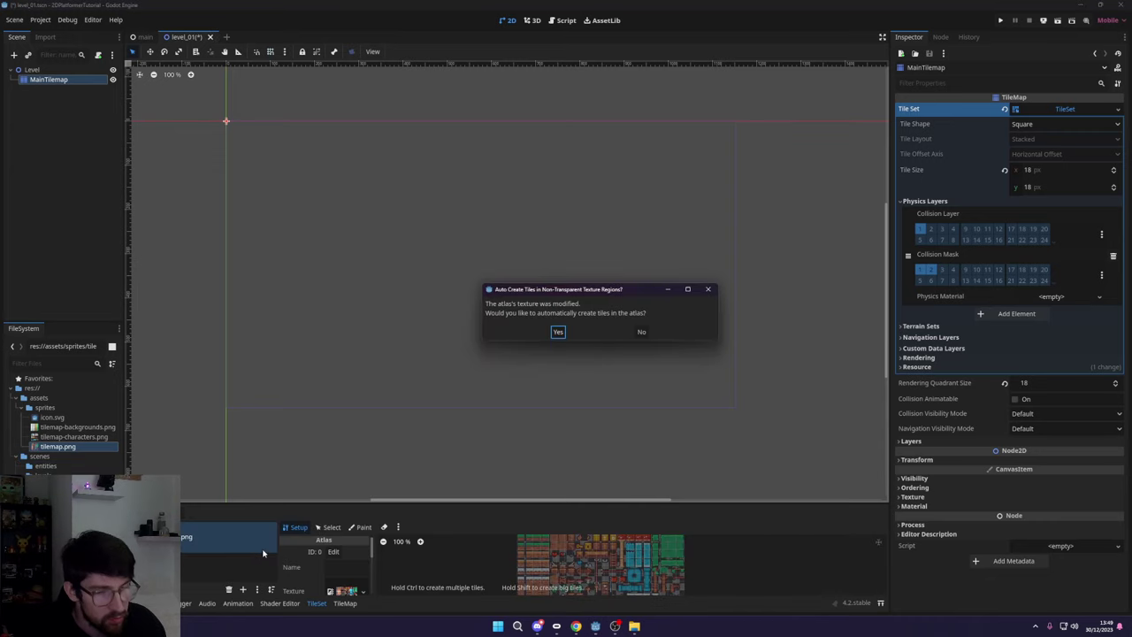
{"action": "left_click_drag", "start_coordinate": [550, 283], "coordinate": [420, 228]}
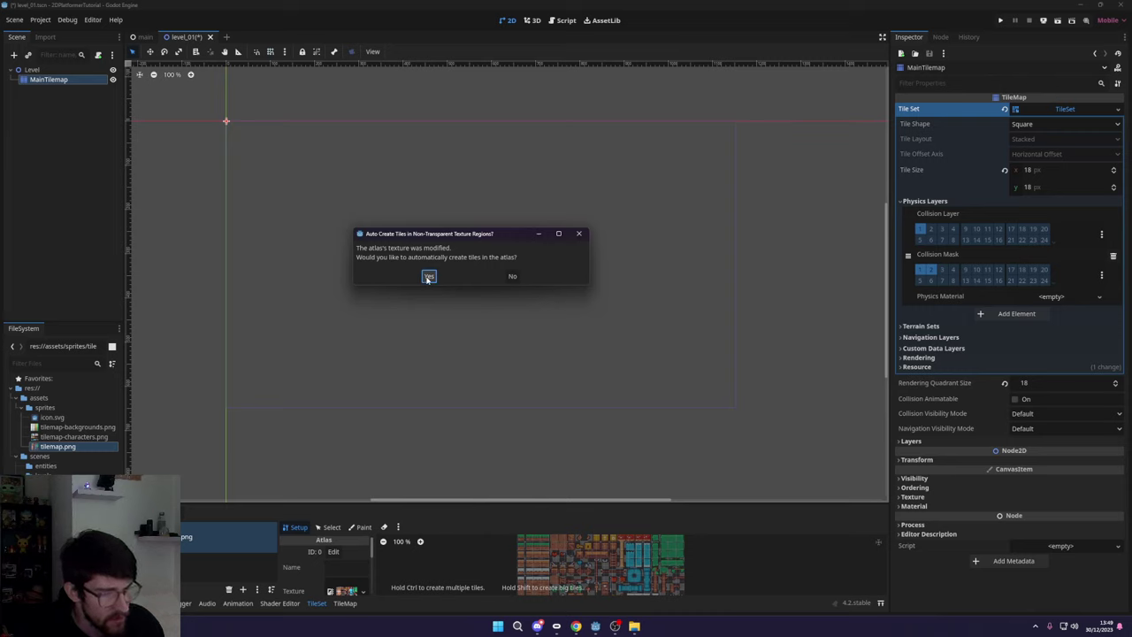
{"action": "left_click", "coordinate": [428, 276]}
- Set the tilemap.png atlas separation to 1 px on both axes and enlarge the TileSet editor to check the grid
{"action": "scroll", "coordinate": [547, 546], "scroll_direction": "up", "scroll_amount": 8}
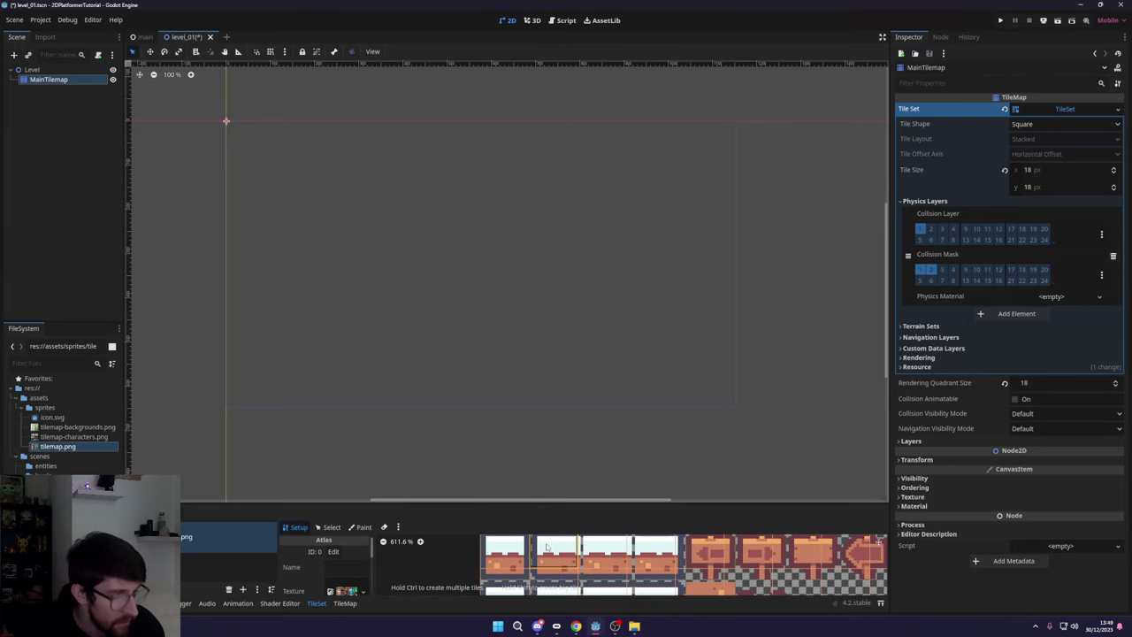
{"action": "scroll", "coordinate": [546, 547], "scroll_direction": "down", "scroll_amount": 2}
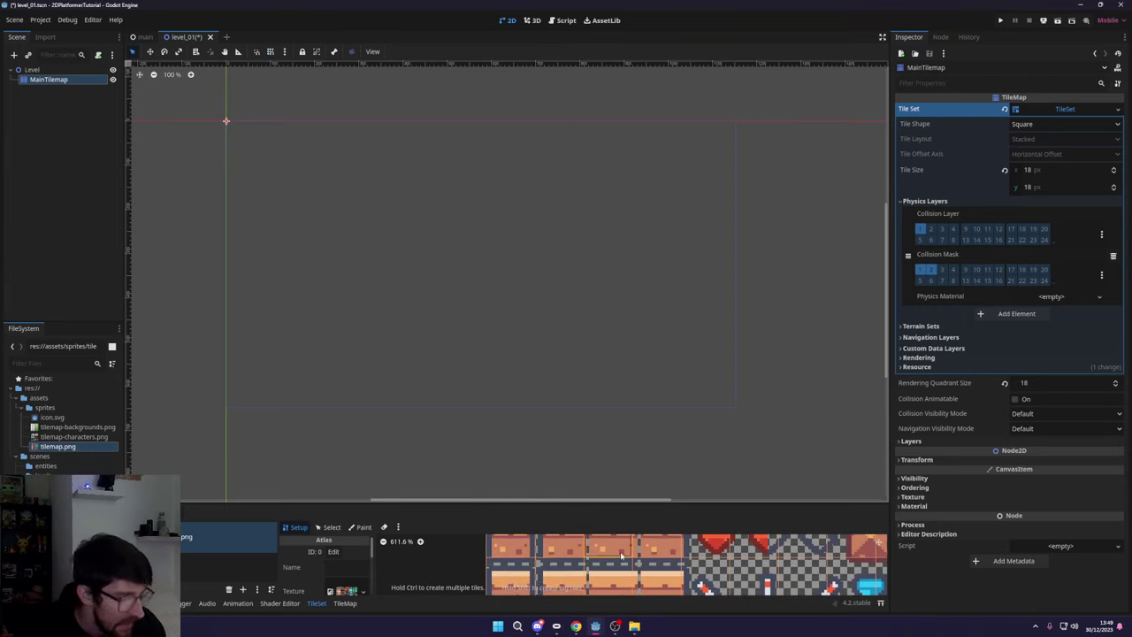
{"action": "scroll", "coordinate": [622, 556], "scroll_direction": "down", "scroll_amount": 5}
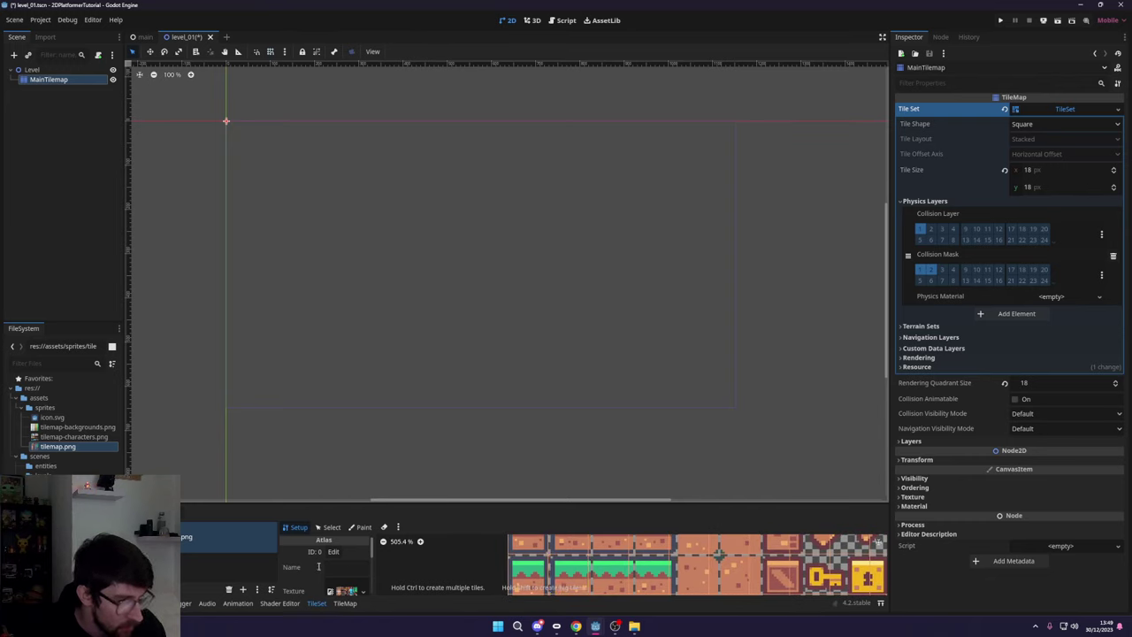
{"action": "scroll", "coordinate": [318, 566], "scroll_direction": "down", "scroll_amount": 4}
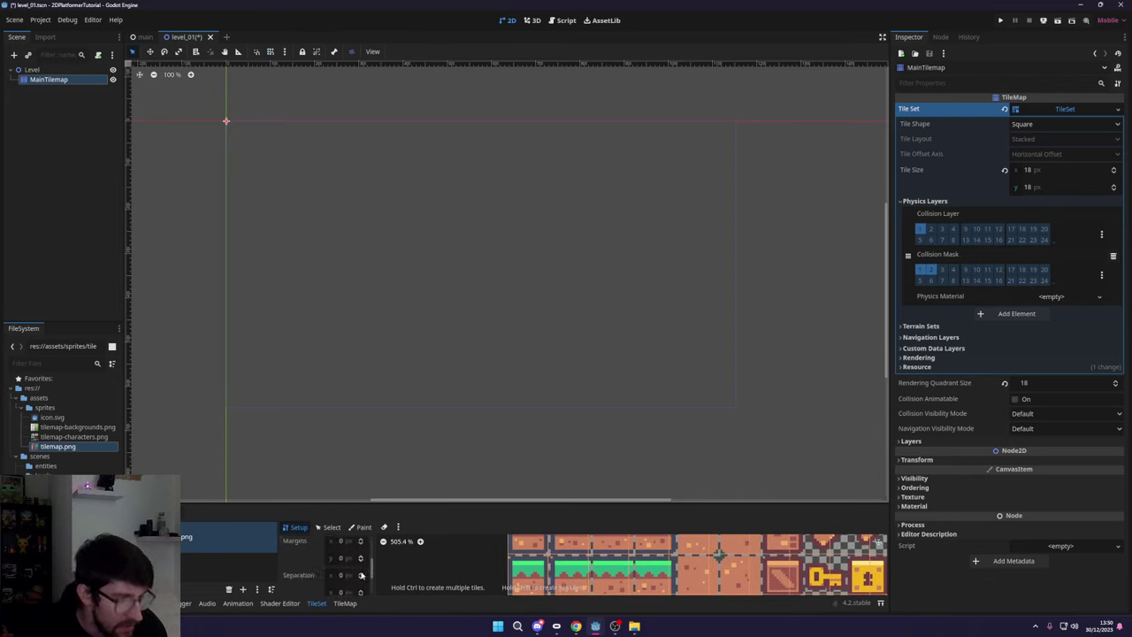
{"action": "left_click", "coordinate": [361, 575]}
{"action": "left_click", "coordinate": [361, 591]}
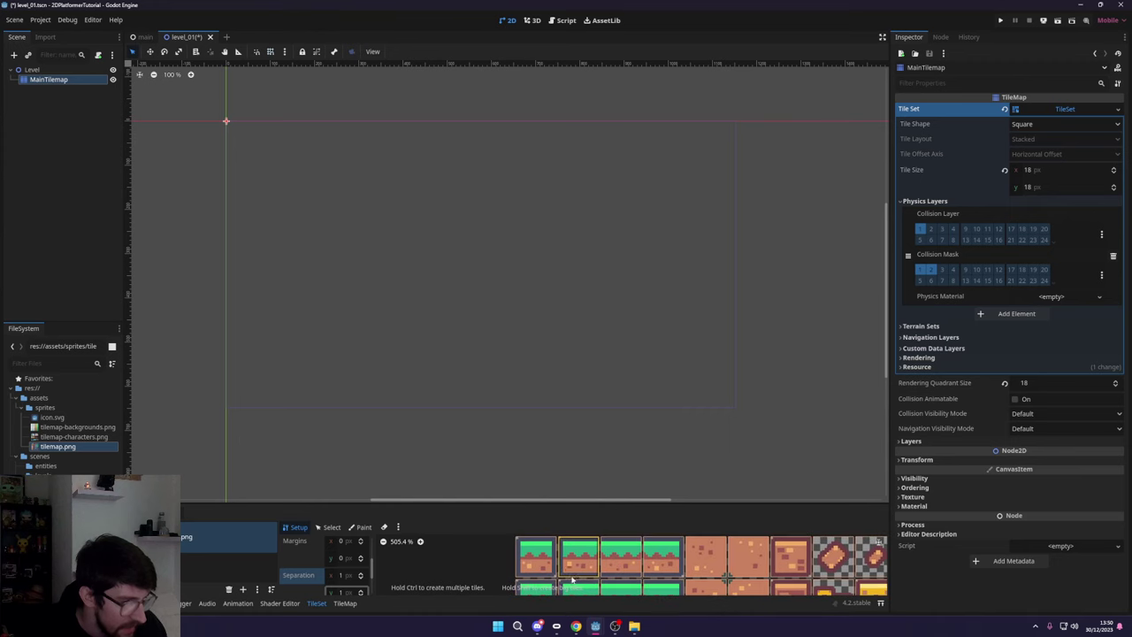
{"action": "left_click_drag", "start_coordinate": [529, 504], "coordinate": [531, 310]}
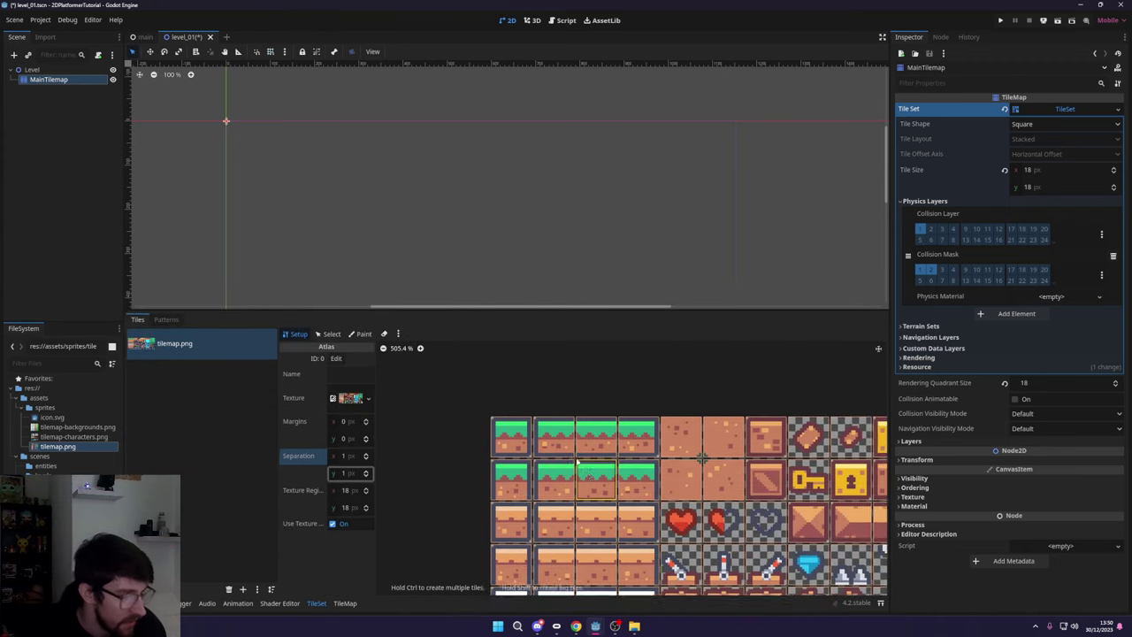
{"action": "scroll", "coordinate": [576, 460], "scroll_direction": "up", "scroll_amount": 3}
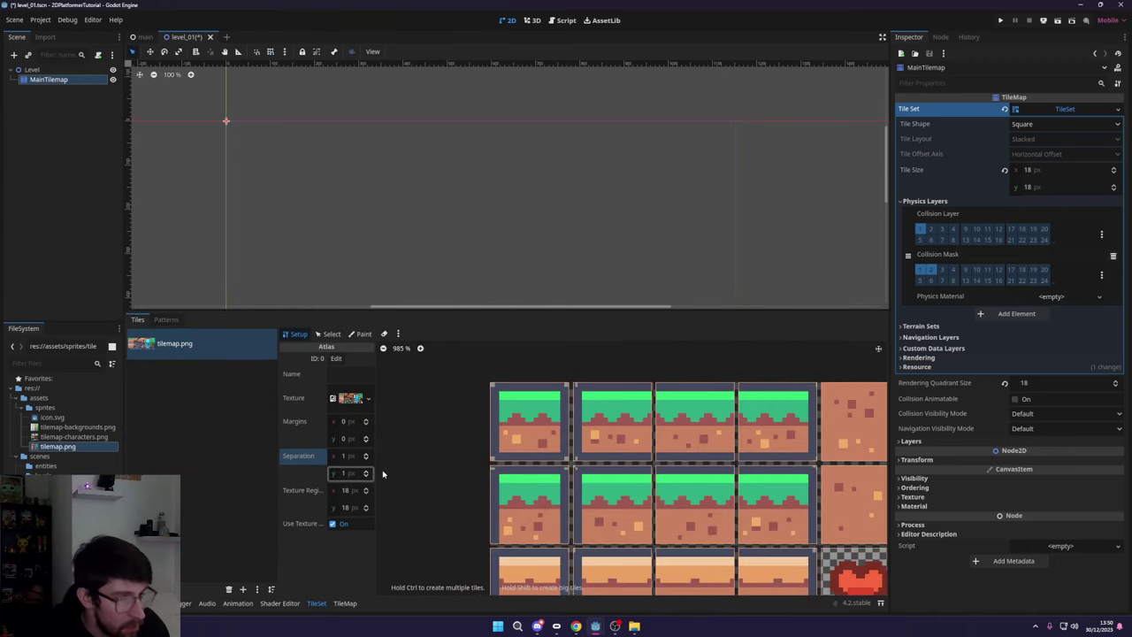
- Compare the tile grid with the atlas separation at 0 px on both axes, restoring it to 1 px
{"action": "left_click", "coordinate": [365, 476]}
{"action": "left_click", "coordinate": [365, 458]}
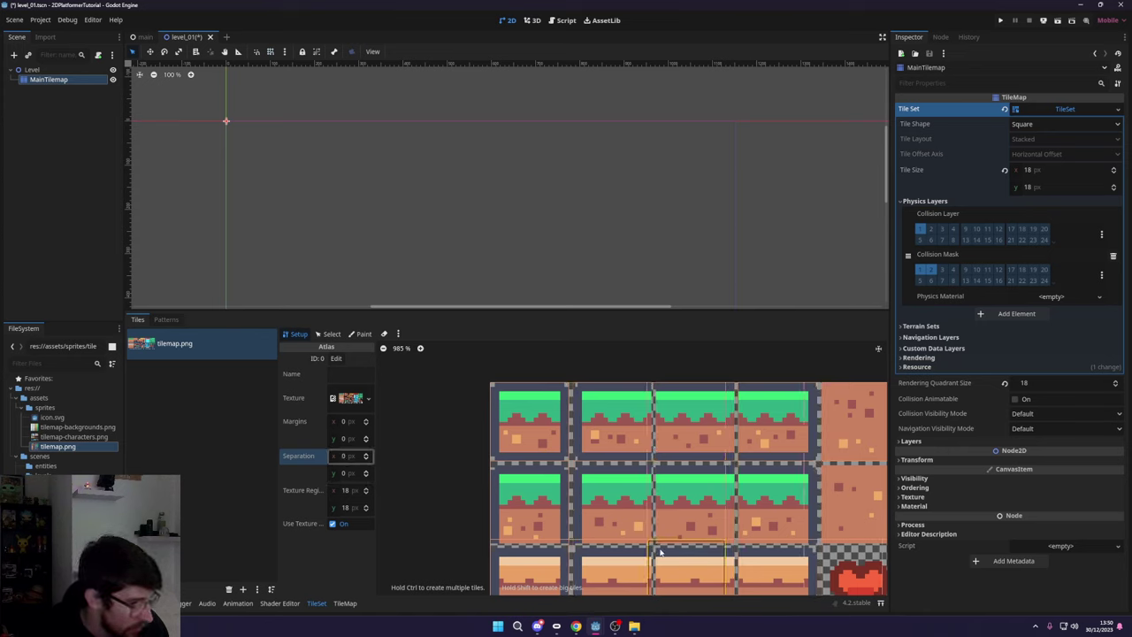
{"action": "scroll", "coordinate": [660, 553], "scroll_direction": "right", "scroll_amount": 3}
{"action": "scroll", "coordinate": [619, 495], "scroll_direction": "left", "scroll_amount": 3}
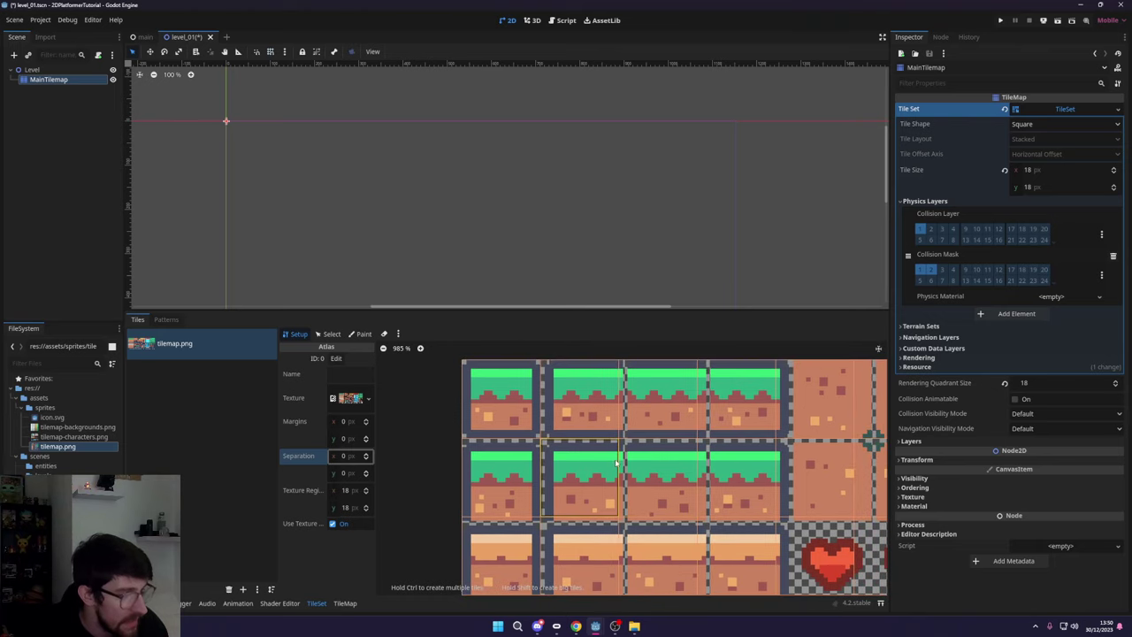
{"action": "scroll", "coordinate": [616, 462], "scroll_direction": "up", "scroll_amount": 2}
{"action": "left_click", "coordinate": [369, 454]}
{"action": "left_click", "coordinate": [366, 471]}
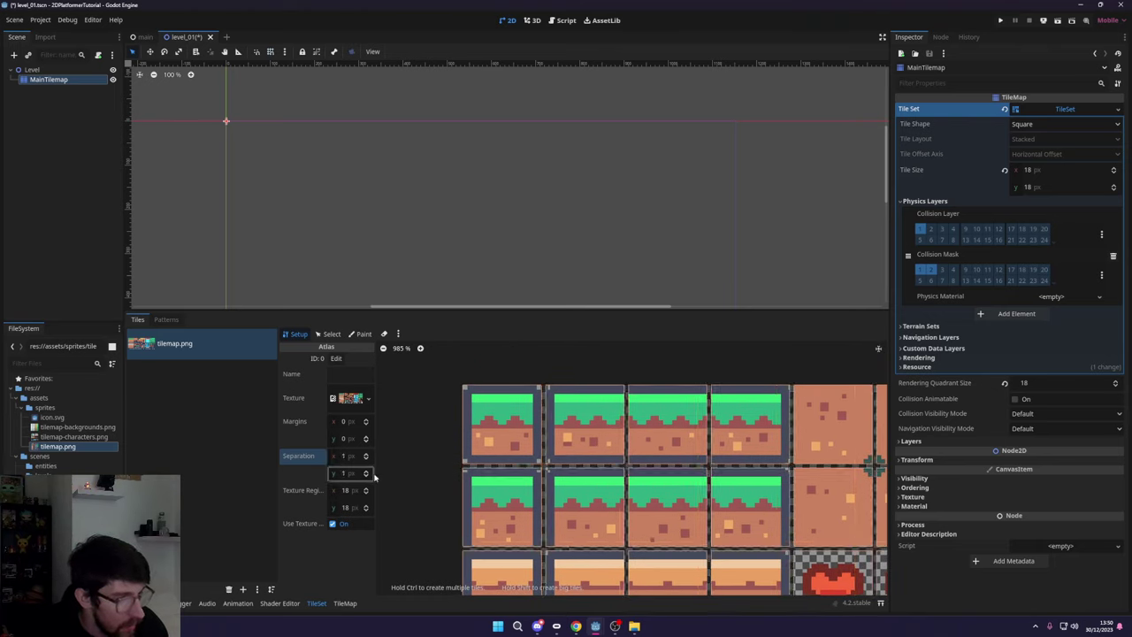
- Select the first grass tile in the atlas and give it a full-tile collision polygon on Physics Layer 0
{"action": "scroll", "coordinate": [616, 468], "scroll_direction": "down", "scroll_amount": 5, "text": "ctrl"}
{"action": "scroll", "coordinate": [616, 471], "scroll_direction": "down", "scroll_amount": 4, "text": "ctrl"}
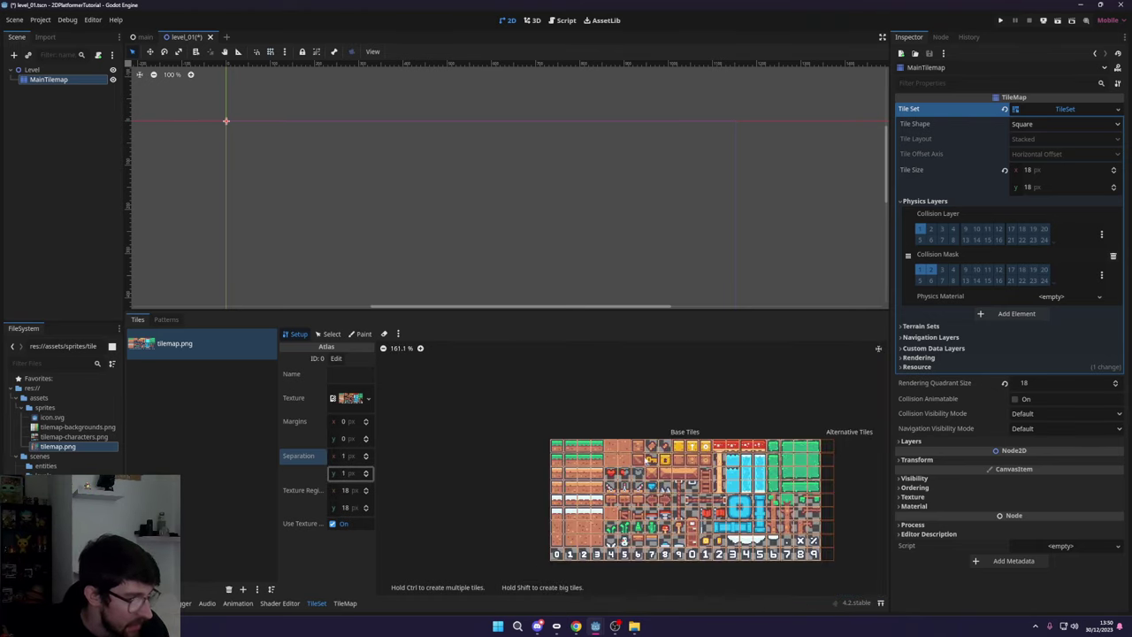
{"action": "scroll", "coordinate": [658, 493], "scroll_direction": "up", "scroll_amount": 2, "text": "ctrl"}
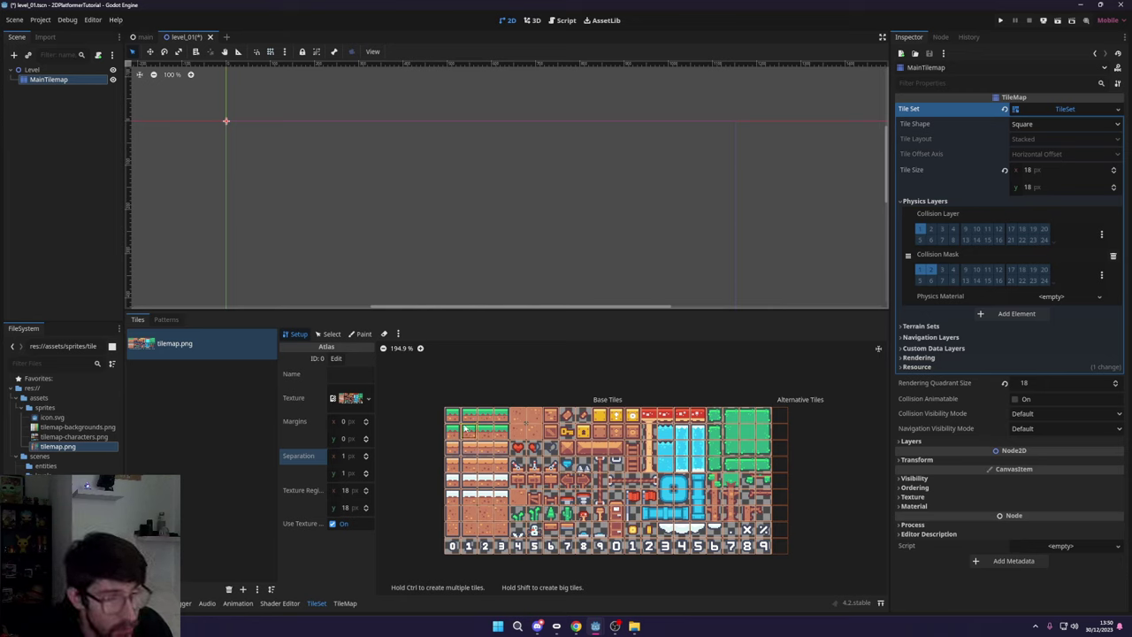
{"action": "left_click", "coordinate": [331, 335]}
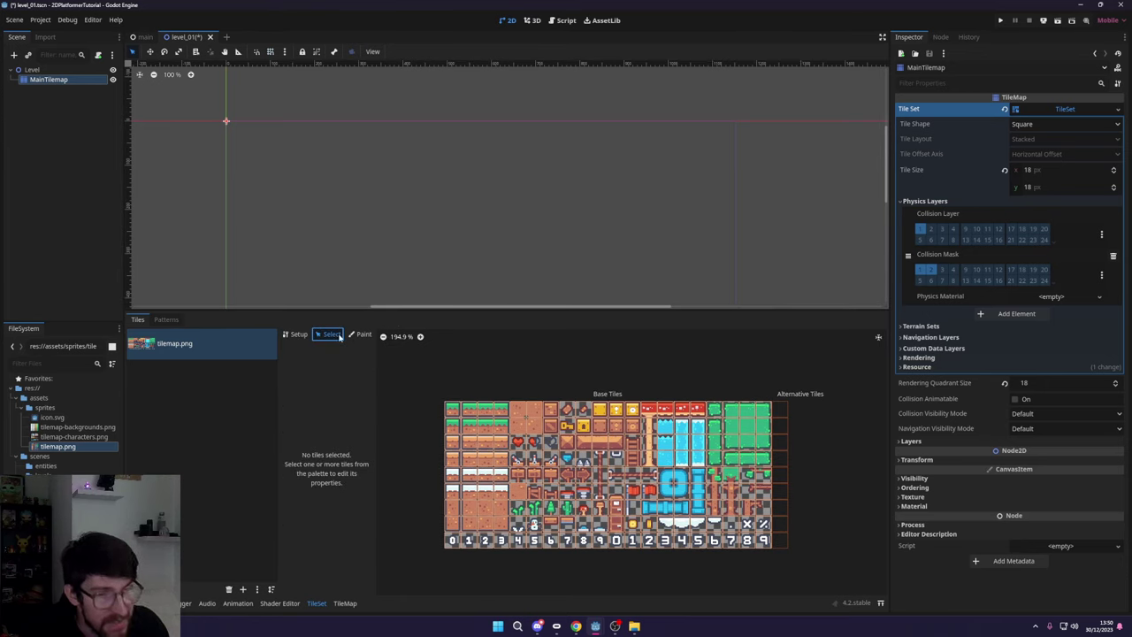
{"action": "left_click", "coordinate": [452, 408]}
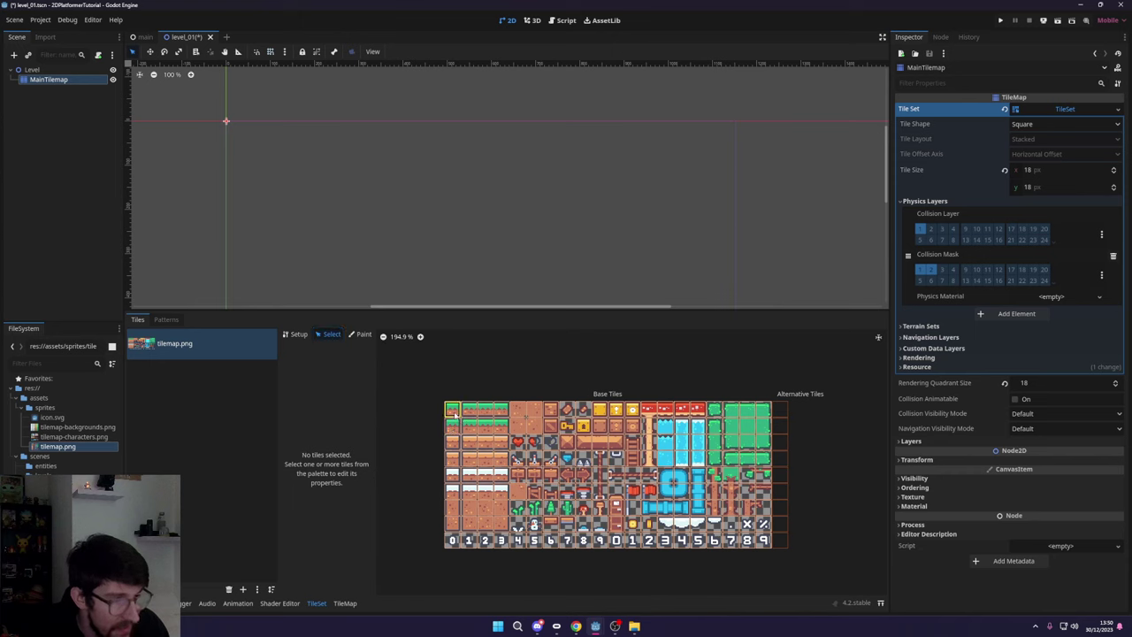
{"action": "left_click", "coordinate": [297, 461]}
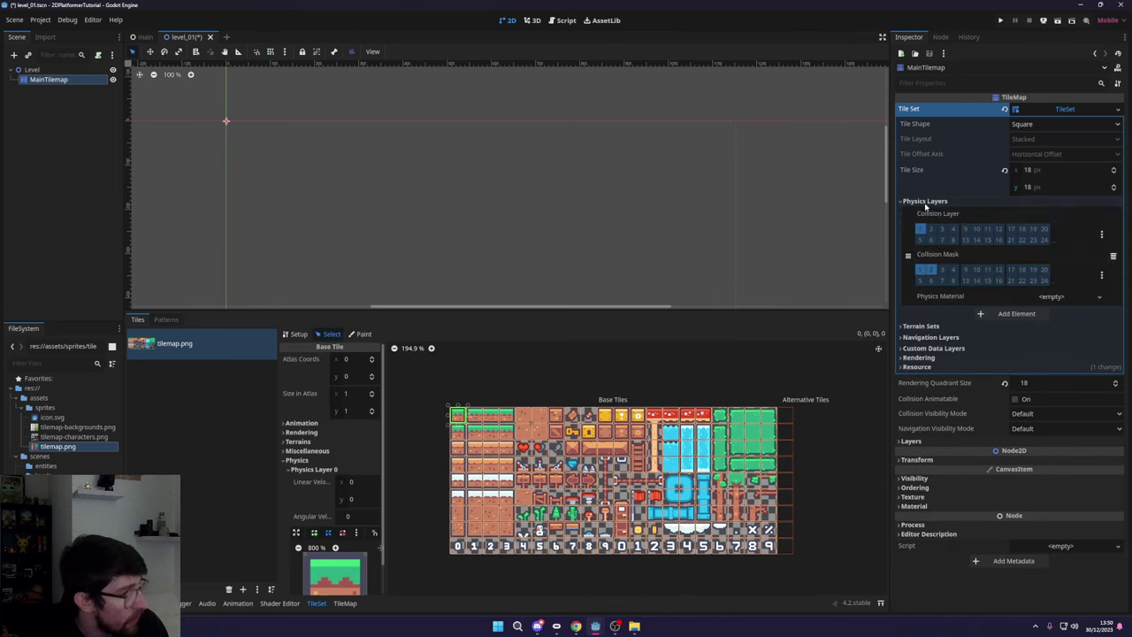
{"action": "scroll", "coordinate": [402, 523], "scroll_direction": "down", "scroll_amount": 2}
{"action": "scroll", "coordinate": [403, 524], "scroll_direction": "up", "scroll_amount": 2}
{"action": "scroll", "coordinate": [360, 543], "scroll_direction": "down", "scroll_amount": 1}
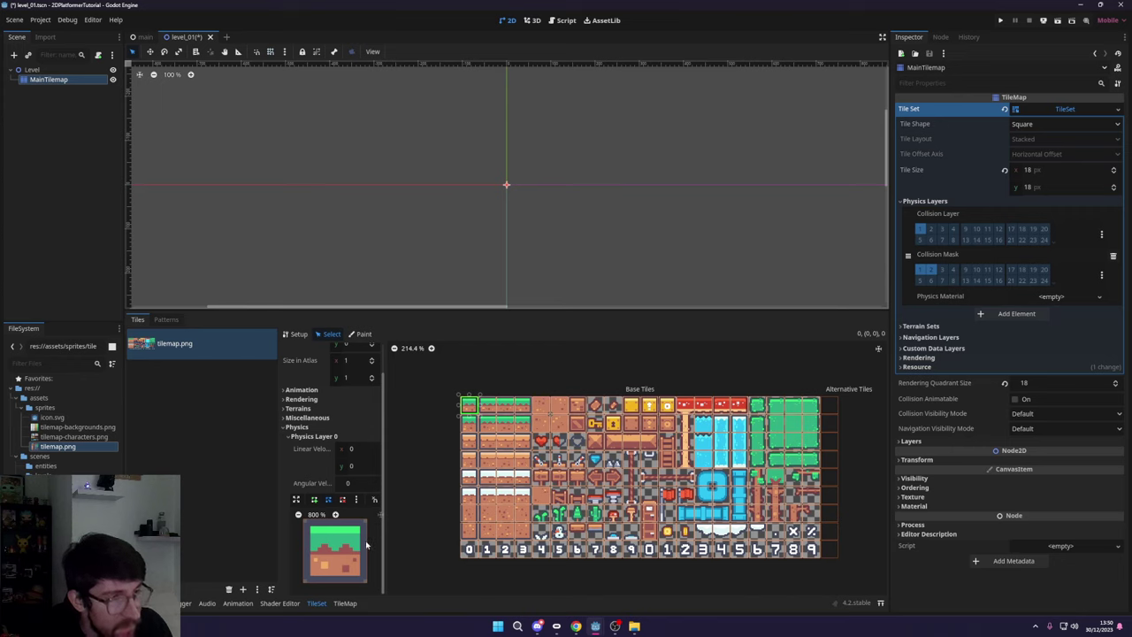
{"action": "key", "text": "f"}
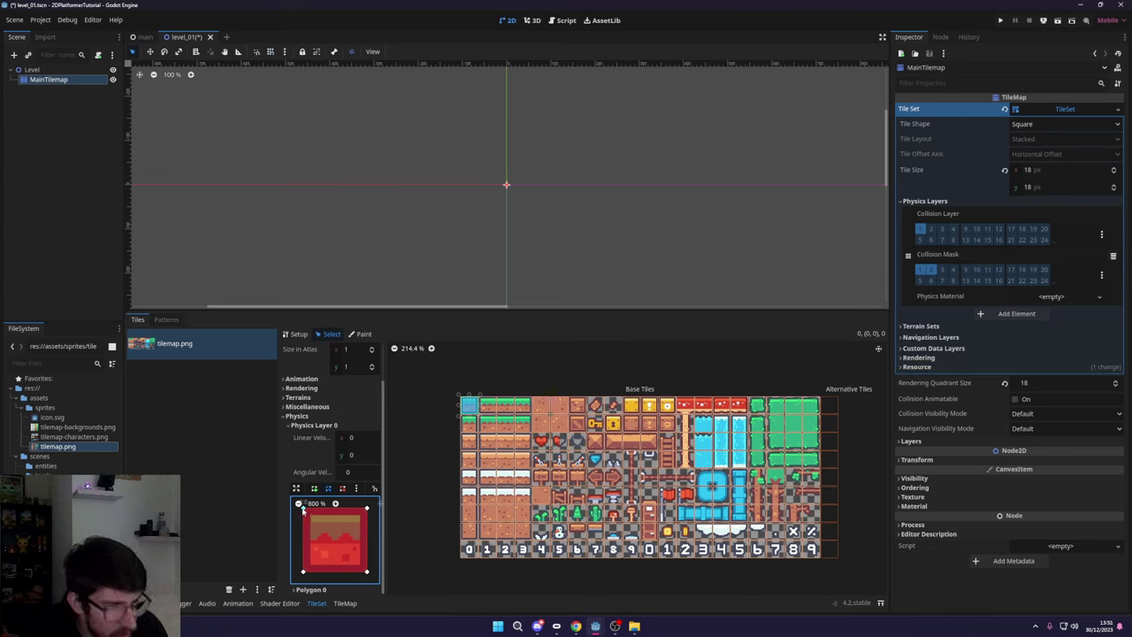
- Give the remaining grass-topped tiles in the atlas's first two rows full-tile collision polygons
{"action": "left_click", "coordinate": [487, 405]}
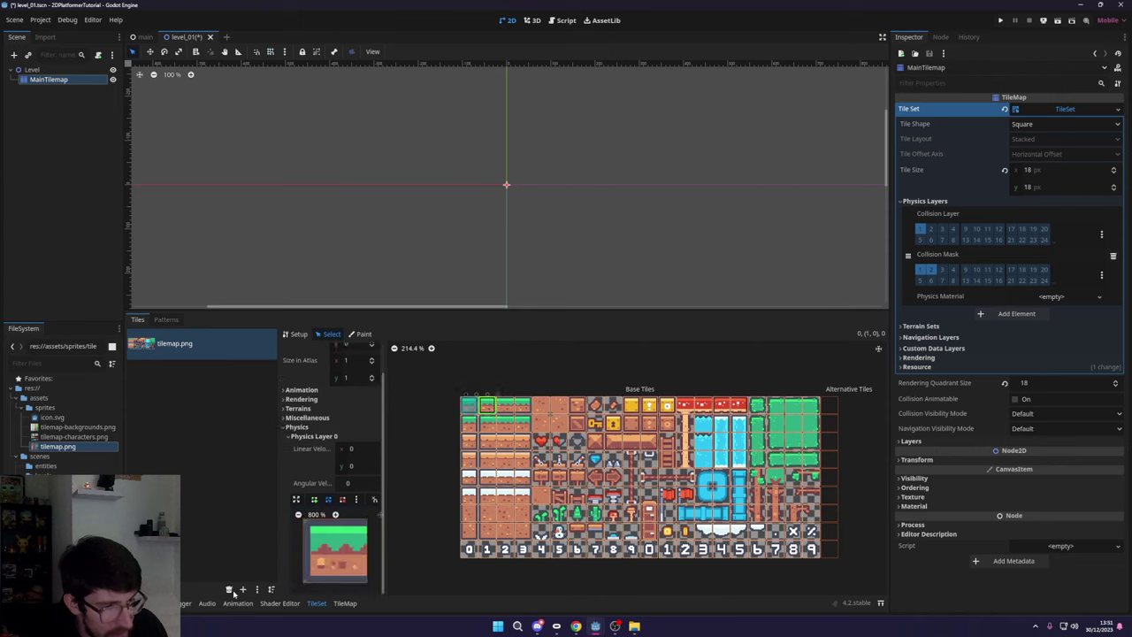
{"action": "left_click", "coordinate": [504, 406]}
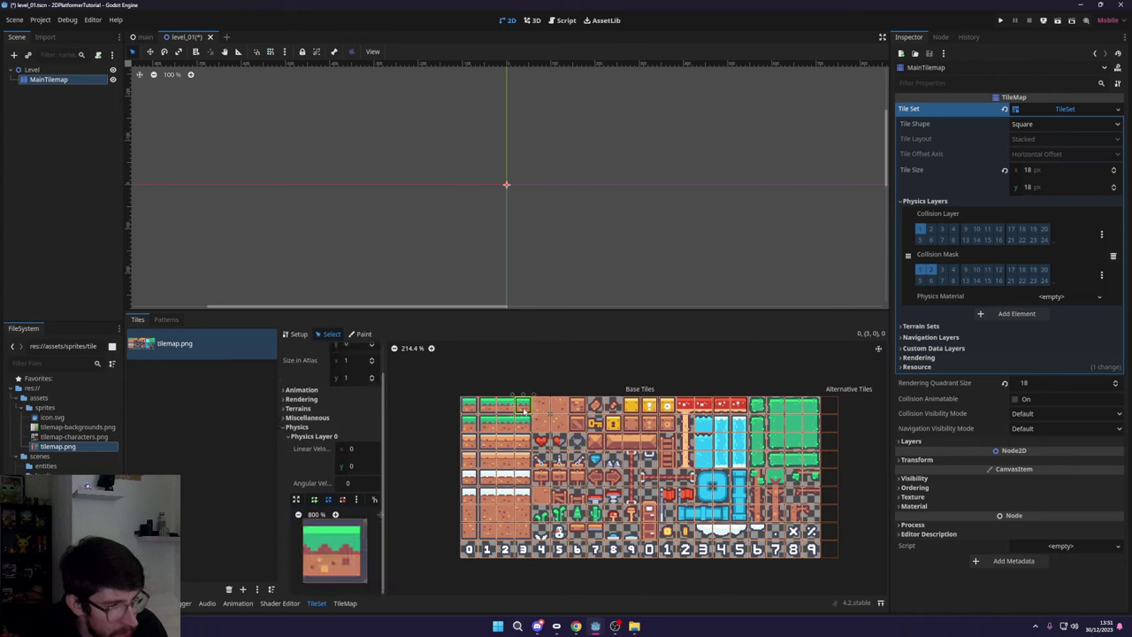
{"action": "left_click", "coordinate": [523, 422]}
{"action": "left_click", "coordinate": [468, 422]}
- Give the eight sand-topped tiles in the atlas's third and fourth rows full-tile collision polygons
{"action": "left_click", "coordinate": [469, 440]}
{"action": "left_click", "coordinate": [487, 440]}
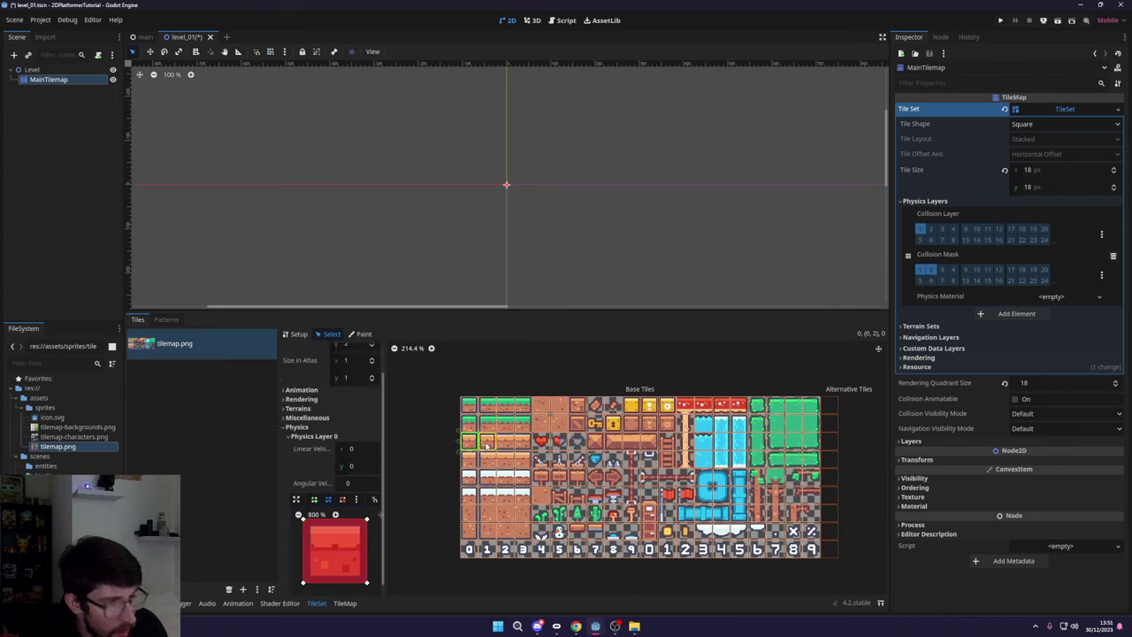
{"action": "left_click", "coordinate": [505, 440]}
{"action": "left_click", "coordinate": [522, 440]}
{"action": "left_click", "coordinate": [522, 459]}
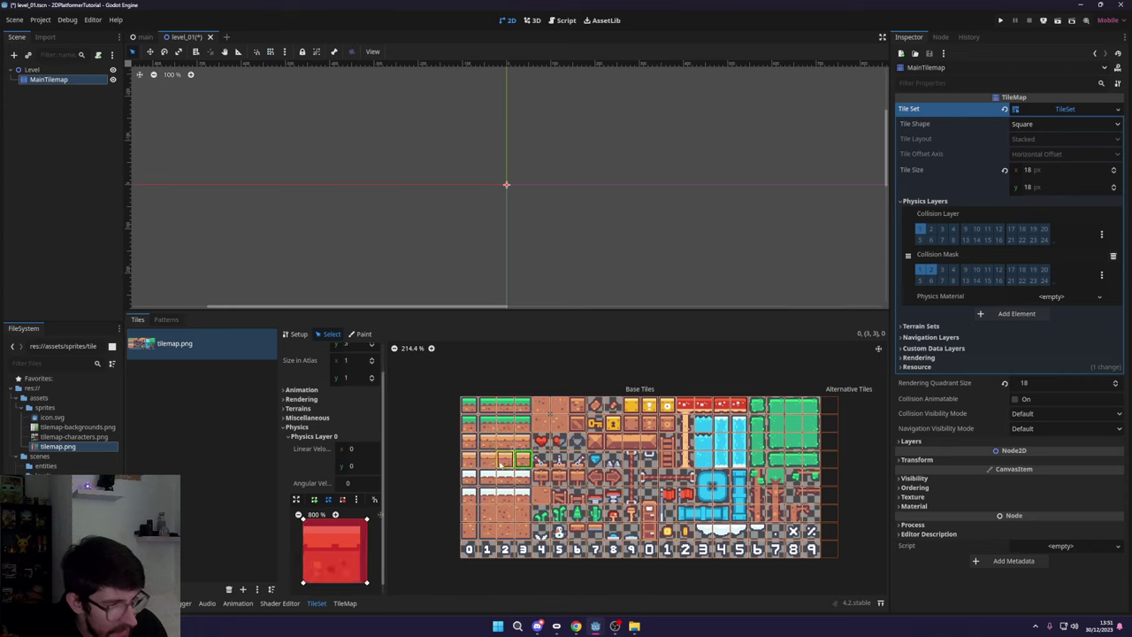
{"action": "left_click", "coordinate": [505, 459]}
{"action": "left_click", "coordinate": [487, 459]}
{"action": "left_click", "coordinate": [469, 460]}
- Give the snow-topped tiles in the atlas's fifth and sixth rows and the plain dirt tiles full-tile collision polygons
{"action": "left_click", "coordinate": [469, 477]}
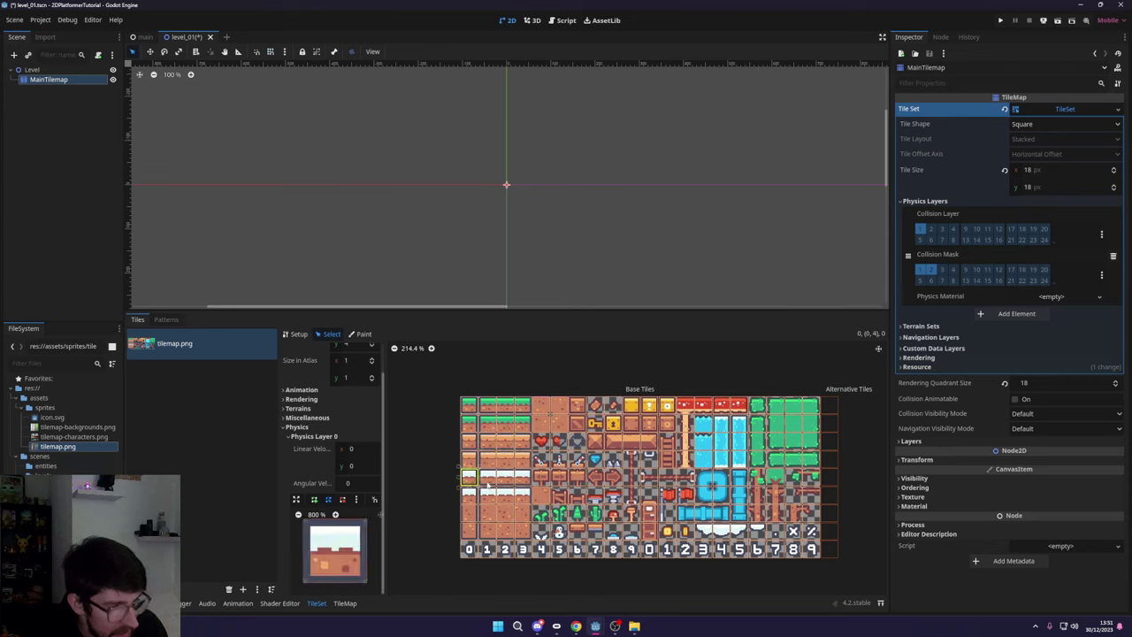
{"action": "left_click", "coordinate": [487, 477]}
{"action": "left_click", "coordinate": [505, 476]}
{"action": "left_click", "coordinate": [523, 476]}
{"action": "left_click", "coordinate": [523, 495]}
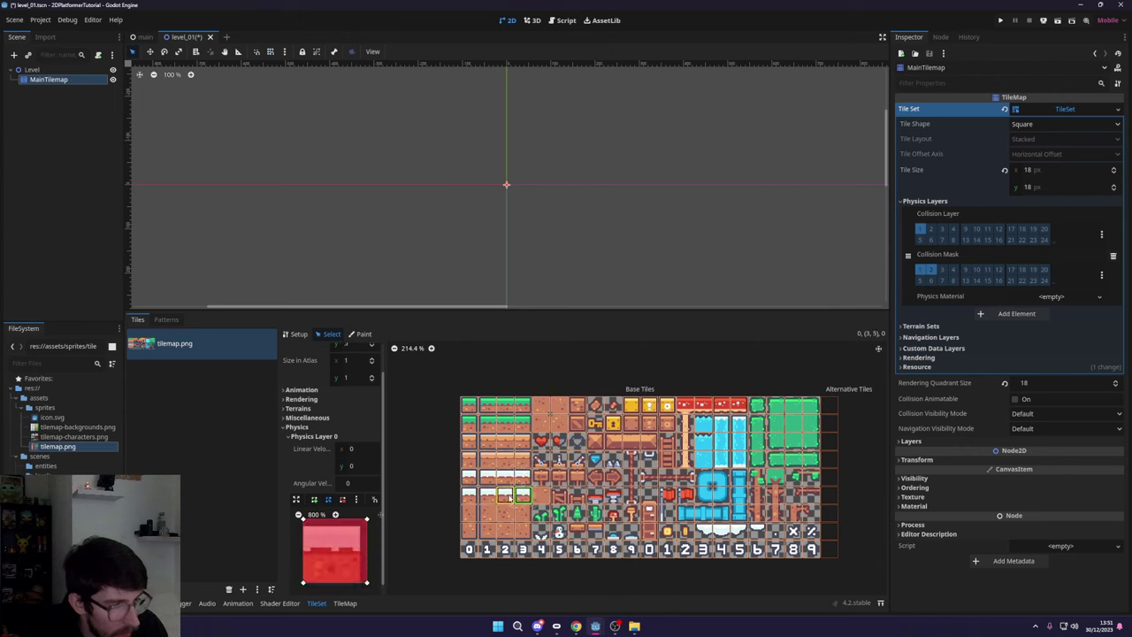
{"action": "left_click", "coordinate": [523, 530]}
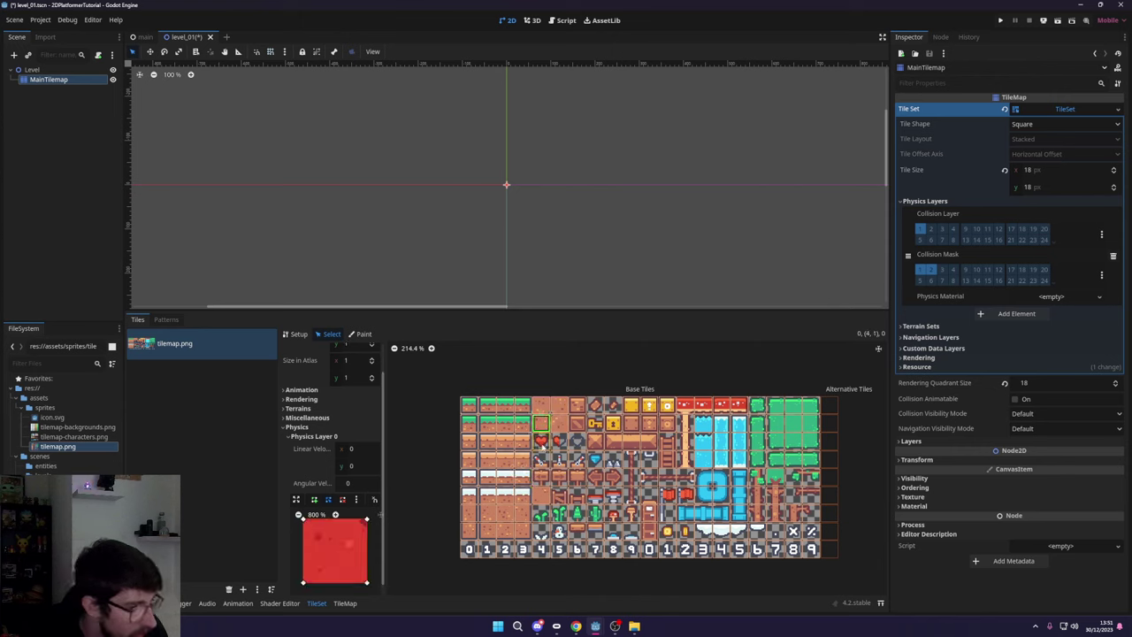
- Give the bevelled brown block tiles in the atlas's third row full-tile collision polygons
{"action": "left_click", "coordinate": [611, 441]}
{"action": "left_click", "coordinate": [633, 442]}
{"action": "left_click", "coordinate": [649, 442]}
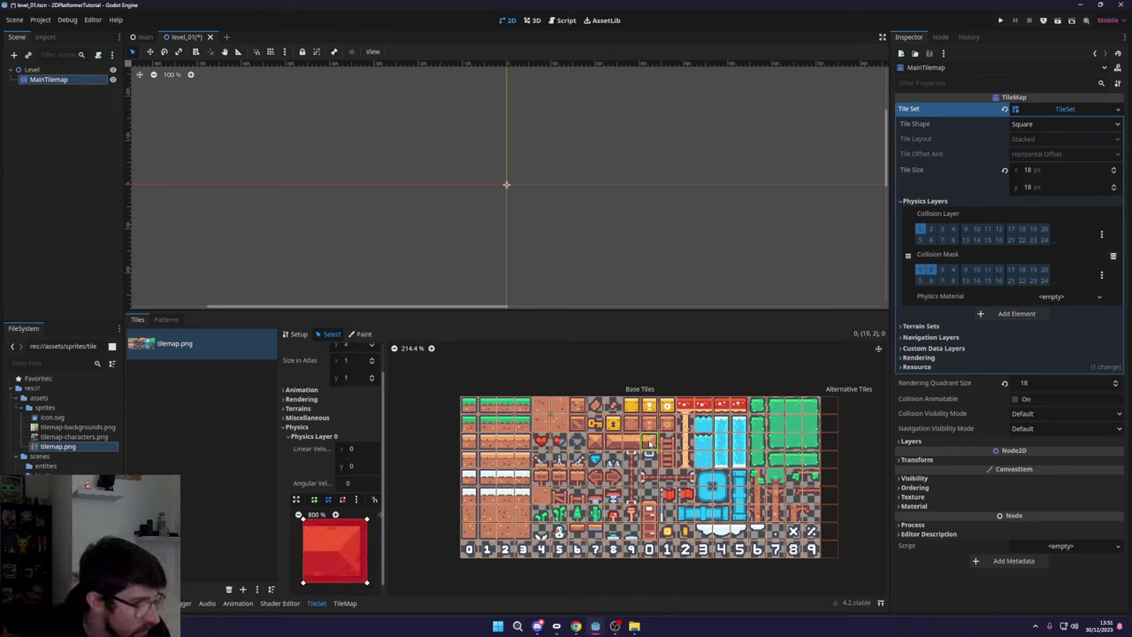
- Give the first water column's surface tiles and the single dirt tile in the sixth row full-tile collision polygons
{"action": "left_click", "coordinate": [702, 441]}
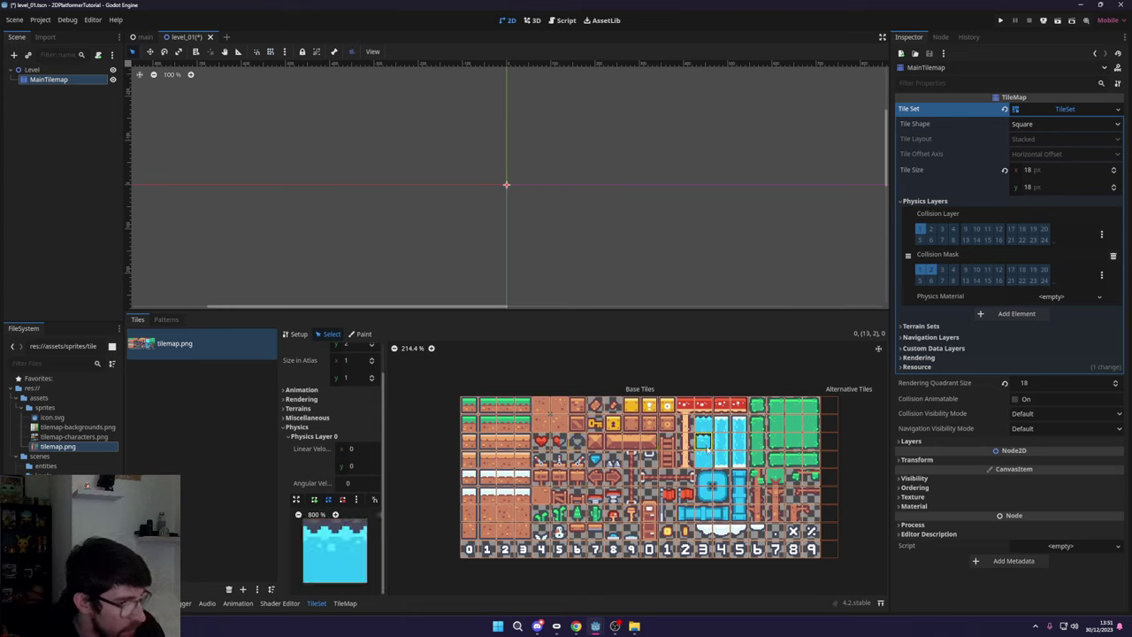
{"action": "left_click", "coordinate": [703, 459]}
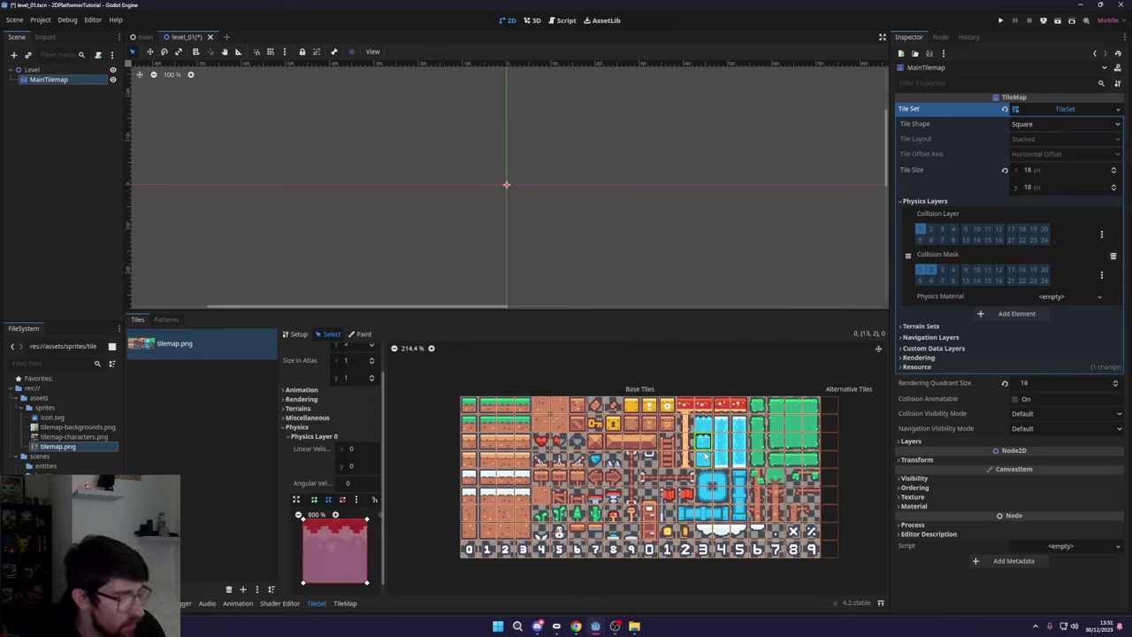
{"action": "left_click", "coordinate": [703, 441]}
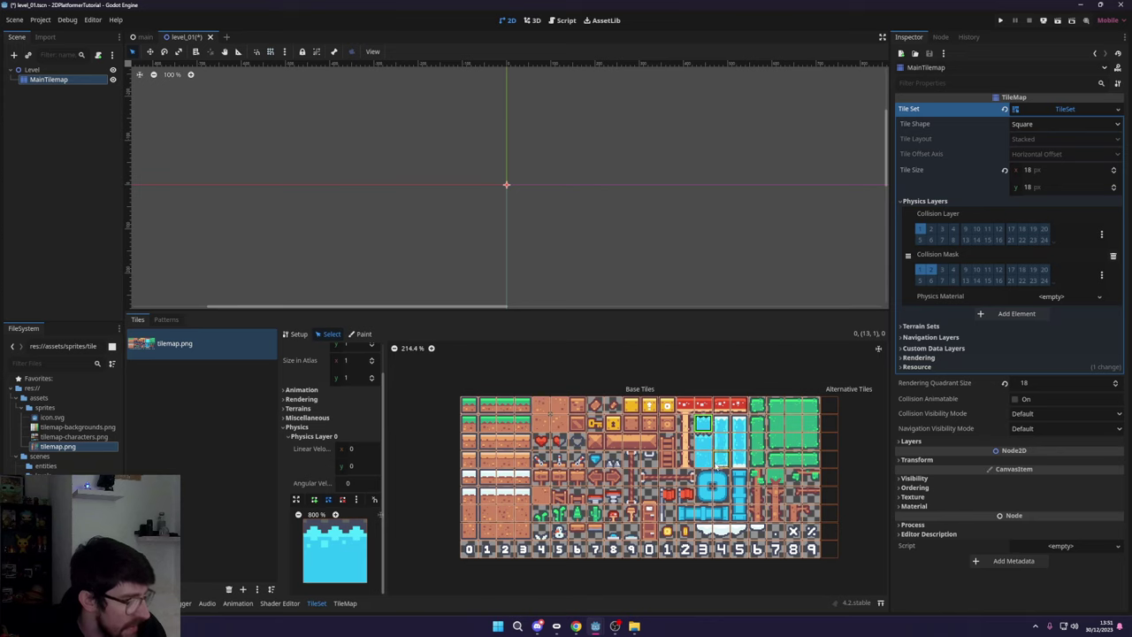
{"action": "left_click", "coordinate": [703, 423]}
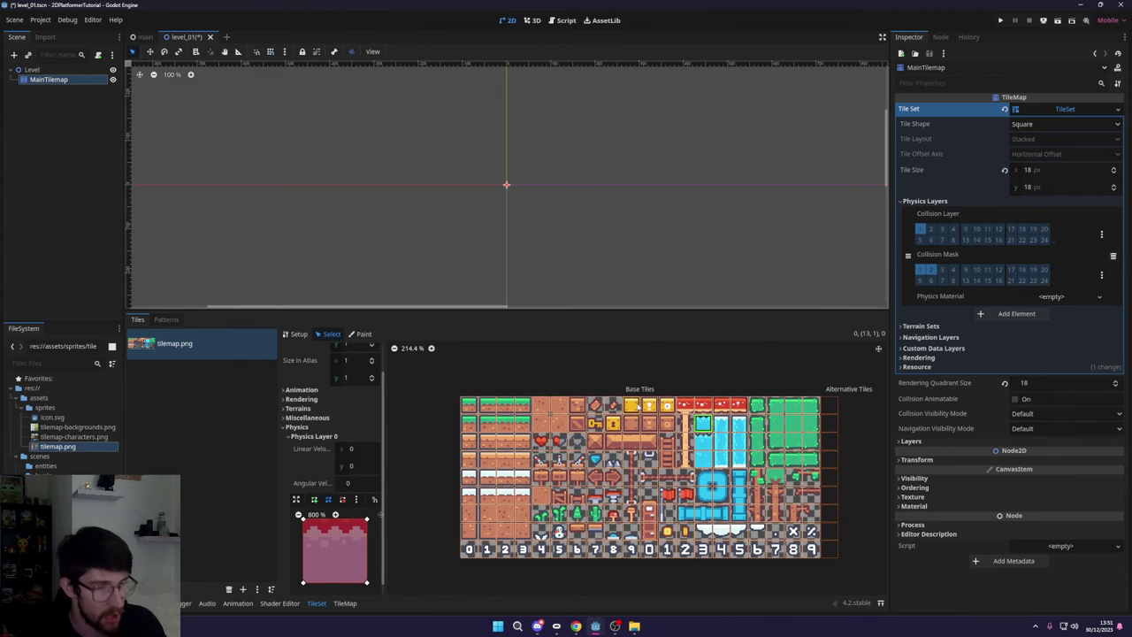
{"action": "left_click", "coordinate": [540, 495]}
- Give the left cloud tile in the atlas's eighth row a collision polygon fitted to its sloping lower-left outline
{"action": "scroll", "coordinate": [599, 462], "scroll_direction": "up", "scroll_amount": 2}
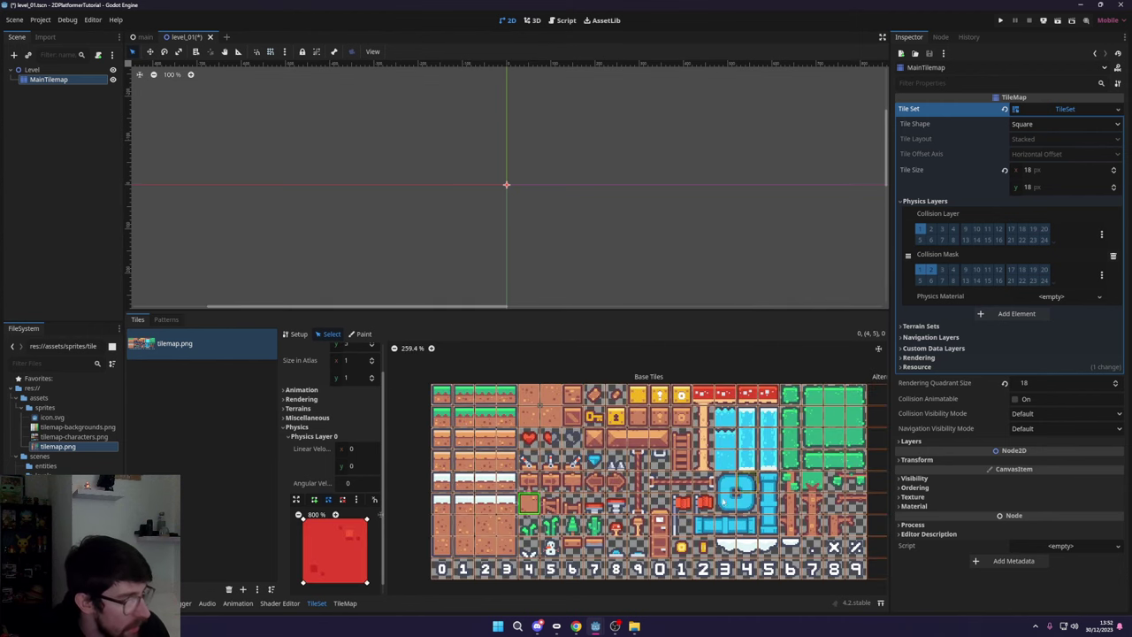
{"action": "left_click", "coordinate": [725, 547]}
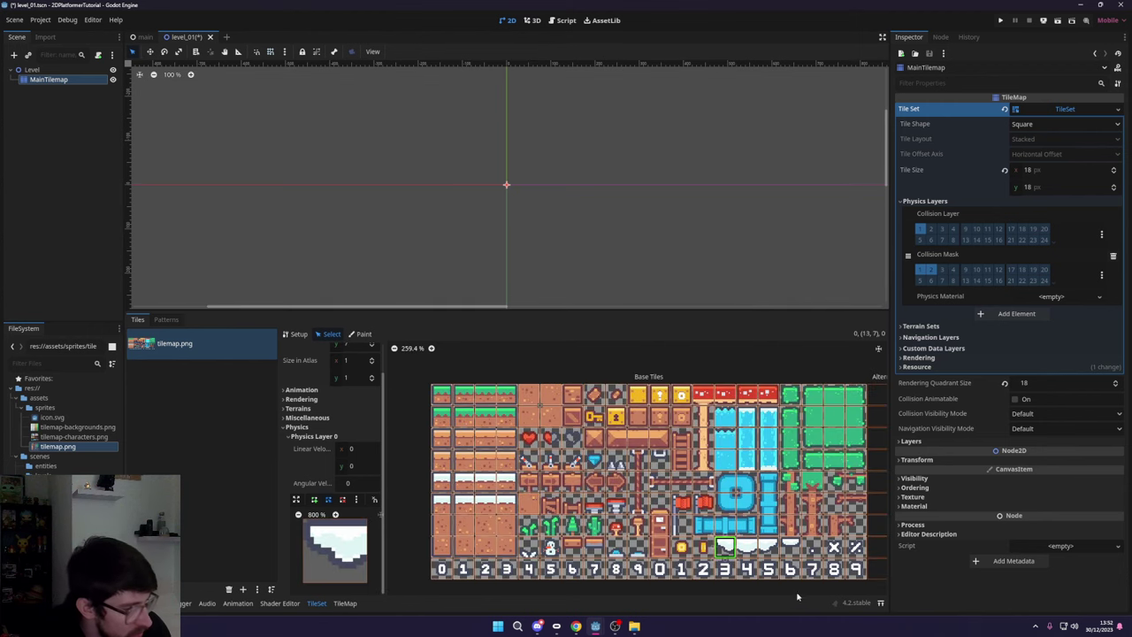
{"action": "left_click", "coordinate": [313, 557]}
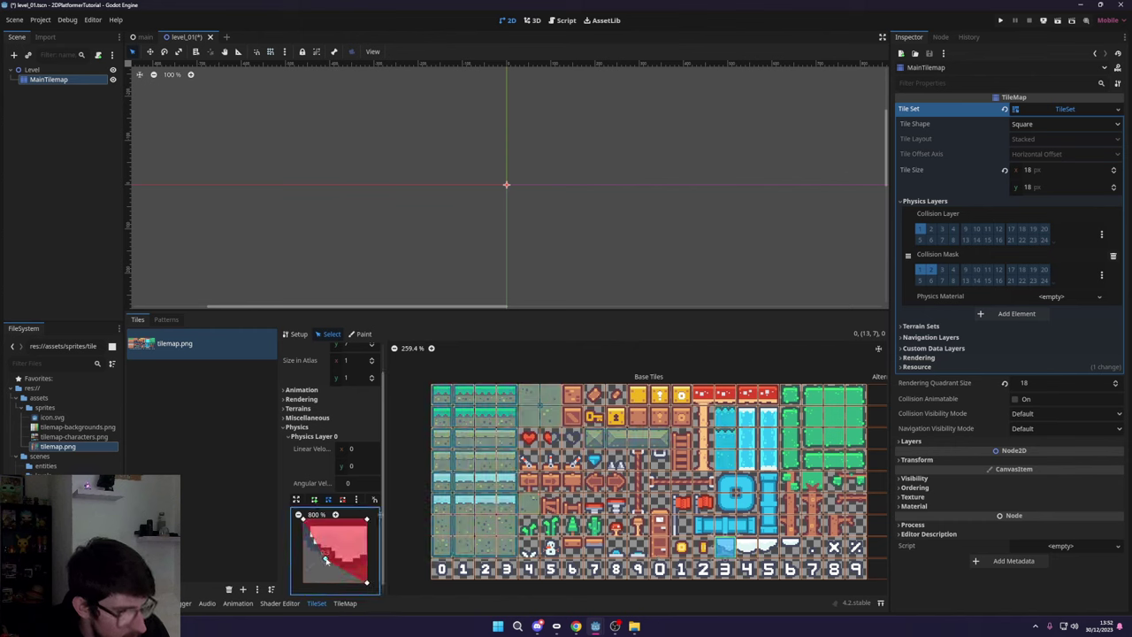
{"action": "left_click_drag", "start_coordinate": [367, 581], "coordinate": [322, 567]}
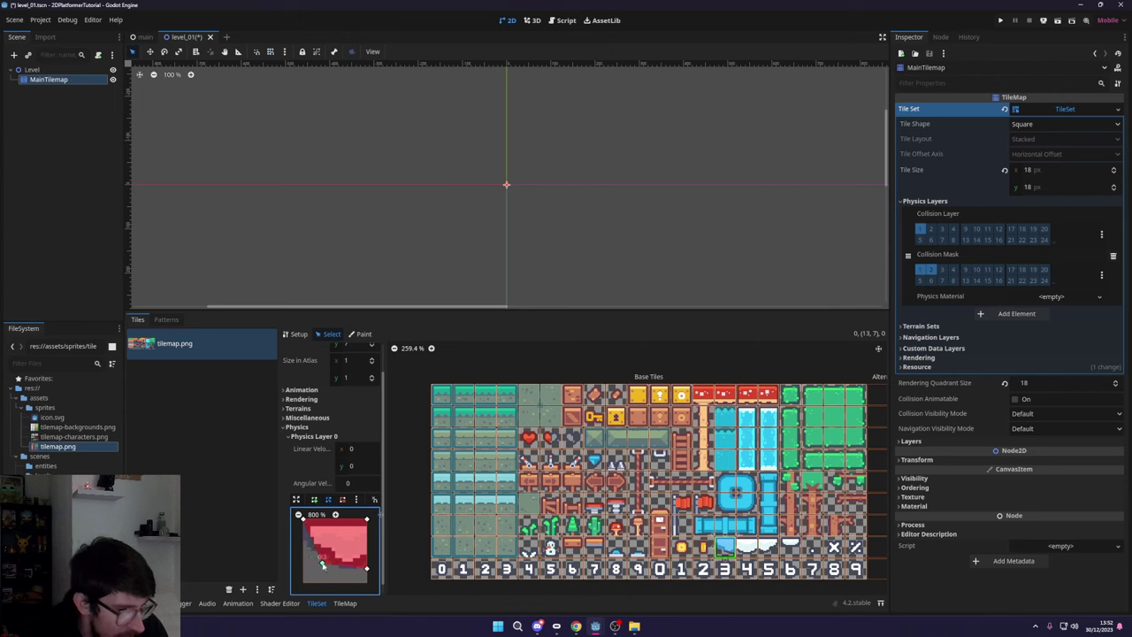
{"action": "left_click", "coordinate": [747, 546]}
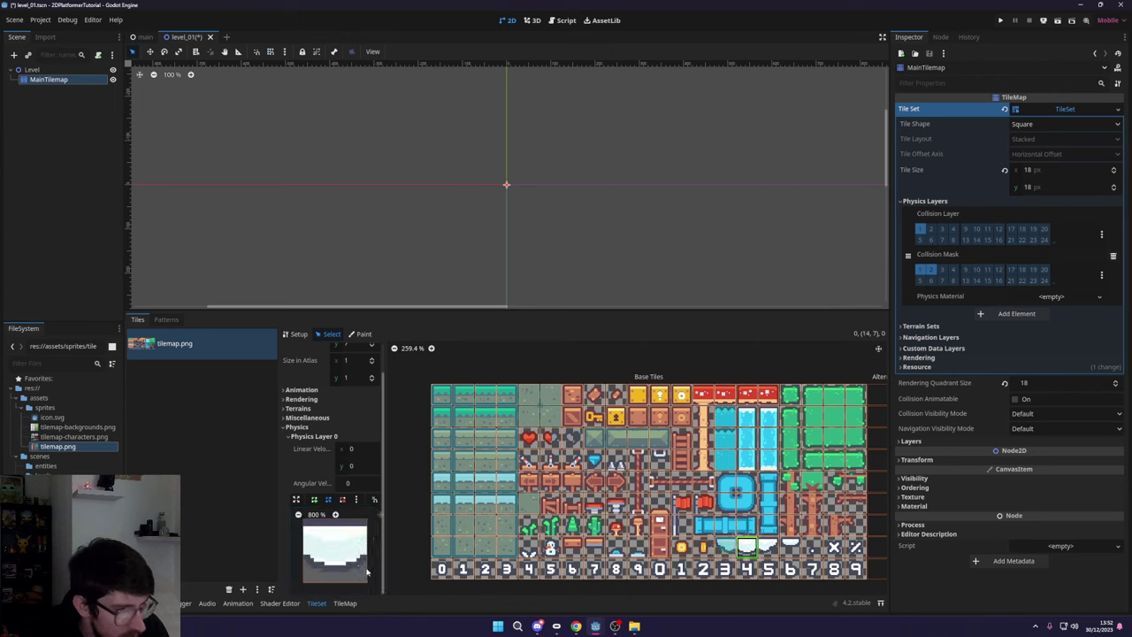
{"action": "left_click", "coordinate": [725, 546]}
{"action": "left_click_drag", "start_coordinate": [313, 557], "coordinate": [341, 570]}
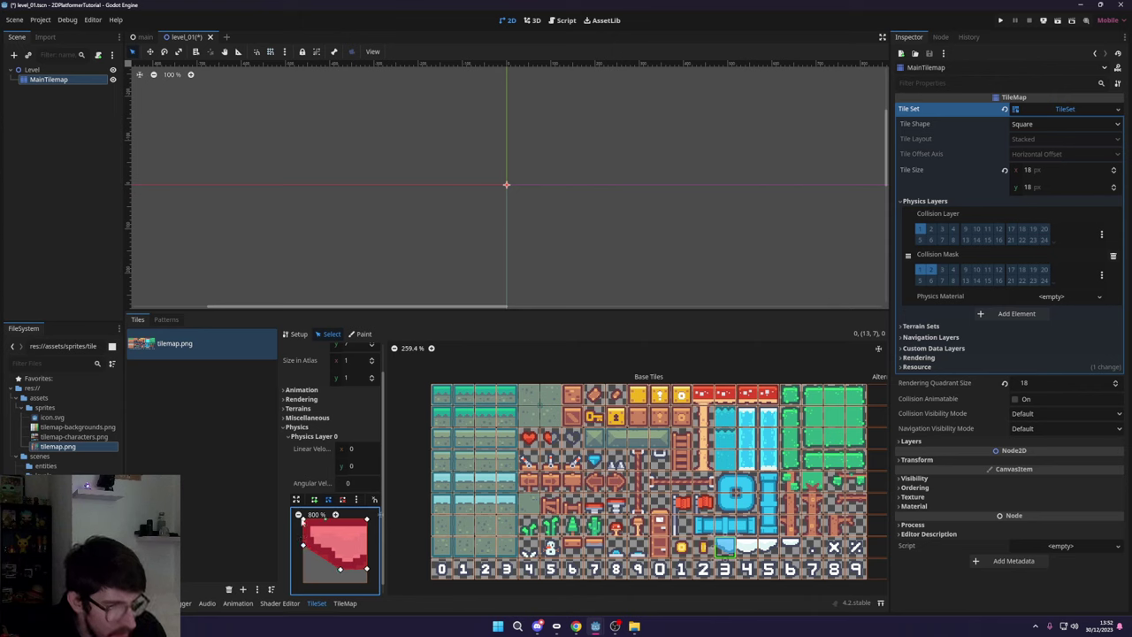
- Give the middle cloud tile a collision polygon with both lower corners raised to the cloud's underside
{"action": "left_click", "coordinate": [747, 546]}
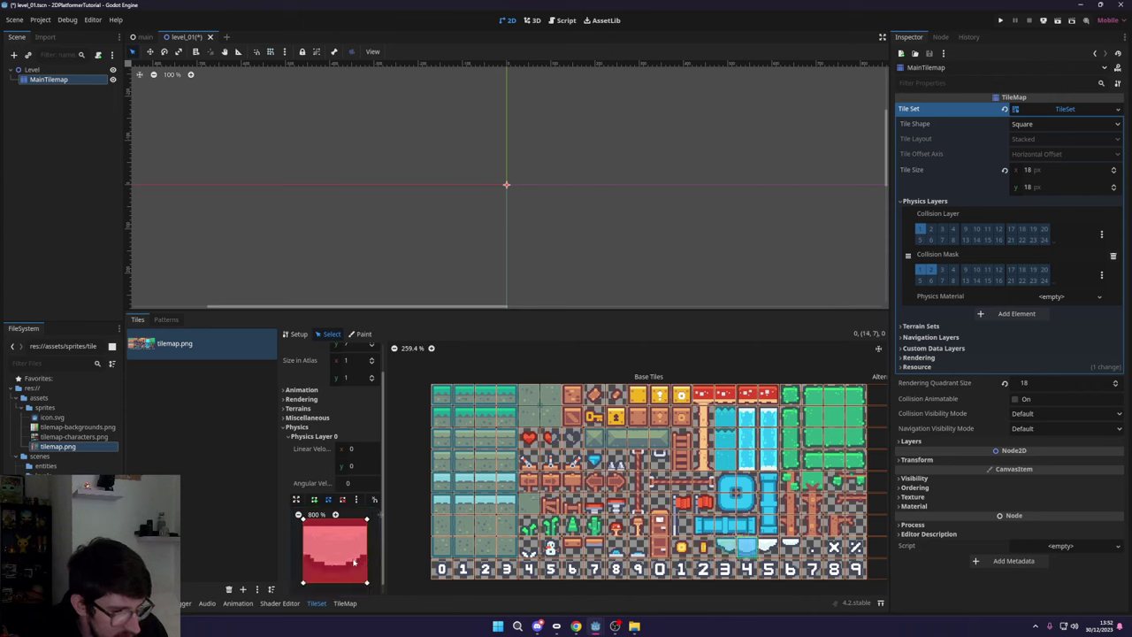
{"action": "left_click_drag", "start_coordinate": [303, 582], "coordinate": [303, 564]}
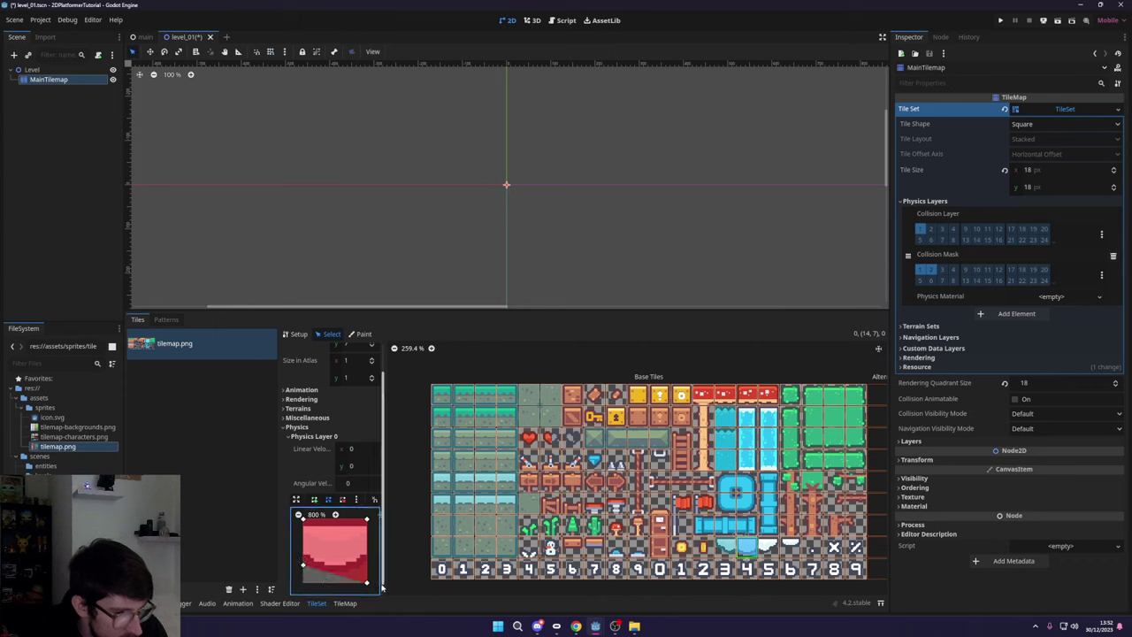
{"action": "left_click_drag", "start_coordinate": [367, 582], "coordinate": [367, 574]}
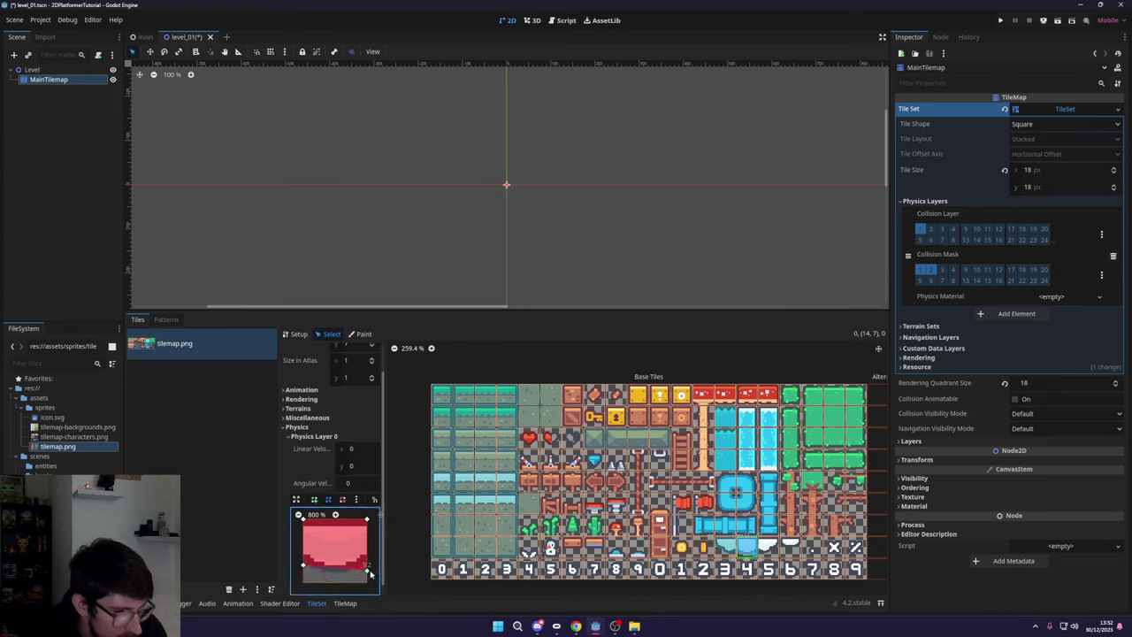
{"action": "left_click_drag", "start_coordinate": [303, 566], "coordinate": [304, 569]}
- Give the right cloud tile a collision polygon fitted to its sloping lower-right outline
{"action": "left_click", "coordinate": [768, 546]}
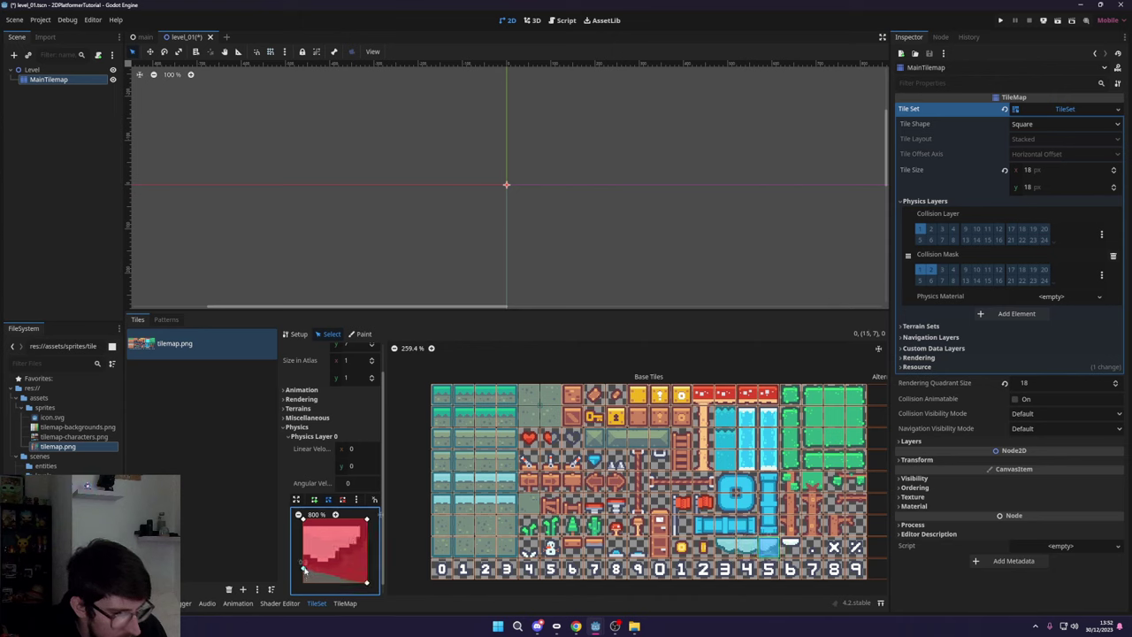
{"action": "left_click_drag", "start_coordinate": [369, 583], "coordinate": [339, 574]}
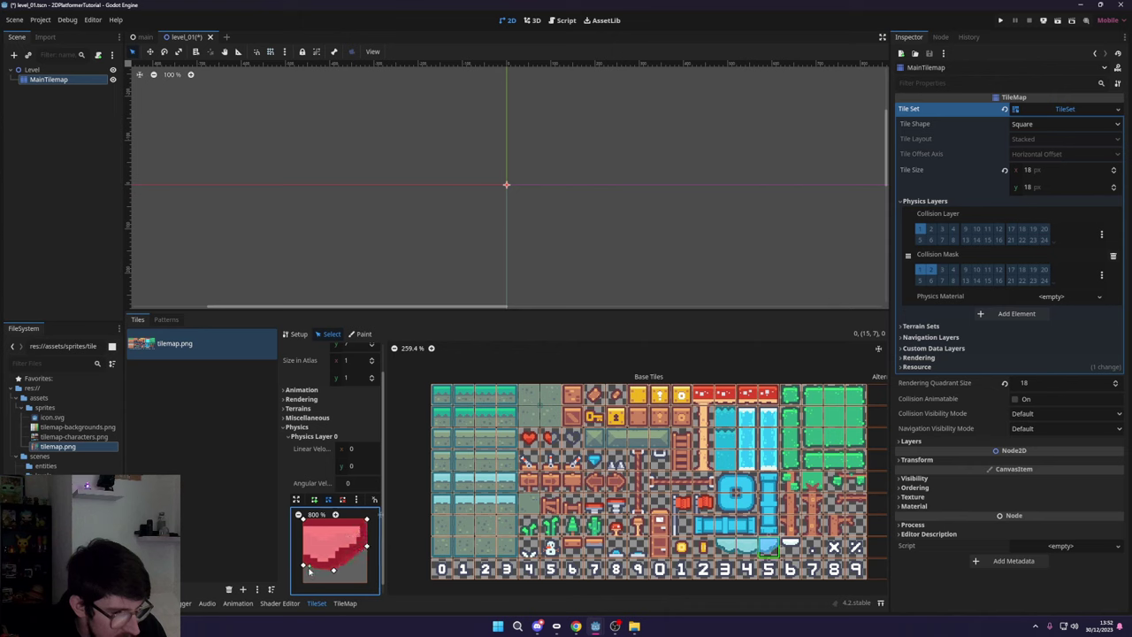
{"action": "left_click_drag", "start_coordinate": [304, 565], "coordinate": [303, 569]}
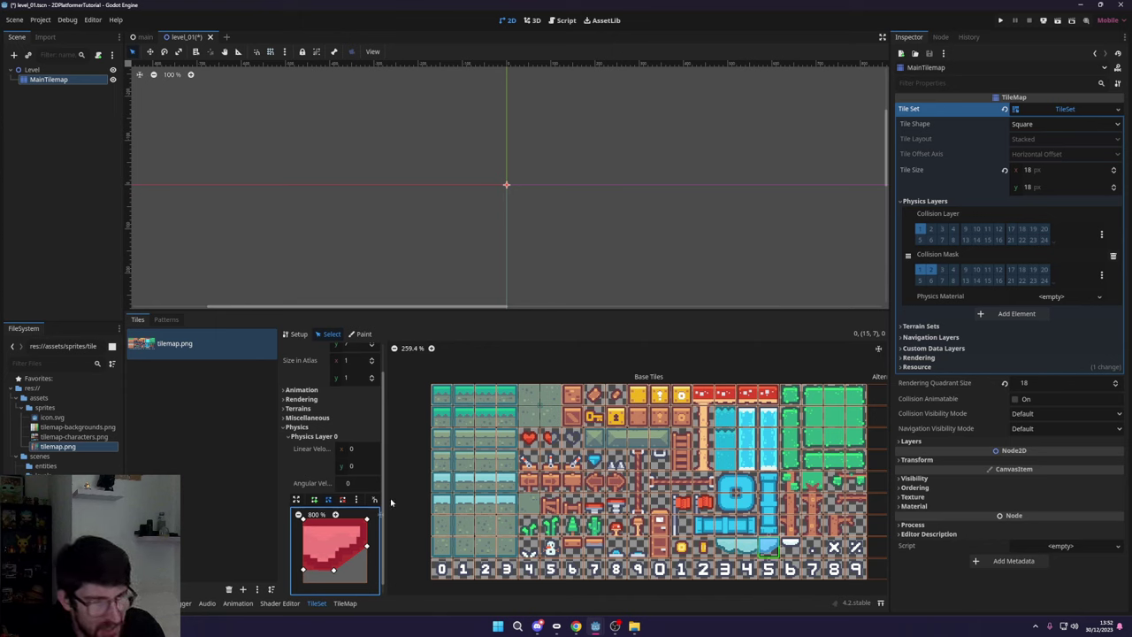
- Give the small single cloud tile beside them a collision polygon covering only the upper half of the tile
{"action": "key", "text": "ctrl+z"}
{"action": "key", "text": "ctrl+z"}
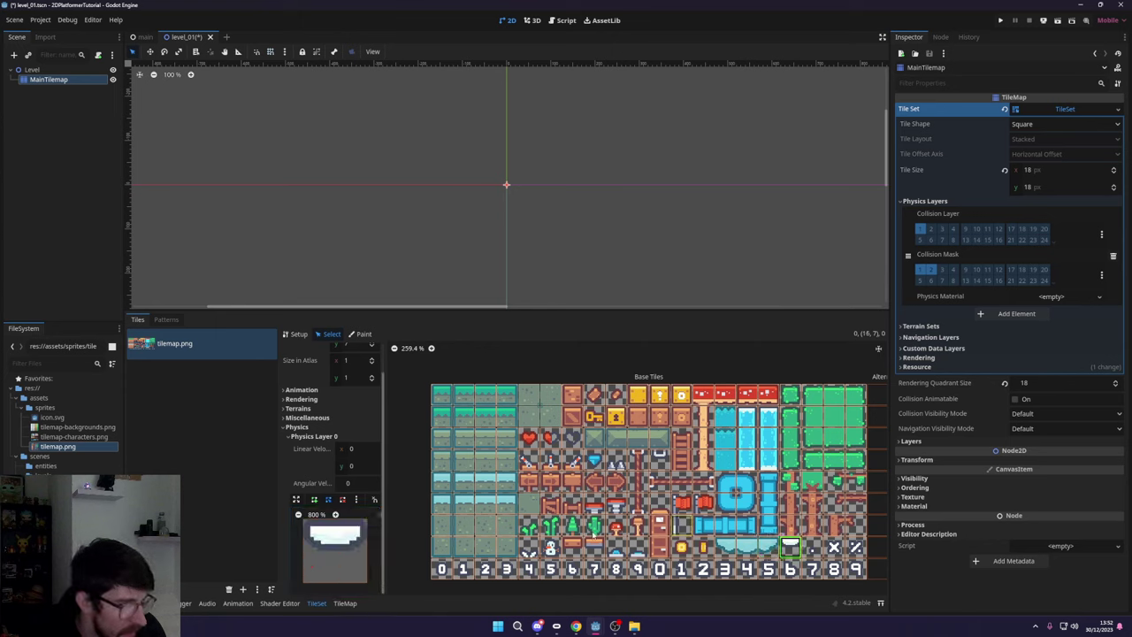
{"action": "left_click_drag", "start_coordinate": [303, 583], "coordinate": [303, 550]}
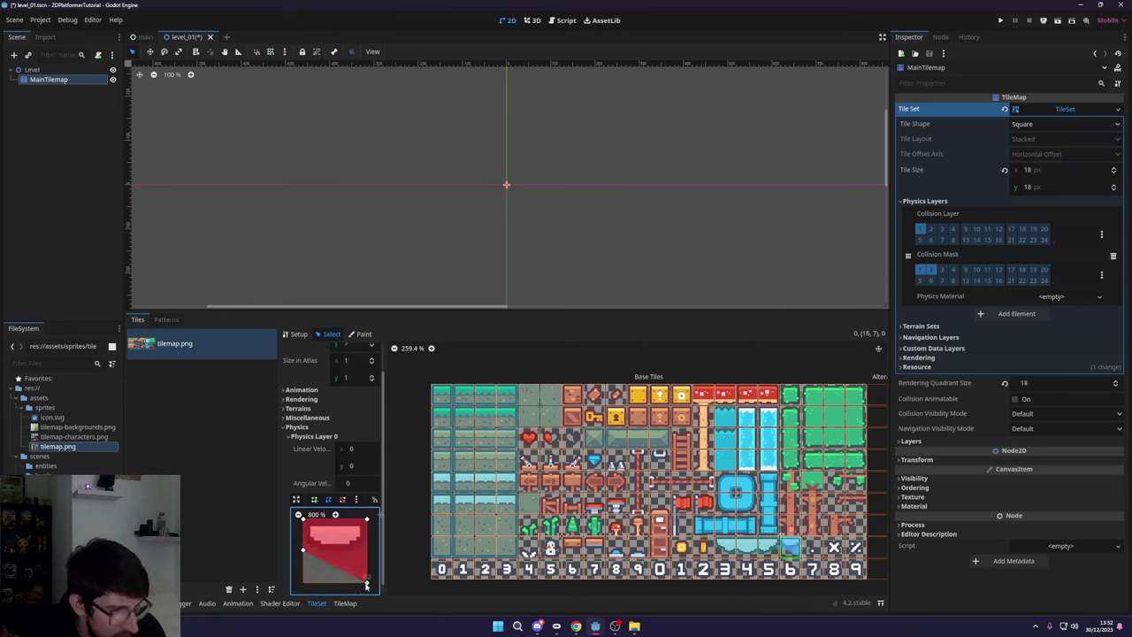
{"action": "left_click_drag", "start_coordinate": [366, 584], "coordinate": [368, 549]}
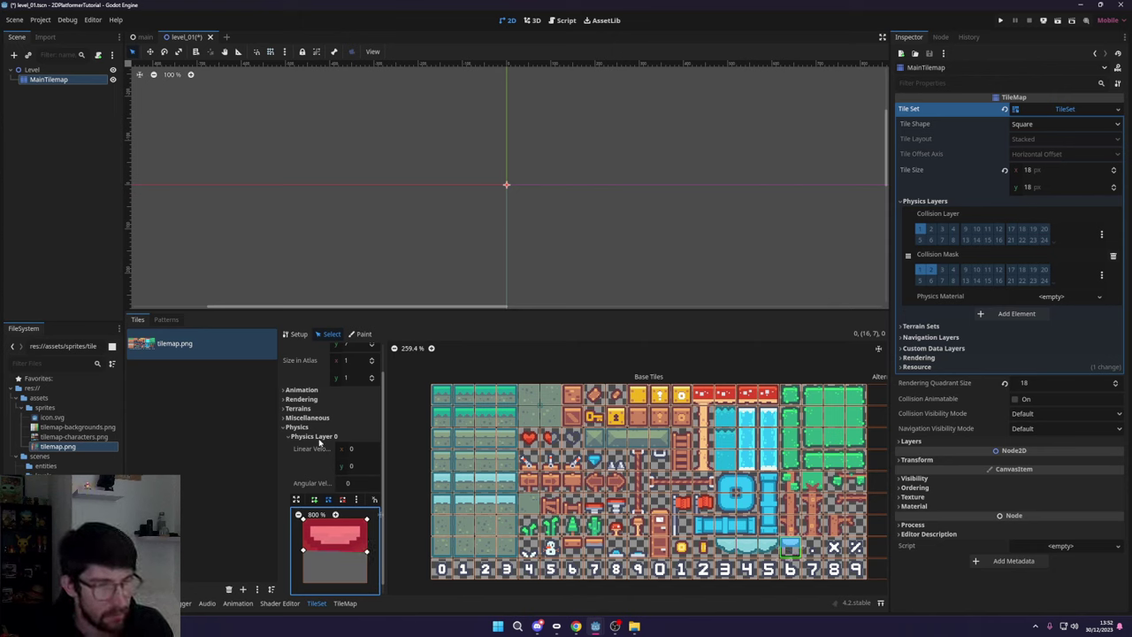
- Paint two adjacent copies of the second row's third grass tile at the origin on the Platforms layer
{"action": "left_click", "coordinate": [339, 605]}
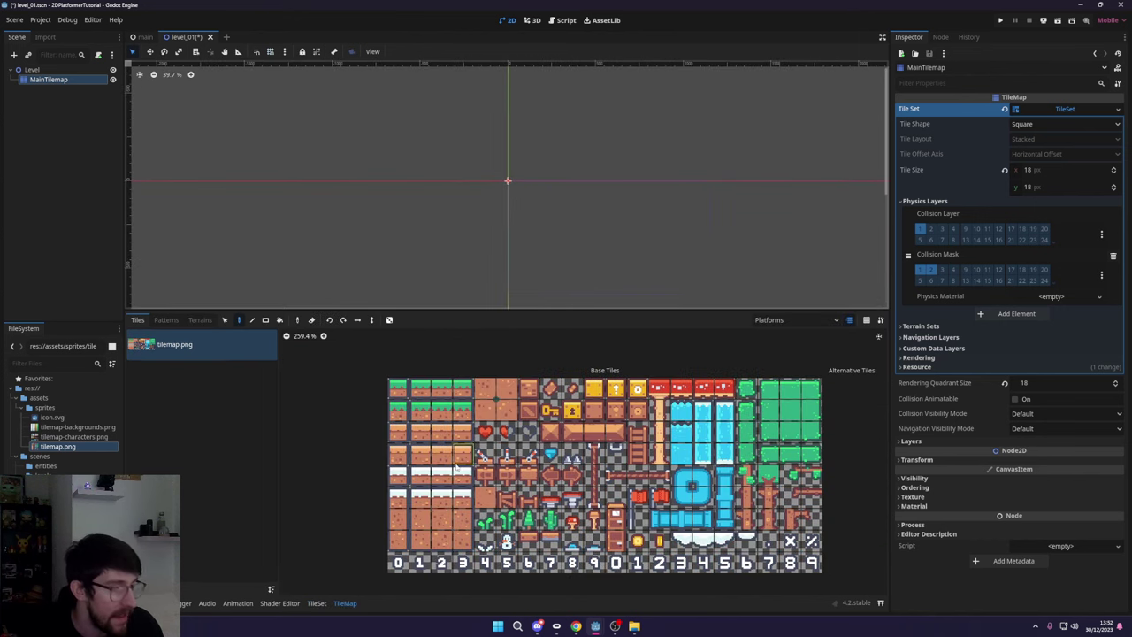
{"action": "scroll", "coordinate": [521, 212], "scroll_direction": "up", "scroll_amount": 5}
{"action": "middle_click_drag", "start_coordinate": [495, 181], "coordinate": [484, 208]}
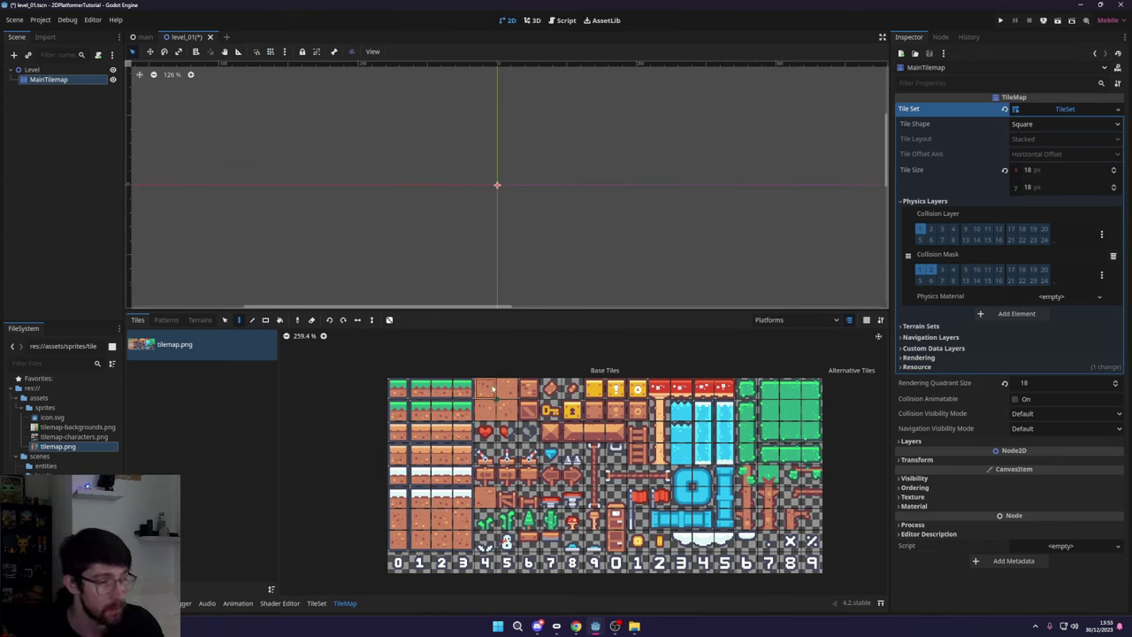
{"action": "left_click", "coordinate": [442, 388]}
{"action": "scroll", "coordinate": [450, 407], "scroll_direction": "up", "scroll_amount": 3}
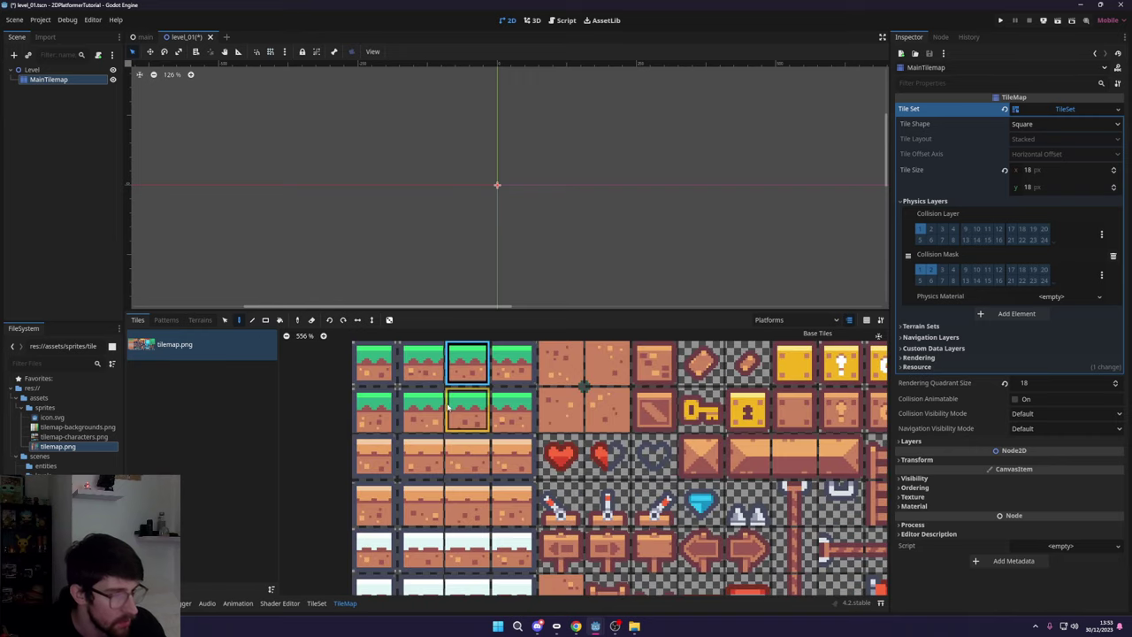
{"action": "left_click", "coordinate": [472, 424]}
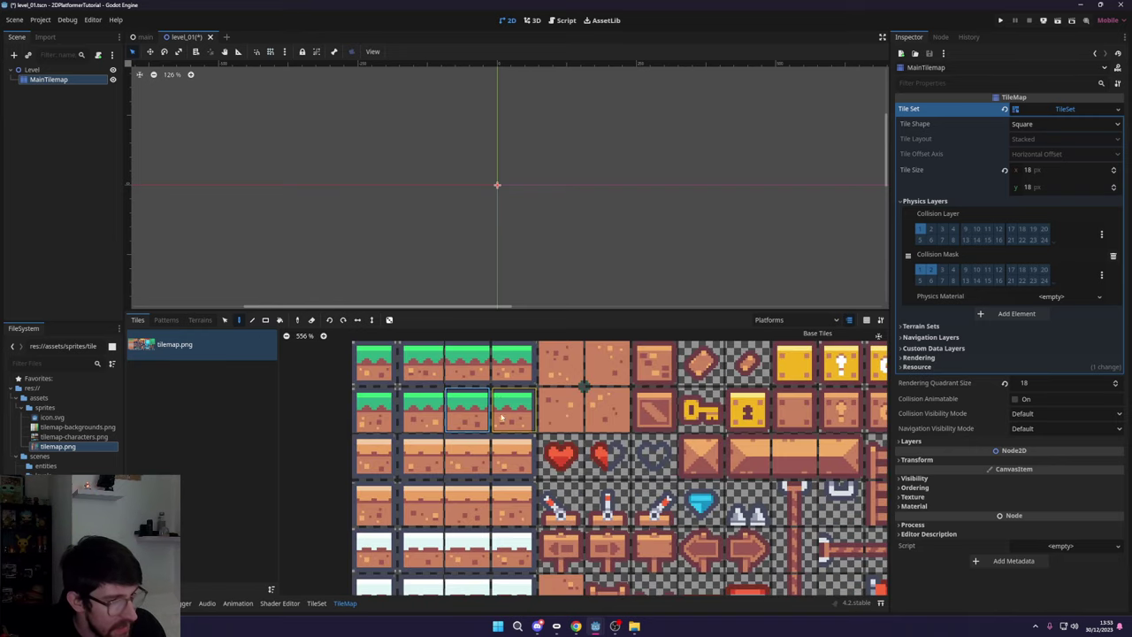
{"action": "scroll", "coordinate": [505, 189], "scroll_direction": "up", "scroll_amount": 3}
{"action": "scroll", "coordinate": [510, 202], "scroll_direction": "up", "scroll_amount": 1}
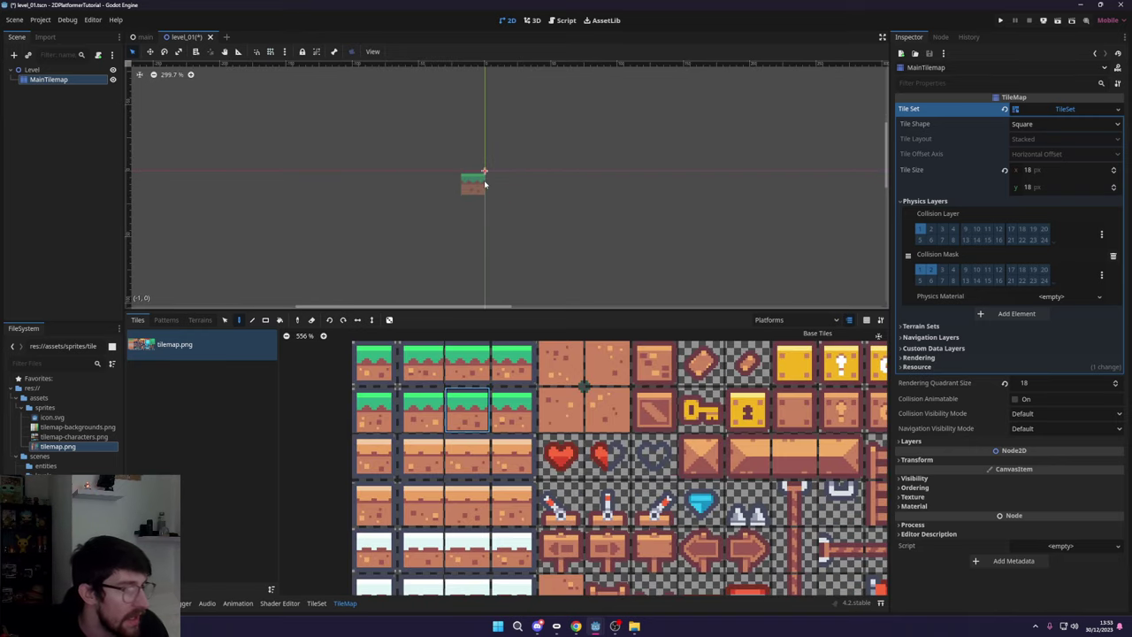
{"action": "left_click", "coordinate": [483, 184]}
{"action": "scroll", "coordinate": [494, 202], "scroll_direction": "up", "scroll_amount": 2}
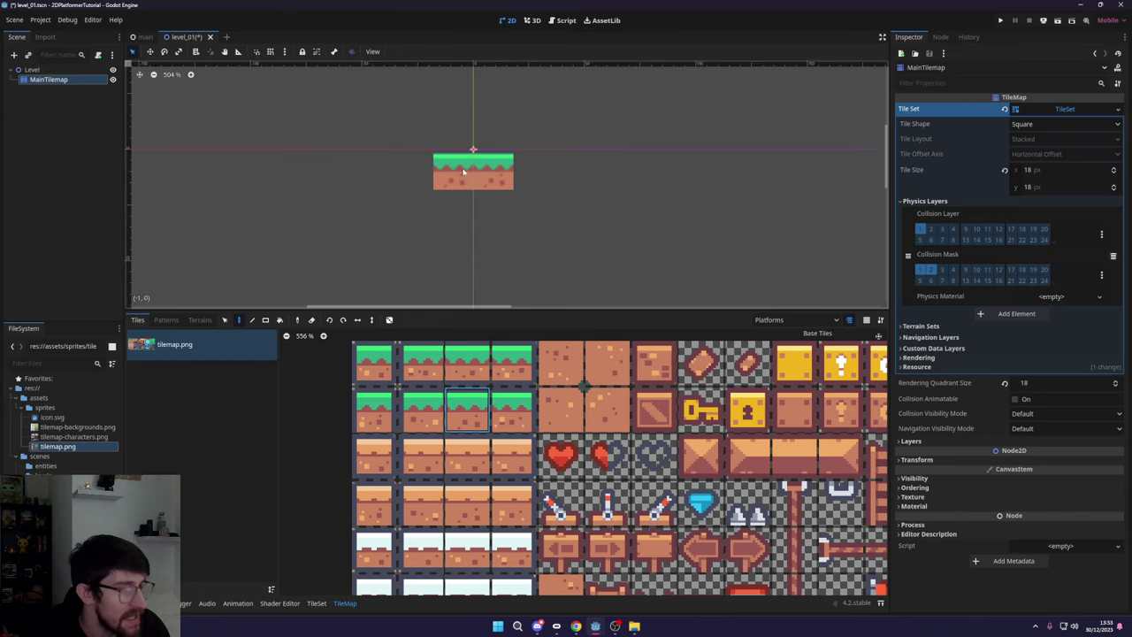
- Set MainTilemap's scale to 2 on both axes
{"action": "scroll", "coordinate": [518, 209], "scroll_direction": "down", "scroll_amount": 3}
{"action": "scroll", "coordinate": [491, 203], "scroll_direction": "up", "scroll_amount": 5}
{"action": "scroll", "coordinate": [491, 202], "scroll_direction": "up", "scroll_amount": 3}
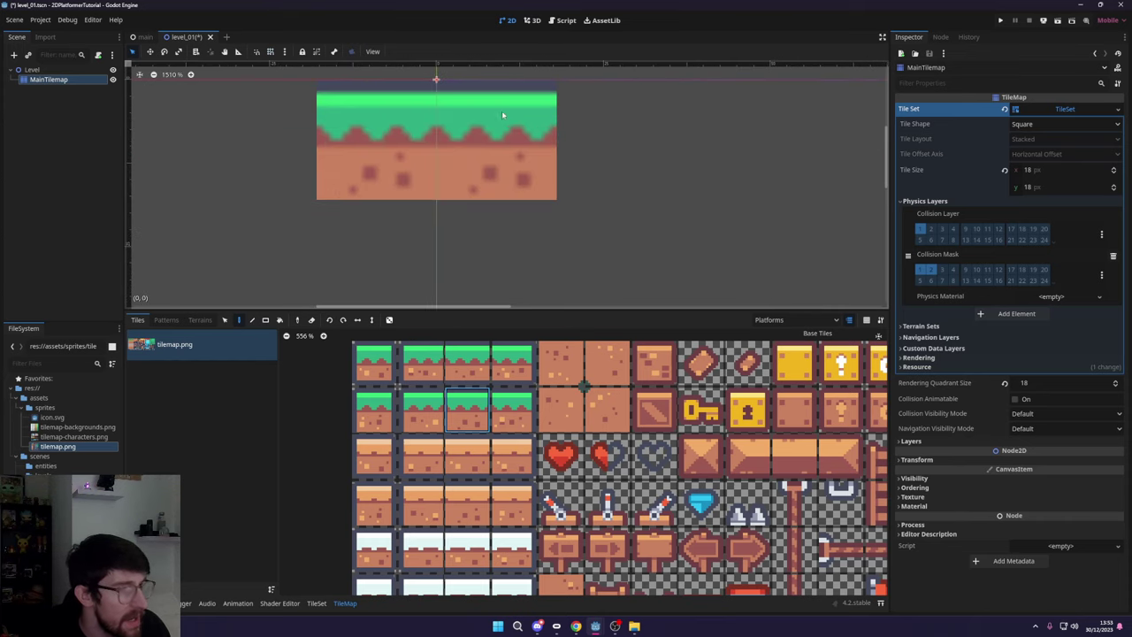
{"action": "scroll", "coordinate": [475, 130], "scroll_direction": "down", "scroll_amount": 11}
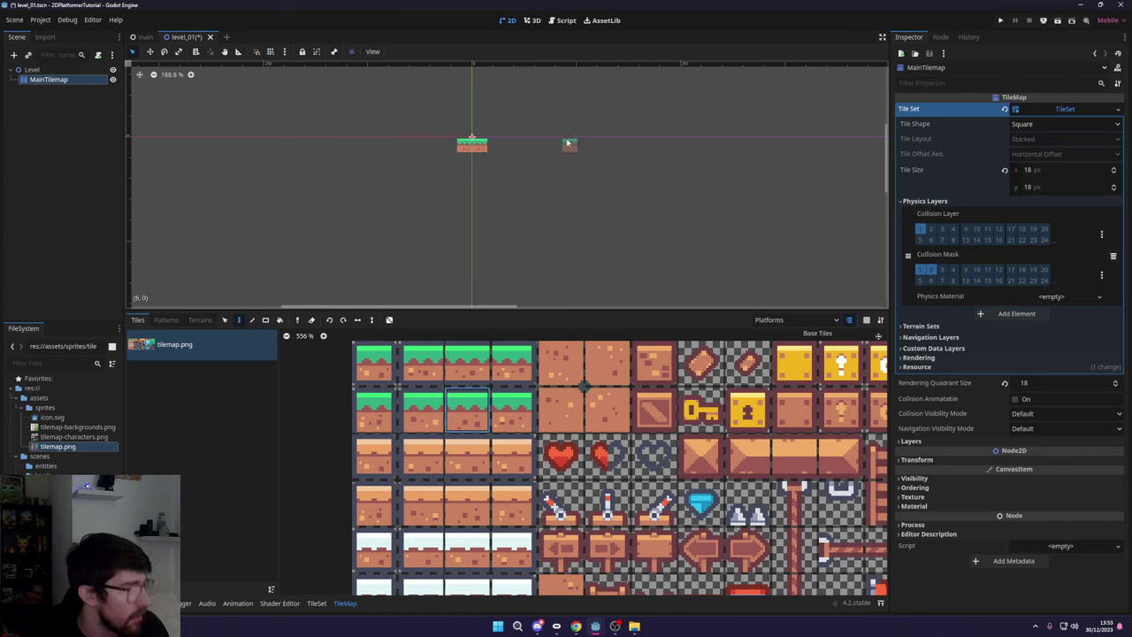
{"action": "scroll", "coordinate": [563, 181], "scroll_direction": "down", "scroll_amount": 2}
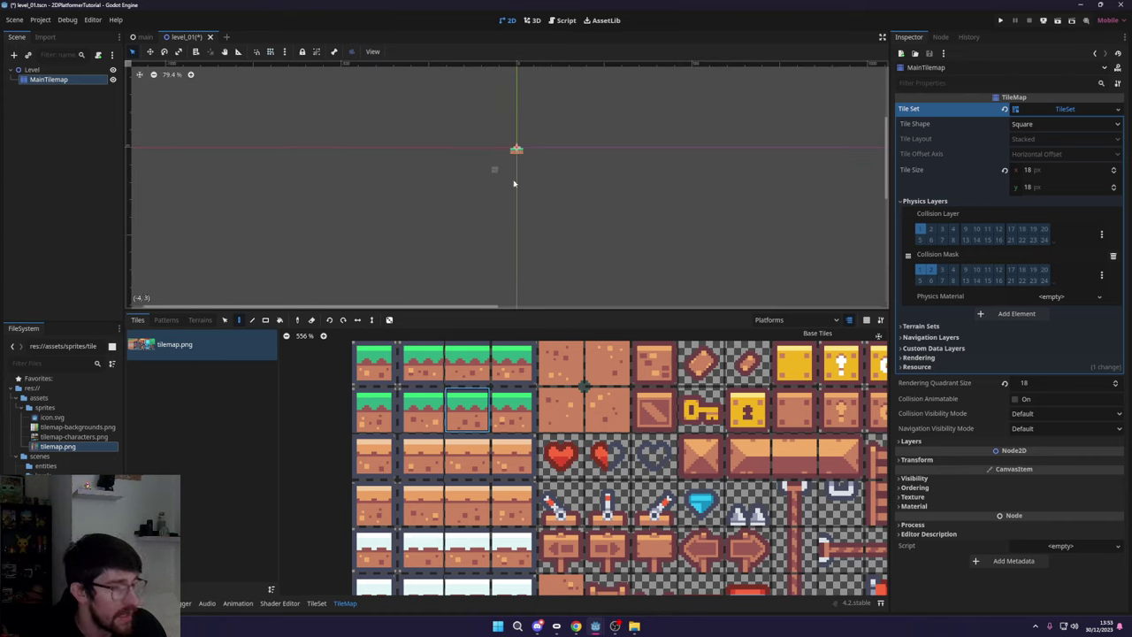
{"action": "left_click", "coordinate": [916, 459]}
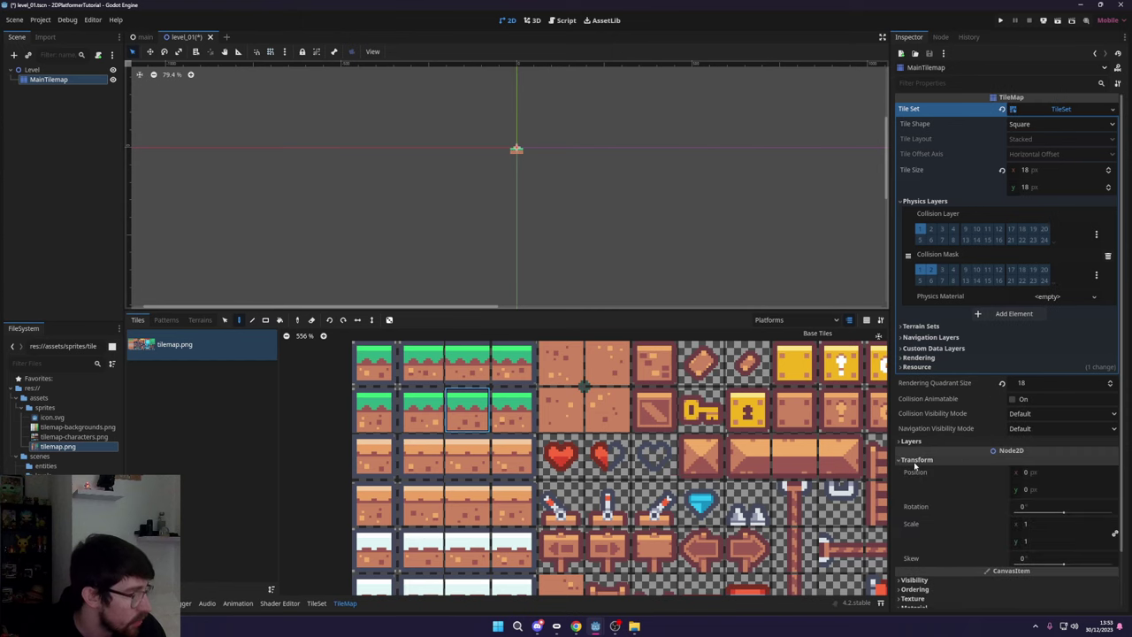
{"action": "left_click", "coordinate": [1034, 523]}
{"action": "type", "text": "2"}
{"action": "key", "text": "Return"}
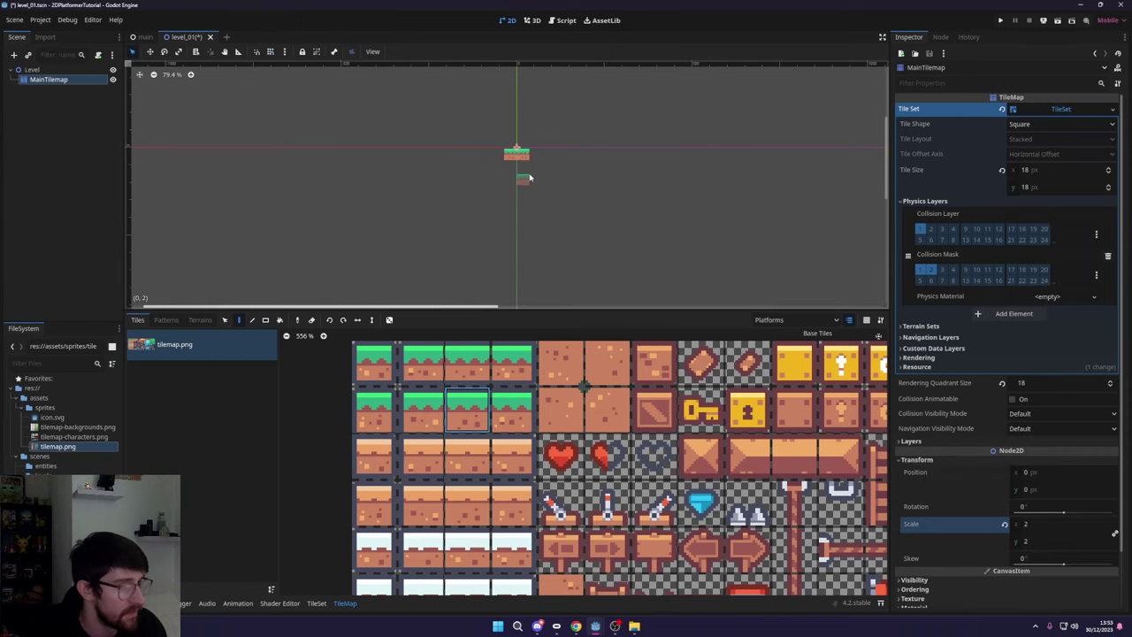
{"action": "scroll", "coordinate": [492, 156], "scroll_direction": "up", "scroll_amount": 4}
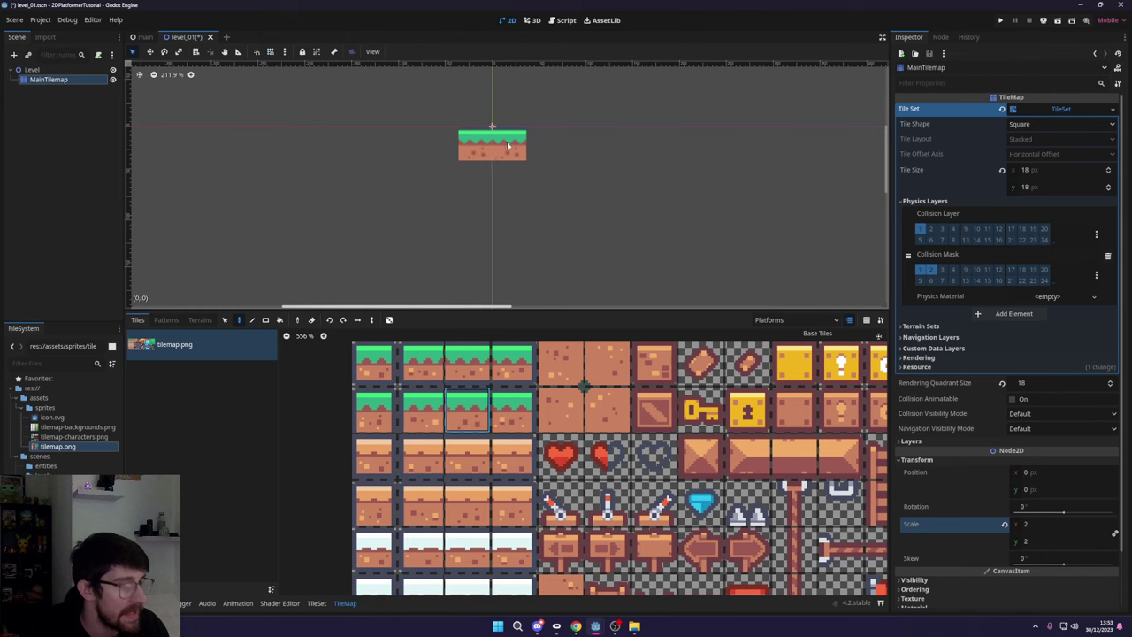
- Set the project's default canvas texture filter to Nearest in the rendering texture settings
{"action": "scroll", "coordinate": [508, 146], "scroll_direction": "down", "scroll_amount": 4}
{"action": "left_click", "coordinate": [41, 23]}
{"action": "left_click", "coordinate": [55, 37]}
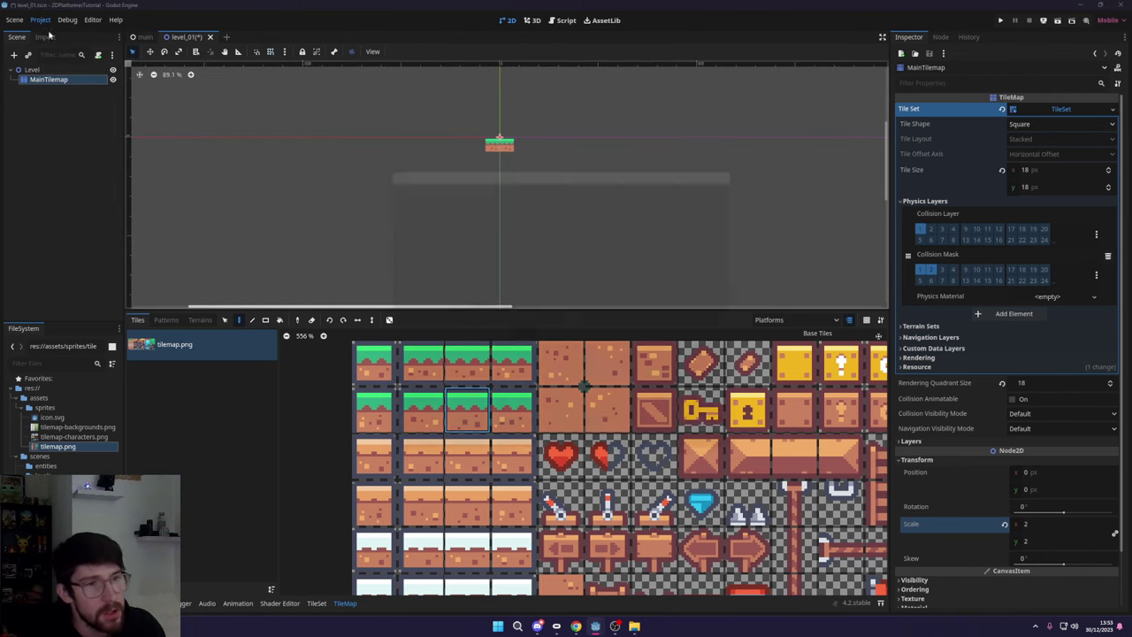
{"action": "scroll", "coordinate": [413, 310], "scroll_direction": "up", "scroll_amount": 5}
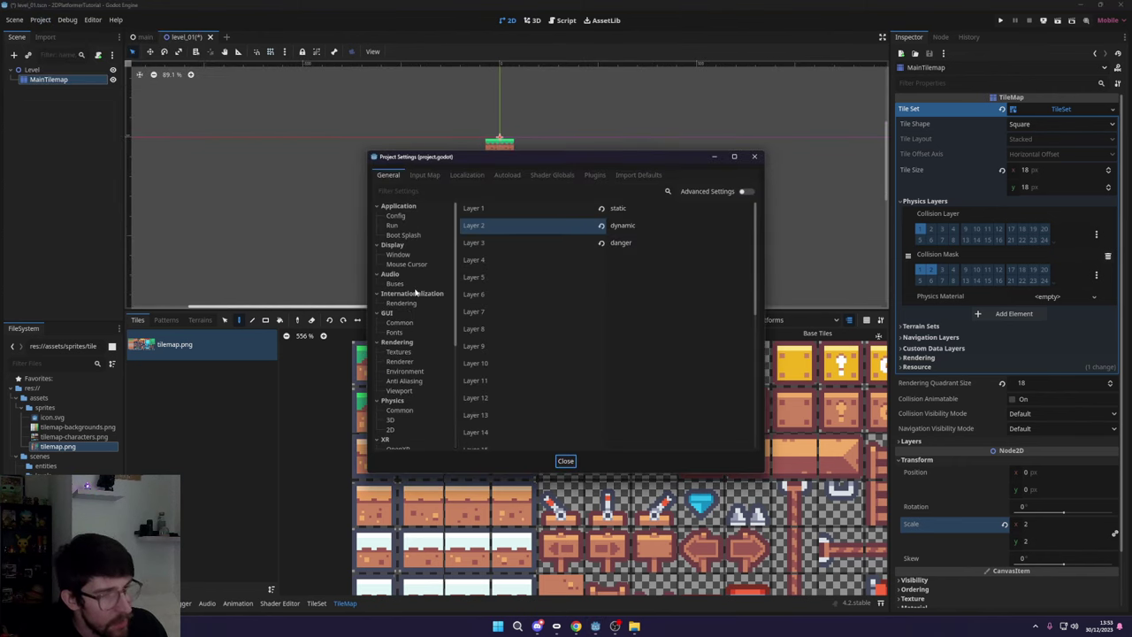
{"action": "left_click", "coordinate": [399, 361]}
{"action": "left_click", "coordinate": [387, 348]}
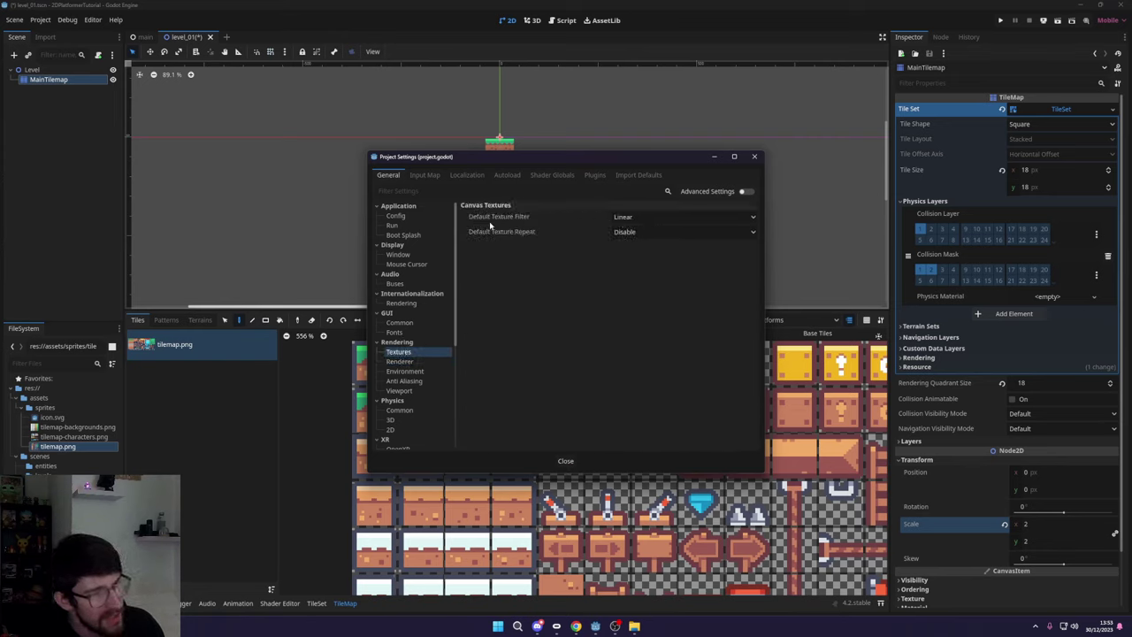
{"action": "left_click", "coordinate": [665, 218]}
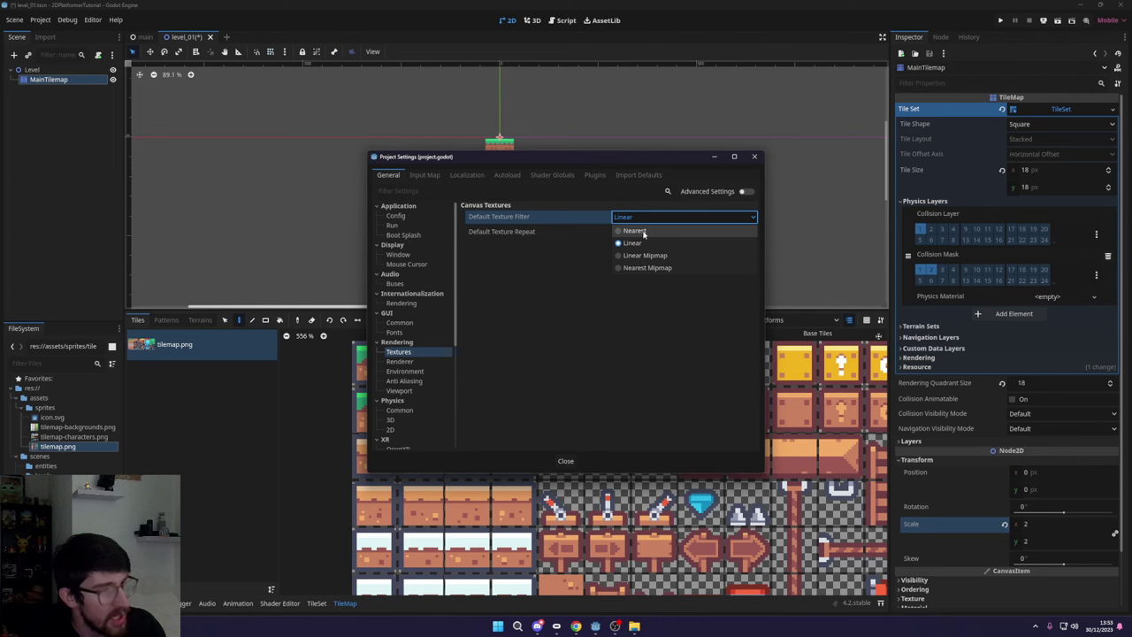
{"action": "left_click", "coordinate": [635, 231]}
{"action": "left_click", "coordinate": [754, 157]}
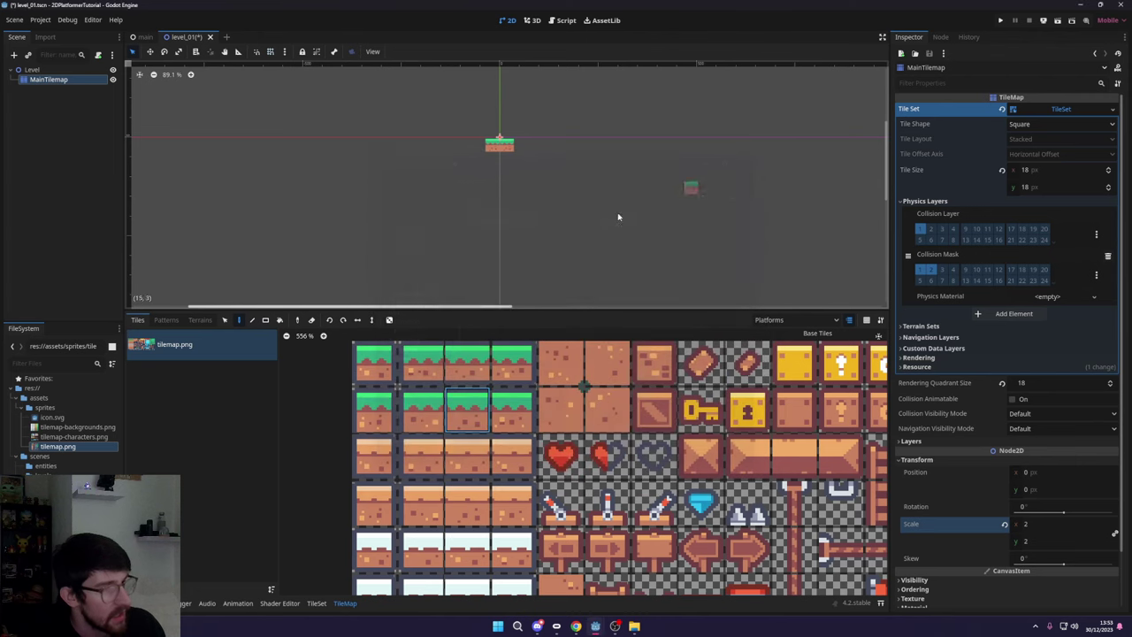
- Place a trial grass tile at cell (2, 0) beside the two painted tiles and erase it again
{"action": "scroll", "coordinate": [504, 146], "scroll_direction": "up", "scroll_amount": 10}
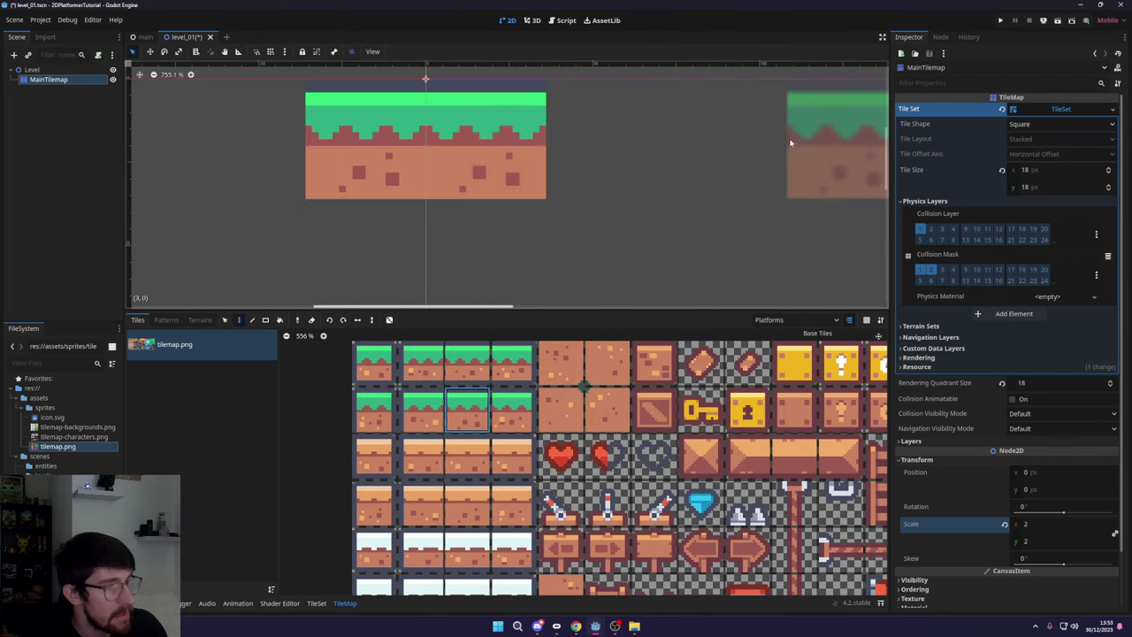
{"action": "left_click", "coordinate": [741, 129]}
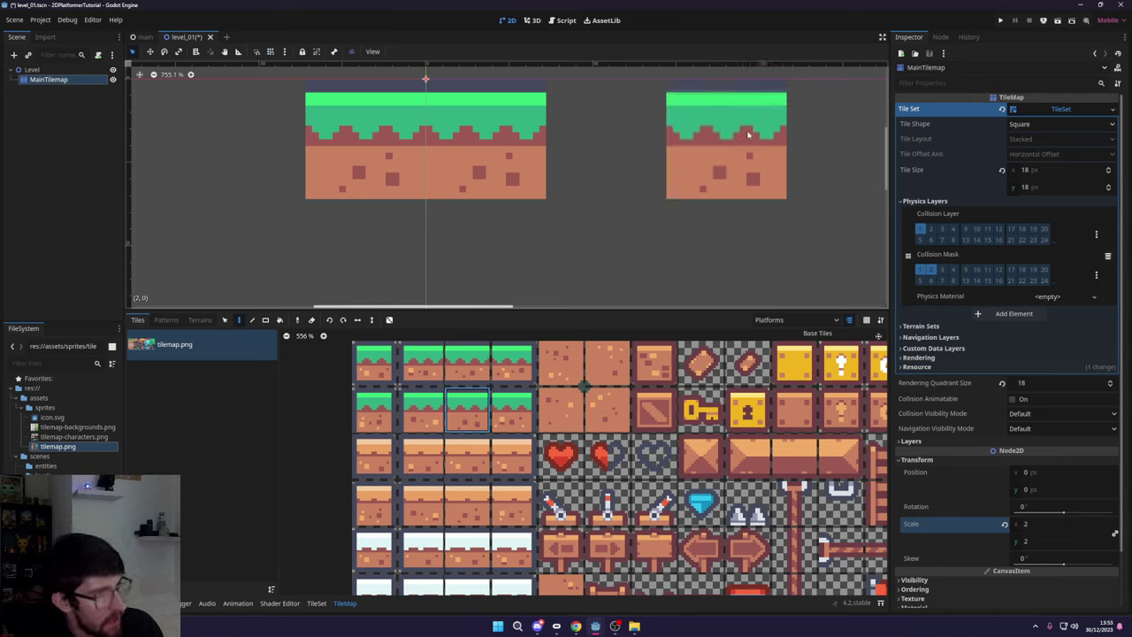
{"action": "right_click", "coordinate": [698, 155]}
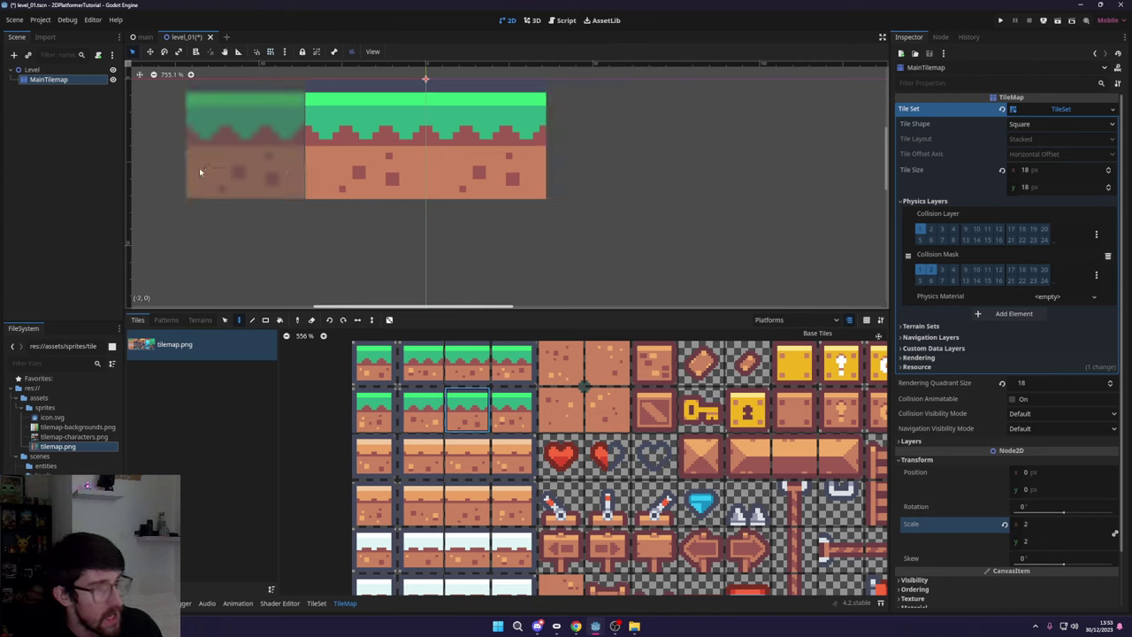
{"action": "scroll", "coordinate": [577, 192], "scroll_direction": "down", "scroll_amount": 3}
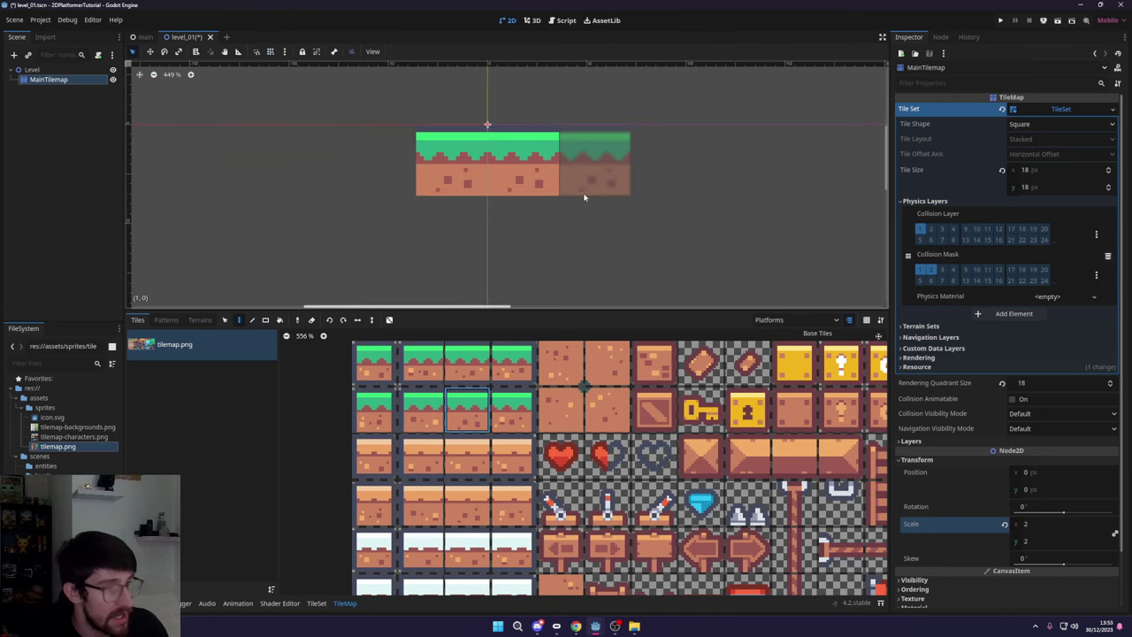
{"action": "scroll", "coordinate": [665, 195], "scroll_direction": "down", "scroll_amount": 2}
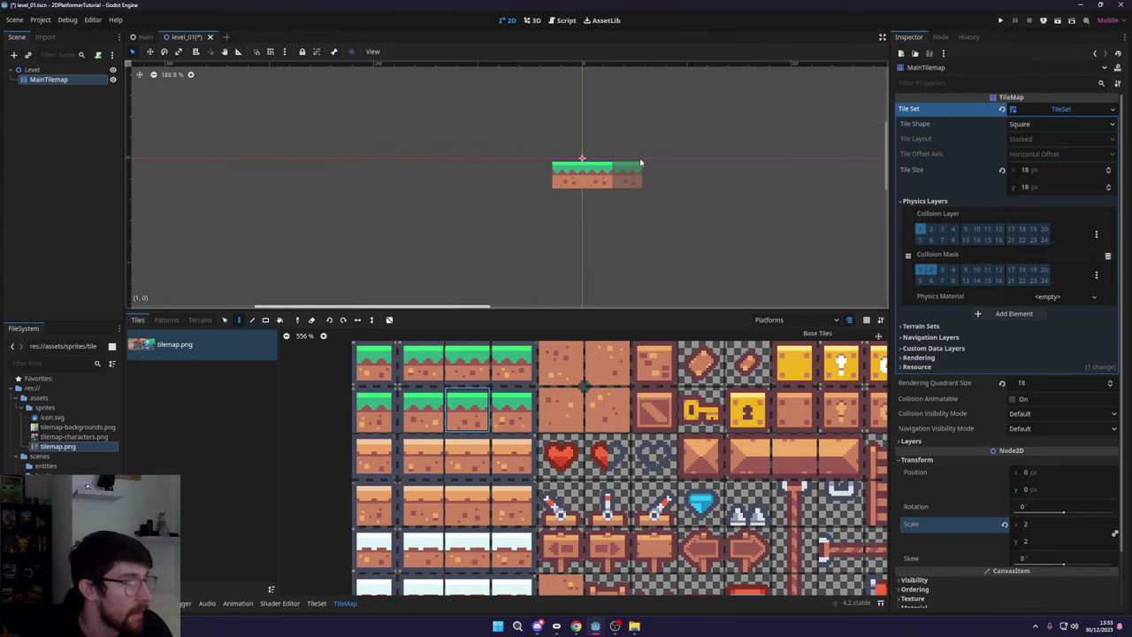
{"action": "scroll", "coordinate": [639, 181], "scroll_direction": "down", "scroll_amount": 10}
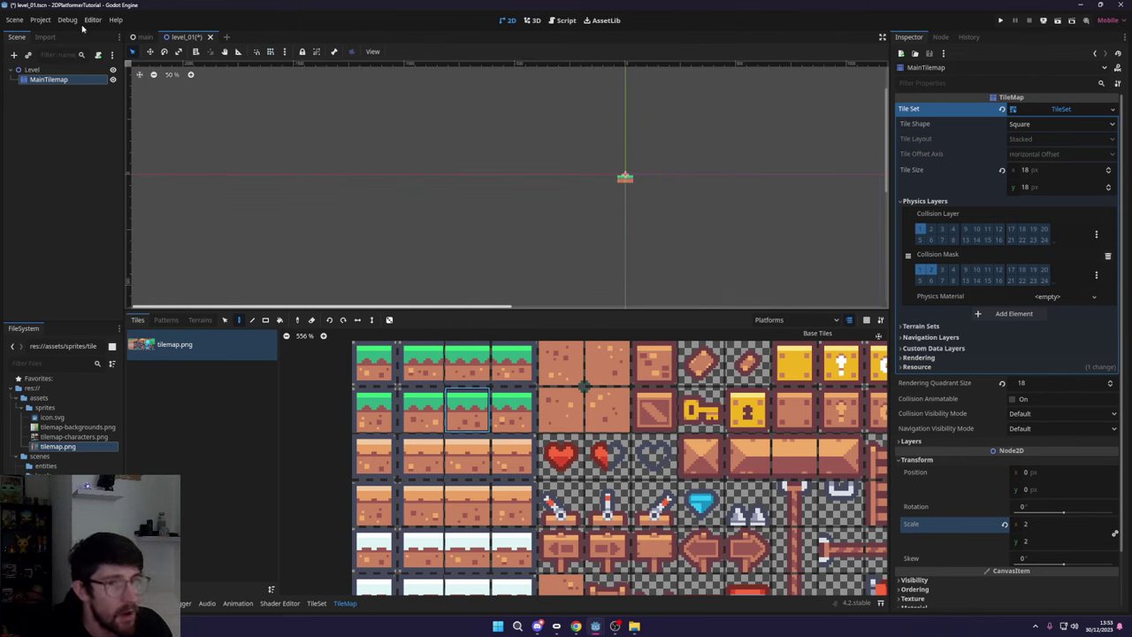
- Set the project's display window viewport to 640 wide and 360 high
{"action": "left_click", "coordinate": [40, 19]}
{"action": "left_click", "coordinate": [62, 34]}
{"action": "left_click", "coordinate": [398, 255]}
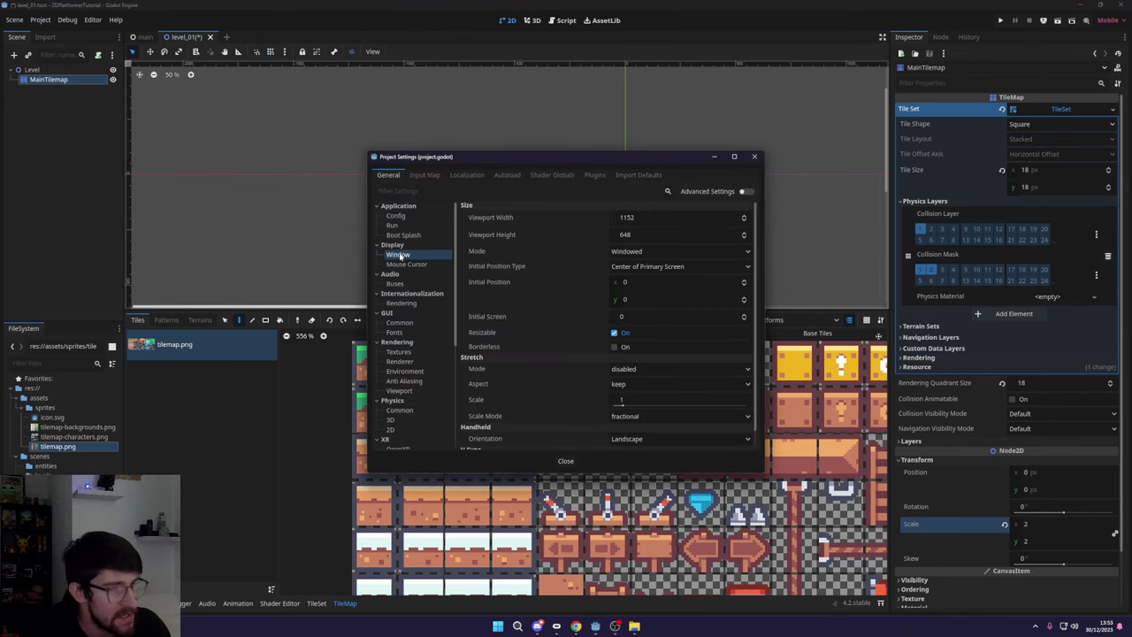
{"action": "left_click", "coordinate": [625, 220]}
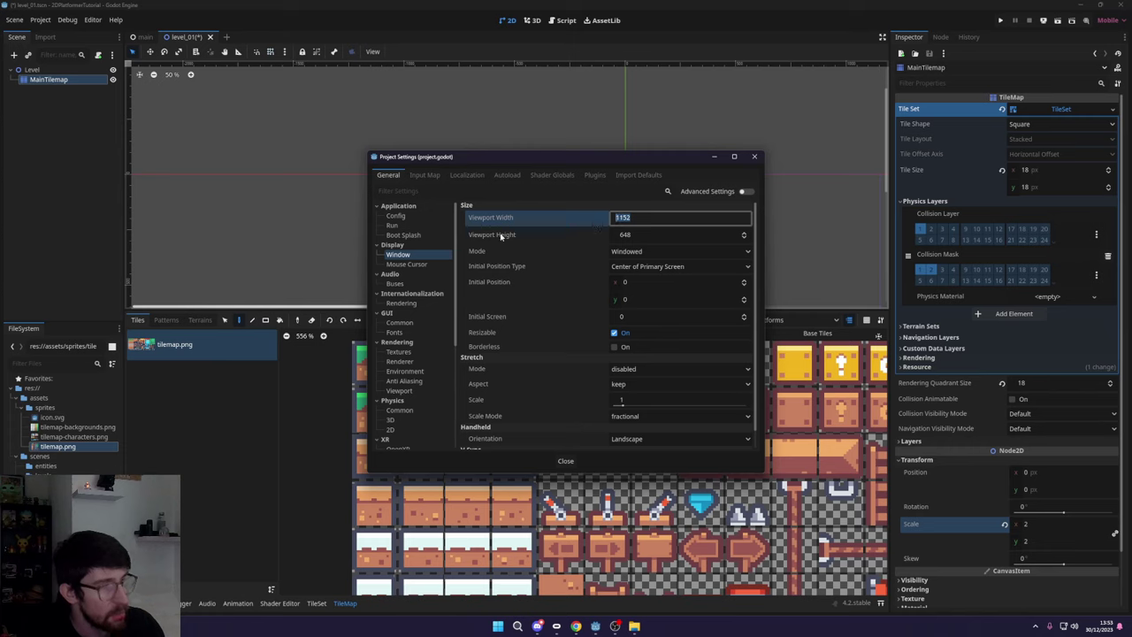
{"action": "left_click", "coordinate": [616, 233]}
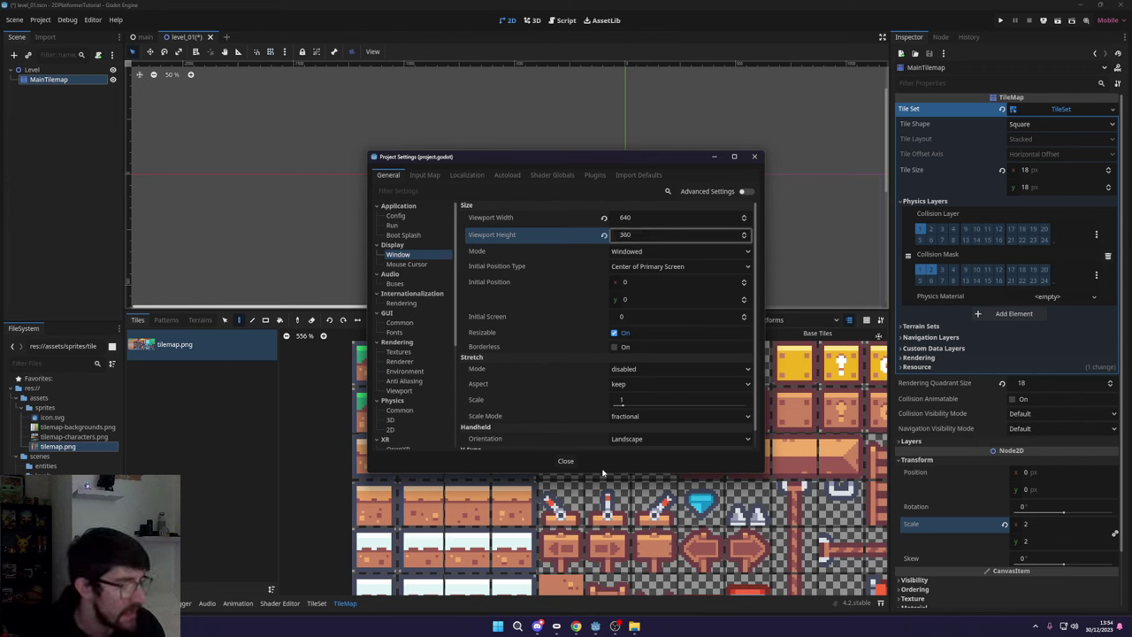
{"action": "left_click", "coordinate": [565, 460]}
- Run the current level scene to check how large the tiles look in the game window, and close the game
{"action": "scroll", "coordinate": [712, 230], "scroll_direction": "up", "scroll_amount": 1}
{"action": "scroll", "coordinate": [589, 245], "scroll_direction": "right", "scroll_amount": 5}
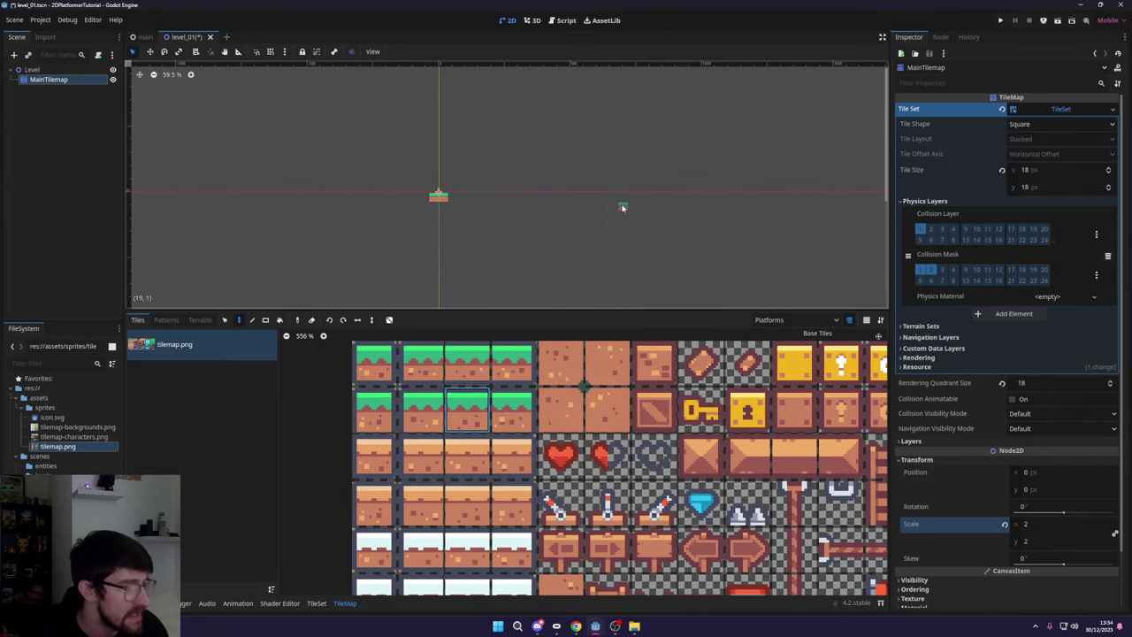
{"action": "scroll", "coordinate": [549, 217], "scroll_direction": "down", "scroll_amount": 2}
{"action": "scroll", "coordinate": [549, 217], "scroll_direction": "right", "scroll_amount": 3}
{"action": "scroll", "coordinate": [442, 230], "scroll_direction": "up", "scroll_amount": 2}
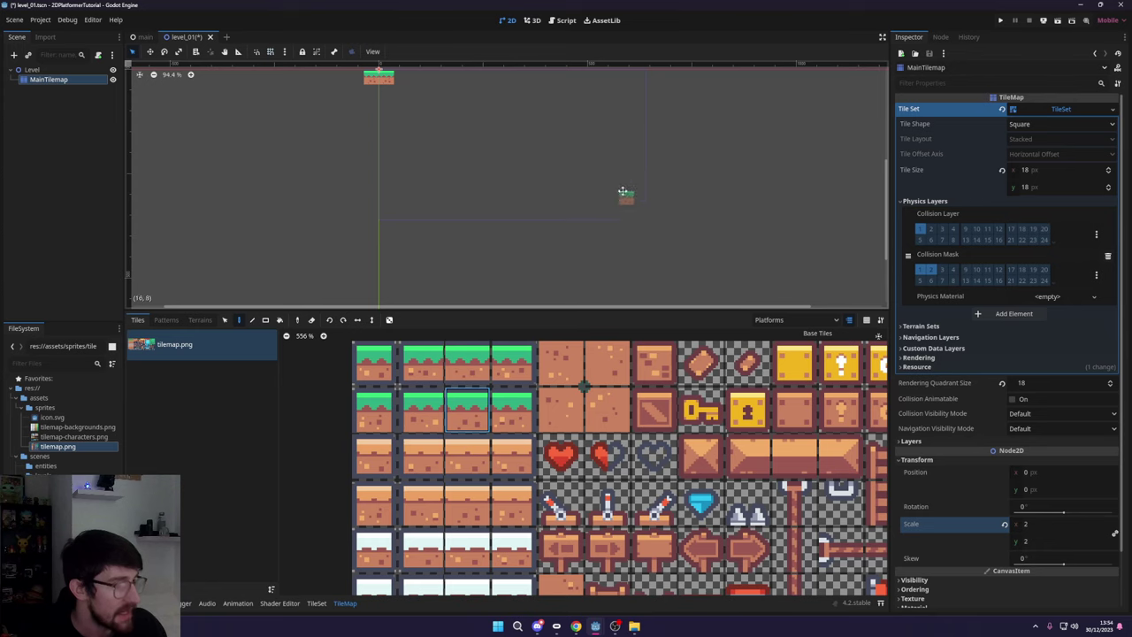
{"action": "scroll", "coordinate": [622, 191], "scroll_direction": "up", "scroll_amount": 2}
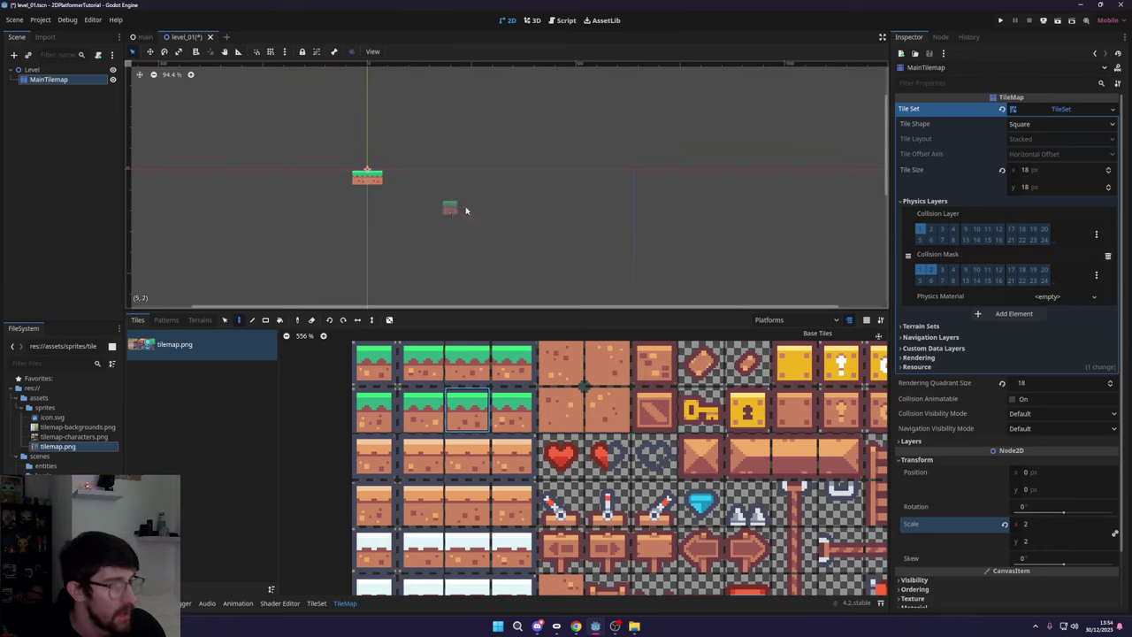
{"action": "left_click", "coordinate": [1058, 25]}
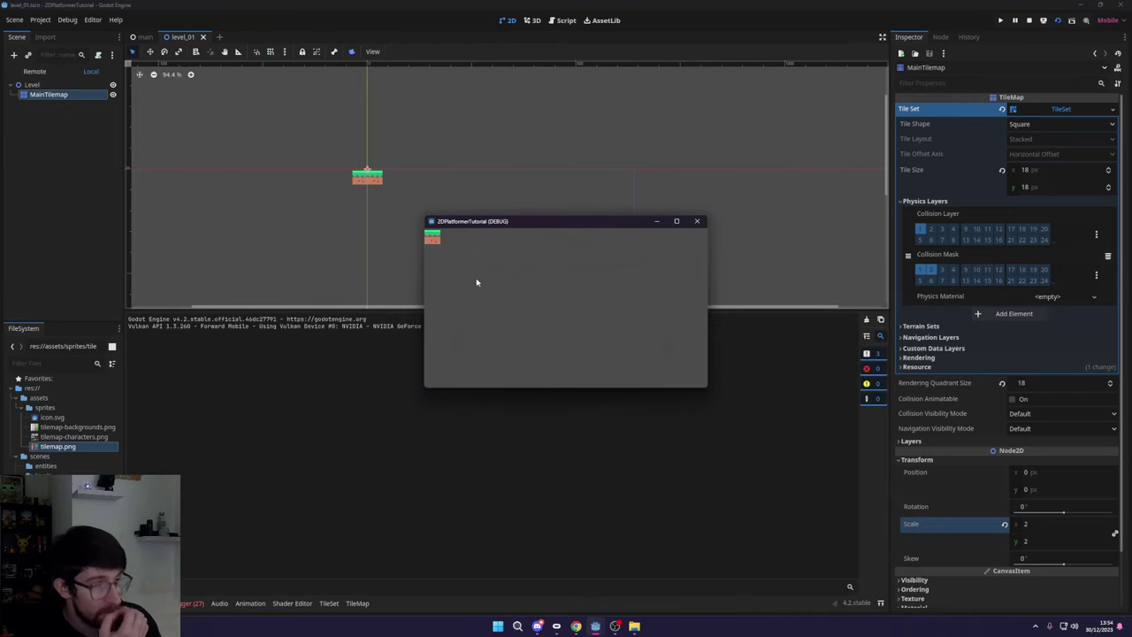
{"action": "left_click", "coordinate": [697, 221]}
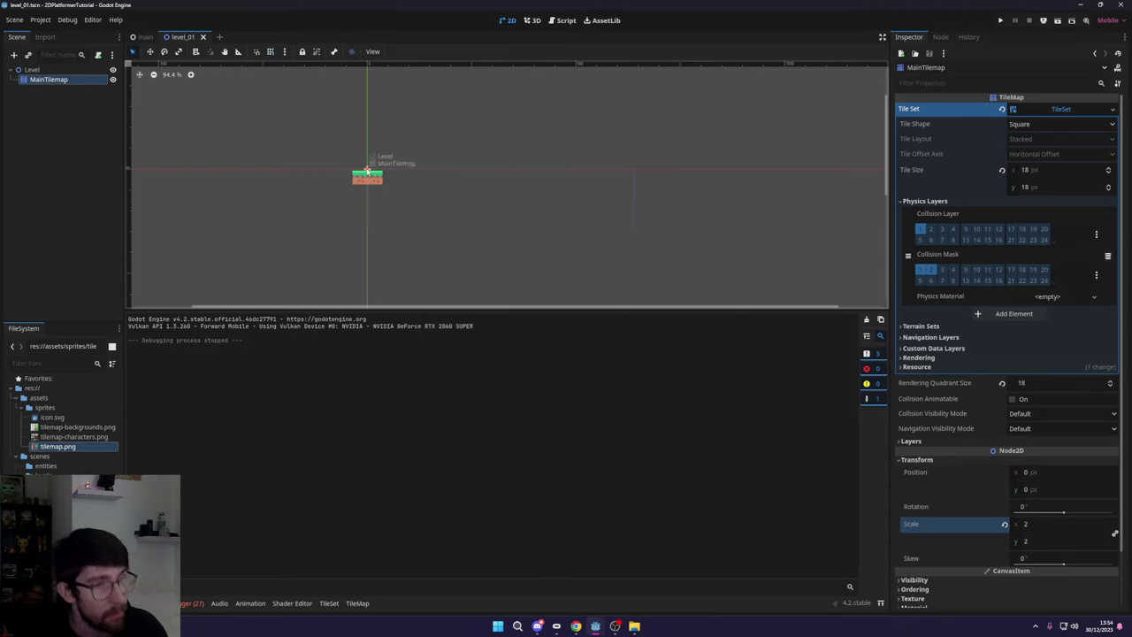
{"action": "scroll", "coordinate": [543, 198], "scroll_direction": "down", "scroll_amount": 2}
{"action": "scroll", "coordinate": [411, 170], "scroll_direction": "up", "scroll_amount": 6}
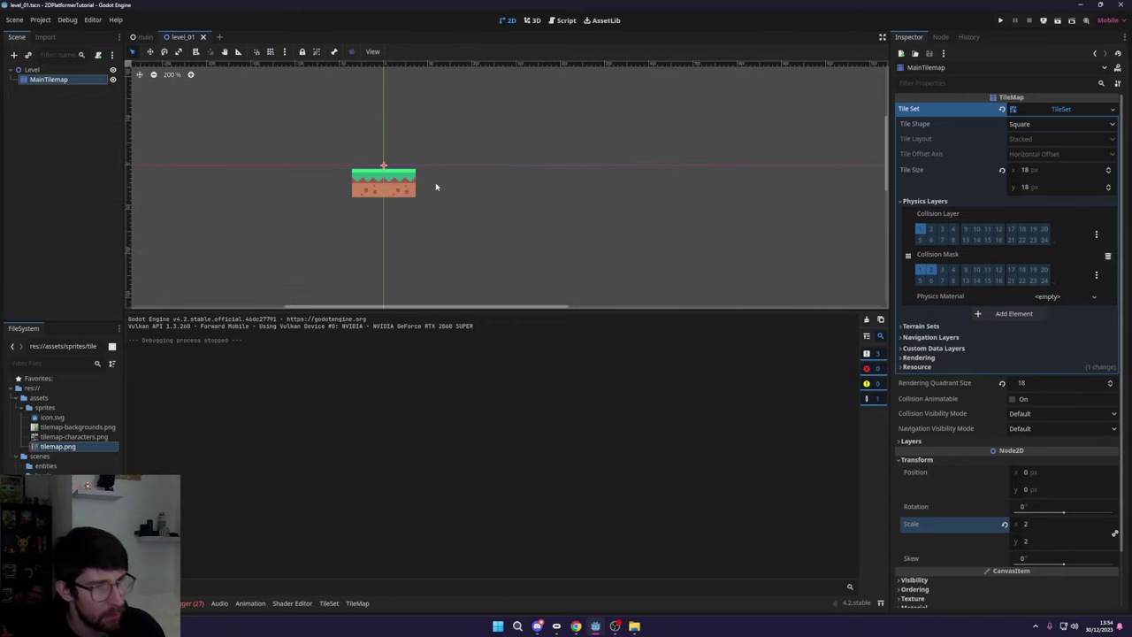
{"action": "scroll", "coordinate": [428, 182], "scroll_direction": "down", "scroll_amount": 4}
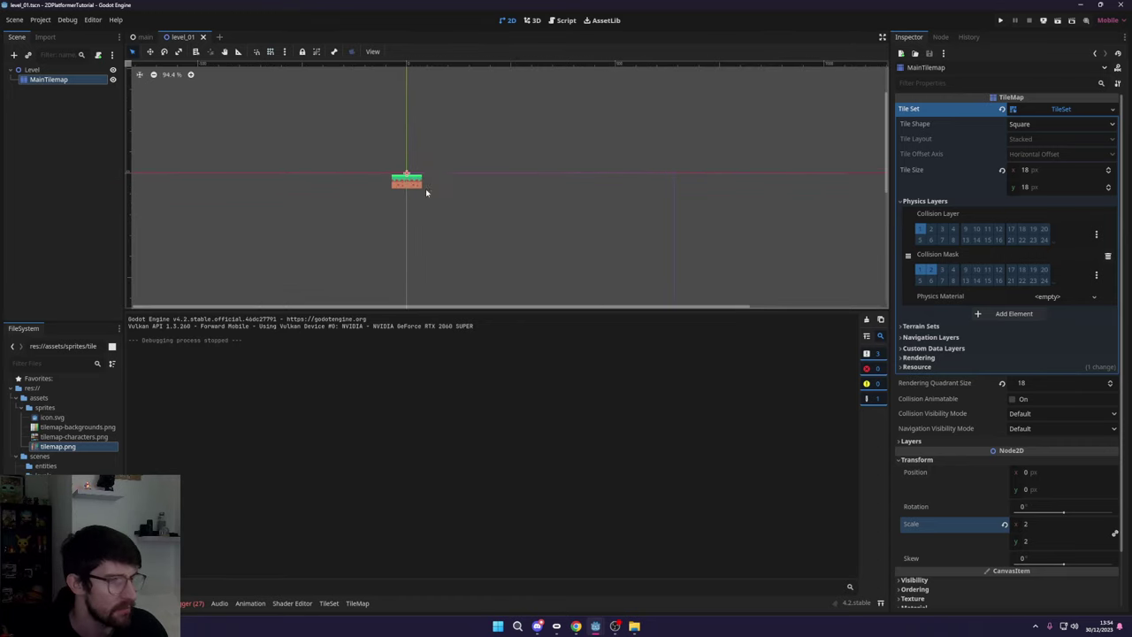
{"action": "scroll", "coordinate": [423, 188], "scroll_direction": "up", "scroll_amount": 6}
{"action": "scroll", "coordinate": [366, 151], "scroll_direction": "down", "scroll_amount": 7}
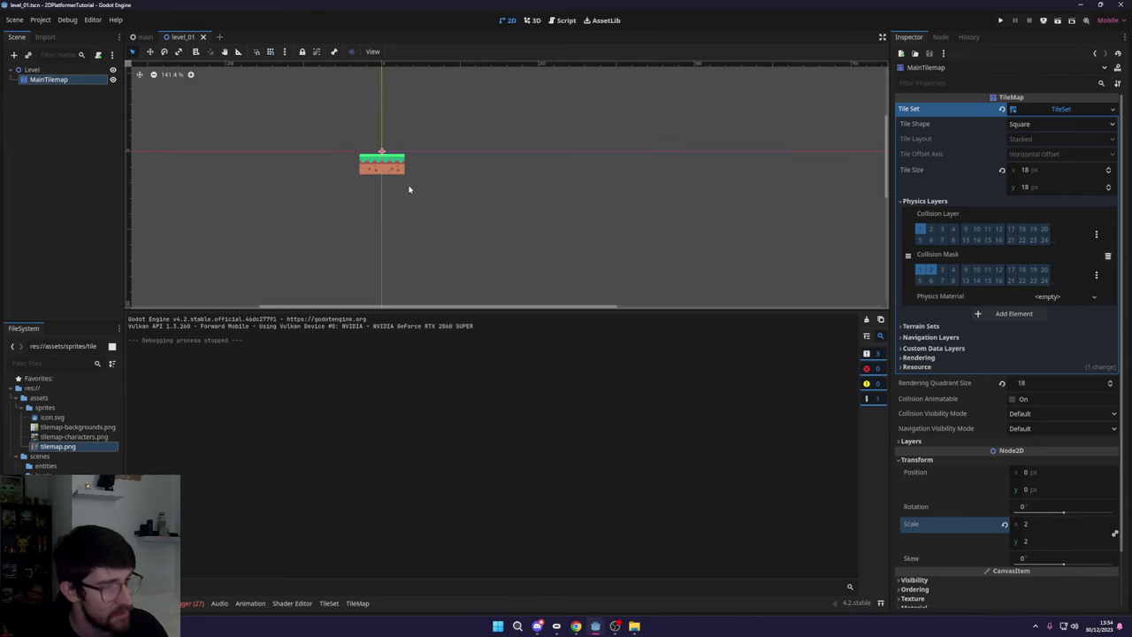
{"action": "scroll", "coordinate": [354, 175], "scroll_direction": "up", "scroll_amount": 3}
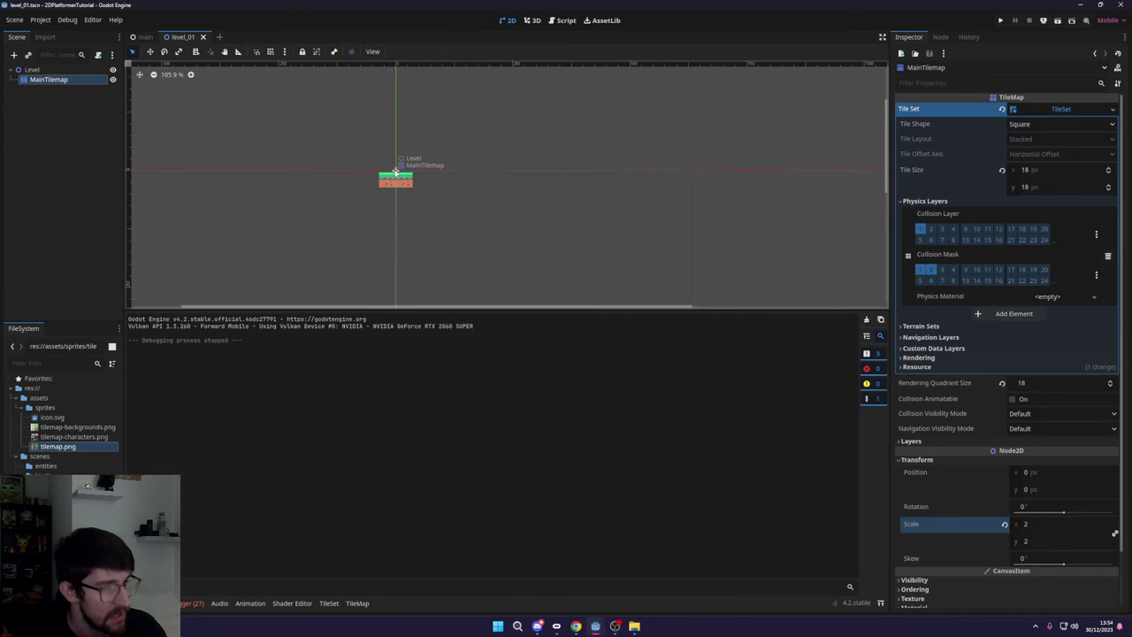
- Erase the two grass tiles painted at the origin of MainTilemap, leaving the eraser turned off
{"action": "left_click", "coordinate": [448, 226]}
{"action": "left_click", "coordinate": [419, 188]}
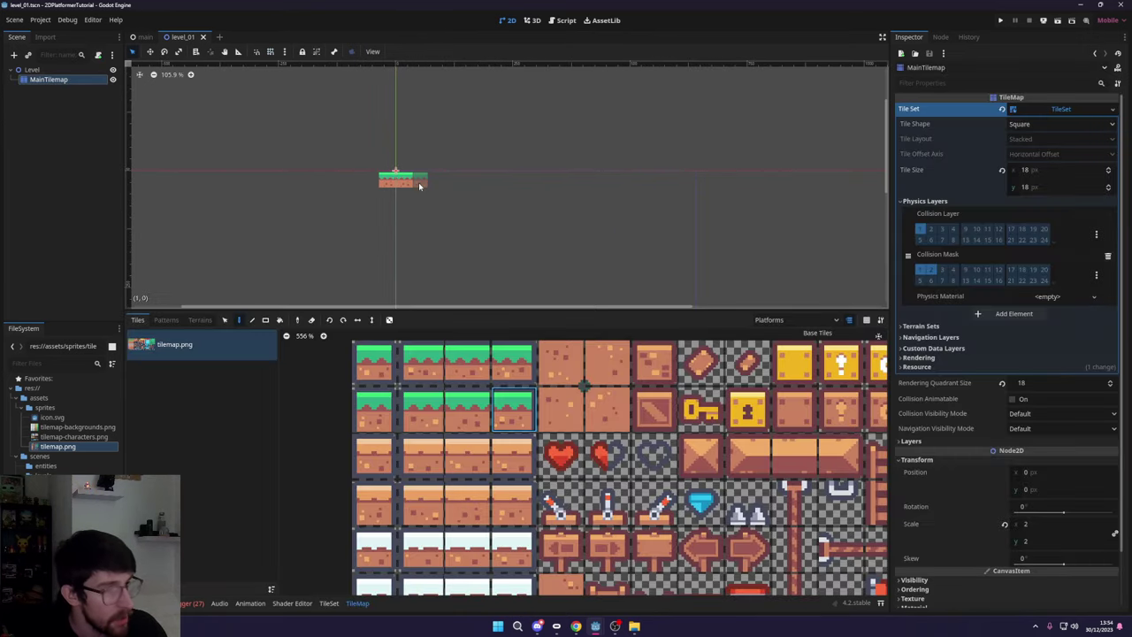
{"action": "left_click", "coordinate": [412, 182]}
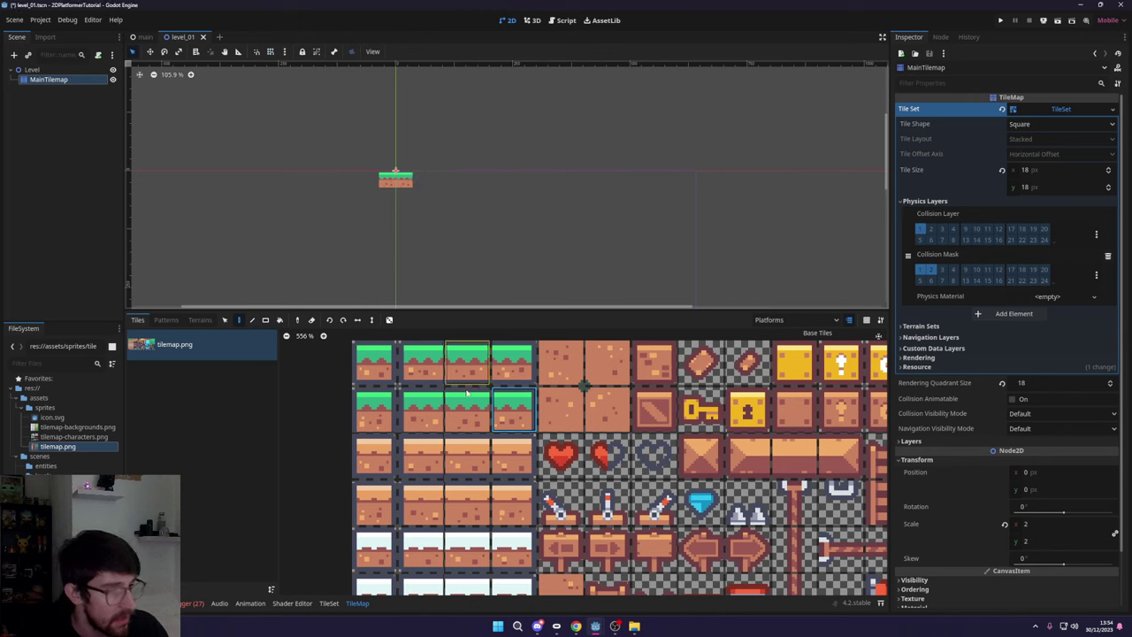
{"action": "left_click", "coordinate": [311, 319]}
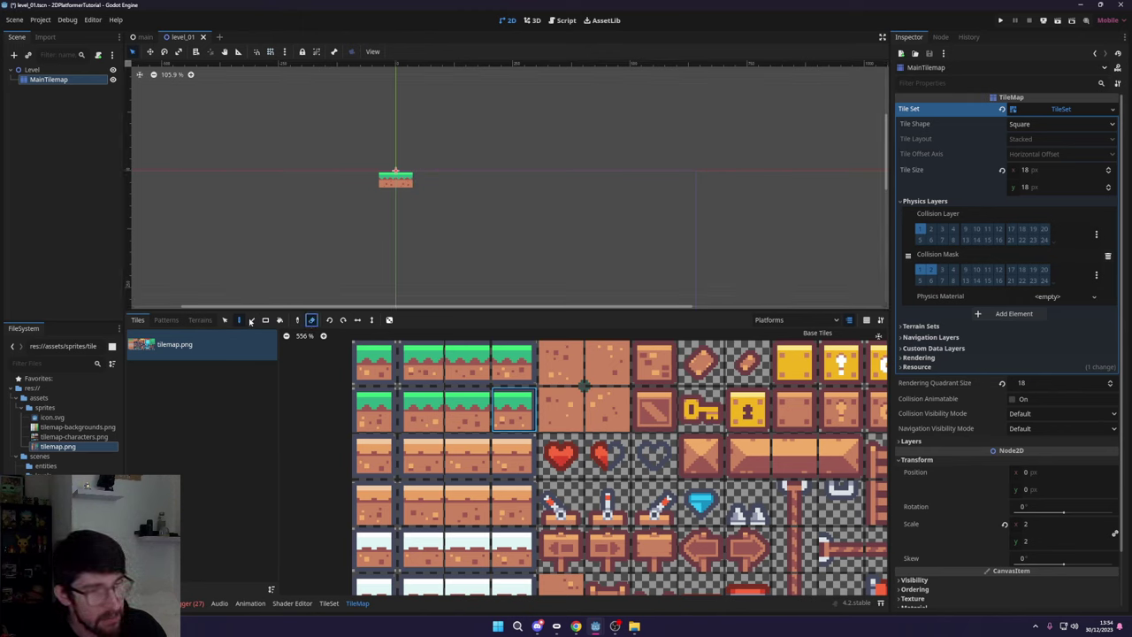
{"action": "left_click", "coordinate": [395, 177]}
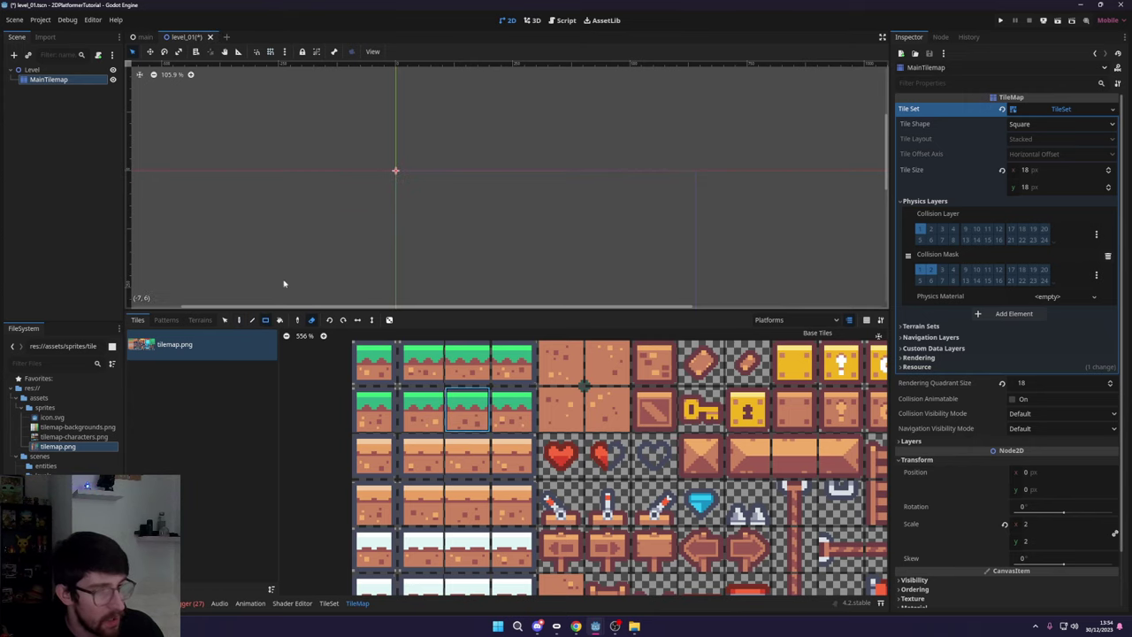
{"action": "key", "text": "e"}
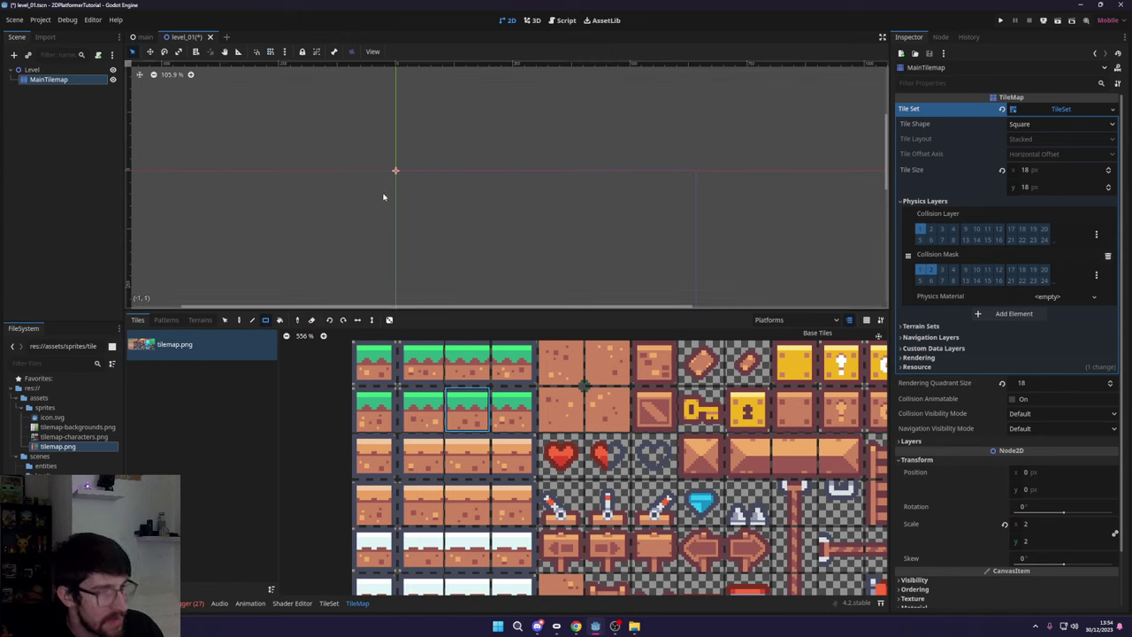
- Paint a six-tile grass platform from cell (-3, 1) to (2, 1), using the second row's left and right edge tiles at its ends
{"action": "left_click_drag", "start_coordinate": [383, 196], "coordinate": [423, 202]}
{"action": "left_click", "coordinate": [513, 408]}
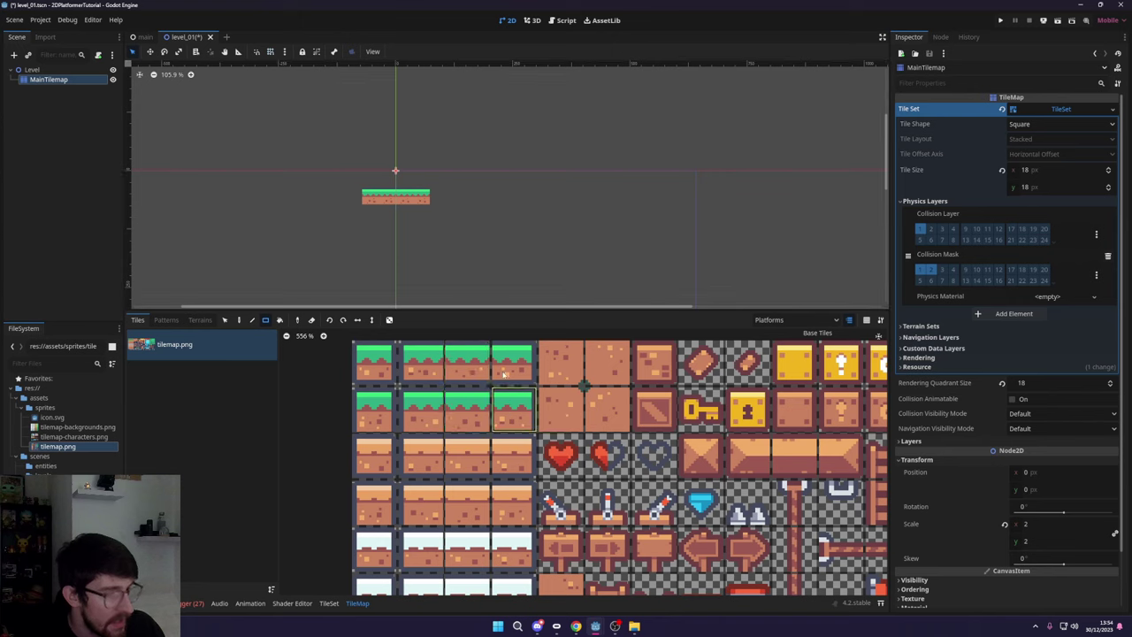
{"action": "left_click", "coordinate": [438, 197]}
{"action": "left_click", "coordinate": [421, 408]}
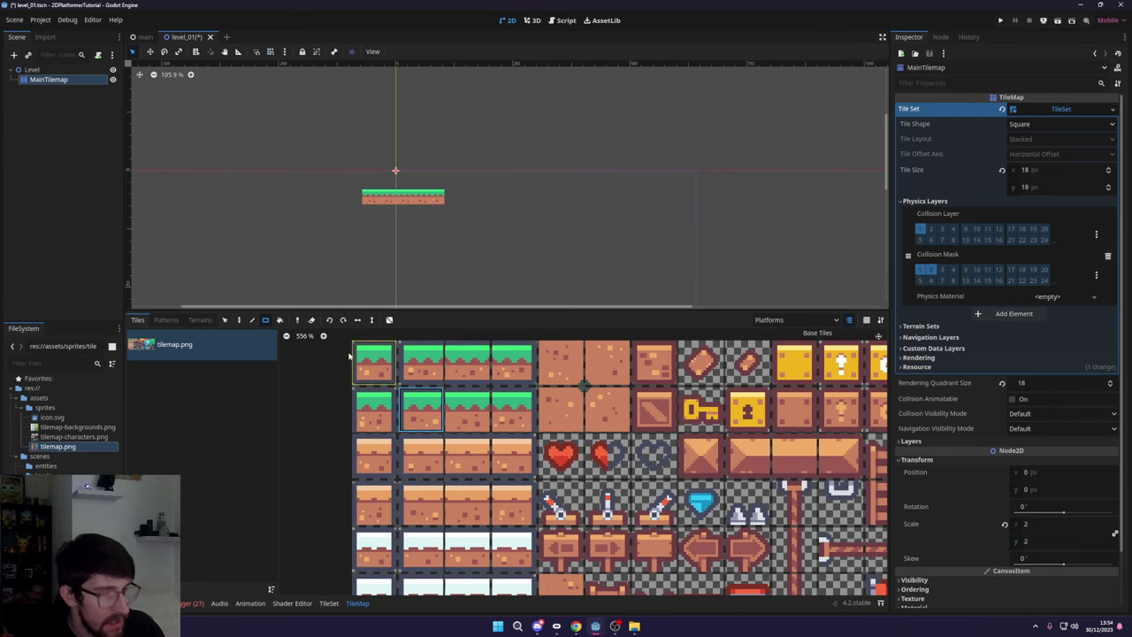
{"action": "left_click", "coordinate": [239, 319]}
{"action": "left_click", "coordinate": [357, 197]}
{"action": "middle_click_drag", "start_coordinate": [357, 198], "coordinate": [403, 220]}
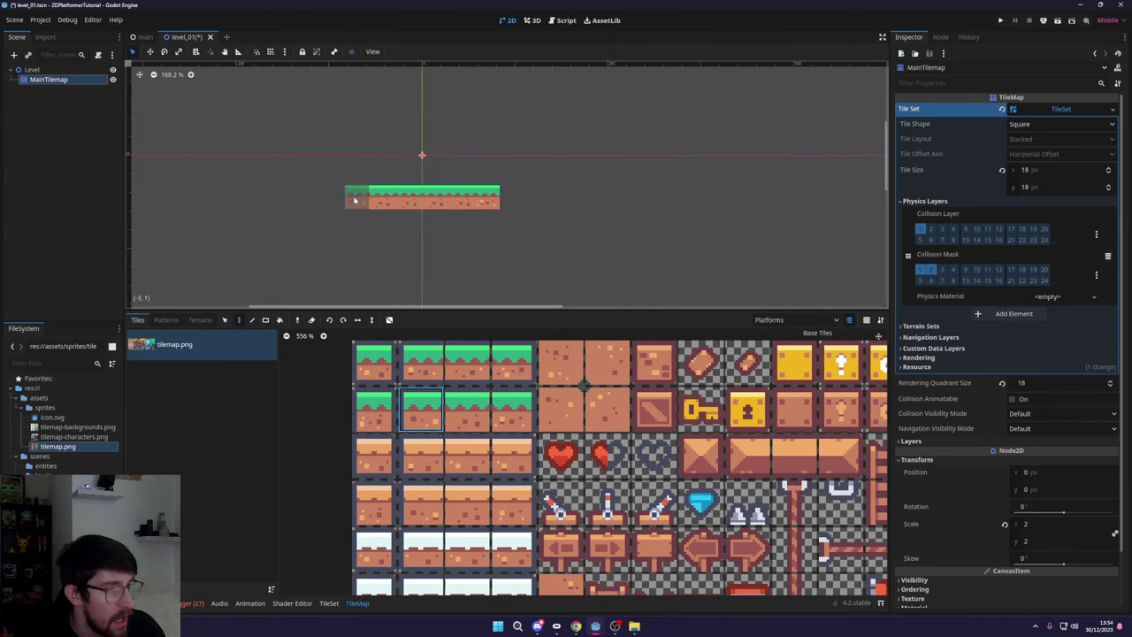
- Paint left-edge dirt tiles from cell (-3, 2) to (-3, 7) and bottom-edge dirt tiles from (-2, 8) to (2, 8)
{"action": "scroll", "coordinate": [468, 440], "scroll_direction": "down", "scroll_amount": 3}
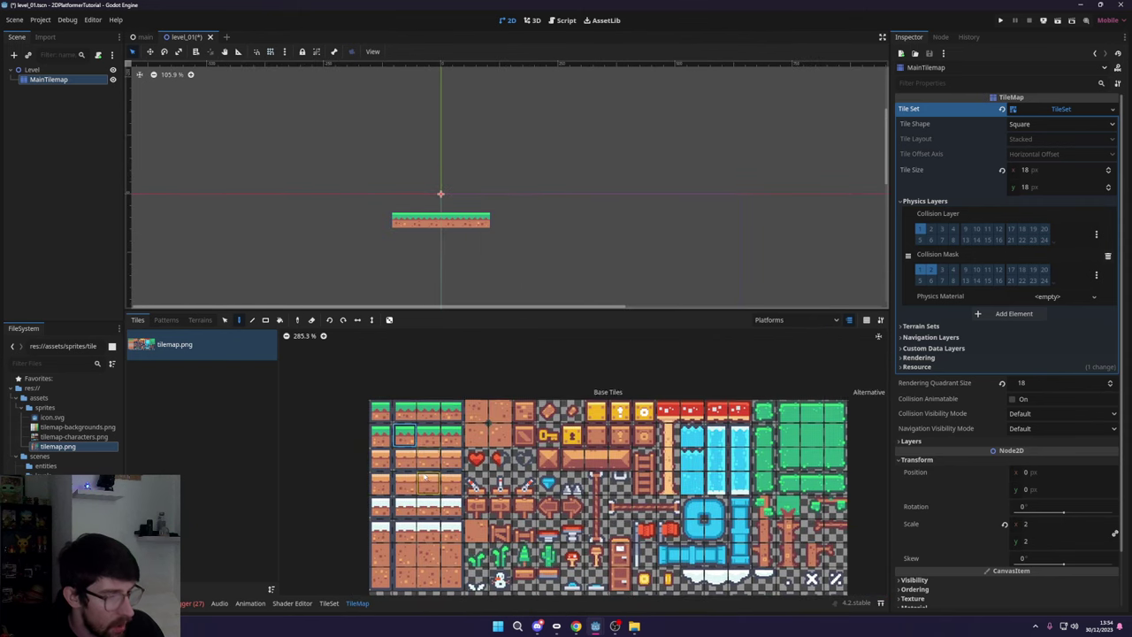
{"action": "scroll", "coordinate": [424, 460], "scroll_direction": "down", "scroll_amount": 2}
{"action": "left_click", "coordinate": [405, 472]}
{"action": "left_click_drag", "start_coordinate": [400, 235], "coordinate": [405, 295]}
{"action": "middle_click_drag", "start_coordinate": [405, 294], "coordinate": [405, 226]}
{"action": "left_click_drag", "start_coordinate": [400, 234], "coordinate": [409, 253]}
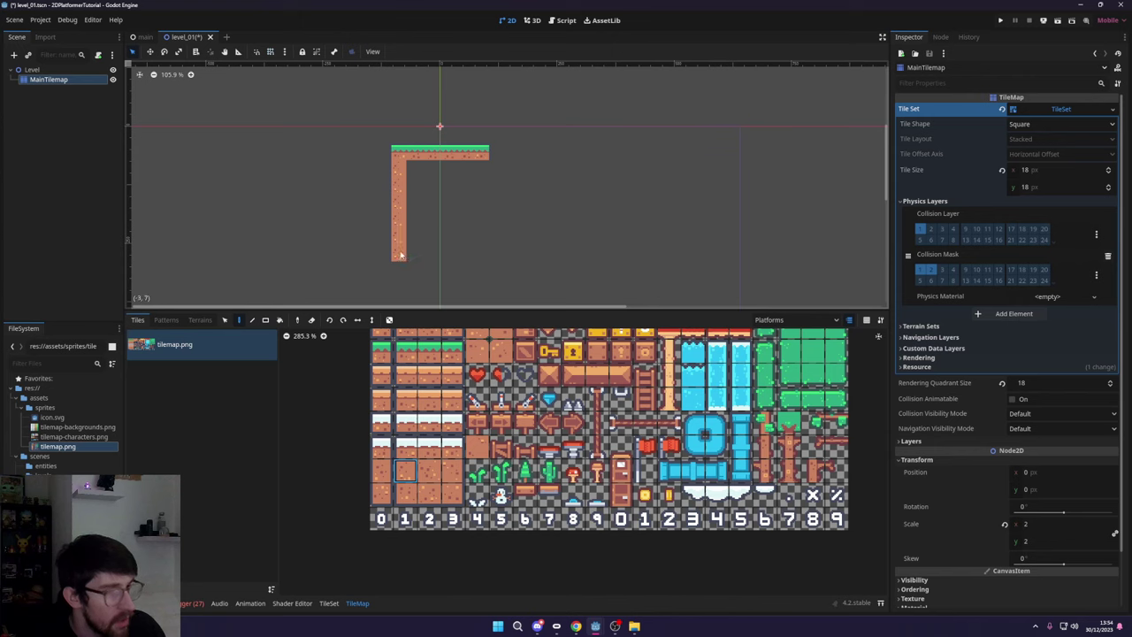
{"action": "left_click", "coordinate": [430, 494]}
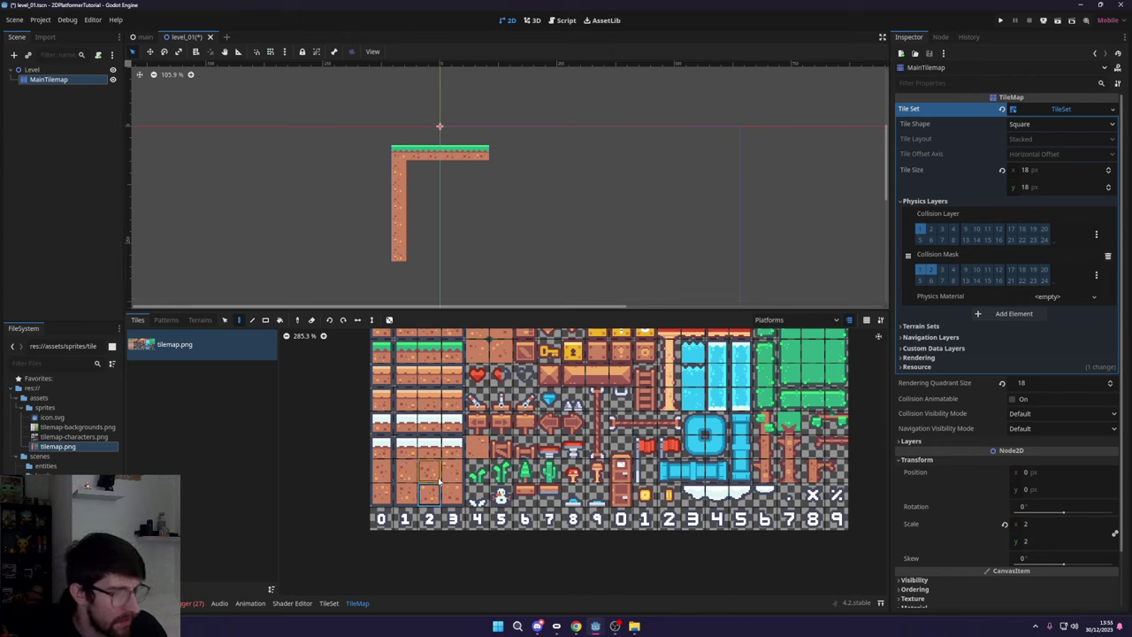
{"action": "left_click_drag", "start_coordinate": [415, 270], "coordinate": [483, 270]}
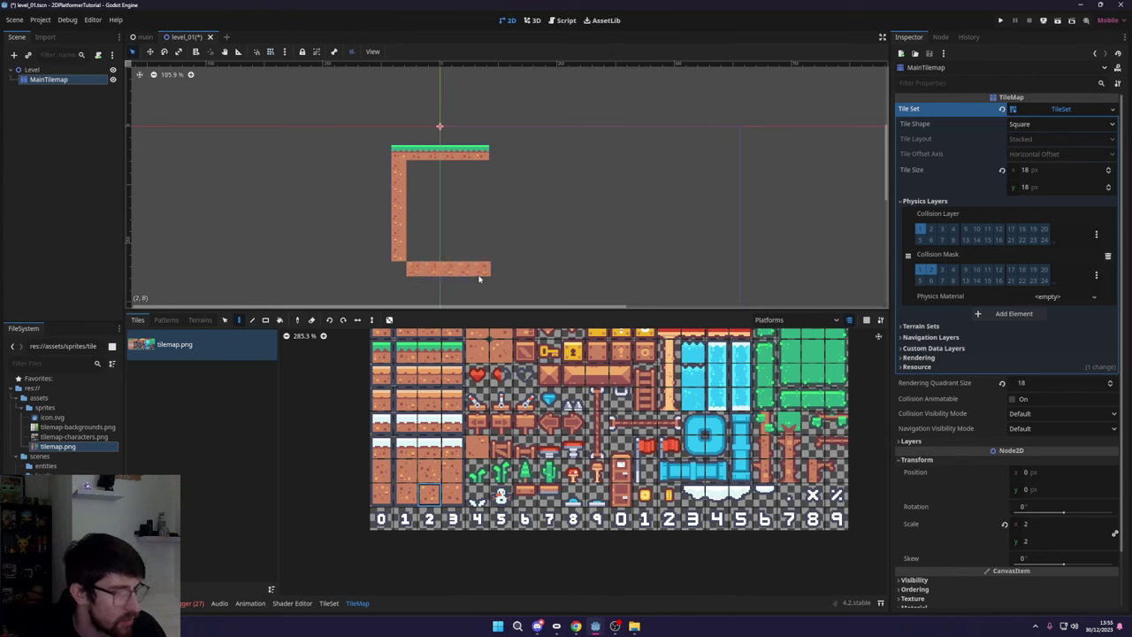
- Complete the dirt outline with corner tiles at (2, 8) and (-3, 8) and right-edge tiles from (2, 7) up to (2, 2)
{"action": "left_click", "coordinate": [453, 494]}
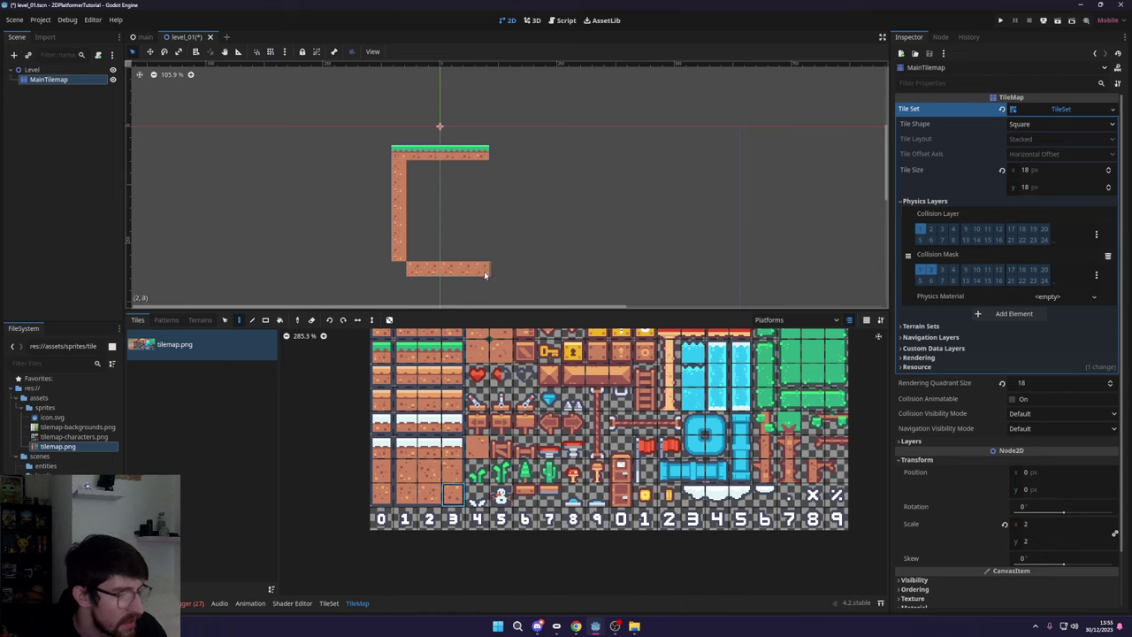
{"action": "left_click", "coordinate": [382, 492]}
{"action": "left_click", "coordinate": [399, 269]}
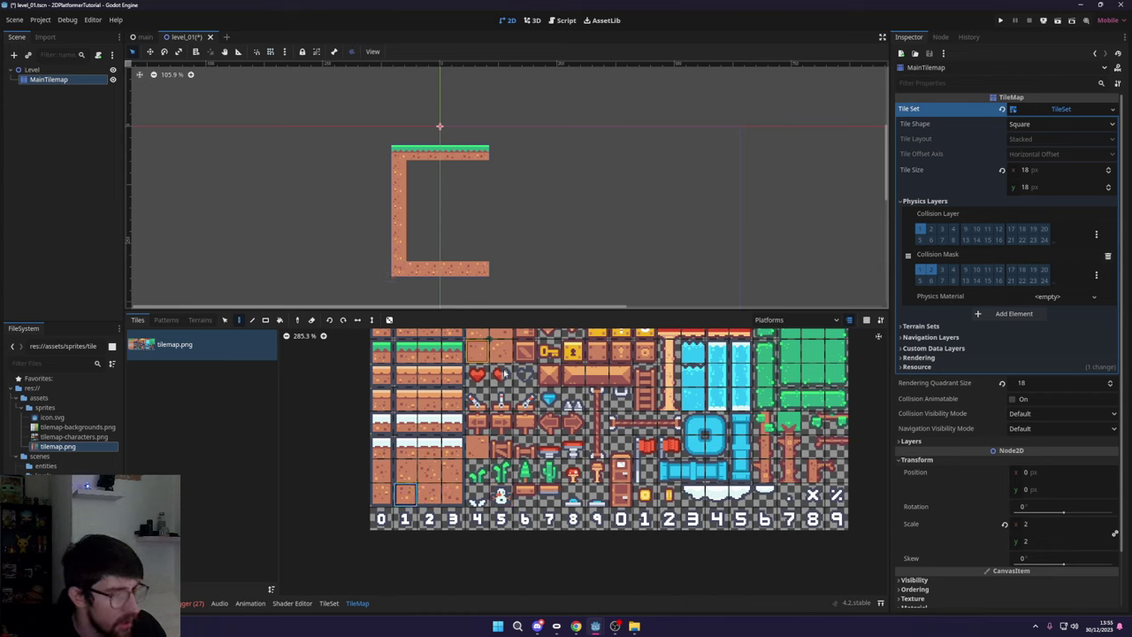
{"action": "left_click", "coordinate": [452, 472]}
{"action": "left_click_drag", "start_coordinate": [482, 246], "coordinate": [480, 182]}
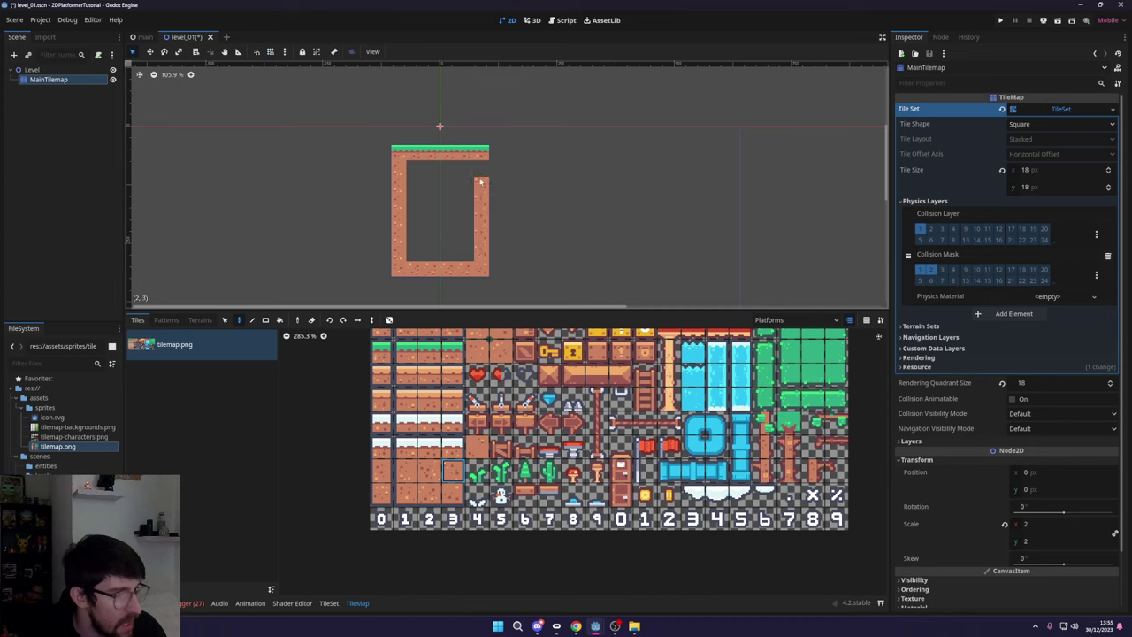
- Bucket-fill the hollow interior of the outline with the center dirt tile from the second-to-last tile row
{"action": "left_click_drag", "start_coordinate": [429, 447], "coordinate": [429, 471]}
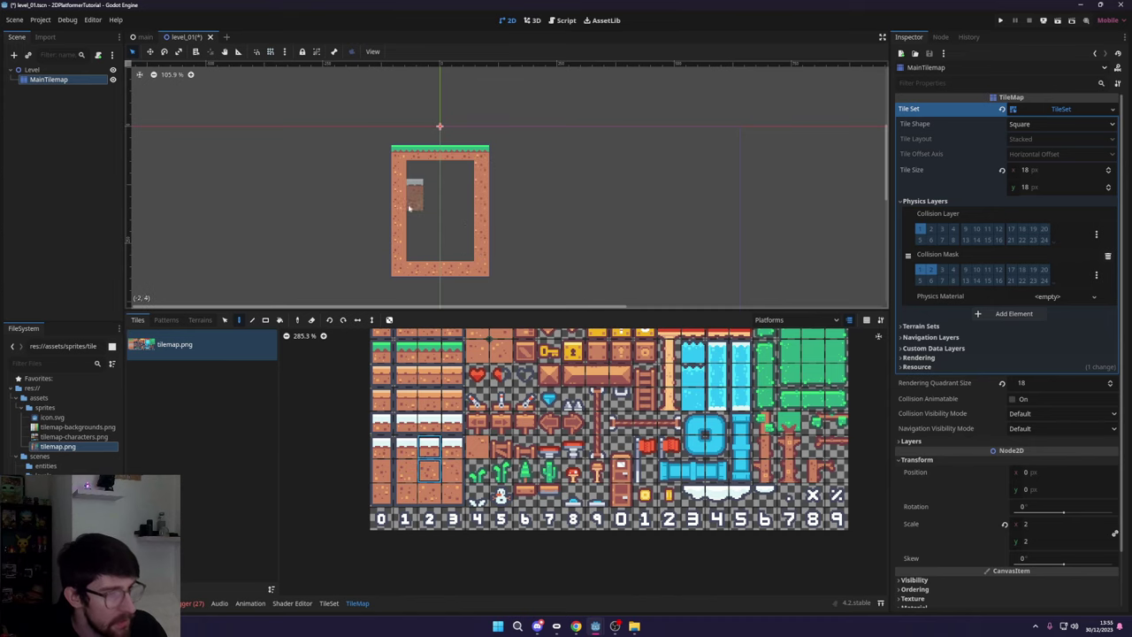
{"action": "left_click", "coordinate": [429, 471]}
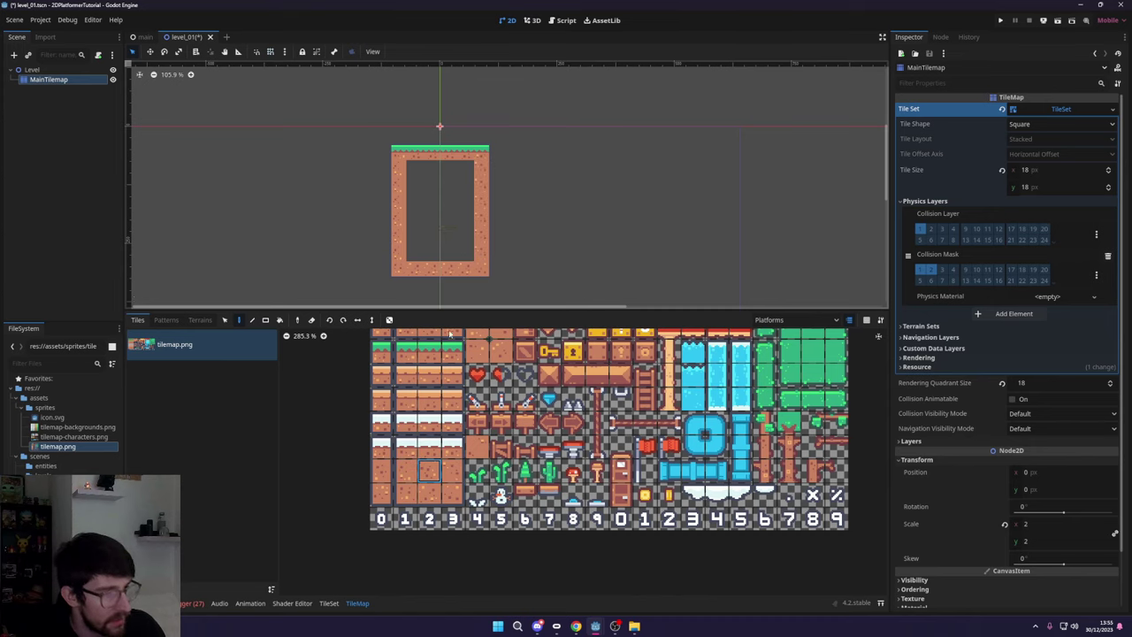
{"action": "left_click", "coordinate": [280, 319]}
{"action": "left_click", "coordinate": [446, 227]}
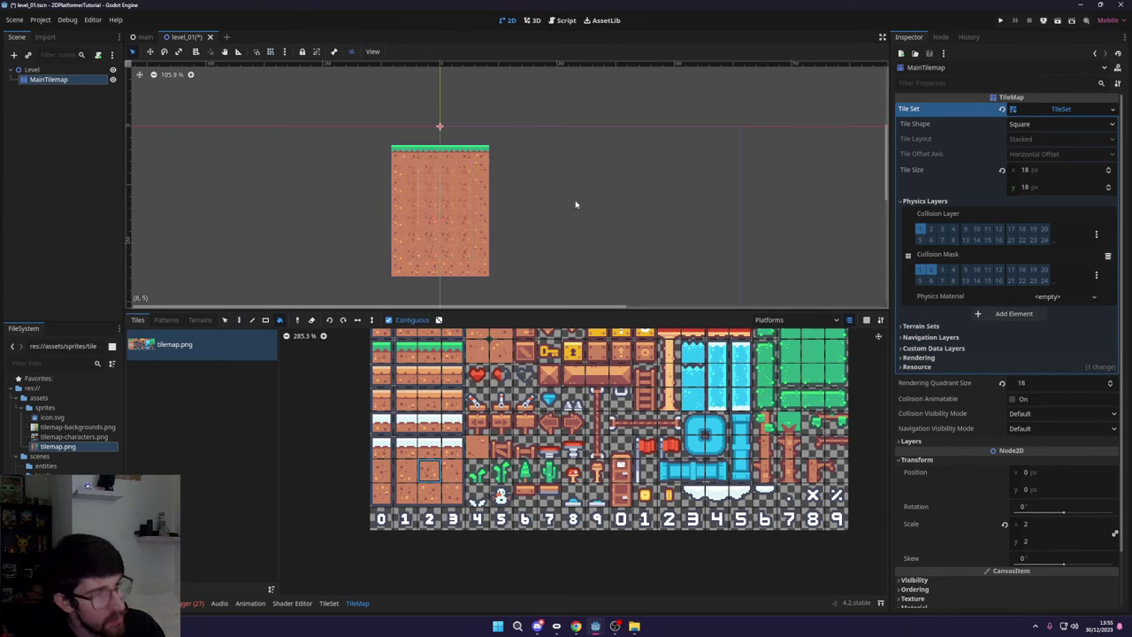
- Refill the interior with a random mix of the center dirt tile and the dirt tile beside the snow row, leaving only the center tile selected
{"action": "left_click", "coordinate": [477, 447]}
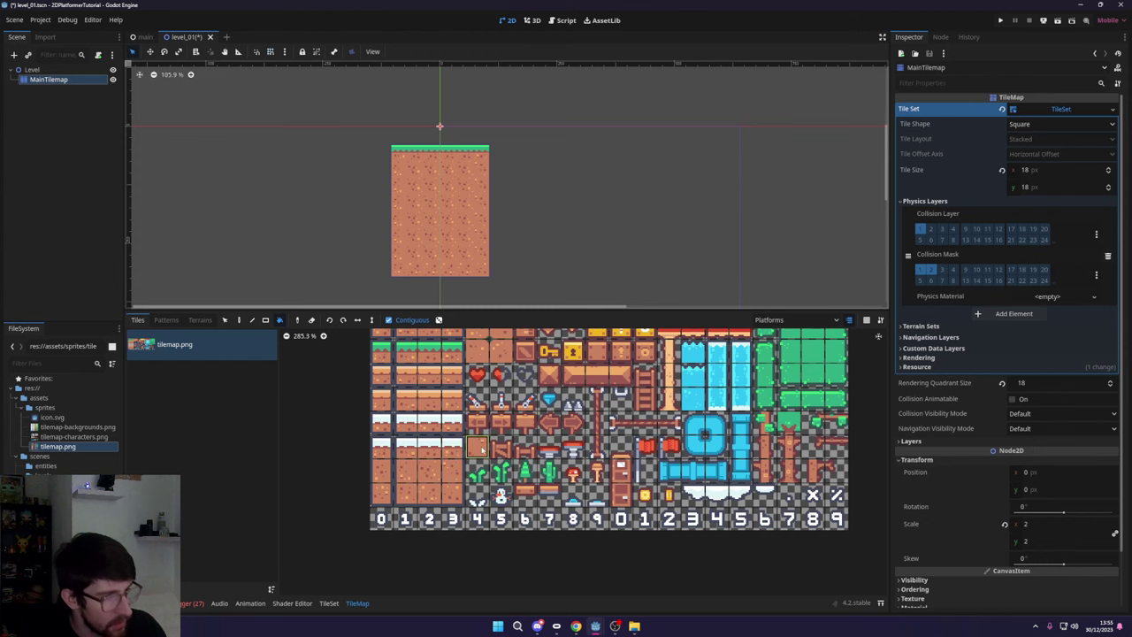
{"action": "scroll", "coordinate": [492, 460], "scroll_direction": "up", "scroll_amount": 5}
{"action": "scroll", "coordinate": [493, 460], "scroll_direction": "down", "scroll_amount": 5}
{"action": "left_click", "coordinate": [422, 451]}
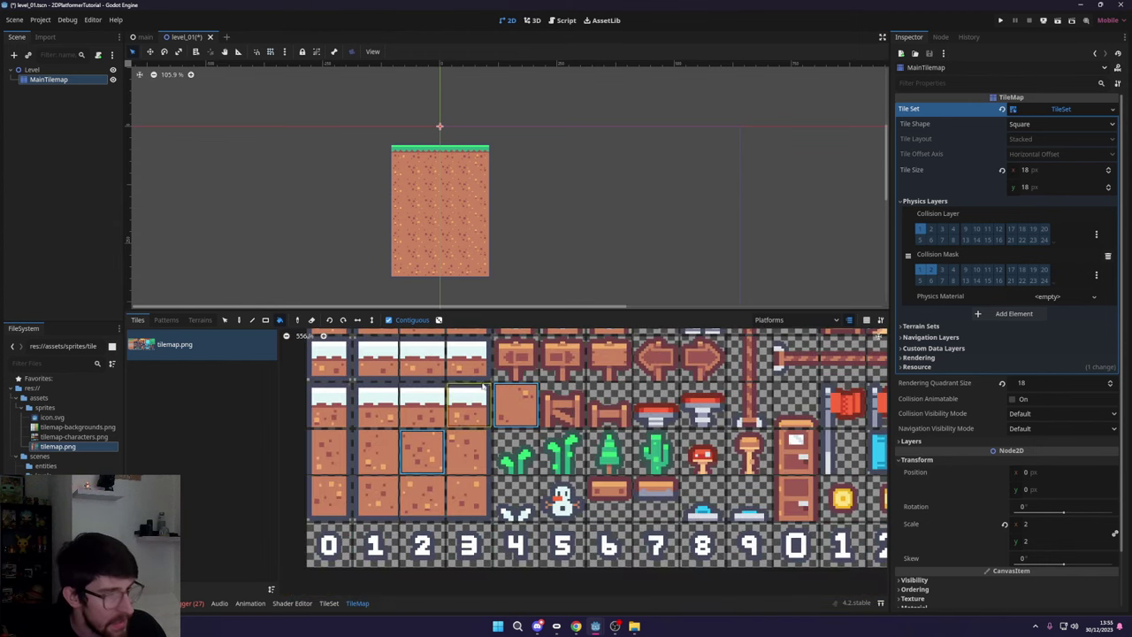
{"action": "left_click", "coordinate": [438, 321]}
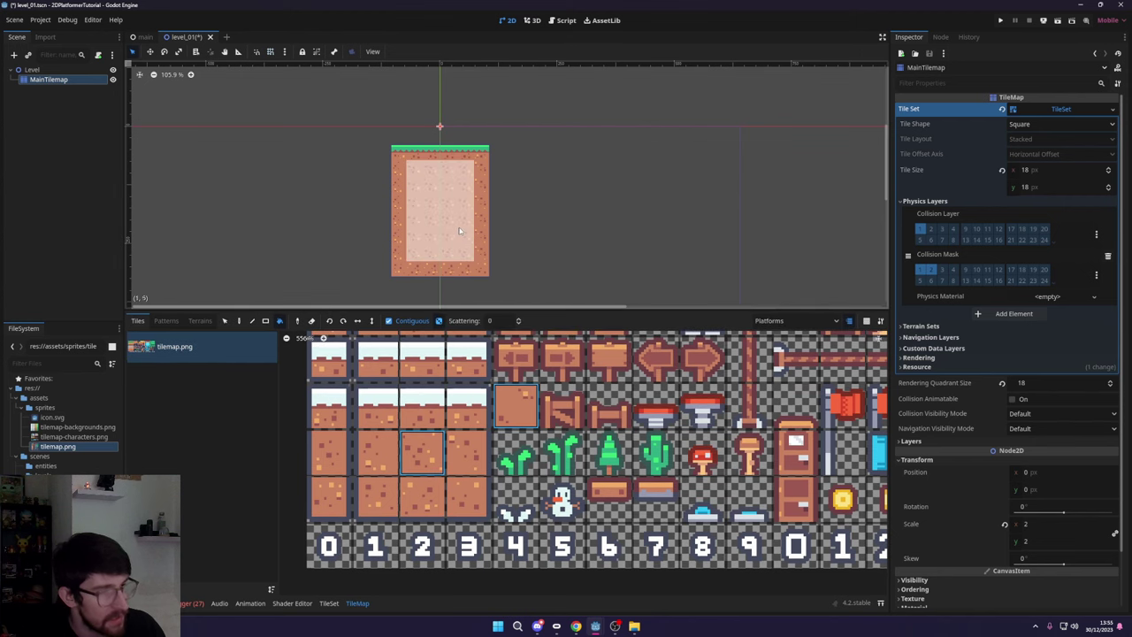
{"action": "scroll", "coordinate": [543, 229], "scroll_direction": "up", "scroll_amount": 3}
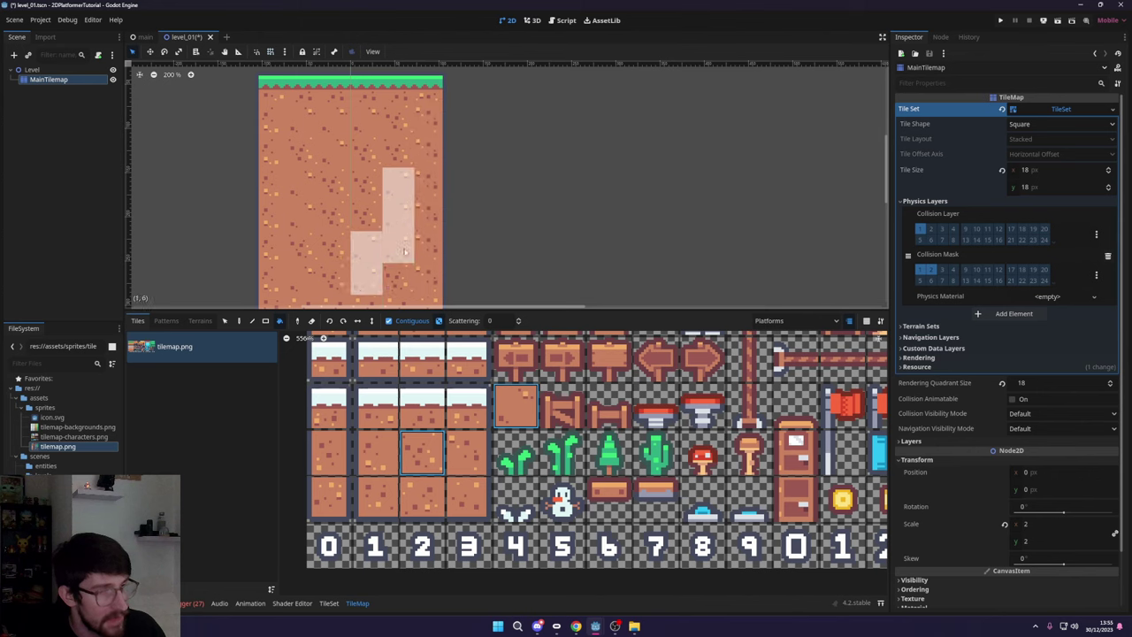
{"action": "scroll", "coordinate": [320, 194], "scroll_direction": "down", "scroll_amount": 2}
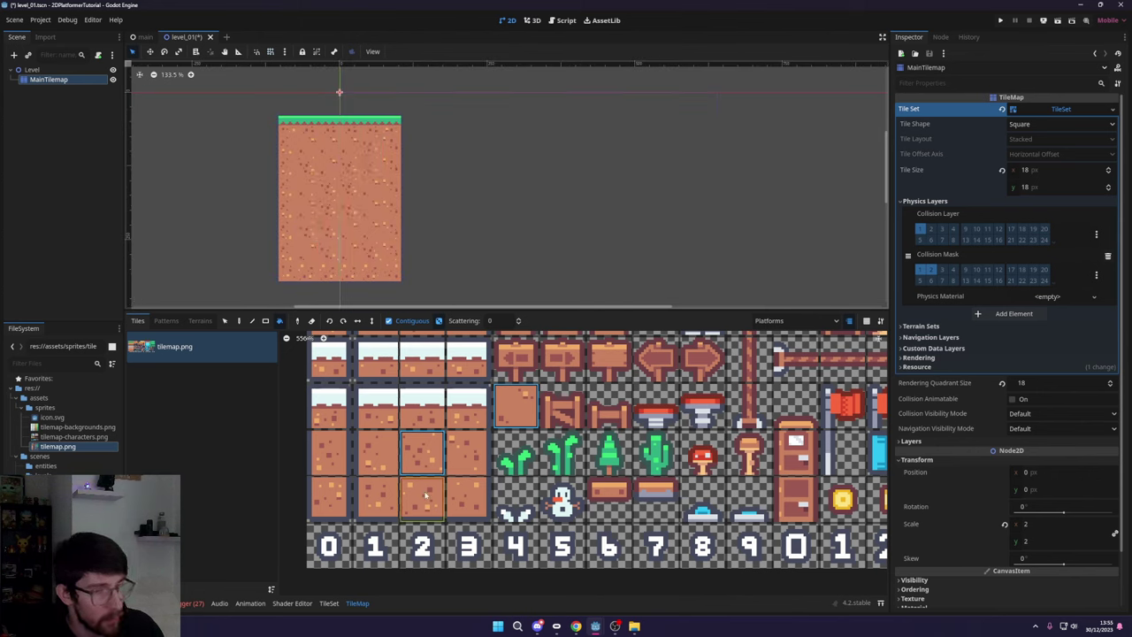
{"action": "left_click", "coordinate": [422, 453]}
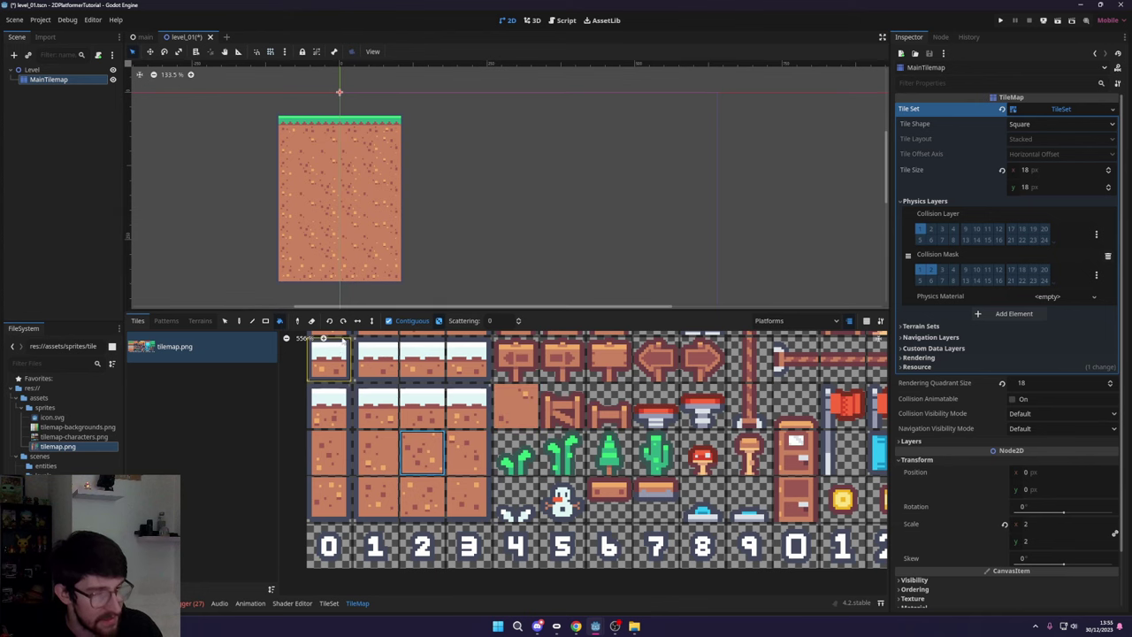
{"action": "scroll", "coordinate": [500, 209], "scroll_direction": "down", "scroll_amount": 2}
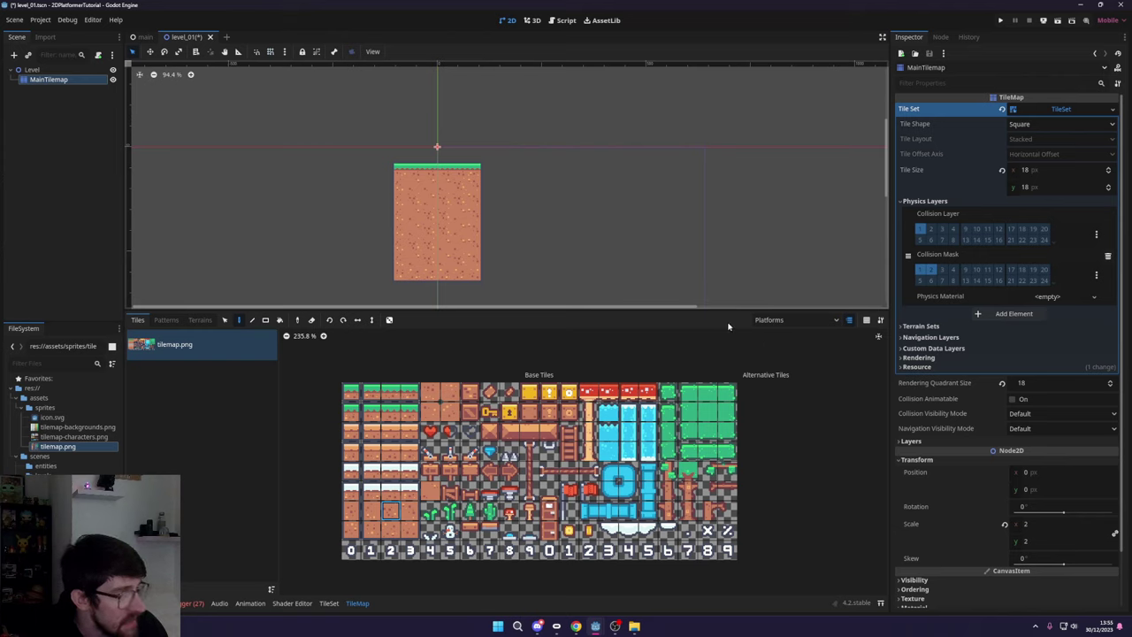
- On the Water layer, paint a two-row strip of wave-topped water across rows 3 and 4, from column -11 to 16
{"action": "left_click", "coordinate": [771, 322]}
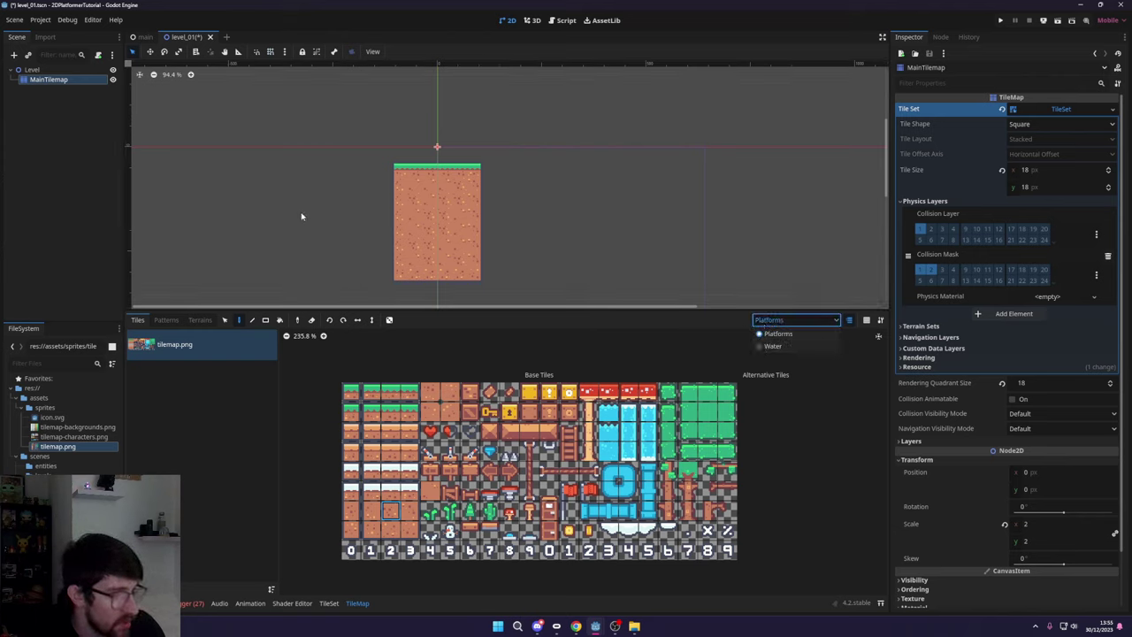
{"action": "left_click", "coordinate": [769, 346]}
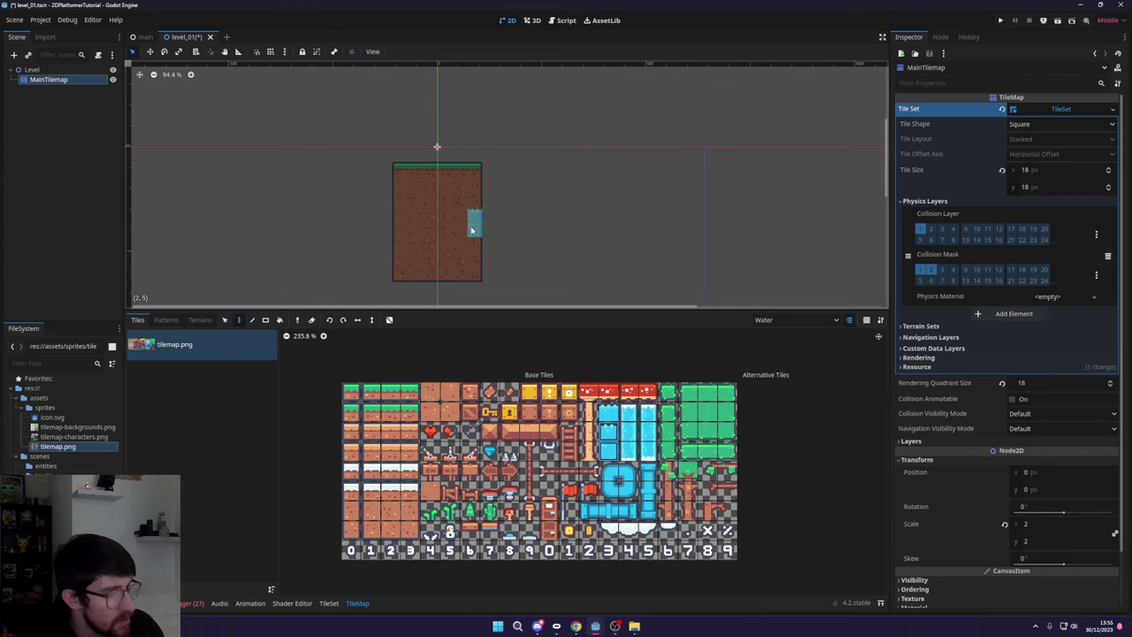
{"action": "mouse_move", "coordinate": [459, 210]}
{"action": "left_mouse_down"}
{"action": "mouse_move", "coordinate": [684, 212]}
{"action": "mouse_move", "coordinate": [274, 211]}
{"action": "left_mouse_up"}
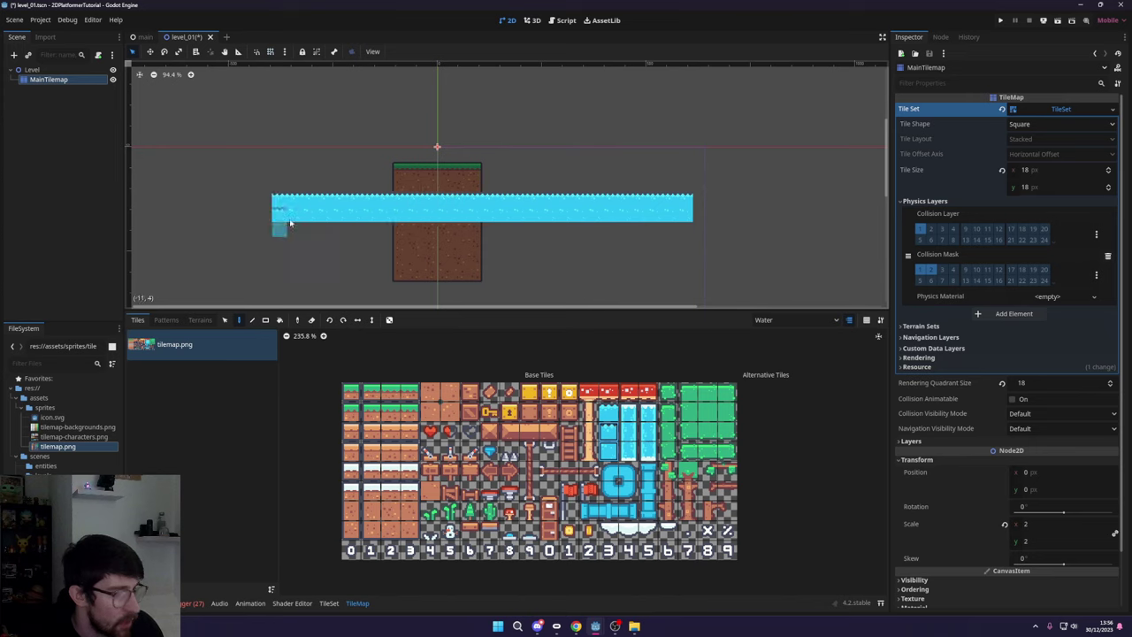
- Fill a rectangle of water beneath the strip from cell (-11, 5) to (16, 9), and undo it
{"action": "left_click", "coordinate": [265, 320]}
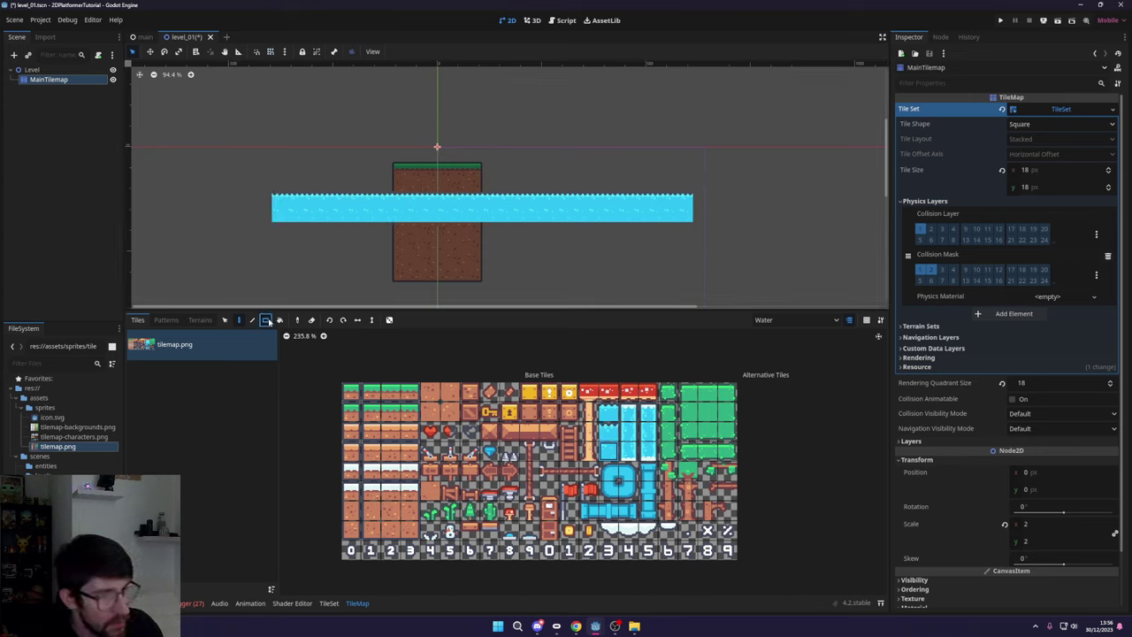
{"action": "mouse_move", "coordinate": [278, 229]}
{"action": "left_mouse_down"}
{"action": "mouse_move", "coordinate": [586, 273]}
{"action": "mouse_move", "coordinate": [678, 272]}
{"action": "mouse_move", "coordinate": [687, 256]}
{"action": "mouse_move", "coordinate": [687, 289]}
{"action": "left_mouse_up"}
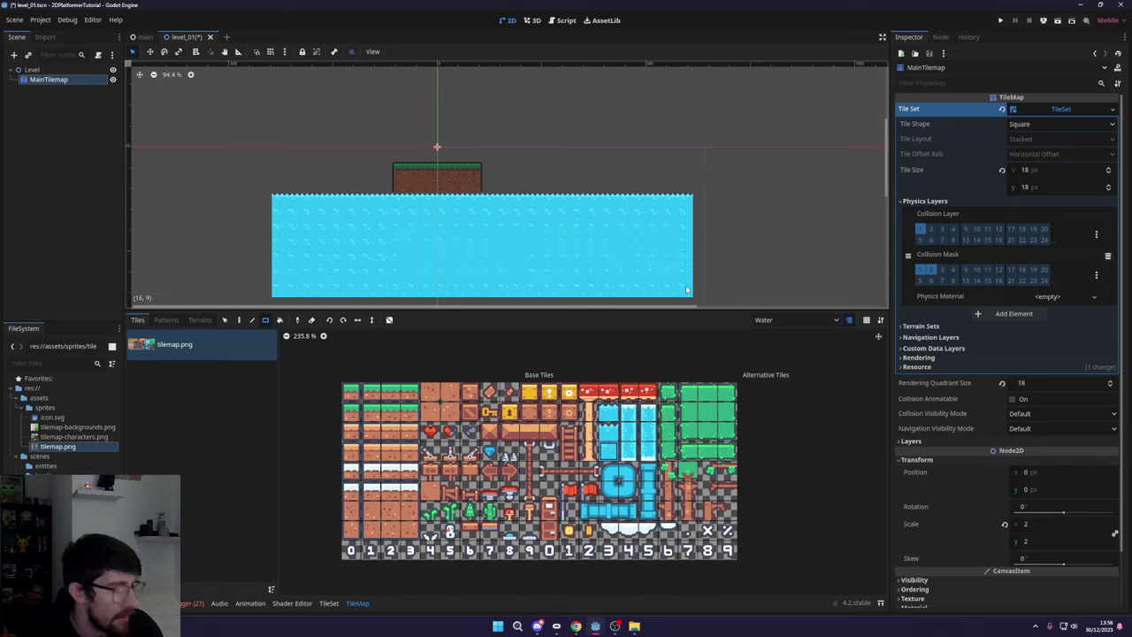
{"action": "scroll", "coordinate": [433, 230], "scroll_direction": "down", "scroll_amount": 1}
{"action": "key", "text": "ctrl+z"}
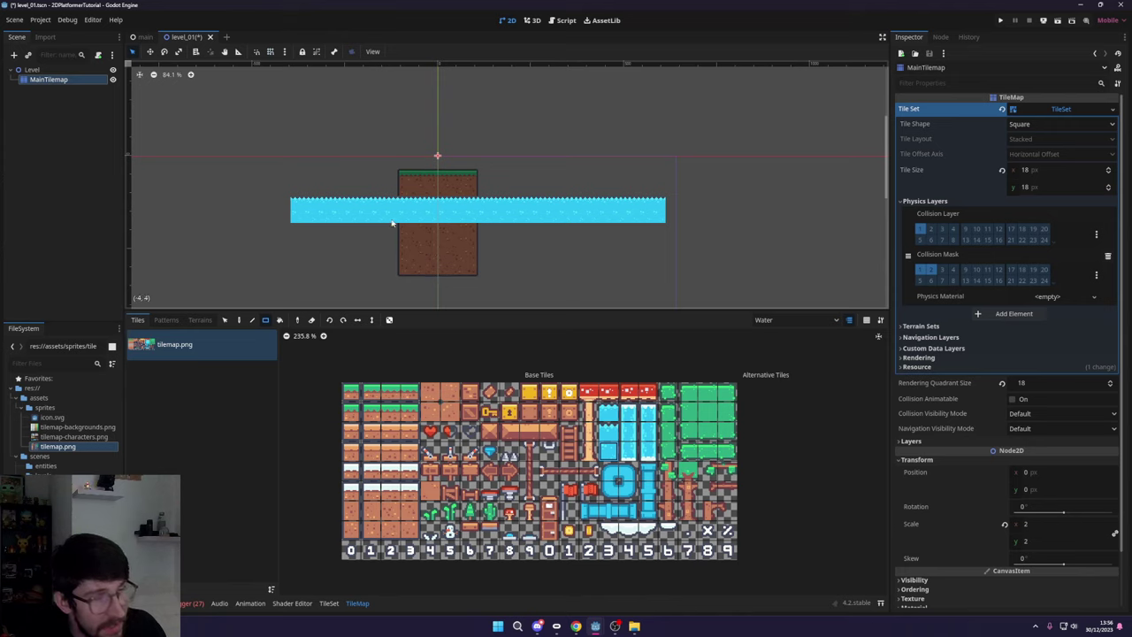
- On the Platforms layer, erase the dirt block's tiles from row 4 down to row 8 with a rectangle erase
{"action": "left_click", "coordinate": [311, 319]}
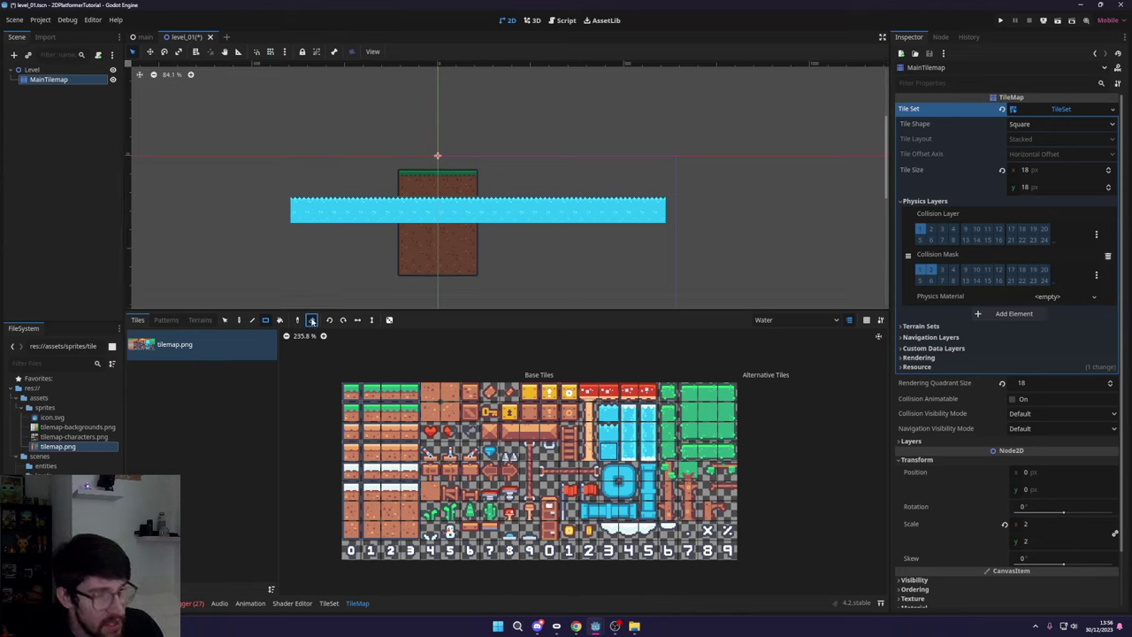
{"action": "left_click", "coordinate": [795, 319]}
{"action": "left_click", "coordinate": [778, 341]}
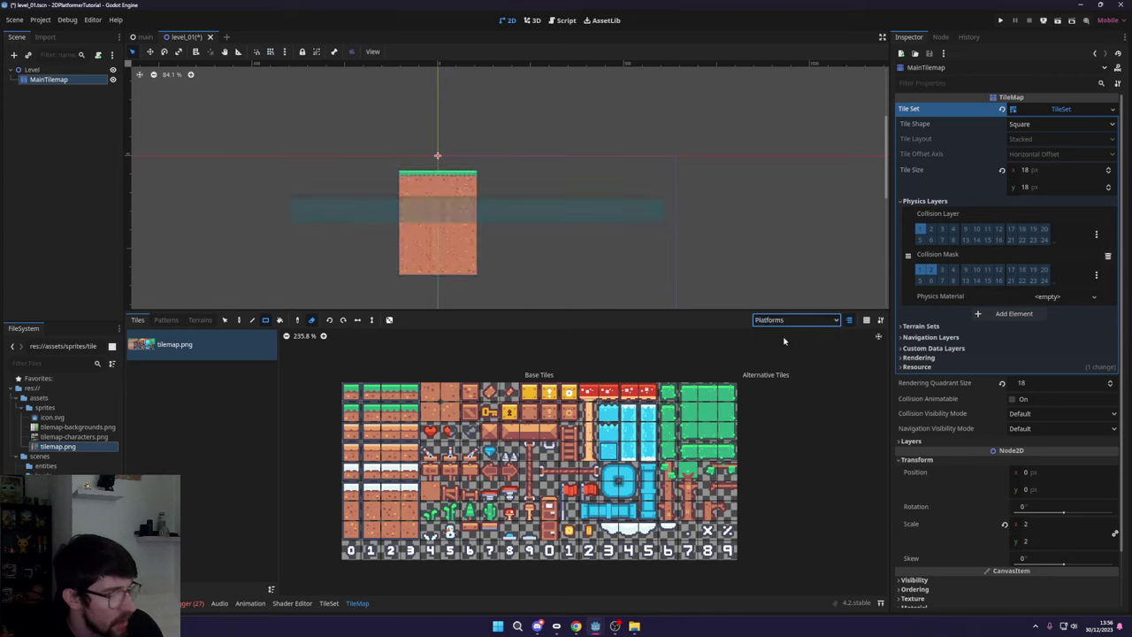
{"action": "left_click_drag", "start_coordinate": [389, 204], "coordinate": [473, 266]}
{"action": "left_click_drag", "start_coordinate": [388, 213], "coordinate": [449, 251]}
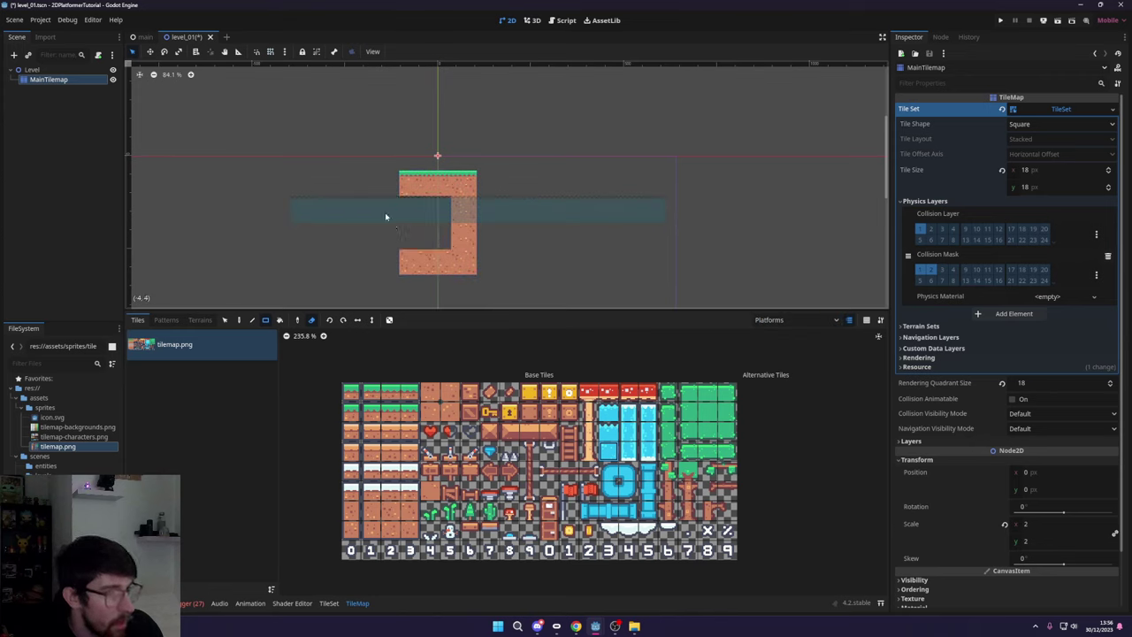
{"action": "key", "text": "ctrl+z"}
{"action": "left_click_drag", "start_coordinate": [386, 214], "coordinate": [493, 288]}
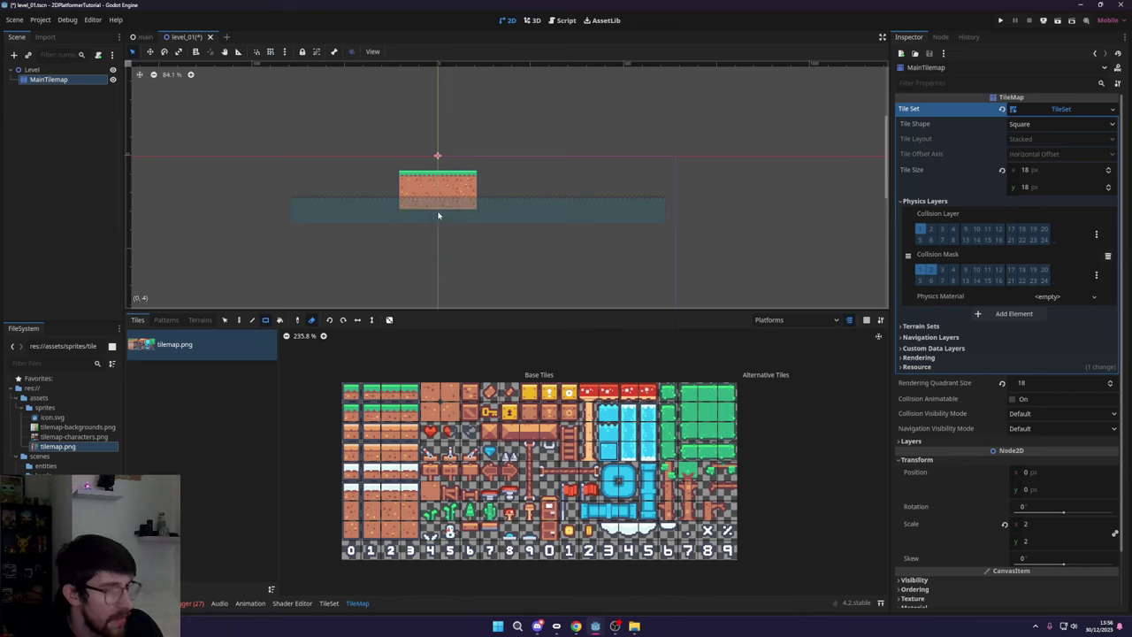
- On the Water layer, turn the eraser off and fill a rectangle of water from cell (-11, 5) to (16, 9)
{"action": "scroll", "coordinate": [406, 202], "scroll_direction": "up", "scroll_amount": 5}
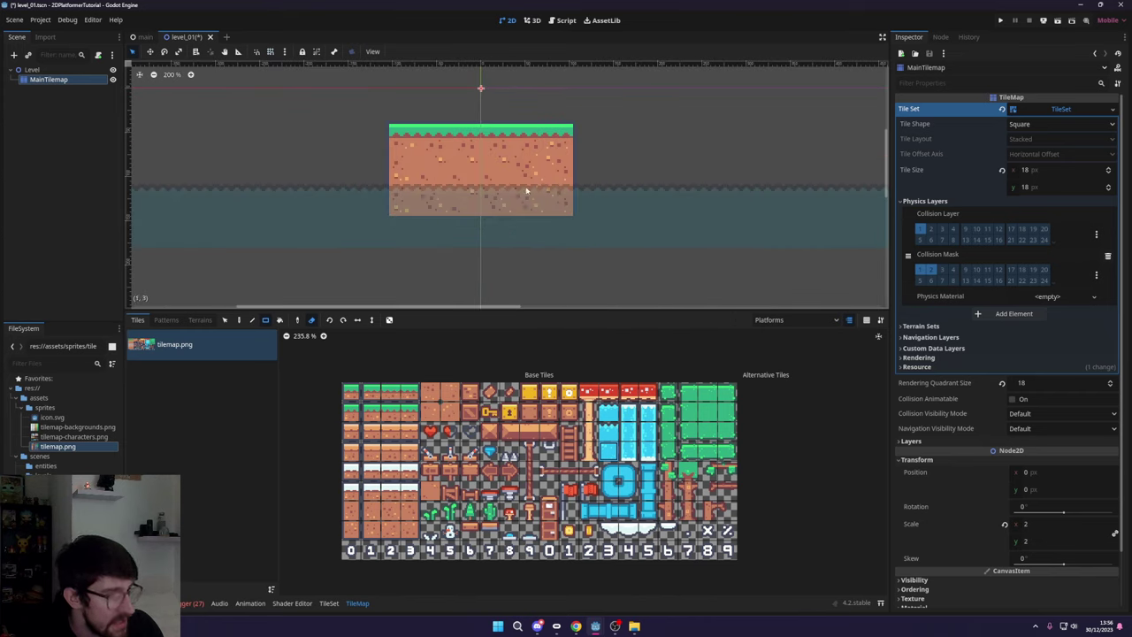
{"action": "scroll", "coordinate": [526, 190], "scroll_direction": "down", "scroll_amount": 5}
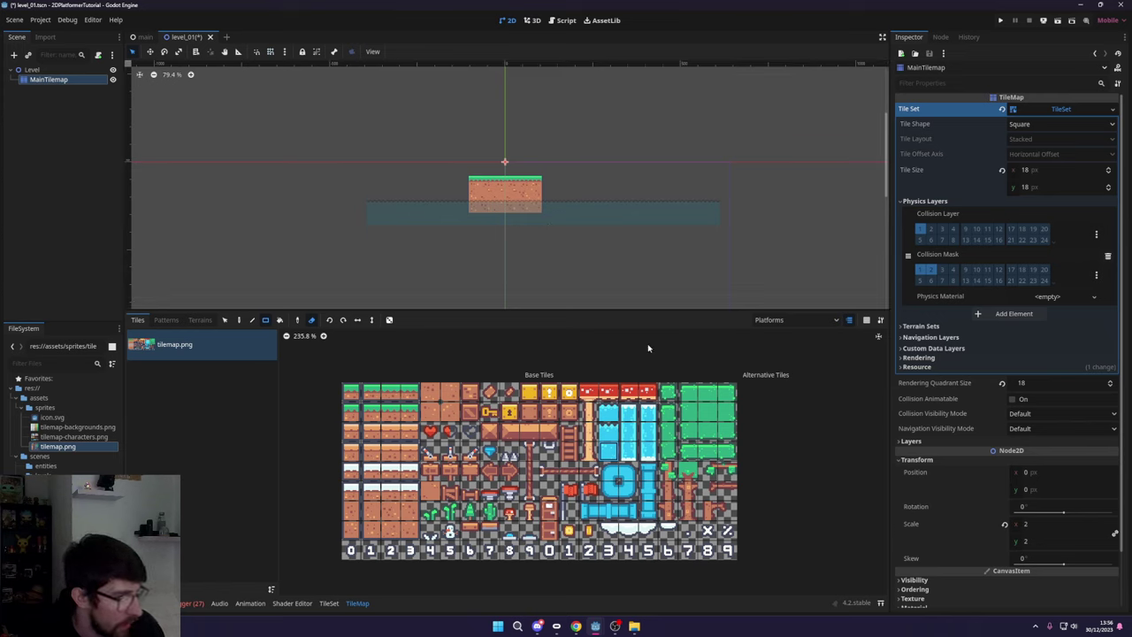
{"action": "left_click", "coordinate": [796, 320]}
{"action": "left_click", "coordinate": [787, 346]}
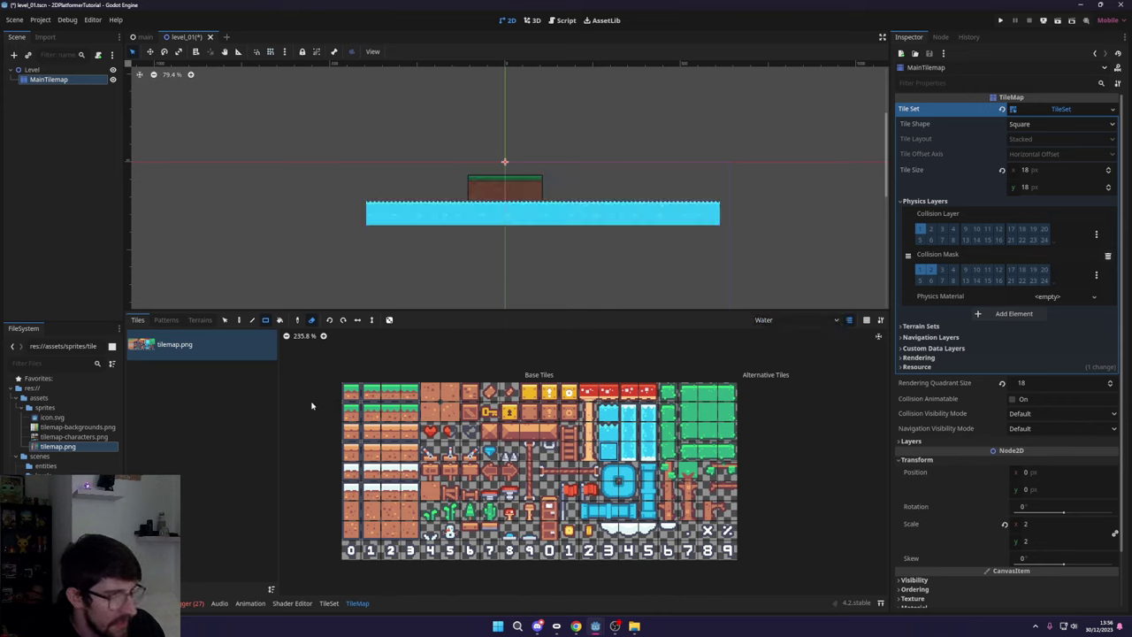
{"action": "left_click_drag", "start_coordinate": [370, 235], "coordinate": [716, 270]}
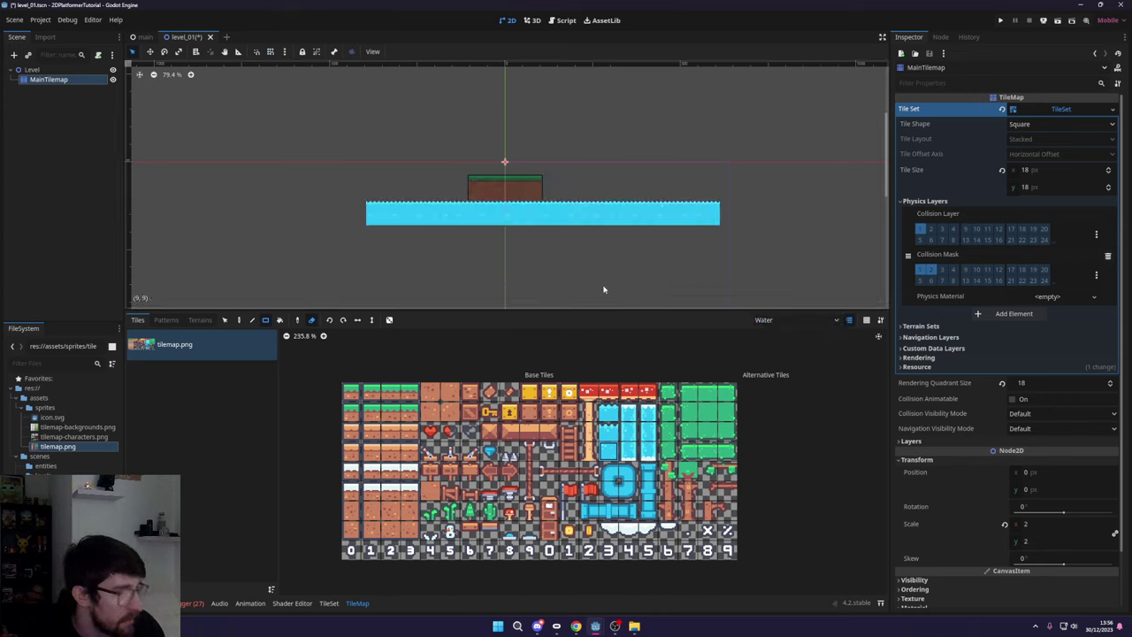
{"action": "left_click", "coordinate": [312, 319]}
{"action": "left_click_drag", "start_coordinate": [369, 228], "coordinate": [710, 283]}
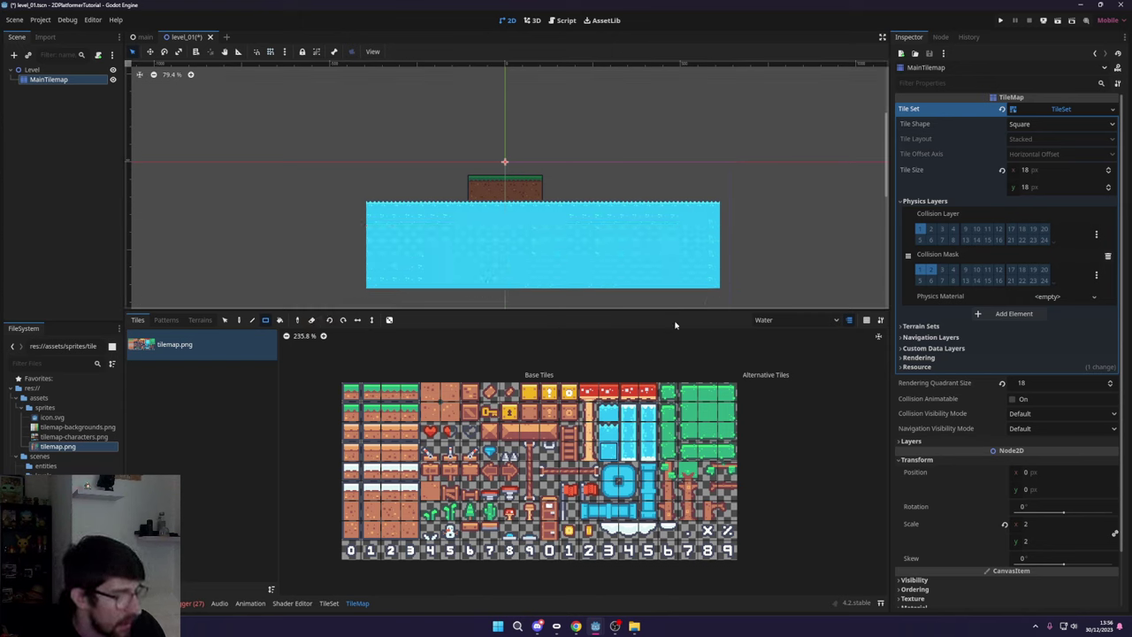
- Compare the two tile layers by switching the active layer to Platforms and back to Water
{"action": "scroll", "coordinate": [637, 277], "scroll_direction": "up", "scroll_amount": 7}
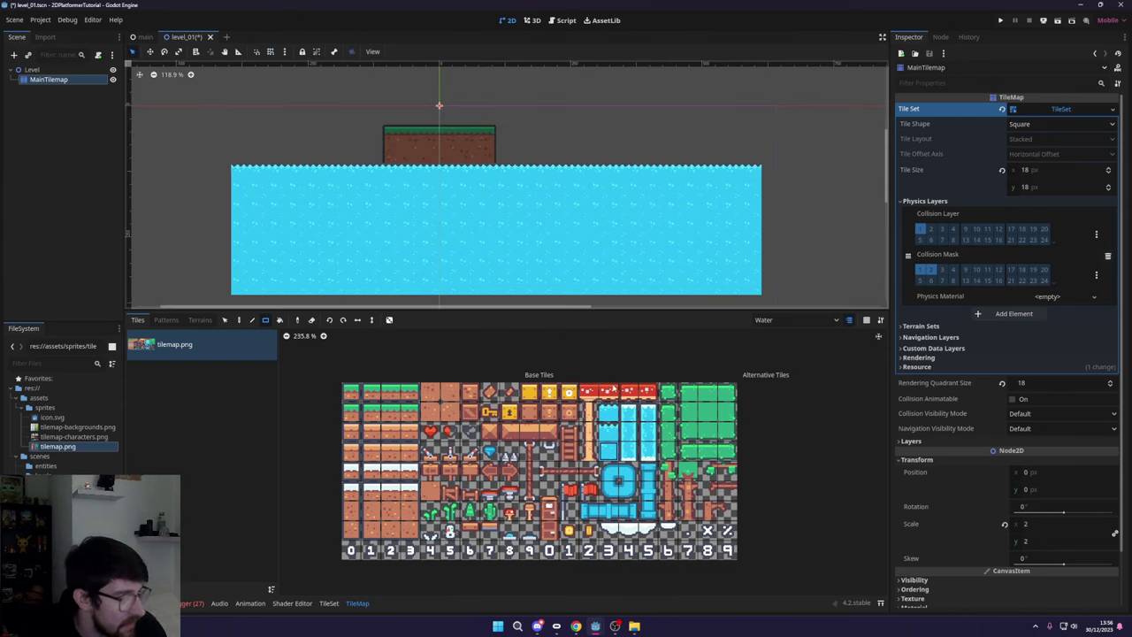
{"action": "scroll", "coordinate": [608, 415], "scroll_direction": "up", "scroll_amount": 3}
{"action": "scroll", "coordinate": [618, 425], "scroll_direction": "down", "scroll_amount": 5}
{"action": "scroll", "coordinate": [751, 296], "scroll_direction": "down", "scroll_amount": 3}
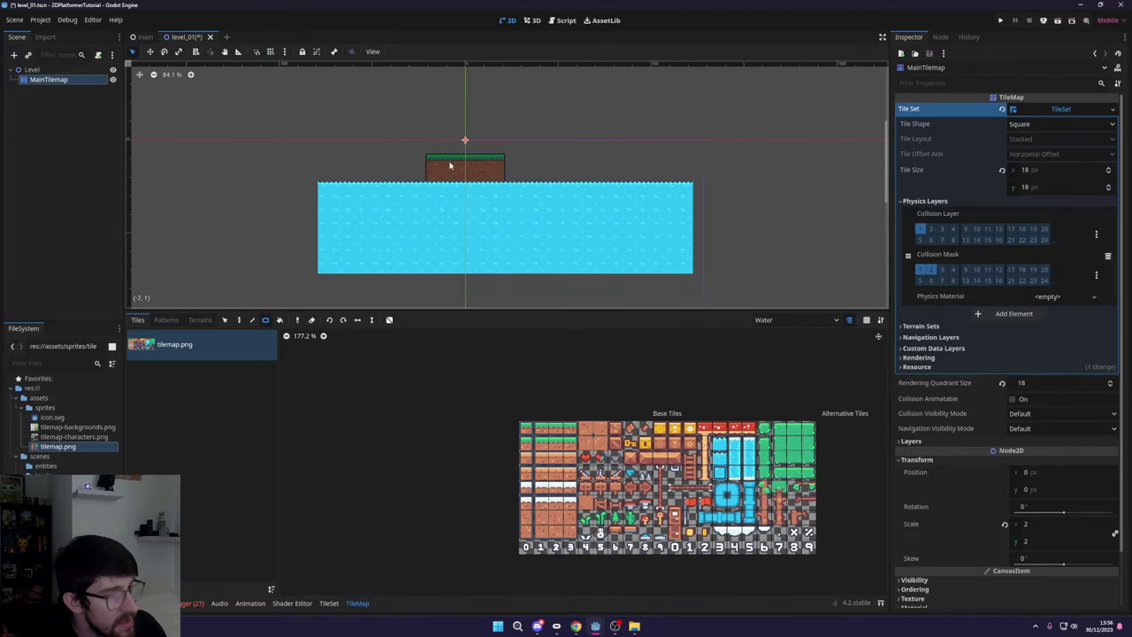
{"action": "left_click", "coordinate": [758, 320]}
{"action": "left_click", "coordinate": [762, 320]}
{"action": "left_click", "coordinate": [758, 320]}
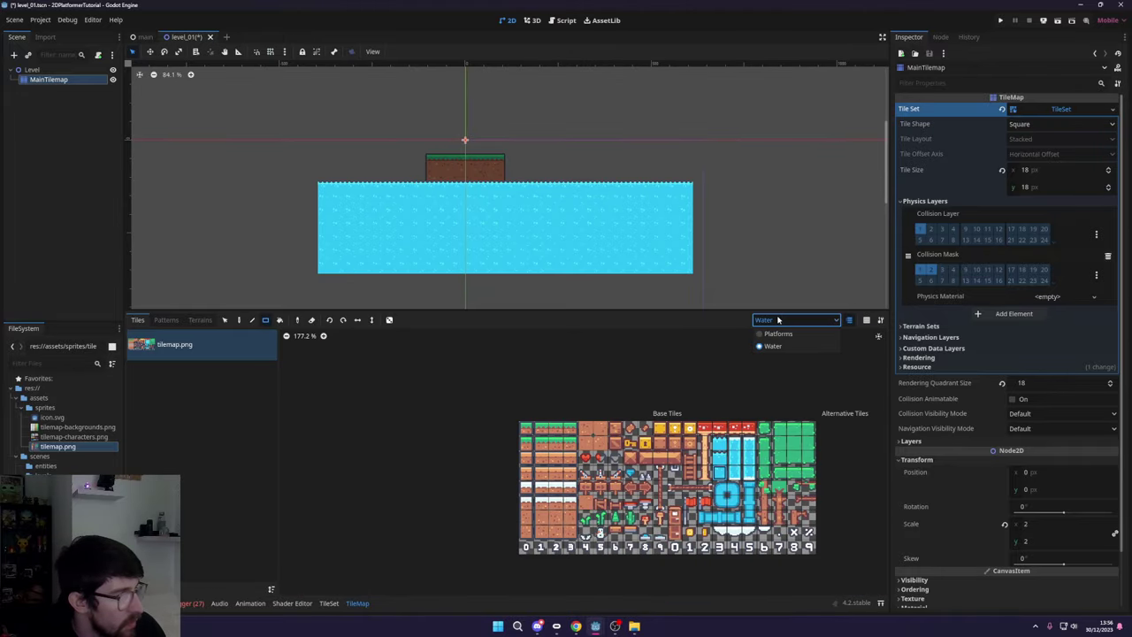
{"action": "left_click", "coordinate": [778, 334]}
{"action": "left_click", "coordinate": [835, 321]}
{"action": "left_click", "coordinate": [778, 346]}
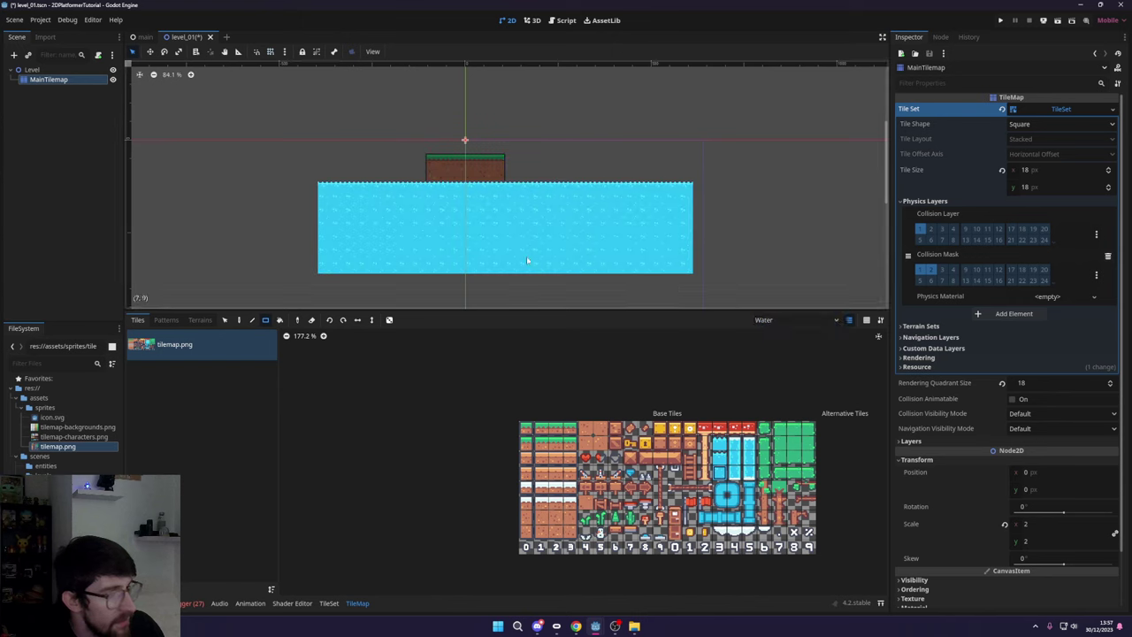
- Turn off the selected-layer highlight to inspect the platform and water together, and turn the highlight back on
{"action": "left_click", "coordinate": [847, 321]}
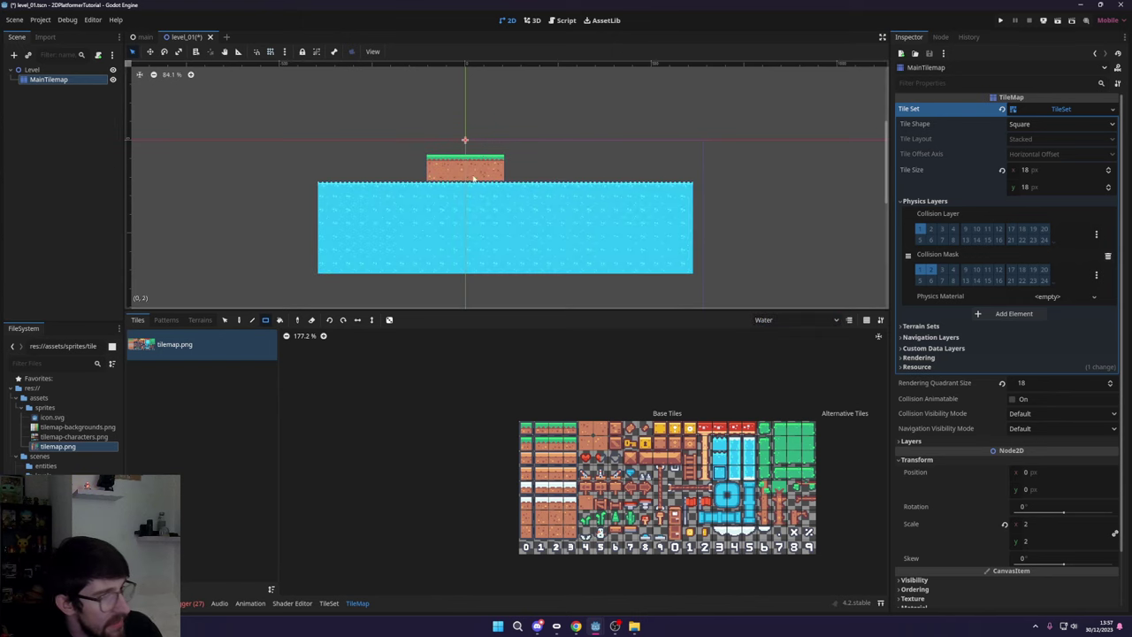
{"action": "scroll", "coordinate": [407, 168], "scroll_direction": "up", "scroll_amount": 4}
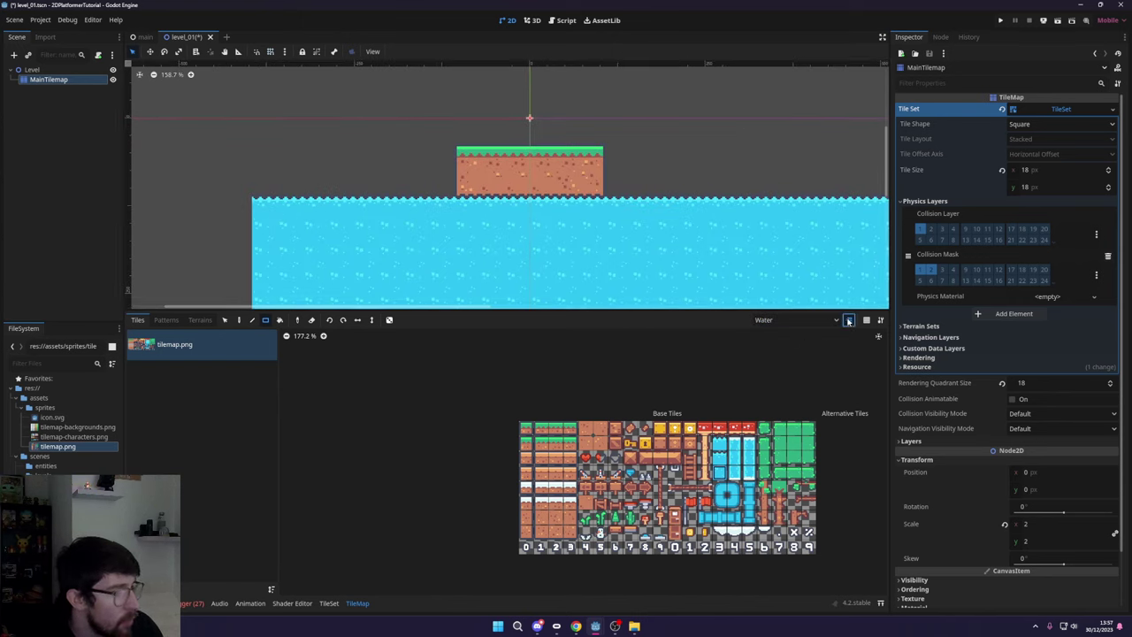
{"action": "left_click", "coordinate": [848, 321]}
{"action": "scroll", "coordinate": [445, 201], "scroll_direction": "down", "scroll_amount": 4}
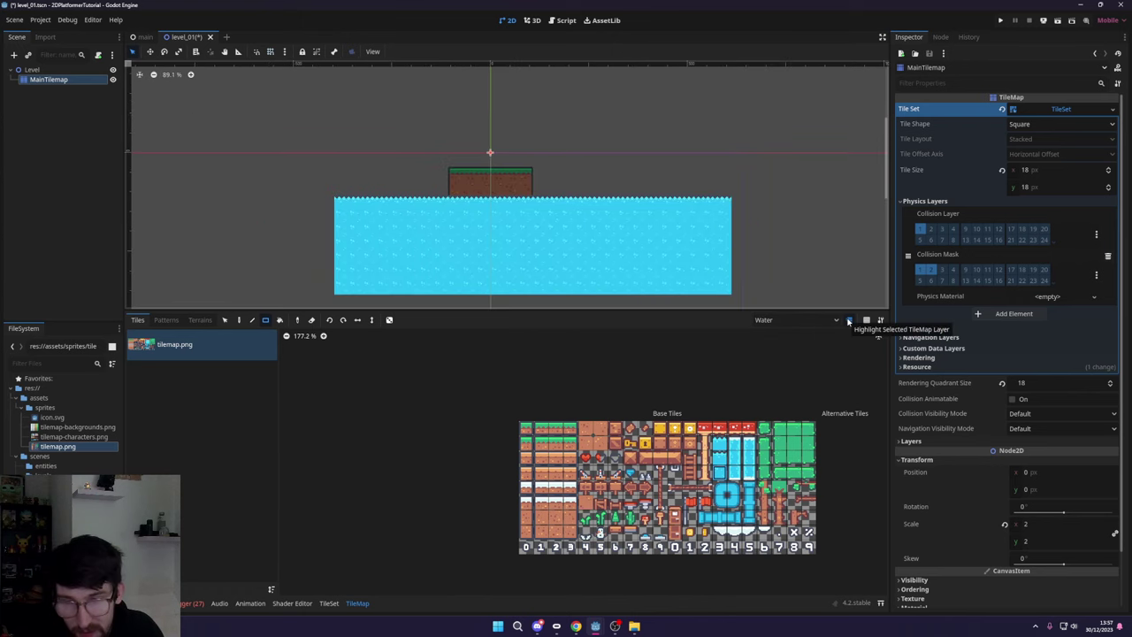
- Try placing two three-tile wooden platforms in row 1, in columns 5–7 and 10–12, on the Water layer
{"action": "scroll", "coordinate": [446, 226], "scroll_direction": "up", "scroll_amount": 1}
{"action": "scroll", "coordinate": [542, 200], "scroll_direction": "down", "scroll_amount": 2}
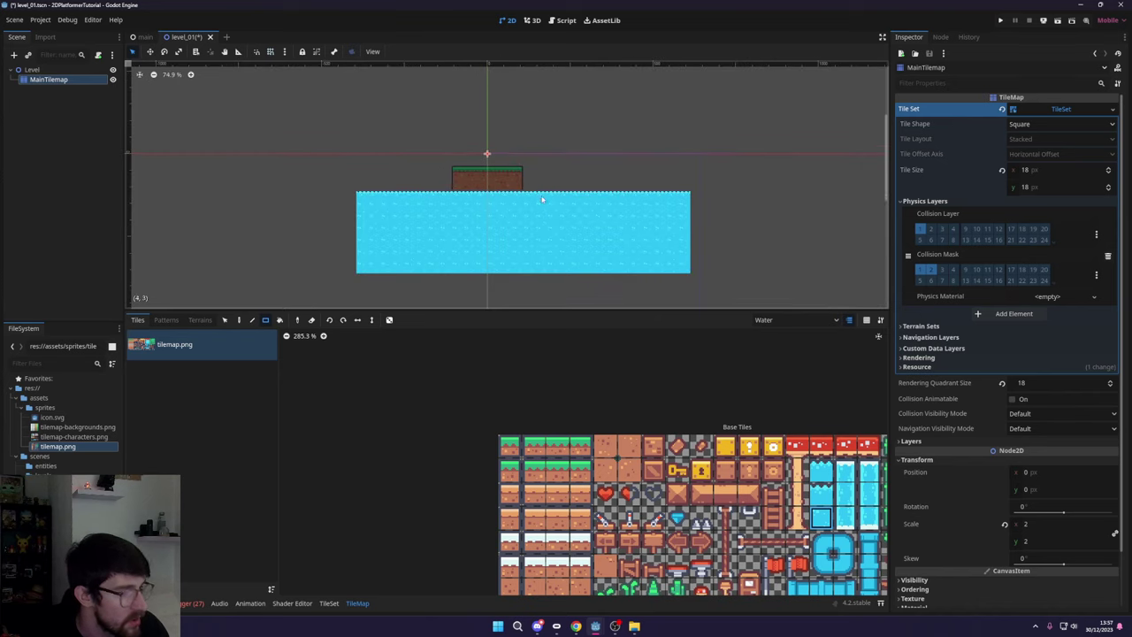
{"action": "scroll", "coordinate": [531, 208], "scroll_direction": "up", "scroll_amount": 2}
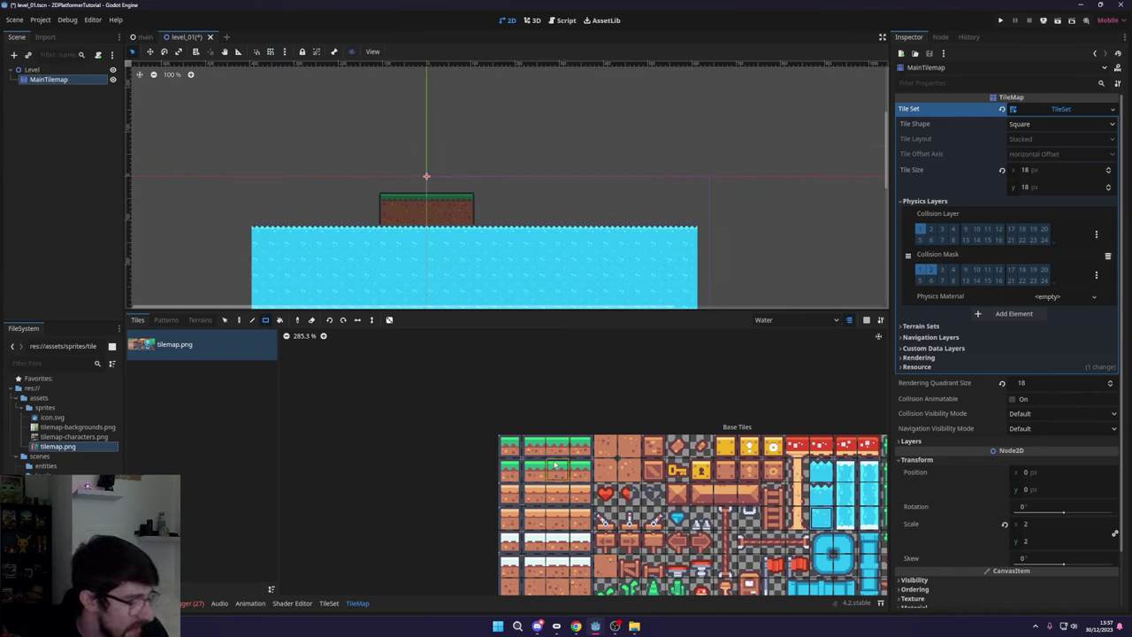
{"action": "left_click_drag", "start_coordinate": [702, 493], "coordinate": [745, 501]}
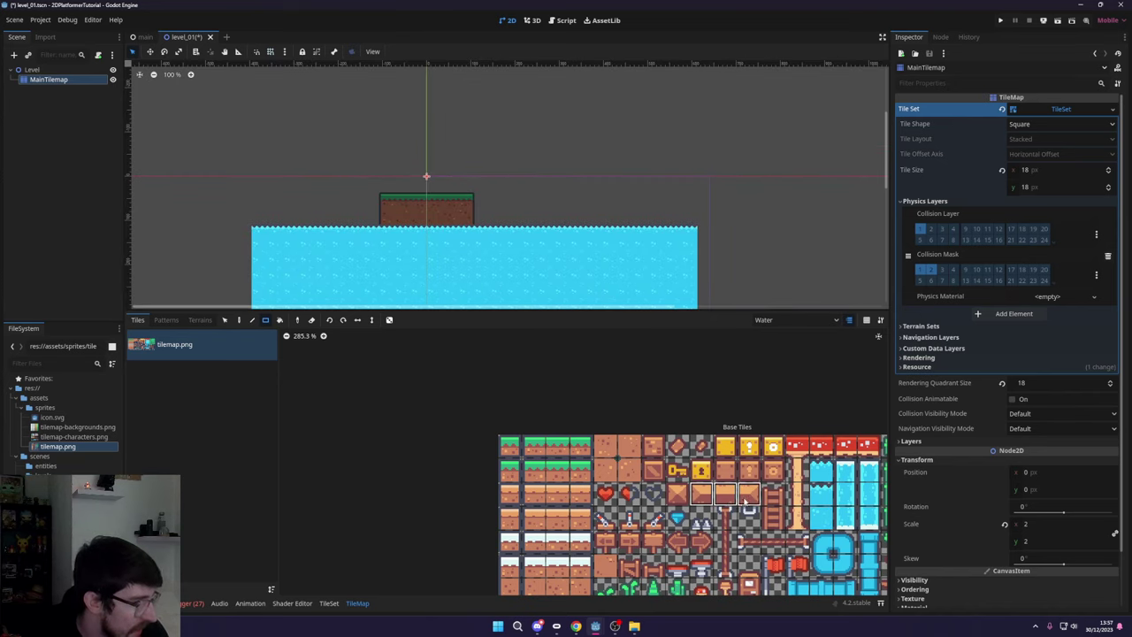
{"action": "left_click_drag", "start_coordinate": [700, 447], "coordinate": [702, 477]}
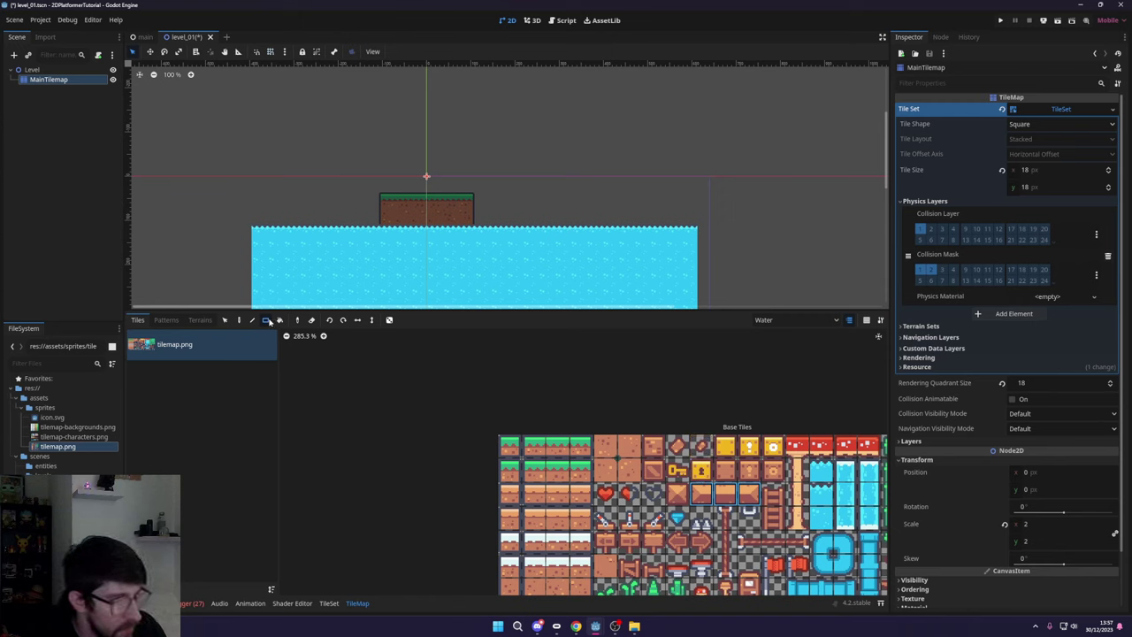
{"action": "left_click", "coordinate": [240, 320]}
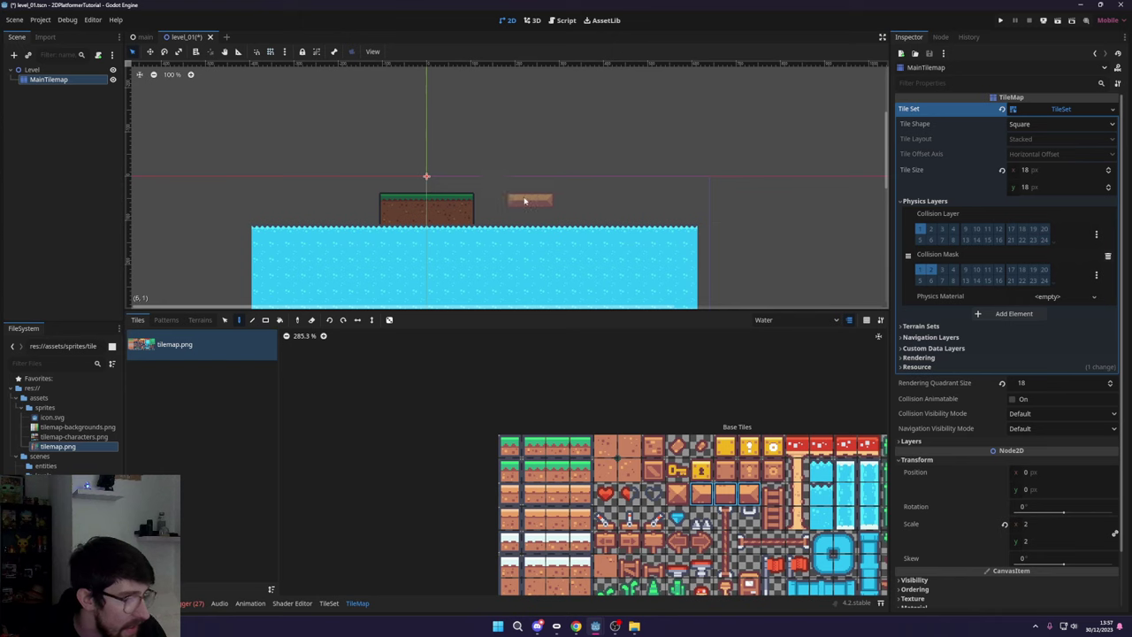
{"action": "left_click", "coordinate": [610, 201]}
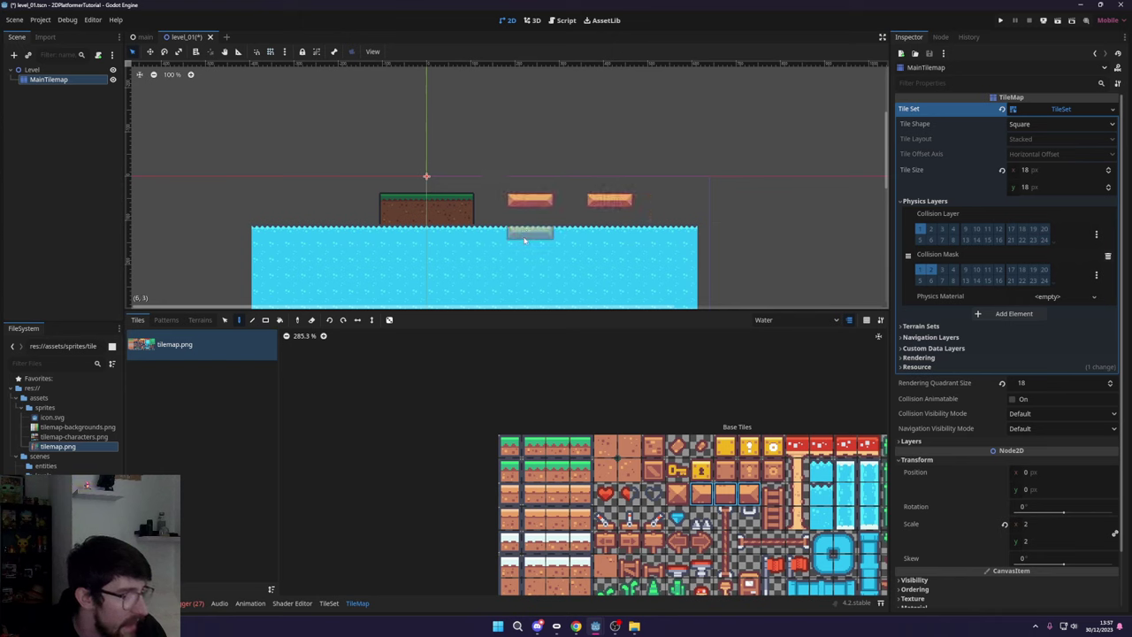
- Try building a grass-topped dirt block from column 15 in rows 1 to 3 on the Water layer
{"action": "left_click", "coordinate": [533, 470]}
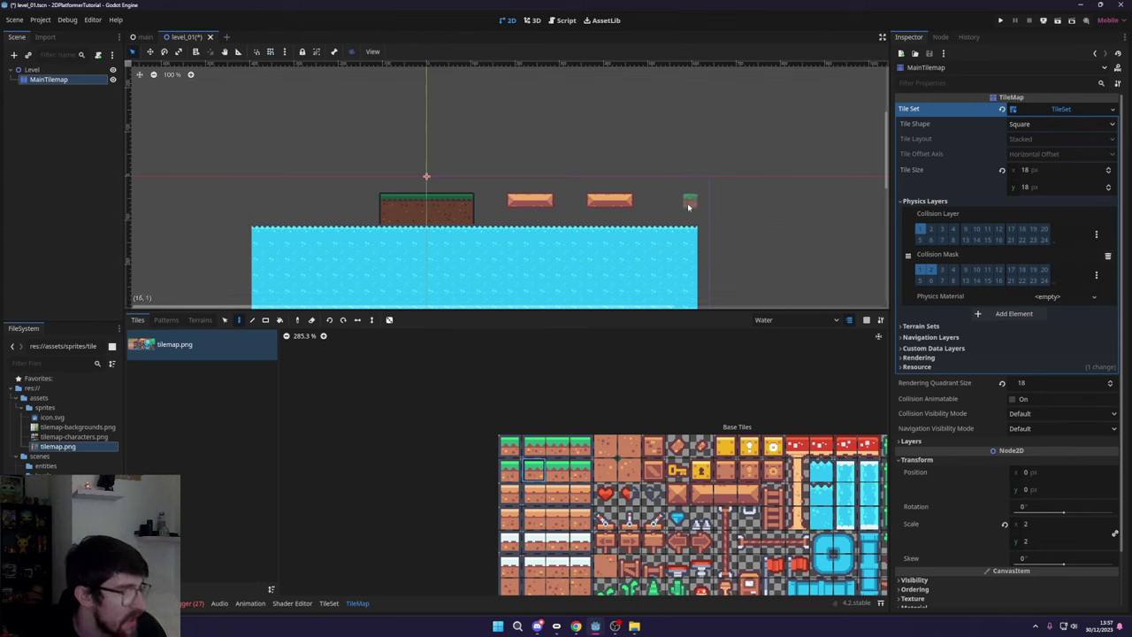
{"action": "middle_click_drag", "start_coordinate": [557, 542], "coordinate": [575, 473]}
{"action": "left_click", "coordinate": [550, 519]}
{"action": "left_click", "coordinate": [674, 232]}
{"action": "left_click", "coordinate": [674, 216]}
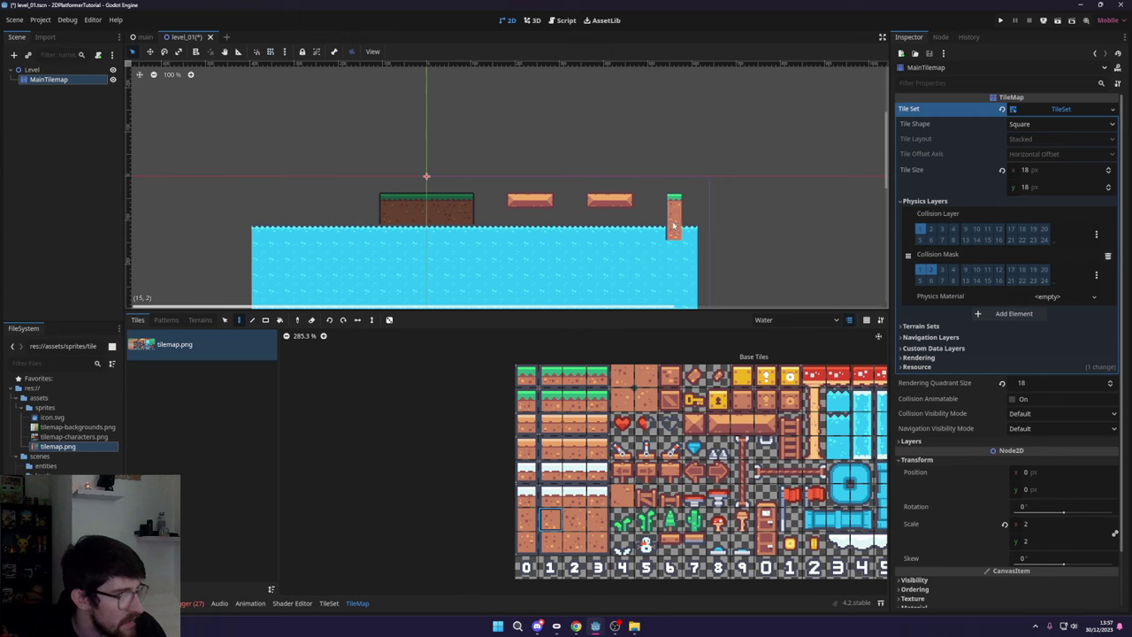
{"action": "left_click", "coordinate": [575, 519]}
{"action": "left_click", "coordinate": [689, 232]}
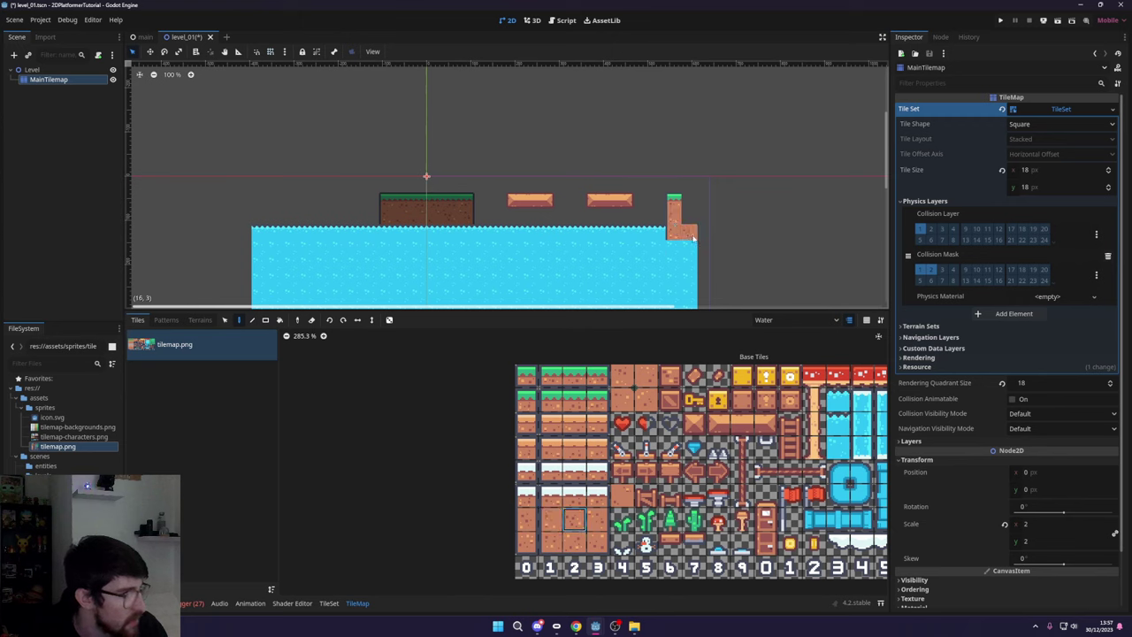
{"action": "left_click", "coordinate": [704, 231]}
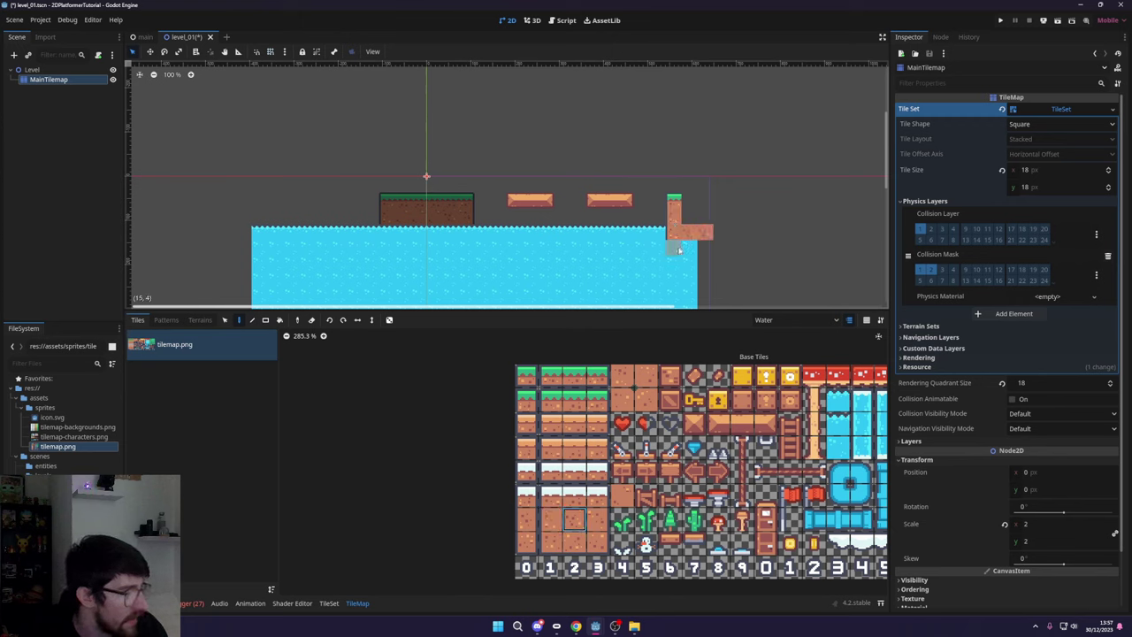
{"action": "left_click", "coordinate": [688, 216]}
{"action": "left_click", "coordinate": [705, 217]}
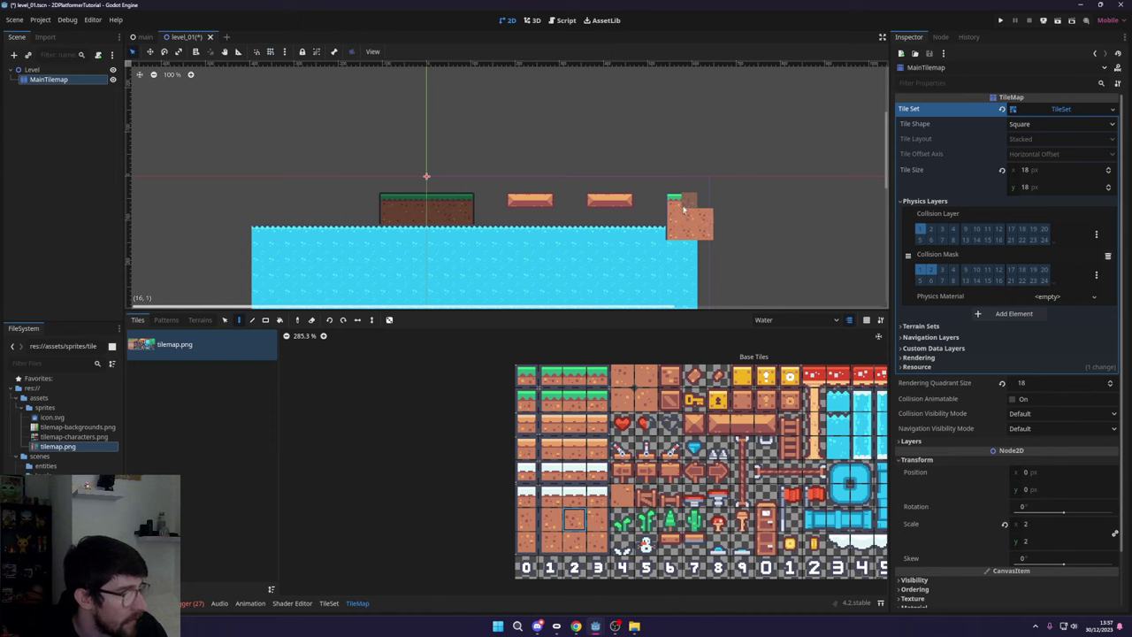
- Undo all the dirt, grass and wooden platform tiles placed on the Water layer
{"action": "key", "text": "ctrl+z"}
{"action": "key", "text": "ctrl+z"}
{"action": "key", "text": "ctrl+z"}
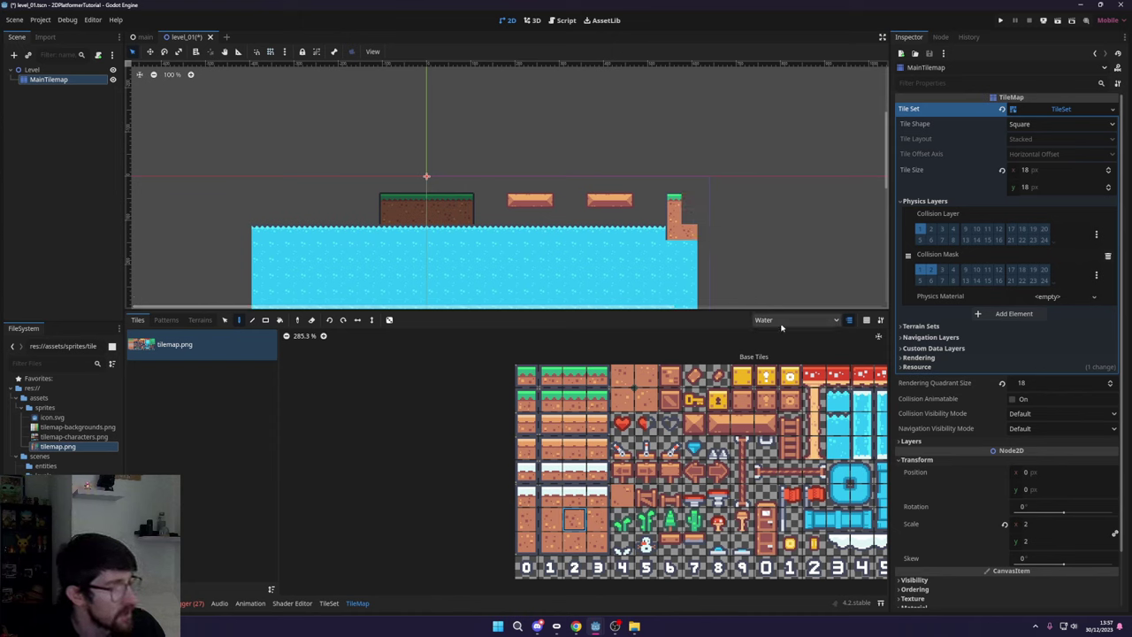
{"action": "key", "text": "ctrl+z"}
{"action": "key", "text": "ctrl+z"}
{"action": "key", "text": "ctrl+z"}
{"action": "key", "text": "ctrl+z"}
{"action": "key", "text": "ctrl+z"}
{"action": "key", "text": "ctrl+z"}
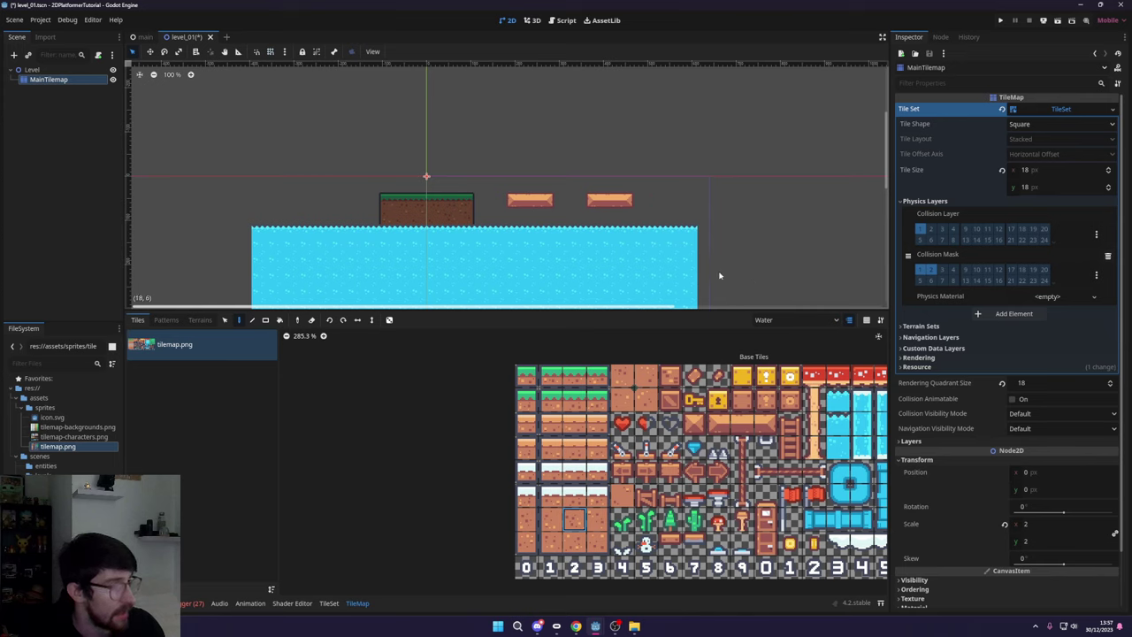
- On the Platforms layer, place two three-tile wooden platforms in row 1, in columns 5–7 and 10–12
{"action": "left_click", "coordinate": [769, 319]}
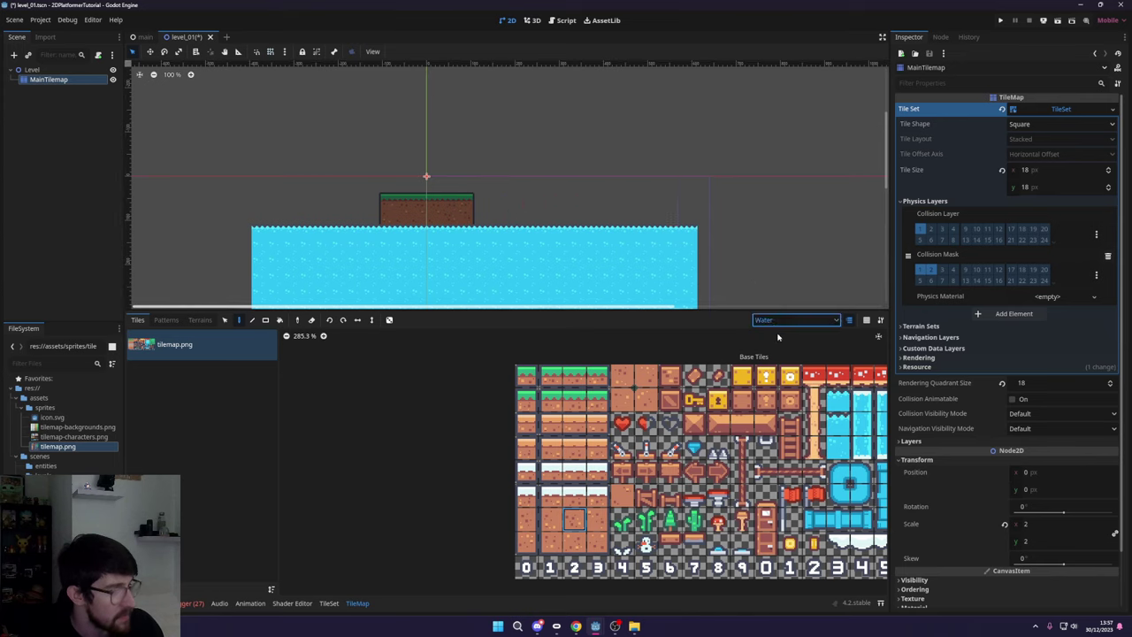
{"action": "left_click", "coordinate": [782, 345]}
{"action": "left_click_drag", "start_coordinate": [718, 424], "coordinate": [765, 425]}
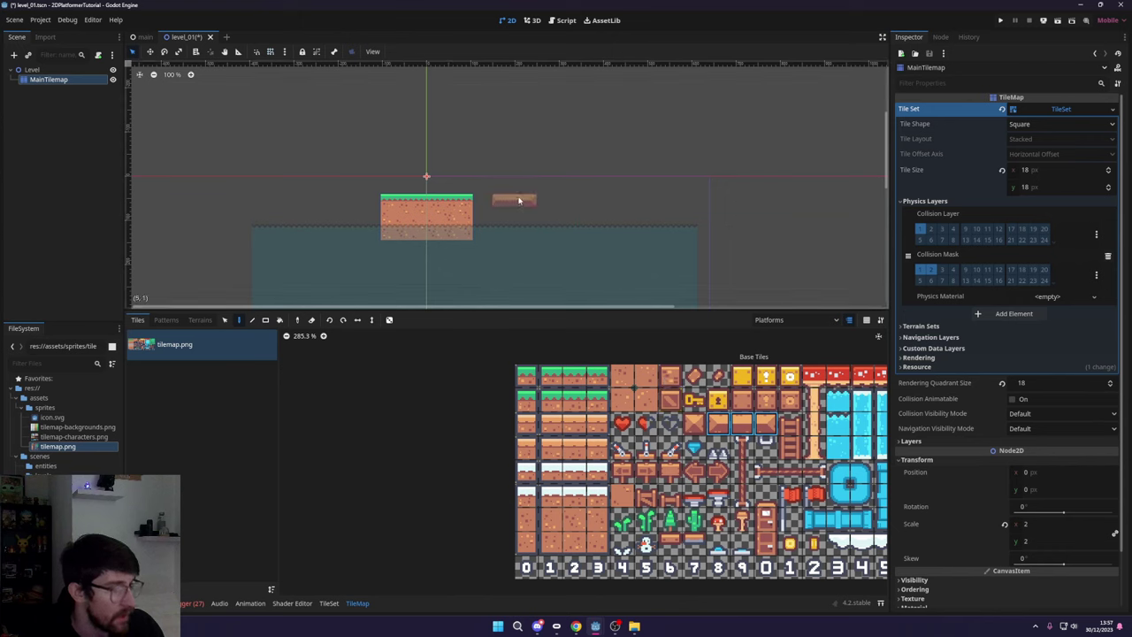
{"action": "left_click", "coordinate": [536, 201]}
{"action": "left_click", "coordinate": [615, 201]}
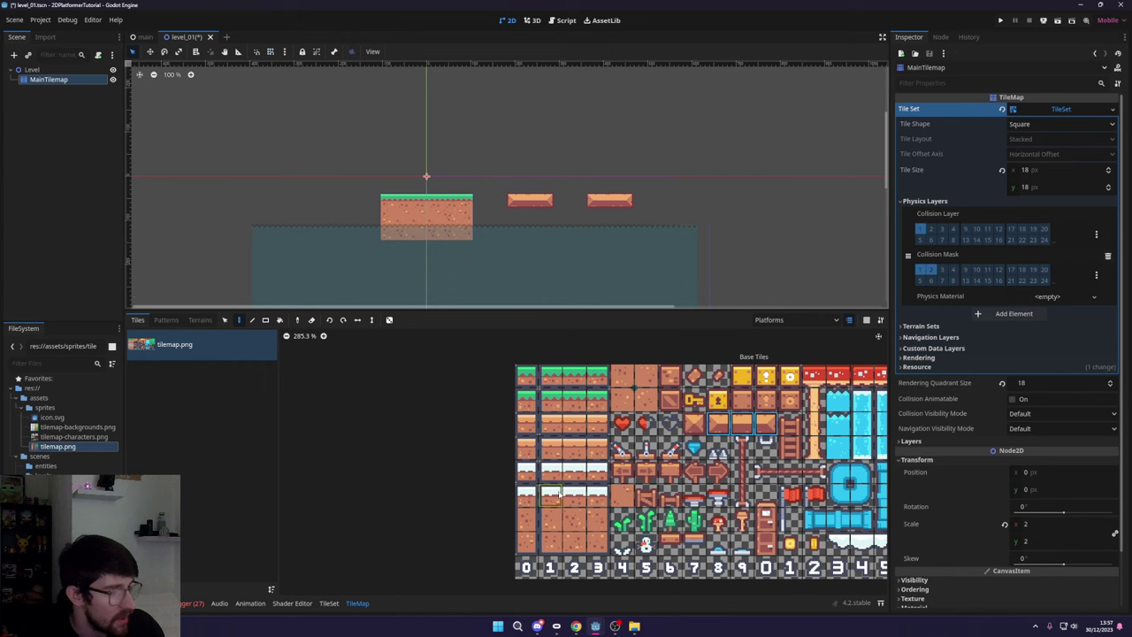
- Build a second grass-topped dirt block, five tiles wide and three high, from column 15 in rows 1 to 3
{"action": "left_click", "coordinate": [550, 399]}
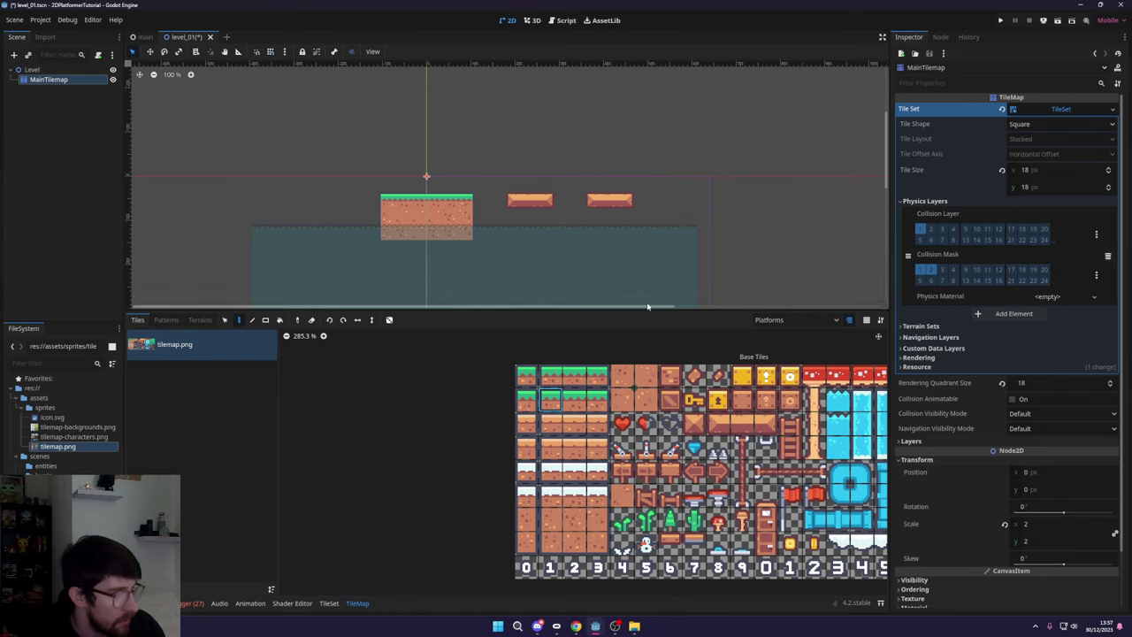
{"action": "left_click", "coordinate": [550, 519]}
{"action": "left_click", "coordinate": [673, 217]}
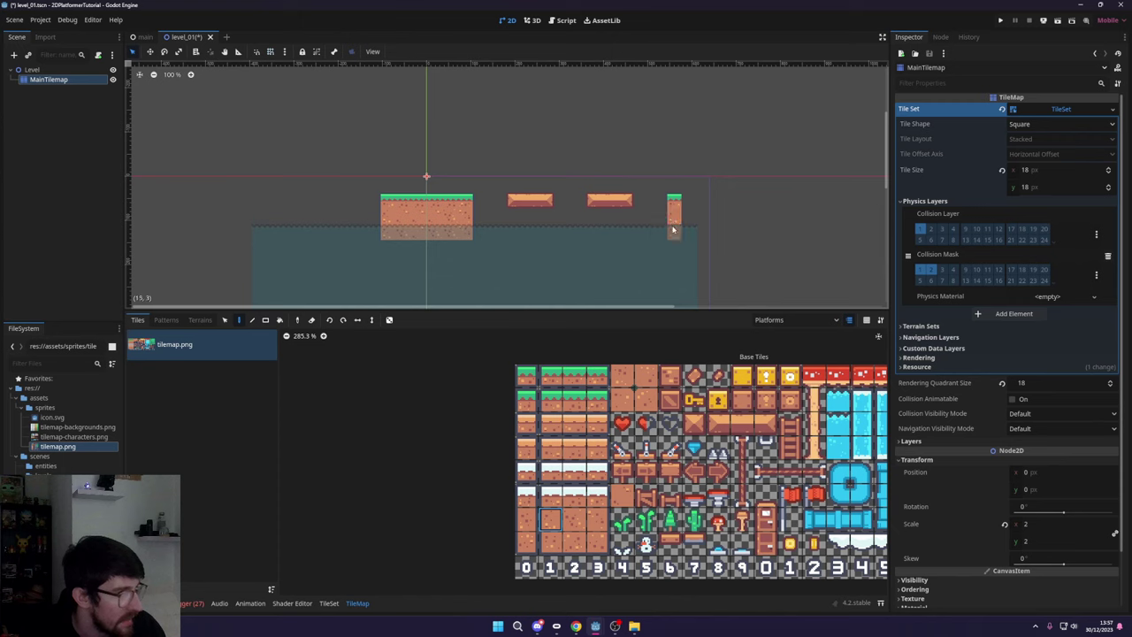
{"action": "left_click", "coordinate": [574, 519]}
{"action": "left_click", "coordinate": [689, 233]}
{"action": "left_click", "coordinate": [707, 235]}
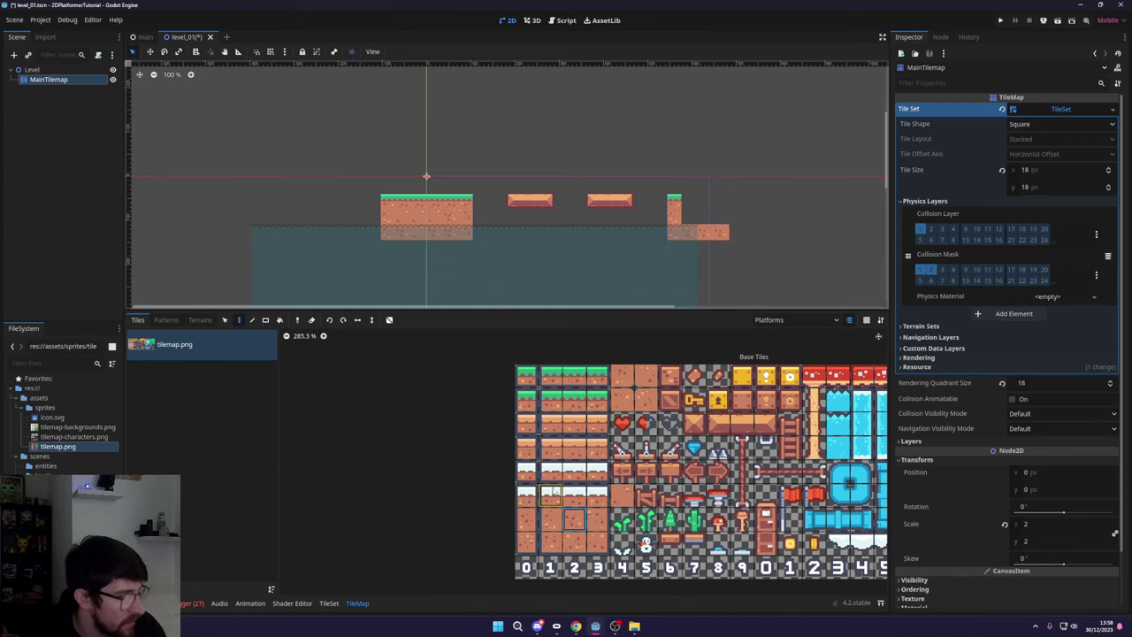
{"action": "left_click", "coordinate": [598, 519]}
{"action": "left_click", "coordinate": [738, 232]}
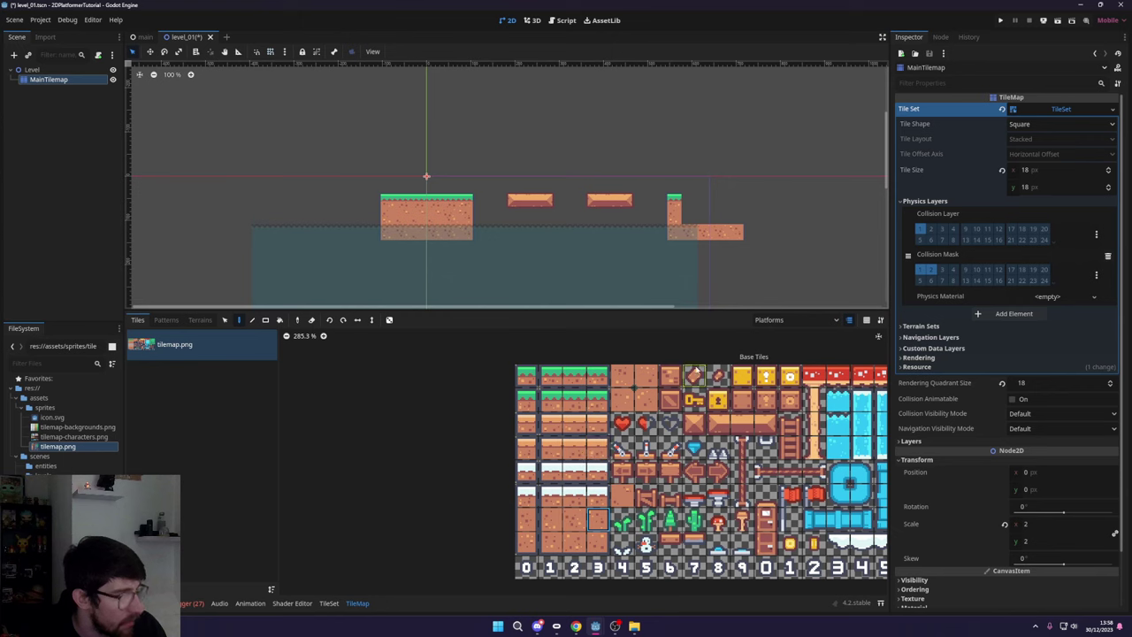
{"action": "scroll", "coordinate": [713, 210], "scroll_direction": "up", "scroll_amount": 5}
{"action": "left_click", "coordinate": [573, 398]}
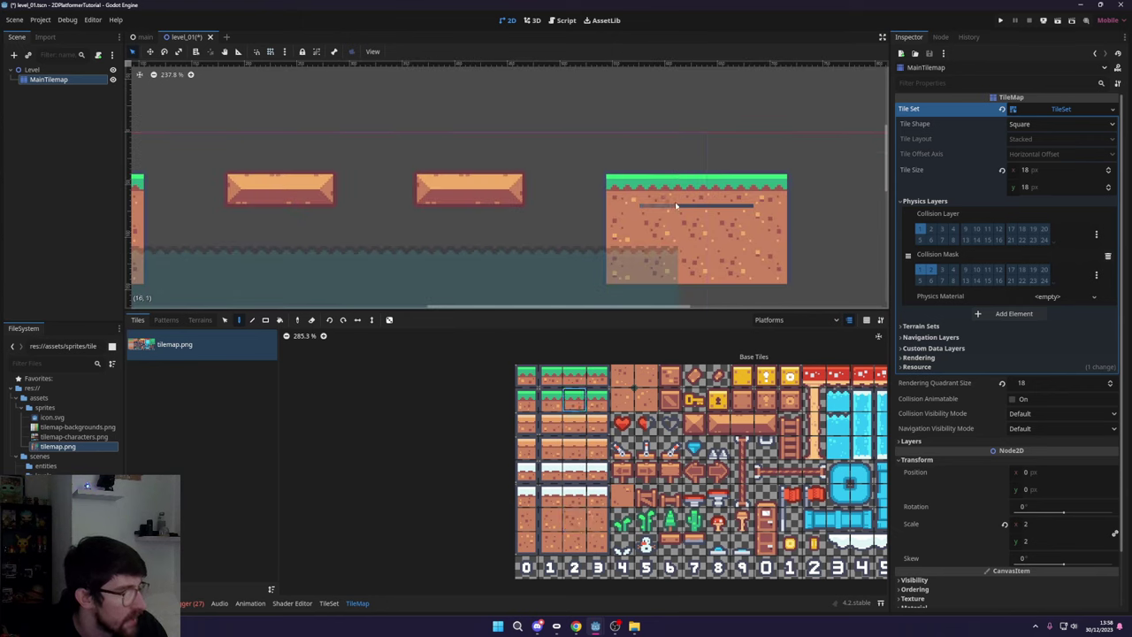
- On the Water layer, extend the two-tile-high water surface strip under the second dirt block to column 22
{"action": "scroll", "coordinate": [688, 255], "scroll_direction": "down", "scroll_amount": 3}
{"action": "scroll", "coordinate": [687, 254], "scroll_direction": "down", "scroll_amount": 1}
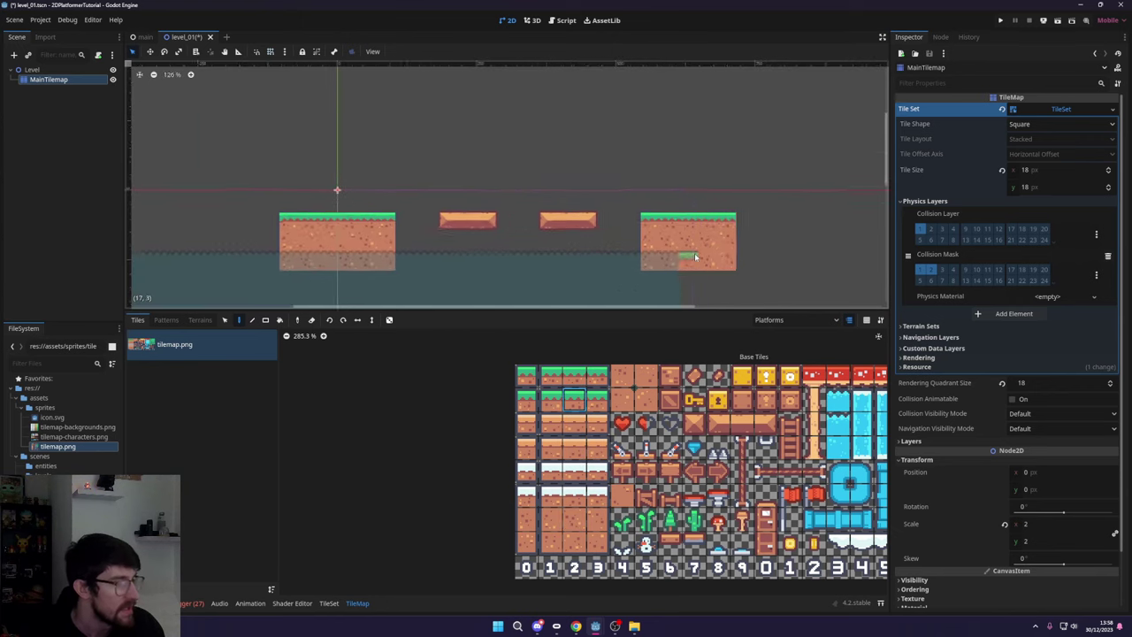
{"action": "scroll", "coordinate": [677, 257], "scroll_direction": "up", "scroll_amount": 1}
{"action": "scroll", "coordinate": [681, 261], "scroll_direction": "down", "scroll_amount": 1}
{"action": "scroll", "coordinate": [690, 326], "scroll_direction": "down", "scroll_amount": 2}
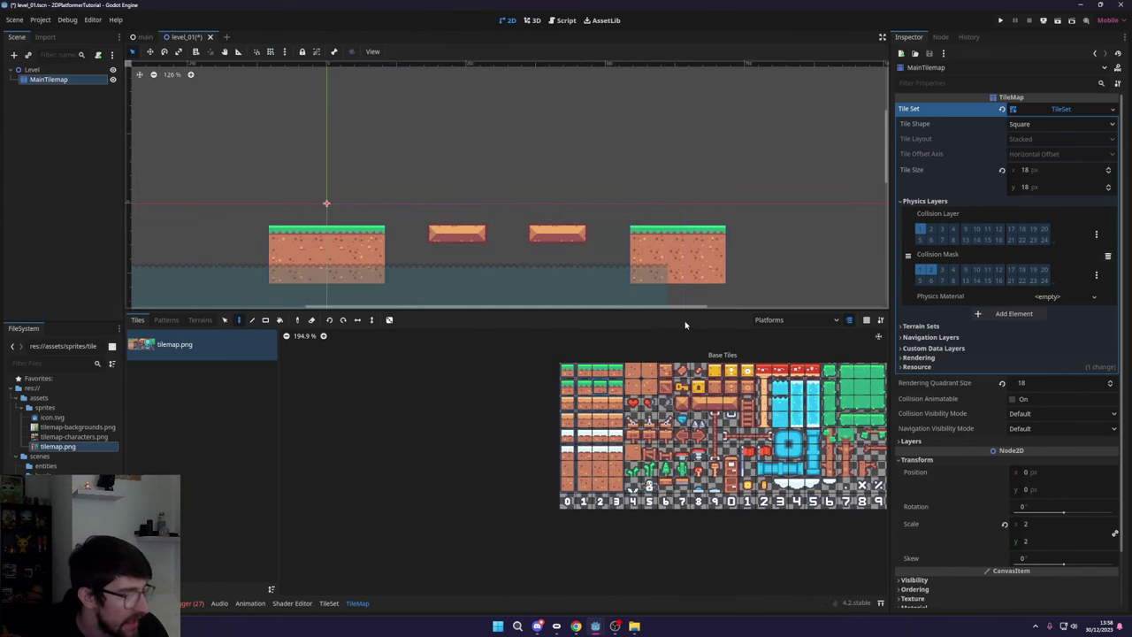
{"action": "middle_click_drag", "start_coordinate": [637, 297], "coordinate": [652, 253]}
{"action": "left_click", "coordinate": [793, 319]}
{"action": "left_click", "coordinate": [772, 346]}
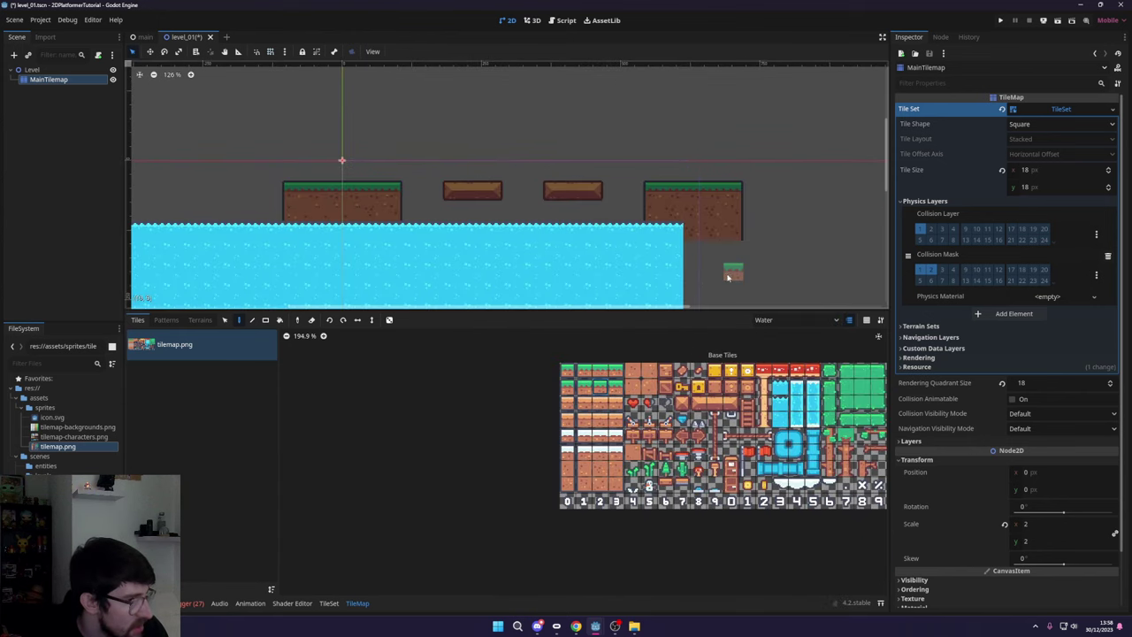
{"action": "middle_click_drag", "start_coordinate": [733, 273], "coordinate": [709, 218]}
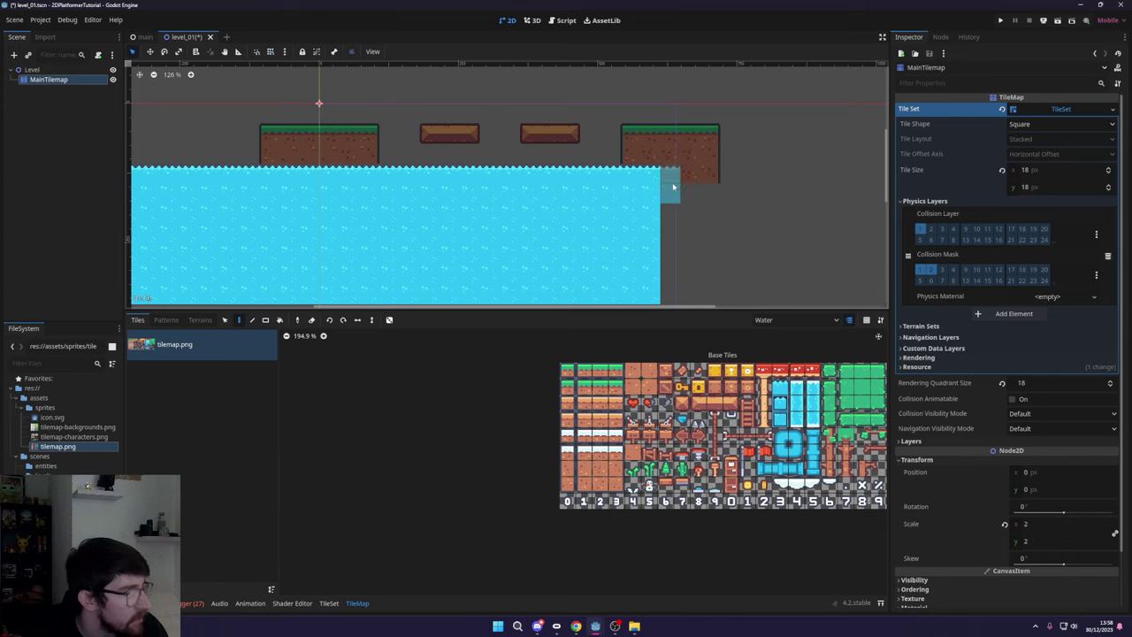
{"action": "left_click_drag", "start_coordinate": [670, 185], "coordinate": [777, 190]}
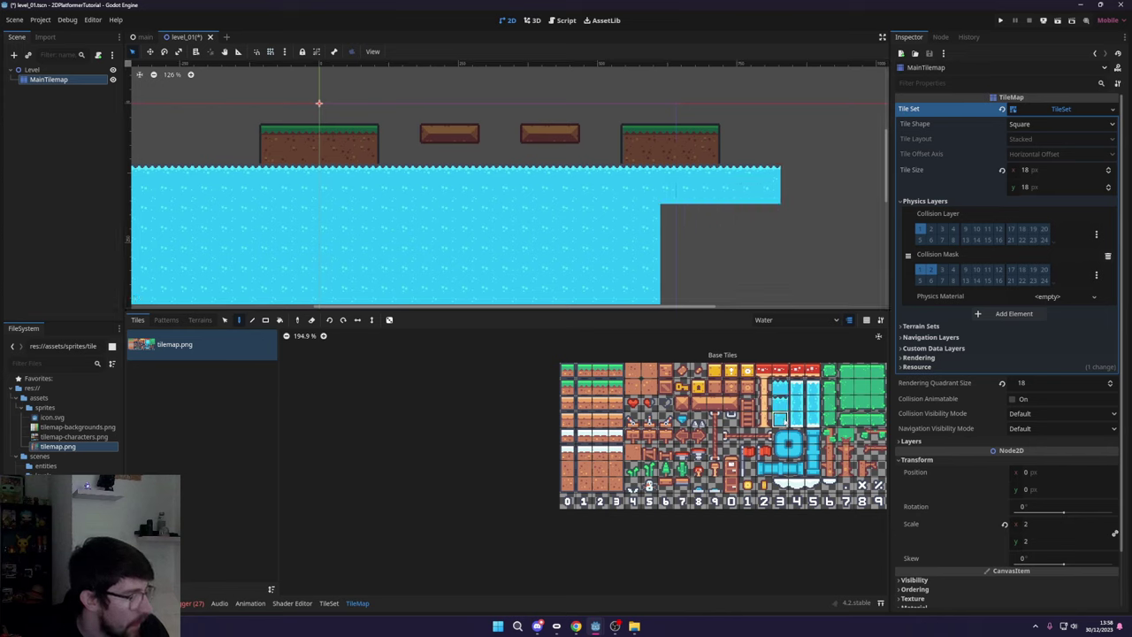
- Fill the gap beneath the extended water surface with a rectangle of plain water from cell (17, 5) to (22, 9)
{"action": "scroll", "coordinate": [730, 364], "scroll_direction": "down", "scroll_amount": 2}
{"action": "left_click", "coordinate": [265, 319]}
{"action": "scroll", "coordinate": [495, 194], "scroll_direction": "down", "scroll_amount": 2}
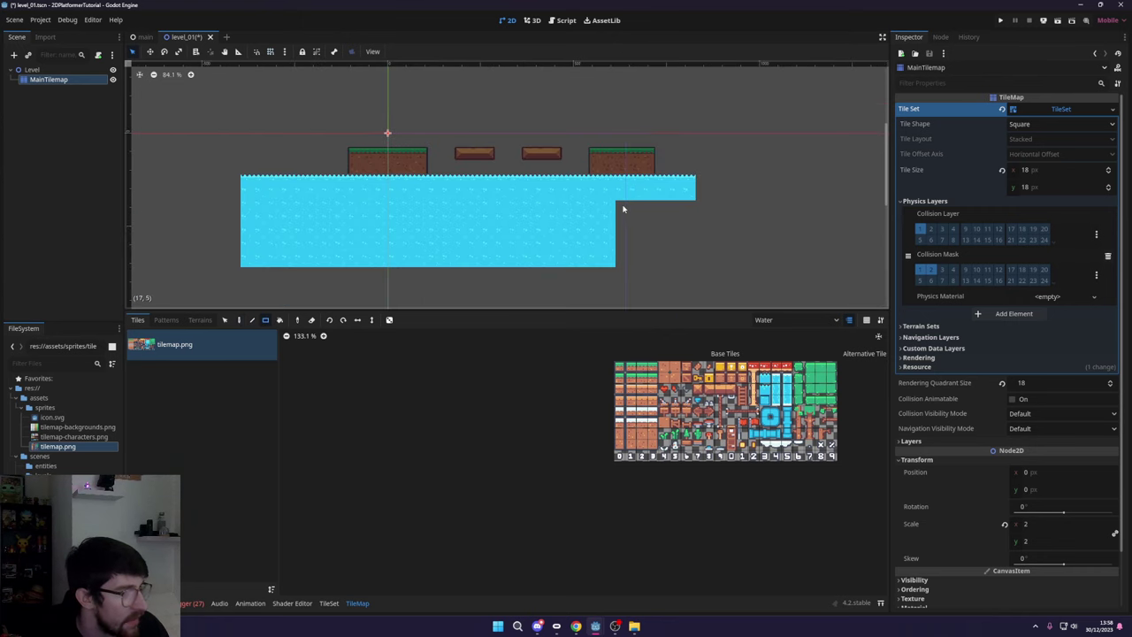
{"action": "left_click_drag", "start_coordinate": [639, 222], "coordinate": [692, 263]}
{"action": "scroll", "coordinate": [495, 201], "scroll_direction": "up", "scroll_amount": 2}
{"action": "scroll", "coordinate": [342, 177], "scroll_direction": "down", "scroll_amount": 1}
{"action": "scroll", "coordinate": [331, 190], "scroll_direction": "up", "scroll_amount": 2}
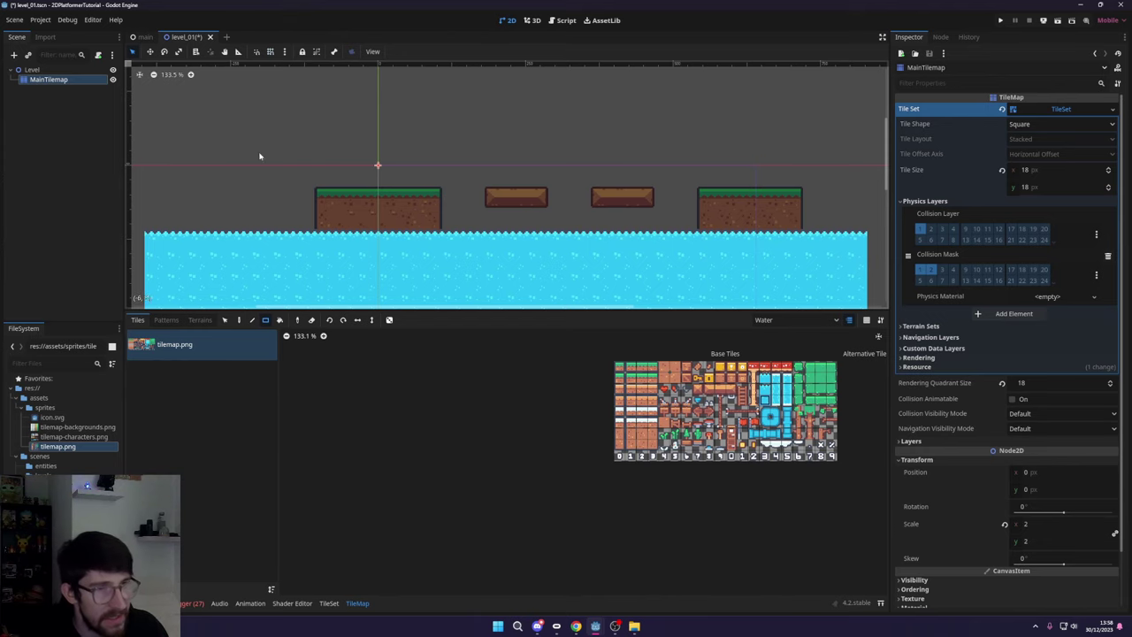
- Save the level_01 scene and turn off the selected-layer highlight so that all layers show in full colour
{"action": "scroll", "coordinate": [518, 225], "scroll_direction": "down", "scroll_amount": 2}
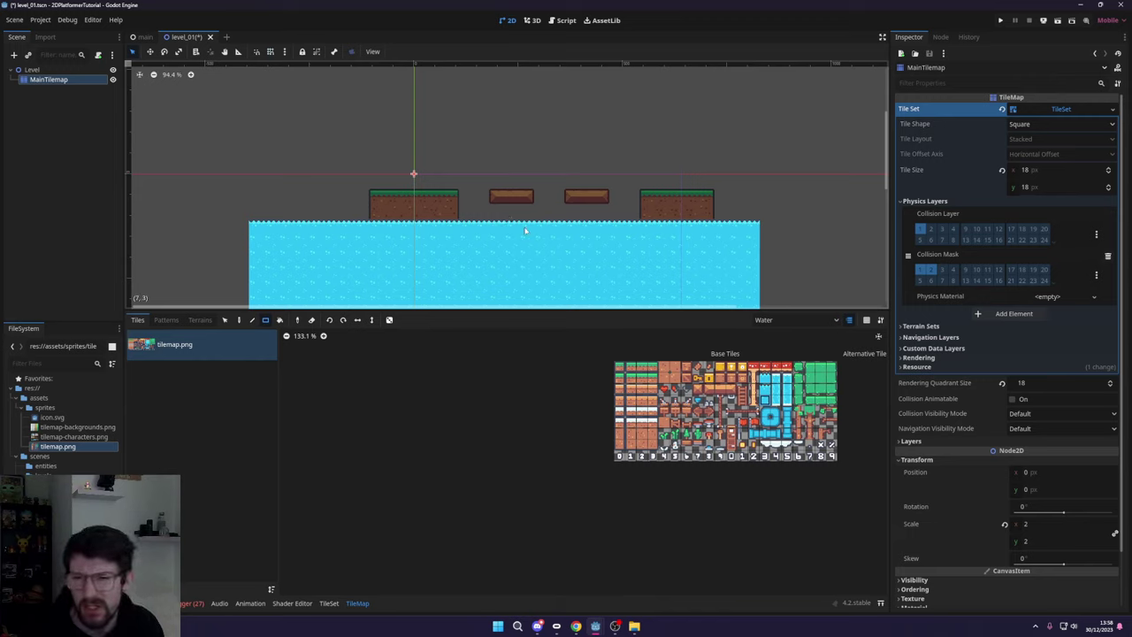
{"action": "scroll", "coordinate": [519, 203], "scroll_direction": "down", "scroll_amount": 2}
{"action": "scroll", "coordinate": [497, 185], "scroll_direction": "up", "scroll_amount": 3}
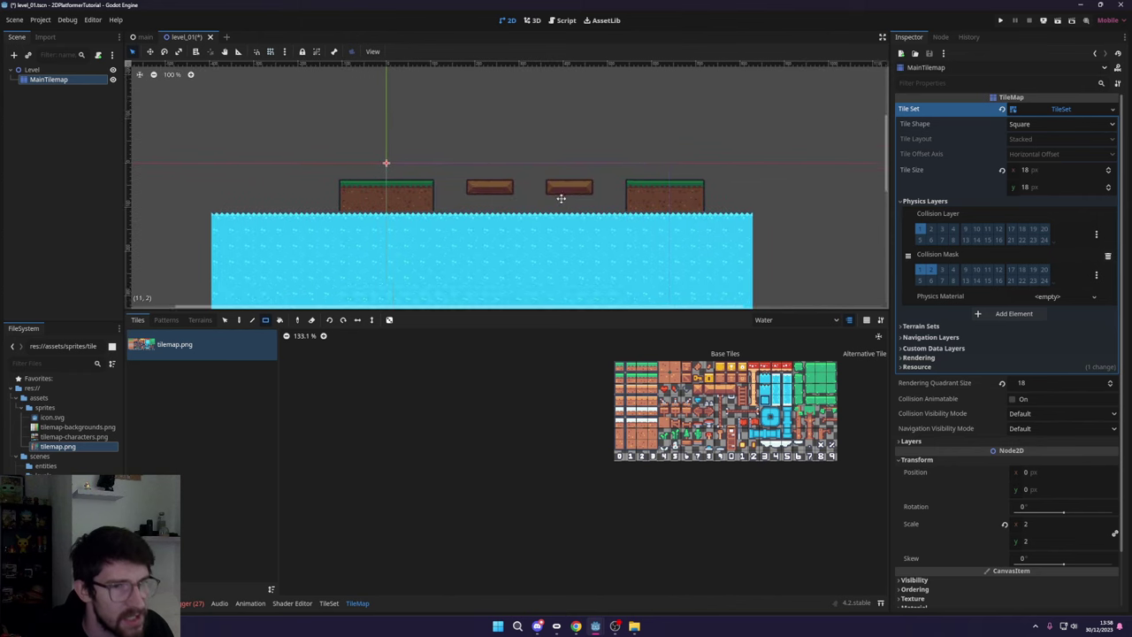
{"action": "key", "text": "ctrl+s"}
{"action": "middle_click_drag", "start_coordinate": [338, 195], "coordinate": [281, 156]}
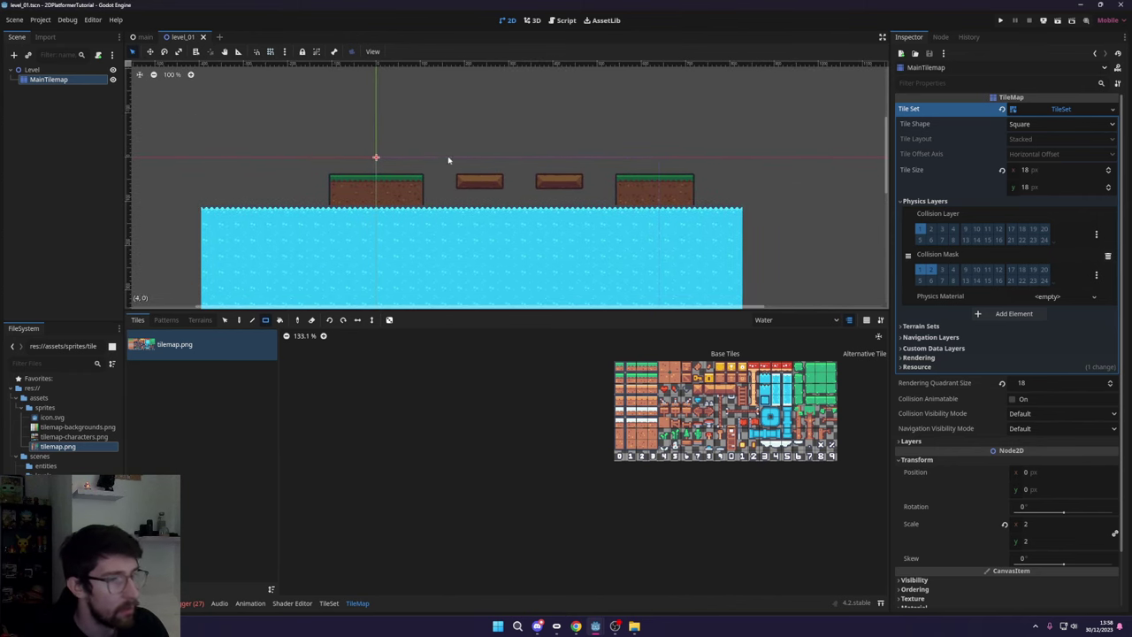
{"action": "left_click", "coordinate": [848, 321]}
{"action": "scroll", "coordinate": [566, 162], "scroll_direction": "down", "scroll_amount": 1}
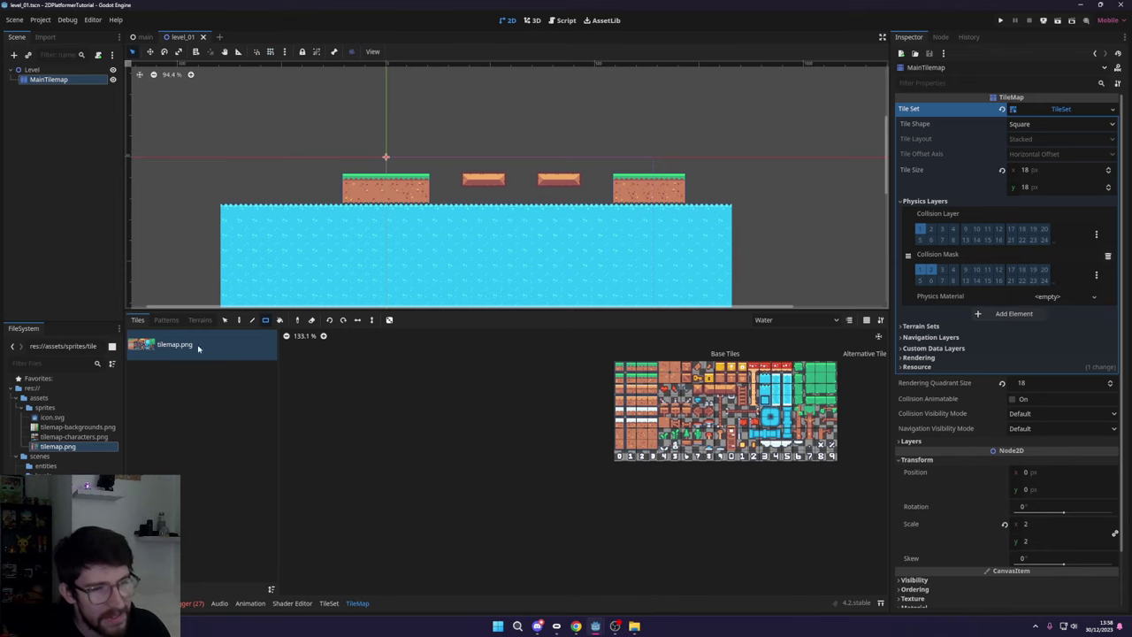
- Add a second TileMap node as a child of the Level node
{"action": "left_click", "coordinate": [92, 134]}
{"action": "left_click", "coordinate": [55, 80]}
{"action": "left_click", "coordinate": [46, 70]}
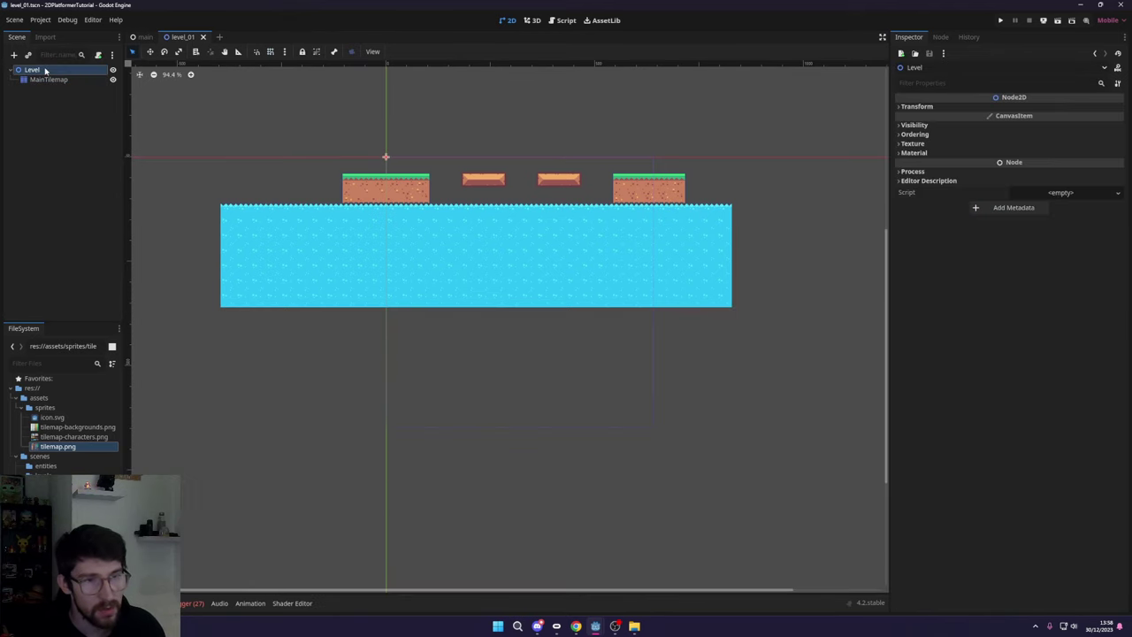
{"action": "key", "text": "ctrl+a"}
{"action": "double_click", "coordinate": [473, 232]}
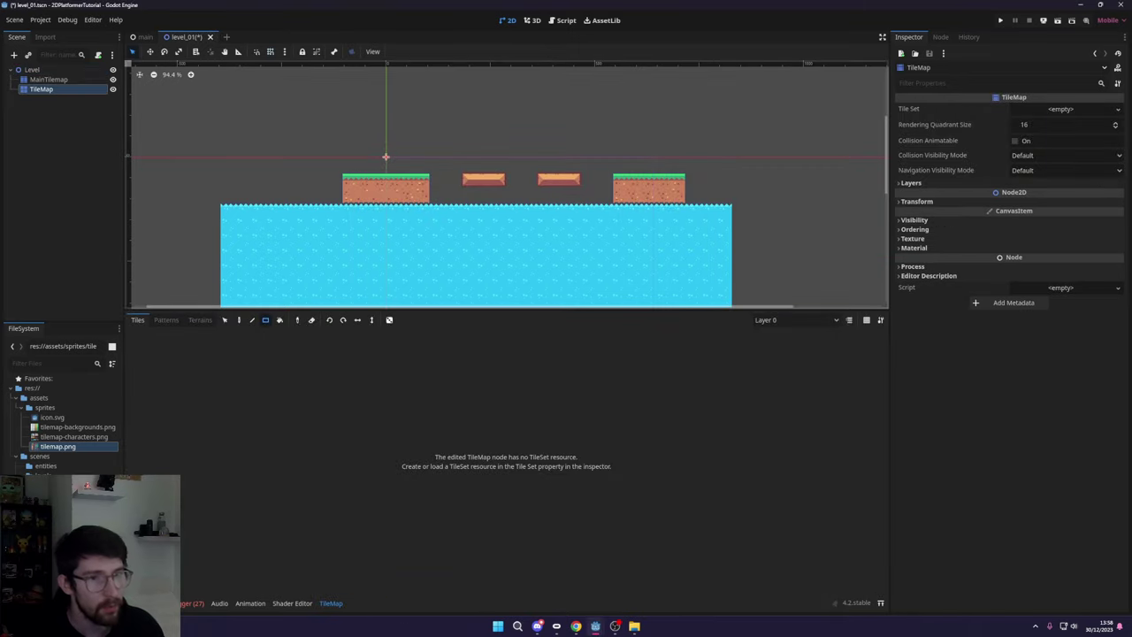
- Rename the new TileMap node as BackgroundTilemap
{"action": "double_click", "coordinate": [52, 90]}
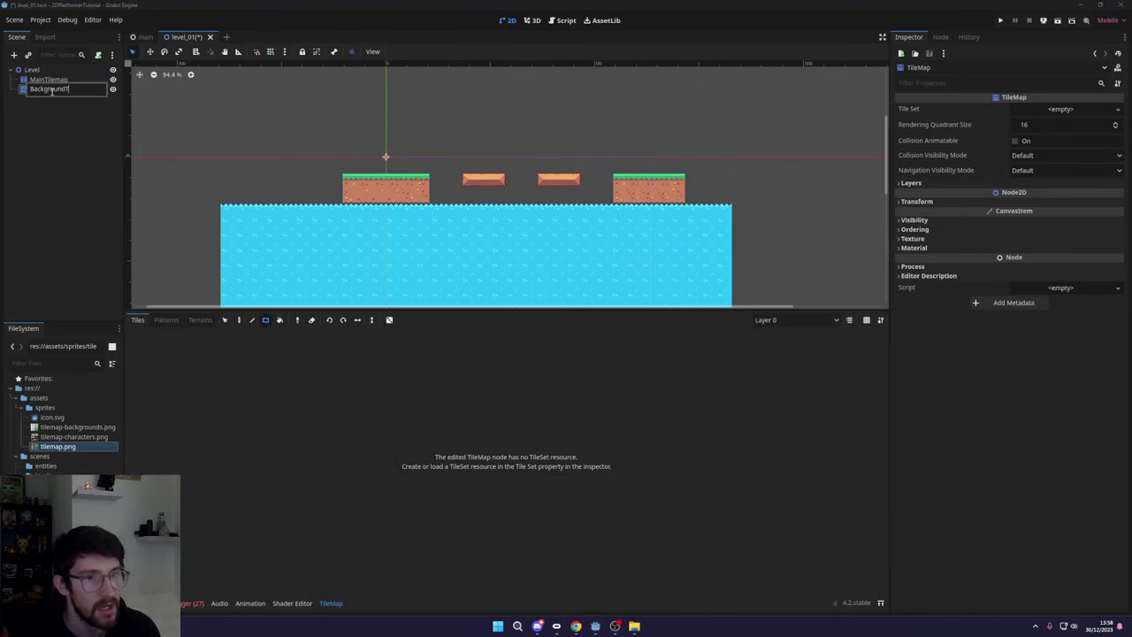
{"action": "type", "text": "BackgroundTilemap"}
{"action": "key", "text": "Return"}
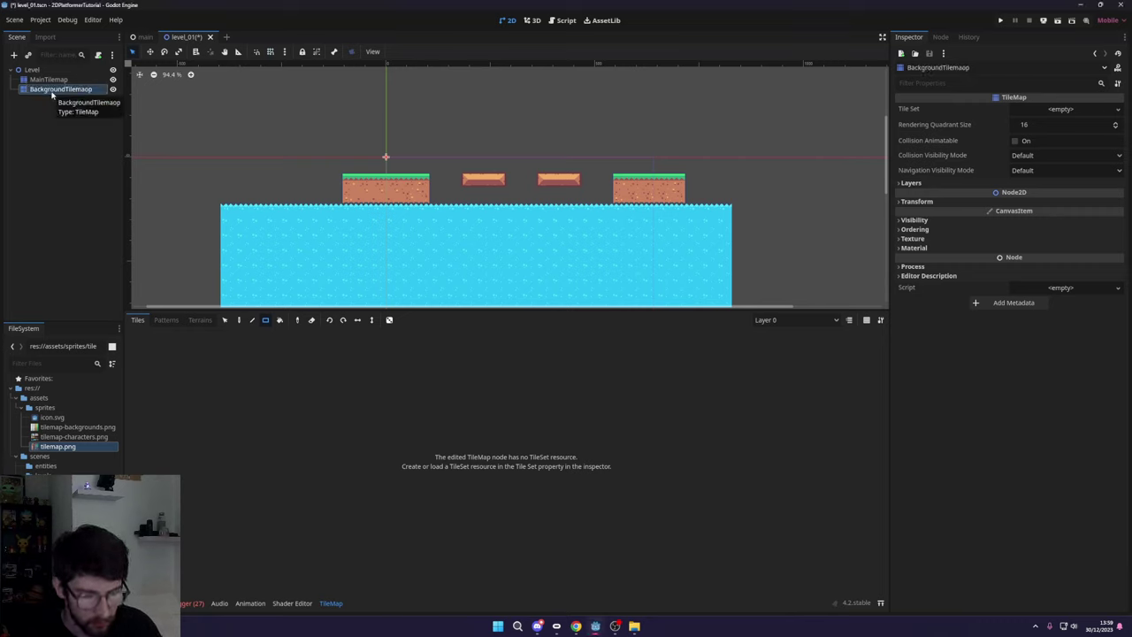
{"action": "double_click", "coordinate": [52, 90]}
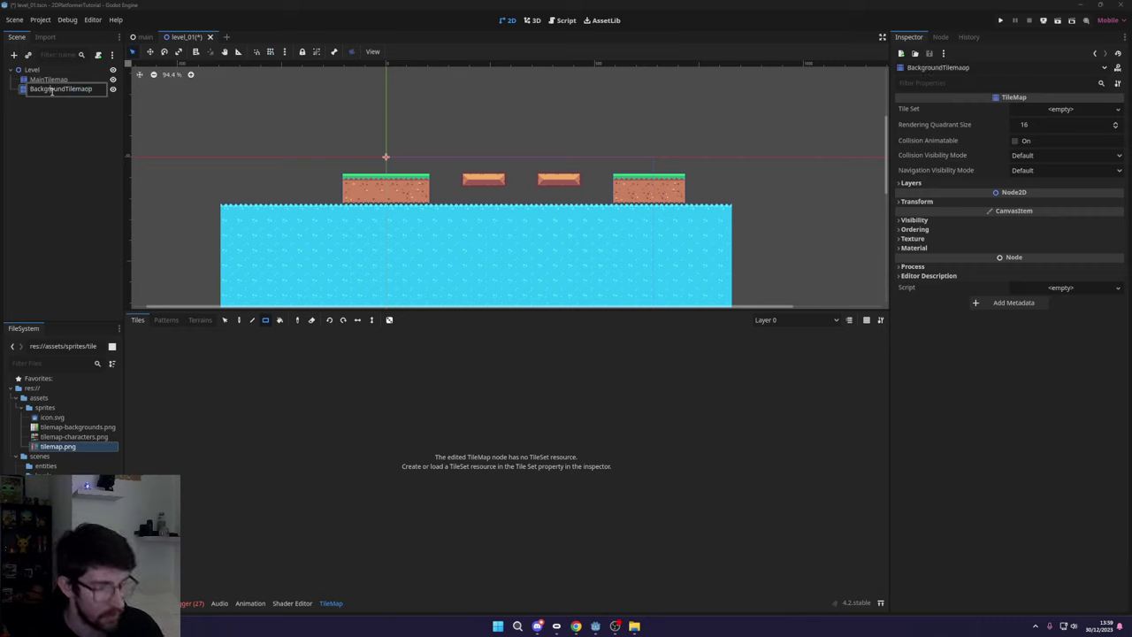
{"action": "key", "text": "Return"}
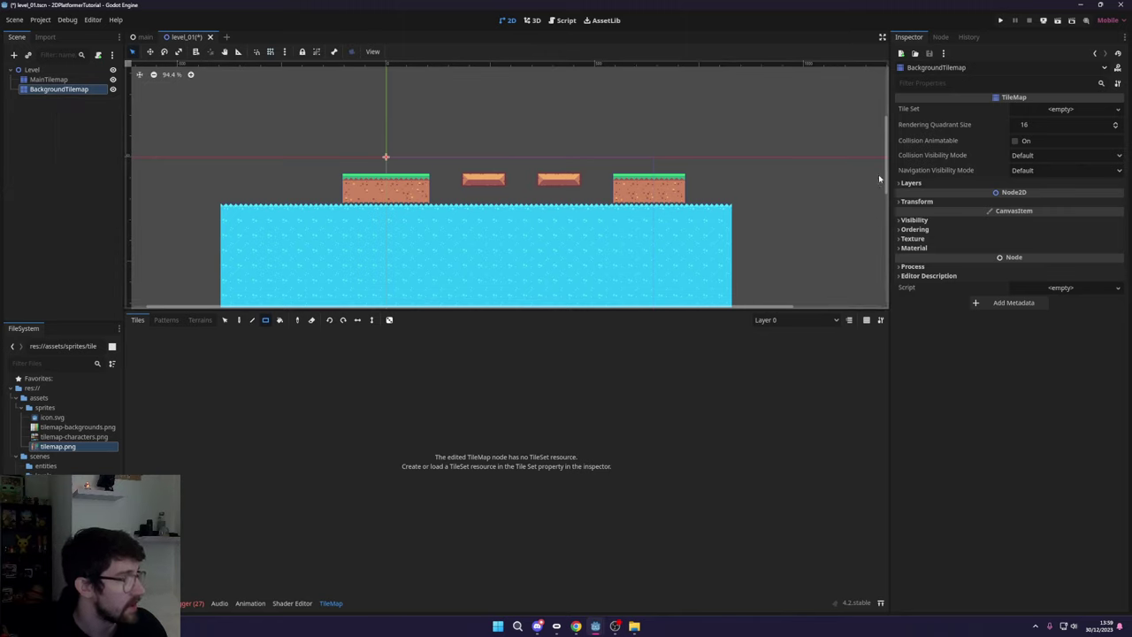
- Set BackgroundTilemap's rendering quadrant size to 24 and give it a new TileSet with a tile size of 24 × 24 px
{"action": "left_click", "coordinate": [1028, 128]}
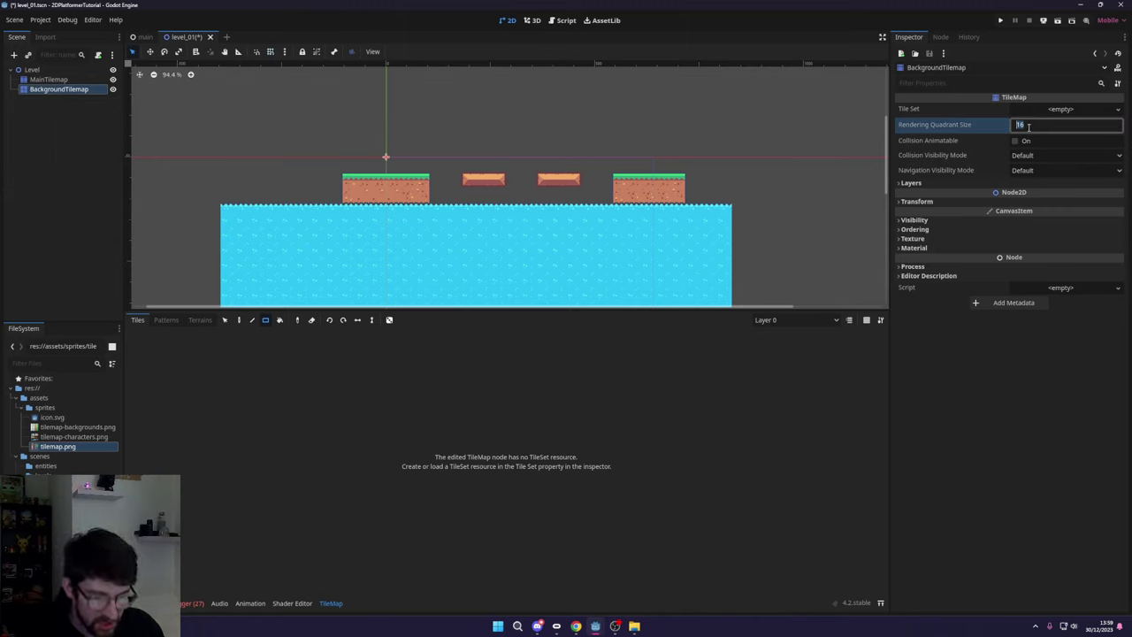
{"action": "left_click", "coordinate": [1052, 110]}
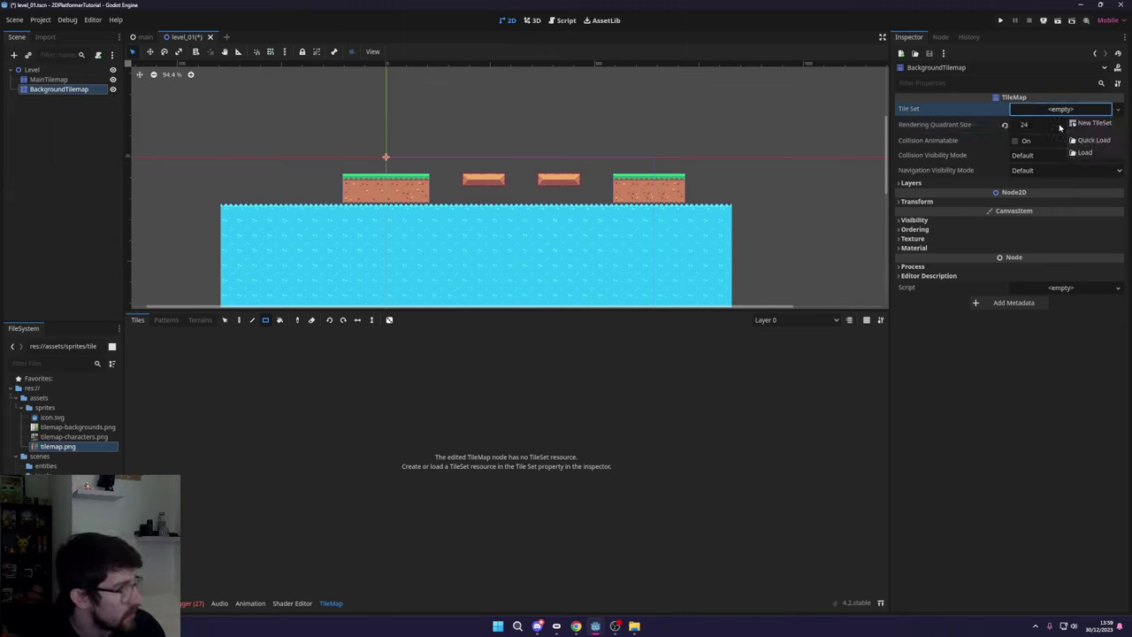
{"action": "left_click", "coordinate": [1072, 126]}
{"action": "left_click", "coordinate": [1040, 169]}
{"action": "type", "text": "24"}
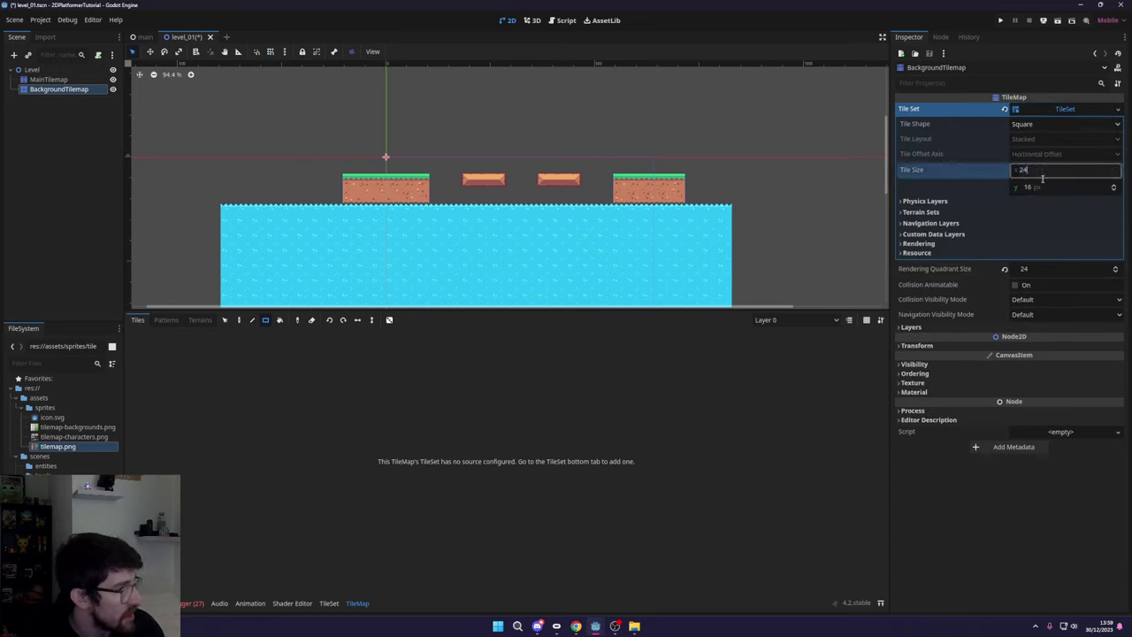
{"action": "left_click", "coordinate": [1045, 187]}
{"action": "type", "text": "24"}
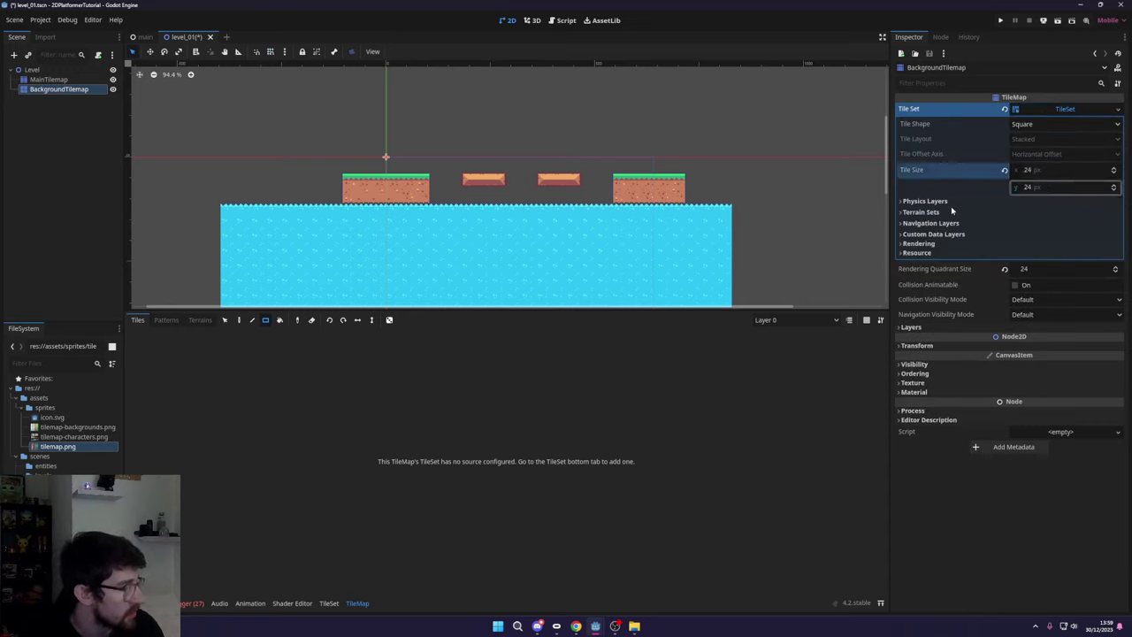
{"action": "left_click", "coordinate": [939, 203]}
{"action": "left_click", "coordinate": [943, 202]}
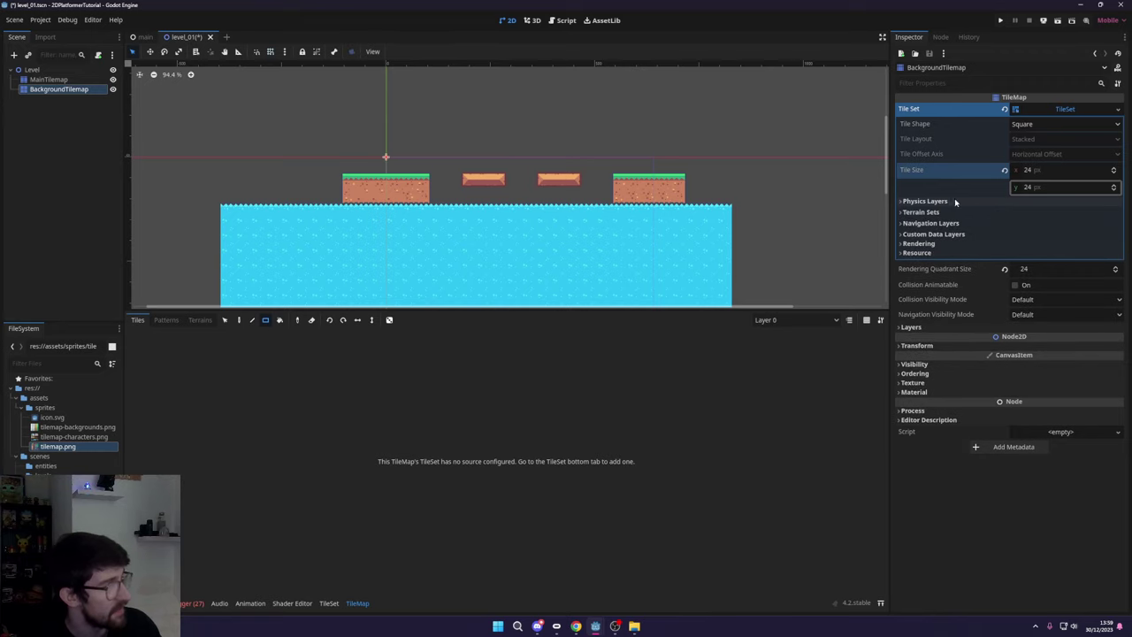
{"action": "left_click", "coordinate": [1044, 109]}
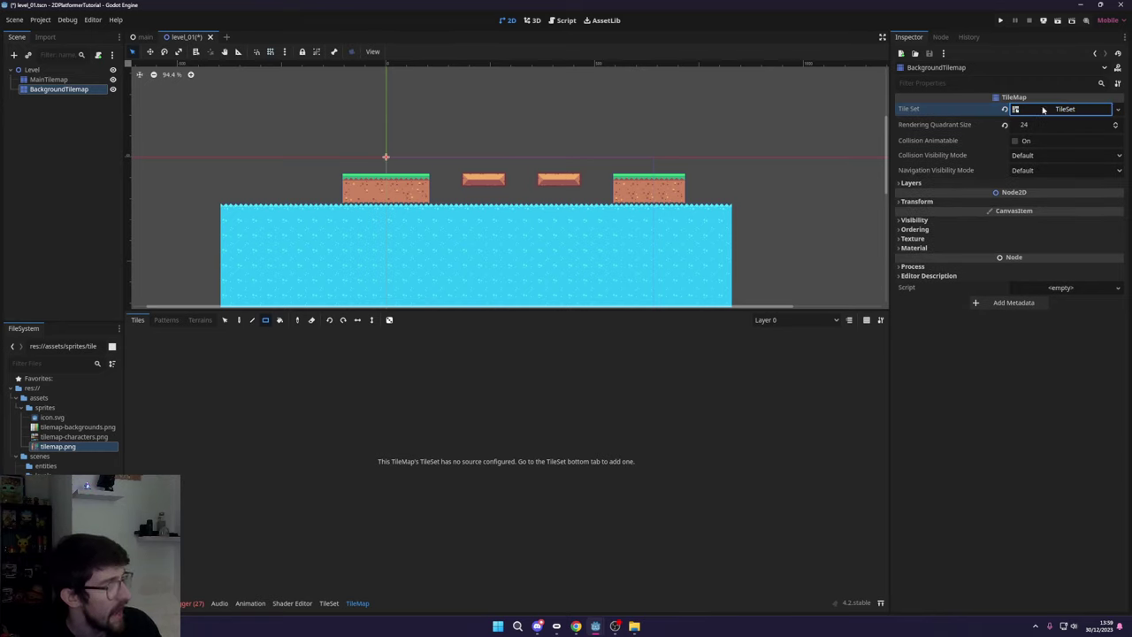
- Name BackgroundTilemap's layer Background and set its Z index to -1
{"action": "left_click", "coordinate": [947, 182]}
{"action": "left_click", "coordinate": [1039, 199]}
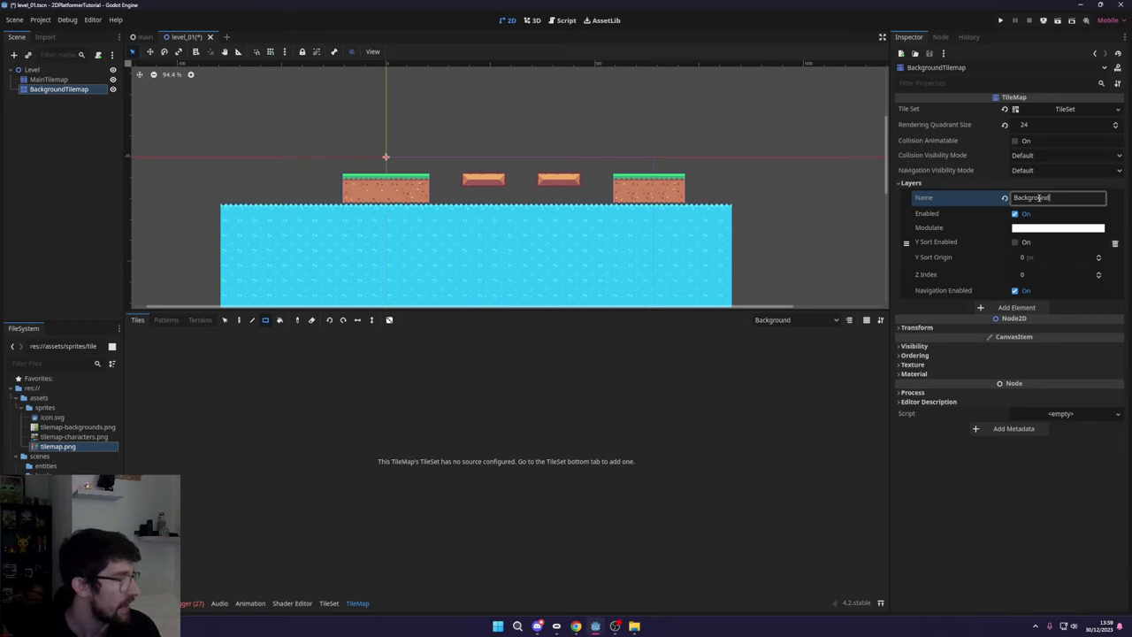
{"action": "type", "text": "Background"}
{"action": "left_click", "coordinate": [1035, 274]}
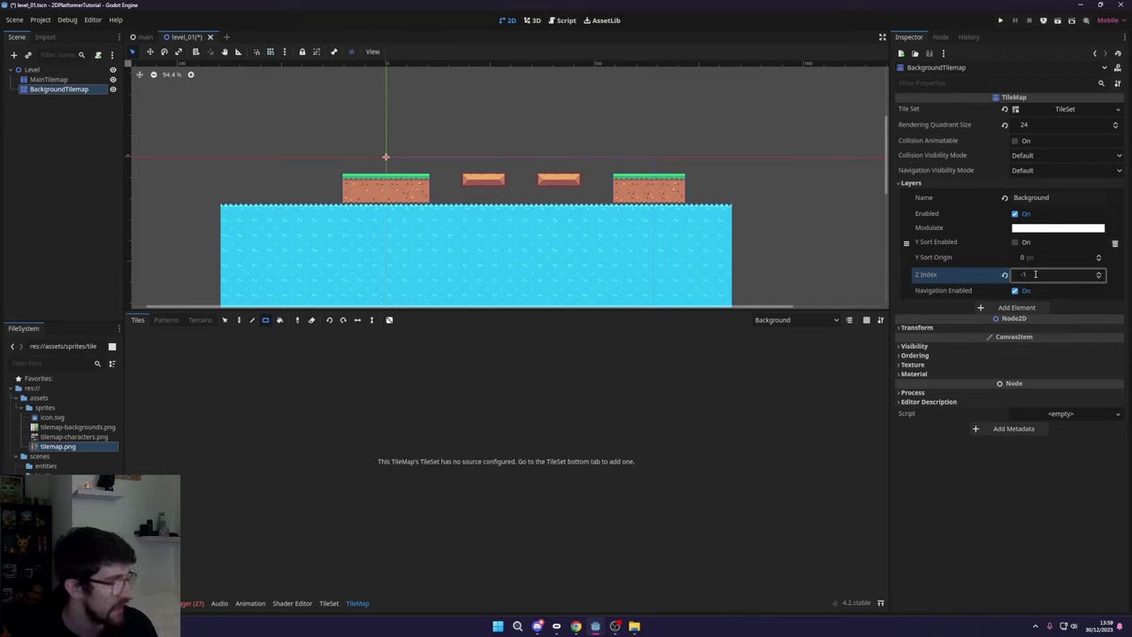
{"action": "key", "text": "Return"}
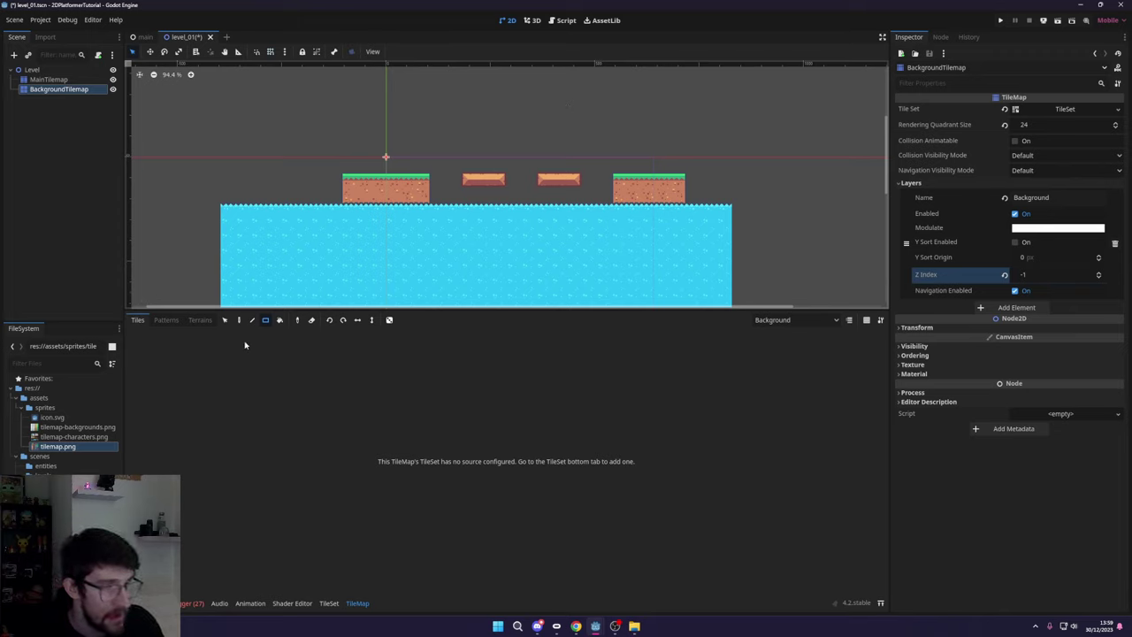
- Add tilemap-backgrounds.png to BackgroundTilemap's TileSet as an atlas with automatically created tiles
{"action": "left_click", "coordinate": [329, 602]}
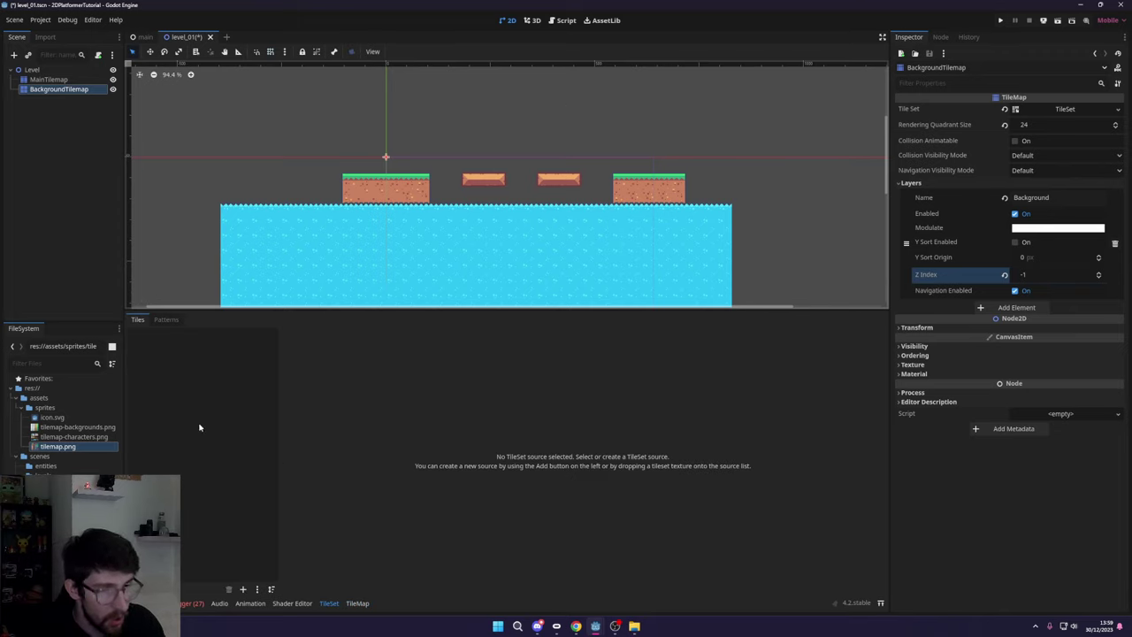
{"action": "left_click_drag", "start_coordinate": [62, 430], "coordinate": [209, 362]}
{"action": "left_click", "coordinate": [523, 332]}
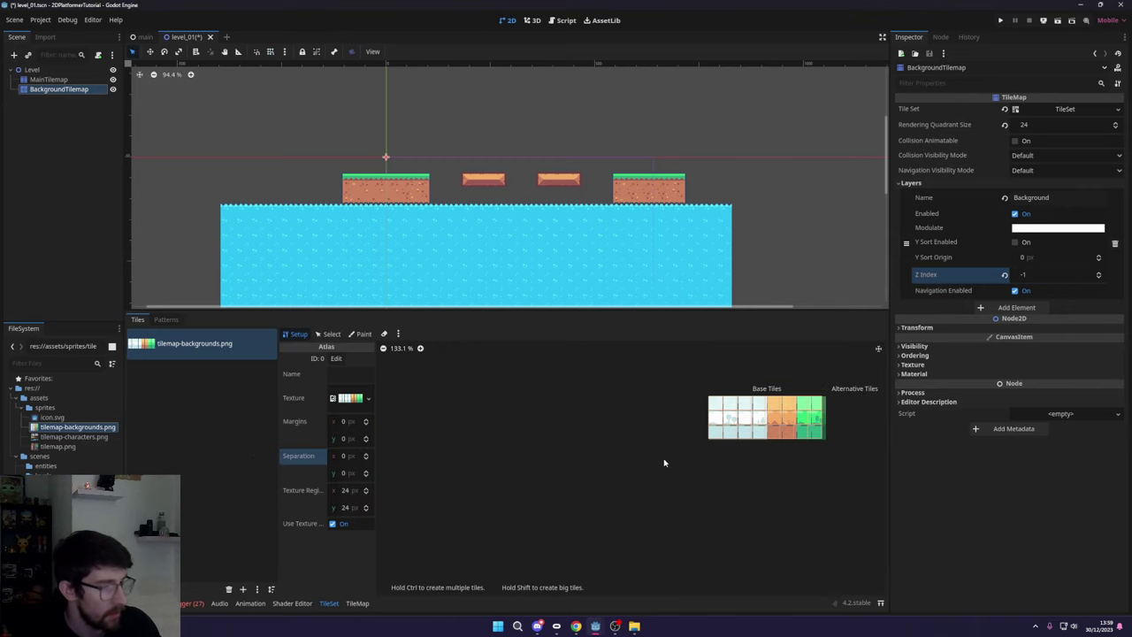
- Set the background atlas separation to 1 px in both x and y
{"action": "scroll", "coordinate": [610, 403], "scroll_direction": "up", "scroll_amount": 12}
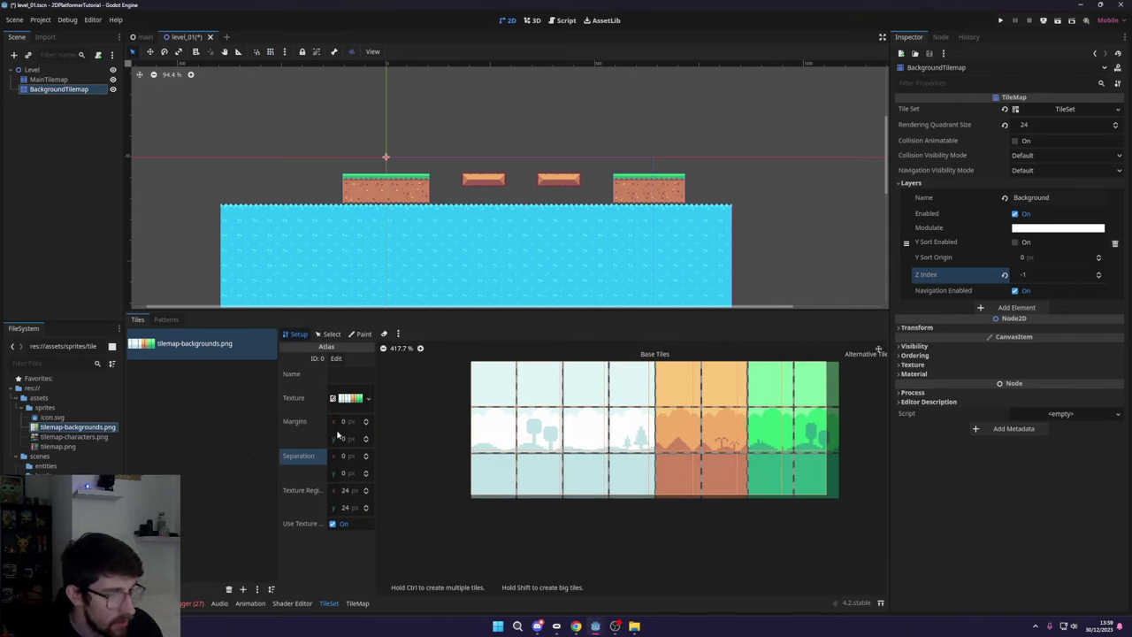
{"action": "left_click", "coordinate": [367, 454]}
{"action": "left_click", "coordinate": [367, 471]}
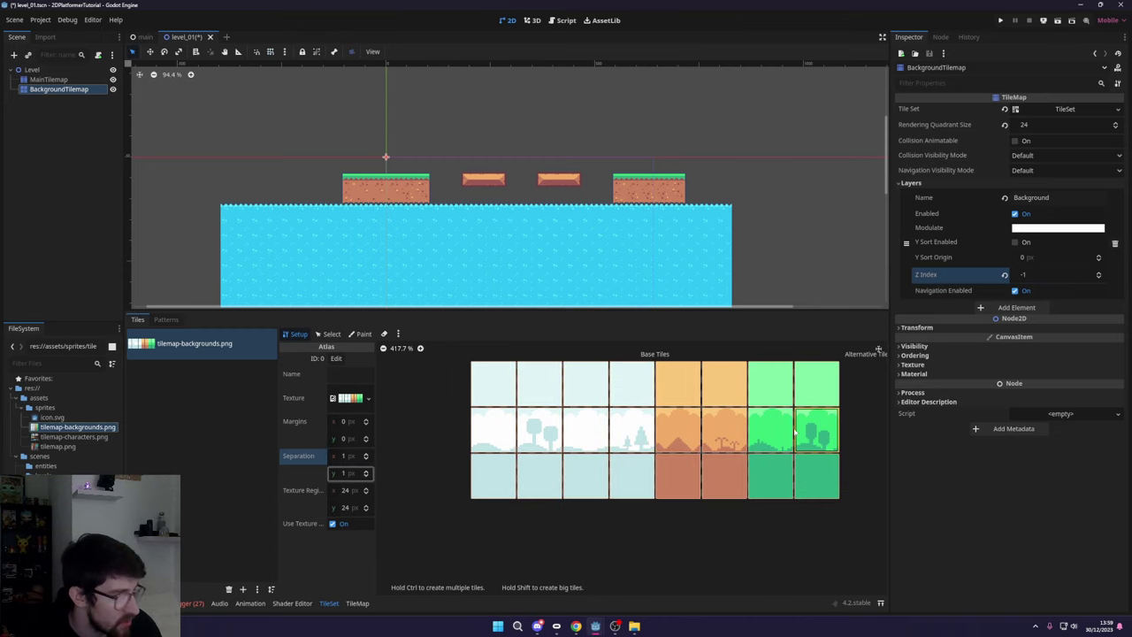
{"action": "left_click", "coordinate": [327, 333]}
{"action": "left_click", "coordinate": [295, 333]}
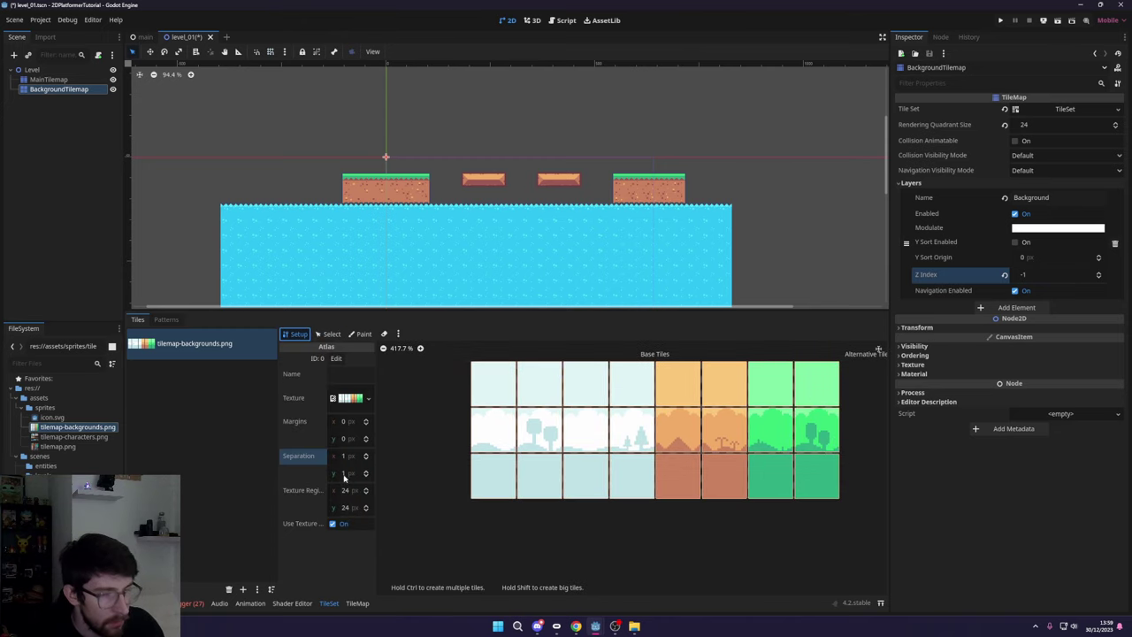
- Preview the four white scenery tiles over the level with the Paint tool to compare their size with the platforms
{"action": "left_click", "coordinate": [357, 603]}
{"action": "left_click_drag", "start_coordinate": [510, 429], "coordinate": [605, 430]}
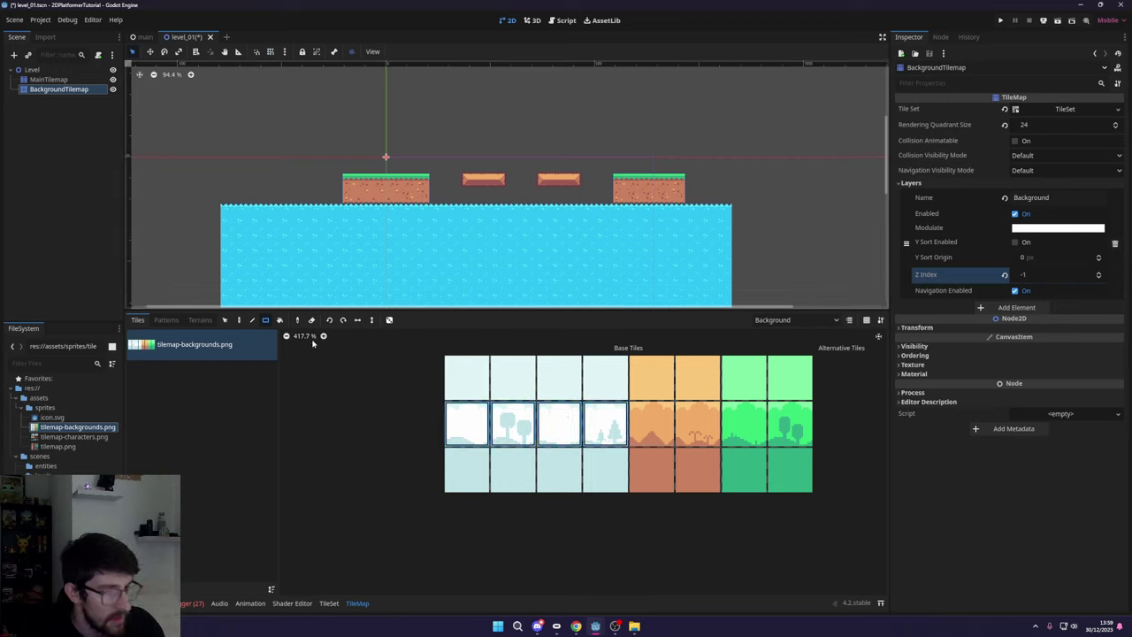
{"action": "left_click", "coordinate": [240, 320]}
{"action": "scroll", "coordinate": [415, 172], "scroll_direction": "up", "scroll_amount": 4}
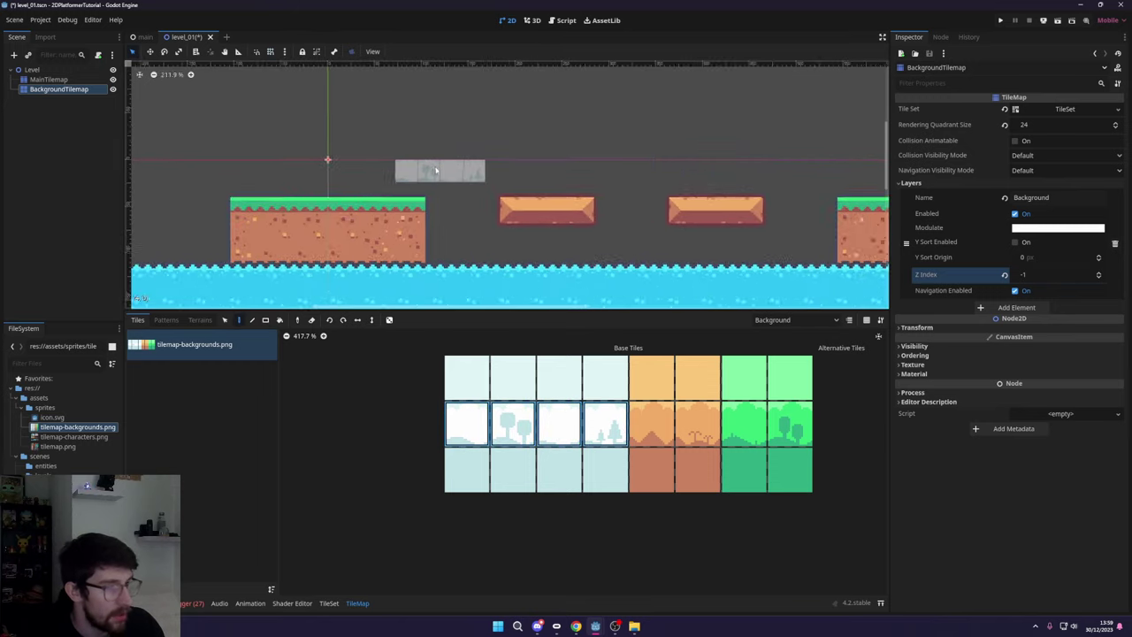
{"action": "scroll", "coordinate": [411, 168], "scroll_direction": "down", "scroll_amount": 4}
{"action": "scroll", "coordinate": [411, 167], "scroll_direction": "up", "scroll_amount": 3}
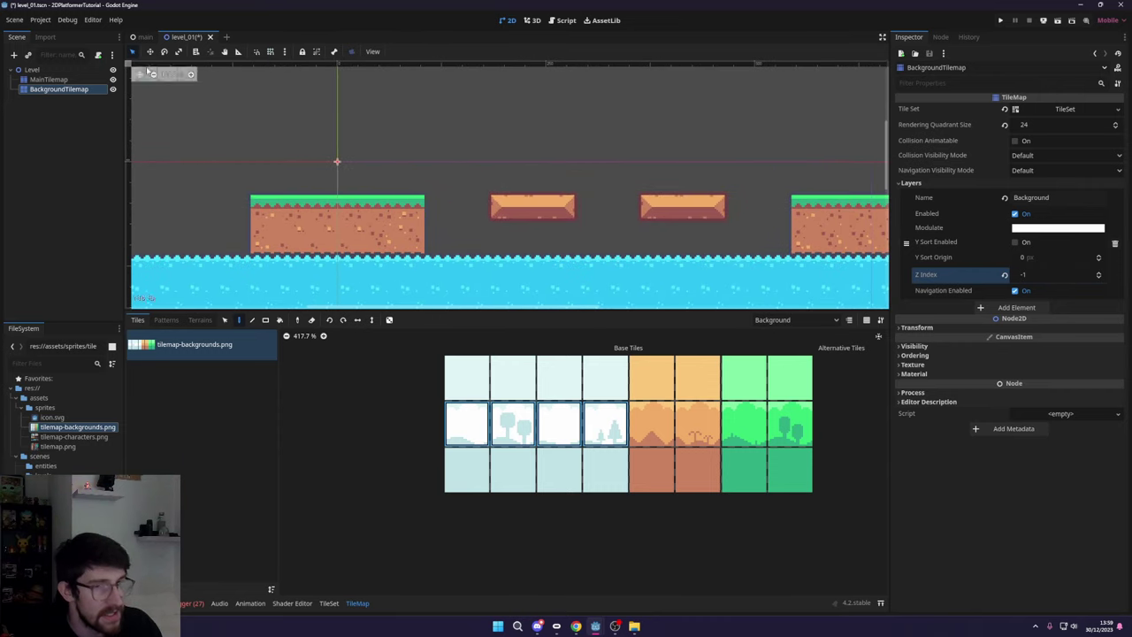
- Set BackgroundTilemap's scale to 2 on both axes, matching it against MainTilemap's scale
{"action": "left_click", "coordinate": [916, 327]}
{"action": "left_click", "coordinate": [1062, 392]}
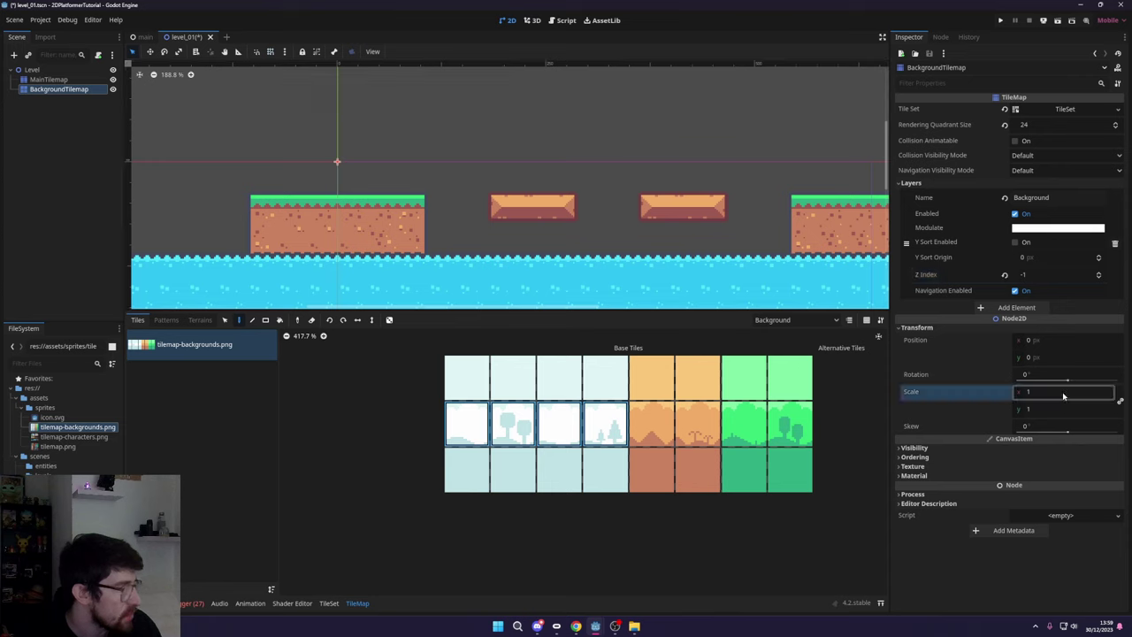
{"action": "scroll", "coordinate": [674, 202], "scroll_direction": "up", "scroll_amount": 2}
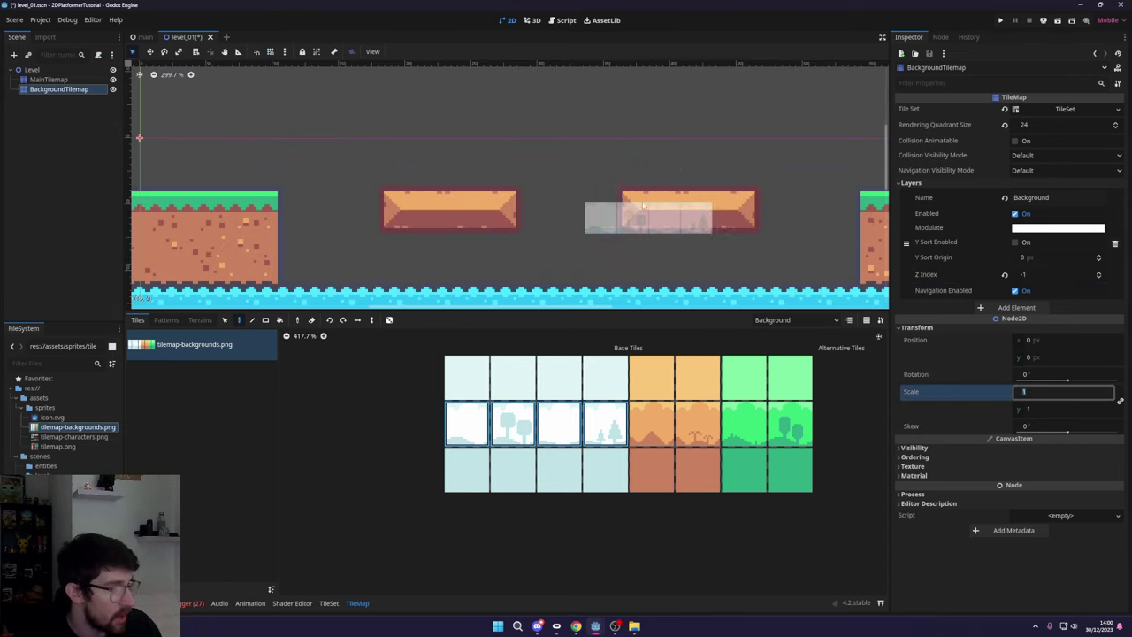
{"action": "type", "text": "2"}
{"action": "key", "text": "Tab"}
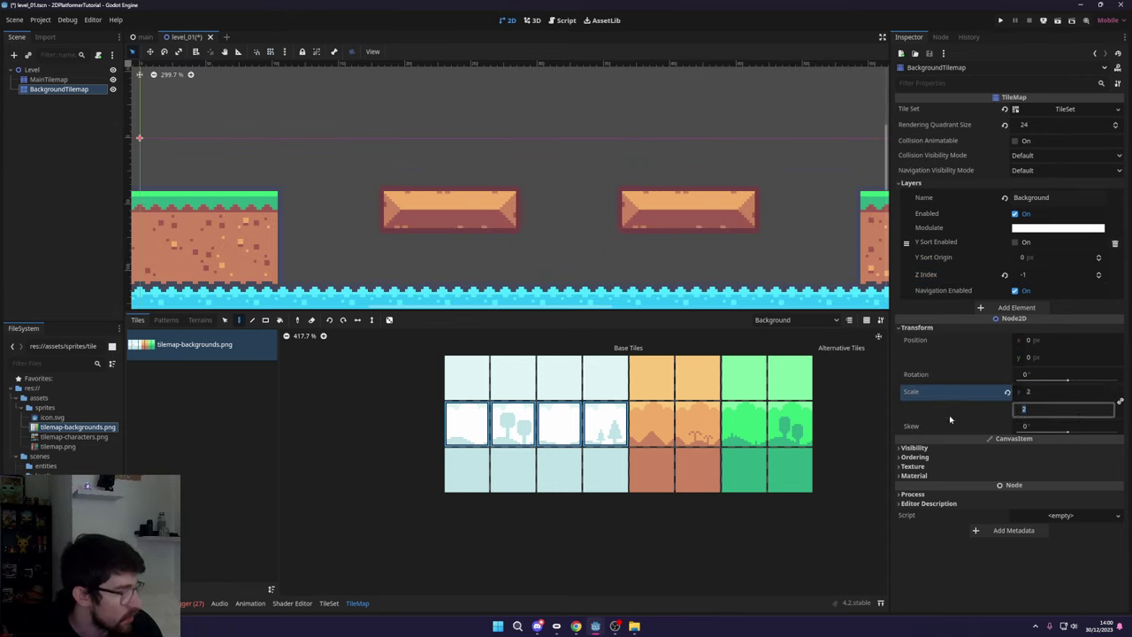
{"action": "left_click", "coordinate": [48, 80]}
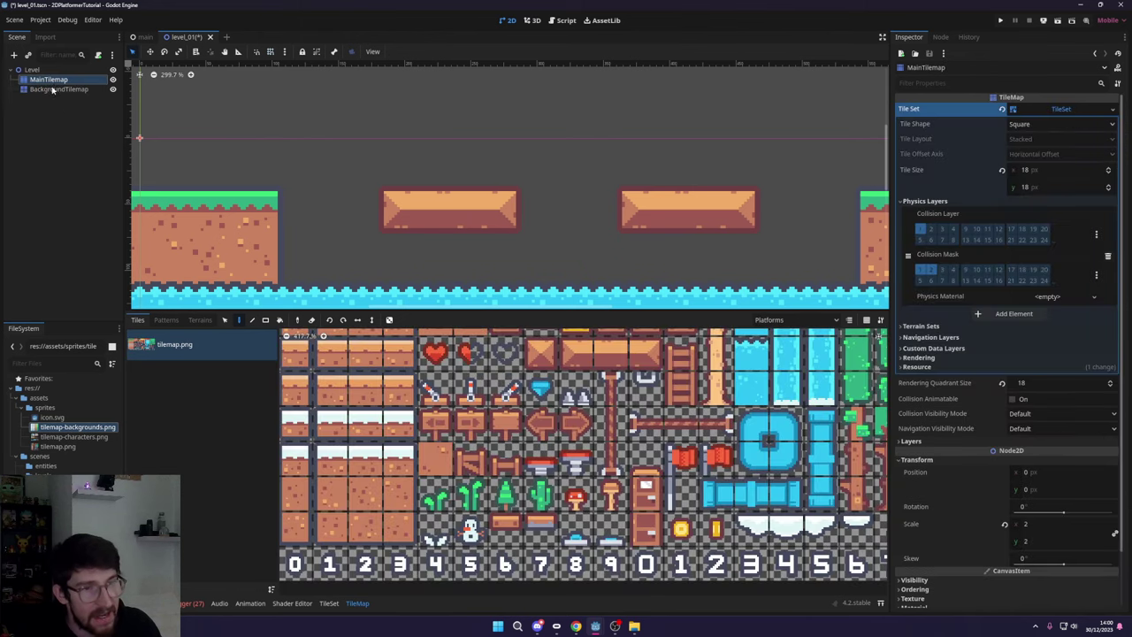
{"action": "left_click", "coordinate": [58, 89]}
- Paint the four white scenery tiles side by side on BackgroundTilemap in row 0, columns 1 to 4
{"action": "scroll", "coordinate": [405, 176], "scroll_direction": "down", "scroll_amount": 1}
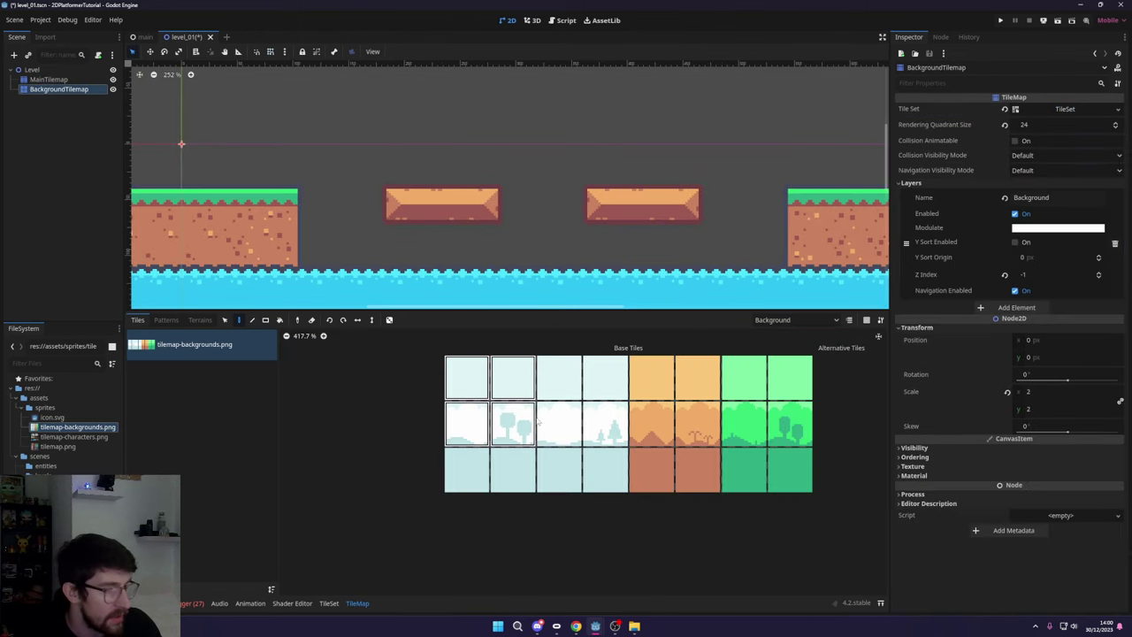
{"action": "left_click", "coordinate": [478, 424]}
{"action": "left_click_drag", "start_coordinate": [482, 425], "coordinate": [605, 424]}
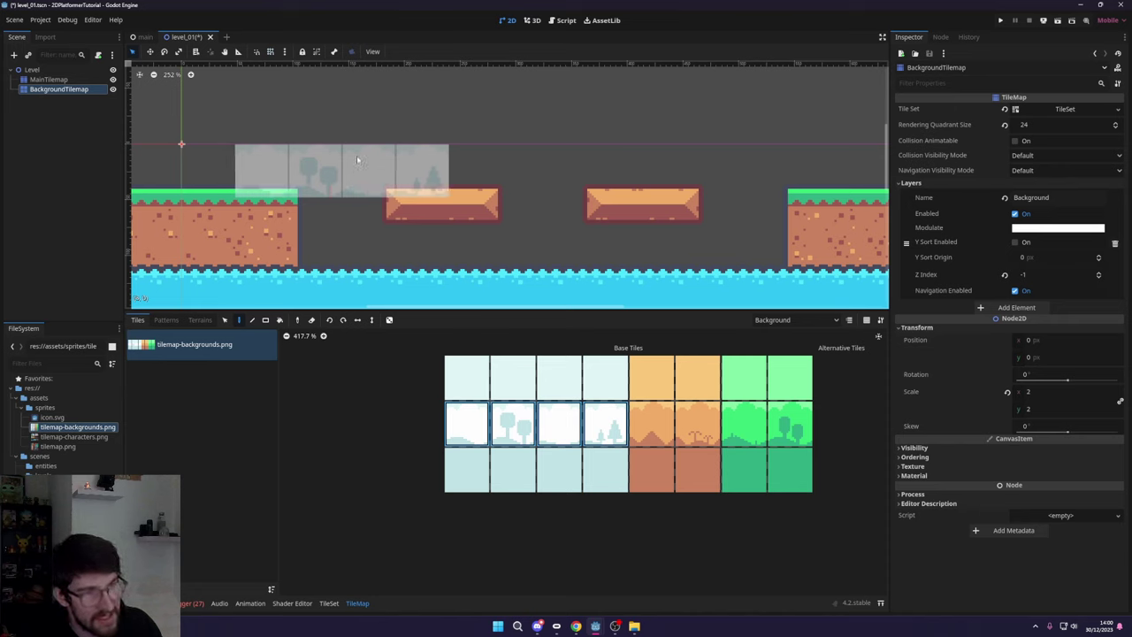
{"action": "scroll", "coordinate": [356, 156], "scroll_direction": "down", "scroll_amount": 2}
{"action": "middle_click_drag", "start_coordinate": [387, 163], "coordinate": [467, 201]}
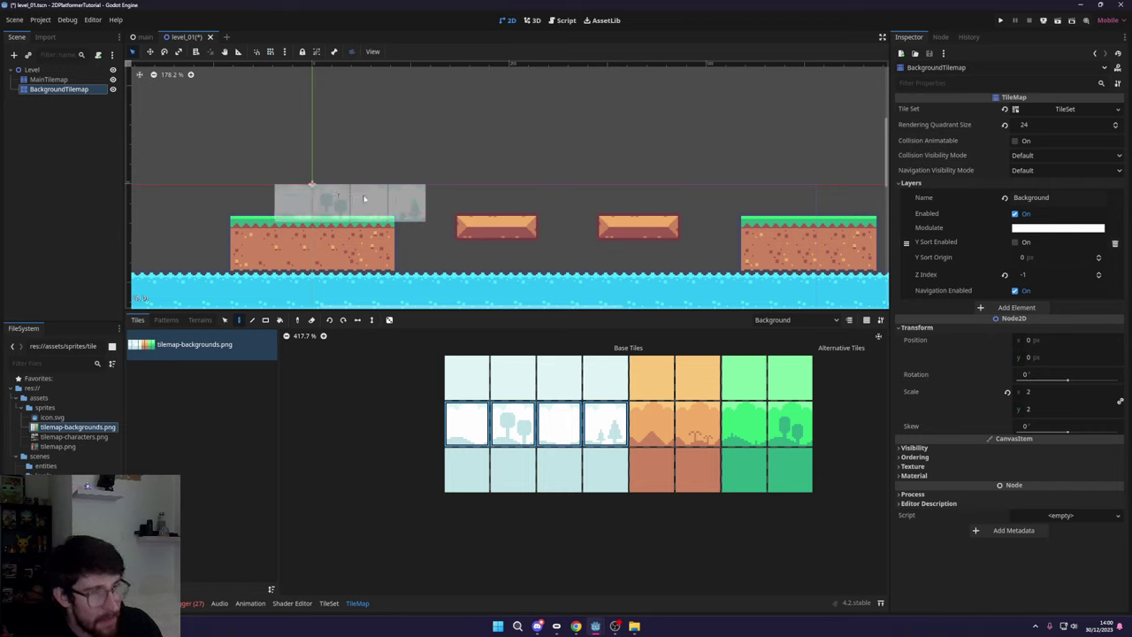
{"action": "left_click", "coordinate": [426, 198]}
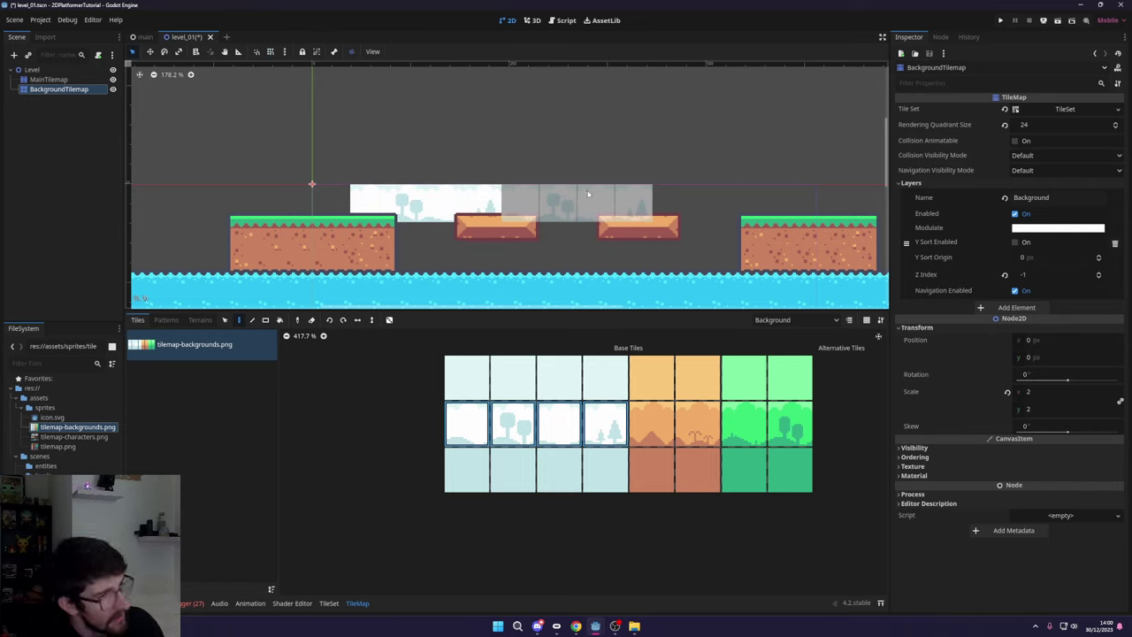
- Fill row 0 of the background across the water's full width, columns -9 to 17, with a random mix of the four white scenery tiles
{"action": "left_click", "coordinate": [513, 423]}
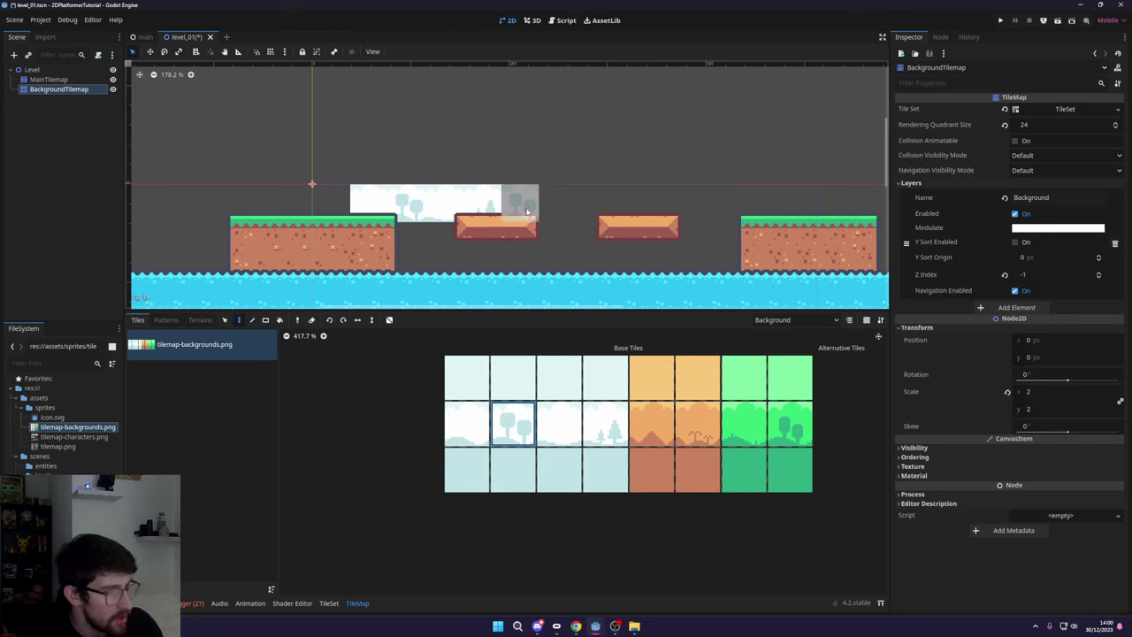
{"action": "left_click_drag", "start_coordinate": [467, 424], "coordinate": [604, 424]}
{"action": "scroll", "coordinate": [428, 218], "scroll_direction": "down", "scroll_amount": 4}
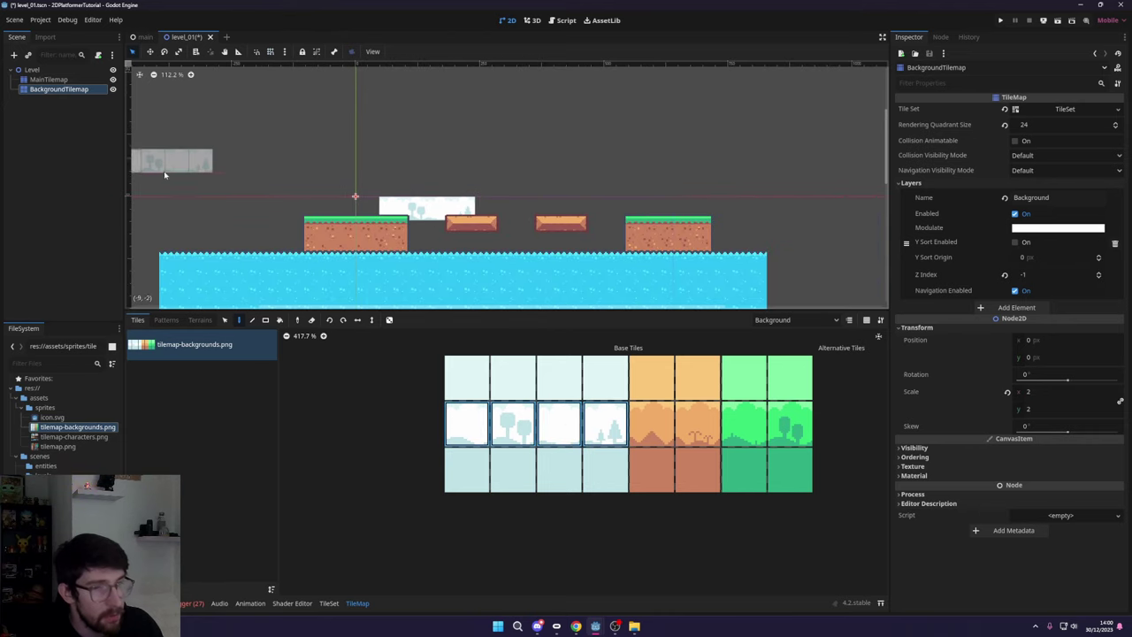
{"action": "left_click", "coordinate": [265, 320]}
{"action": "left_click", "coordinate": [389, 320]}
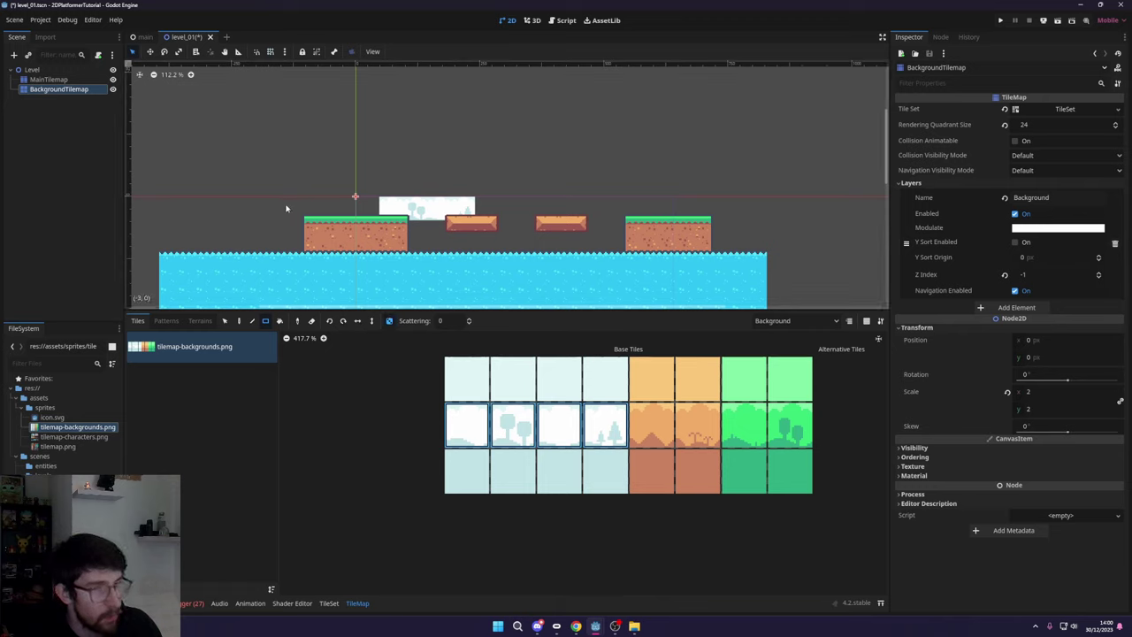
{"action": "left_click_drag", "start_coordinate": [163, 202], "coordinate": [767, 215]}
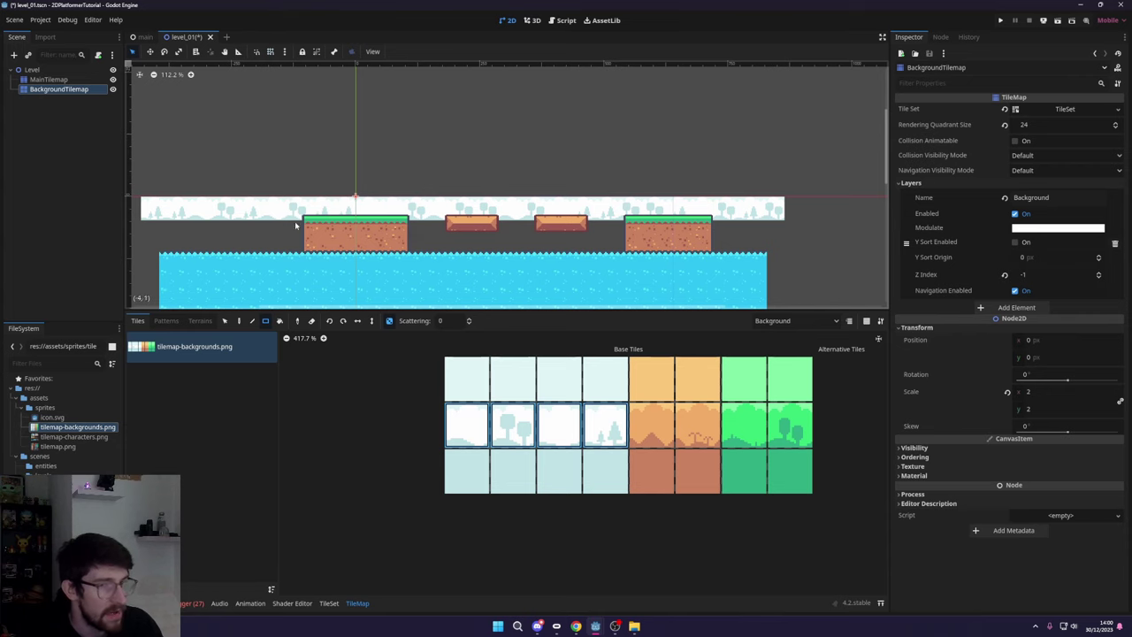
- Repaint row 0 of the background across its full width with a fresh random mix of the four white scenery tiles
{"action": "scroll", "coordinate": [514, 221], "scroll_direction": "up", "scroll_amount": 4}
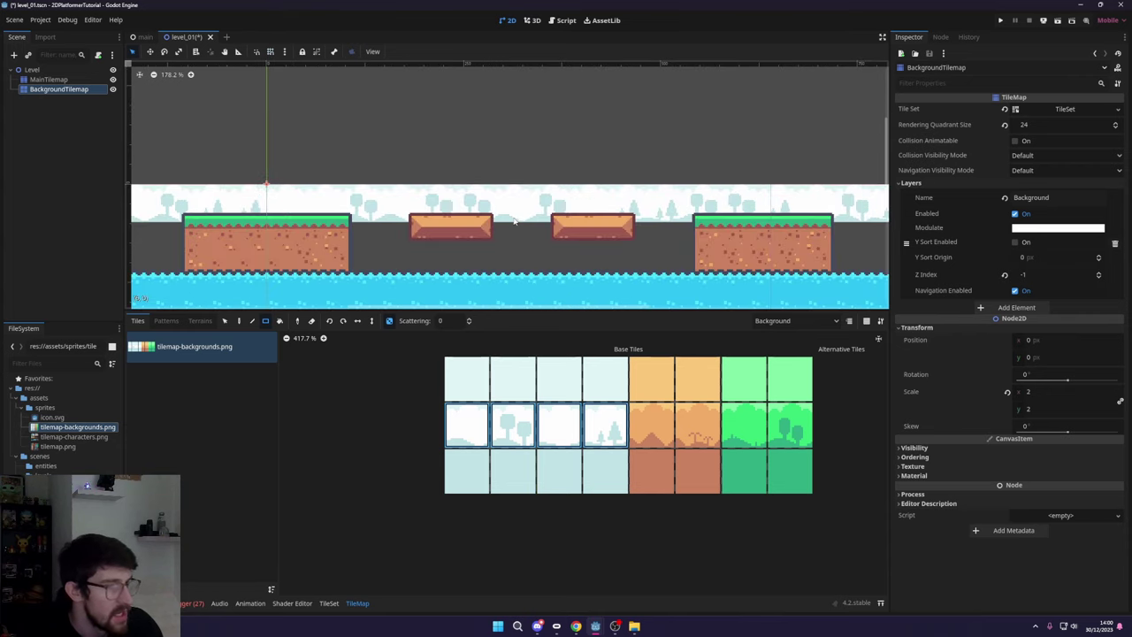
{"action": "scroll", "coordinate": [514, 221], "scroll_direction": "down", "scroll_amount": 4}
{"action": "middle_click_drag", "start_coordinate": [434, 229], "coordinate": [492, 205]}
{"action": "scroll", "coordinate": [721, 204], "scroll_direction": "down", "scroll_amount": 1}
{"action": "scroll", "coordinate": [492, 204], "scroll_direction": "down", "scroll_amount": 1}
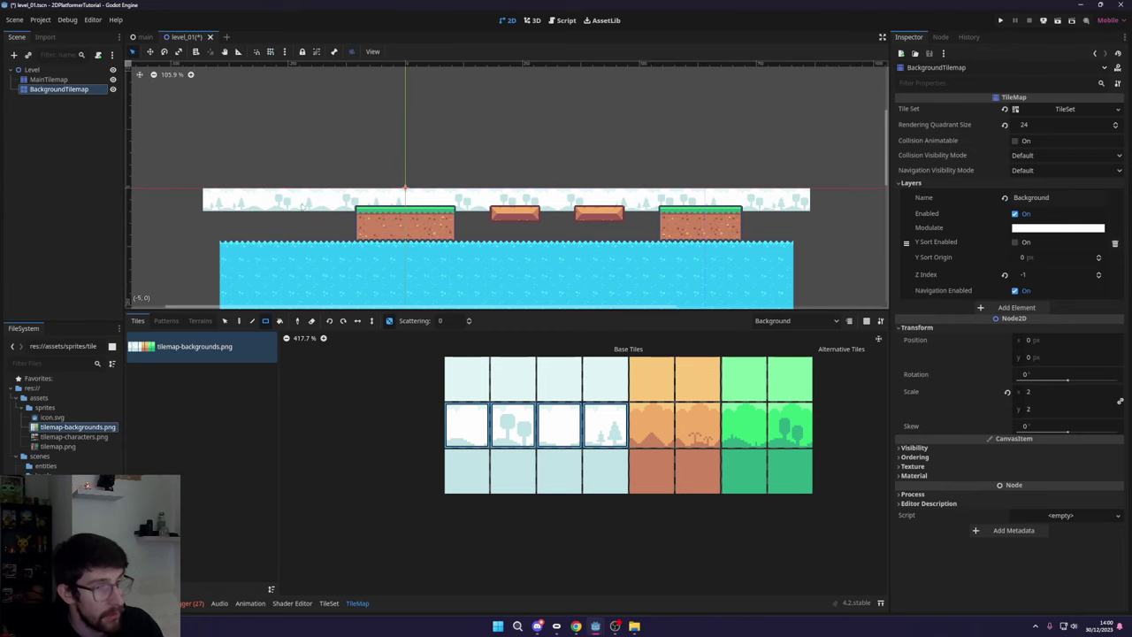
{"action": "left_click_drag", "start_coordinate": [199, 205], "coordinate": [789, 262]}
{"action": "left_click_drag", "start_coordinate": [187, 185], "coordinate": [794, 202]}
{"action": "left_click_drag", "start_coordinate": [250, 193], "coordinate": [798, 201]}
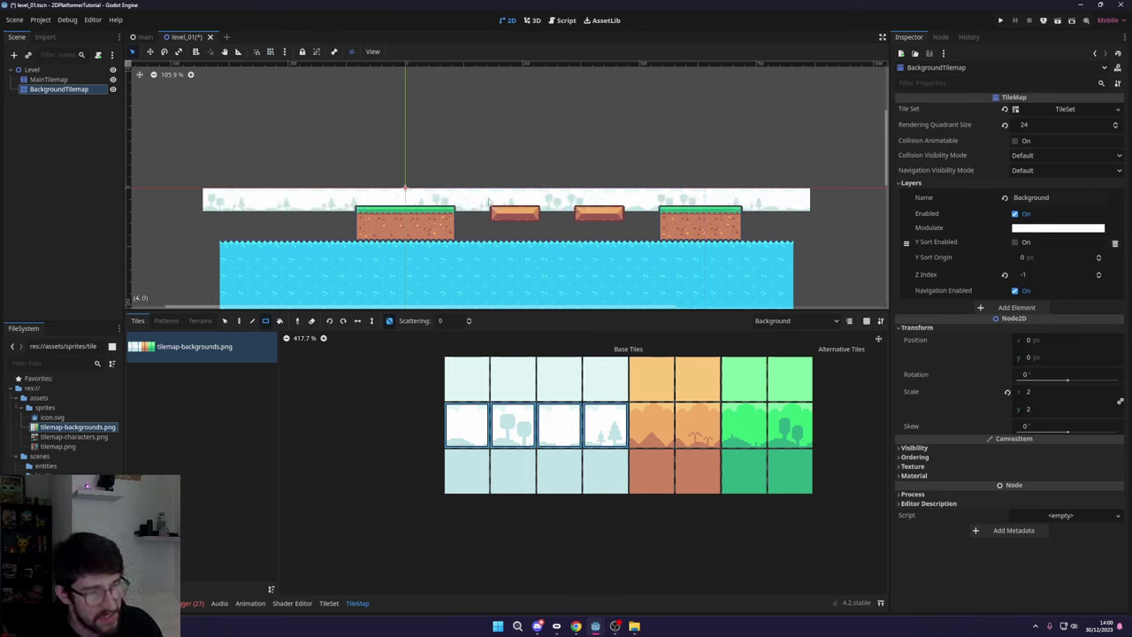
- Turn off random tile placement and fill a rectangle above the scenery row with the first plain pale sky tile
{"action": "left_click_drag", "start_coordinate": [464, 380], "coordinate": [603, 380]}
{"action": "left_click", "coordinate": [459, 385]}
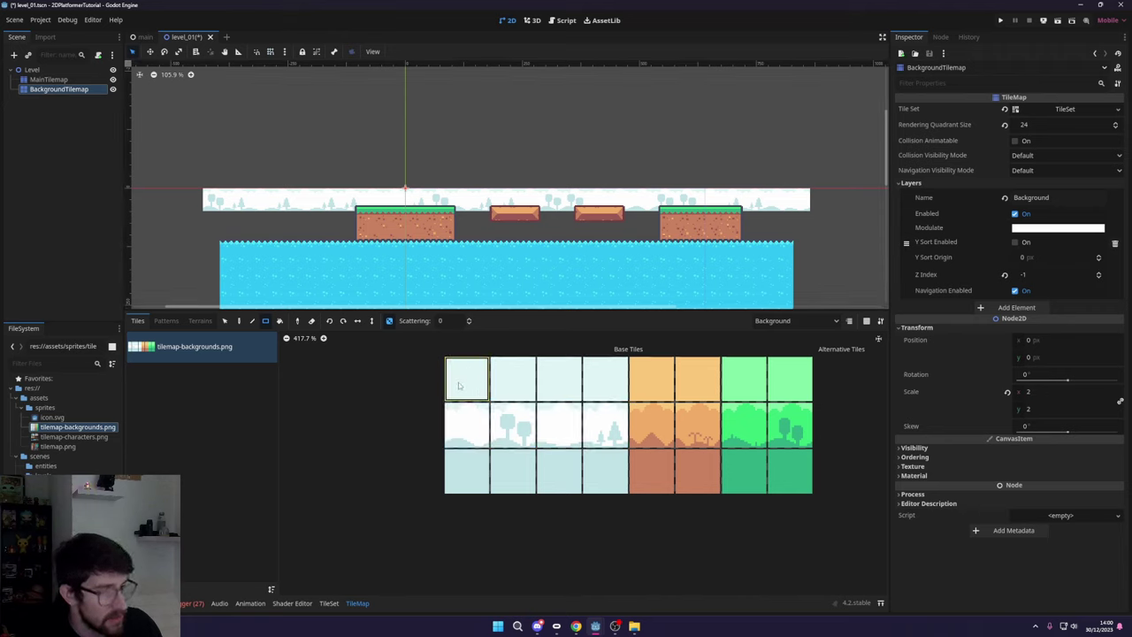
{"action": "left_click", "coordinate": [530, 377]}
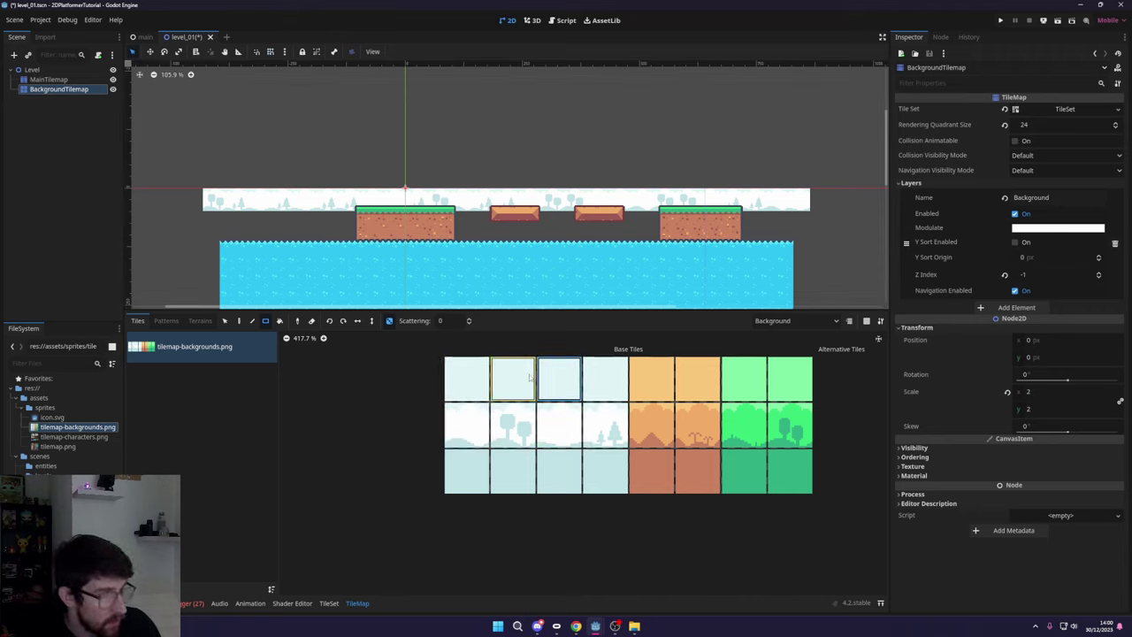
{"action": "left_click", "coordinate": [466, 380]}
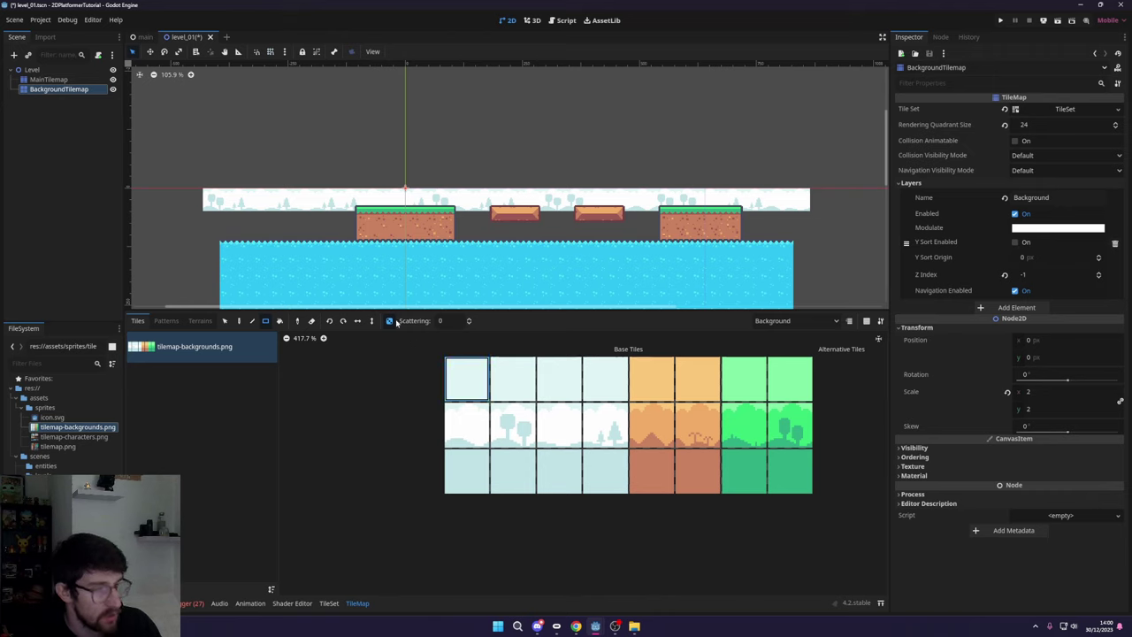
{"action": "left_click", "coordinate": [389, 321]}
{"action": "scroll", "coordinate": [236, 186], "scroll_direction": "down", "scroll_amount": 2}
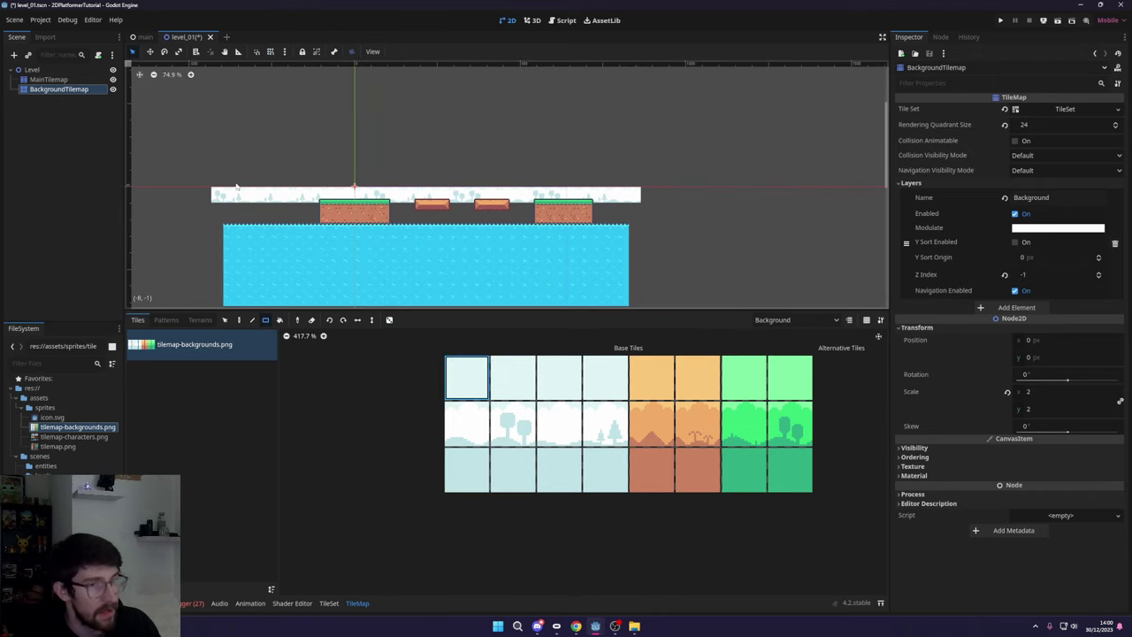
{"action": "scroll", "coordinate": [236, 186], "scroll_direction": "up", "scroll_amount": 1}
{"action": "left_click_drag", "start_coordinate": [213, 244], "coordinate": [655, 106]}
{"action": "middle_click_drag", "start_coordinate": [615, 182], "coordinate": [649, 84]}
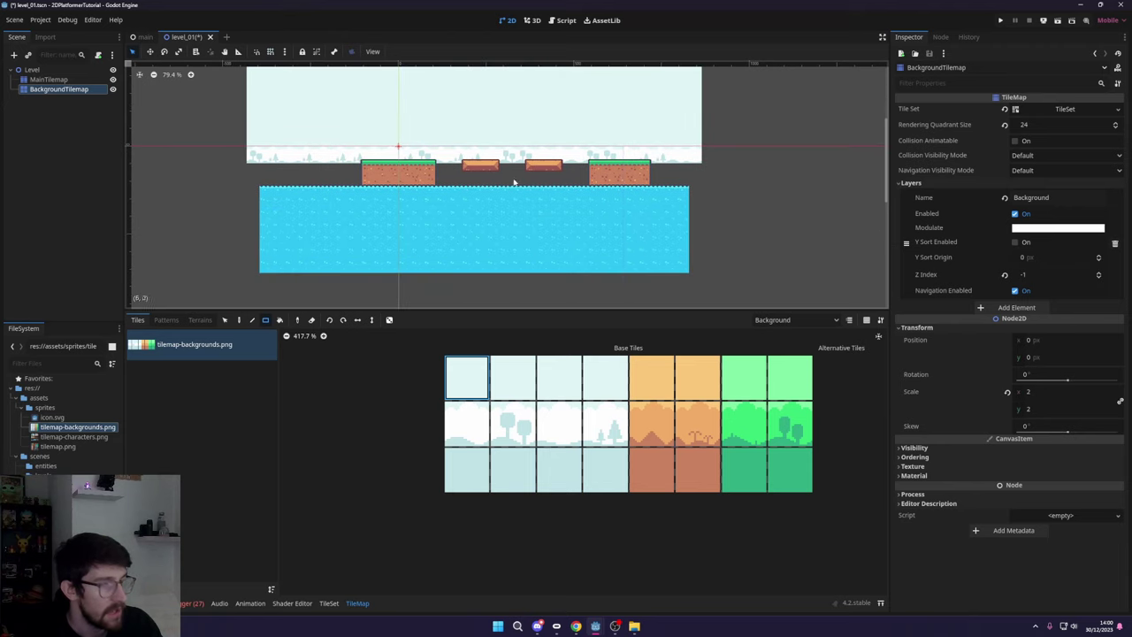
- Fill the area below the scenery row, behind the platforms and water, with the first pale teal ground tile and save level_01
{"action": "left_click", "coordinate": [482, 459]}
{"action": "left_click_drag", "start_coordinate": [254, 167], "coordinate": [698, 279]}
{"action": "scroll", "coordinate": [743, 234], "scroll_direction": "down", "scroll_amount": 2}
{"action": "scroll", "coordinate": [596, 215], "scroll_direction": "up", "scroll_amount": 5}
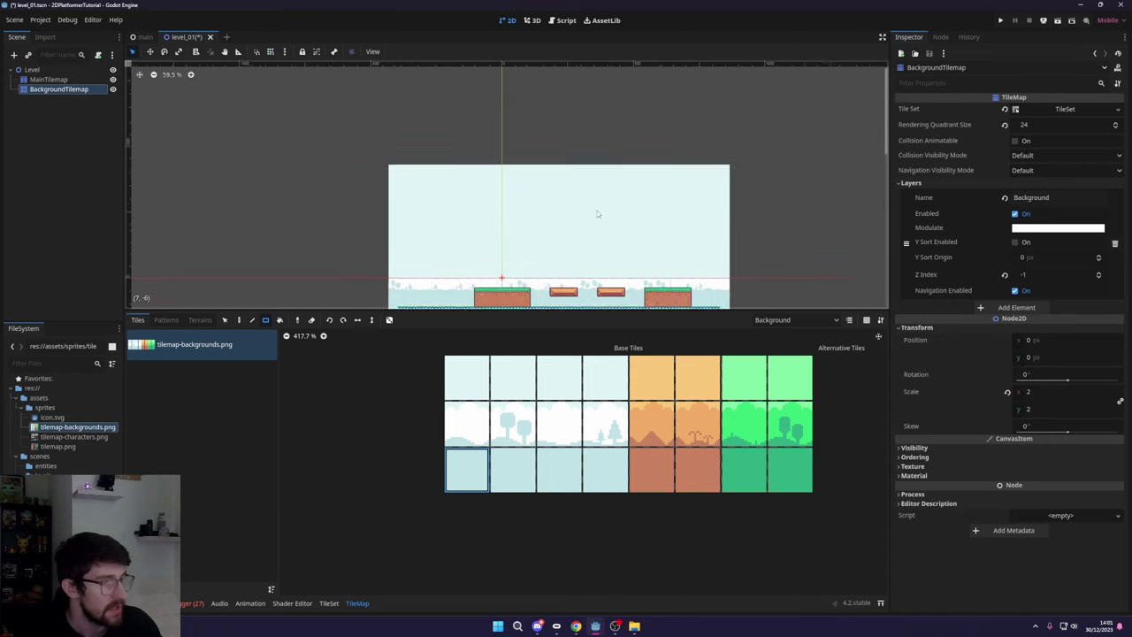
{"action": "scroll", "coordinate": [566, 184], "scroll_direction": "up", "scroll_amount": 1}
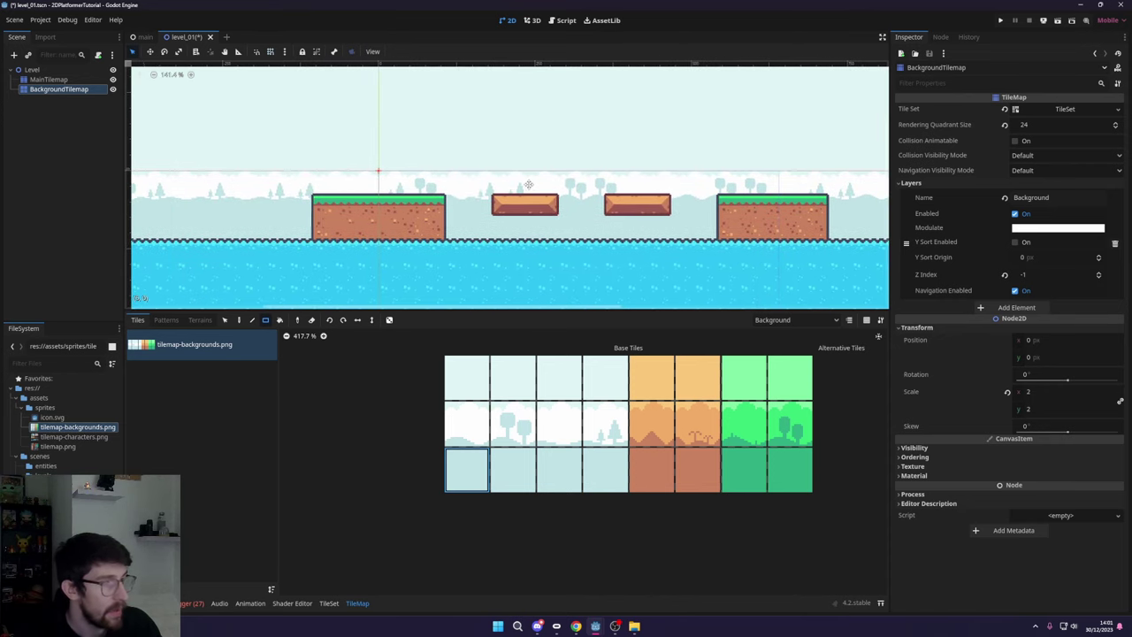
{"action": "middle_click_drag", "start_coordinate": [420, 214], "coordinate": [402, 211]}
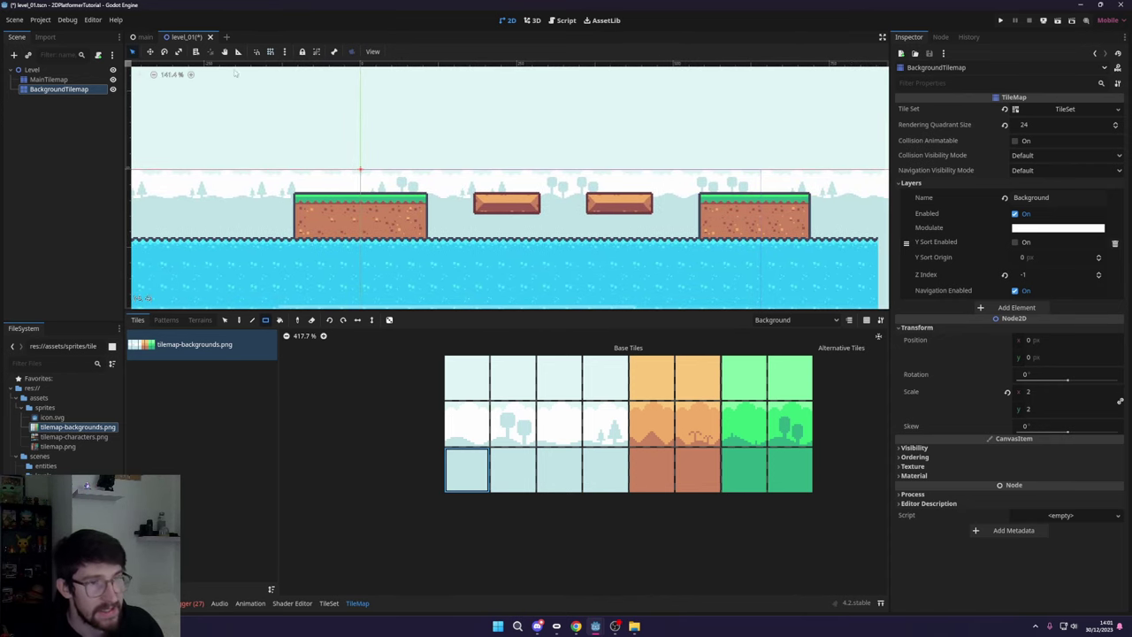
{"action": "key", "text": "ctrl+s"}
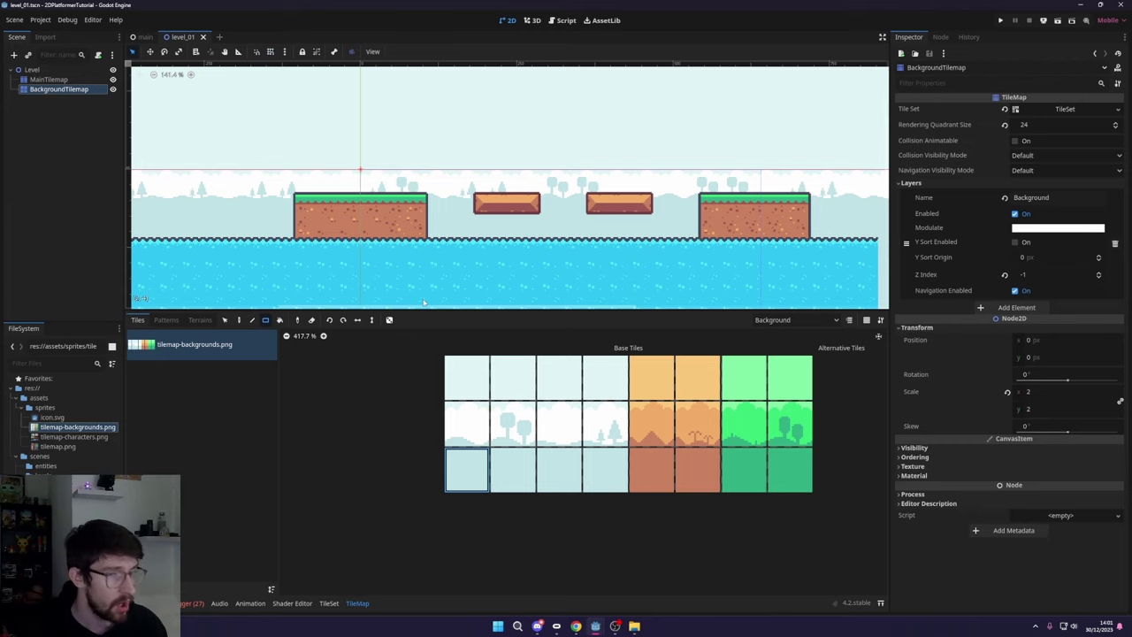
- Try painting the white two-tree scenery tile outside the backdrop at cell (-11, 0), and undo it
{"action": "scroll", "coordinate": [422, 303], "scroll_direction": "down", "scroll_amount": 4}
{"action": "scroll", "coordinate": [619, 424], "scroll_direction": "up", "scroll_amount": 1}
{"action": "left_click", "coordinate": [522, 431]}
{"action": "middle_click_drag", "start_coordinate": [201, 232], "coordinate": [395, 232]}
{"action": "scroll", "coordinate": [395, 231], "scroll_direction": "up", "scroll_amount": 4}
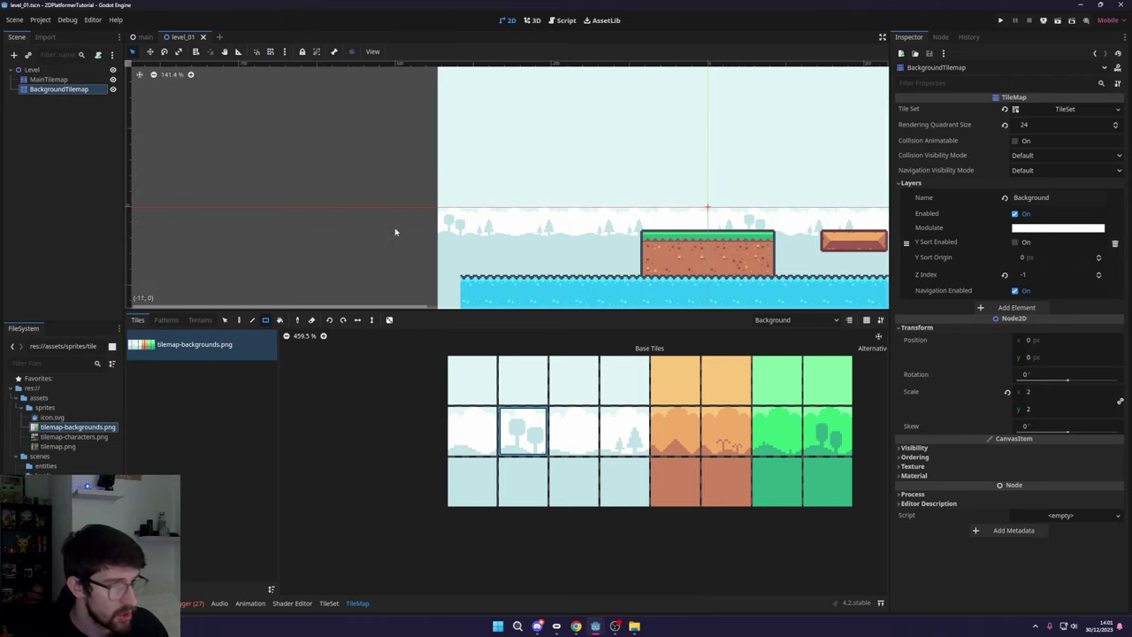
{"action": "left_click", "coordinate": [239, 320]}
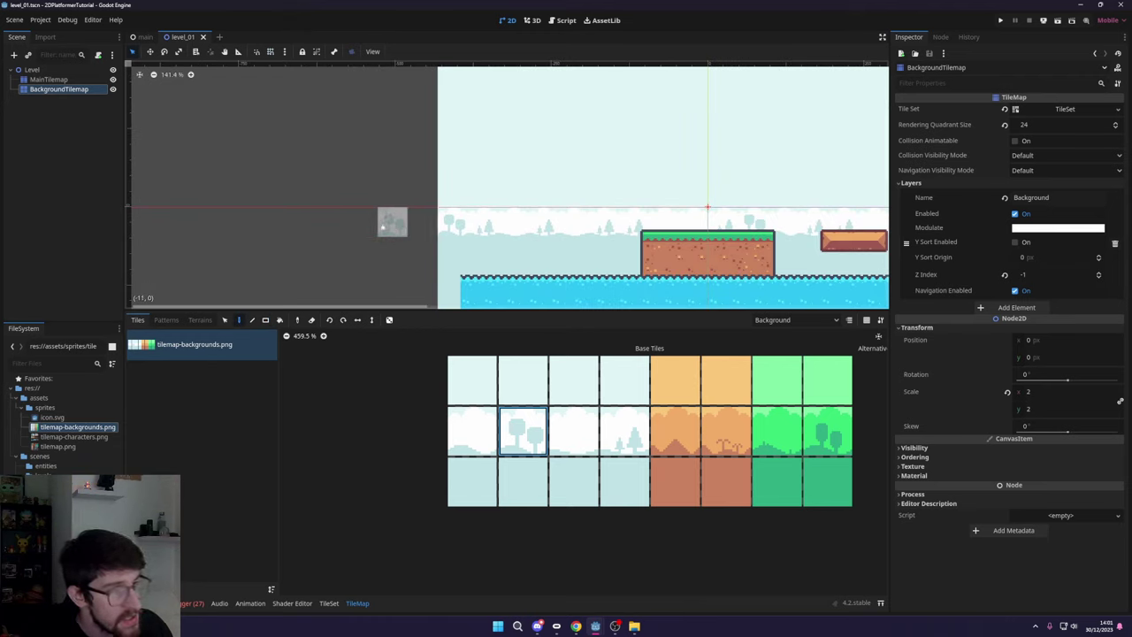
{"action": "left_click", "coordinate": [382, 228]}
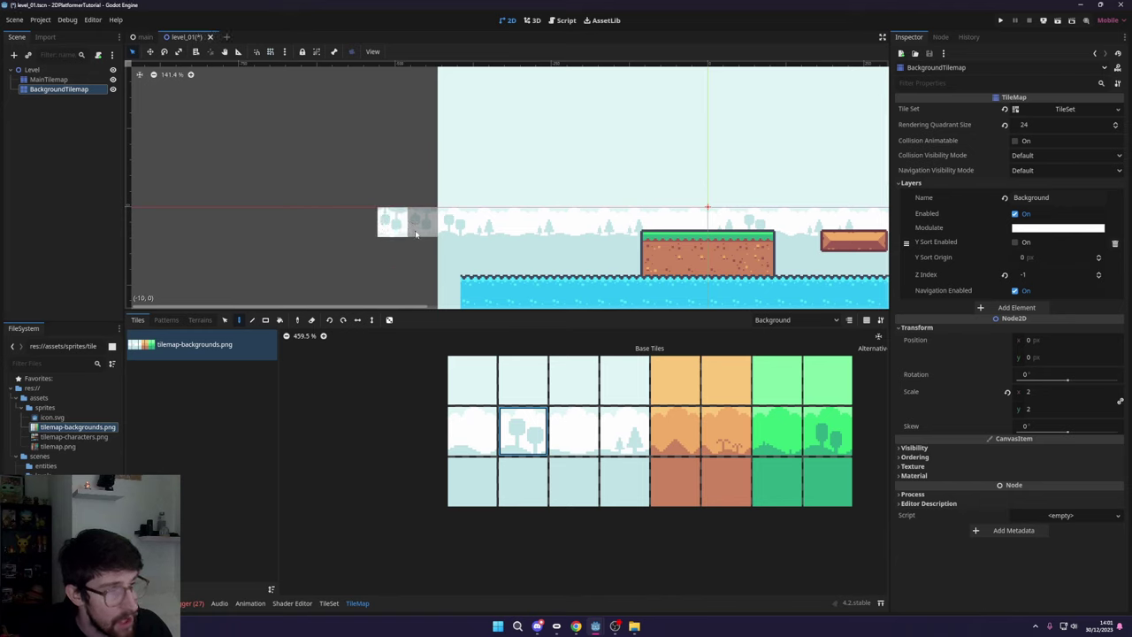
{"action": "key", "text": "ctrl+z"}
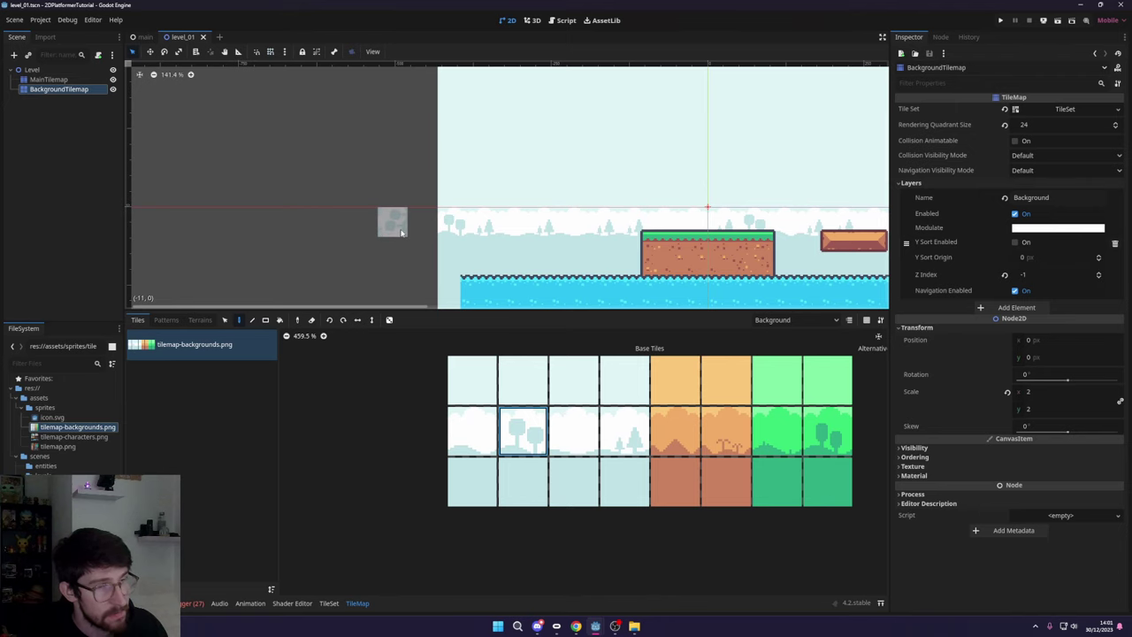
{"action": "scroll", "coordinate": [415, 256], "scroll_direction": "right", "scroll_amount": 5}
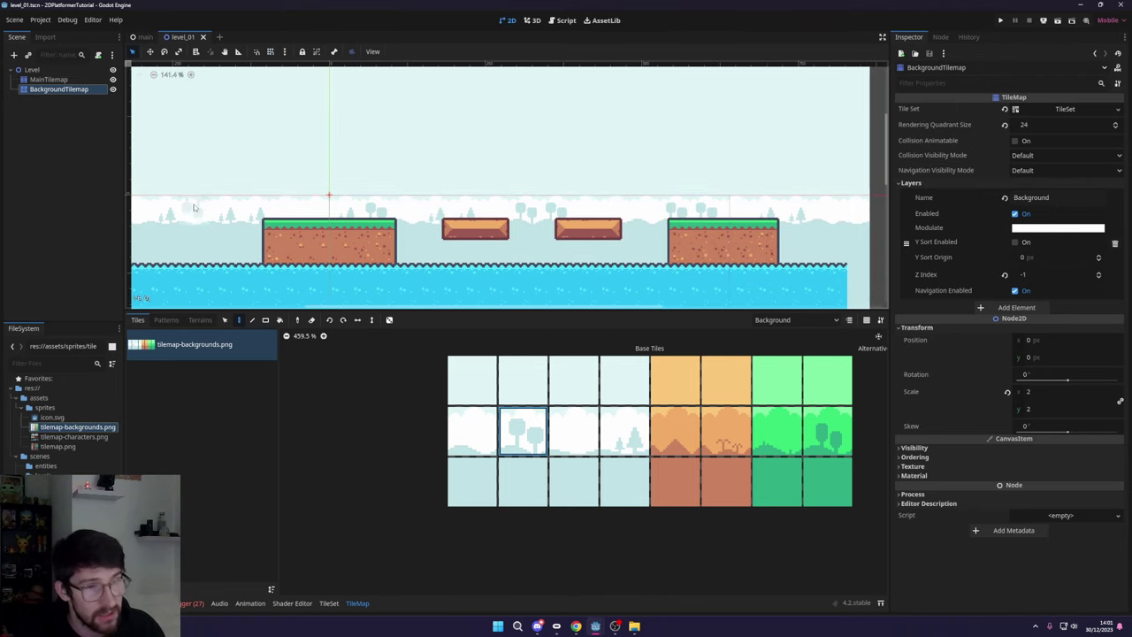
{"action": "scroll", "coordinate": [194, 207], "scroll_direction": "down", "scroll_amount": 2}
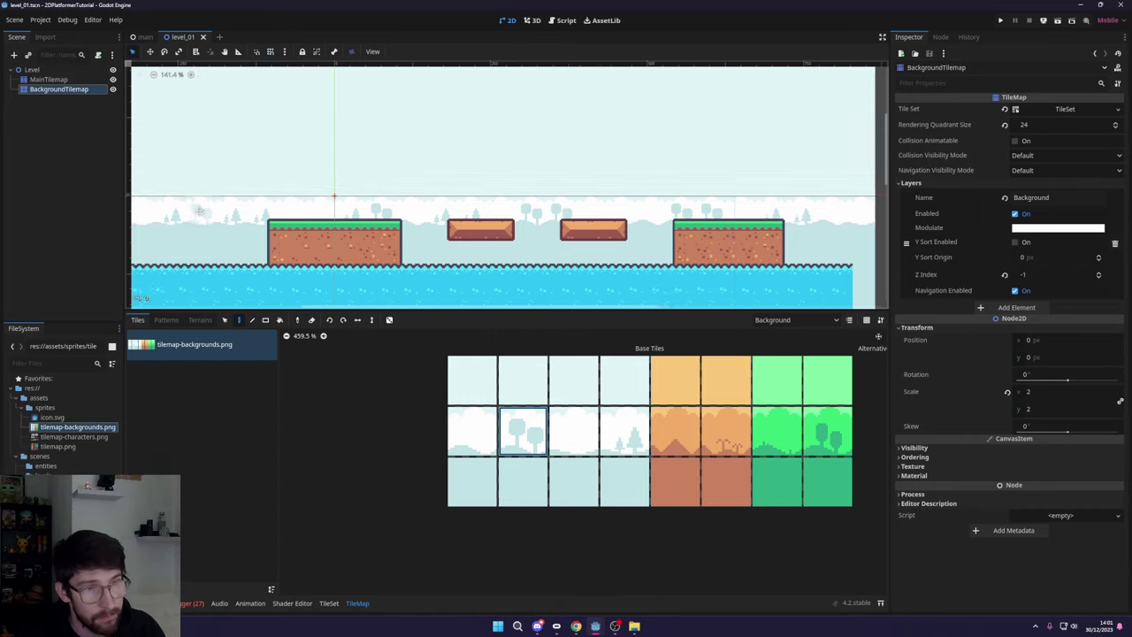
- Instance the level_01 scene as a child of 2DScene in the main scene and save main
{"action": "left_click", "coordinate": [142, 36]}
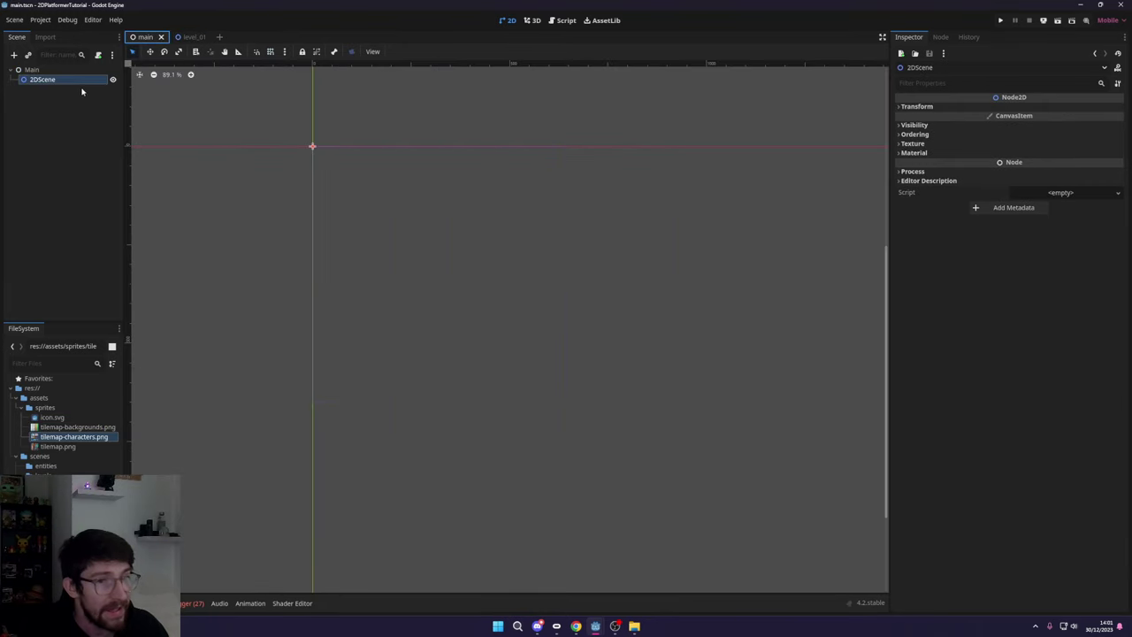
{"action": "left_click_drag", "start_coordinate": [53, 484], "coordinate": [46, 80]}
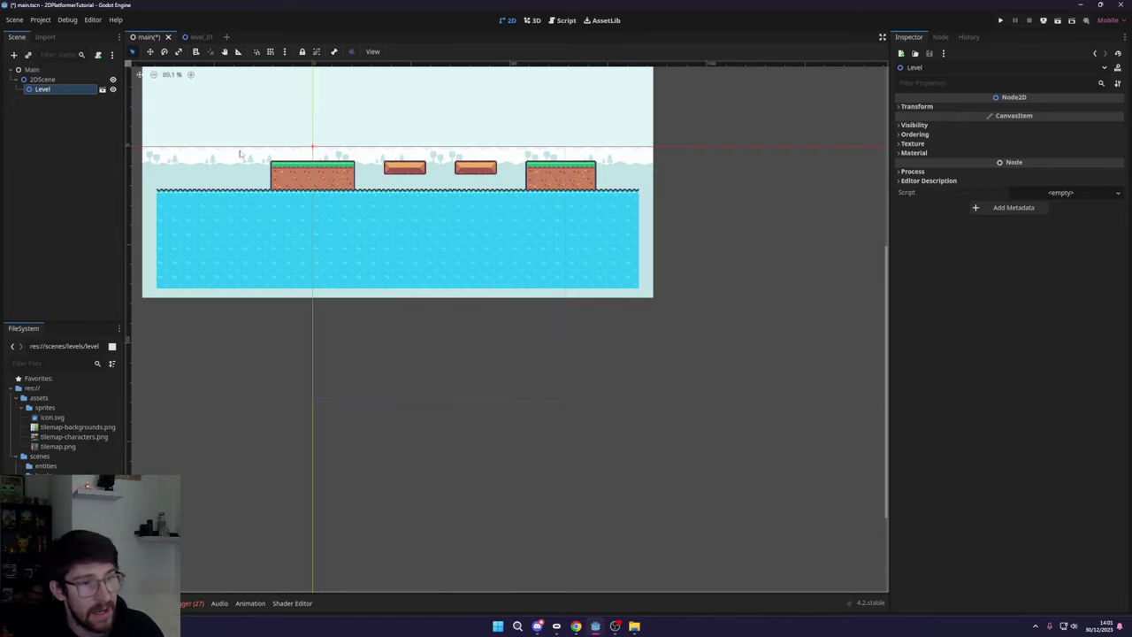
{"action": "scroll", "coordinate": [238, 154], "scroll_direction": "down", "scroll_amount": 3}
{"action": "scroll", "coordinate": [422, 256], "scroll_direction": "up", "scroll_amount": 4}
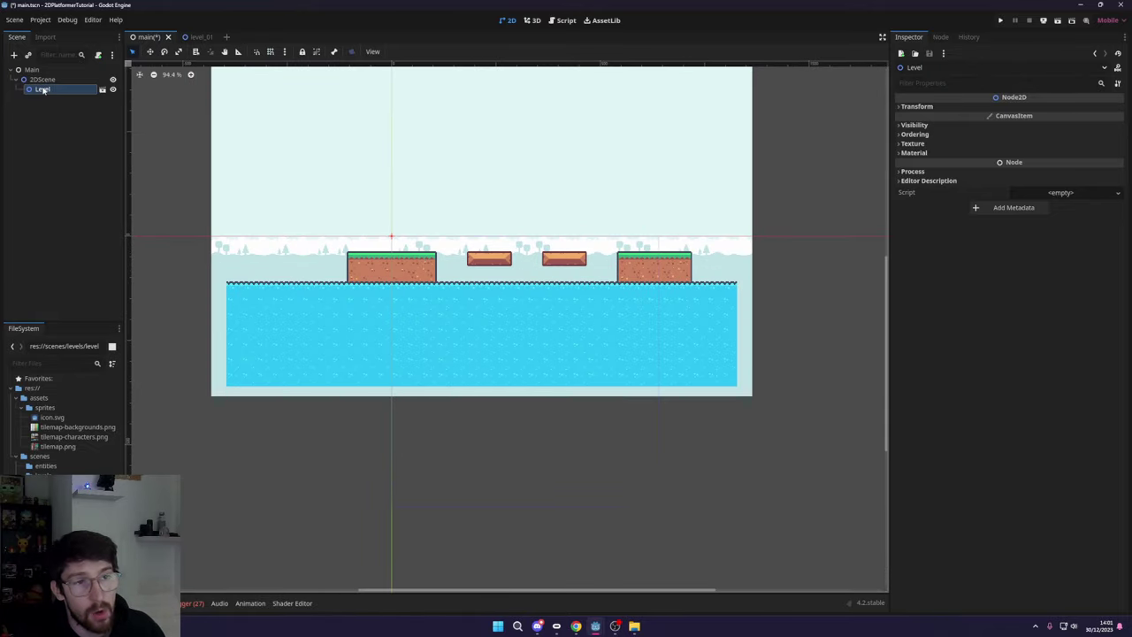
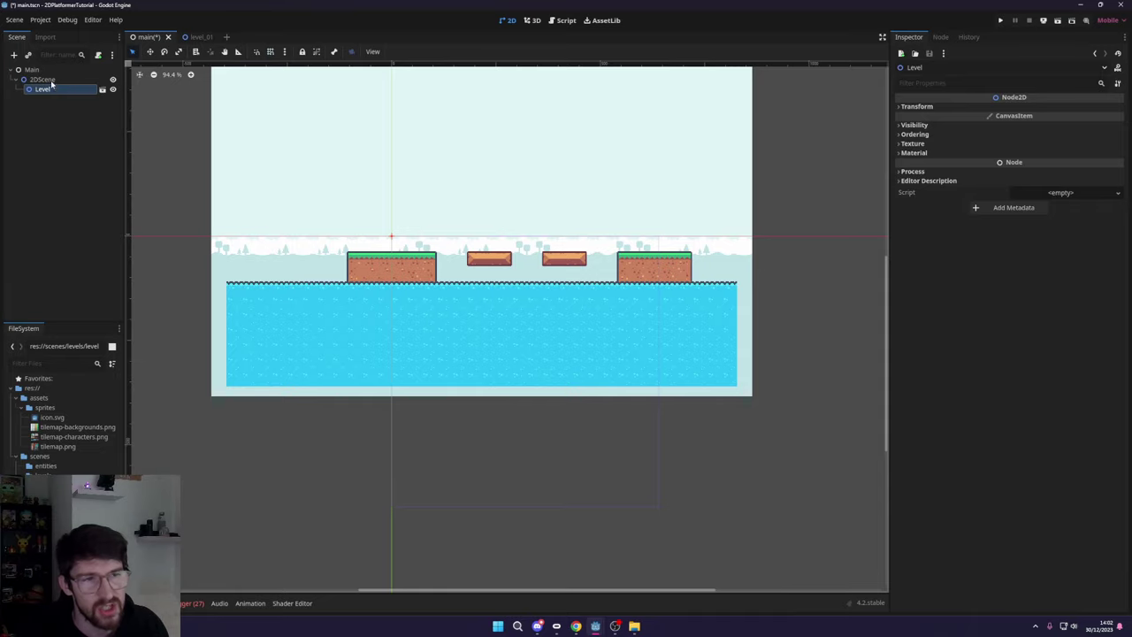
{"action": "key", "text": "ctrl+equal"}
{"action": "key", "text": "ctrl+minus"}
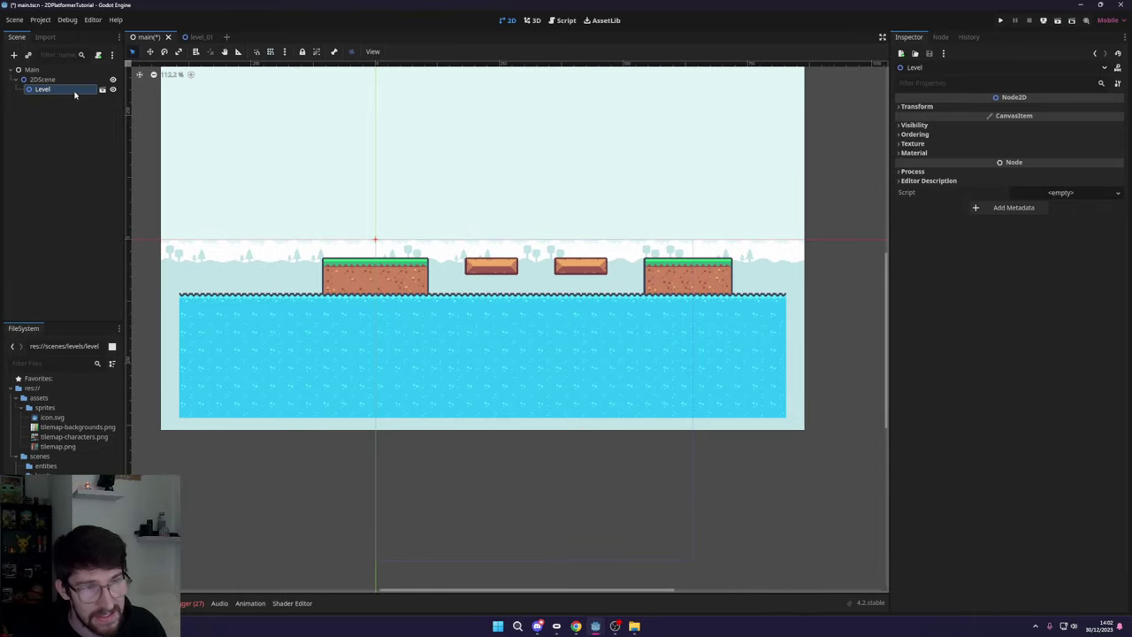
{"action": "key", "text": "ctrl+equal"}
{"action": "left_click", "coordinate": [79, 118]}
{"action": "key", "text": "ctrl+s"}
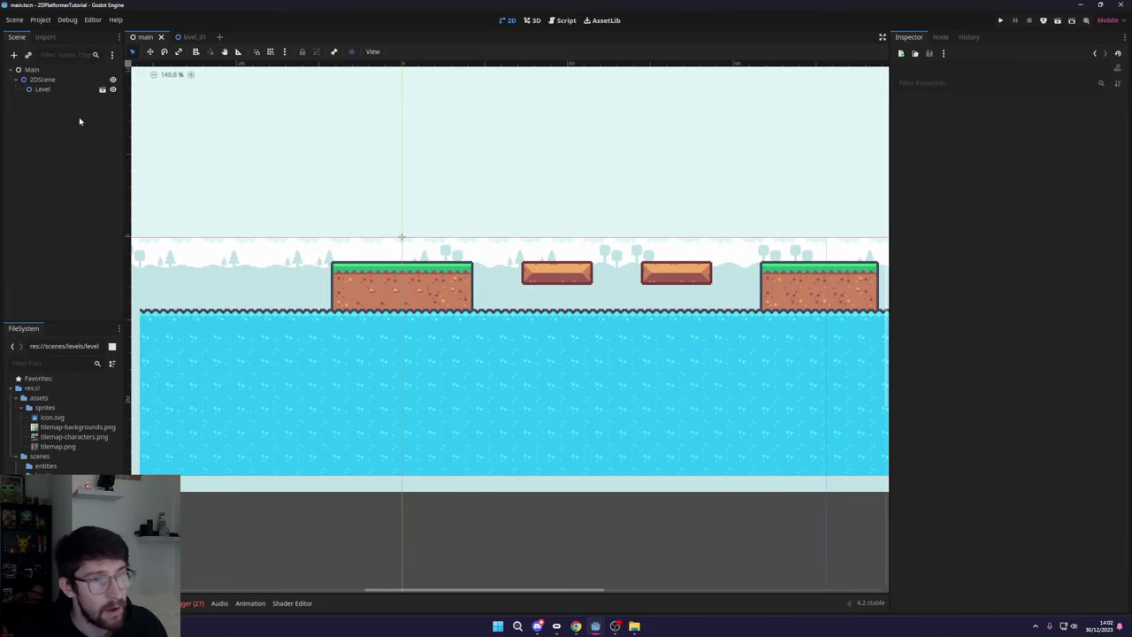
- Create a new scene with a CharacterBody2D as its root node
{"action": "left_click", "coordinate": [220, 37]}
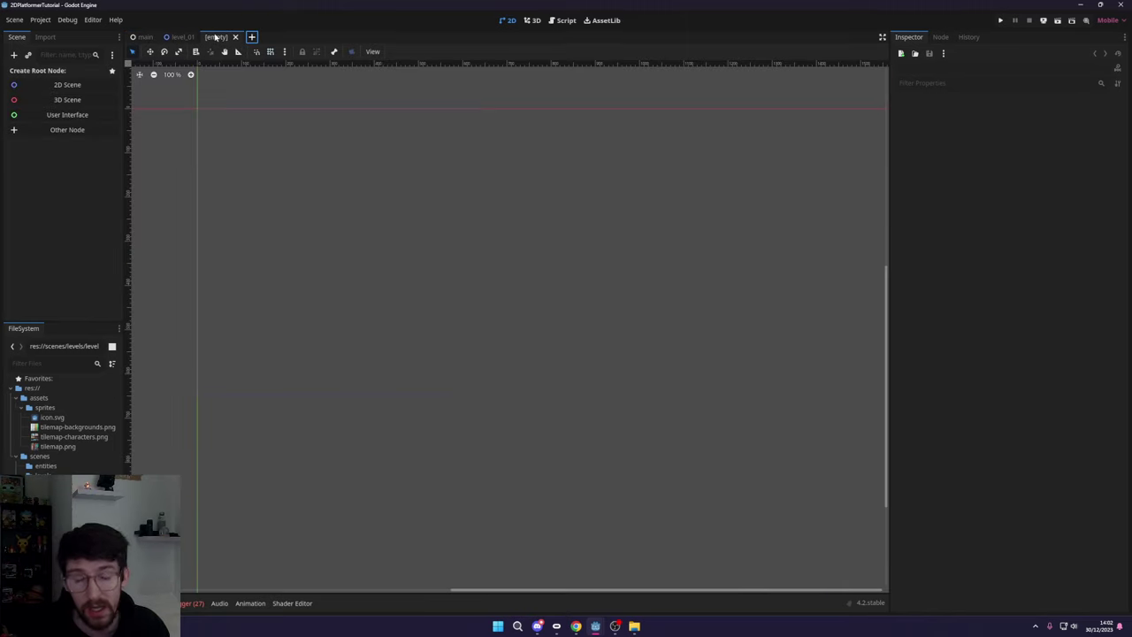
{"action": "left_click", "coordinate": [62, 130]}
{"action": "type", "text": "chja"}
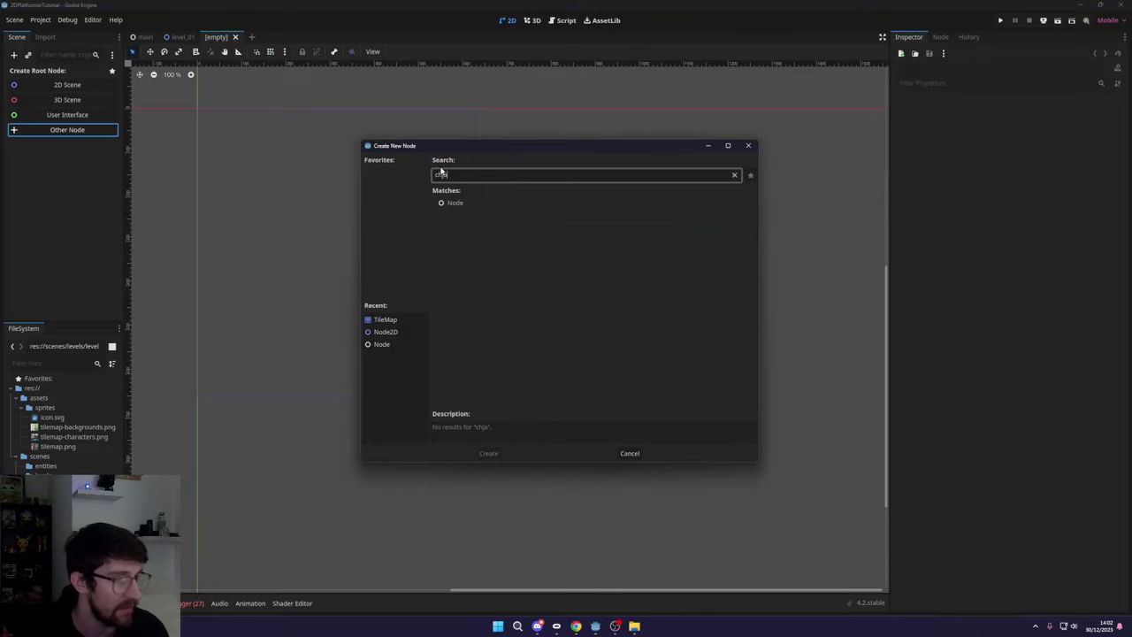
{"action": "key", "text": "BackSpace"}
{"action": "key", "text": "BackSpace"}
{"action": "type", "text": "ar"}
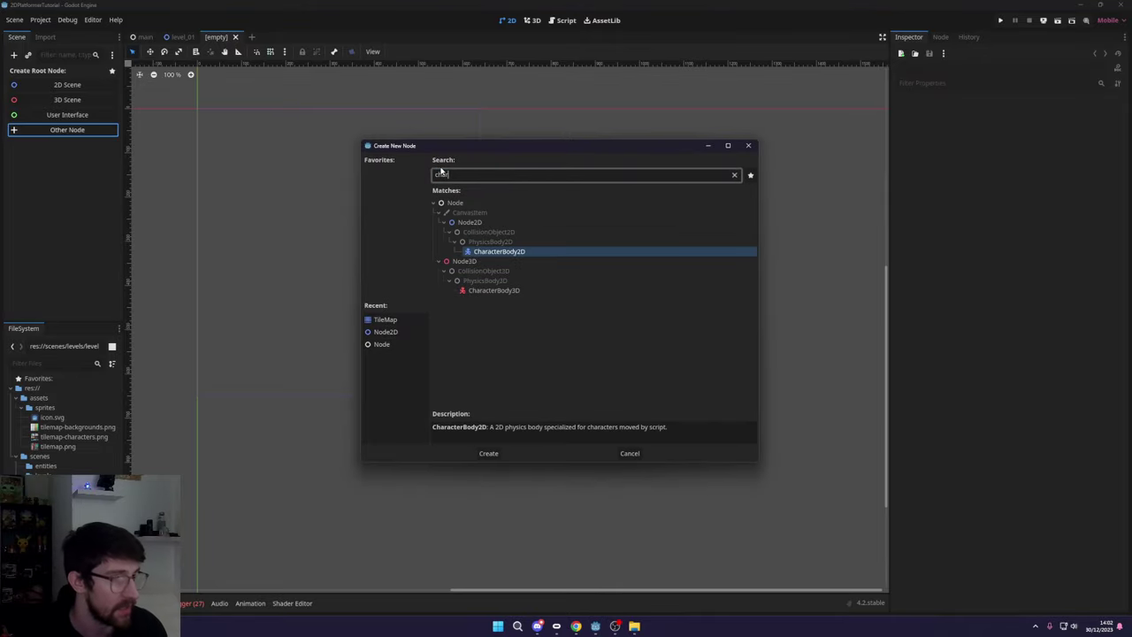
{"action": "double_click", "coordinate": [506, 253]}
- Rename the CharacterBody2D root node to Player and open its configuration warning
{"action": "double_click", "coordinate": [46, 70]}
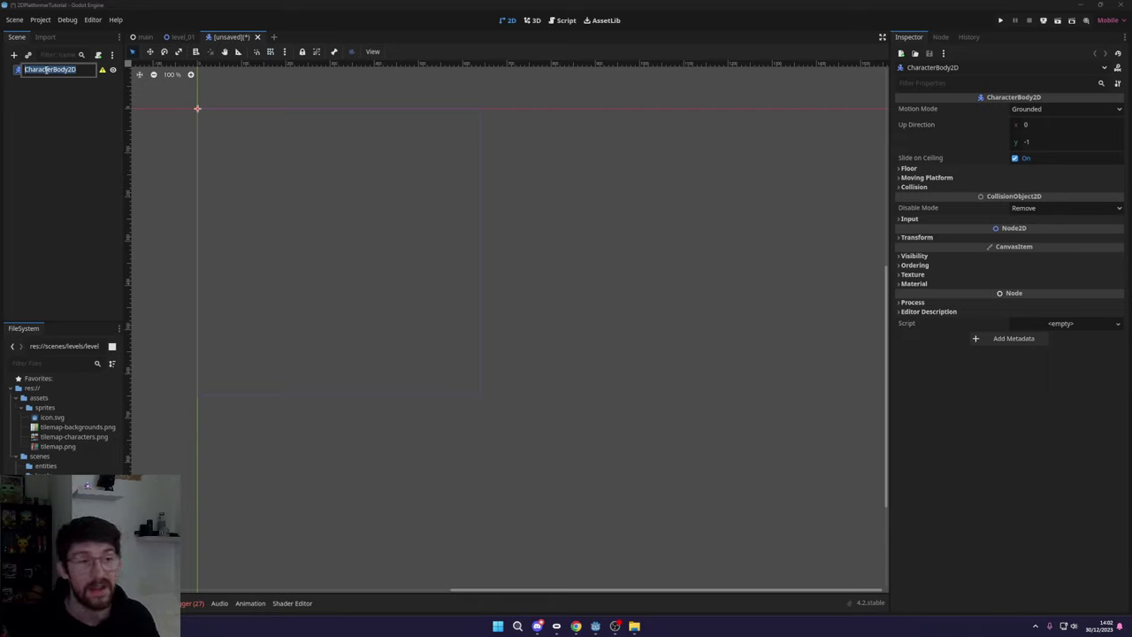
{"action": "type", "text": "Play"}
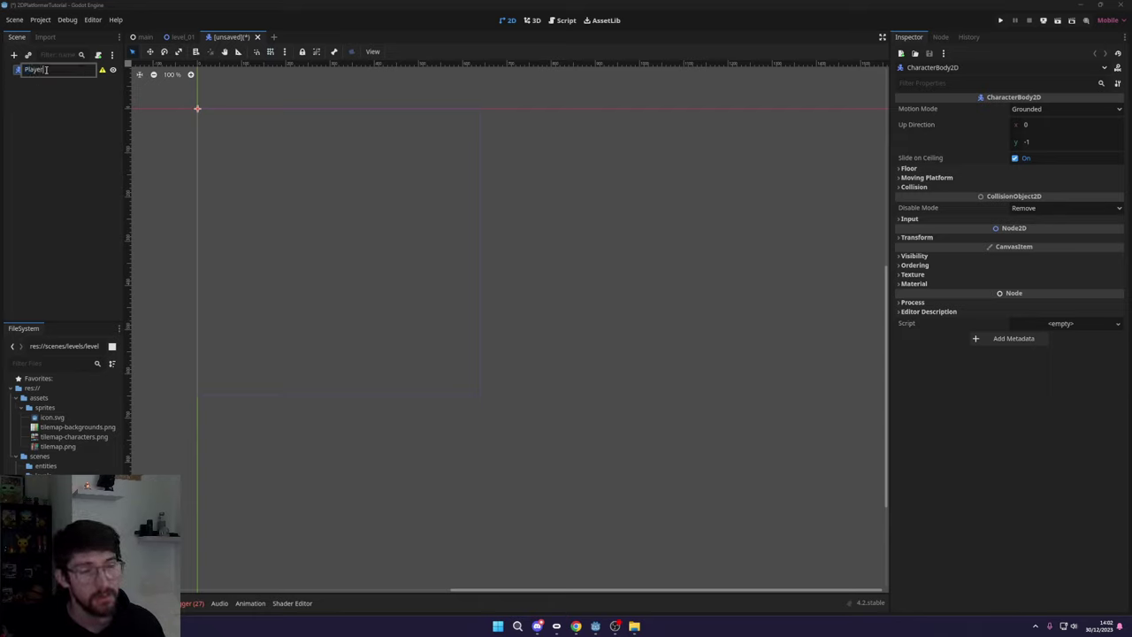
{"action": "type", "text": "er"}
{"action": "key", "text": "Return"}
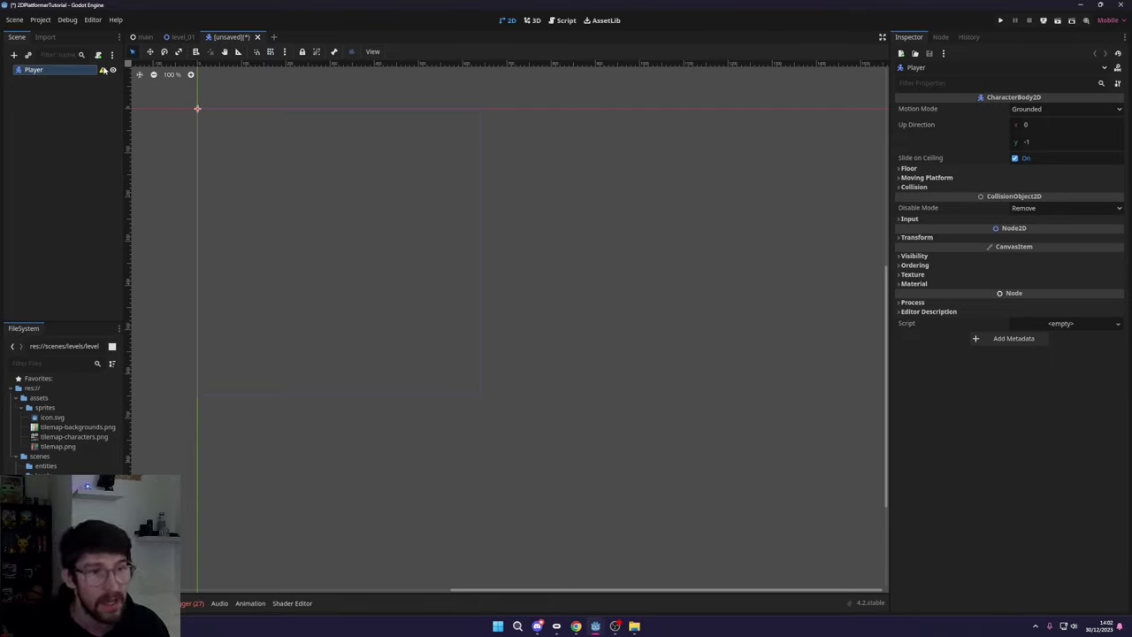
{"action": "left_click", "coordinate": [103, 70]}
{"action": "left_click_drag", "start_coordinate": [560, 289], "coordinate": [480, 184]}
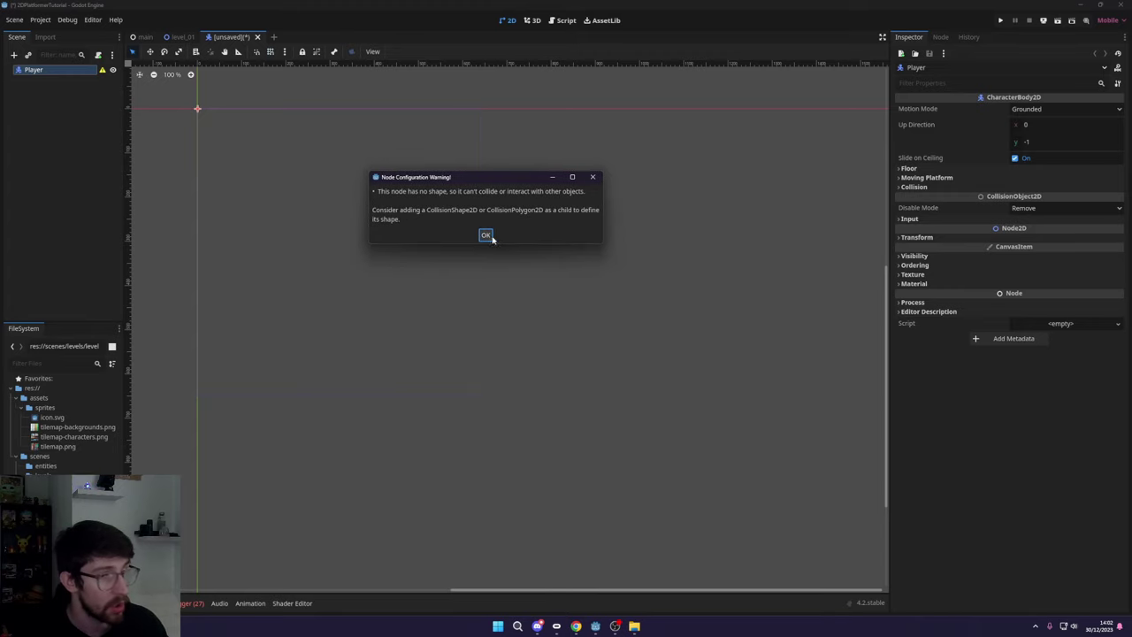
- Dismiss the node configuration warning and add a Sprite2D child node to the Player
{"action": "left_click", "coordinate": [486, 235]}
{"action": "middle_click_drag", "start_coordinate": [230, 142], "coordinate": [447, 218]}
{"action": "scroll", "coordinate": [400, 202], "scroll_direction": "up", "scroll_amount": 2}
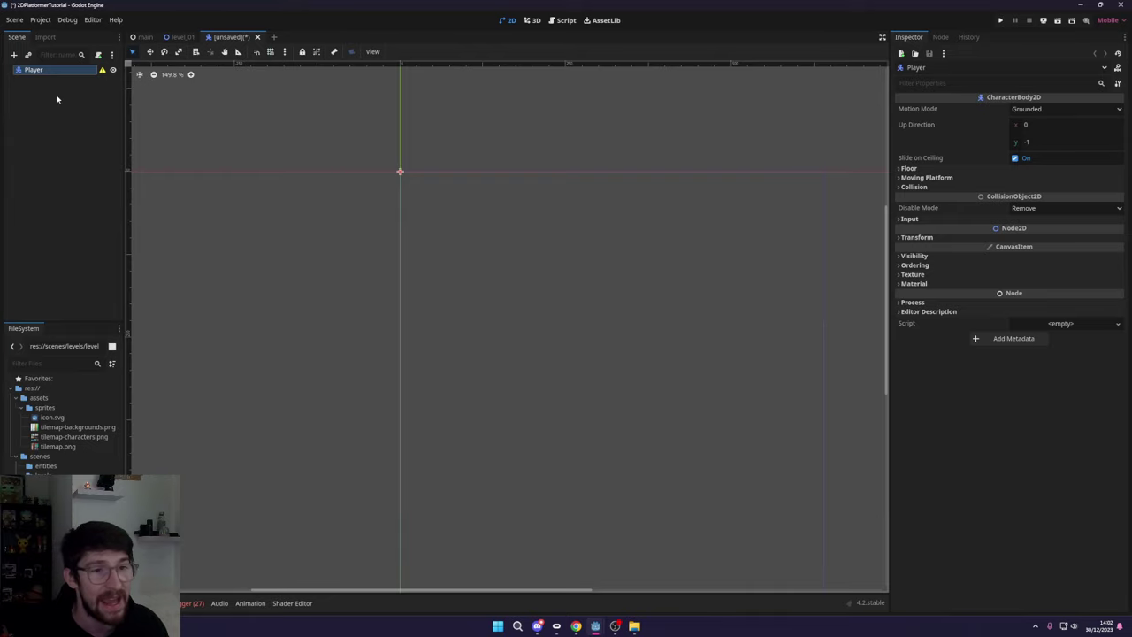
{"action": "key", "text": "ctrl+a"}
{"action": "left_click", "coordinate": [629, 453]}
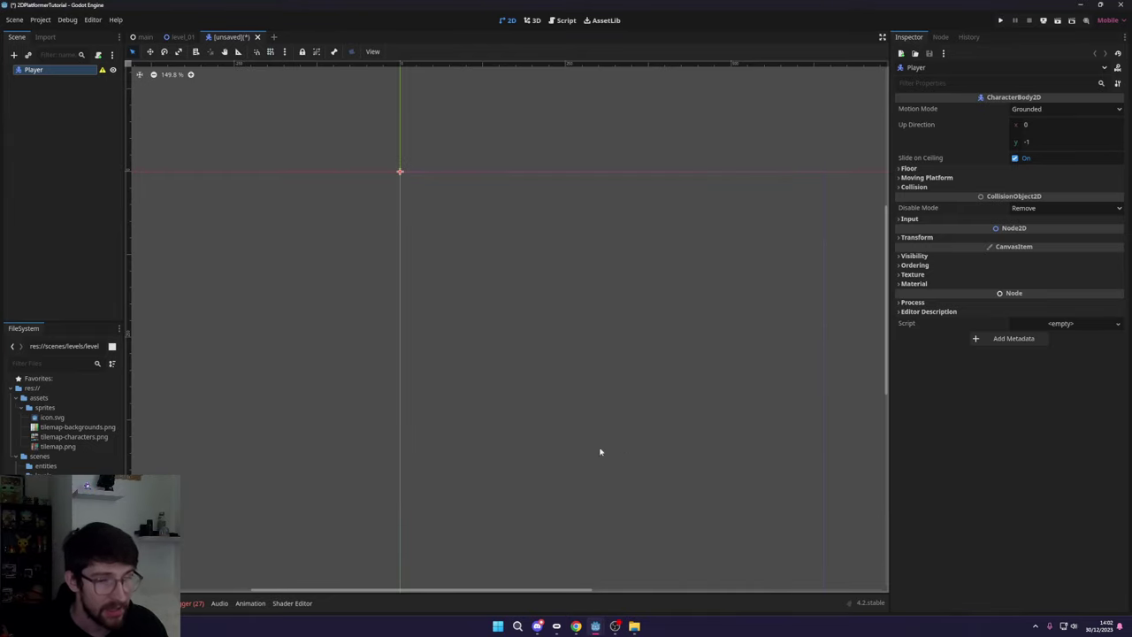
{"action": "left_click", "coordinate": [60, 446]}
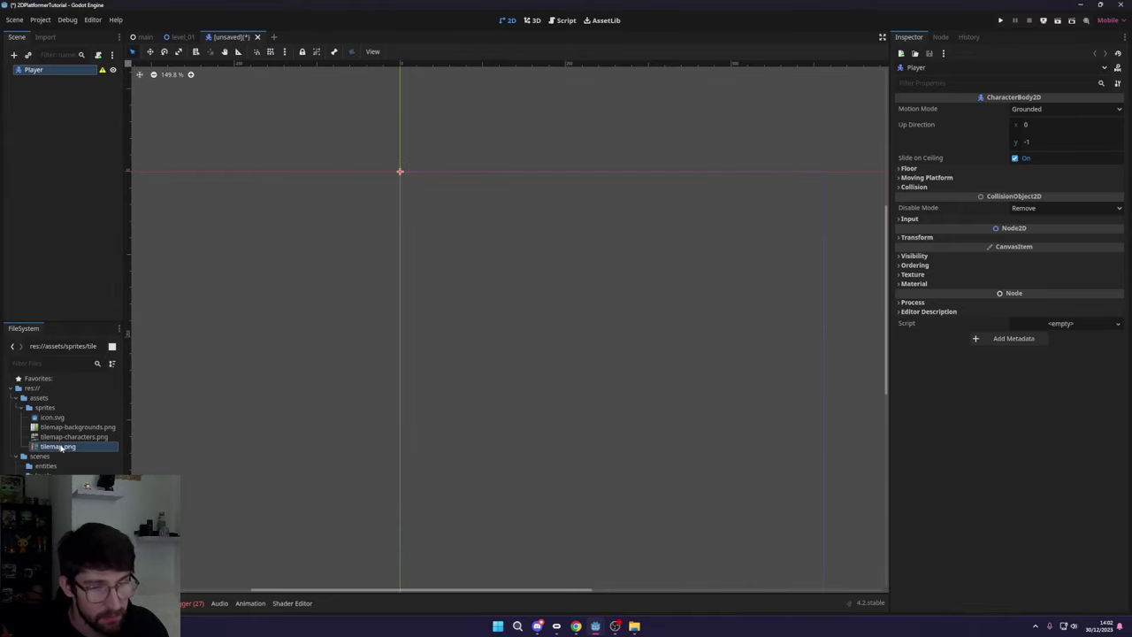
{"action": "left_click", "coordinate": [60, 70]}
{"action": "key", "text": "ctrl+a"}
{"action": "type", "text": "spri"}
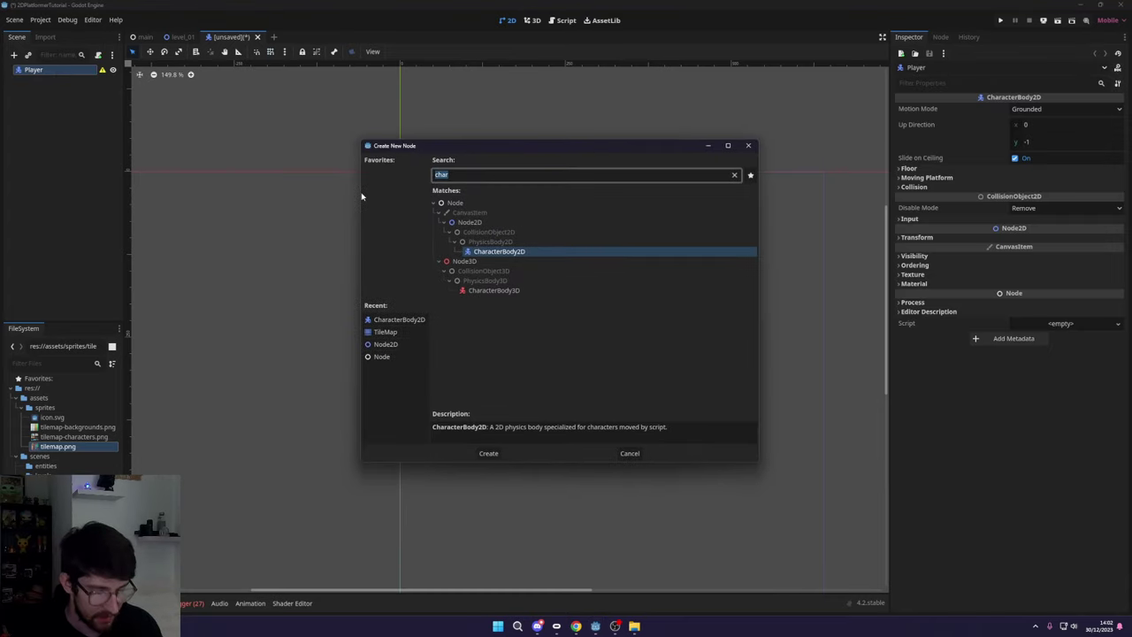
{"action": "type", "text": "te"}
{"action": "key", "text": "Return"}
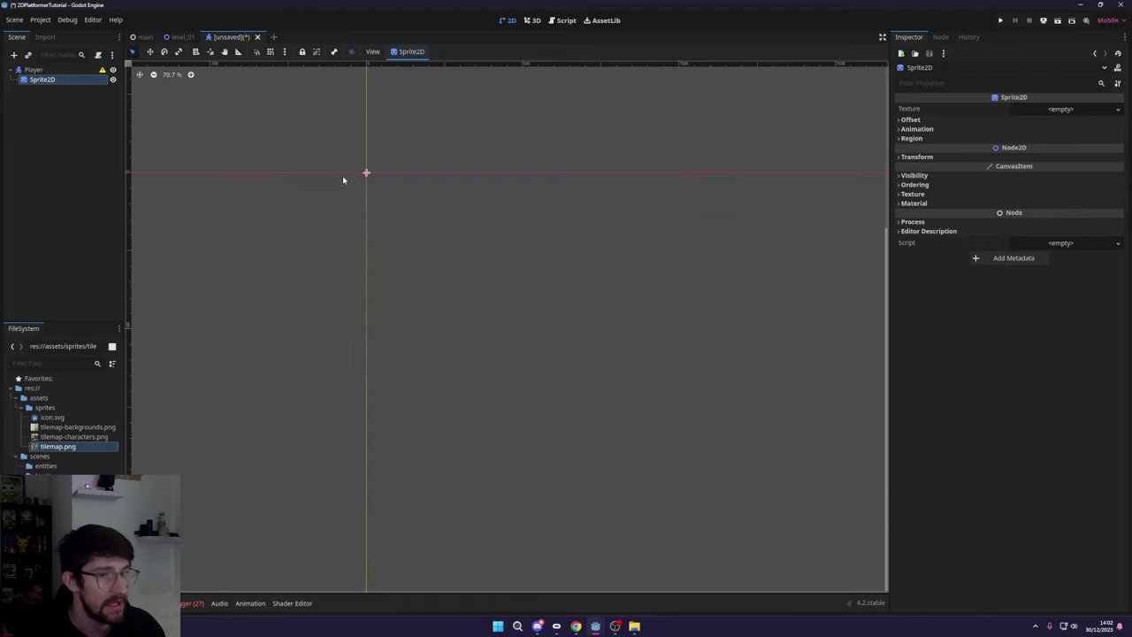
- Assign tilemap-characters.png as the Sprite2D's texture and look over the character sprites it contains
{"action": "scroll", "coordinate": [342, 175], "scroll_direction": "up", "scroll_amount": 2}
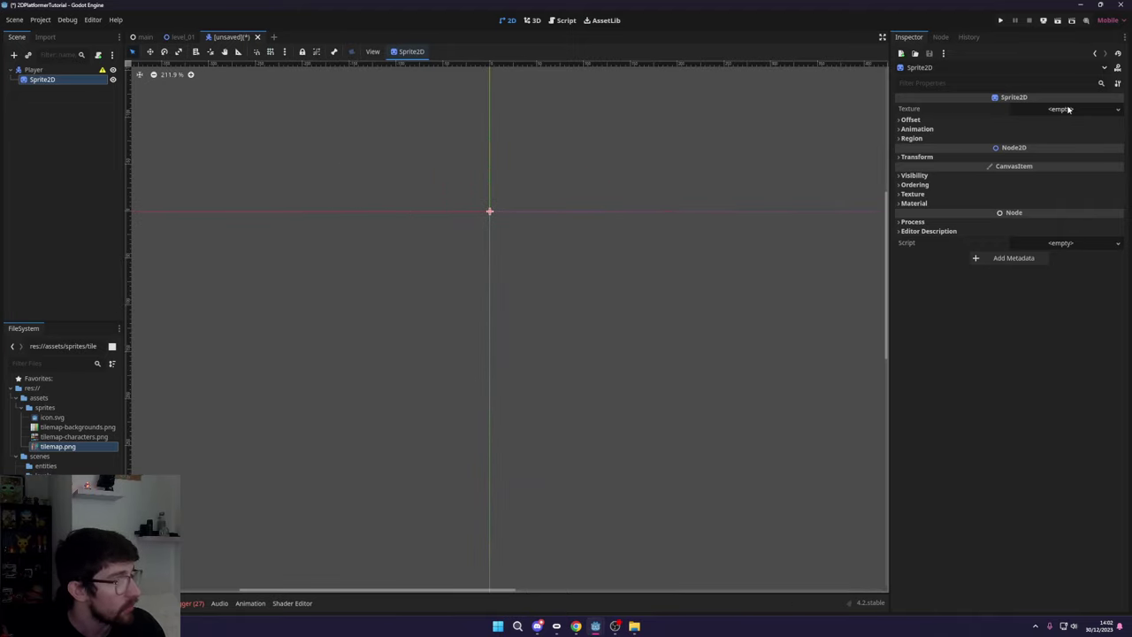
{"action": "left_click_drag", "start_coordinate": [65, 445], "coordinate": [1066, 110]}
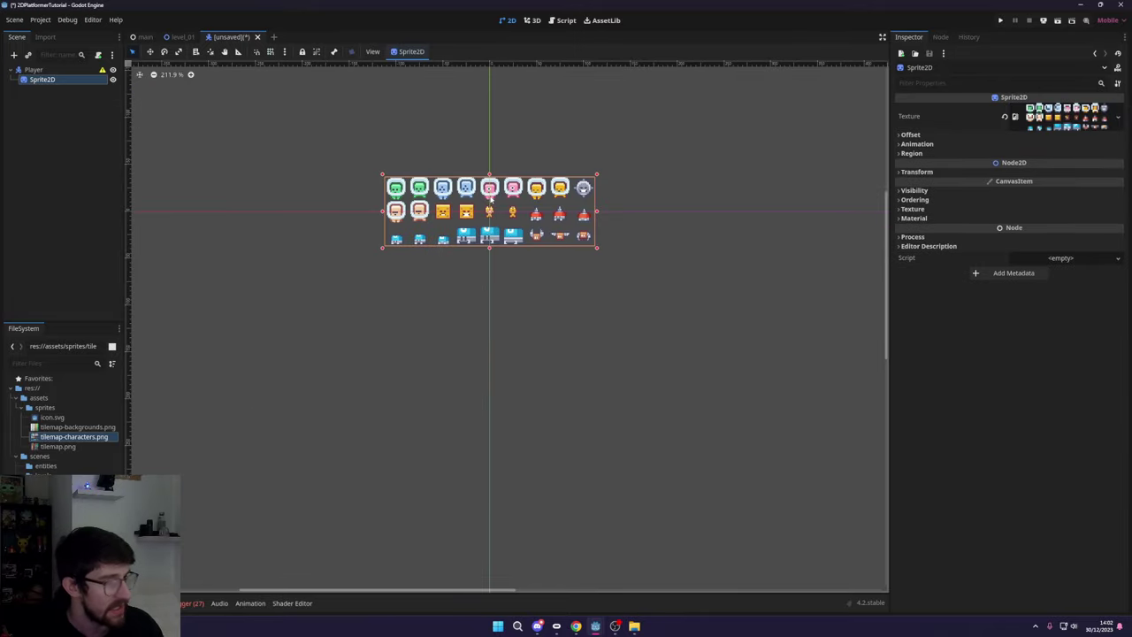
{"action": "scroll", "coordinate": [455, 211], "scroll_direction": "up", "scroll_amount": 6}
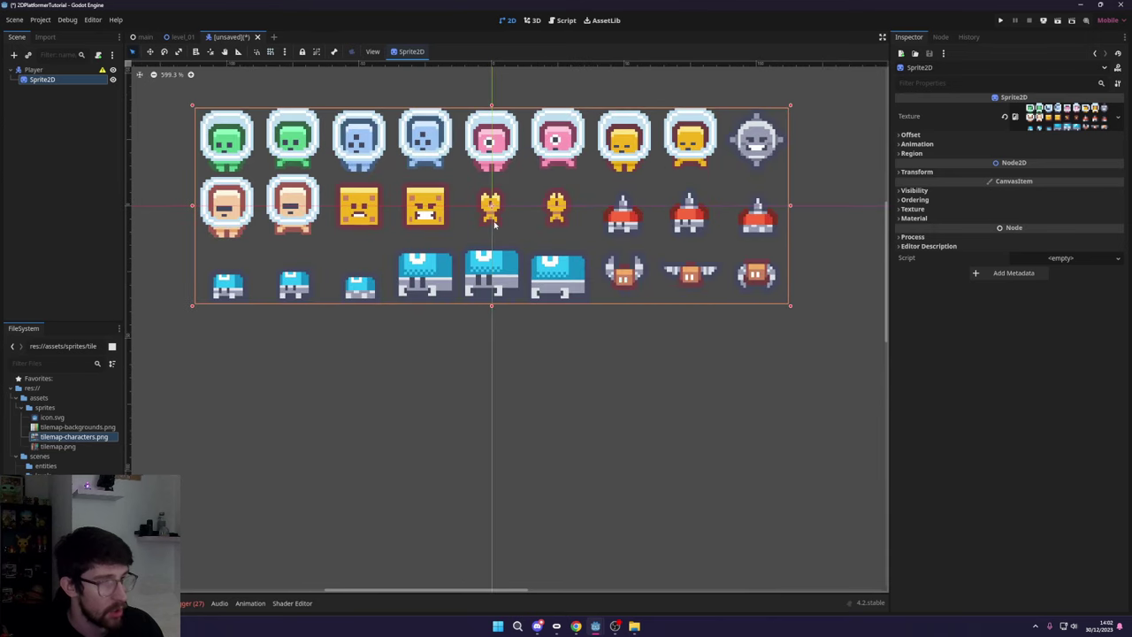
{"action": "scroll", "coordinate": [254, 223], "scroll_direction": "down", "scroll_amount": 2}
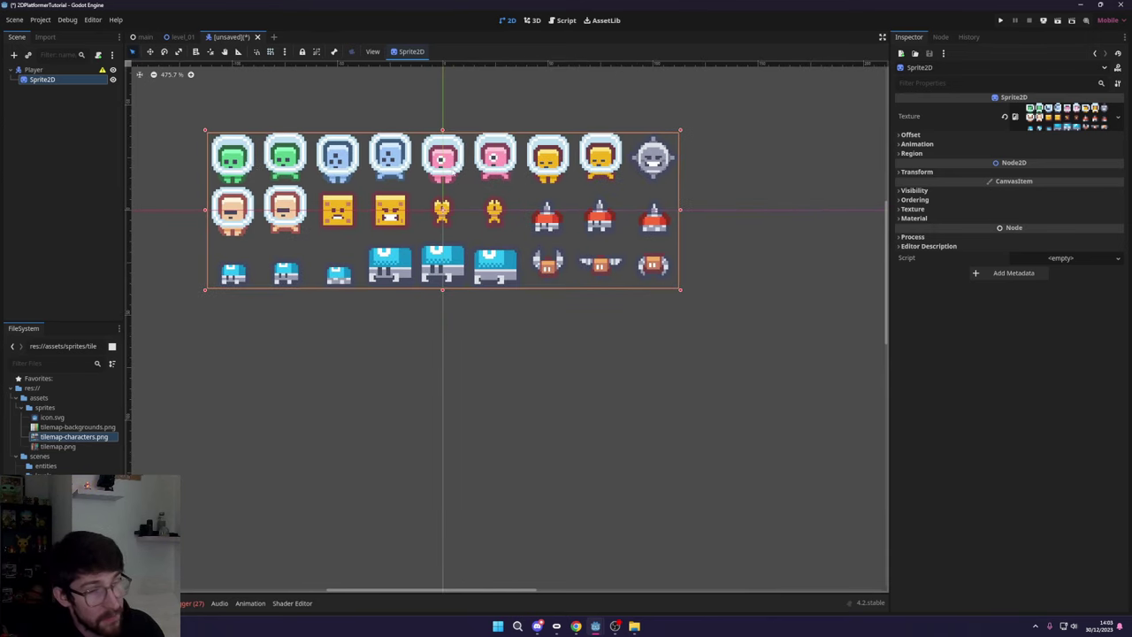
{"action": "scroll", "coordinate": [462, 182], "scroll_direction": "up", "scroll_amount": 2}
{"action": "scroll", "coordinate": [468, 188], "scroll_direction": "down", "scroll_amount": 1}
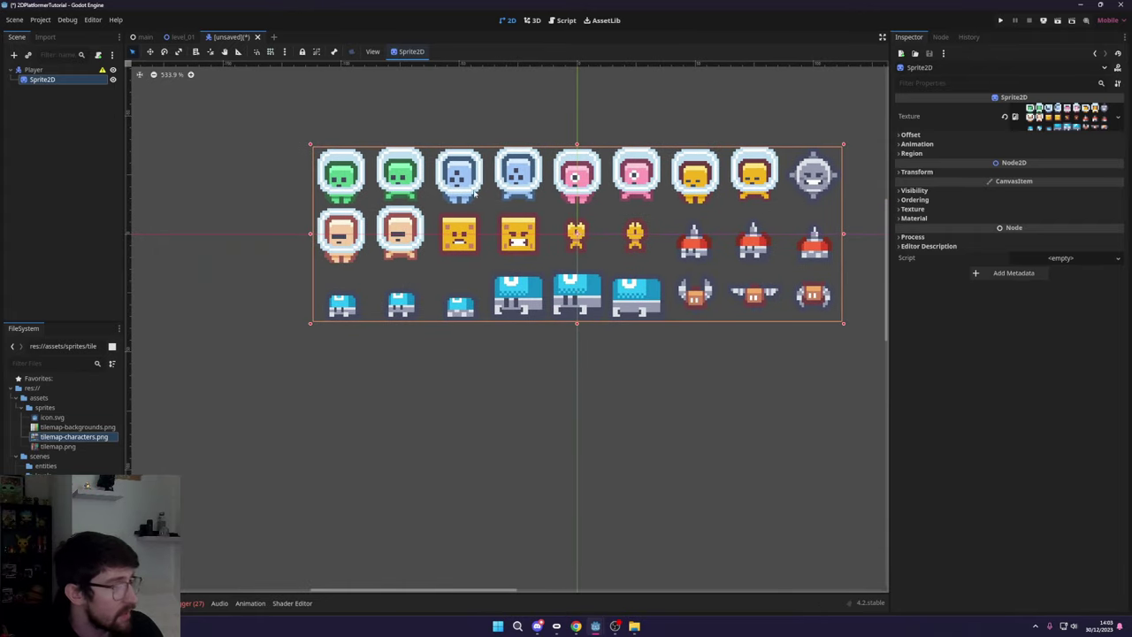
- Enable the Sprite2D's texture region and set the region rect's width to 48
{"action": "left_click", "coordinate": [915, 134]}
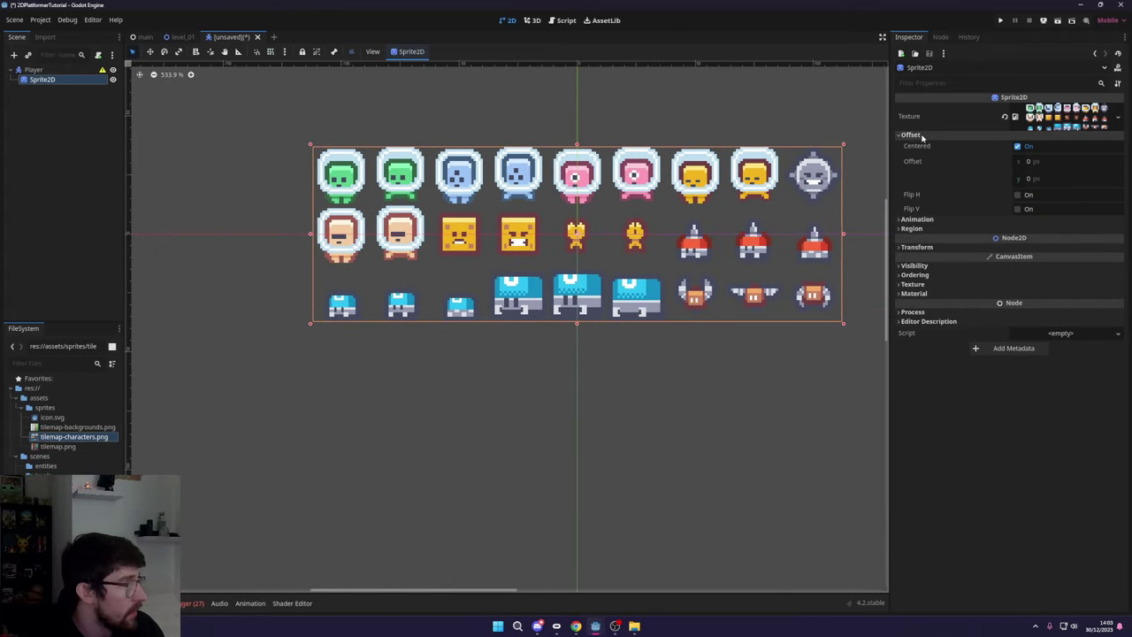
{"action": "left_click", "coordinate": [920, 135]}
{"action": "left_click", "coordinate": [938, 153]}
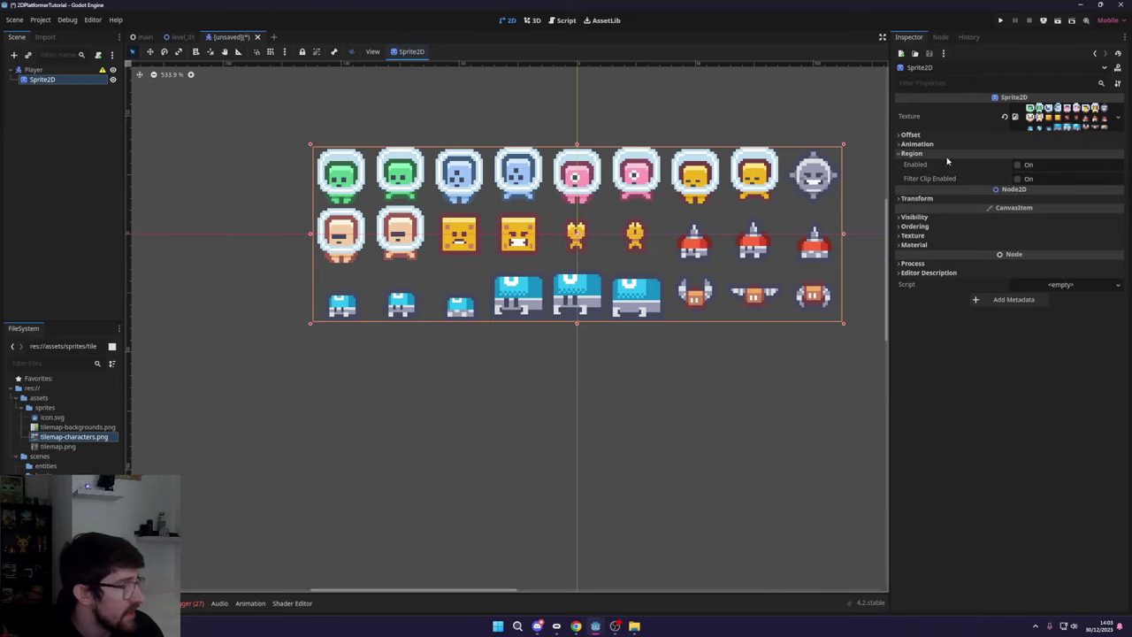
{"action": "left_click", "coordinate": [1017, 164]}
{"action": "left_click", "coordinate": [941, 209]}
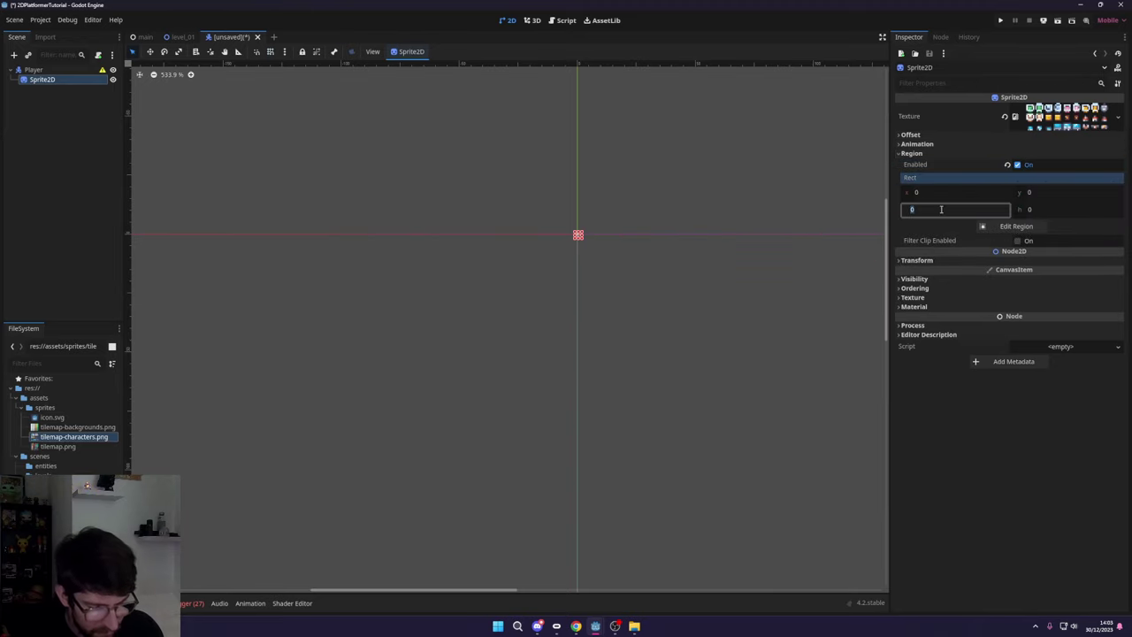
{"action": "key", "text": "Return"}
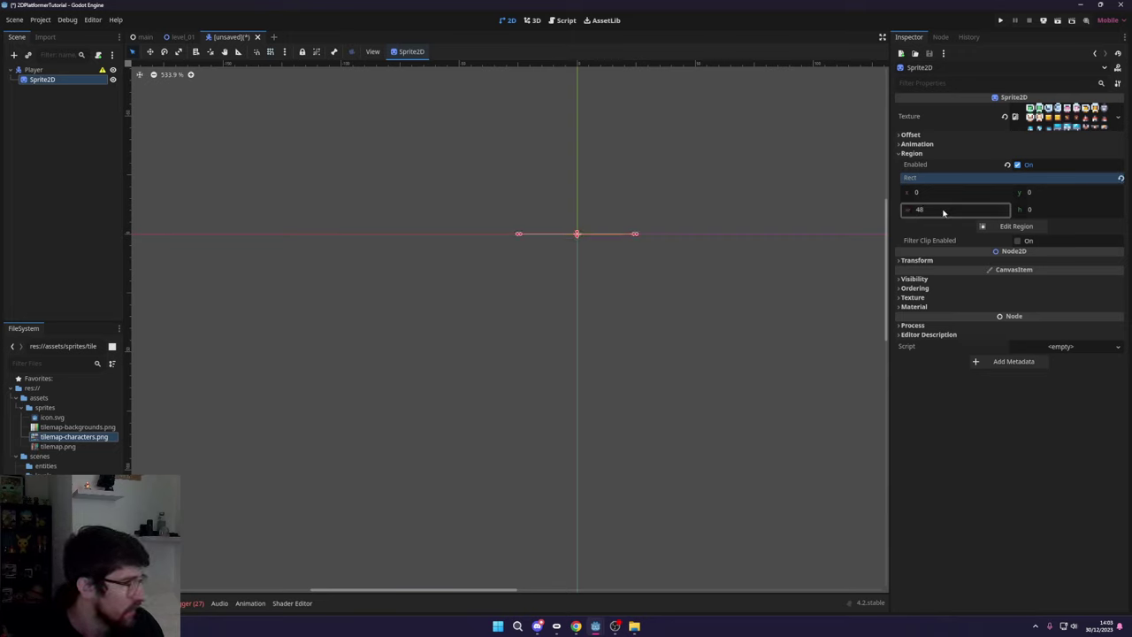
- Set the region rect's height to 48, and reduce it to 24 so only the top row of characters is included
{"action": "left_click", "coordinate": [1039, 207]}
{"action": "type", "text": "48"}
{"action": "key", "text": "Return"}
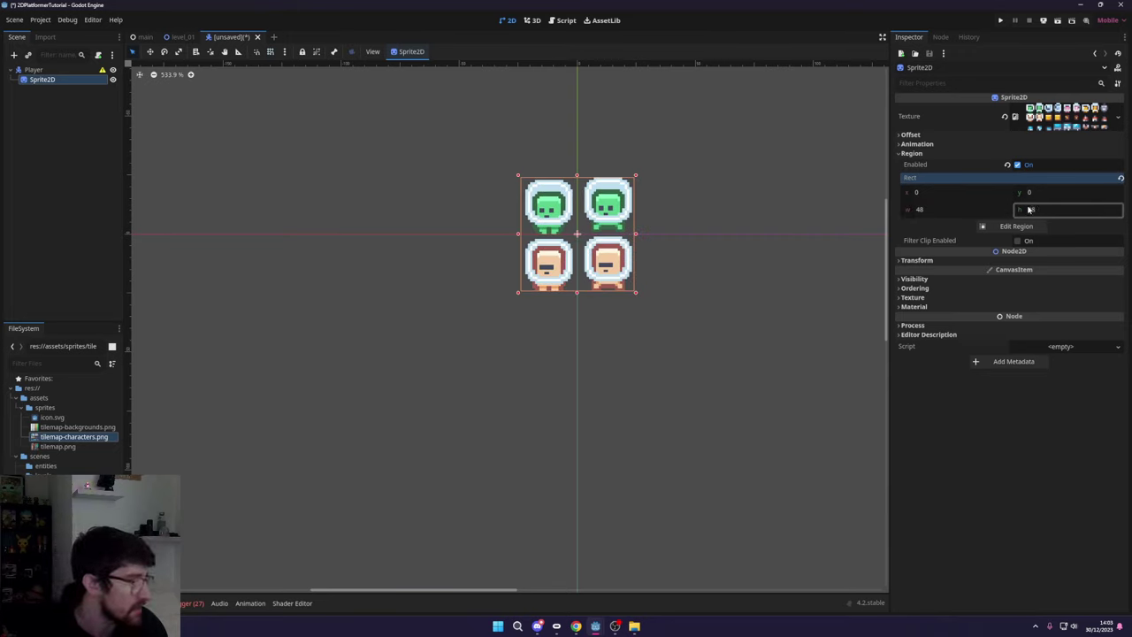
{"action": "left_click", "coordinate": [1039, 210]}
{"action": "type", "text": "24"}
{"action": "key", "text": "Return"}
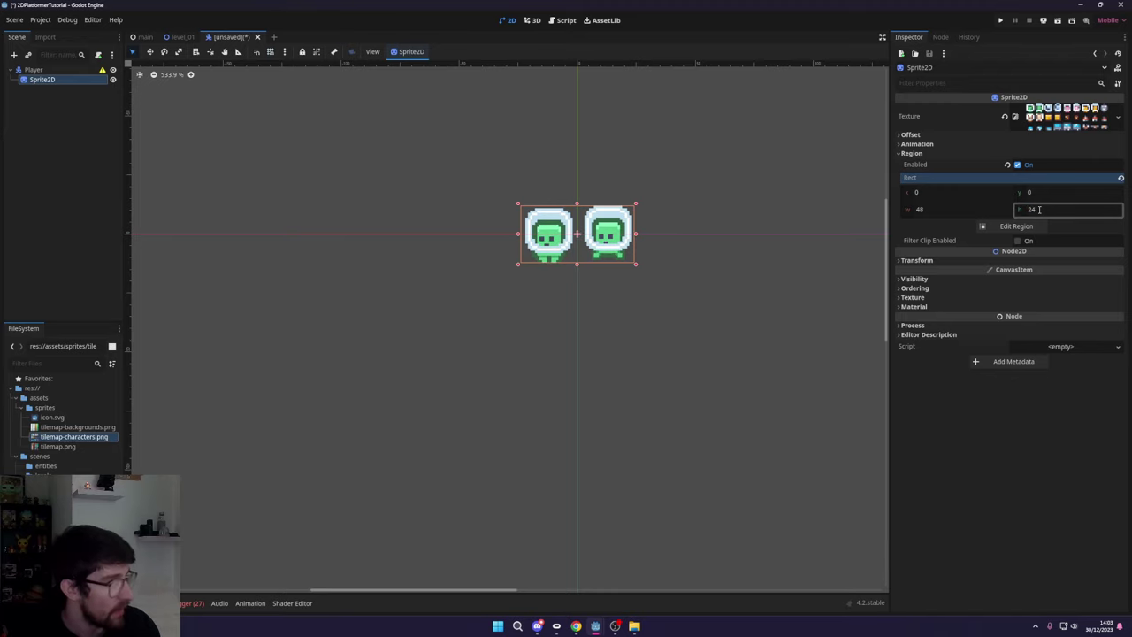
- Widen the region rect to 49 to account for the spacing between the two green alien sprites
{"action": "left_click", "coordinate": [990, 212]}
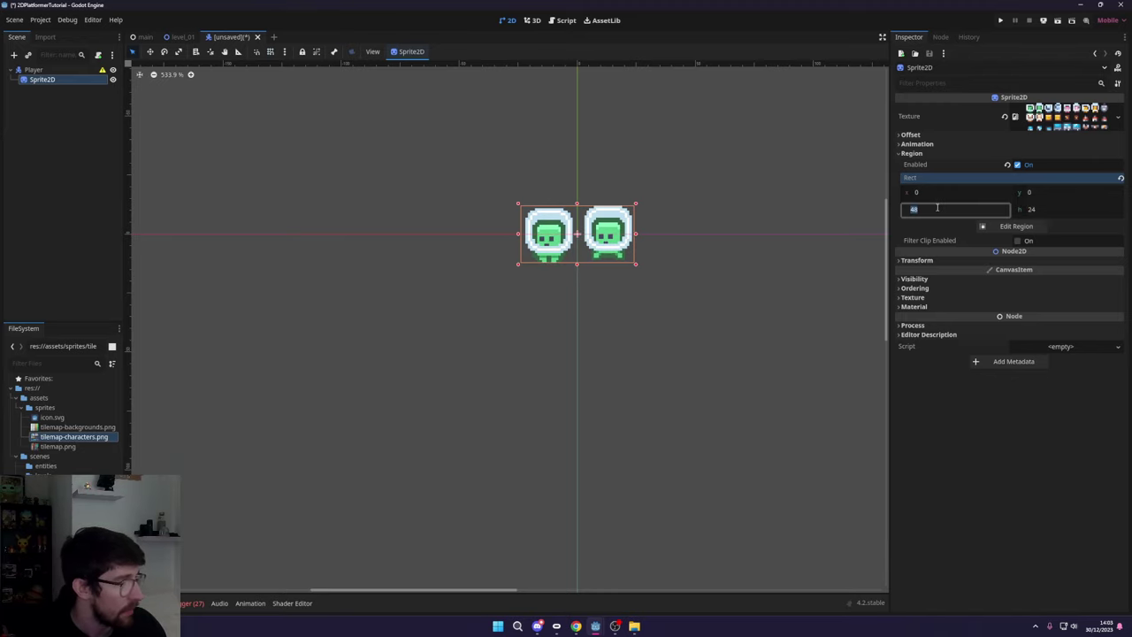
{"action": "scroll", "coordinate": [652, 246], "scroll_direction": "up", "scroll_amount": 5}
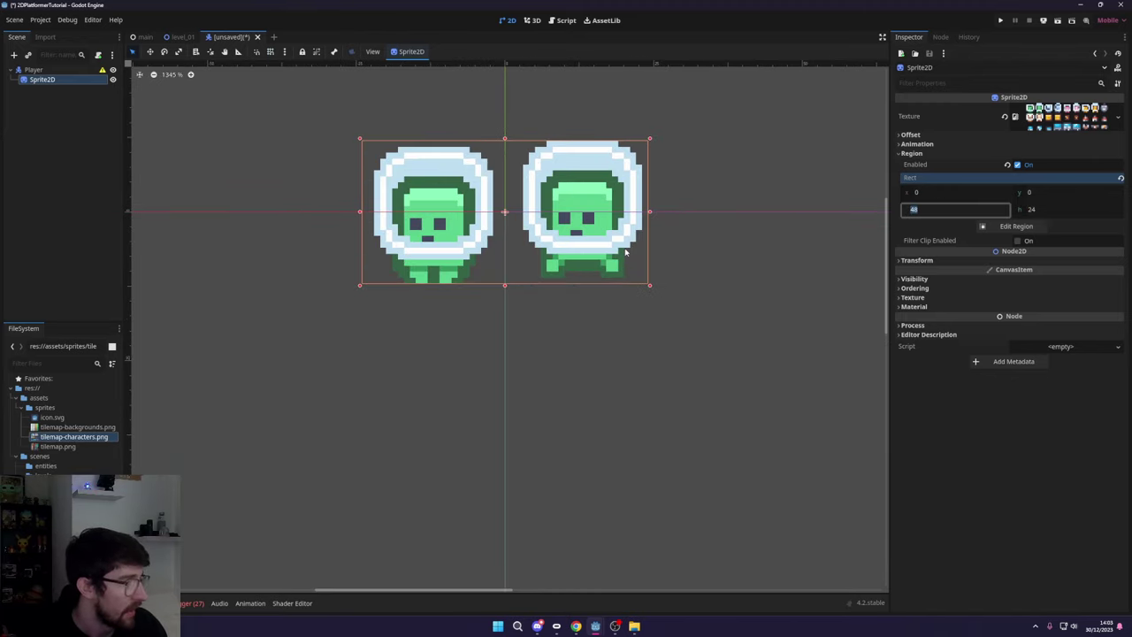
{"action": "left_click", "coordinate": [989, 212]}
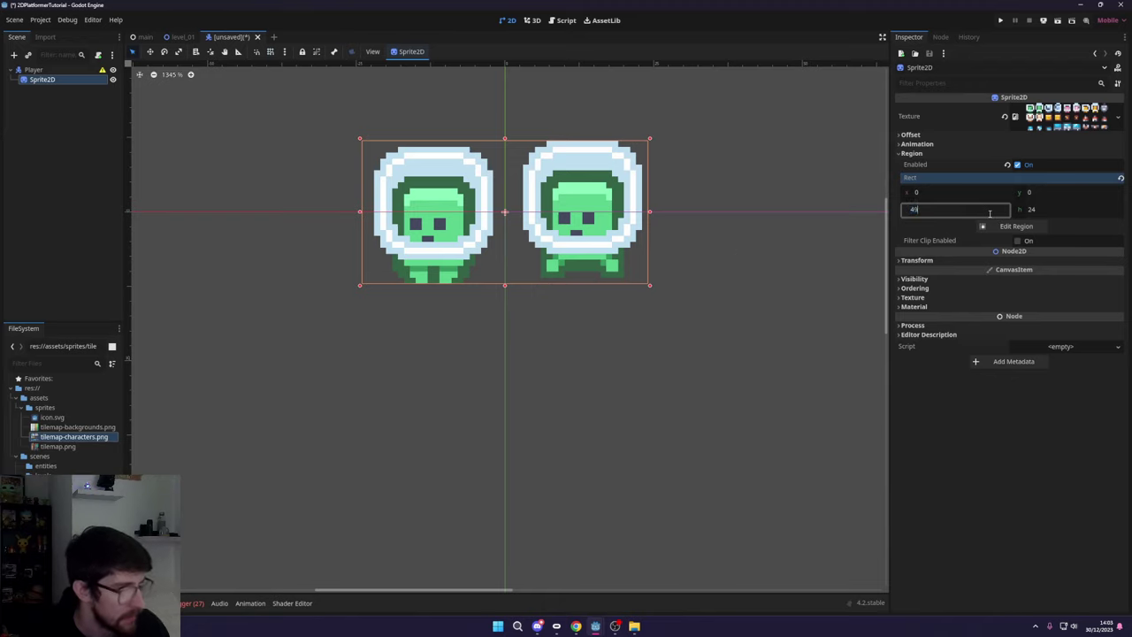
{"action": "key", "text": "Return"}
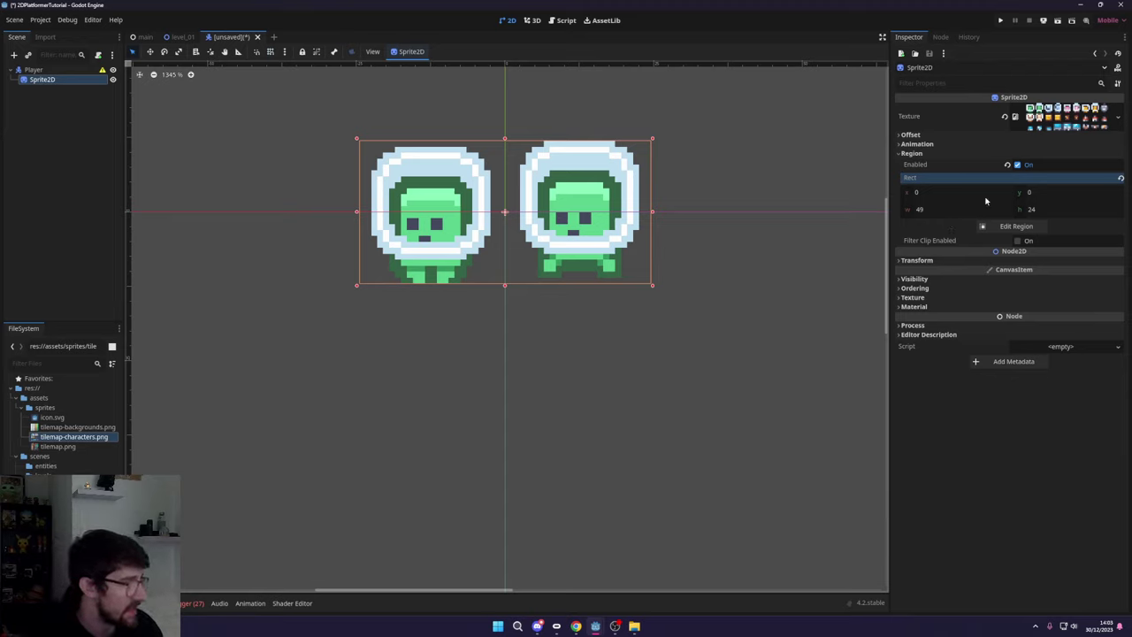
- Set the region rect's width to 24 to isolate the first green alien sprite
{"action": "left_click", "coordinate": [950, 193]}
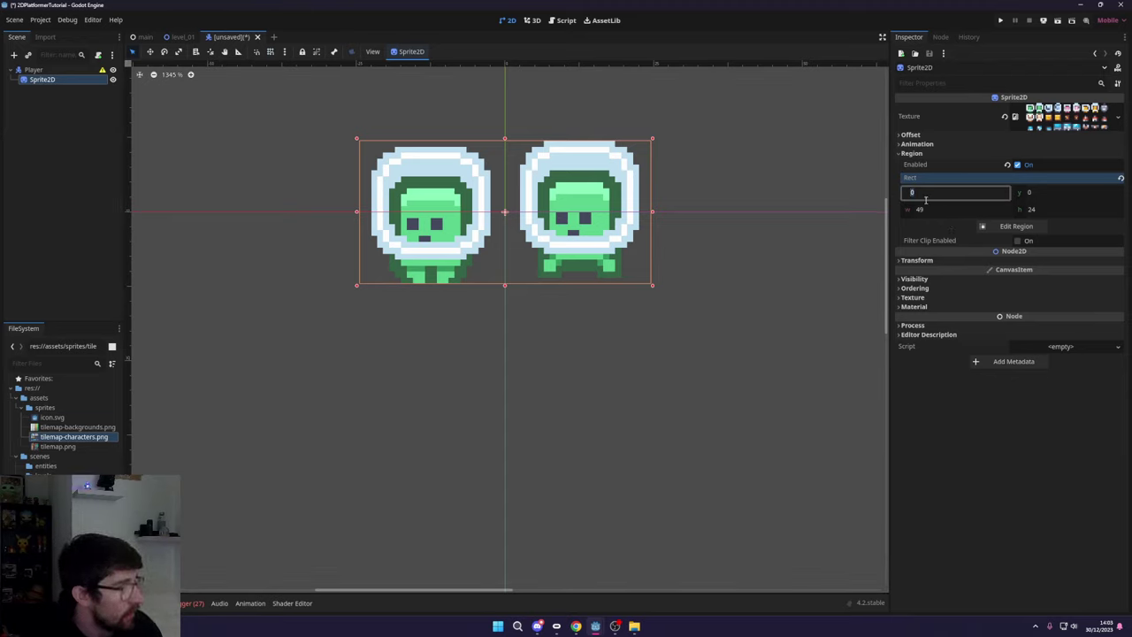
{"action": "left_click", "coordinate": [1001, 213]}
{"action": "type", "text": "24"}
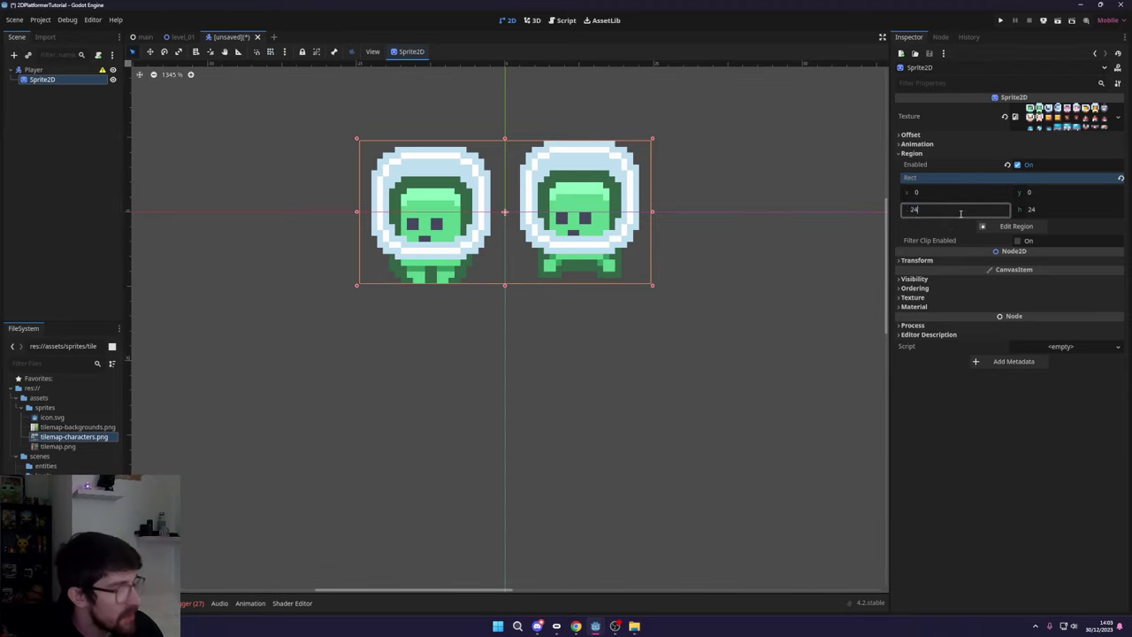
{"action": "key", "text": "Return"}
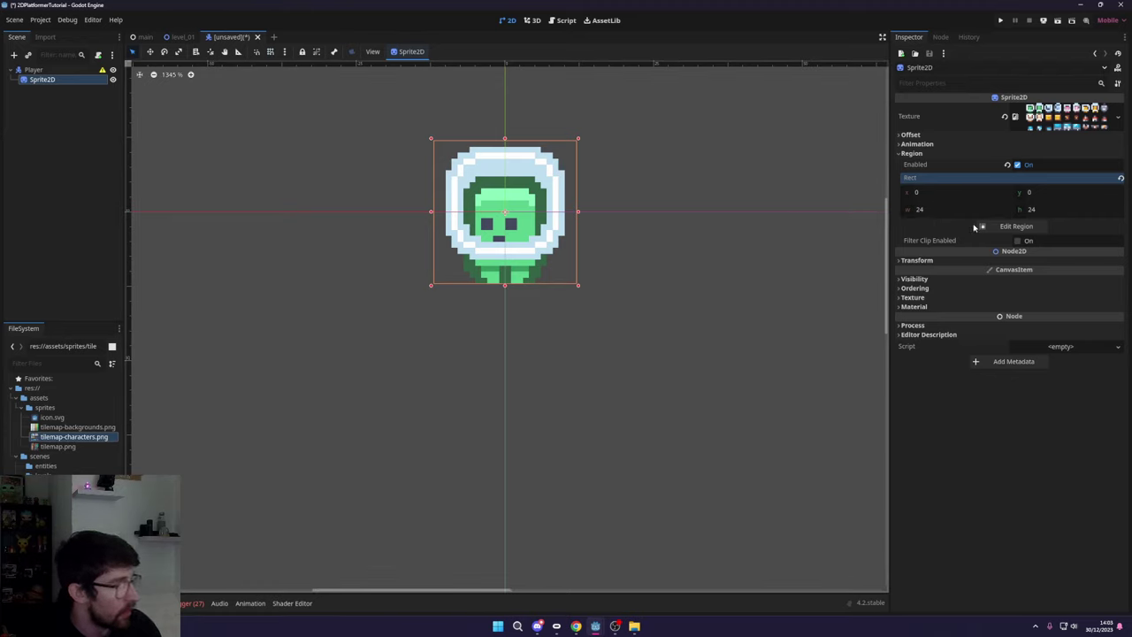
- Restore the region rect's width to 49 and split the sprite into animation frames with Hframes set to 2
{"action": "left_click", "coordinate": [949, 208]}
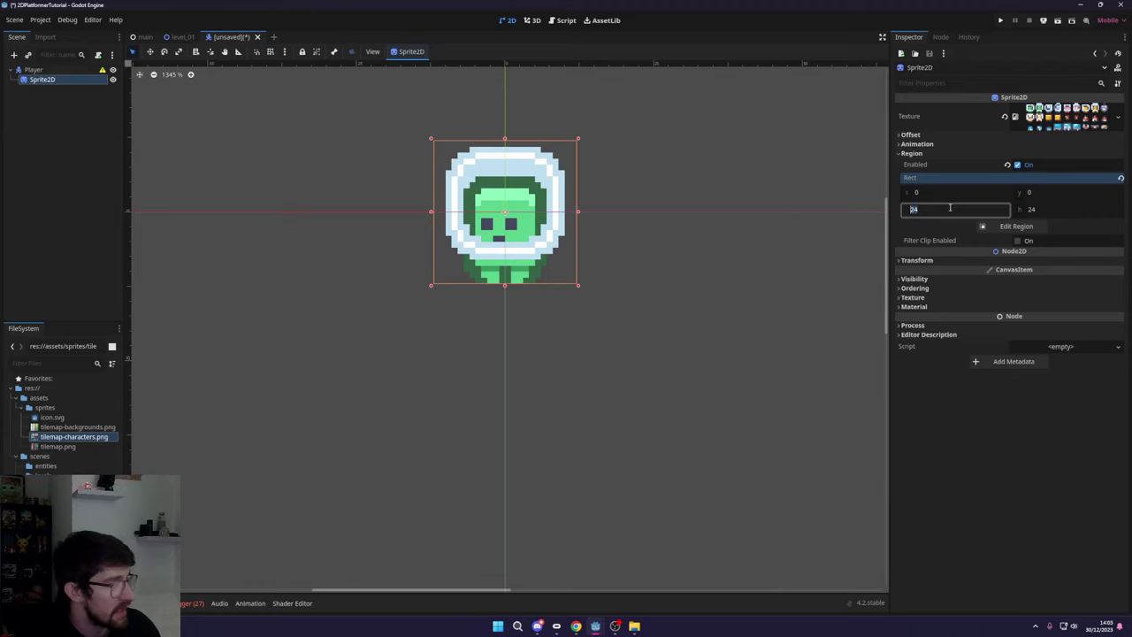
{"action": "type", "text": "4"}
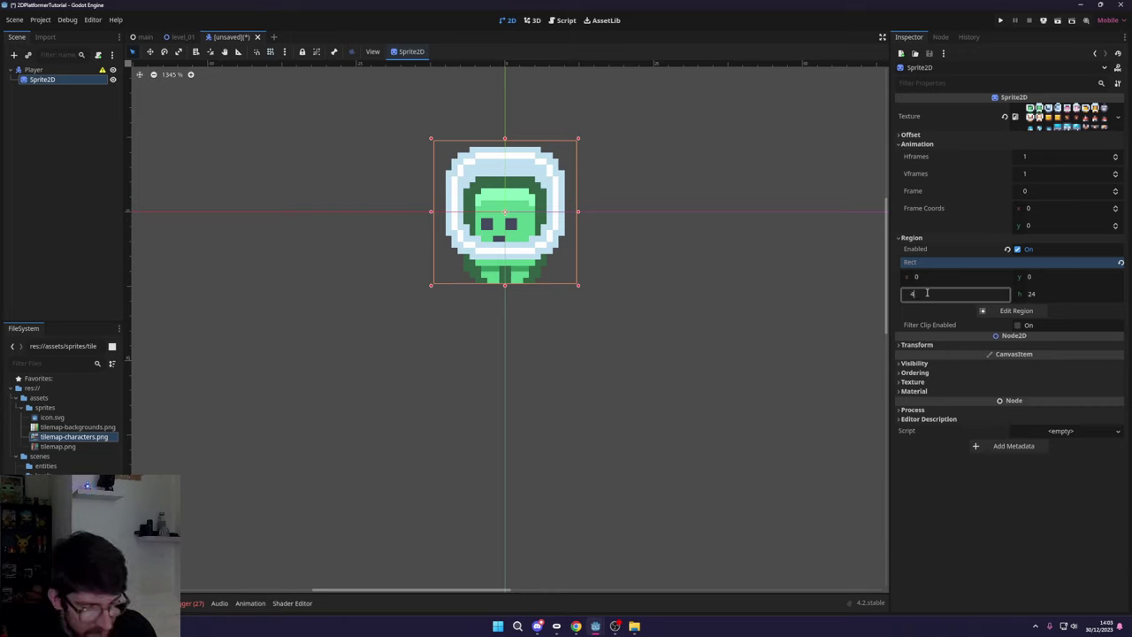
{"action": "key", "text": "Return"}
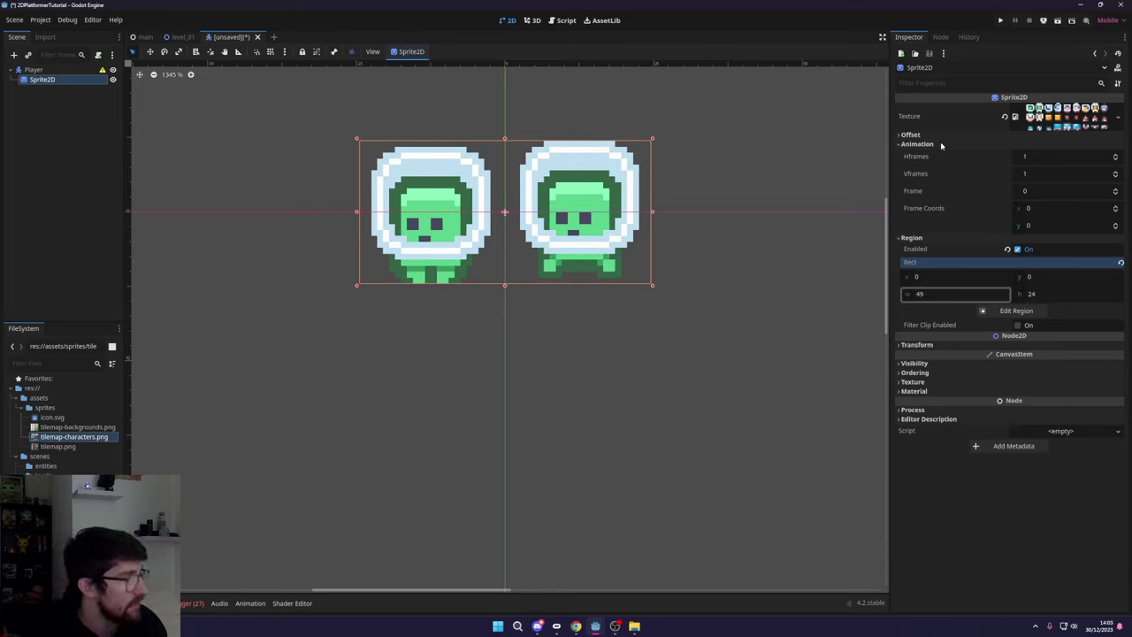
{"action": "left_click", "coordinate": [1027, 156]}
{"action": "type", "text": "2"}
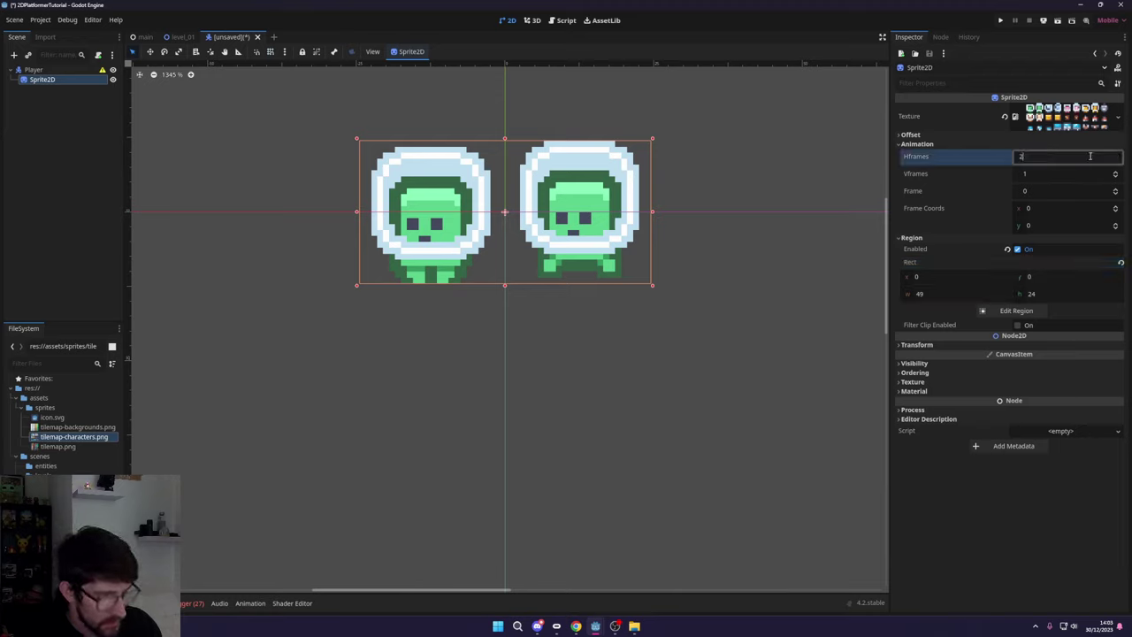
{"action": "key", "text": "Return"}
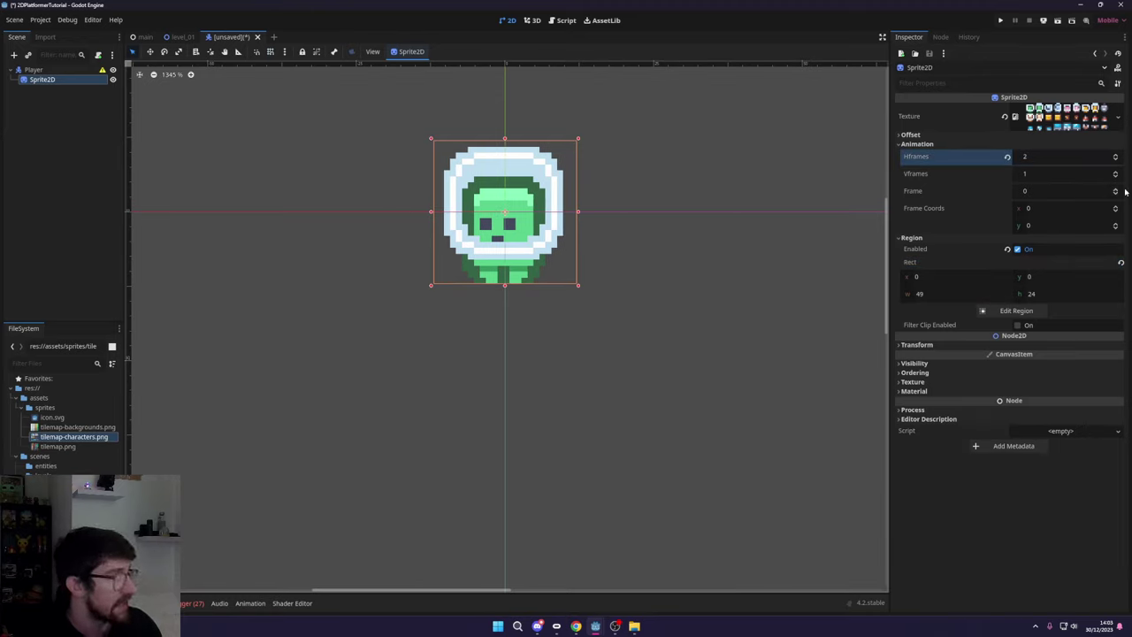
- Alternate the Sprite2D's Frame value between 0 and 1 to preview both alien poses, ending on frame 0
{"action": "left_click", "coordinate": [1119, 189]}
{"action": "left_click", "coordinate": [1119, 202]}
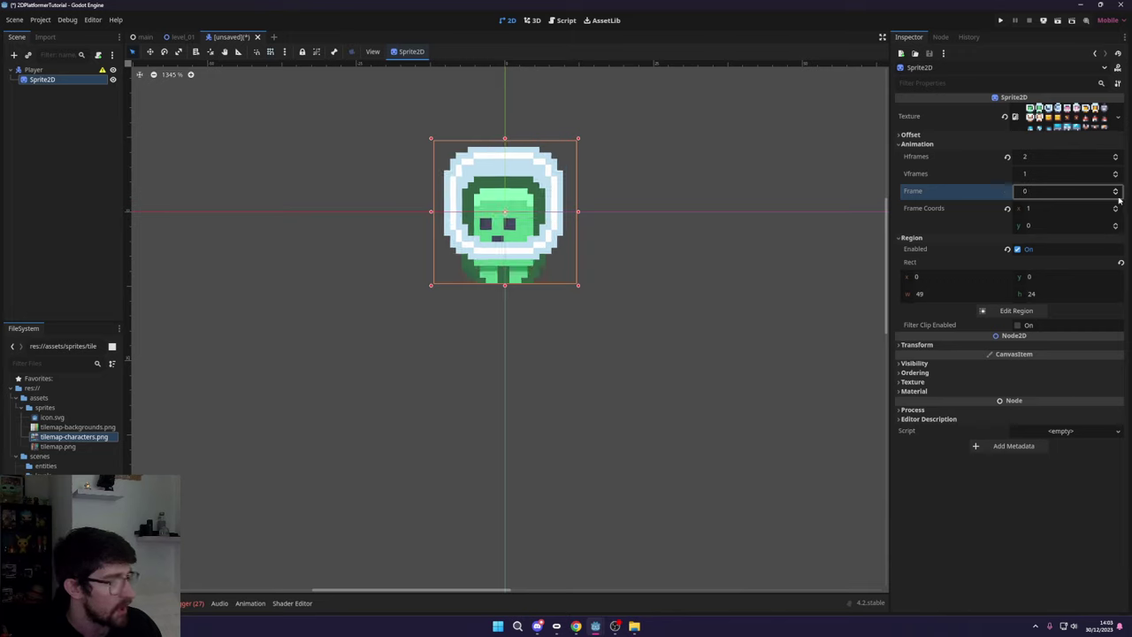
{"action": "left_click", "coordinate": [1118, 189]}
{"action": "left_click", "coordinate": [1118, 200]}
{"action": "left_click", "coordinate": [1111, 191]}
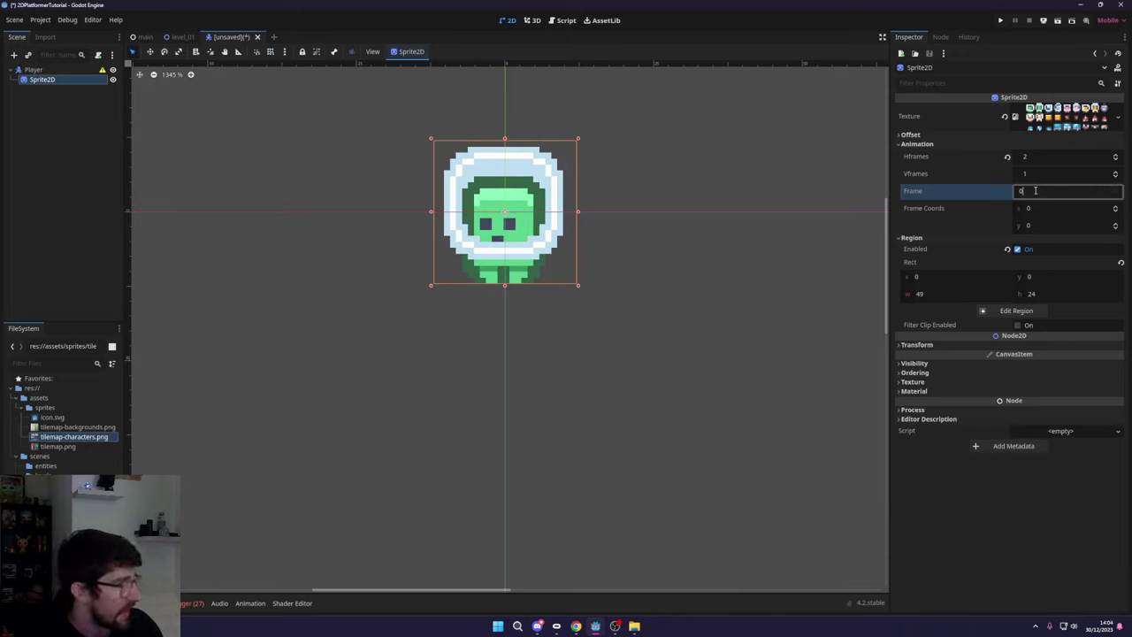
{"action": "type", "text": "1"}
{"action": "key", "text": "Return"}
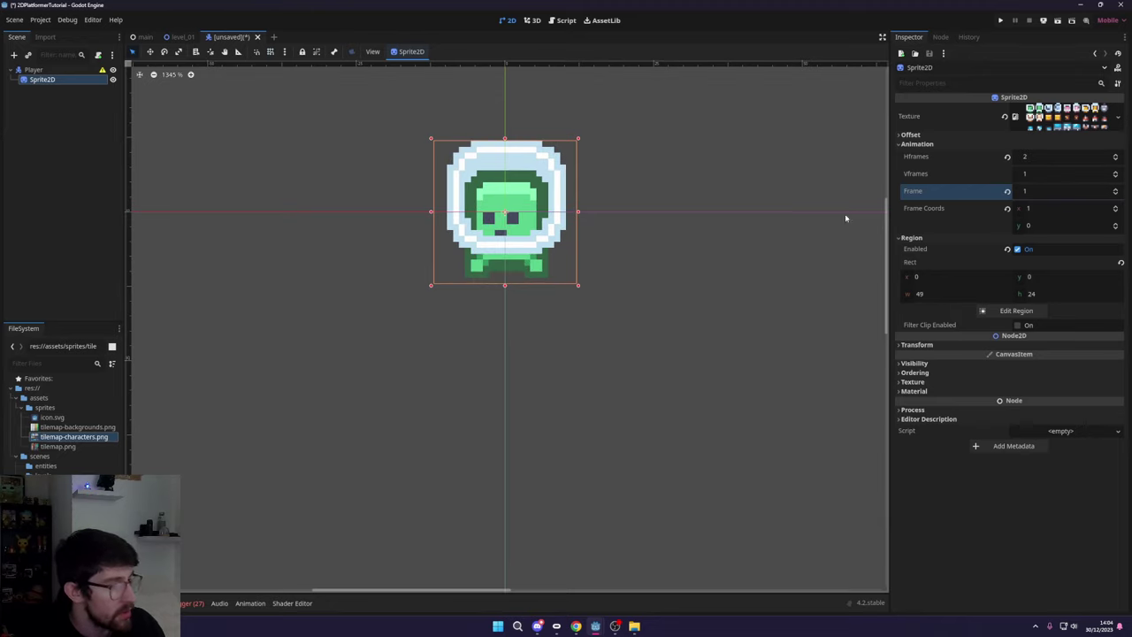
{"action": "left_click", "coordinate": [1114, 195]}
{"action": "left_click", "coordinate": [1053, 190]}
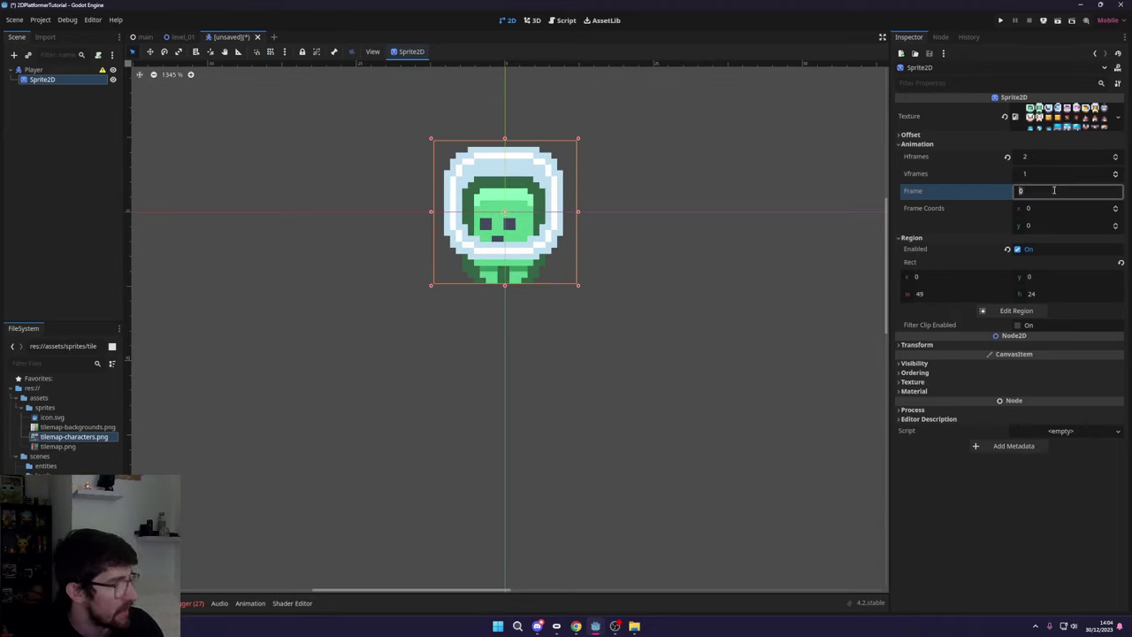
{"action": "left_click", "coordinate": [1116, 188]}
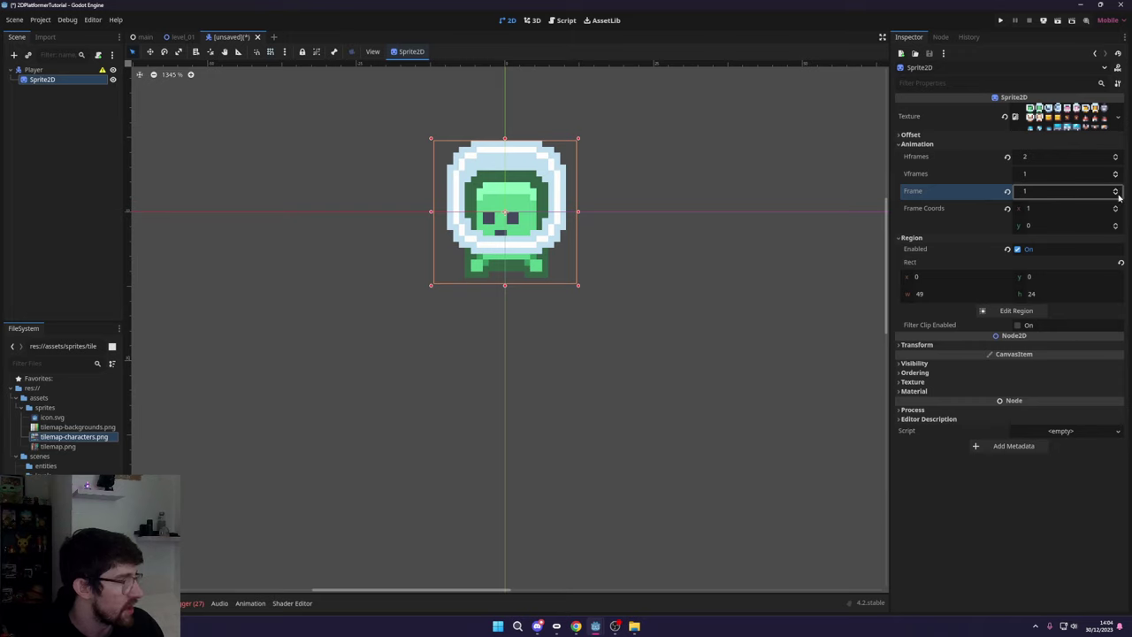
{"action": "left_click", "coordinate": [1119, 196]}
{"action": "left_click", "coordinate": [1115, 189]}
{"action": "left_click", "coordinate": [1116, 196]}
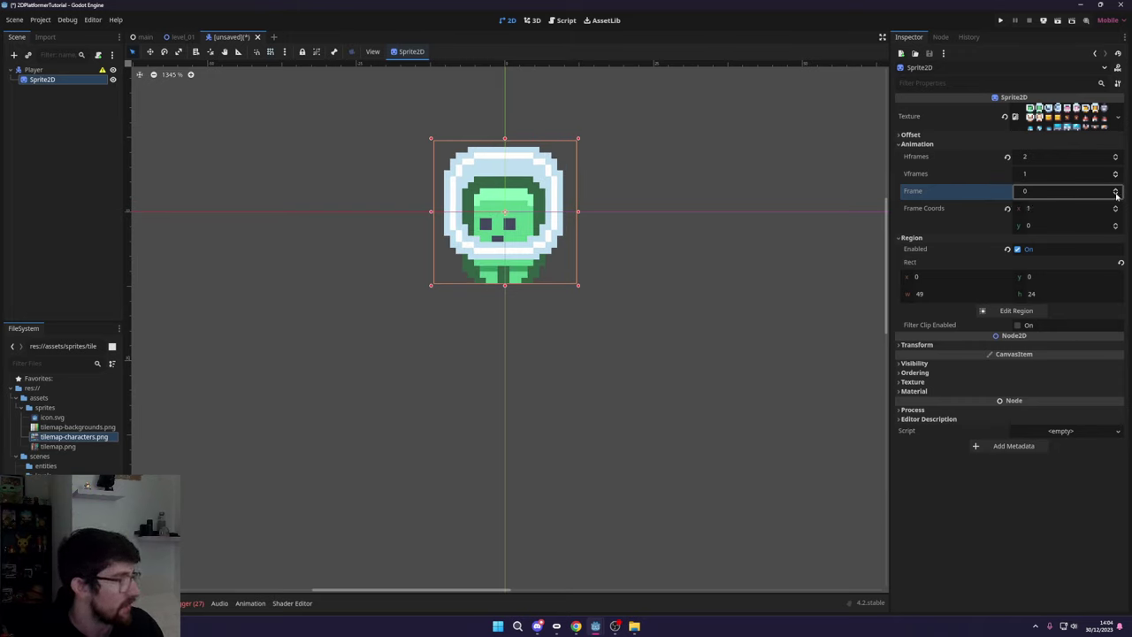
{"action": "left_click", "coordinate": [1116, 189]}
{"action": "left_click", "coordinate": [1116, 195]}
{"action": "left_click", "coordinate": [1116, 188]}
{"action": "left_click", "coordinate": [1117, 195]}
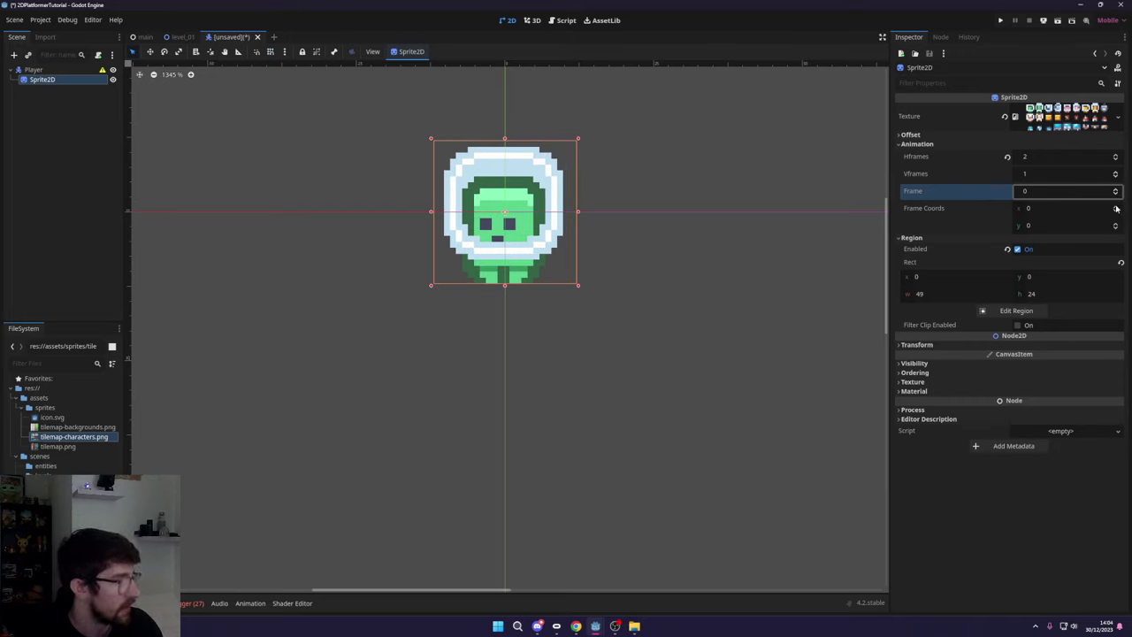
- Alternate the Sprite2D's Frame Coords x between 0 and 1 to preview both alien poses, ending on 0
{"action": "left_click", "coordinate": [1116, 206]}
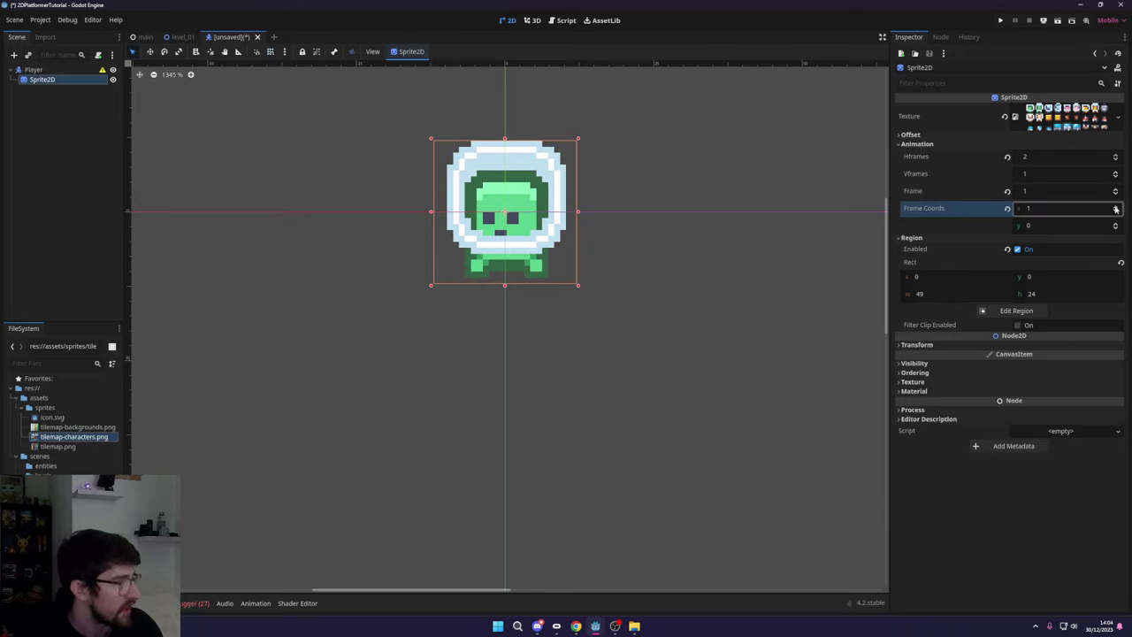
{"action": "left_click", "coordinate": [1115, 211]}
{"action": "left_click", "coordinate": [1115, 206]}
{"action": "left_click", "coordinate": [1115, 211]}
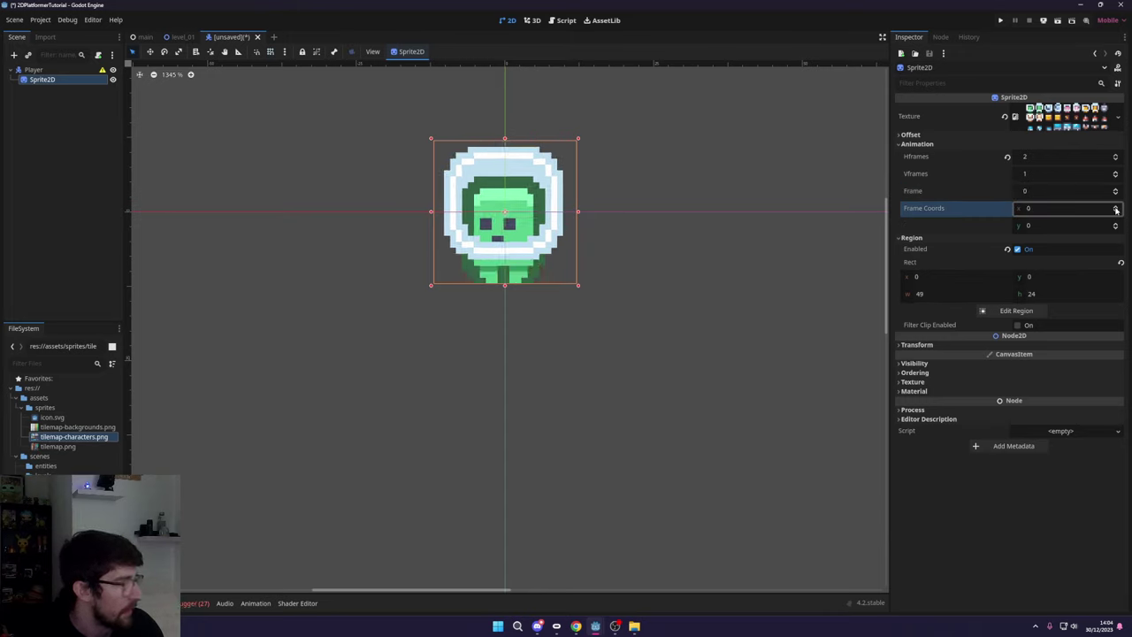
{"action": "left_click", "coordinate": [1116, 206]}
{"action": "left_click", "coordinate": [1116, 211]}
{"action": "left_click", "coordinate": [1115, 206]}
{"action": "left_click", "coordinate": [1116, 211]}
{"action": "left_click", "coordinate": [1035, 157]}
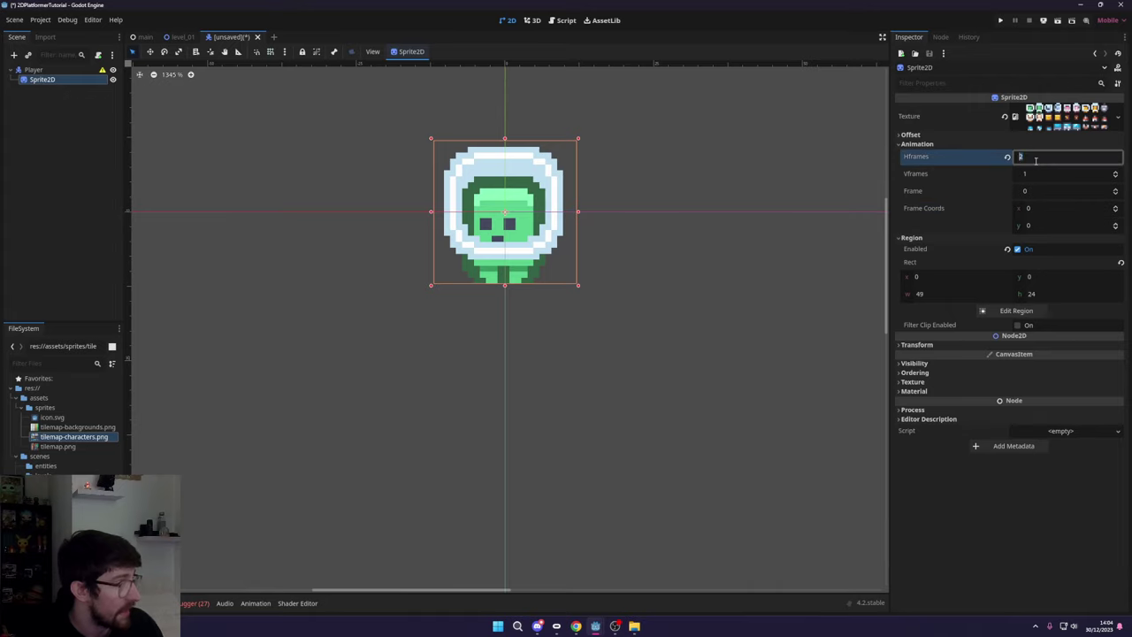
{"action": "left_click", "coordinate": [913, 294]}
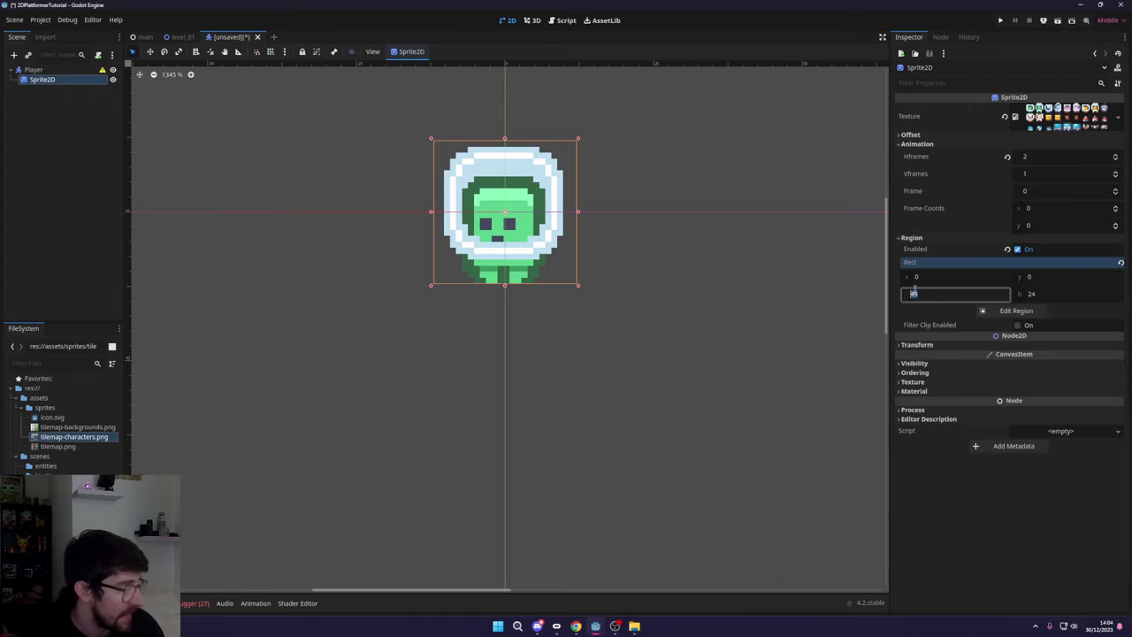
{"action": "left_click", "coordinate": [875, 302]}
{"action": "scroll", "coordinate": [510, 242], "scroll_direction": "down", "scroll_amount": 2}
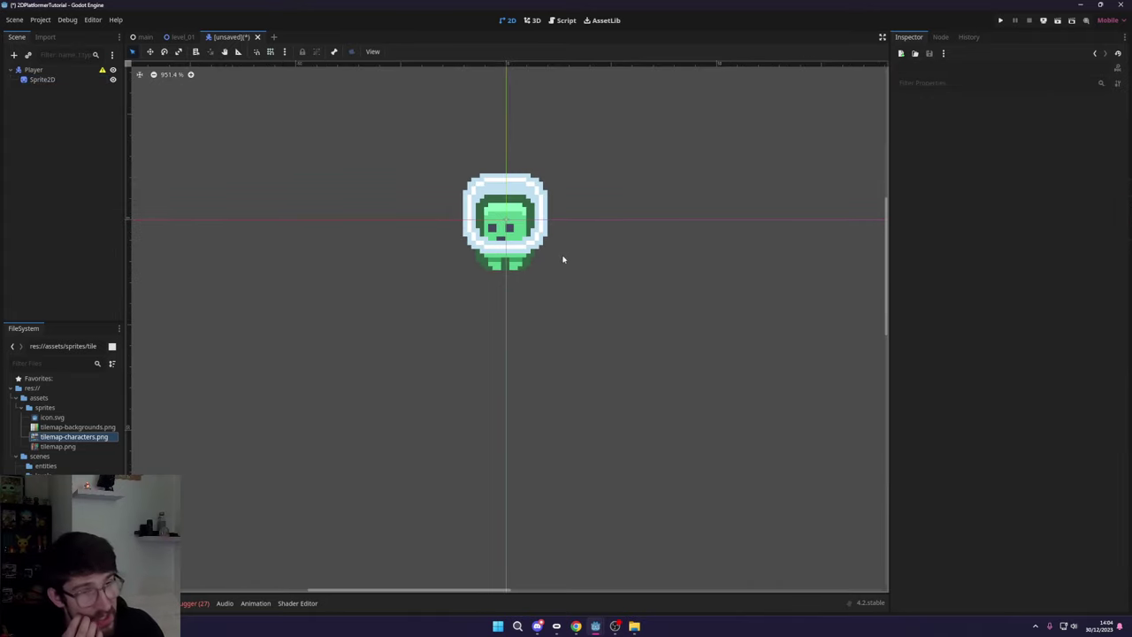
{"action": "left_click", "coordinate": [42, 78]}
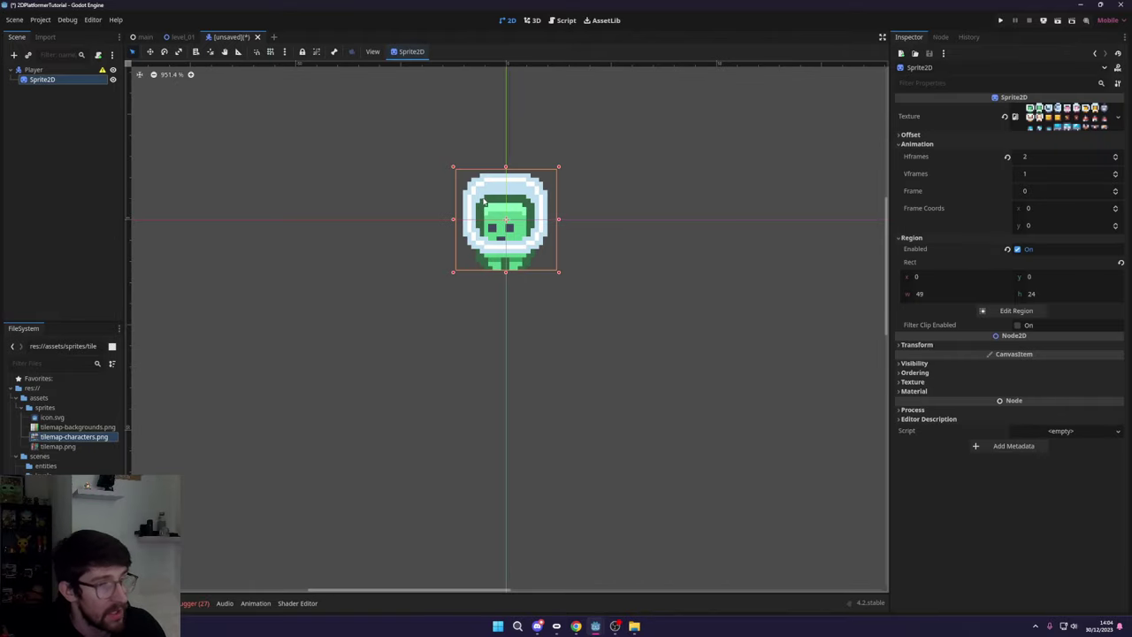
{"action": "scroll", "coordinate": [390, 262], "scroll_direction": "down", "scroll_amount": 3}
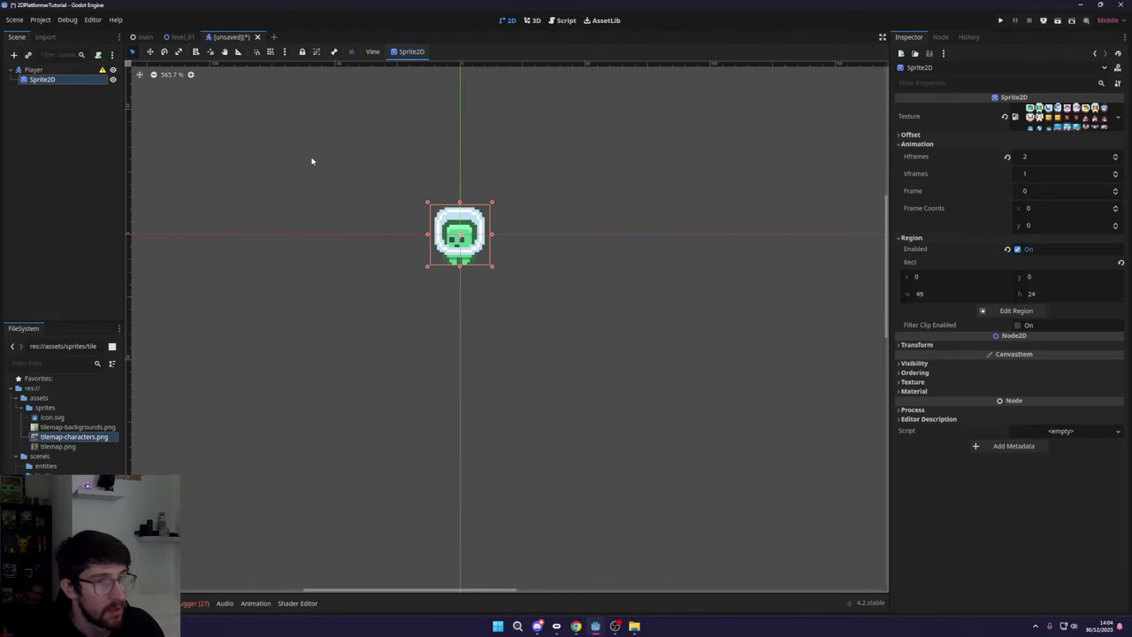
- Save the Player scene as player.tscn in the res://scenes/entities folder
{"action": "key", "text": "ctrl+s"}
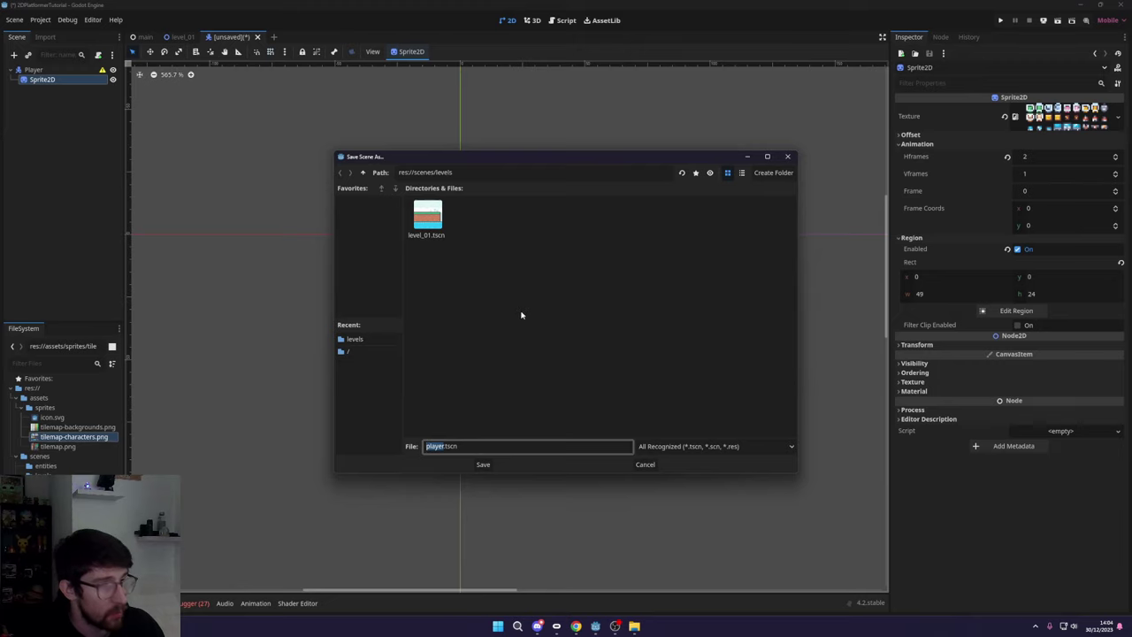
{"action": "left_click", "coordinate": [364, 172]}
{"action": "double_click", "coordinate": [427, 218]}
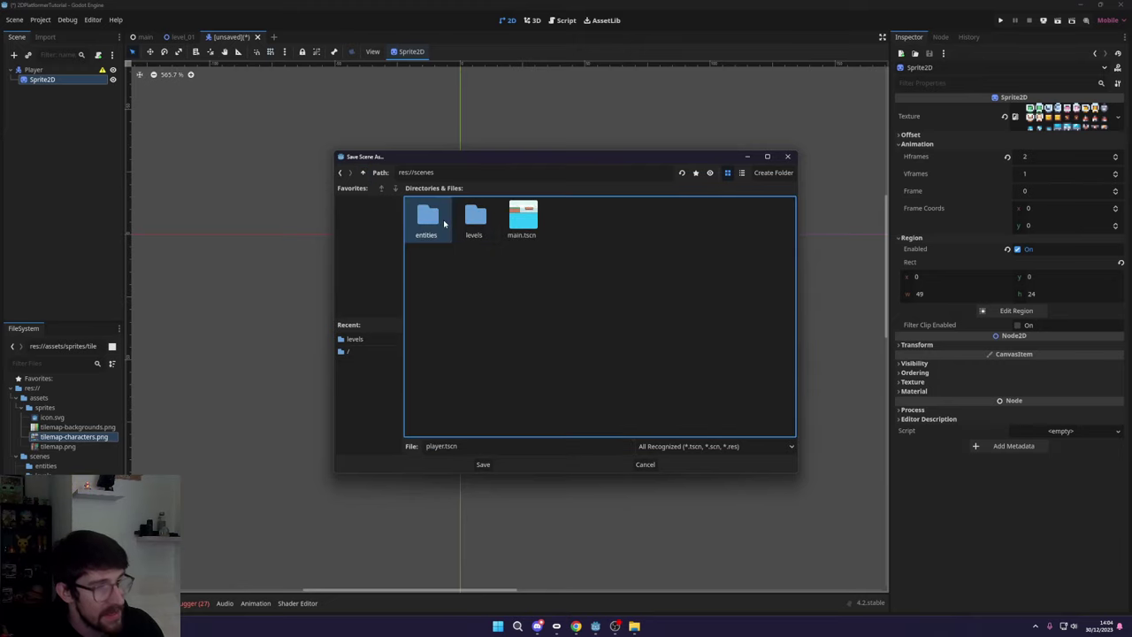
{"action": "left_click", "coordinate": [483, 463]}
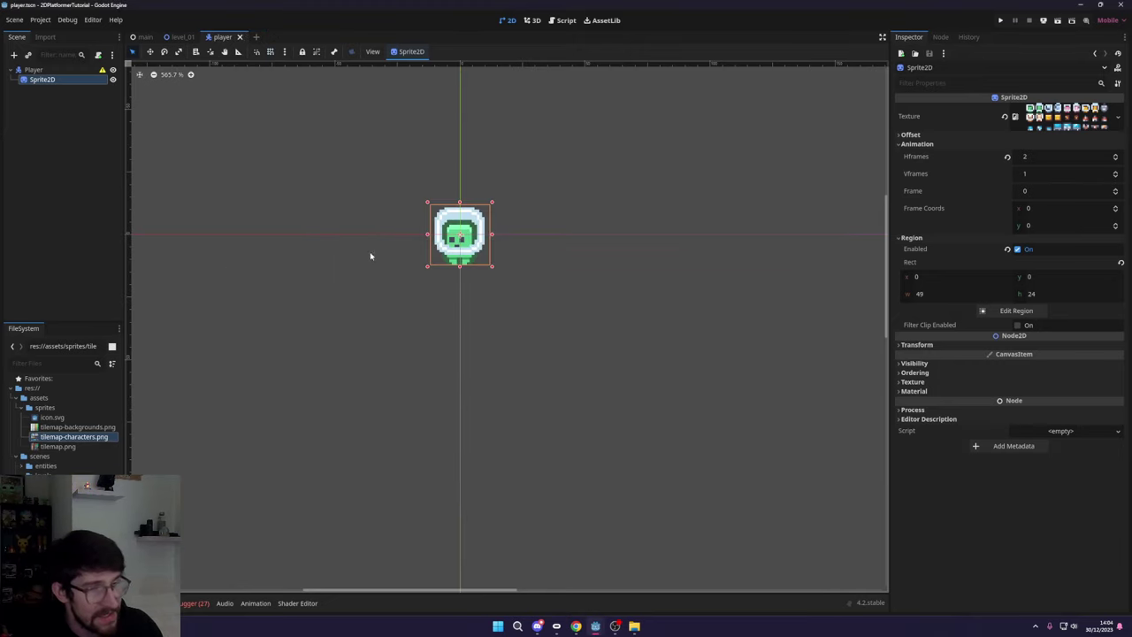
- Instance the saved player scene as a child of the 2DScene node in the main scene
{"action": "left_click", "coordinate": [142, 36]}
{"action": "left_click", "coordinate": [21, 465]}
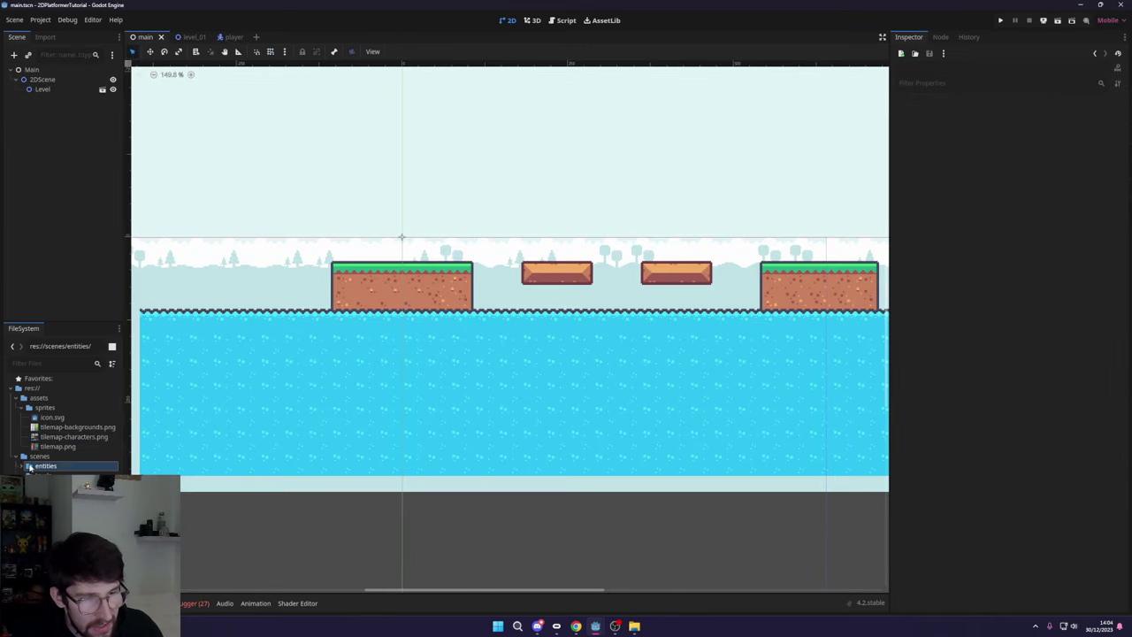
{"action": "left_click_drag", "start_coordinate": [53, 474], "coordinate": [44, 80]}
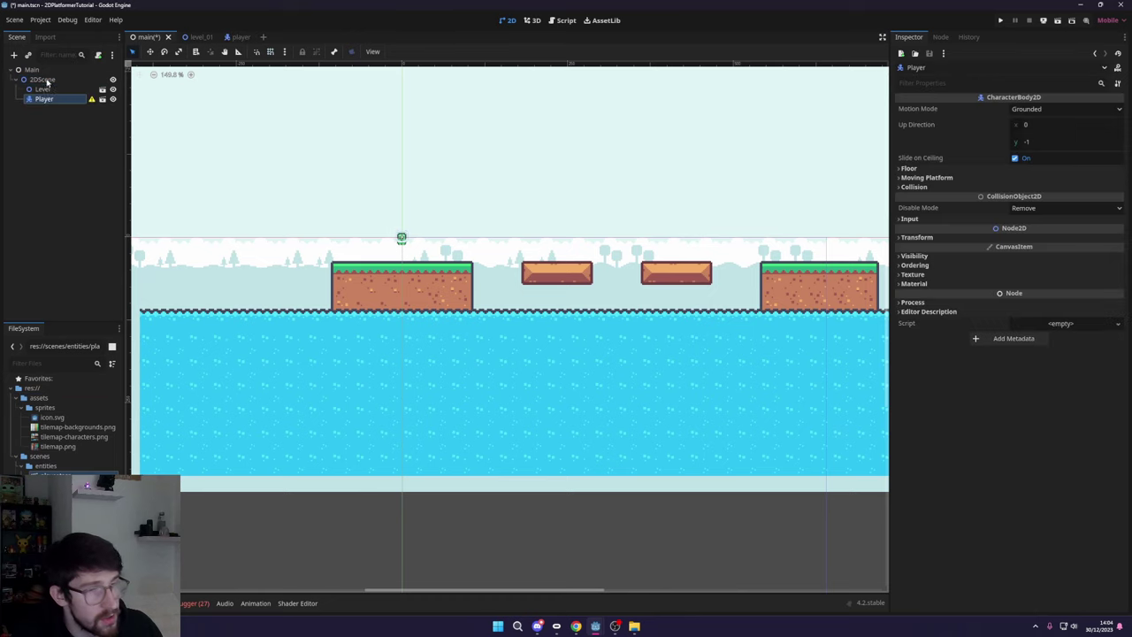
{"action": "scroll", "coordinate": [431, 258], "scroll_direction": "up", "scroll_amount": 6}
{"action": "scroll", "coordinate": [430, 258], "scroll_direction": "up", "scroll_amount": 5}
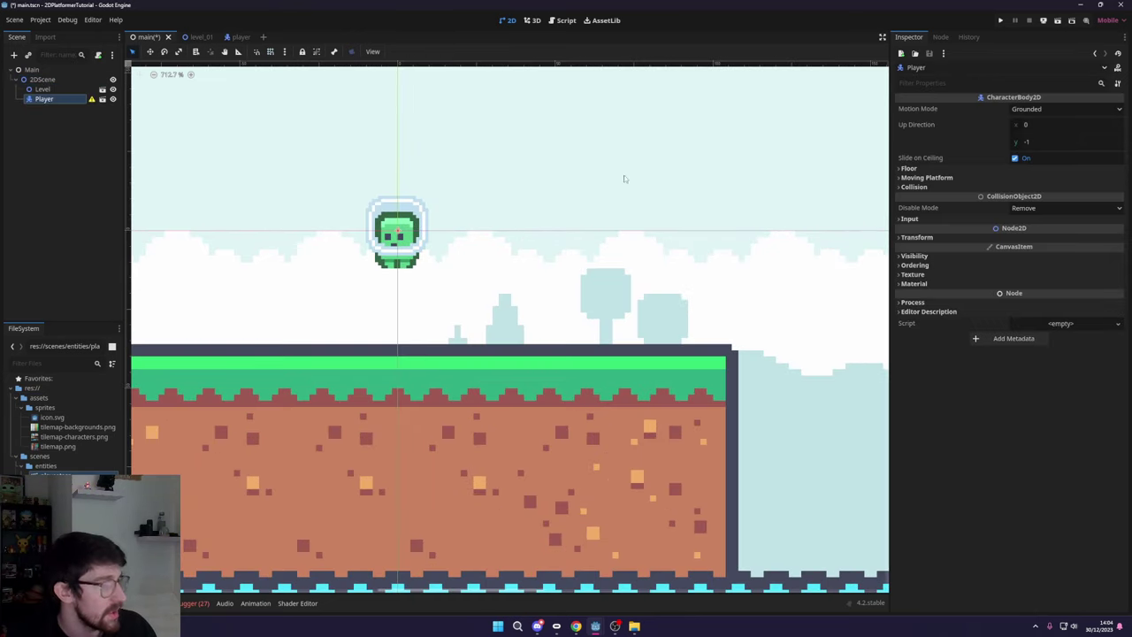
- In the player scene, set the Sprite2D's scale to 2 on both axes and save the scene
{"action": "left_click", "coordinate": [226, 40]}
{"action": "left_click", "coordinate": [963, 344]}
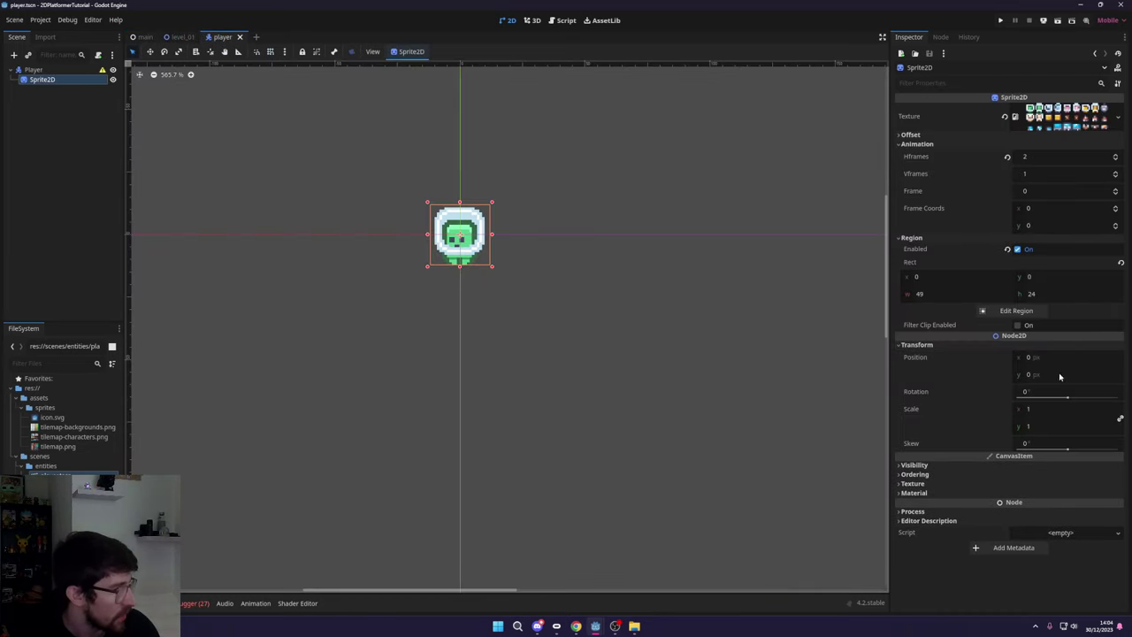
{"action": "left_click", "coordinate": [1039, 408]}
{"action": "type", "text": "2"}
{"action": "key", "text": "Return"}
{"action": "scroll", "coordinate": [636, 281], "scroll_direction": "down", "scroll_amount": 2}
{"action": "key", "text": "ctrl+s"}
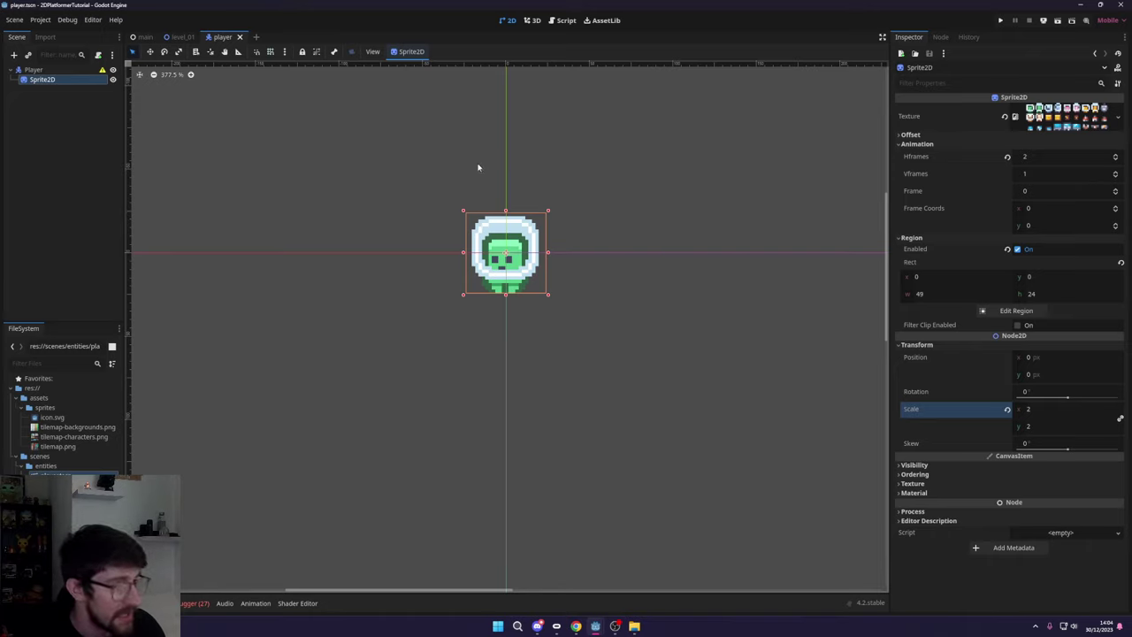
- Run the project with the main scene, rather than the player scene, defined as its main scene
{"action": "left_click", "coordinate": [1000, 21]}
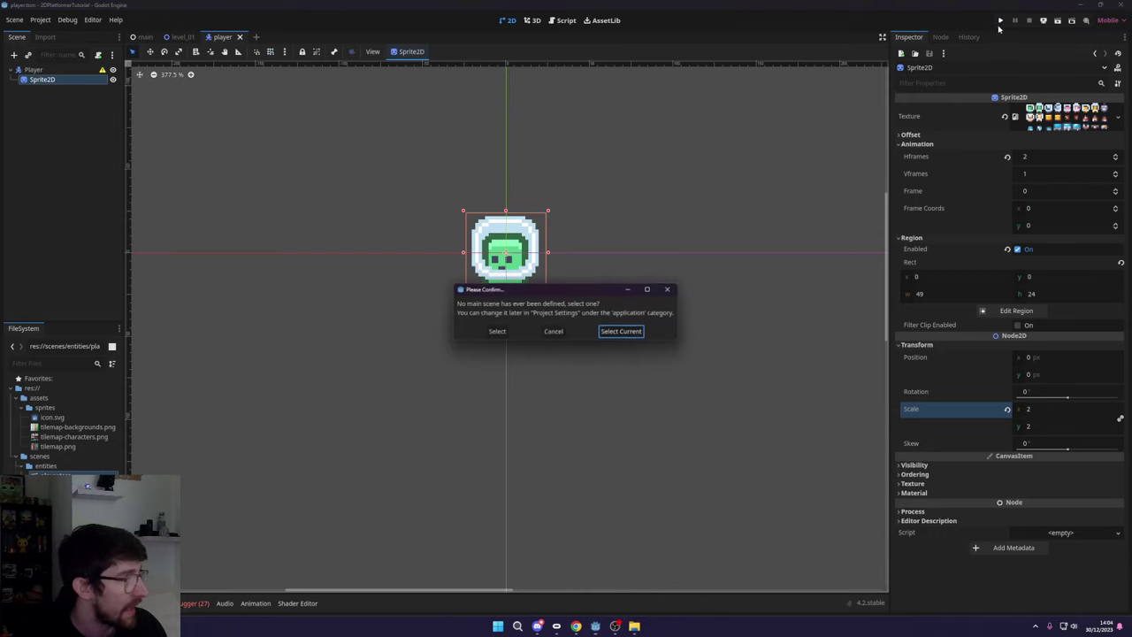
{"action": "left_click", "coordinate": [553, 331]}
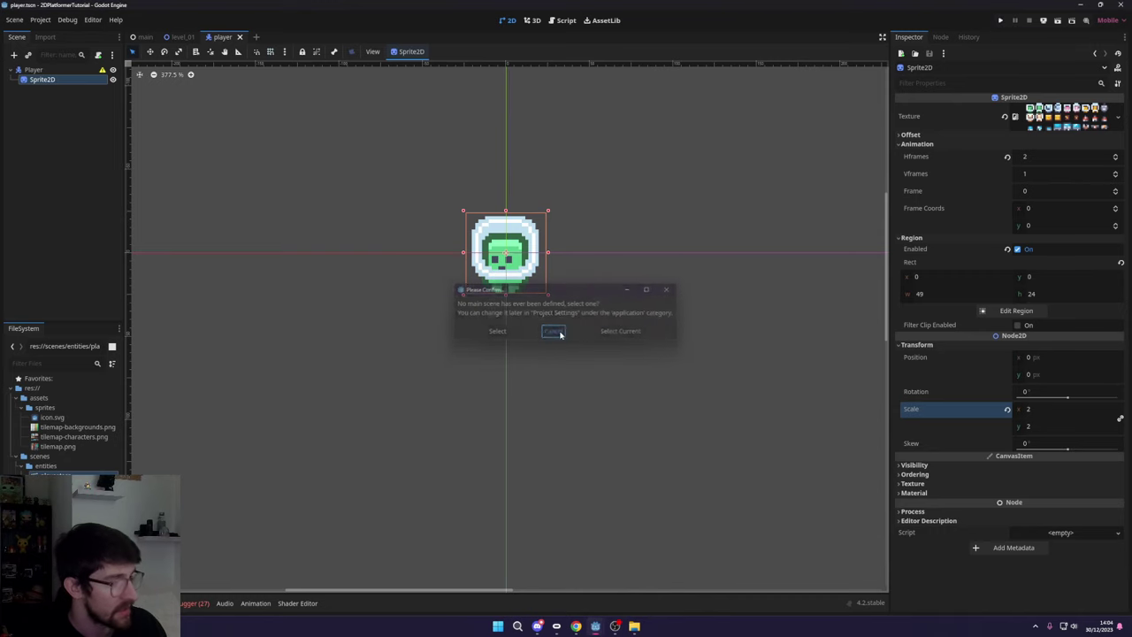
{"action": "left_click", "coordinate": [142, 37]}
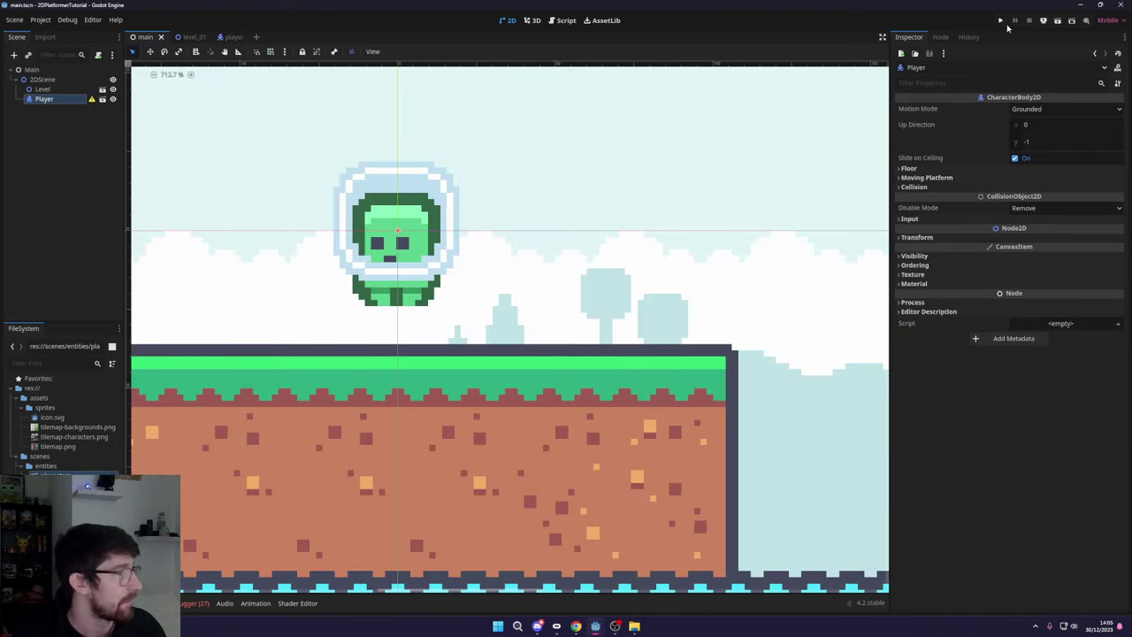
{"action": "left_click", "coordinate": [1000, 20]}
{"action": "left_click_drag", "start_coordinate": [523, 289], "coordinate": [386, 237]}
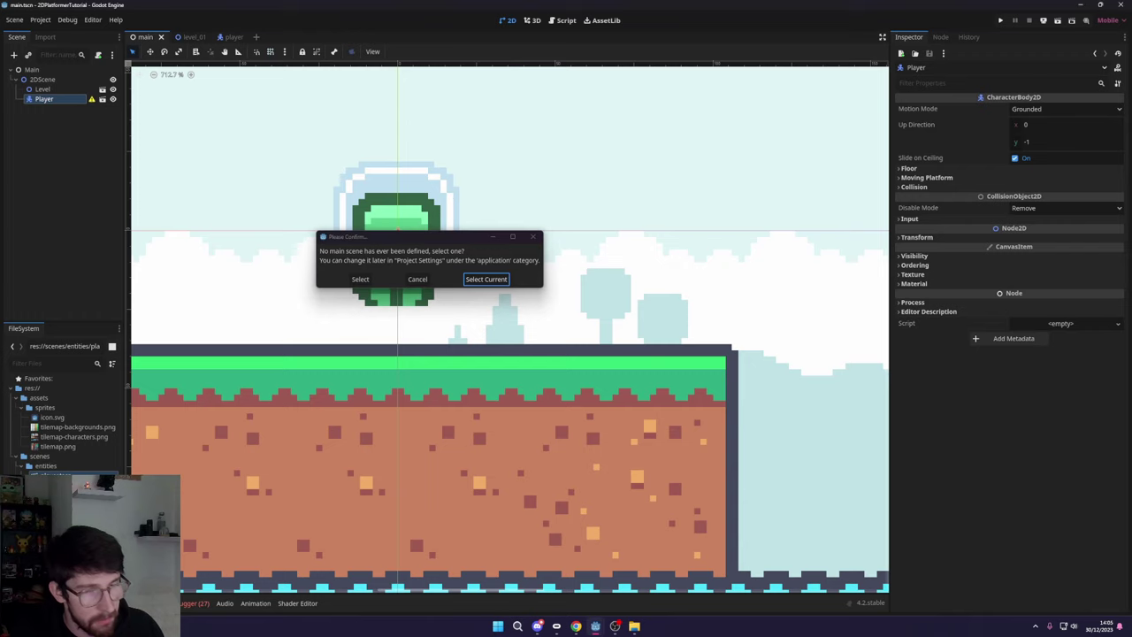
{"action": "left_click", "coordinate": [486, 279]}
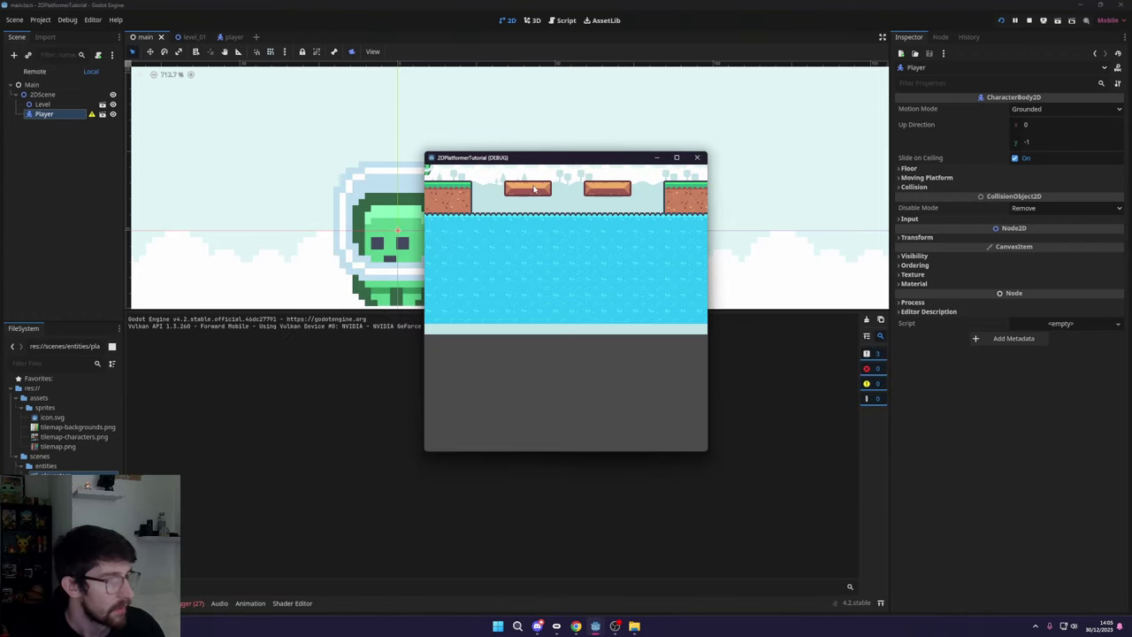
- Check how the running game looks in a maximized window, restore its size, and close it
{"action": "left_click_drag", "start_coordinate": [524, 161], "coordinate": [461, 166]}
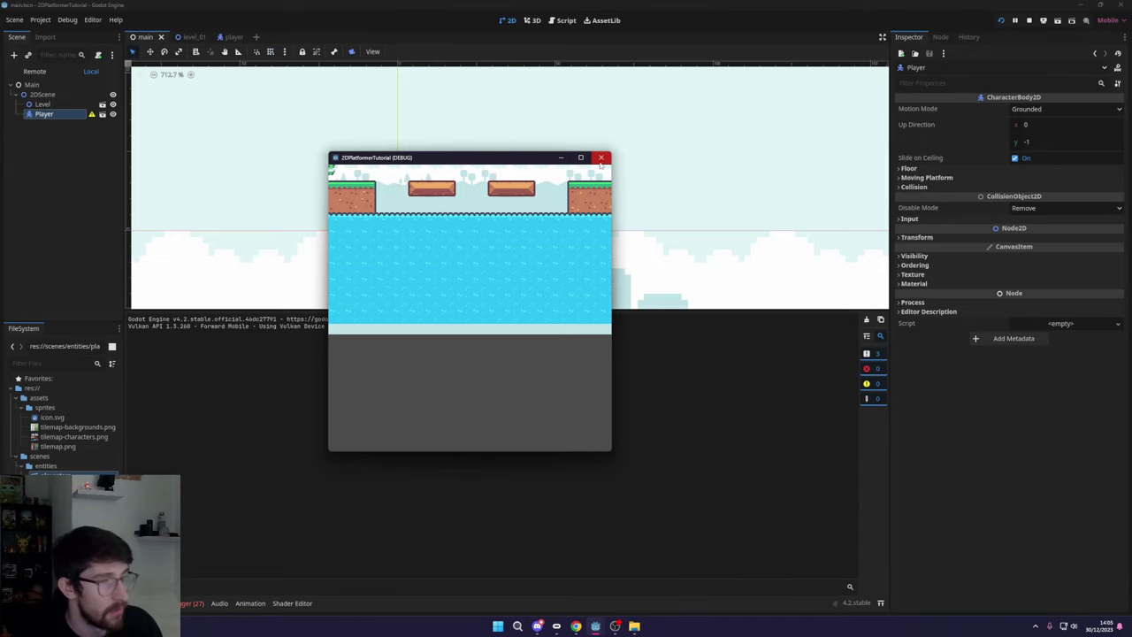
{"action": "left_click", "coordinate": [580, 157]}
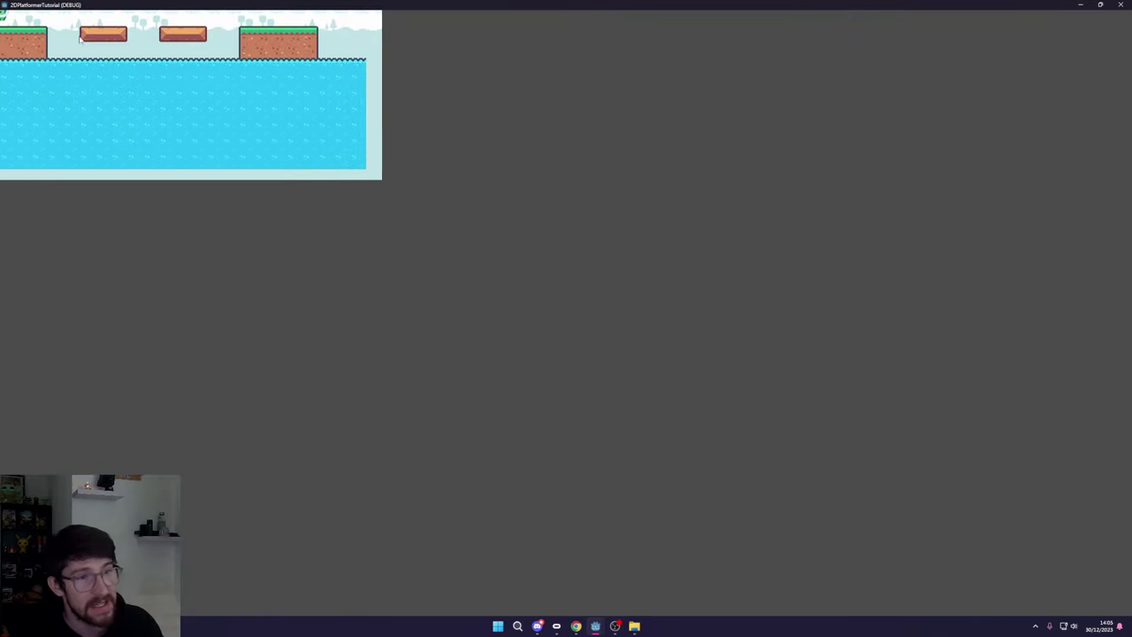
{"action": "left_click", "coordinate": [1100, 4]}
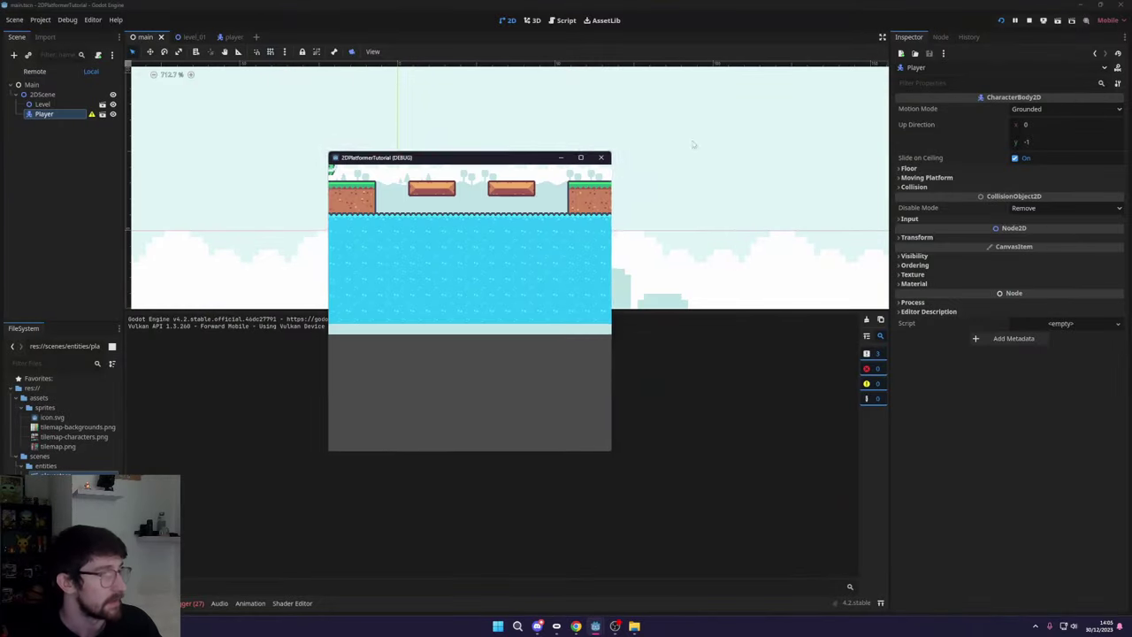
{"action": "left_click", "coordinate": [605, 159]}
- Set the project's viewport height to 360 in the display window settings
{"action": "left_click", "coordinate": [40, 19]}
{"action": "left_click", "coordinate": [66, 33]}
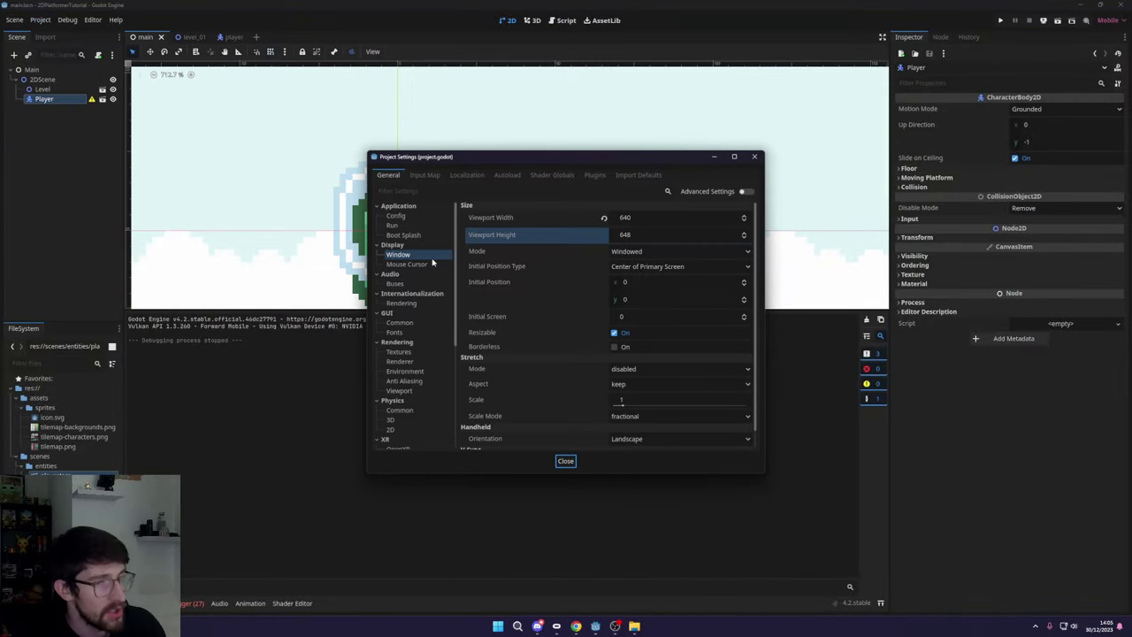
{"action": "left_click", "coordinate": [628, 235]}
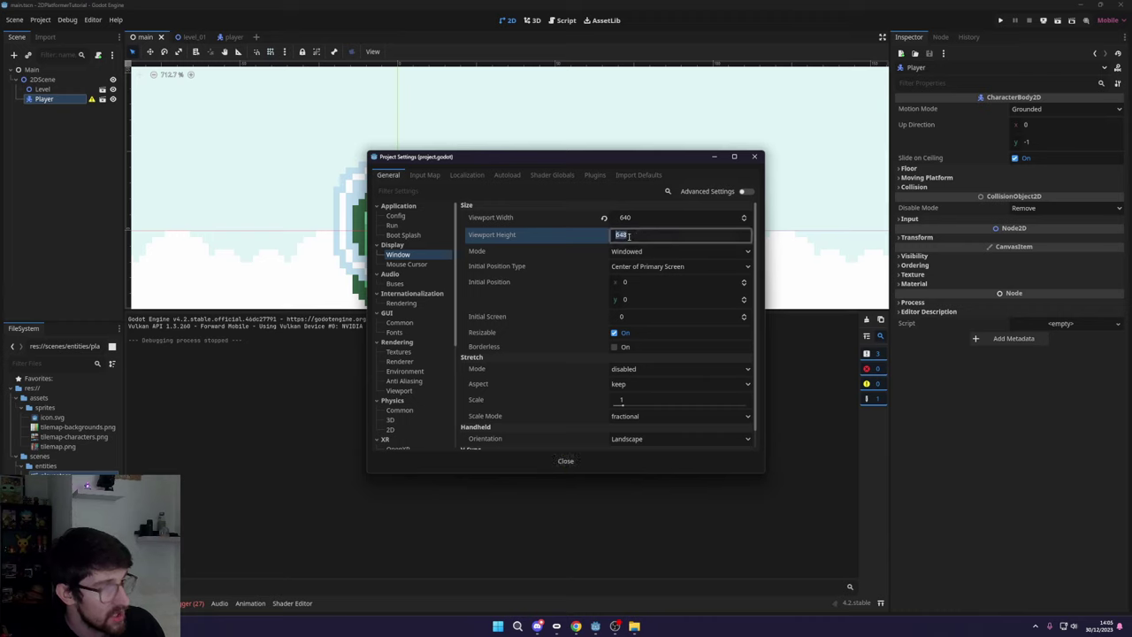
{"action": "type", "text": "360"}
{"action": "key", "text": "Return"}
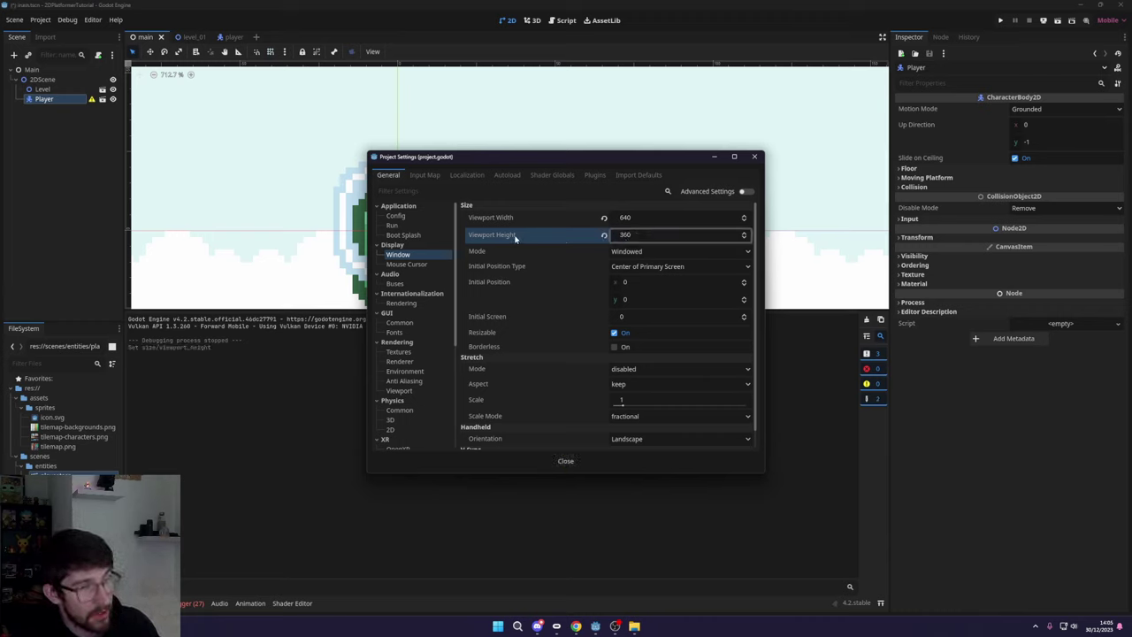
- Set the window's stretch mode to canvas_items and keep the scale mode at fractional
{"action": "scroll", "coordinate": [480, 350], "scroll_direction": "down", "scroll_amount": 1}
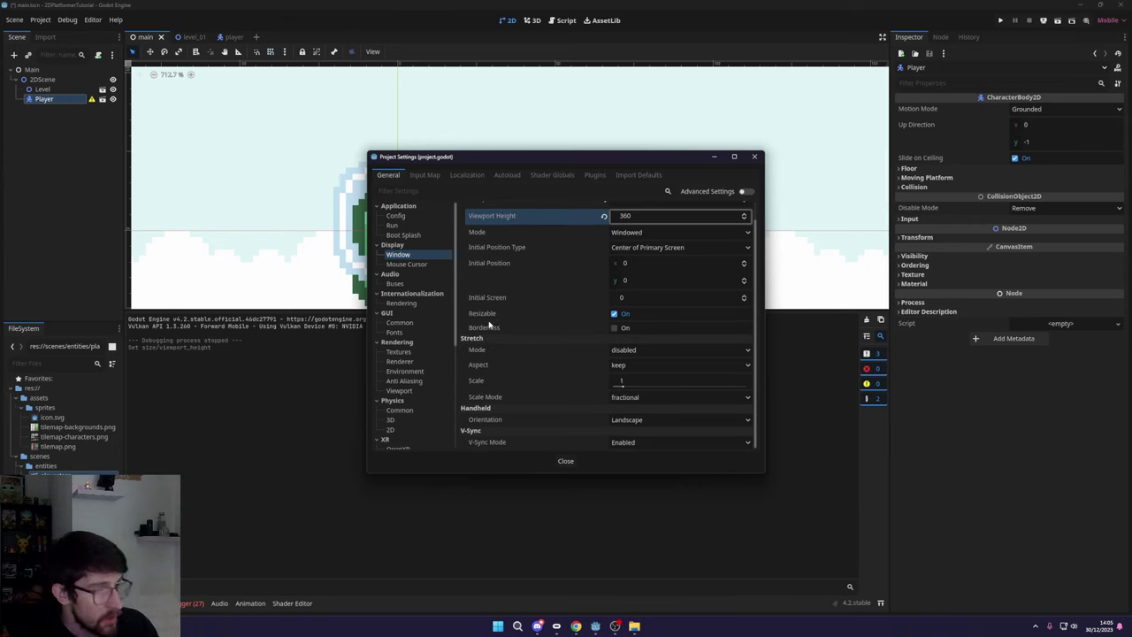
{"action": "left_click", "coordinate": [639, 350]}
{"action": "left_click", "coordinate": [619, 362]}
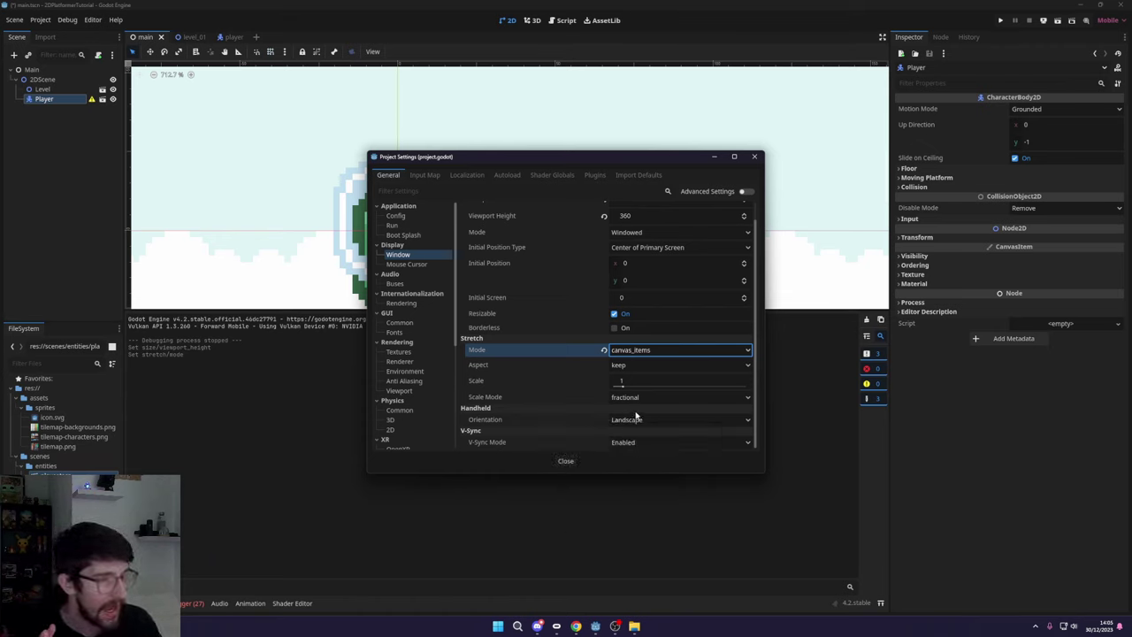
{"action": "left_click", "coordinate": [636, 399]}
{"action": "left_click", "coordinate": [573, 407]}
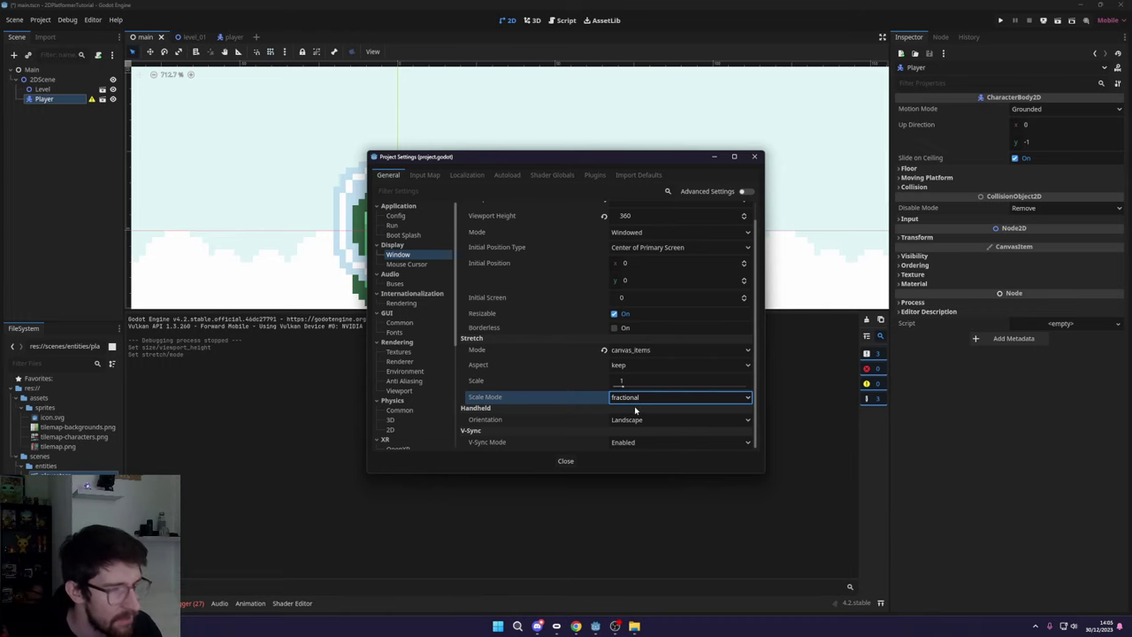
- Close the project settings, run the project to check the new viewport and stretch settings, and close the game
{"action": "scroll", "coordinate": [634, 405], "scroll_direction": "up", "scroll_amount": 2}
{"action": "left_click", "coordinate": [734, 156]}
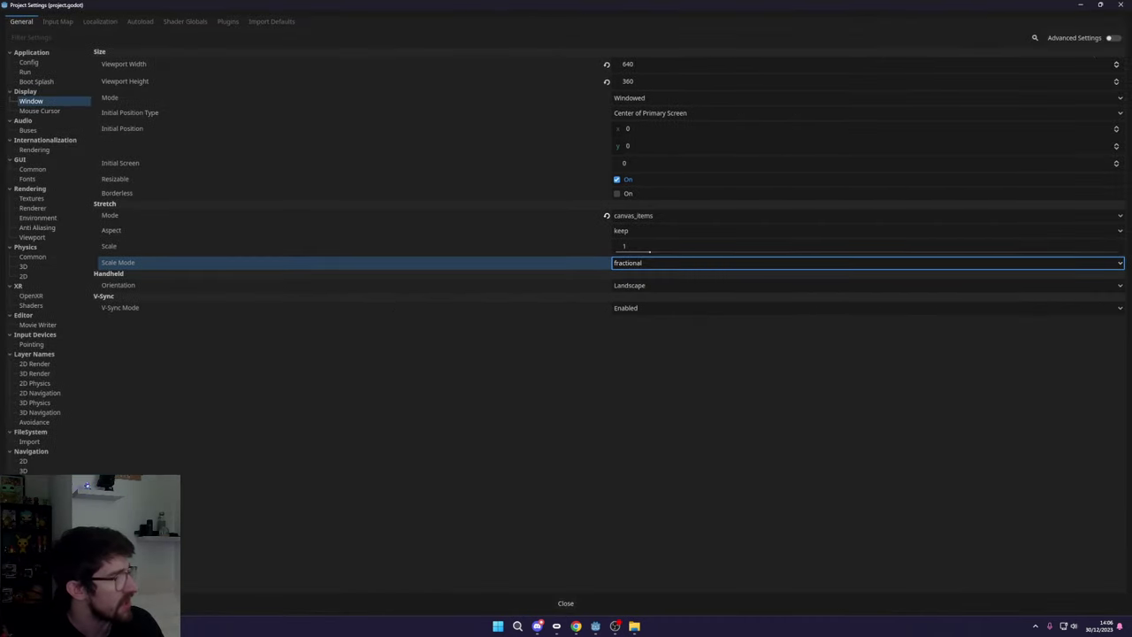
{"action": "left_click", "coordinate": [1097, 5]}
{"action": "left_click", "coordinate": [756, 157]}
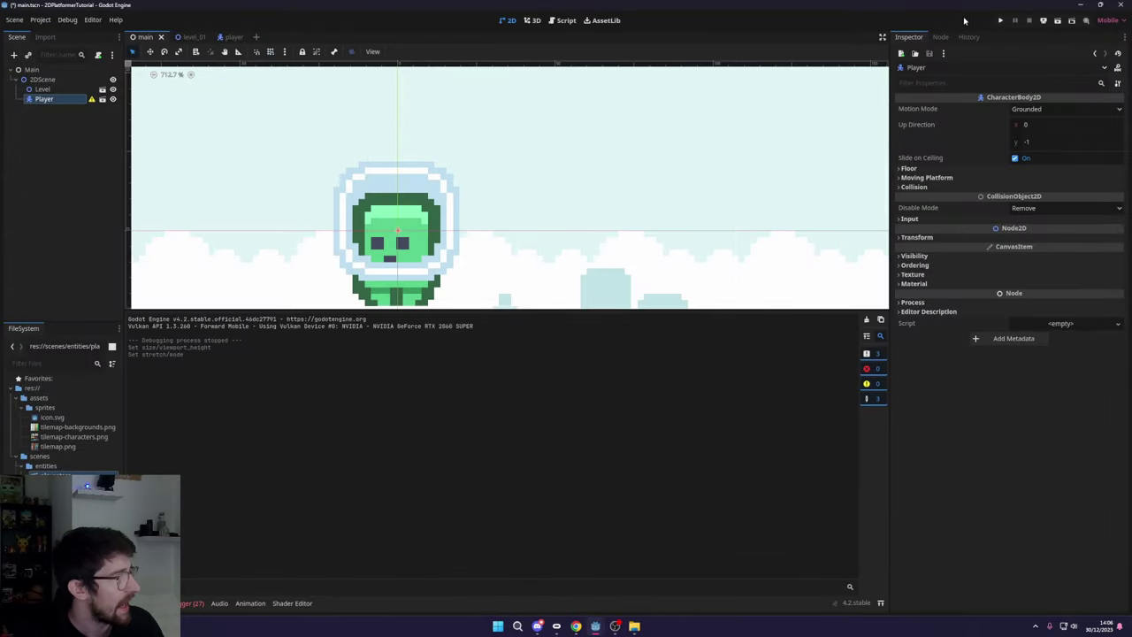
{"action": "left_click", "coordinate": [999, 21]}
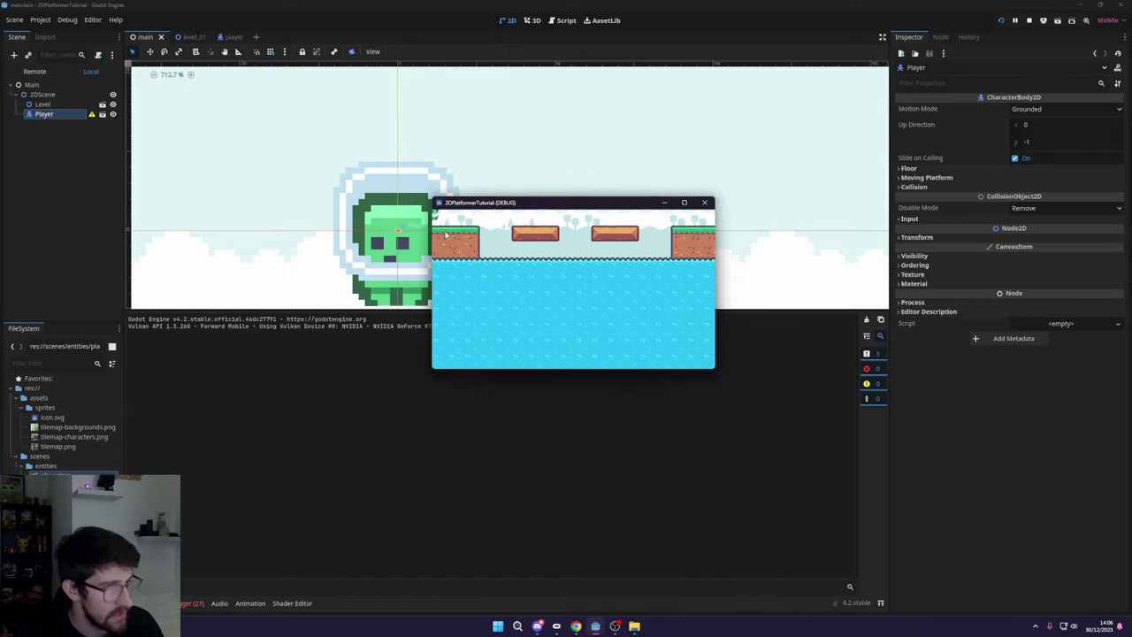
{"action": "left_click", "coordinate": [704, 203]}
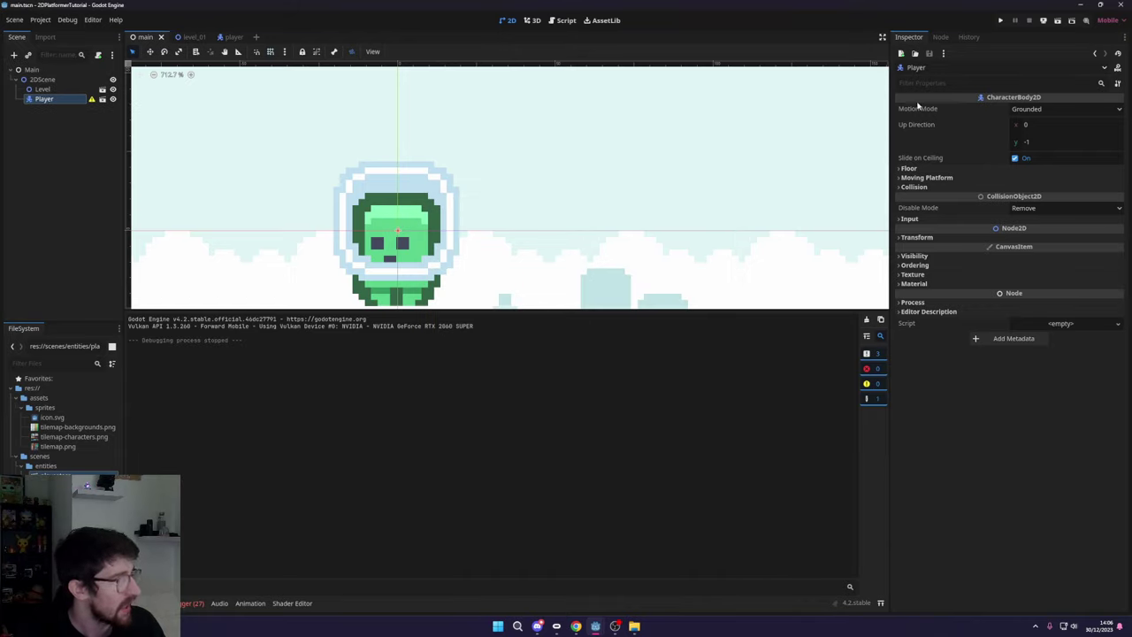
- Reopen the project's display window settings and show the advanced settings to reach the window size overrides
{"action": "left_click", "coordinate": [44, 20]}
{"action": "left_click", "coordinate": [53, 32]}
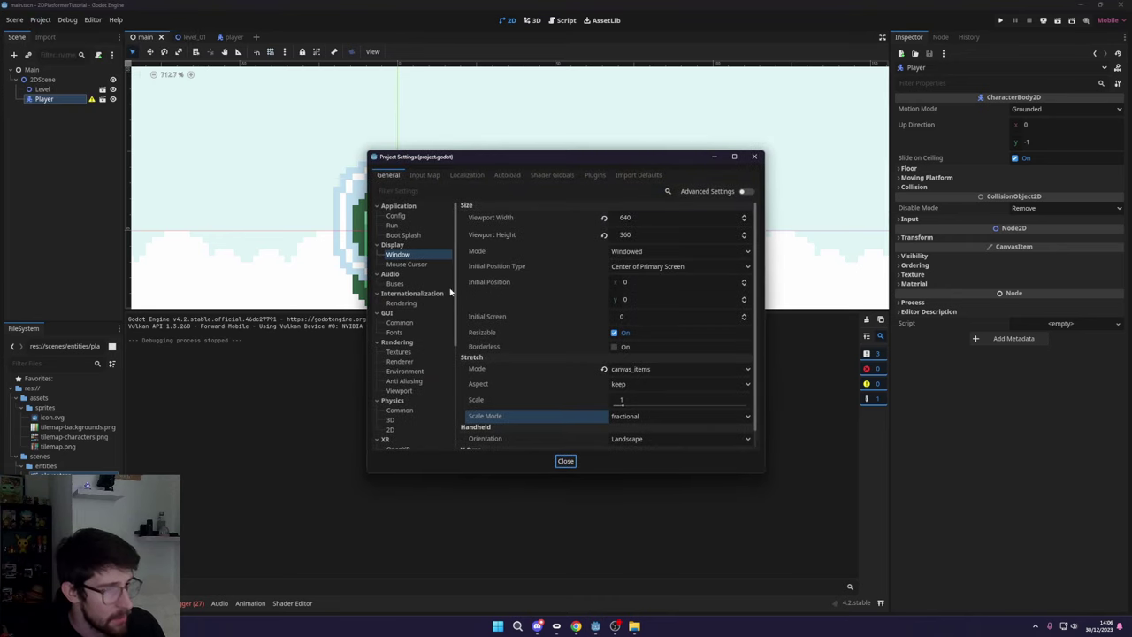
{"action": "left_click", "coordinate": [722, 192]}
{"action": "scroll", "coordinate": [601, 259], "scroll_direction": "down", "scroll_amount": 3}
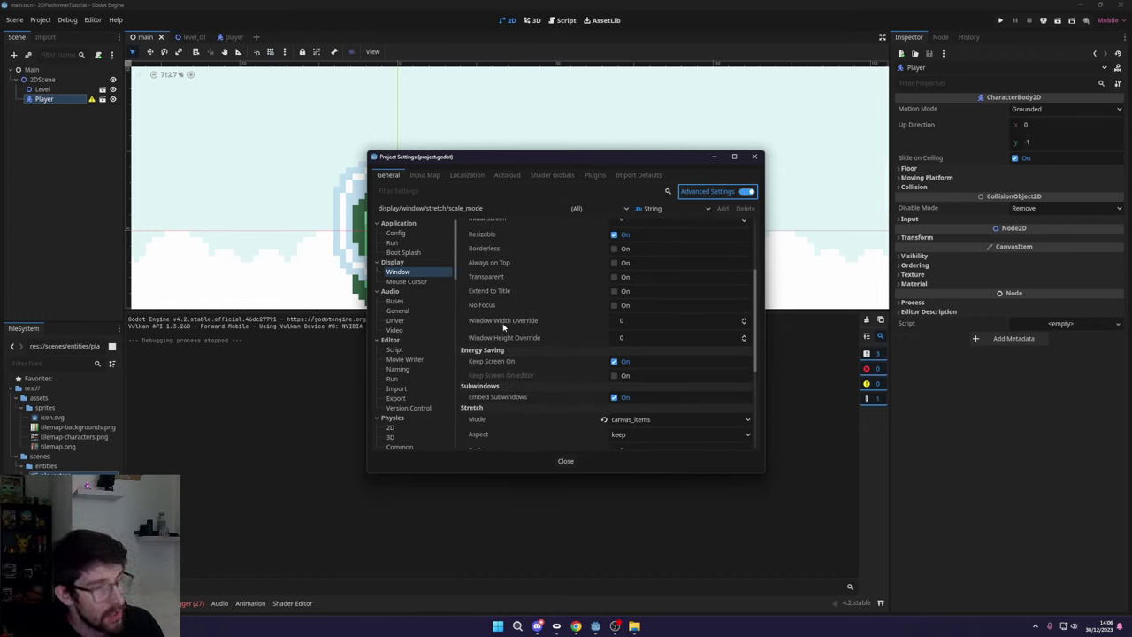
{"action": "mouse_move", "coordinate": [528, 324]}
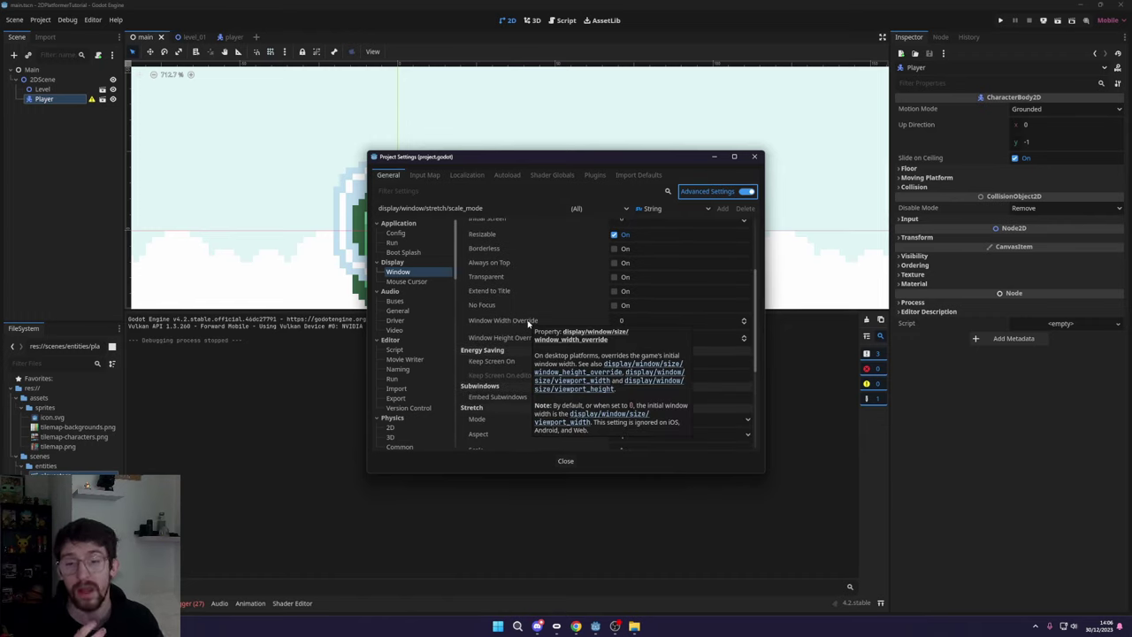
- Set the window width override to 1920 and the window height override to 1080, then close the project settings
{"action": "scroll", "coordinate": [528, 324], "scroll_direction": "up", "scroll_amount": 3}
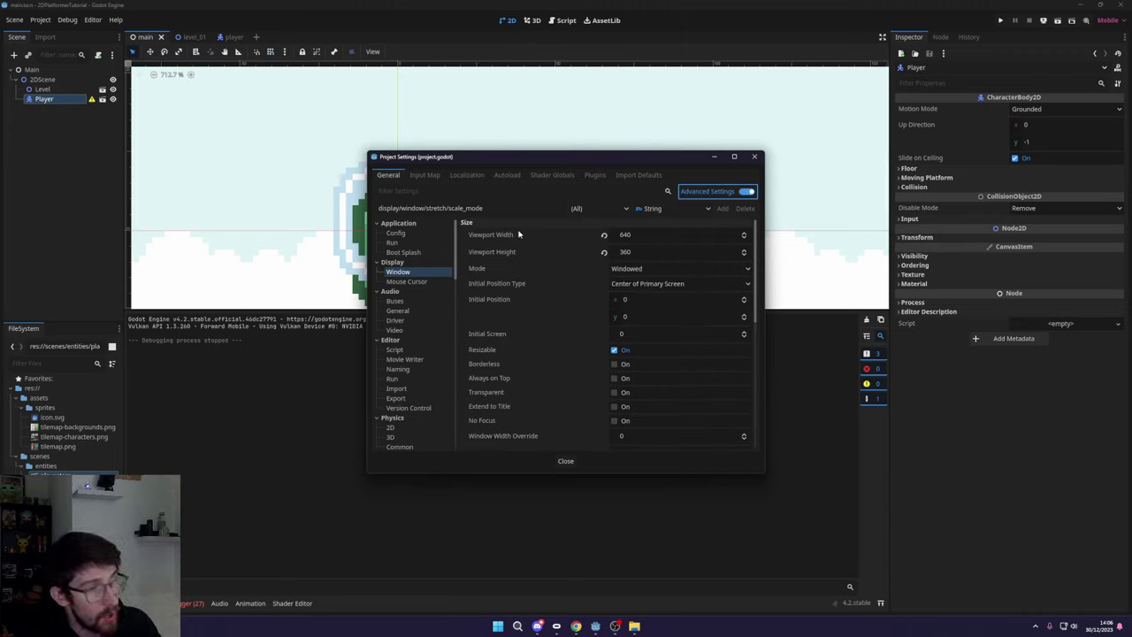
{"action": "scroll", "coordinate": [506, 353], "scroll_direction": "down", "scroll_amount": 5}
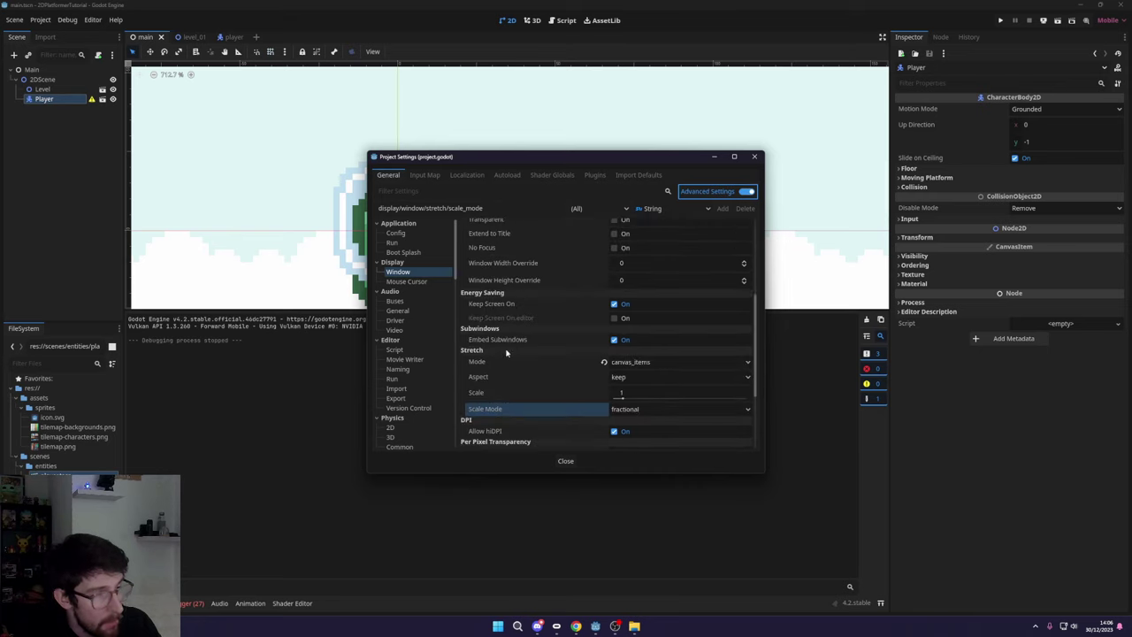
{"action": "scroll", "coordinate": [523, 313], "scroll_direction": "up", "scroll_amount": 1}
{"action": "left_click", "coordinate": [621, 291]}
{"action": "type", "text": "1920"}
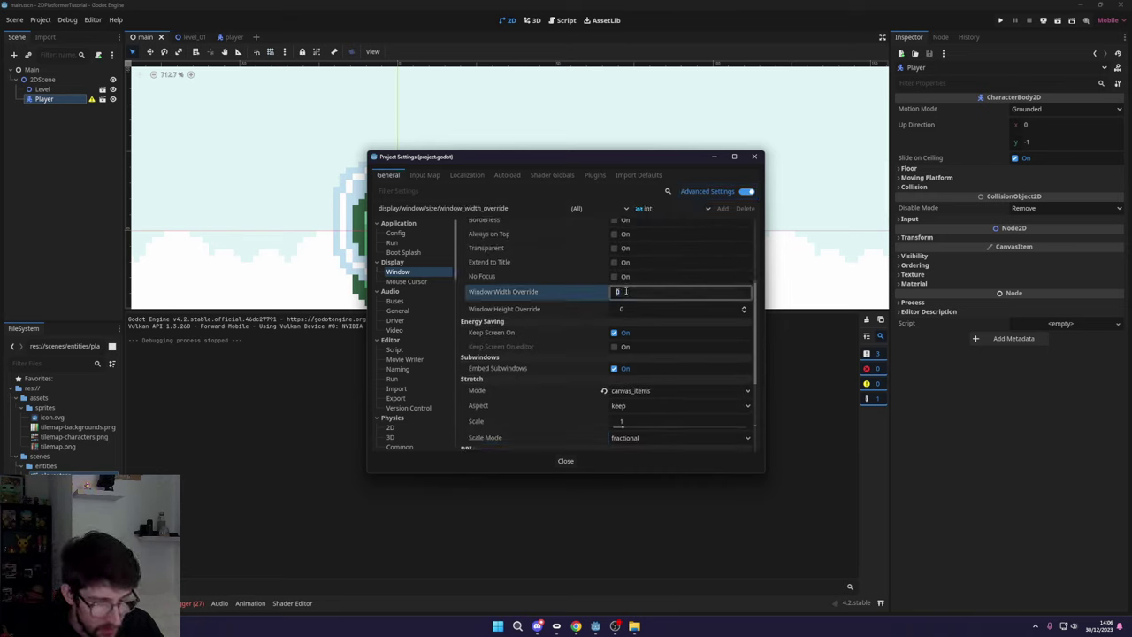
{"action": "key", "text": "Tab"}
{"action": "type", "text": "1080"}
{"action": "key", "text": "Return"}
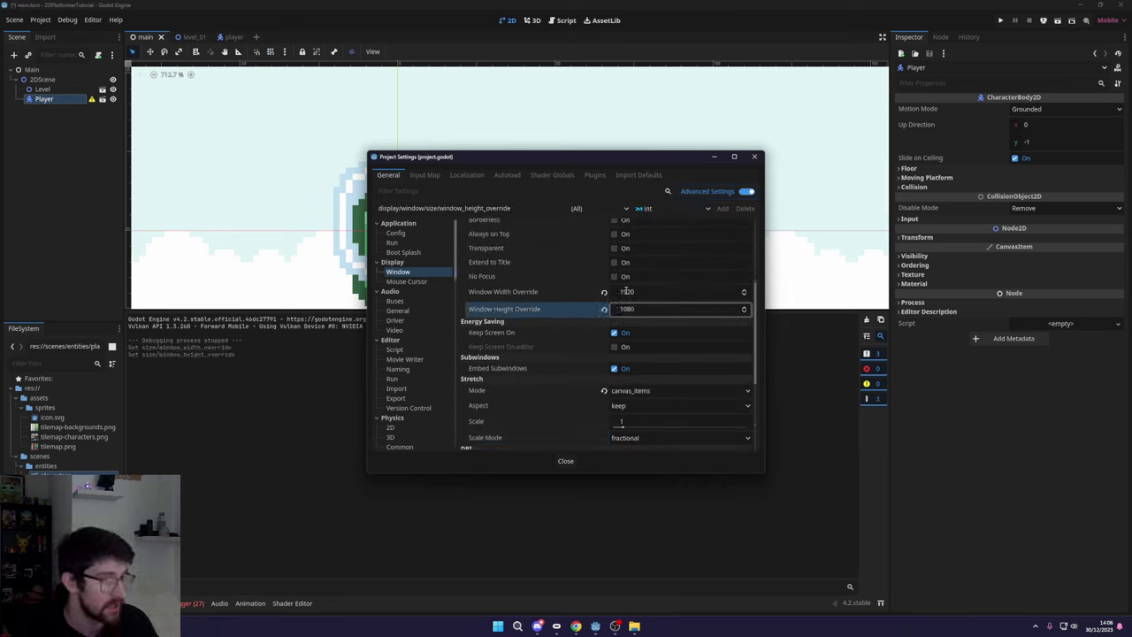
{"action": "left_click", "coordinate": [565, 461]}
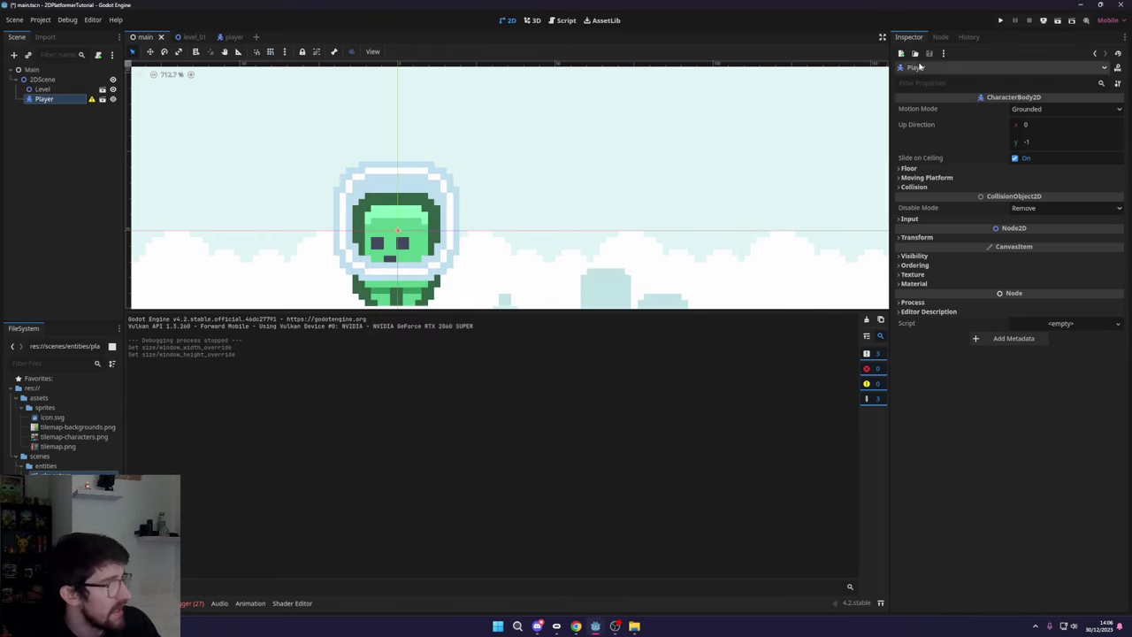
- Save the main scene, run the project to check the overridden window size, and close the game
{"action": "key", "text": "ctrl+s"}
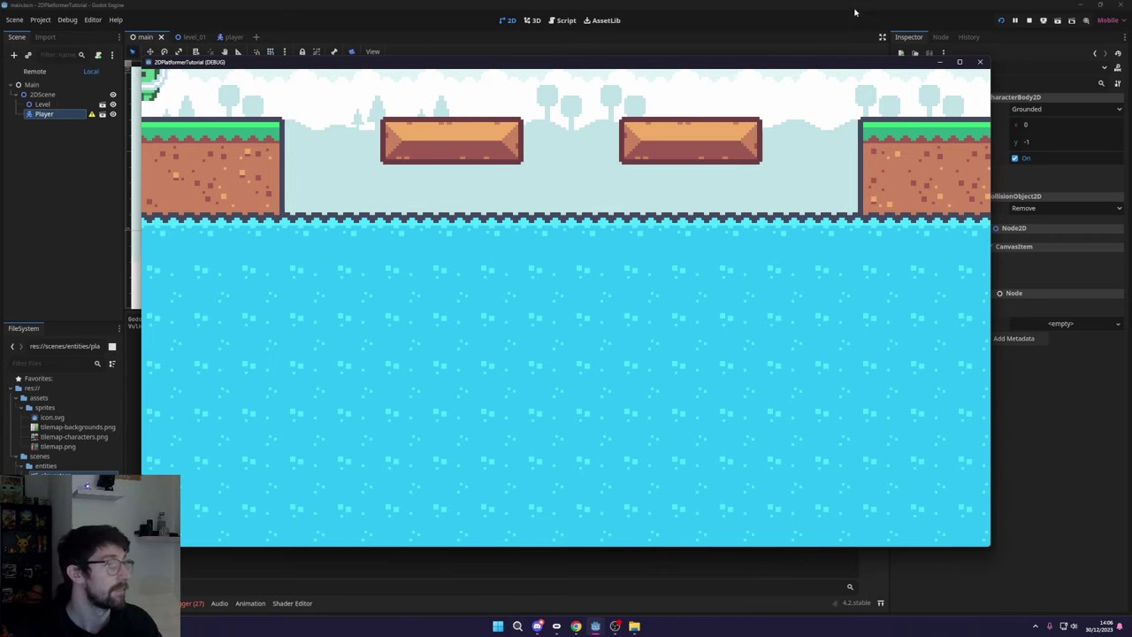
{"action": "left_click", "coordinate": [979, 62]}
{"action": "scroll", "coordinate": [316, 154], "scroll_direction": "down", "scroll_amount": 5}
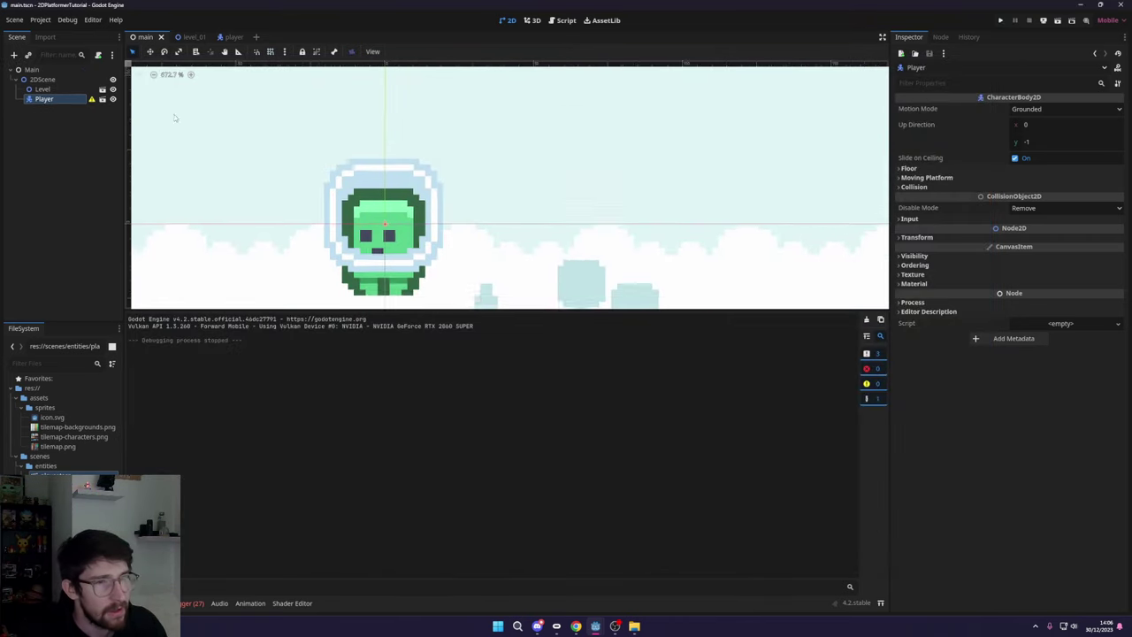
{"action": "middle_click_drag", "start_coordinate": [260, 172], "coordinate": [315, 162]}
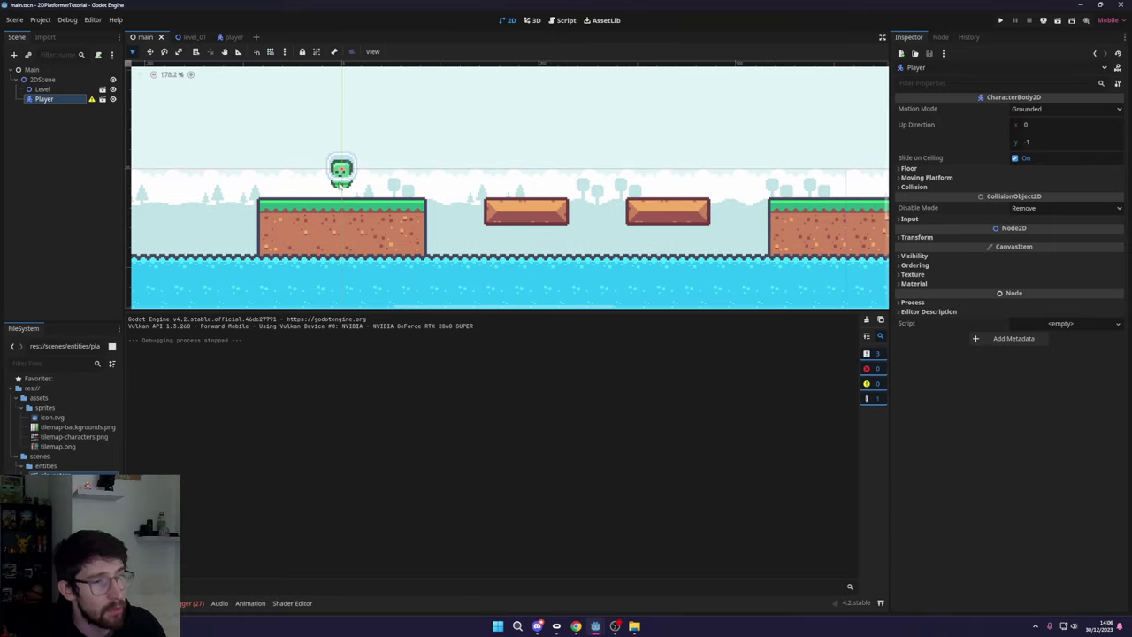
- Open the Player scene from the main scene's tree and add a Camera2D node under Player
{"action": "left_click", "coordinate": [84, 110]}
{"action": "left_click", "coordinate": [102, 99]}
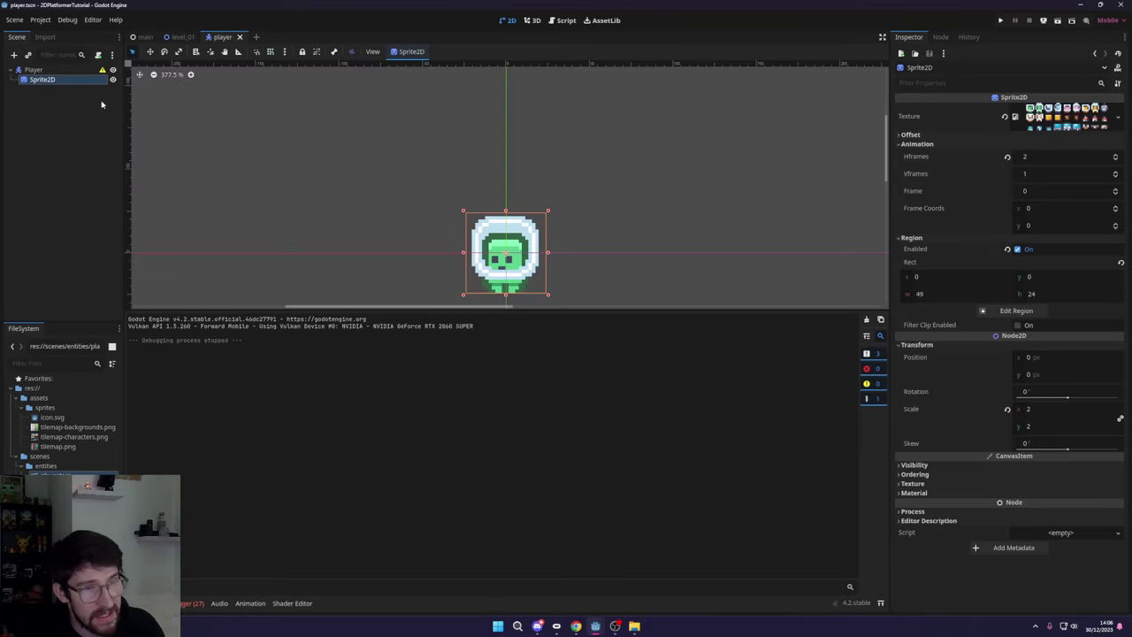
{"action": "left_click", "coordinate": [51, 71]}
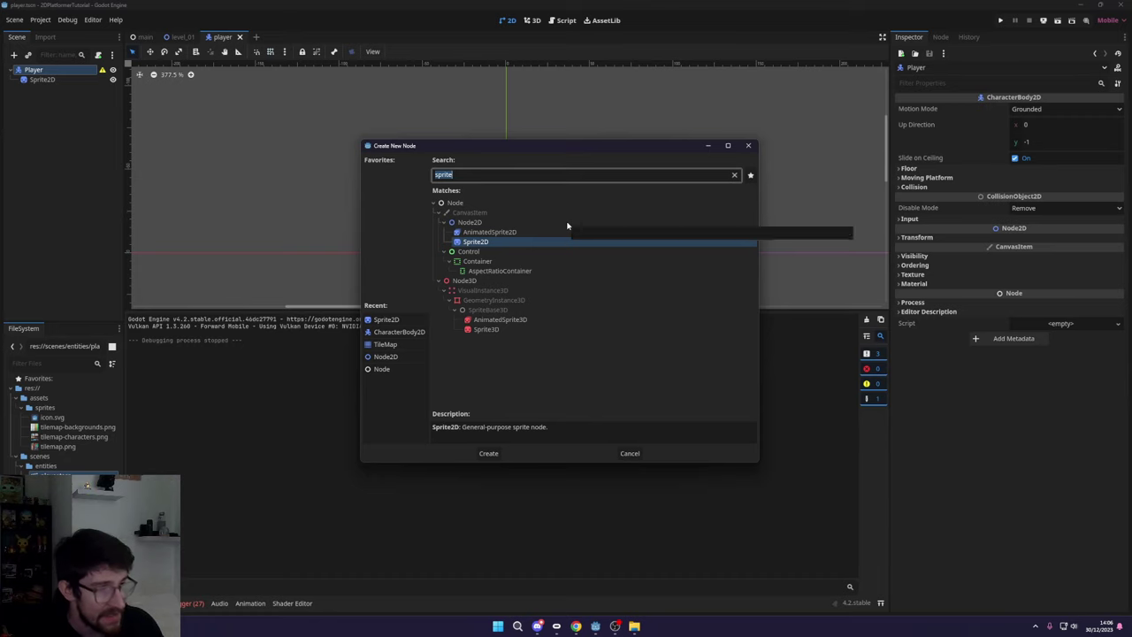
{"action": "type", "text": "camera"}
{"action": "key", "text": "Return"}
{"action": "scroll", "coordinate": [568, 226], "scroll_direction": "down", "scroll_amount": 7}
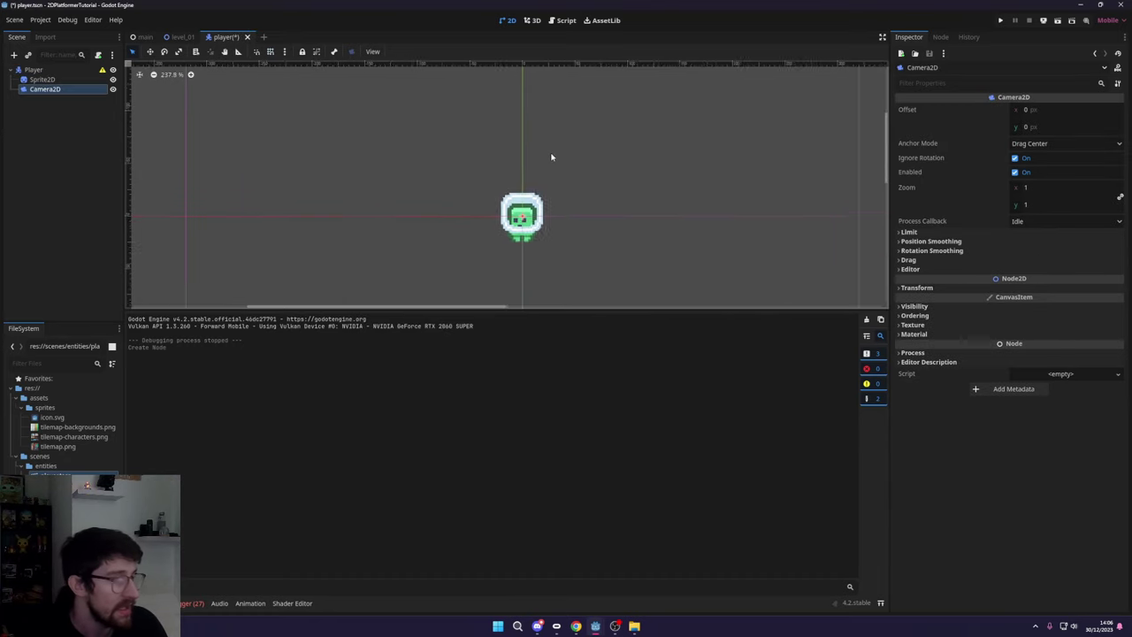
{"action": "middle_click_drag", "start_coordinate": [577, 211], "coordinate": [582, 160]}
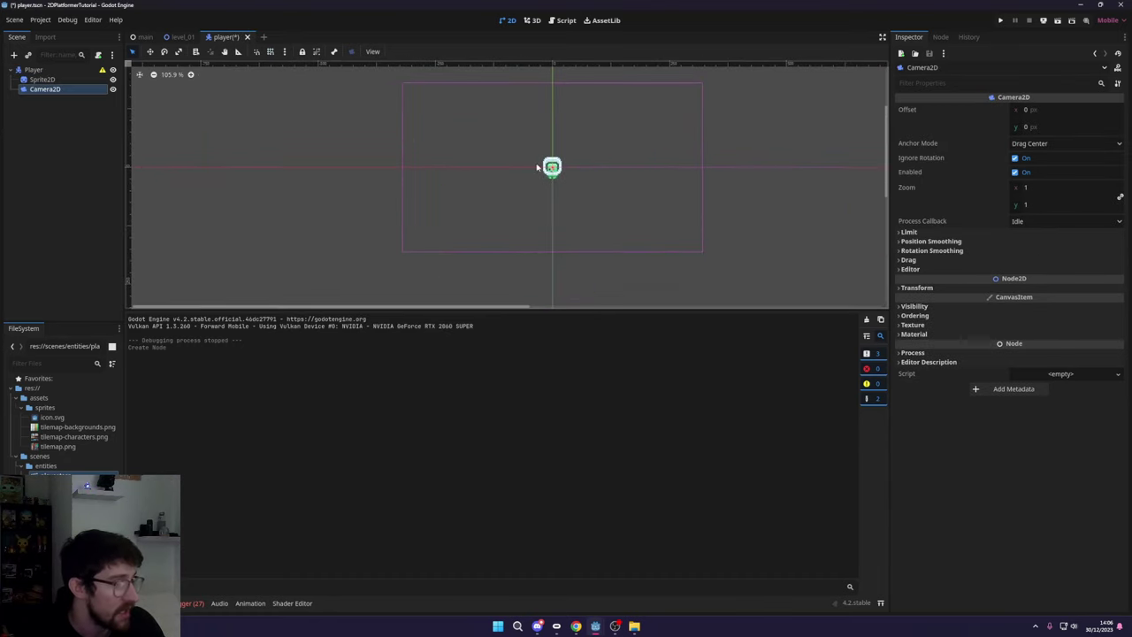
- Try a Camera2D zoom of 3 on both axes, keeping the camera enabled
{"action": "left_click", "coordinate": [1030, 187]}
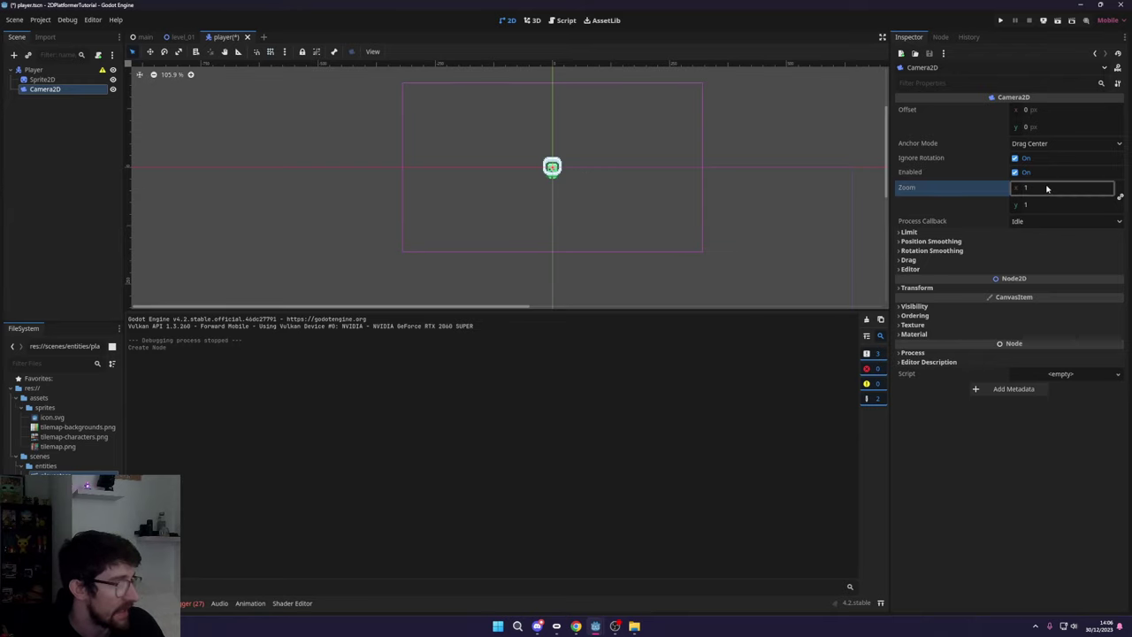
{"action": "type", "text": "3"}
{"action": "key", "text": "Return"}
{"action": "left_click", "coordinate": [1053, 174]}
{"action": "left_click", "coordinate": [1023, 189]}
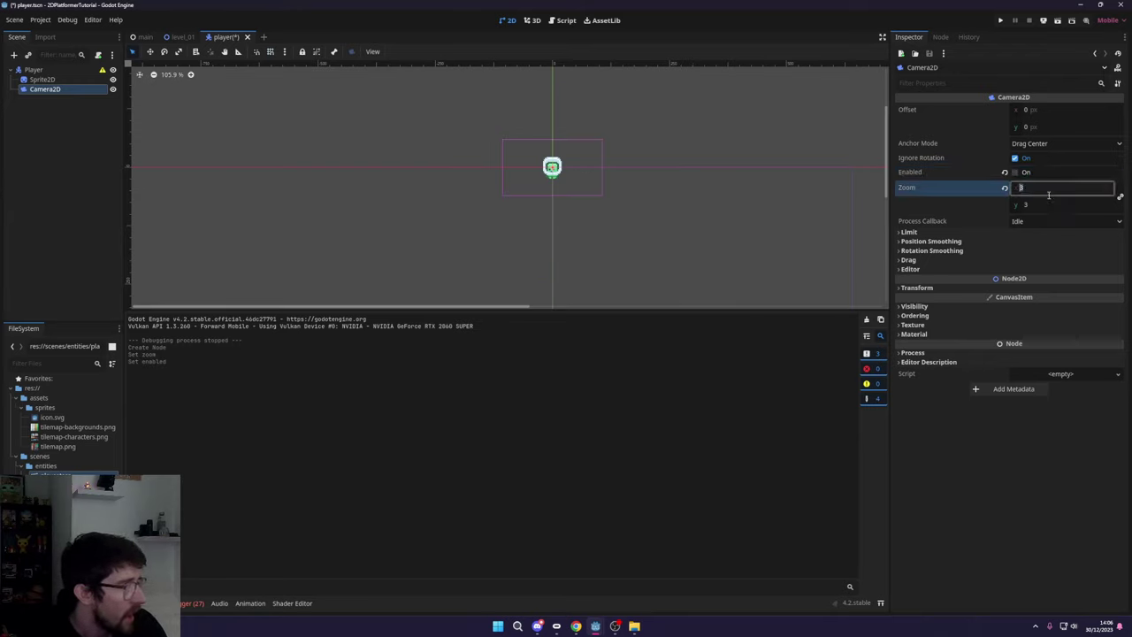
{"action": "left_click", "coordinate": [1014, 172]}
{"action": "left_click", "coordinate": [1030, 188]}
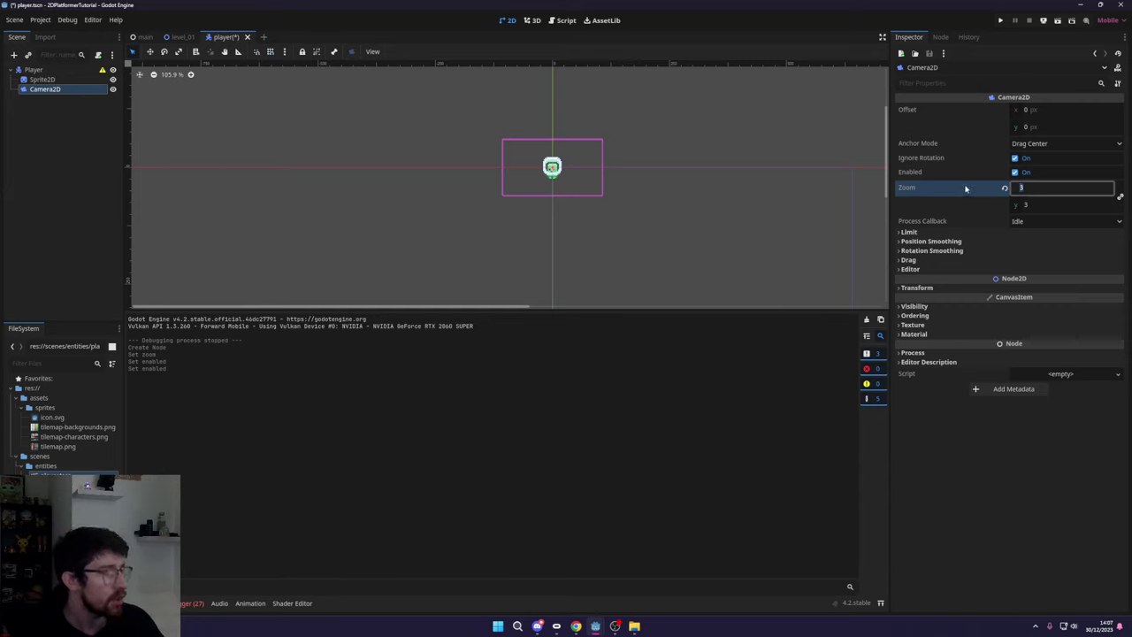
- Set the Camera2D zoom back to 1 on both axes and save the player scene
{"action": "left_click", "coordinate": [1048, 188]}
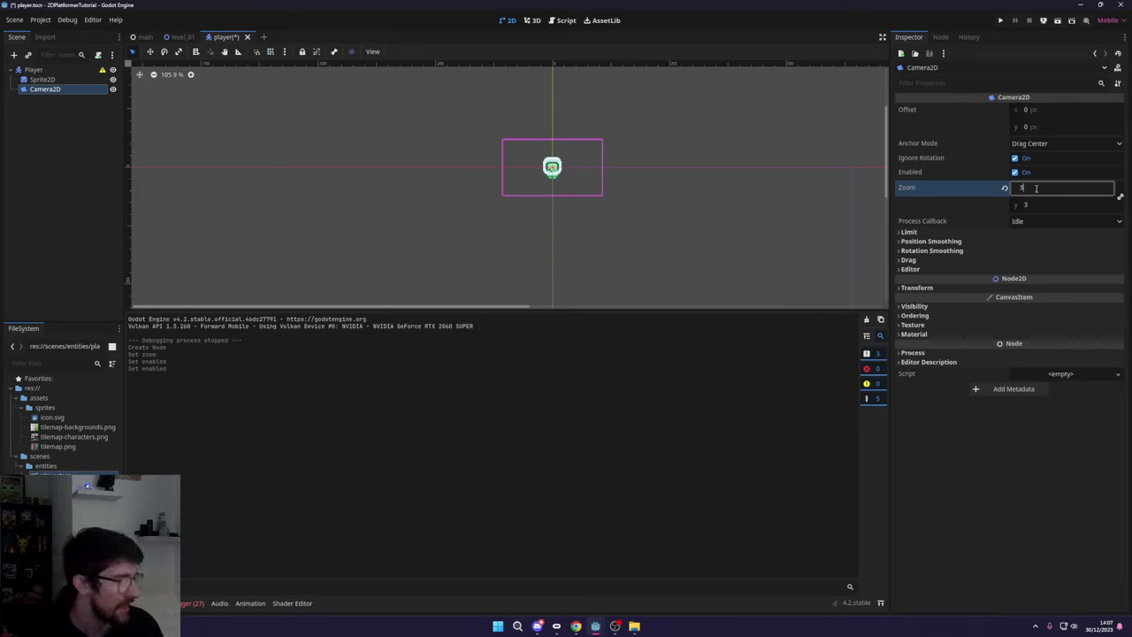
{"action": "key", "text": "BackSpace"}
{"action": "type", "text": "1"}
{"action": "key", "text": "Return"}
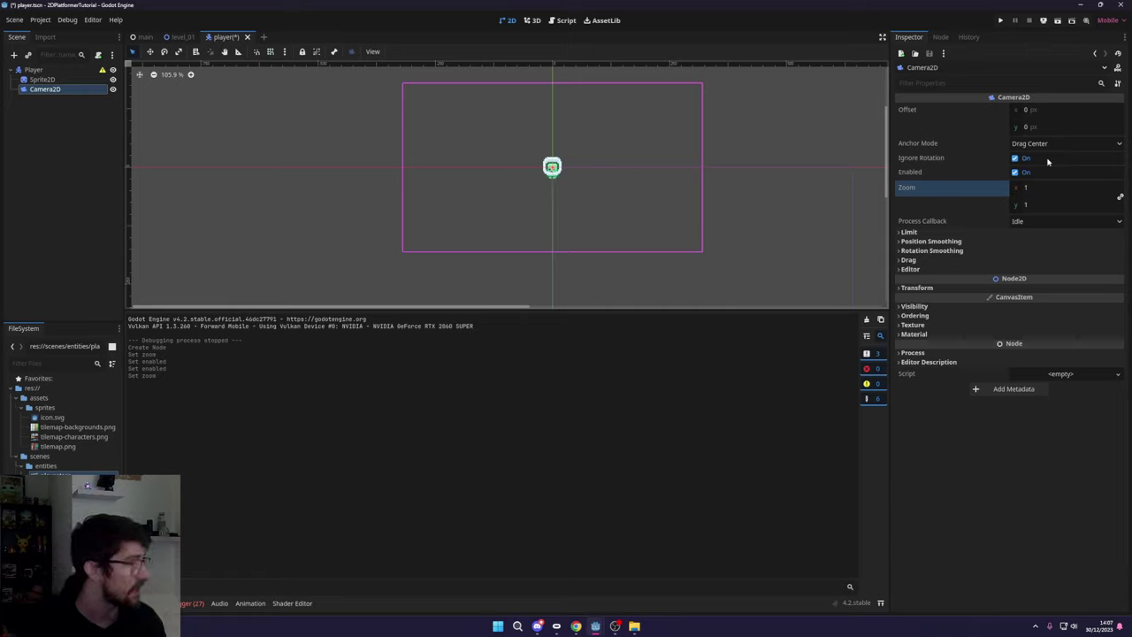
{"action": "key", "text": "ctrl+s"}
- Add a CollisionShape2D node under Player and assign it a new CapsuleShape2D
{"action": "left_click", "coordinate": [51, 80]}
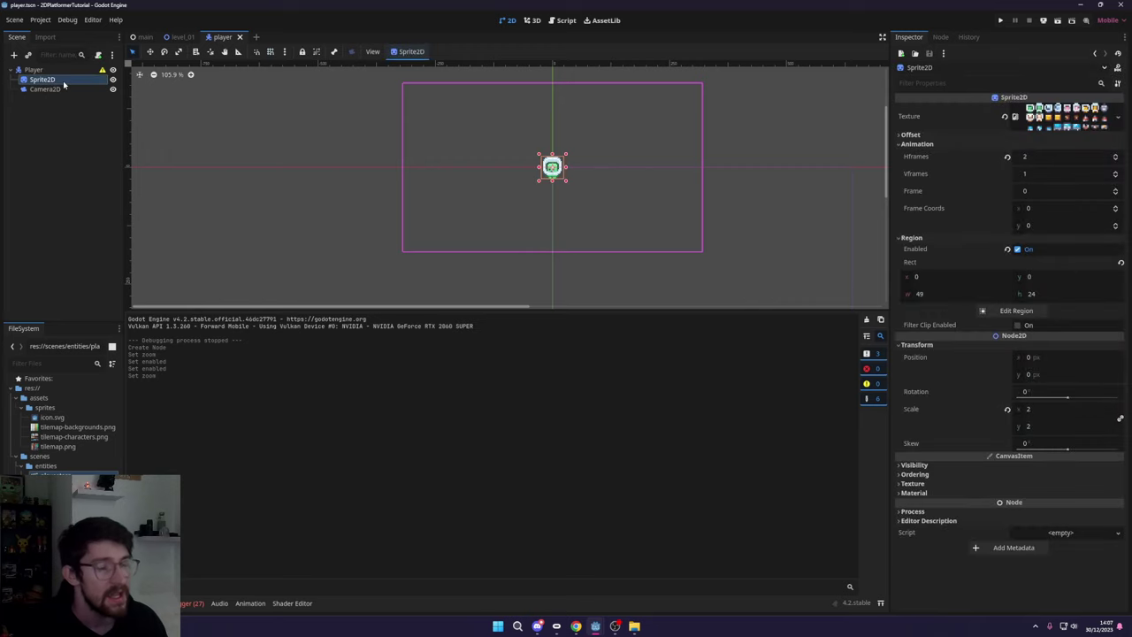
{"action": "left_click", "coordinate": [51, 71]}
{"action": "key", "text": "ctrl+a"}
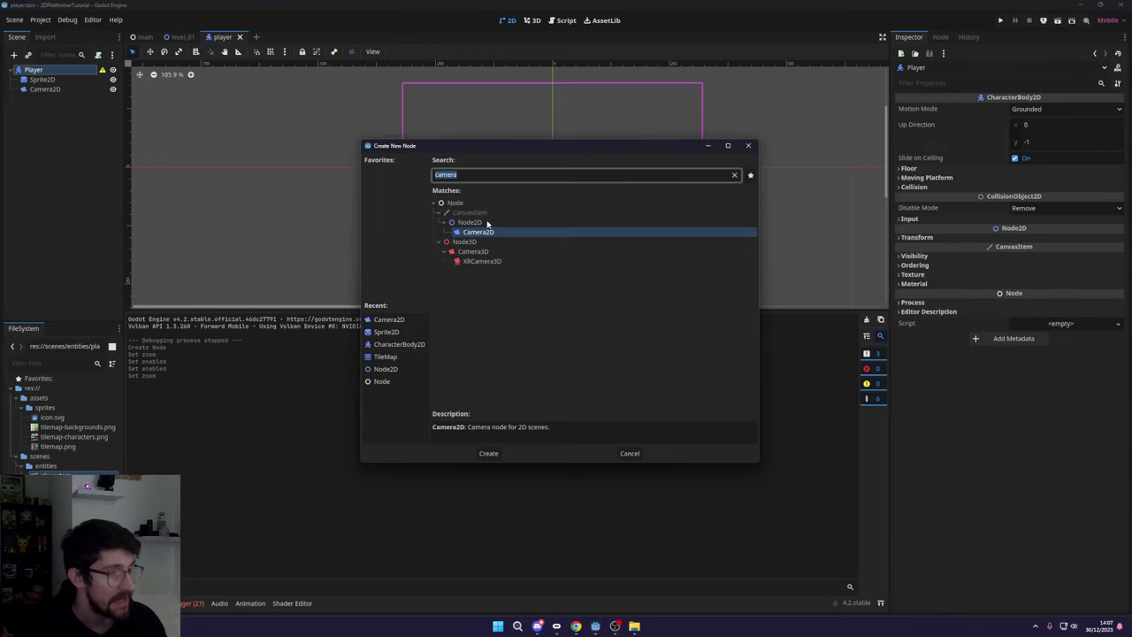
{"action": "type", "text": "collisi"}
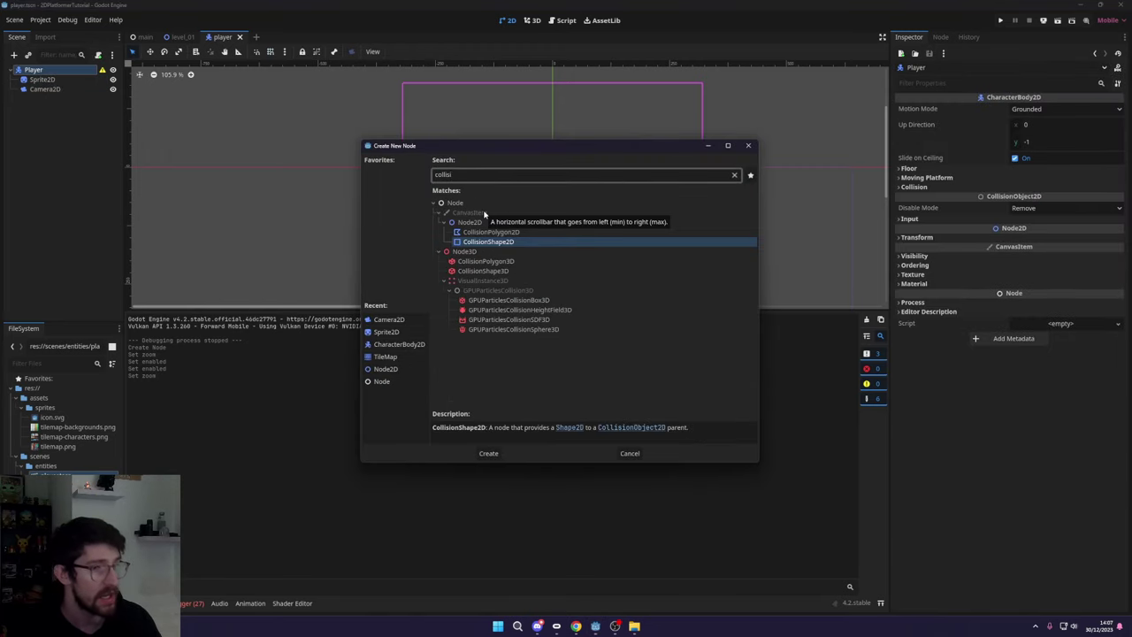
{"action": "key", "text": "Return"}
{"action": "left_click", "coordinate": [1061, 108]}
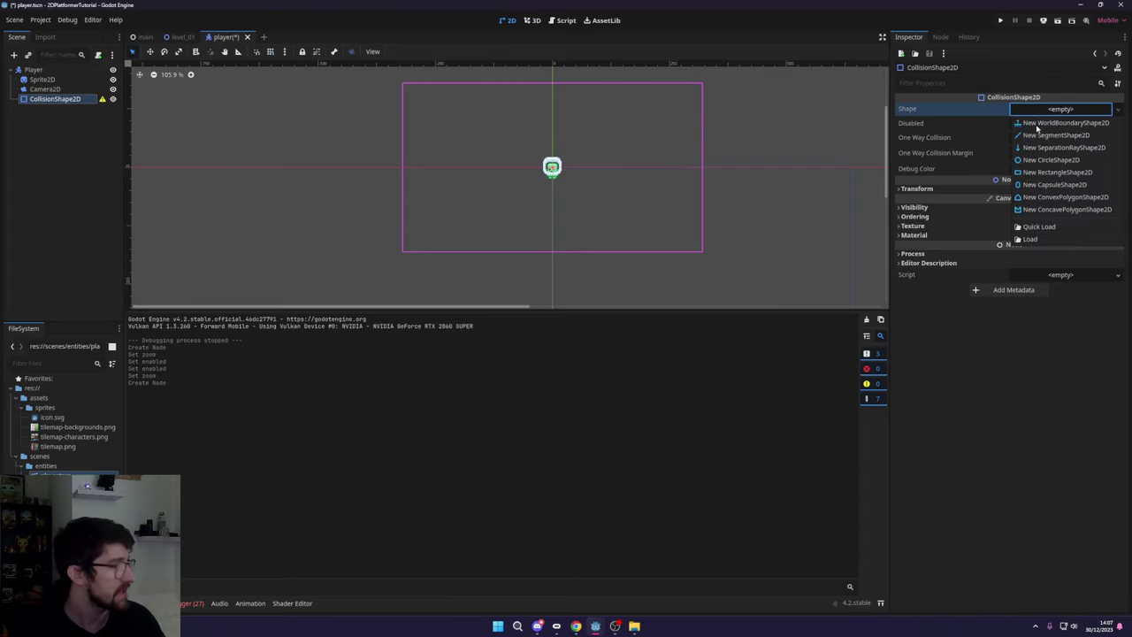
{"action": "left_click", "coordinate": [1052, 123]}
{"action": "scroll", "coordinate": [563, 177], "scroll_direction": "up", "scroll_amount": 10}
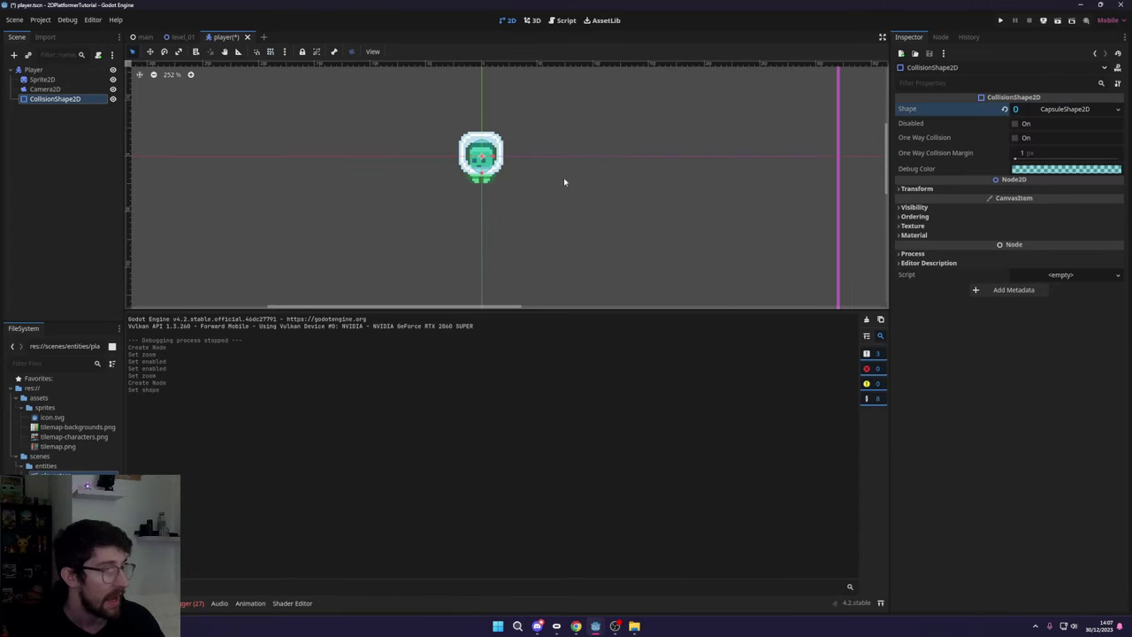
- Set the player's collision capsule to a height of 48 px and a radius of 16 px
{"action": "left_click", "coordinate": [1100, 109]}
{"action": "left_click", "coordinate": [1042, 146]}
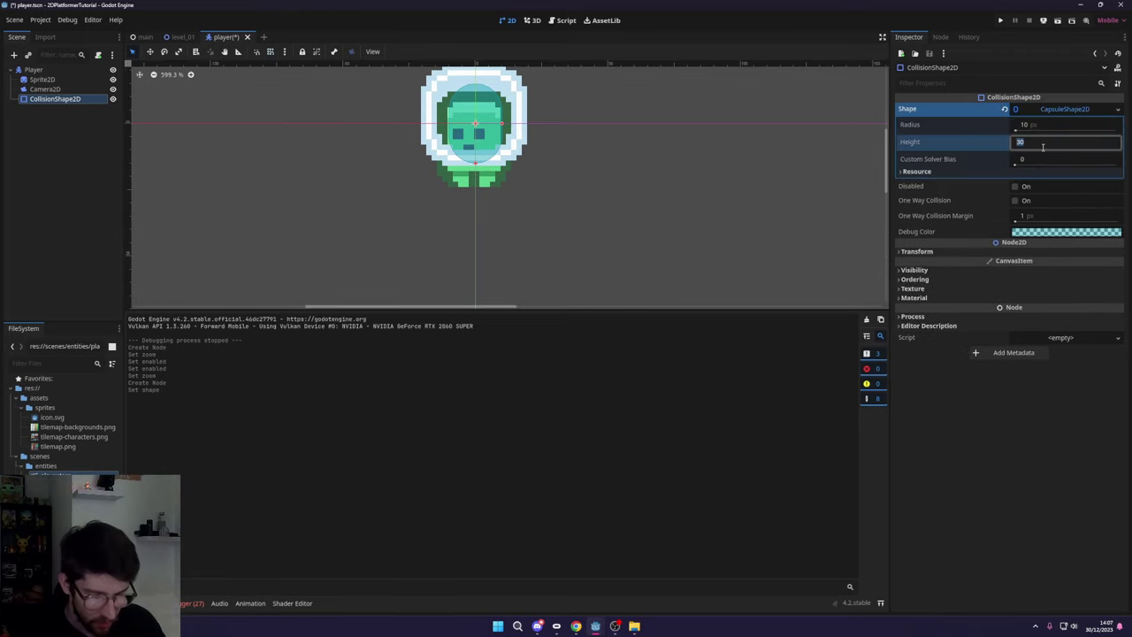
{"action": "type", "text": "48"}
{"action": "key", "text": "Return"}
{"action": "scroll", "coordinate": [642, 156], "scroll_direction": "up", "scroll_amount": 1}
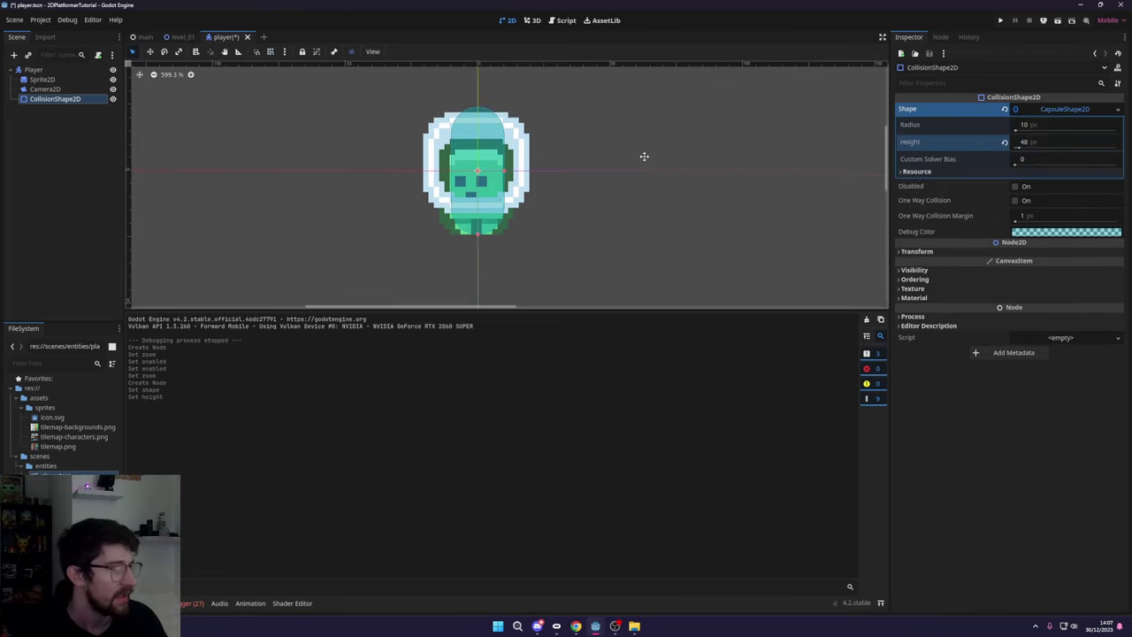
{"action": "left_click", "coordinate": [1057, 125]}
{"action": "type", "text": "16"}
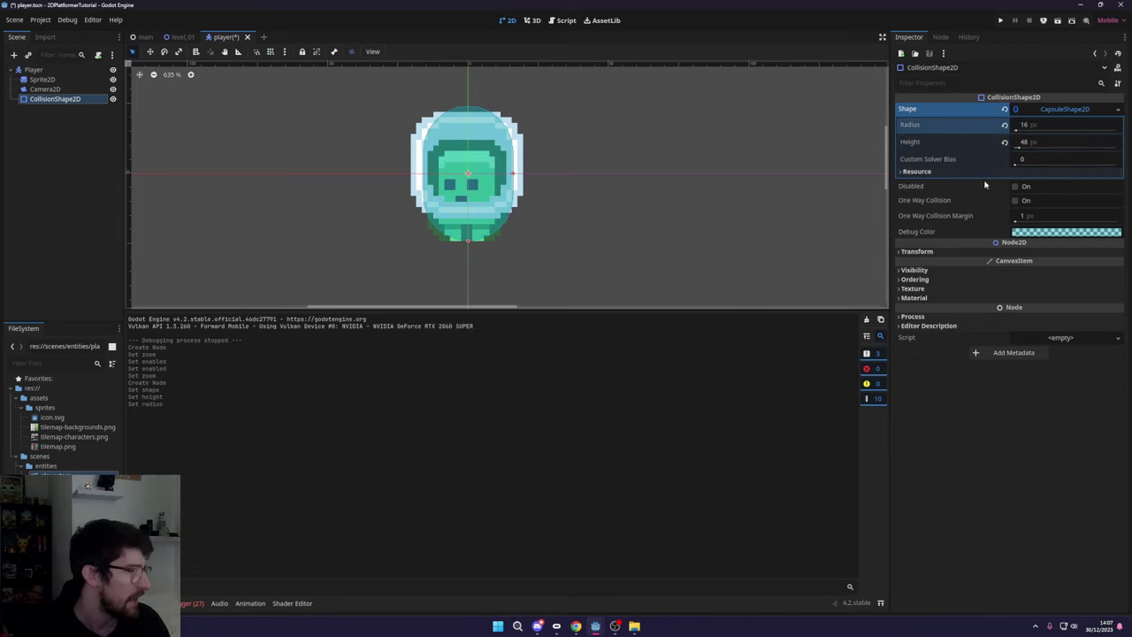
{"action": "left_click", "coordinate": [1061, 108]}
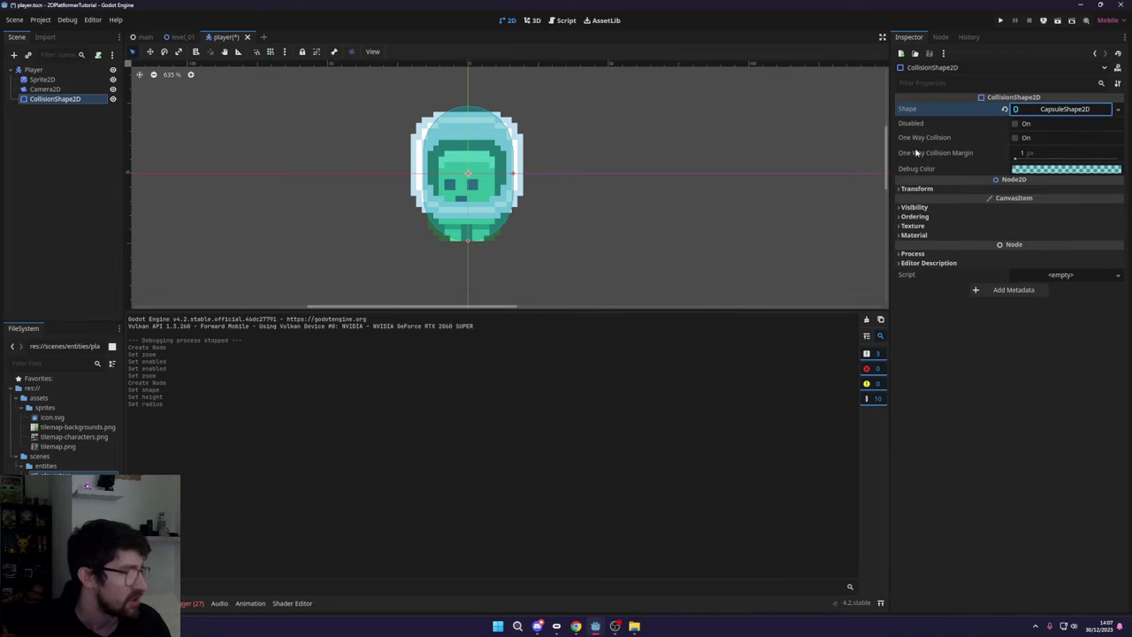
{"action": "scroll", "coordinate": [371, 150], "scroll_direction": "down", "scroll_amount": 2}
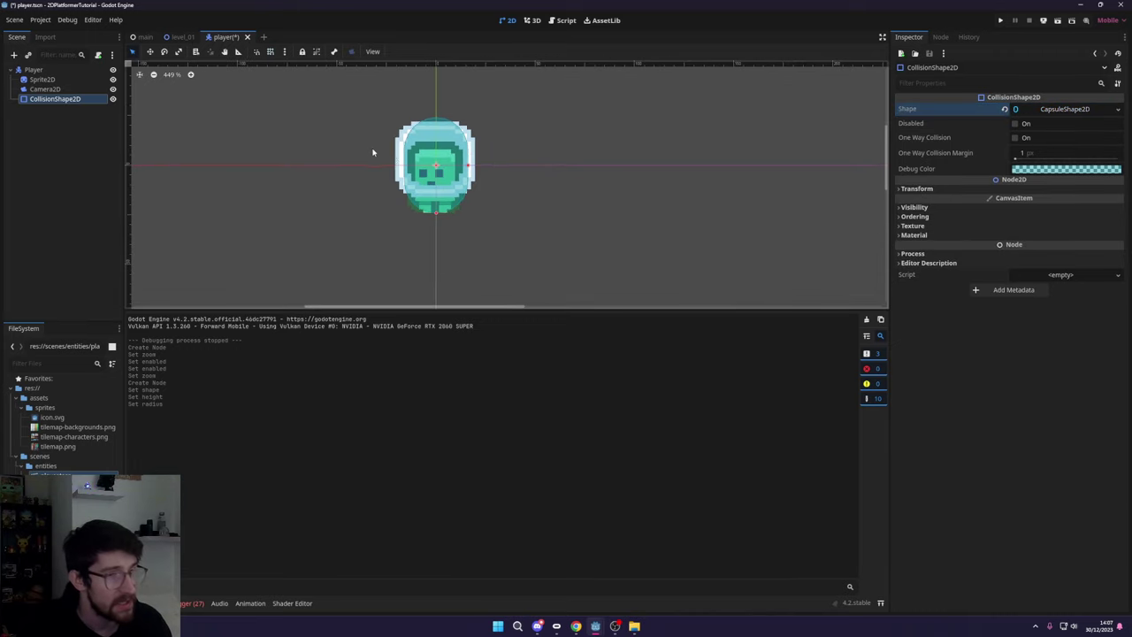
{"action": "scroll", "coordinate": [372, 150], "scroll_direction": "up", "scroll_amount": 1}
- Switch to the level_01 scene, run the project to check the camera on the player, close the game, and return to the player scene
{"action": "left_click", "coordinate": [51, 71]}
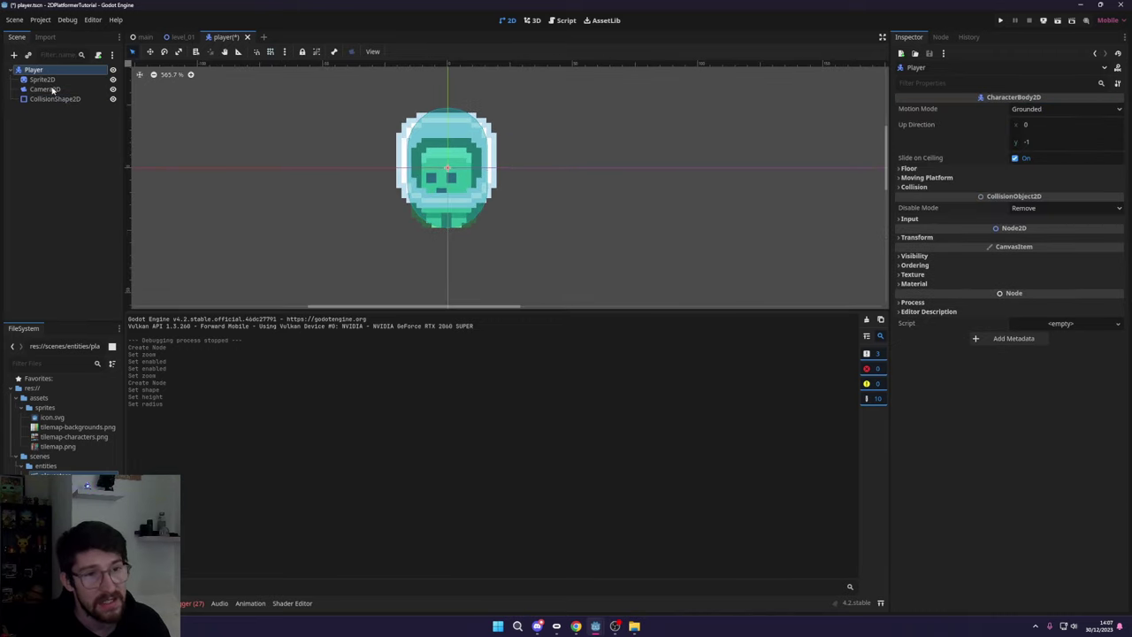
{"action": "left_click", "coordinate": [181, 37]}
{"action": "left_click", "coordinate": [1000, 20]}
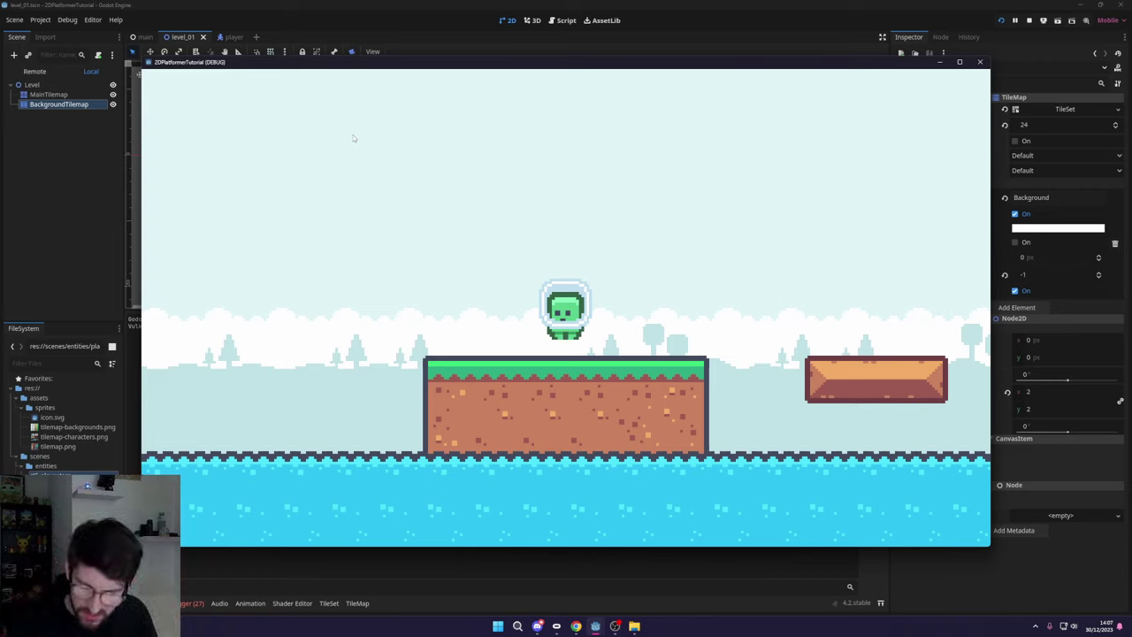
{"action": "left_click_drag", "start_coordinate": [536, 63], "coordinate": [526, 34]}
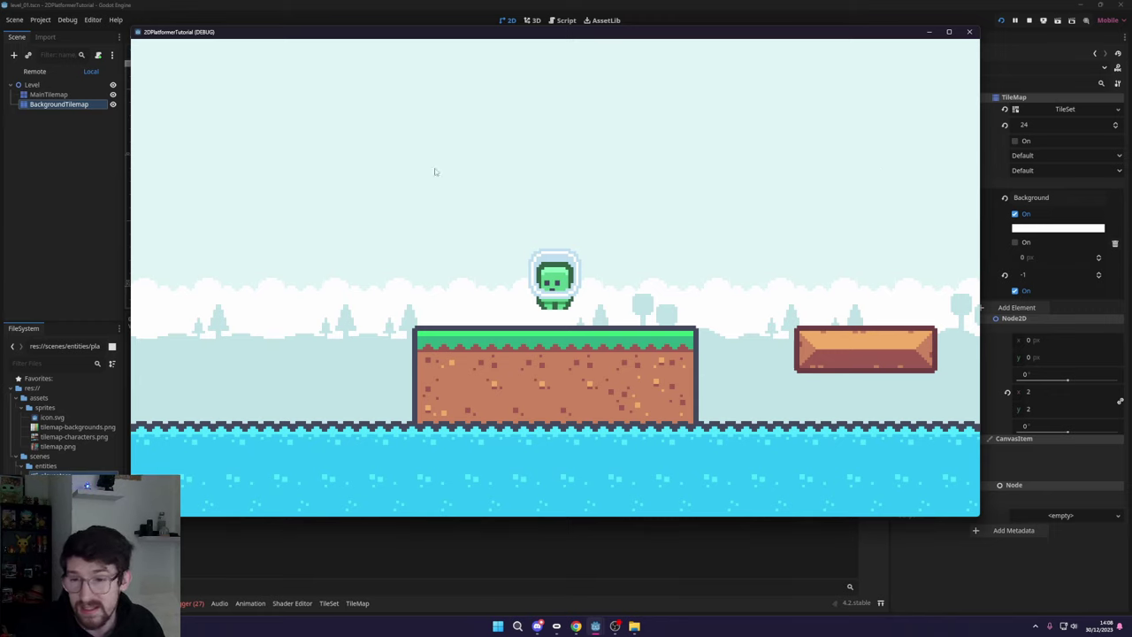
{"action": "left_click", "coordinate": [969, 32]}
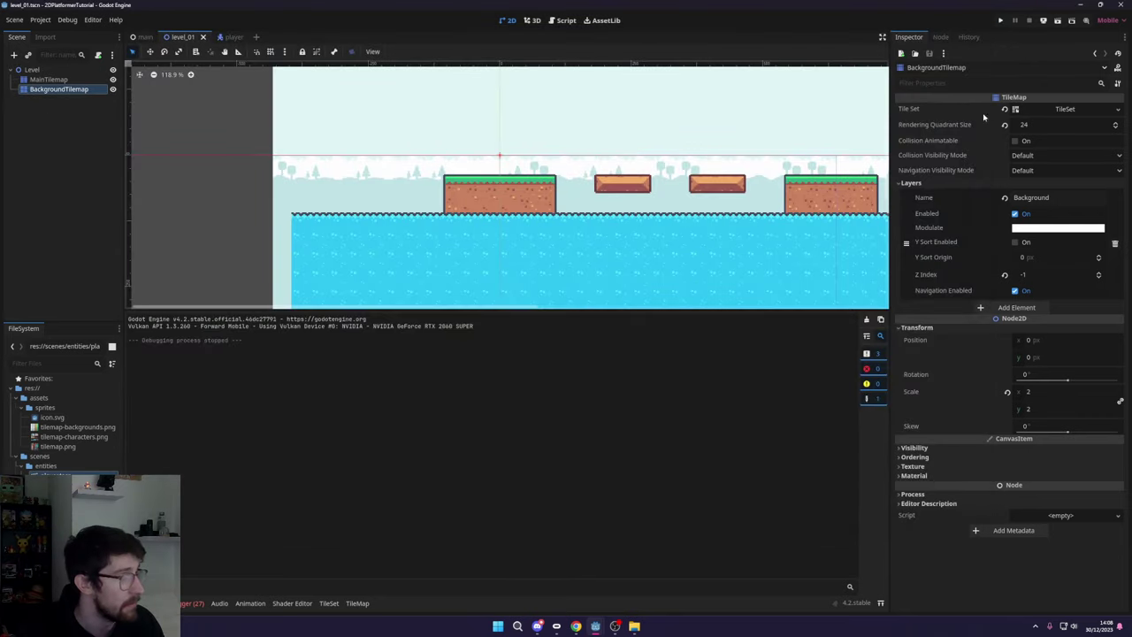
{"action": "left_click", "coordinate": [228, 36]}
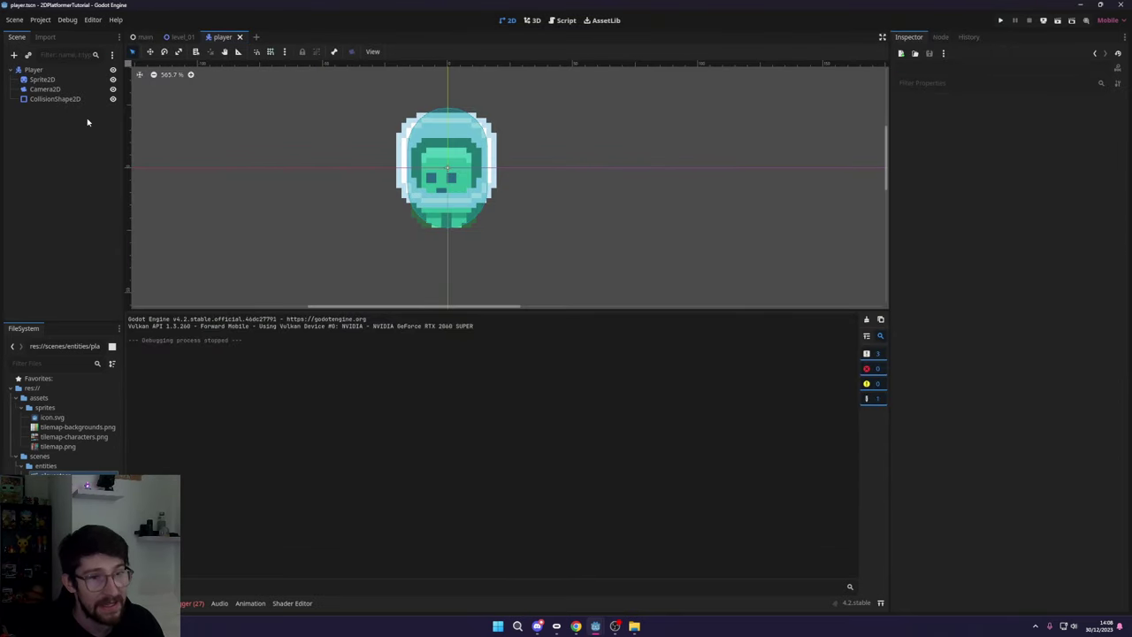
- Attach a new GDScript, player.gd, to the Player node using the CharacterBody2D: Basic Movement template
{"action": "left_click", "coordinate": [98, 54]}
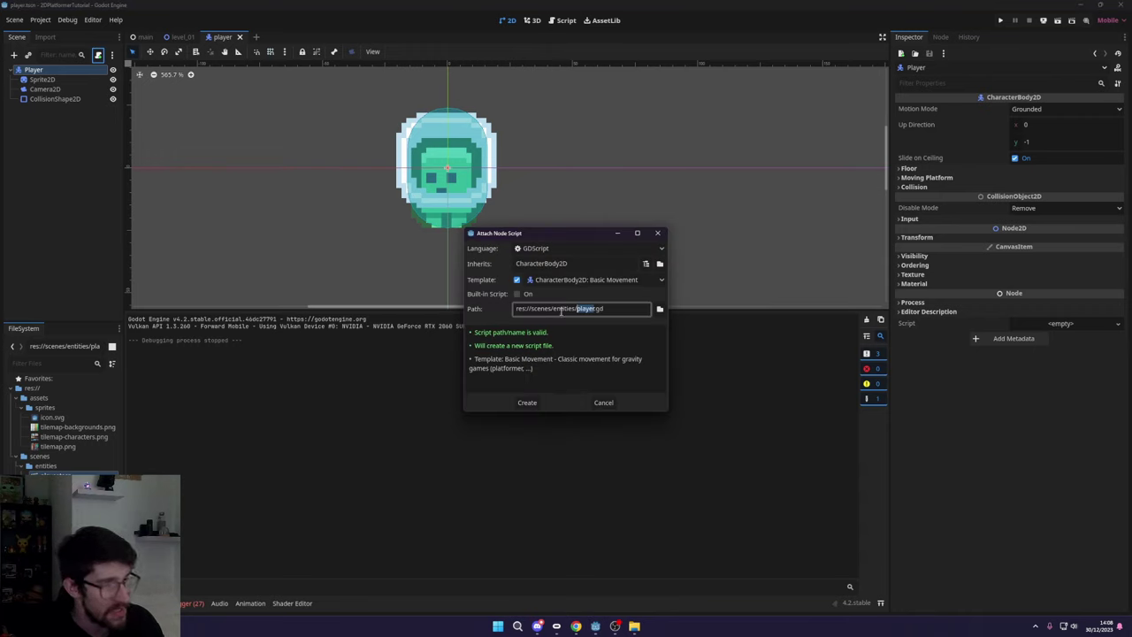
{"action": "left_click", "coordinate": [560, 281]}
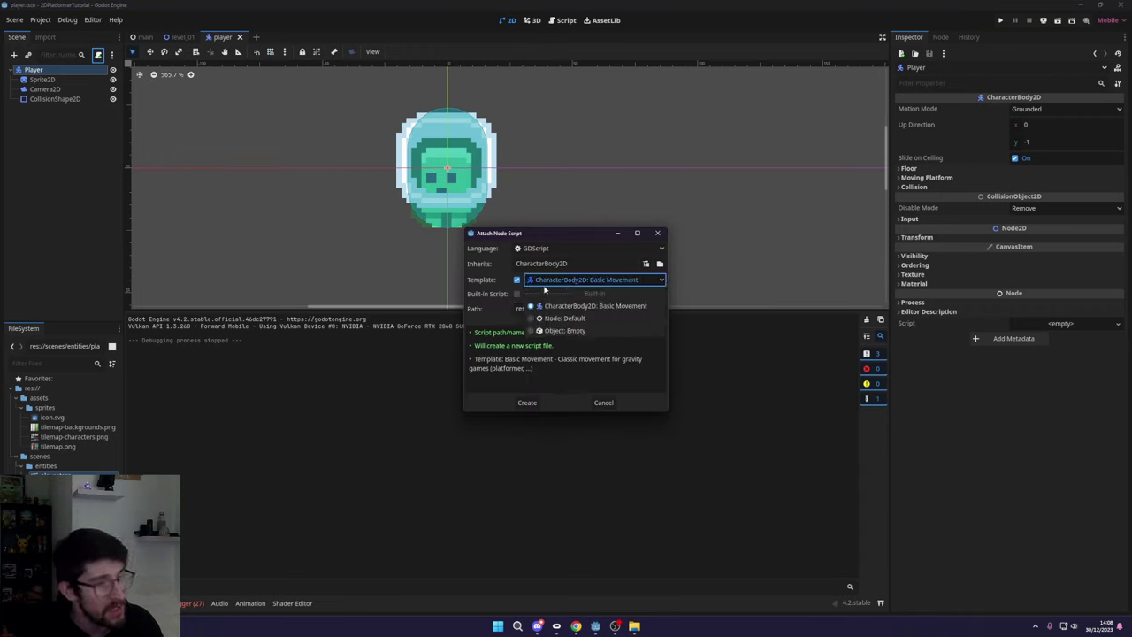
{"action": "left_click", "coordinate": [594, 306]}
{"action": "left_click", "coordinate": [516, 279]}
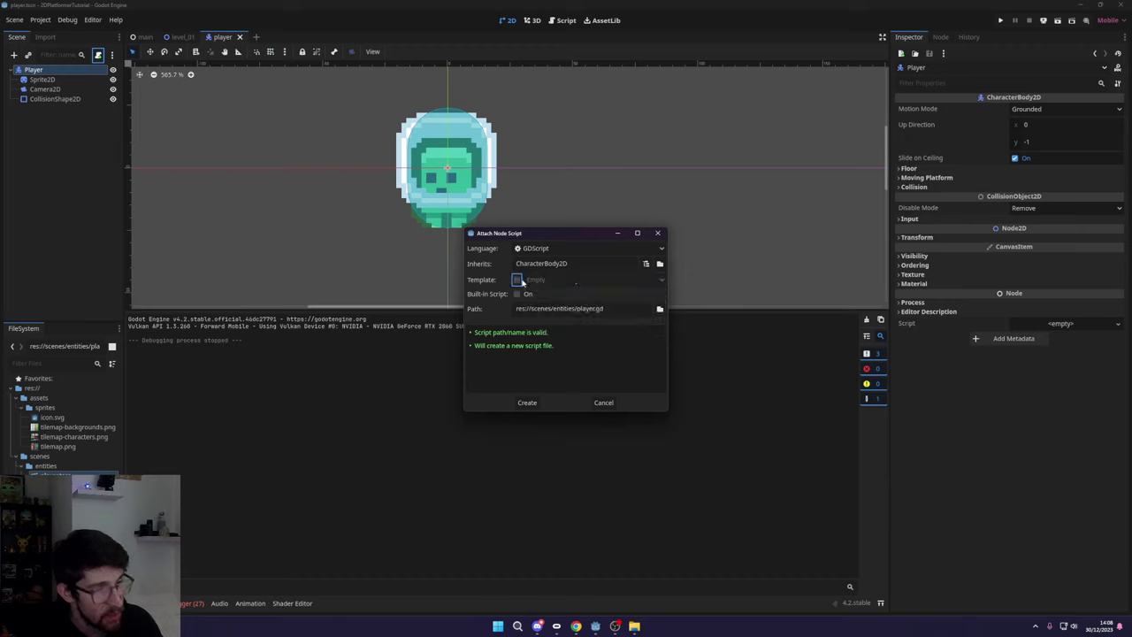
{"action": "left_click", "coordinate": [516, 279]}
{"action": "left_click", "coordinate": [566, 281]}
{"action": "left_click", "coordinate": [565, 306]}
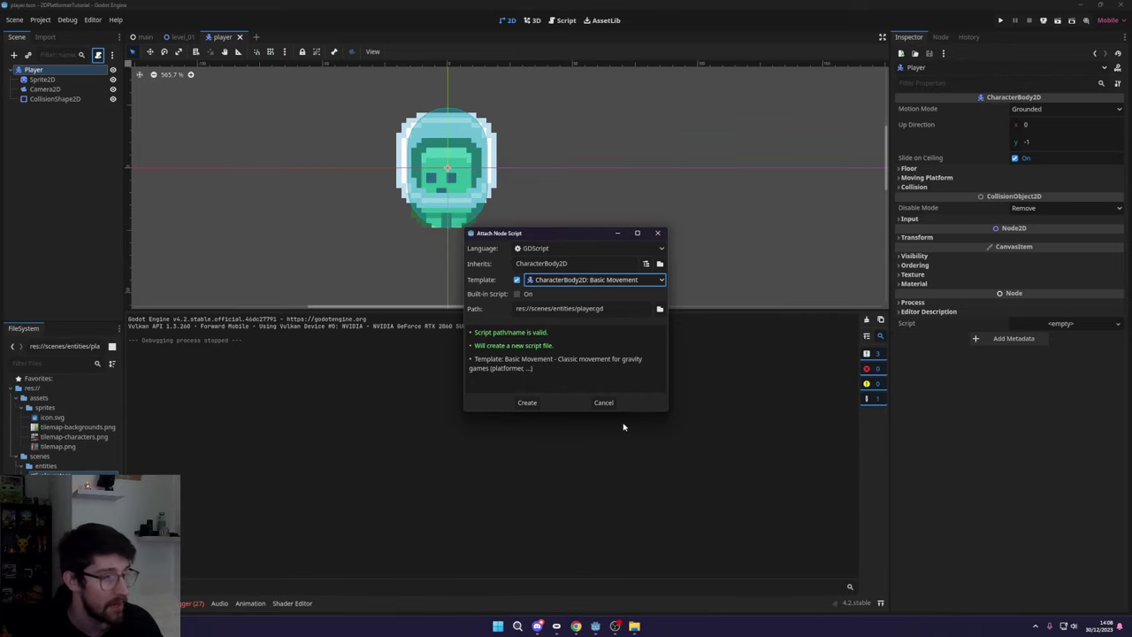
{"action": "left_click", "coordinate": [527, 402]}
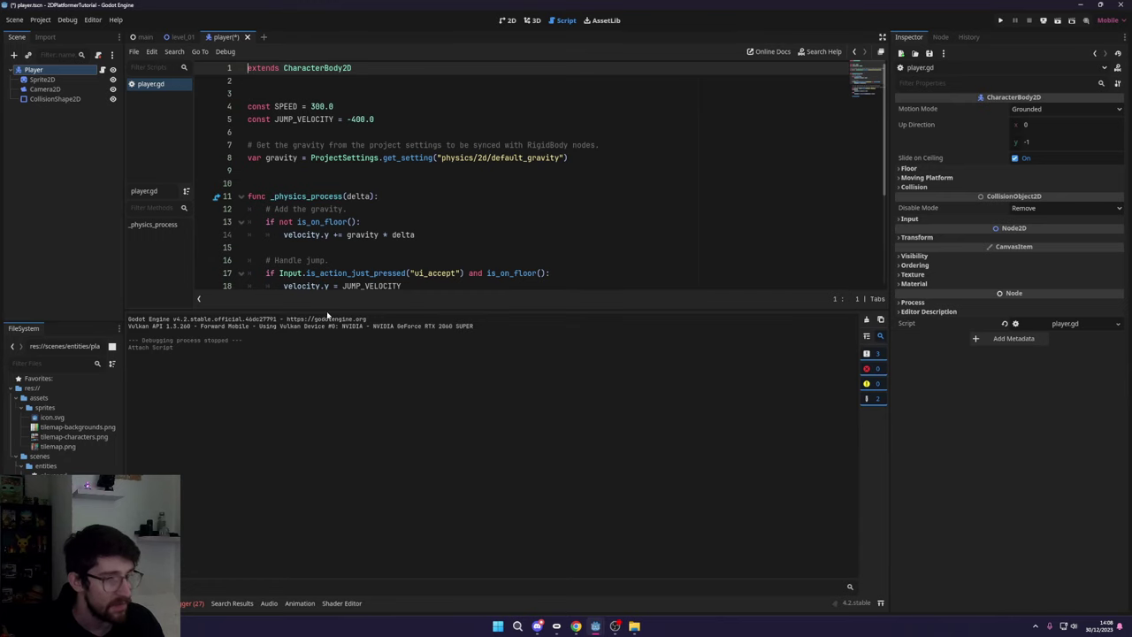
- Enlarge the code area and examine the ui_accept, ui_left and ui_right input actions in the movement script
{"action": "left_click_drag", "start_coordinate": [326, 310], "coordinate": [325, 439]}
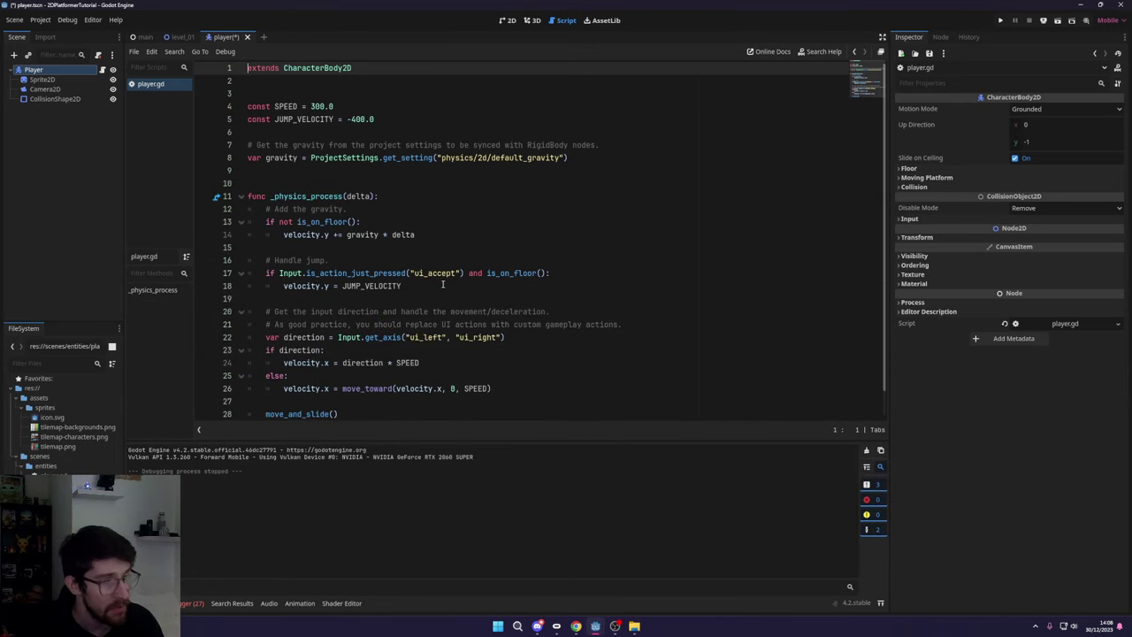
{"action": "double_click", "coordinate": [440, 273]}
{"action": "double_click", "coordinate": [426, 336]}
{"action": "left_click", "coordinate": [458, 337]}
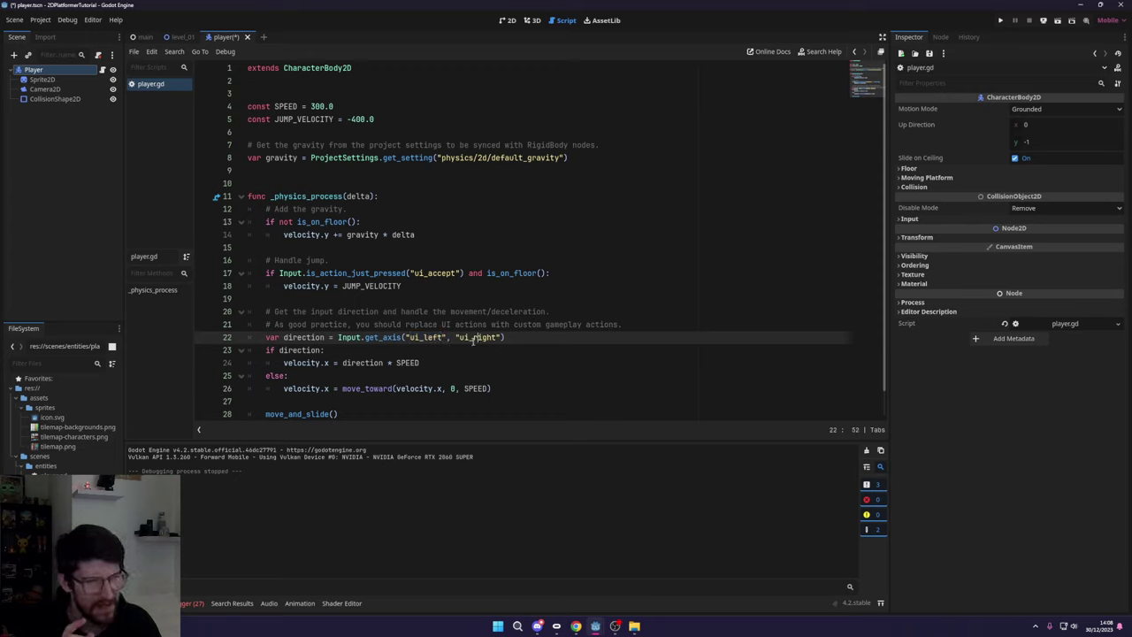
{"action": "double_click", "coordinate": [433, 273]}
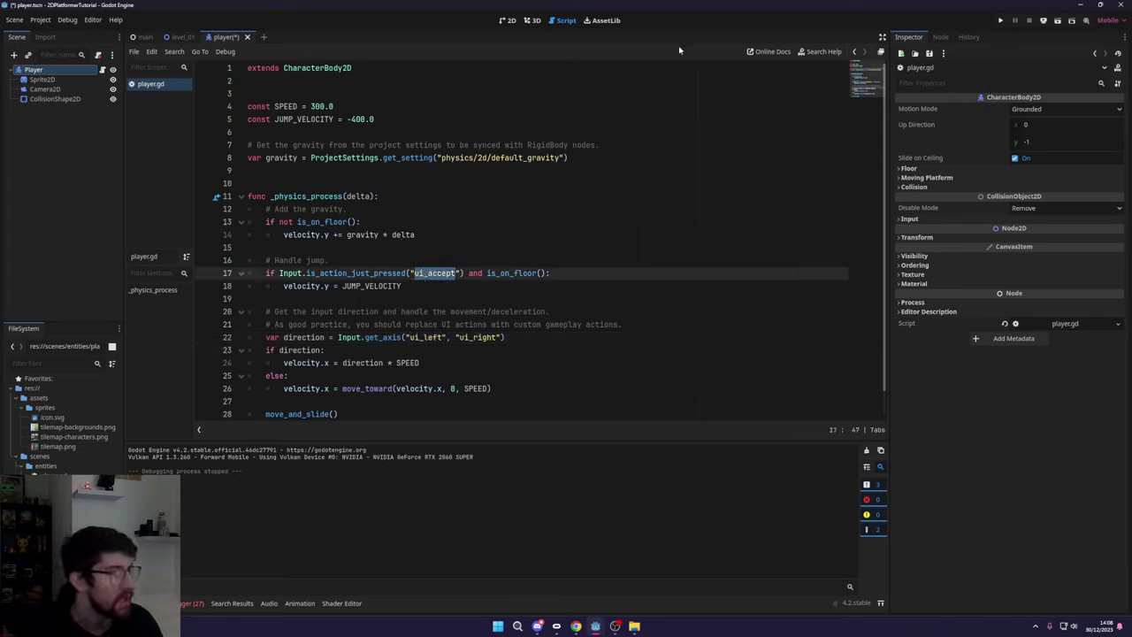
- Run the project, test moving and jumping the player across the platforms in both directions, and stop the game
{"action": "key", "text": "F5"}
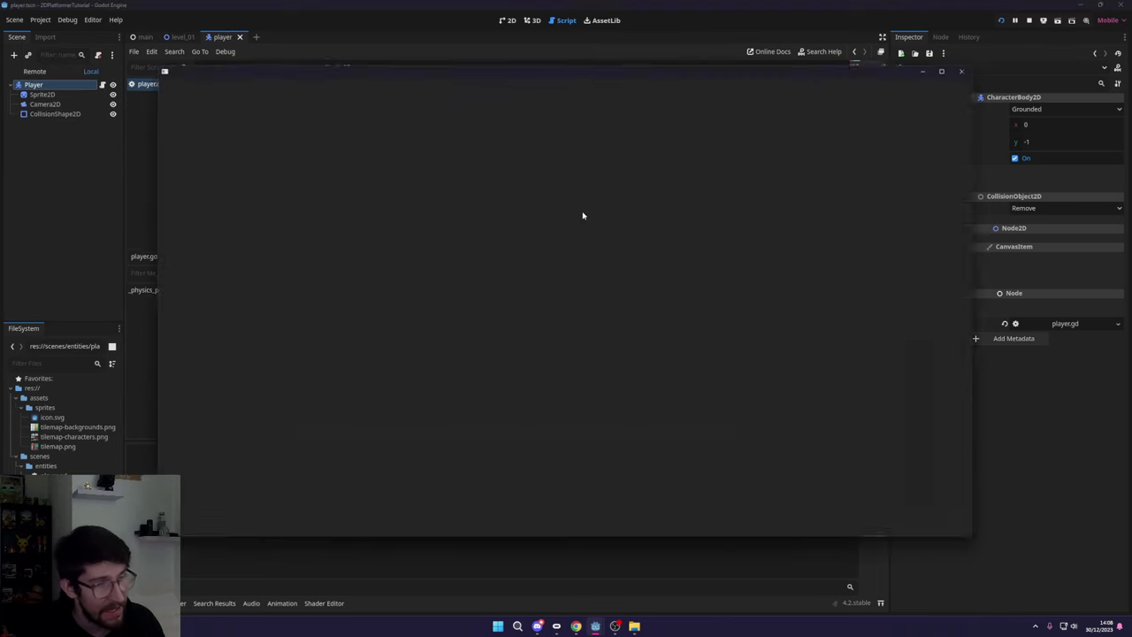
{"action": "key", "text": "Right"}
{"action": "key", "text": "Left"}
{"action": "key", "text": "space"}
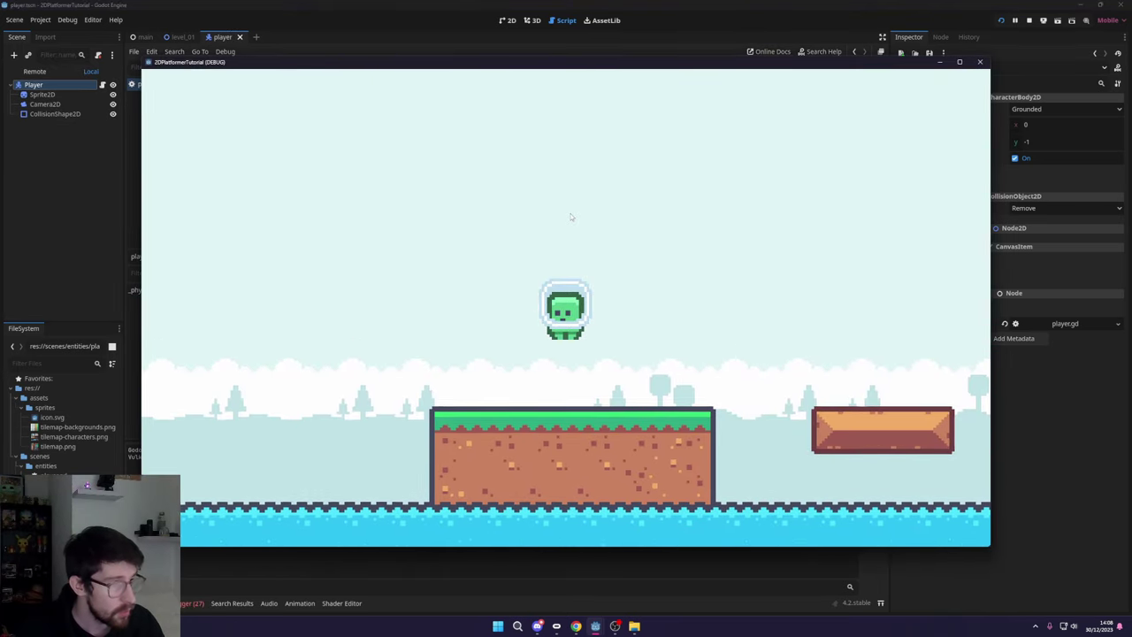
{"action": "key", "text": "space"}
{"action": "key", "text": "Right"}
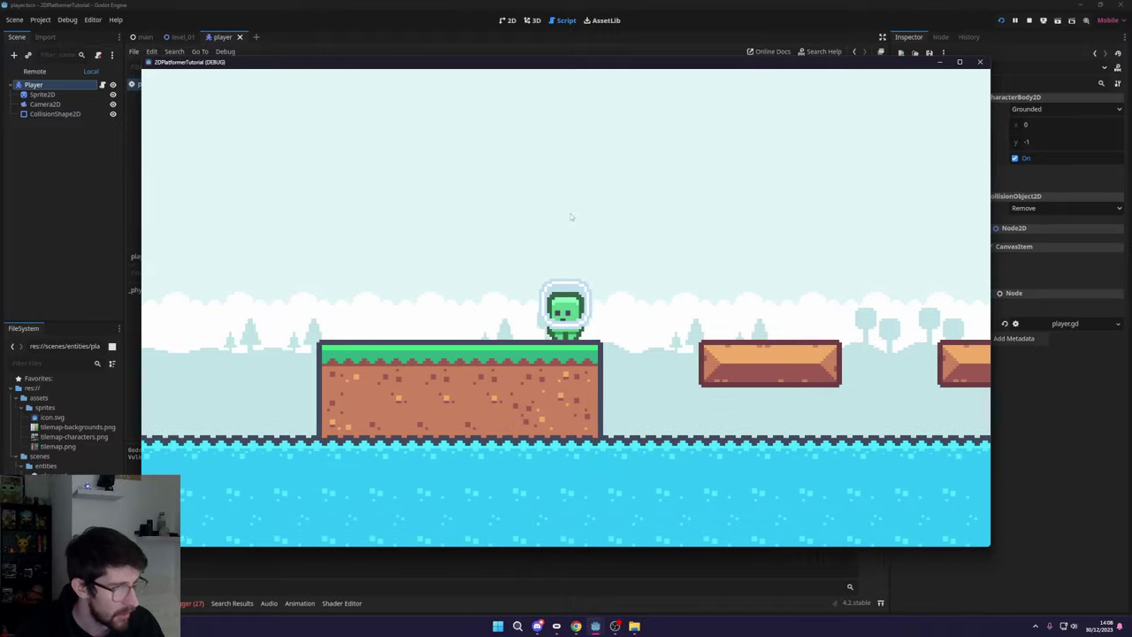
{"action": "key", "text": "space"}
{"action": "key", "text": "space"}
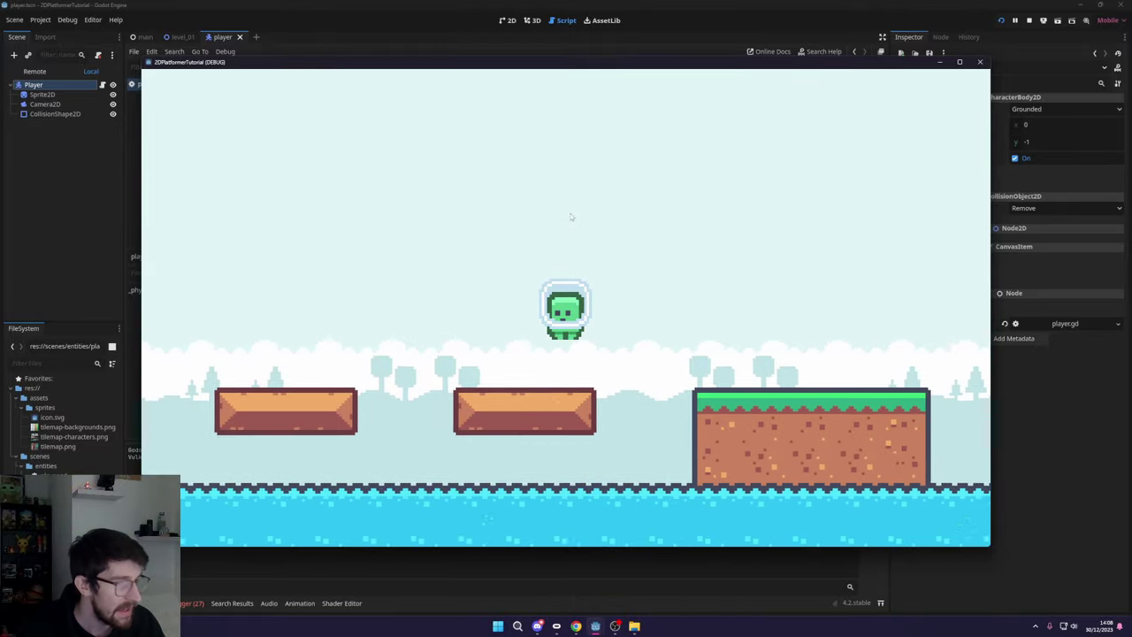
{"action": "key", "text": "Left"}
{"action": "key", "text": "space"}
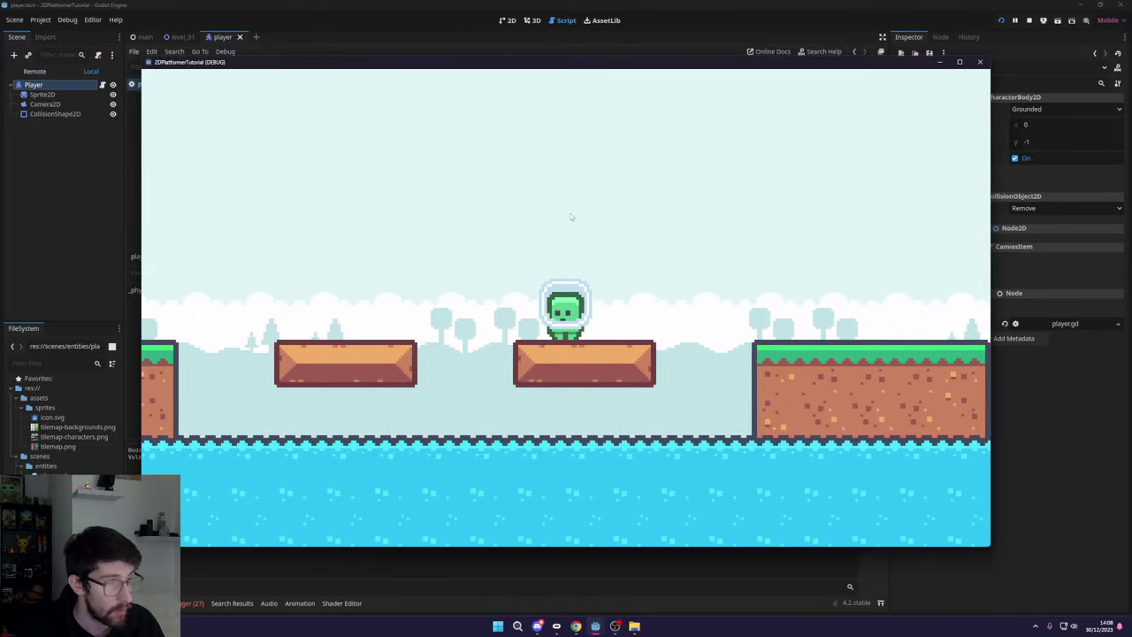
{"action": "key", "text": "space"}
{"action": "key", "text": "Left"}
{"action": "key", "text": "space"}
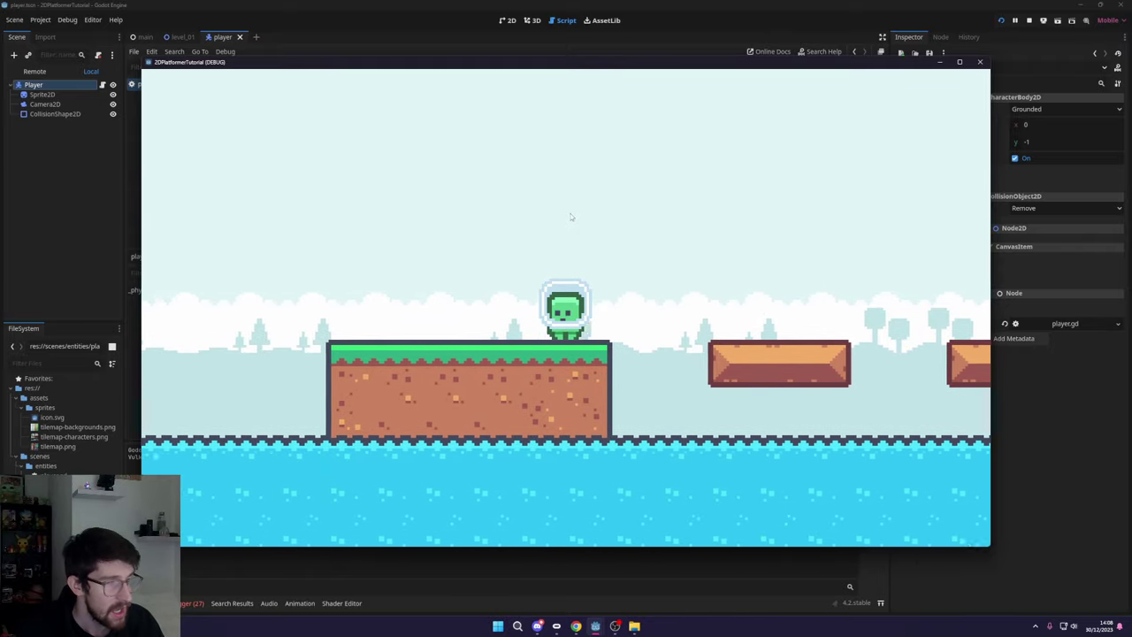
{"action": "key", "text": "space"}
{"action": "key", "text": "Right"}
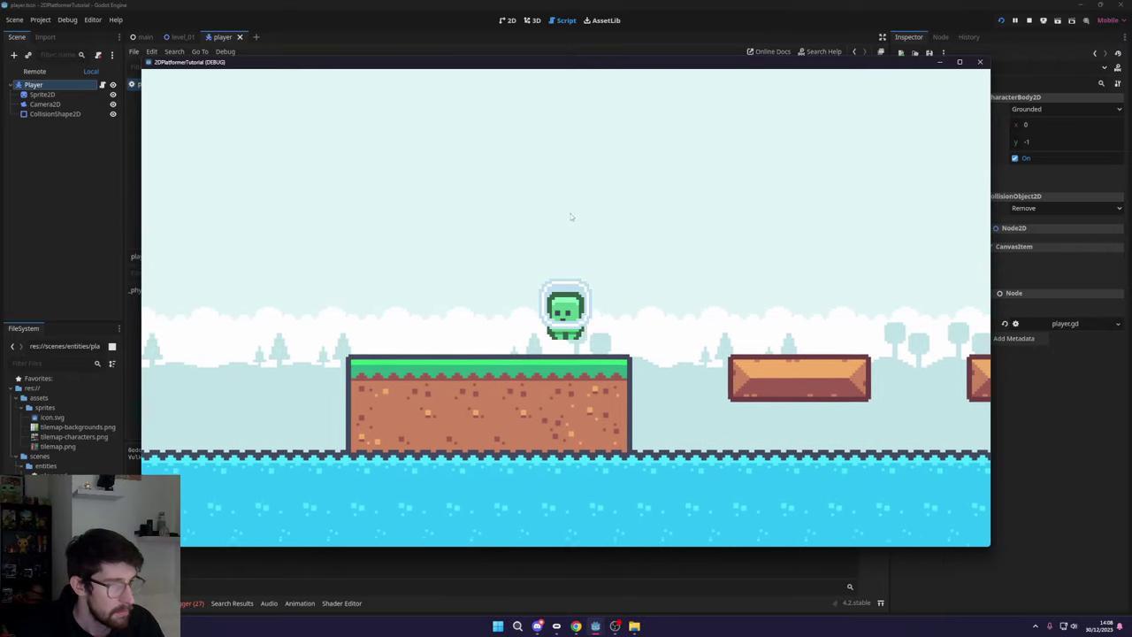
{"action": "key", "text": "Left"}
{"action": "key", "text": "space"}
{"action": "key", "text": "Right"}
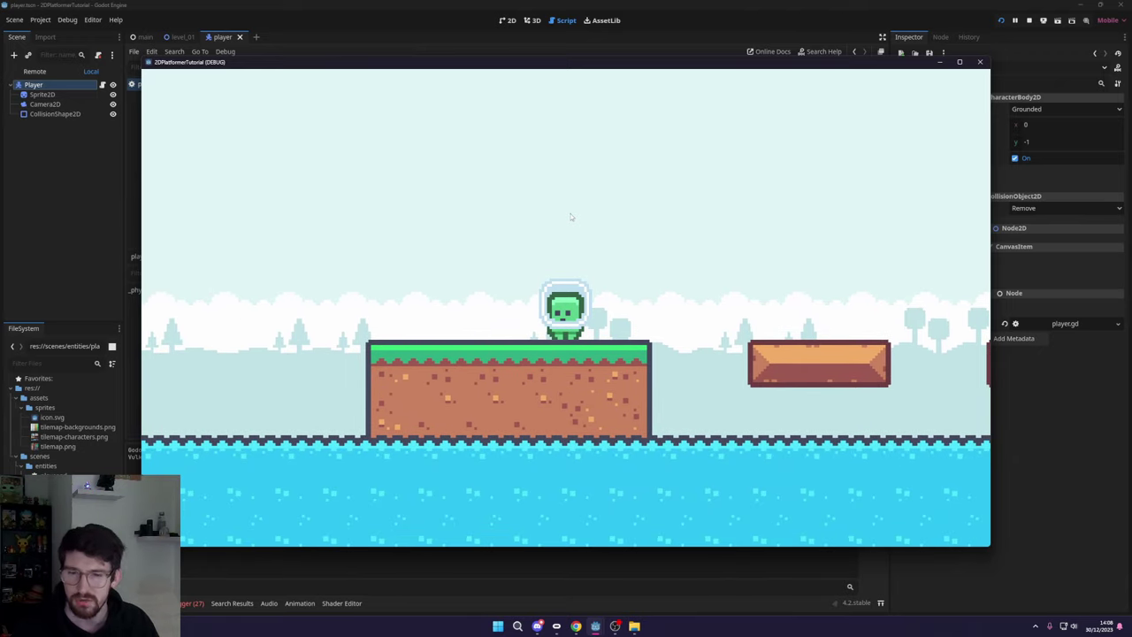
{"action": "key", "text": "F8"}
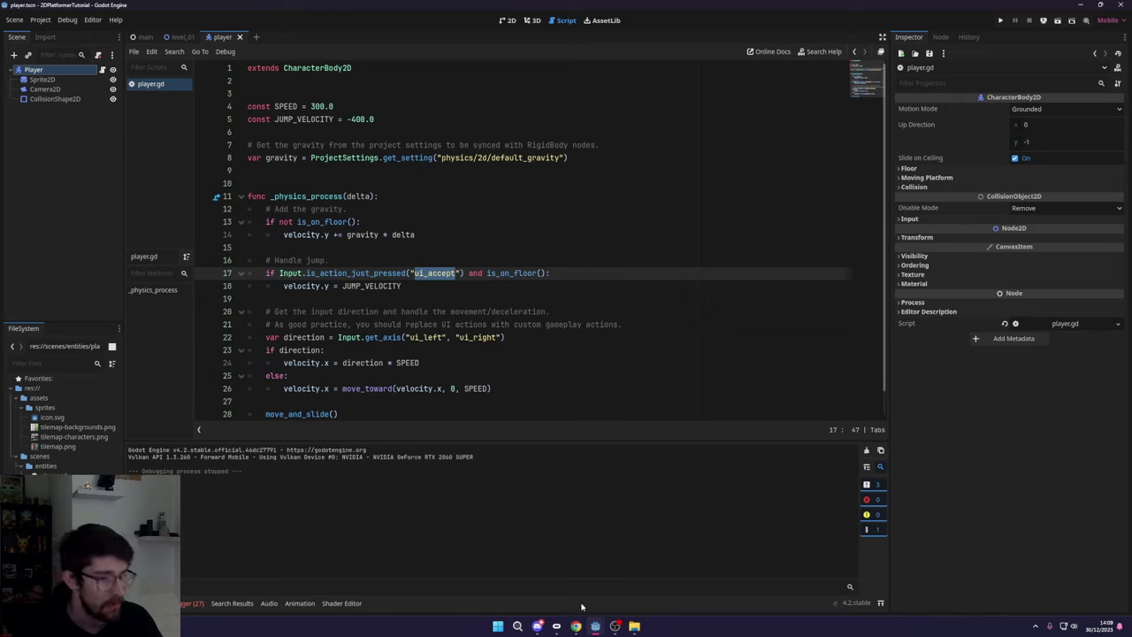
- Turn the SPEED constant in player.gd into an exported float variable named speed
{"action": "left_click", "coordinate": [542, 226]}
{"action": "left_click", "coordinate": [381, 122]}
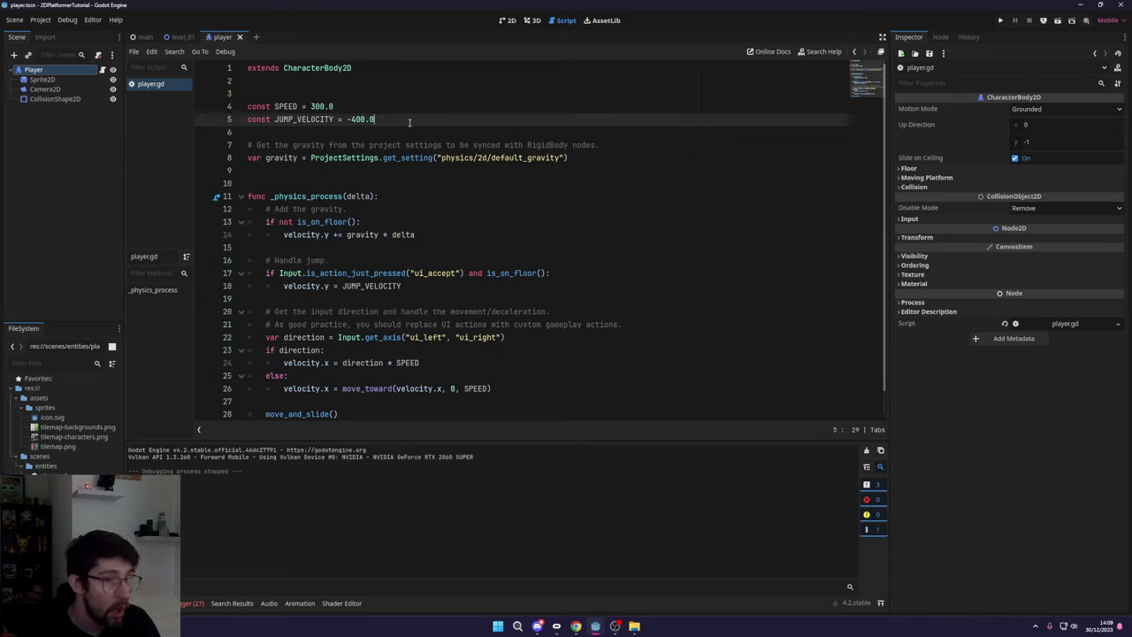
{"action": "double_click", "coordinate": [261, 107]}
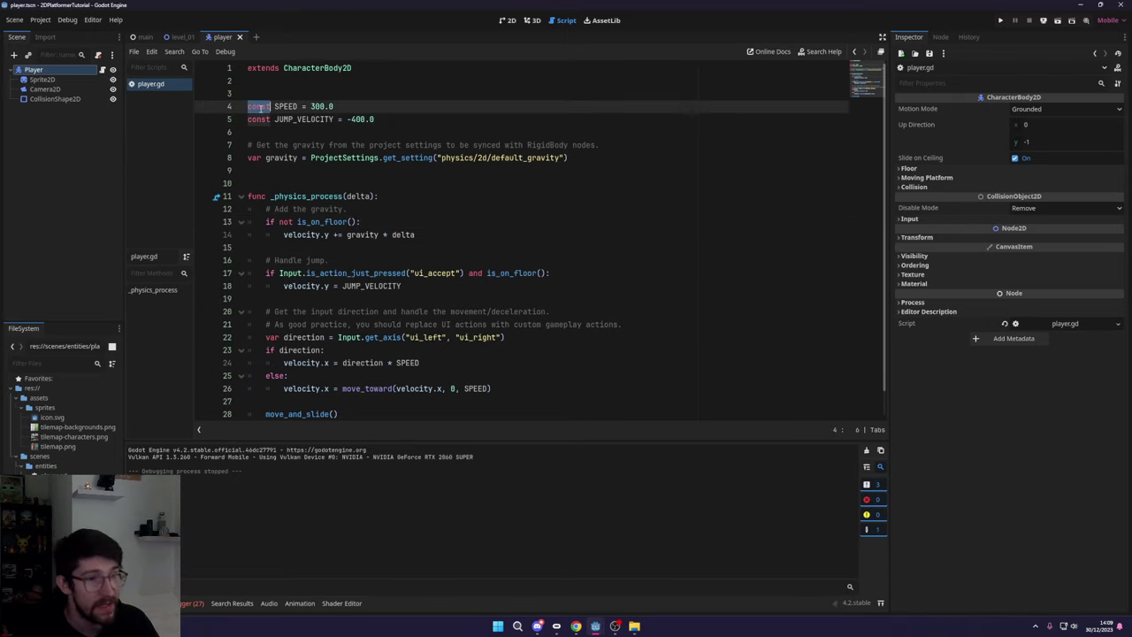
{"action": "type", "text": "@export var"}
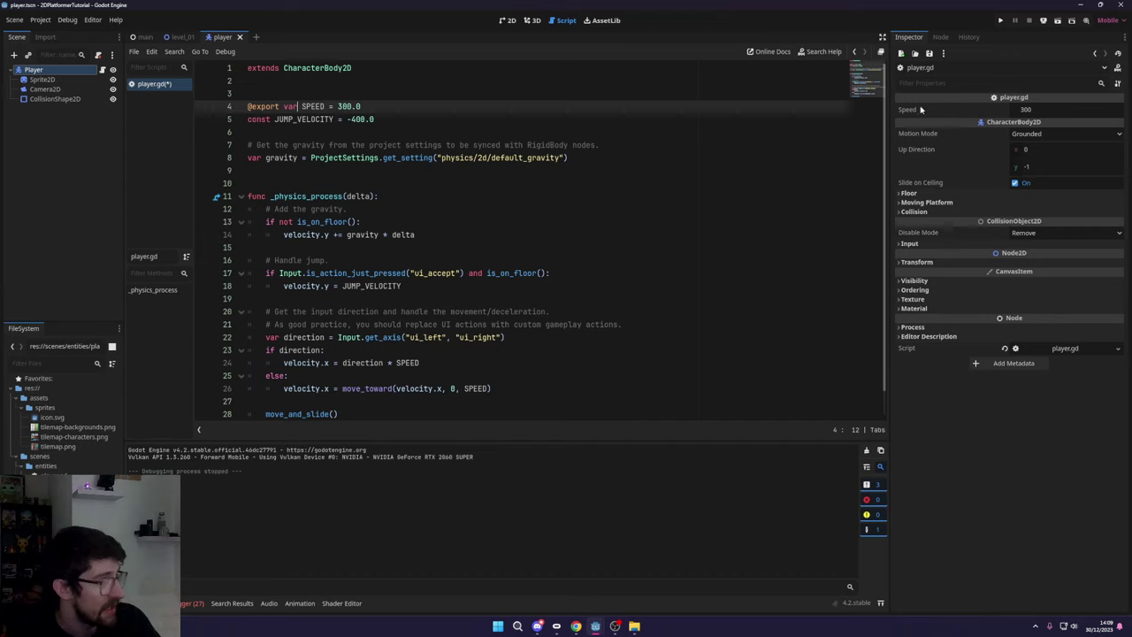
{"action": "double_click", "coordinate": [343, 106]}
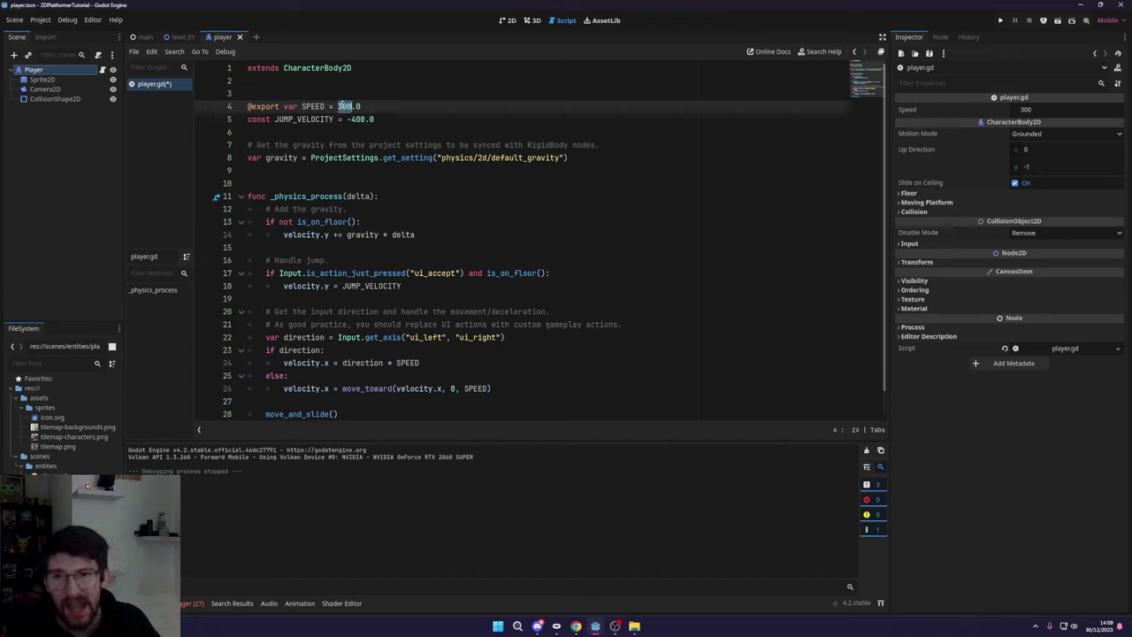
{"action": "left_click", "coordinate": [386, 102]}
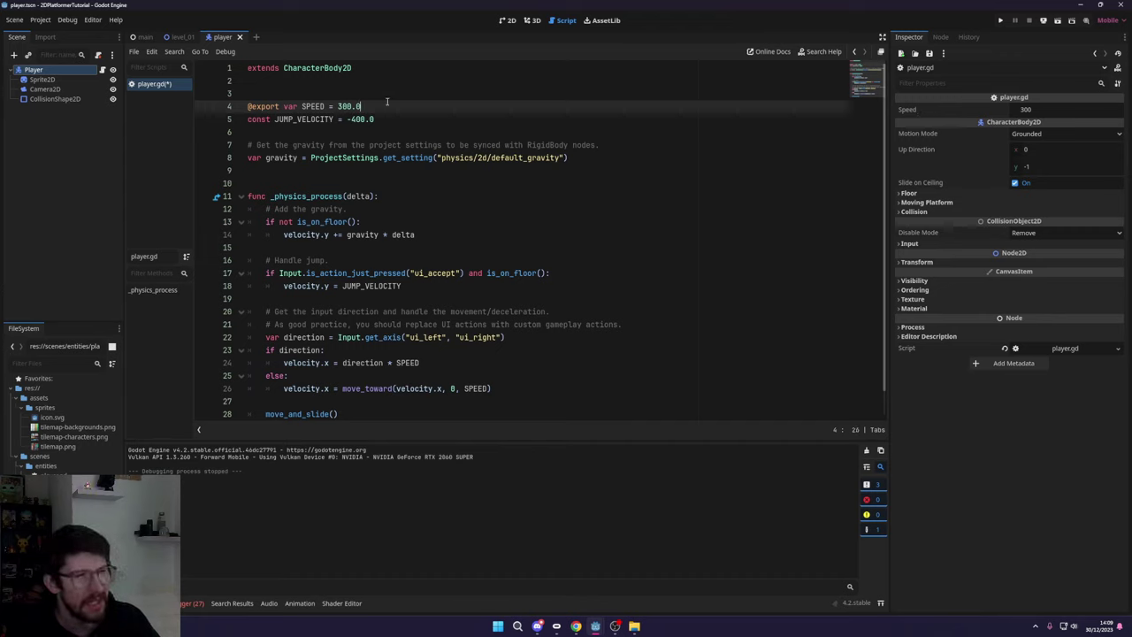
{"action": "double_click", "coordinate": [326, 106]}
{"action": "type", "text": "speed : float"}
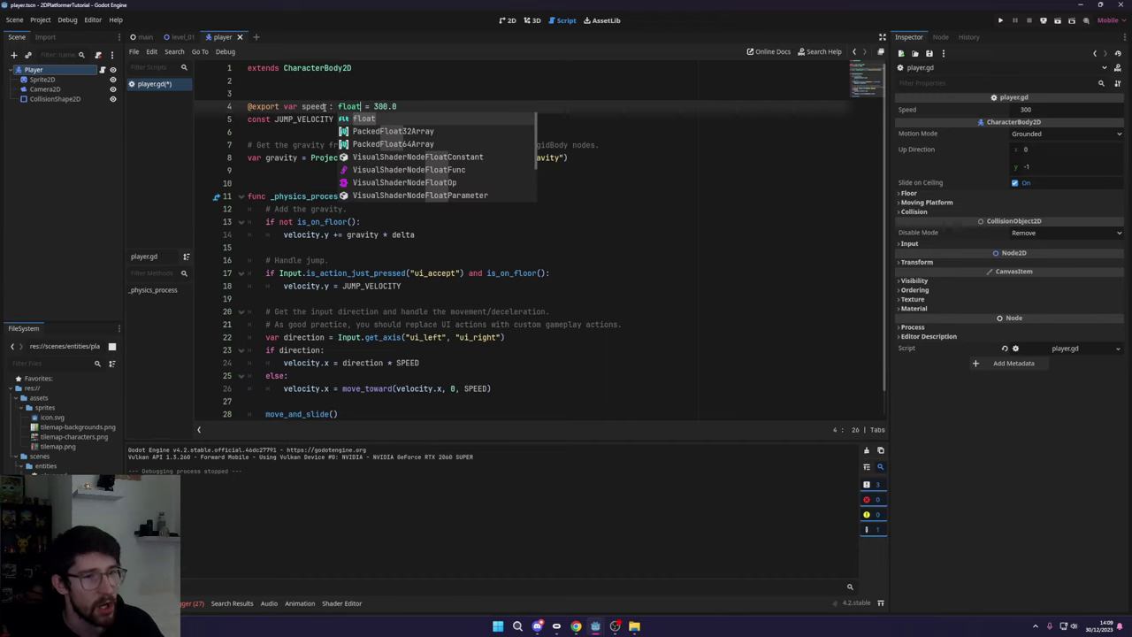
- Replace the JUMP_VELOCITY constant declaration with an exported float variable named jump_force and save the script
{"action": "double_click", "coordinate": [285, 120]}
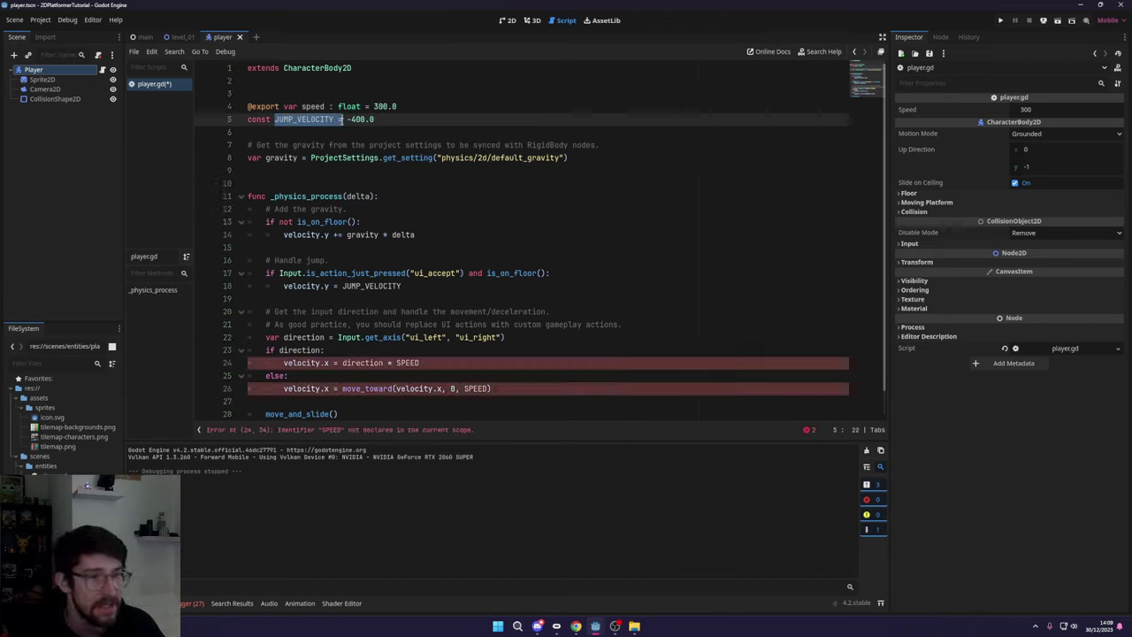
{"action": "key", "text": "Left"}
{"action": "key", "text": "shift+Home"}
{"action": "key", "text": "BackSpace"}
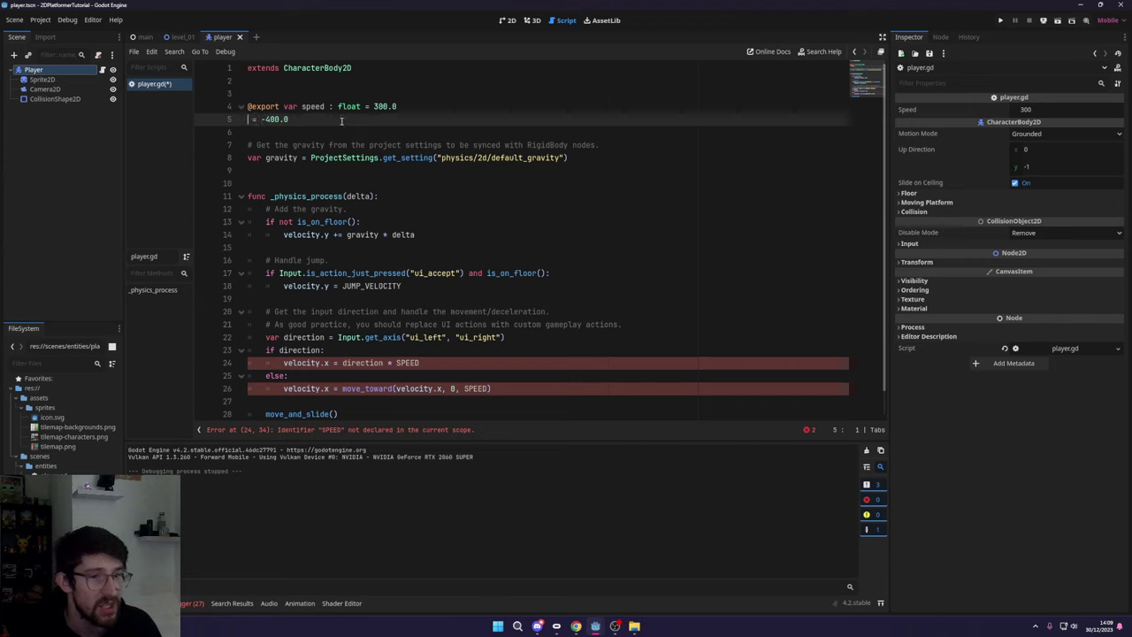
{"action": "type", "text": "@export var  "}
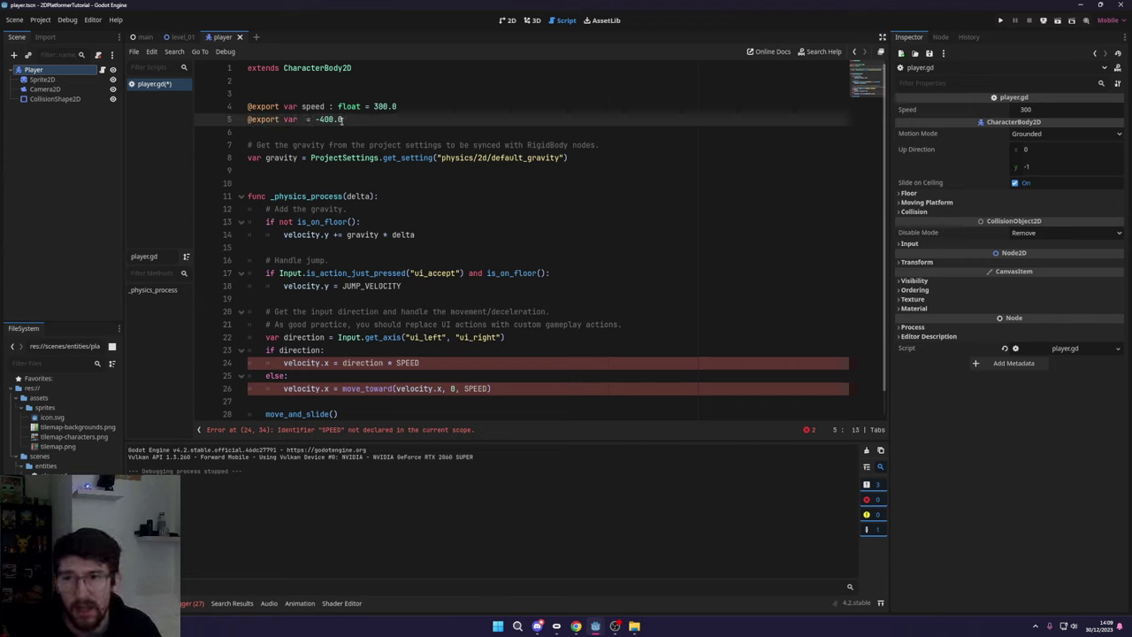
{"action": "type", "text": "jump_for"}
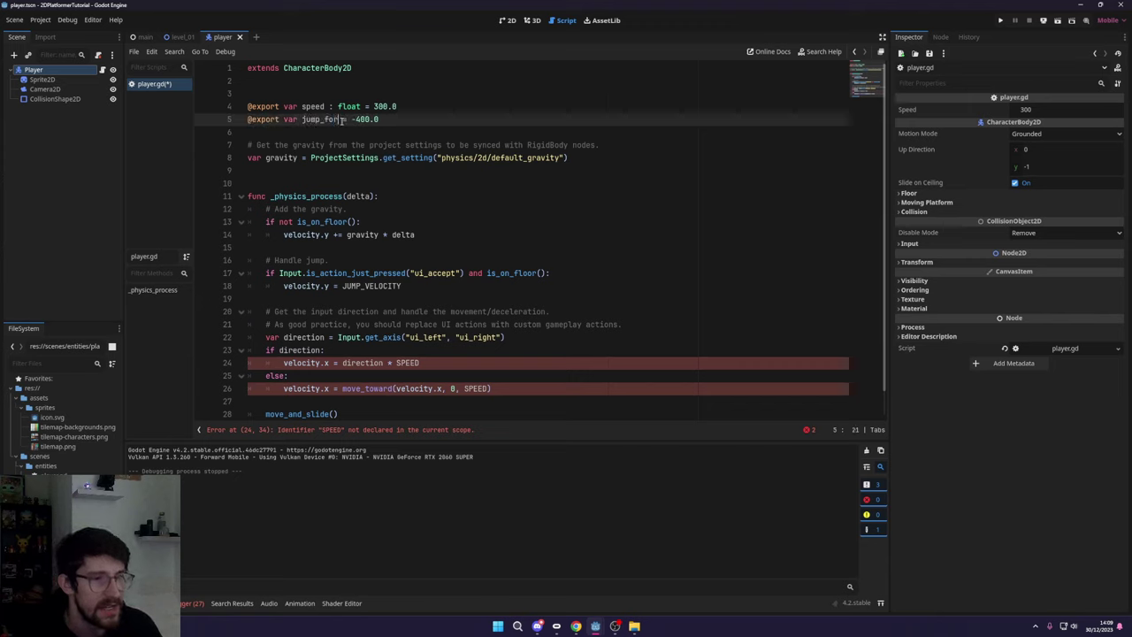
{"action": "type", "text": "ce"}
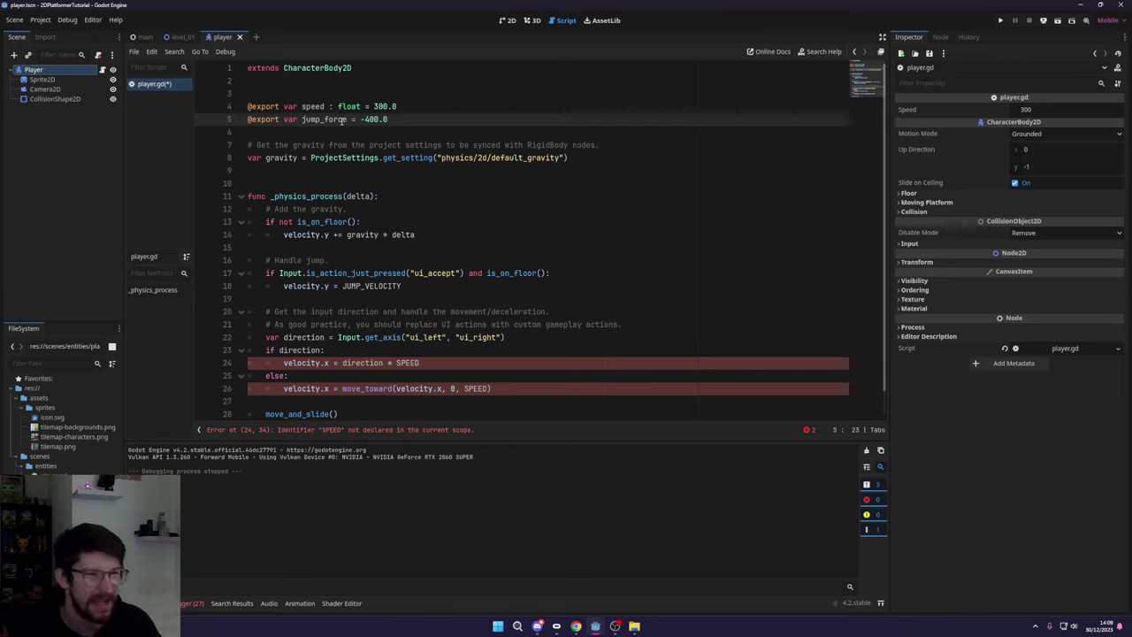
{"action": "type", "text": " : float"}
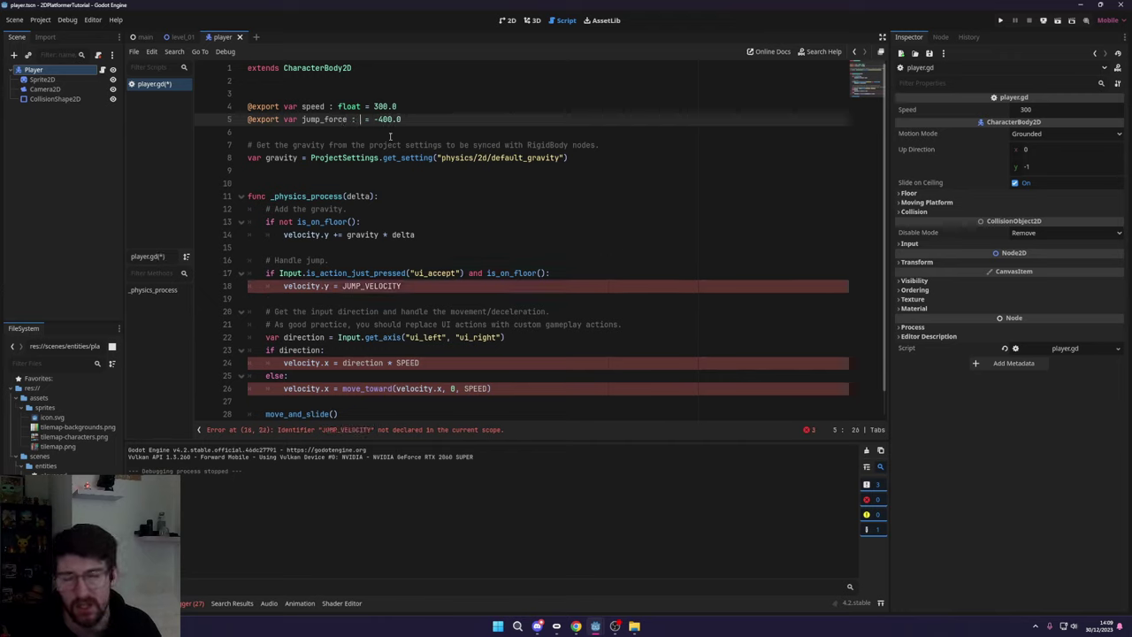
{"action": "key", "text": "ctrl+s"}
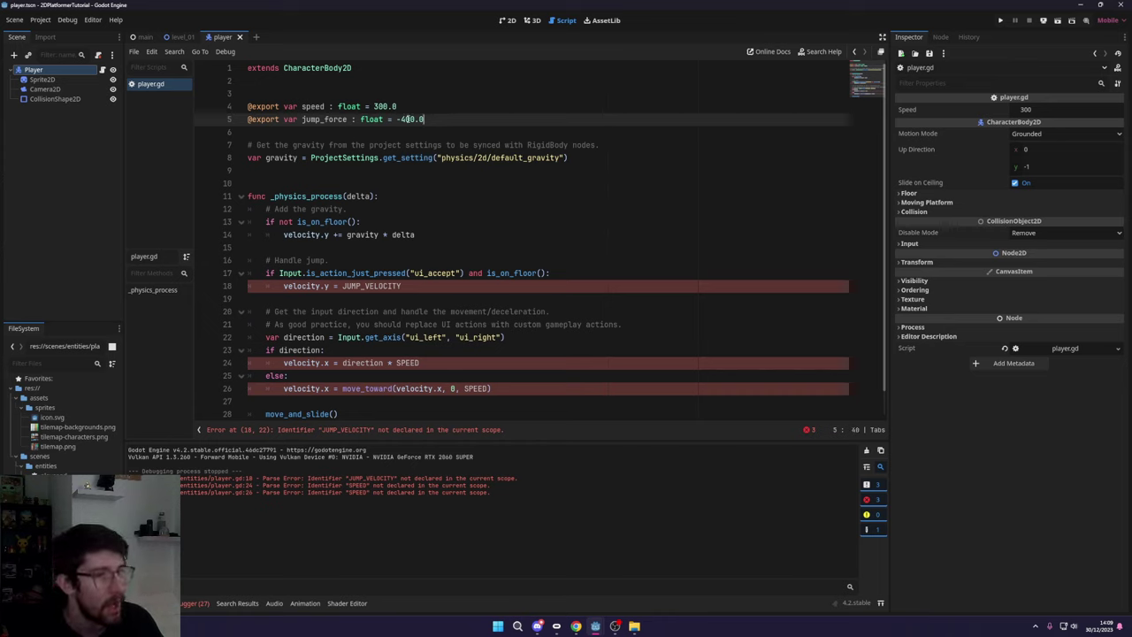
- Set the default value of jump_force to -250.0
{"action": "left_click", "coordinate": [404, 118]}
{"action": "key", "text": "BackSpace"}
{"action": "key", "text": "BackSpace"}
{"action": "type", "text": "25"}
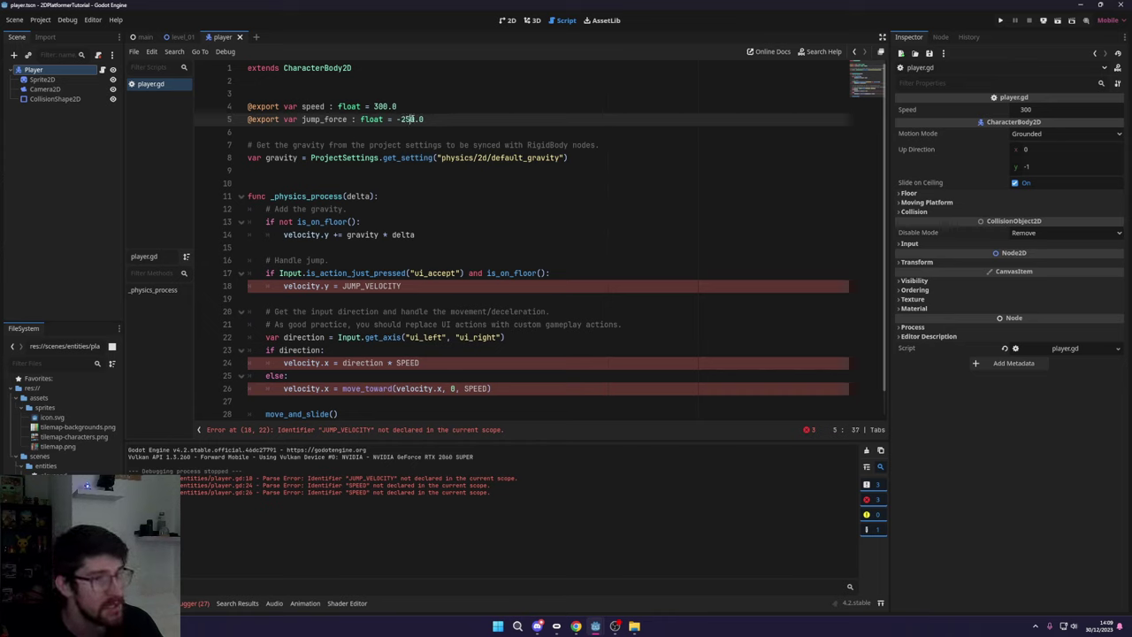
- Declare an exported float variable named jump_time with a default of 0.25 below jump_force in player.gd
{"action": "left_click", "coordinate": [427, 119]}
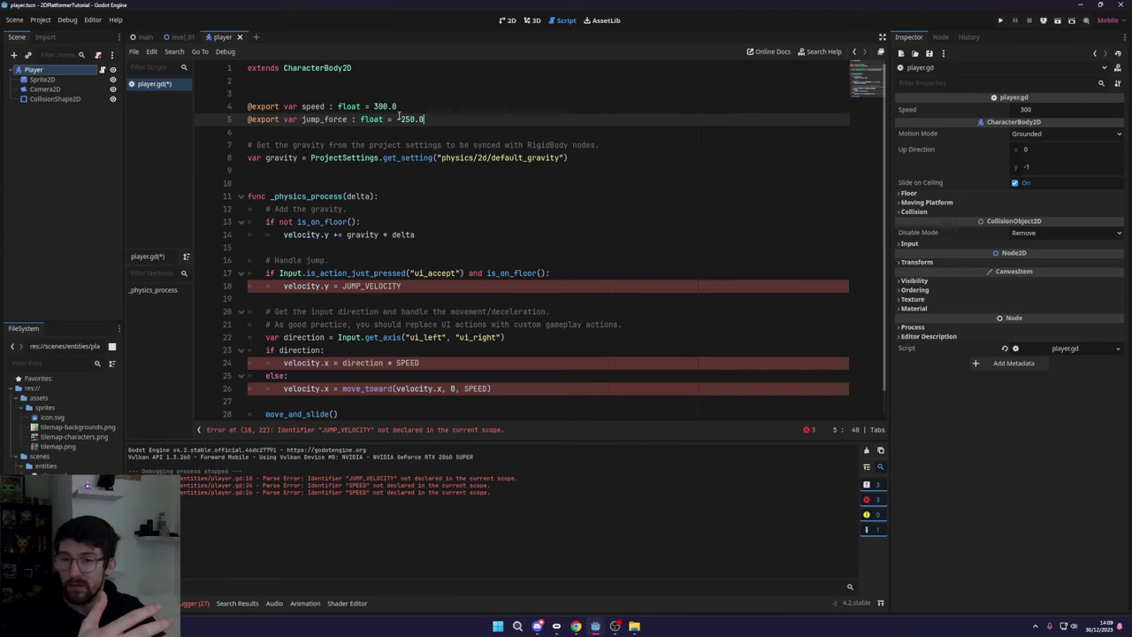
{"action": "key", "text": "Return"}
{"action": "type", "text": "@export va"}
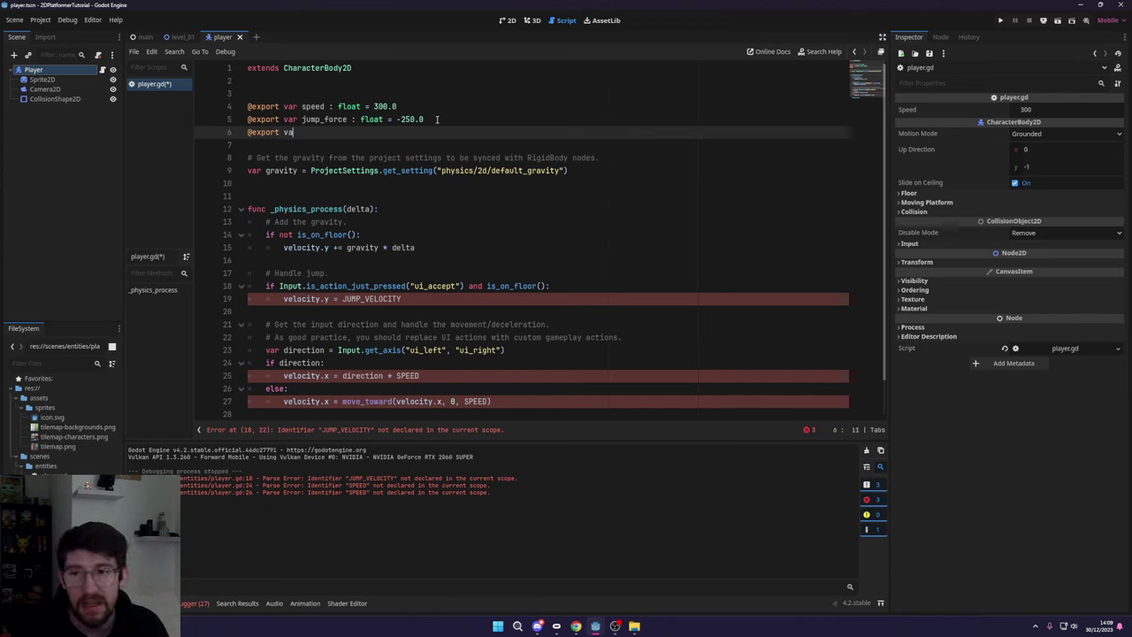
{"action": "type", "text": "r ju"}
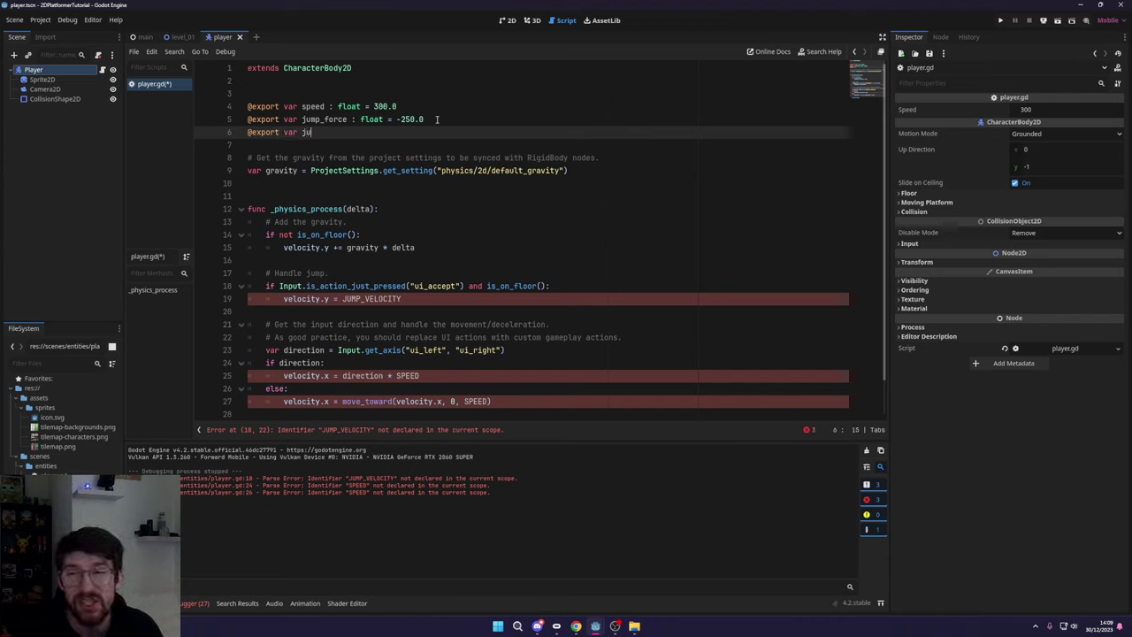
{"action": "type", "text": "mp_time"}
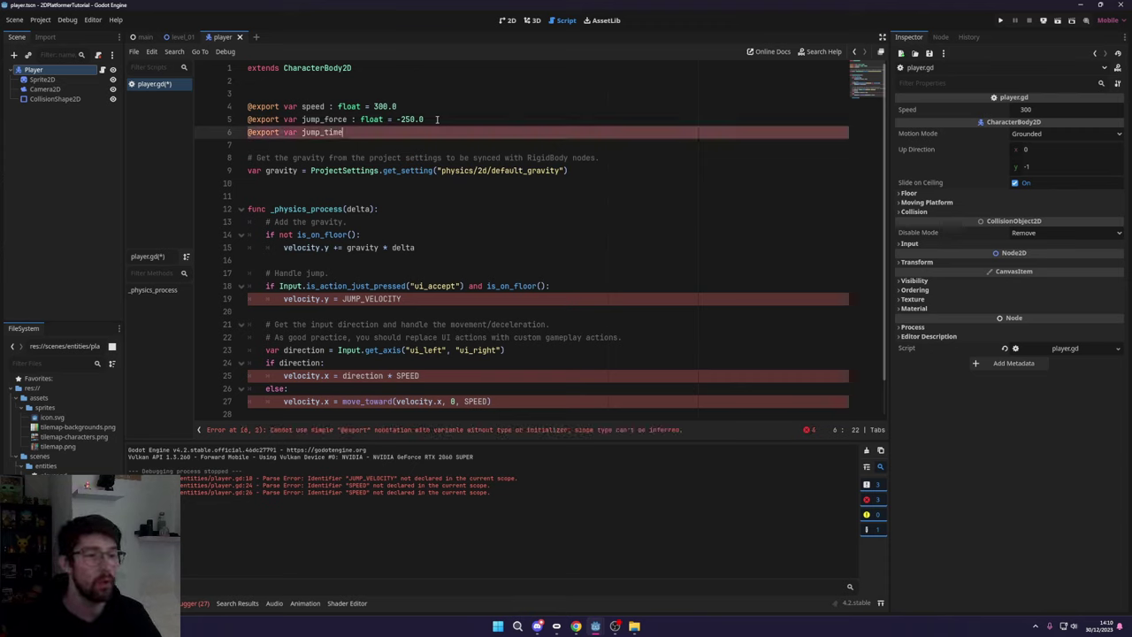
{"action": "type", "text": " : float "}
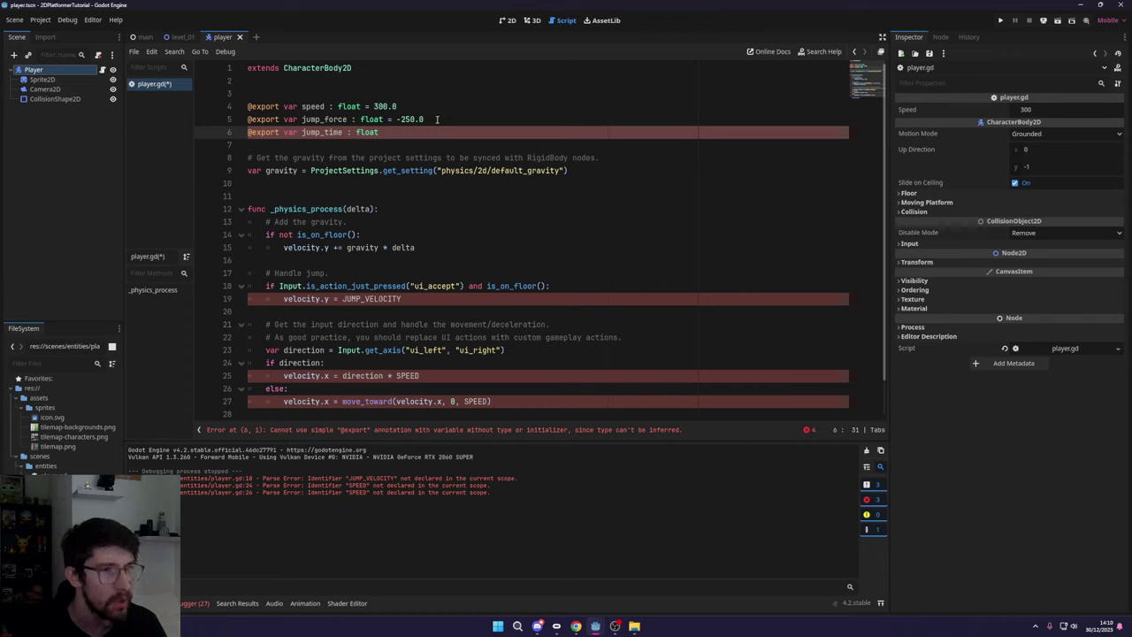
{"action": "type", "text": "= 0.25"}
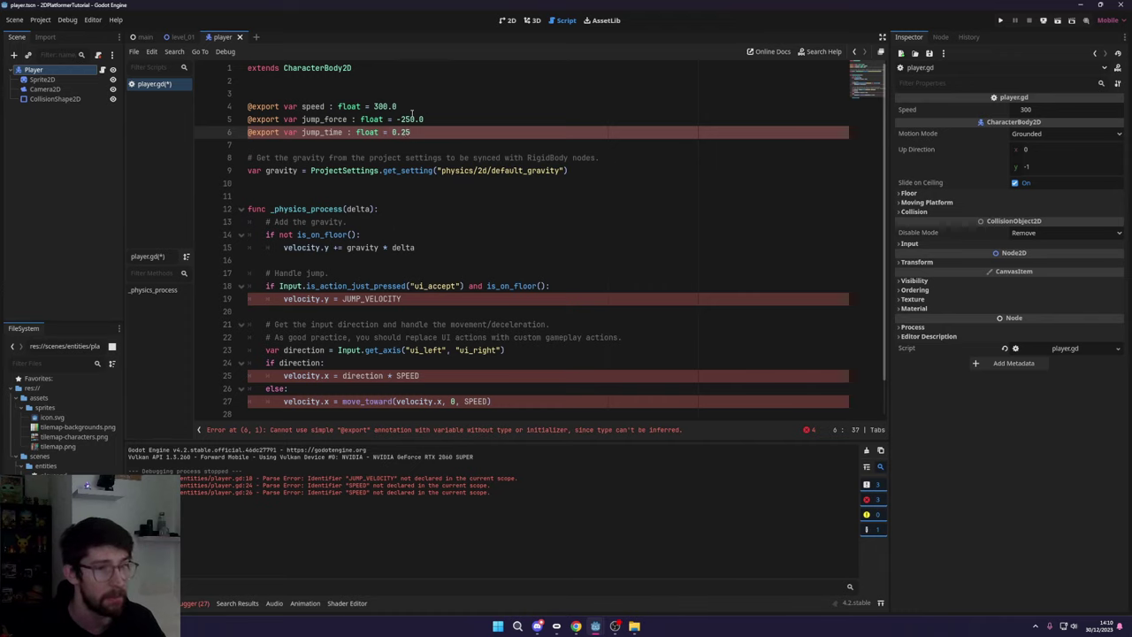
{"action": "double_click", "coordinate": [367, 132]}
{"action": "left_click", "coordinate": [396, 132]}
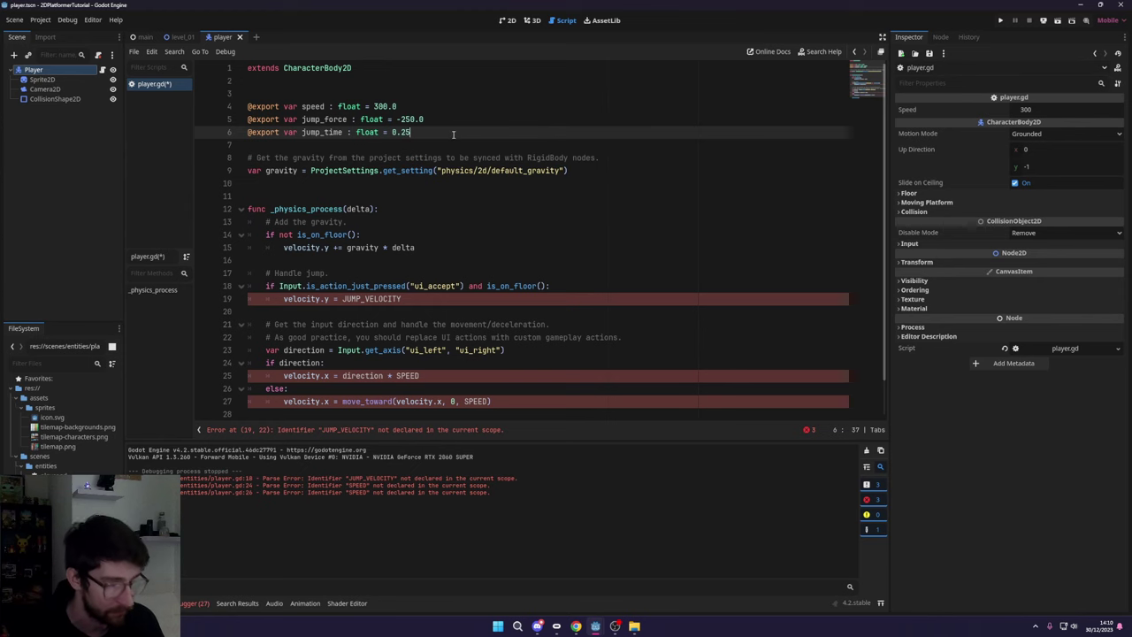
- Declare an exported float variable named coyote_time with a default of 0.075 below jump_time
{"action": "key", "text": "Return"}
{"action": "type", "text": "@export va"}
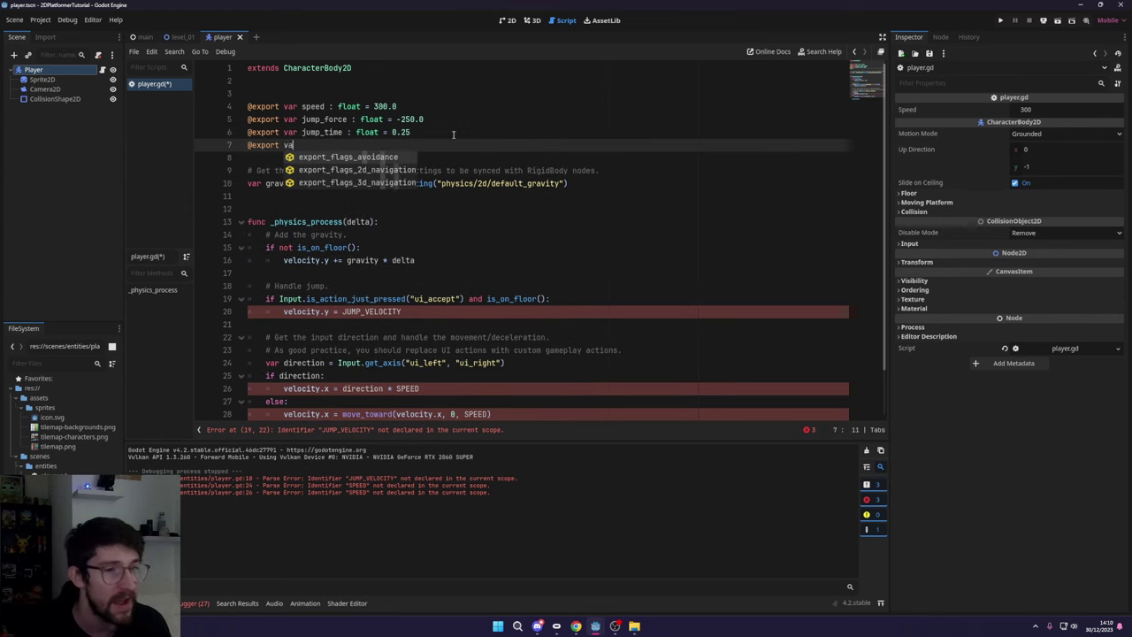
{"action": "type", "text": "r"}
{"action": "type", "text": "yote_time"}
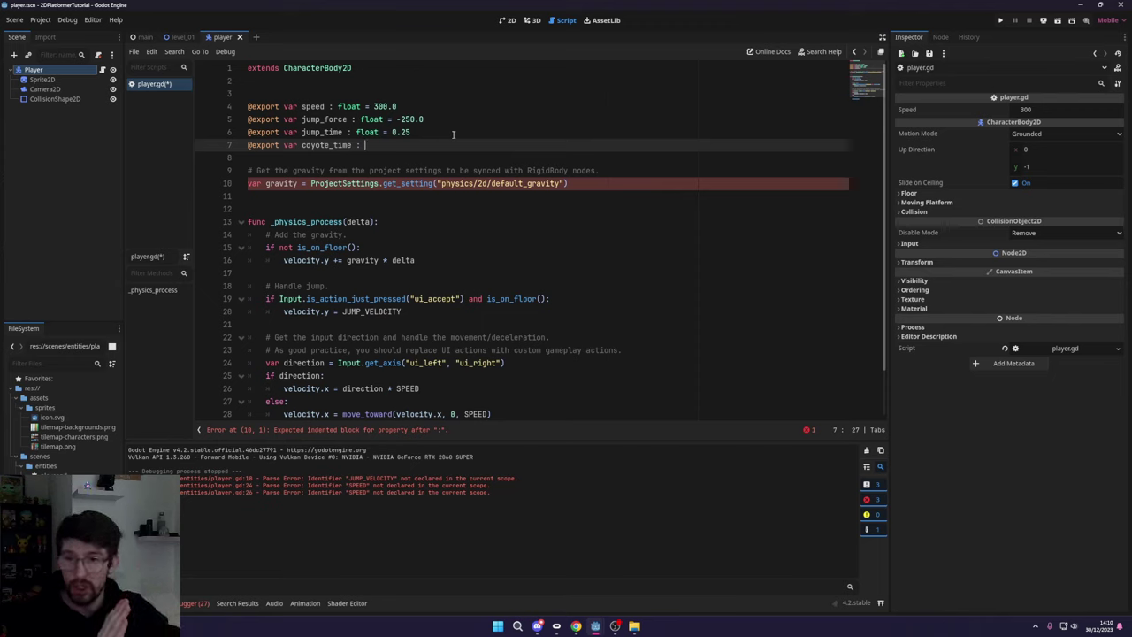
{"action": "type", "text": ": fl"}
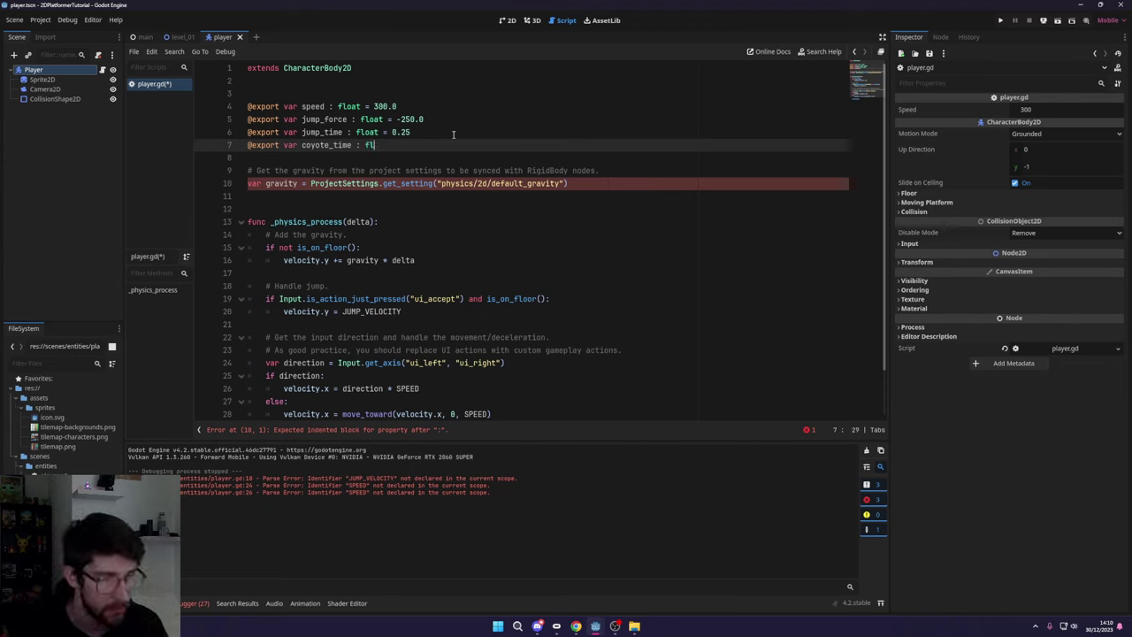
{"action": "type", "text": "oat = 0.0"}
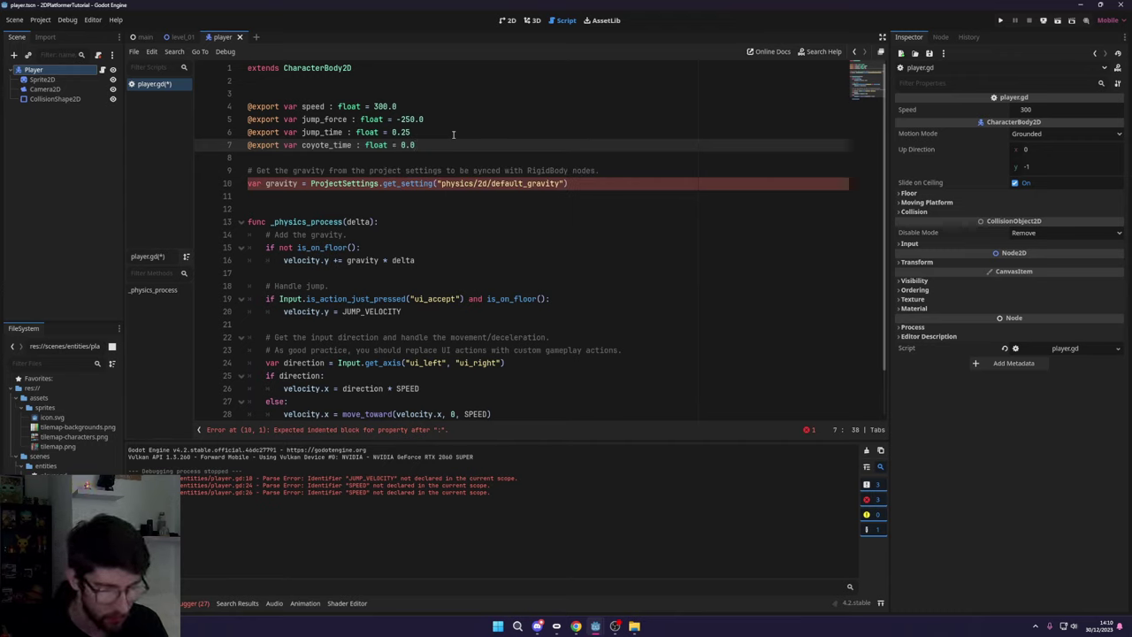
{"action": "type", "text": "75"}
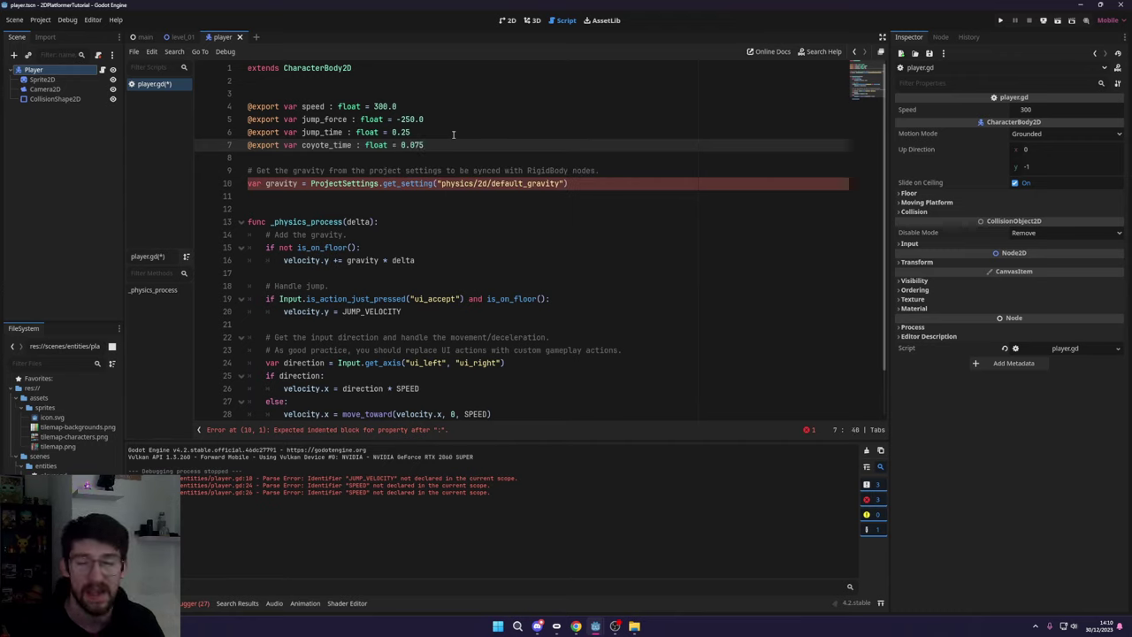
{"action": "key", "text": "BackSpace"}
{"action": "key", "text": "BackSpace"}
{"action": "type", "text": "5"}
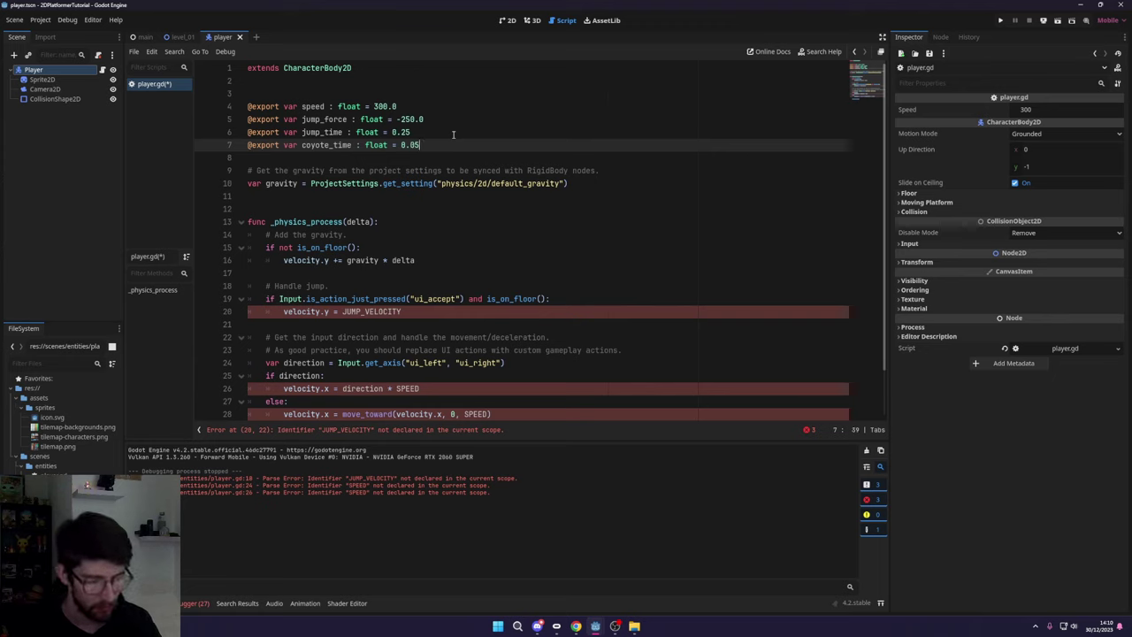
{"action": "key", "text": "BackSpace"}
{"action": "type", "text": "75"}
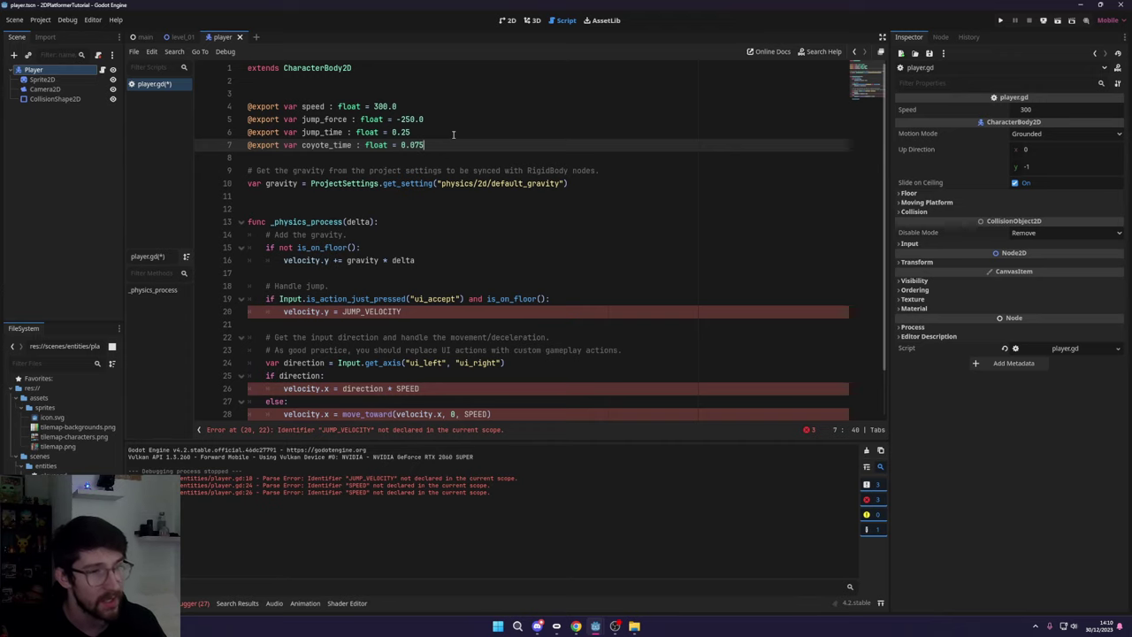
- Declare an exported float variable named gravity_multiplier with a default of 3.0 below coyote_time
{"action": "key", "text": "Return"}
{"action": "type", "text": "@"}
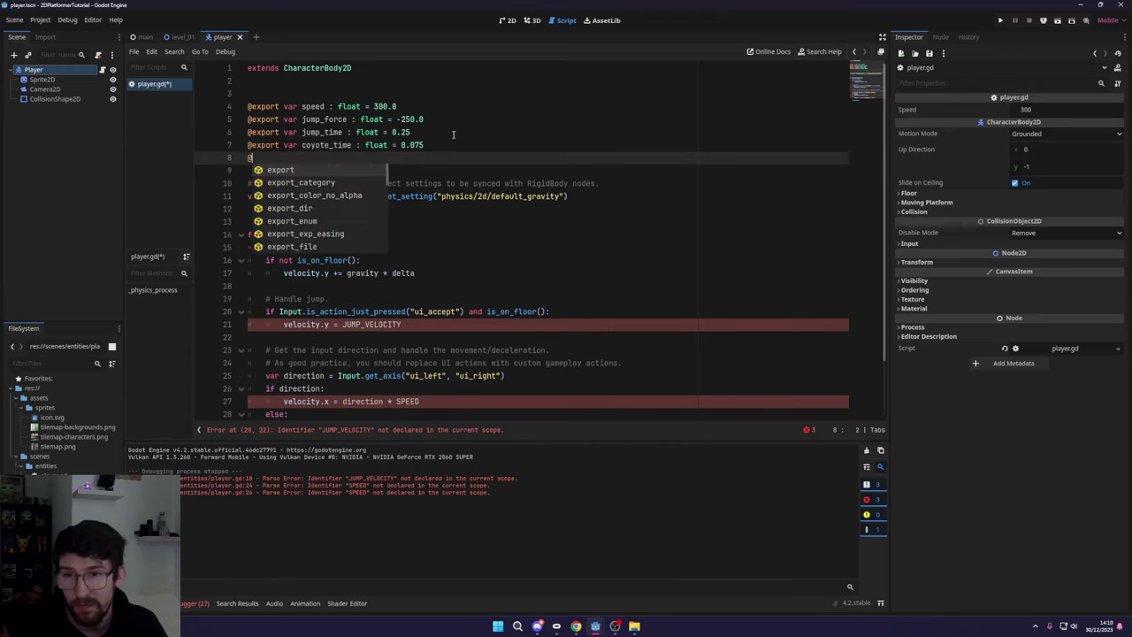
{"action": "type", "text": "export var "}
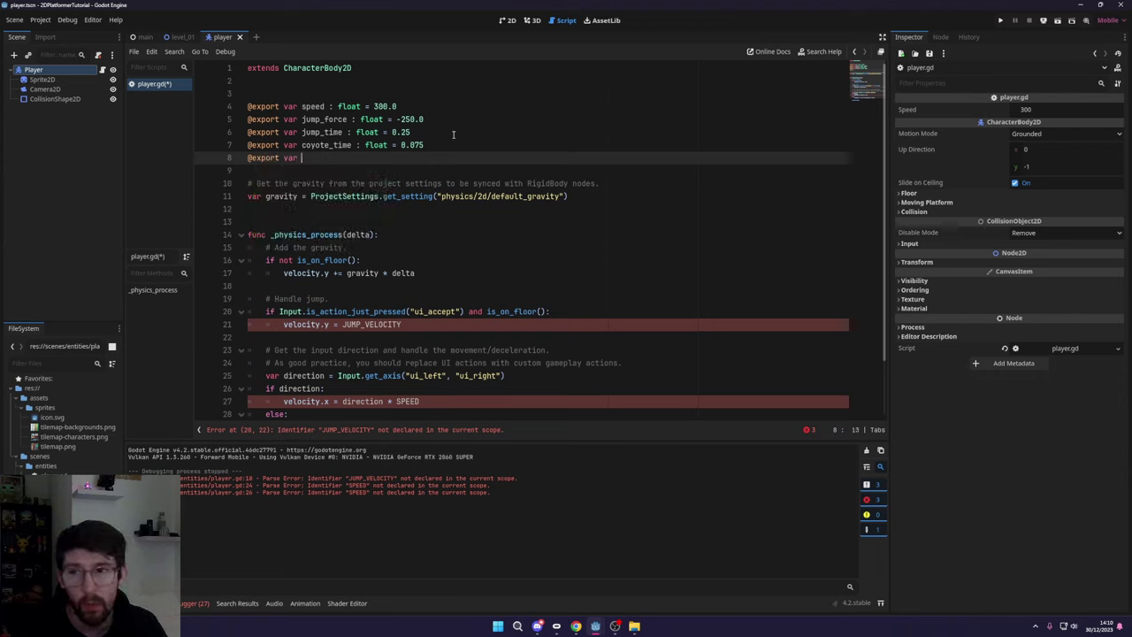
{"action": "type", "text": "gravity_mul"}
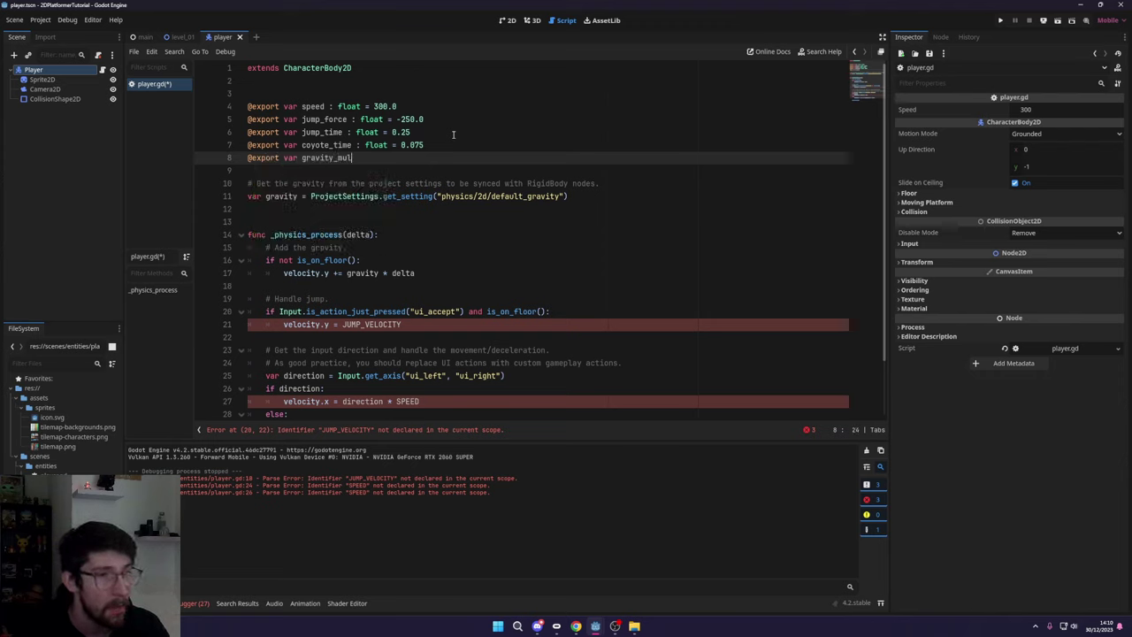
{"action": "type", "text": "tiplier : float = 3.0"}
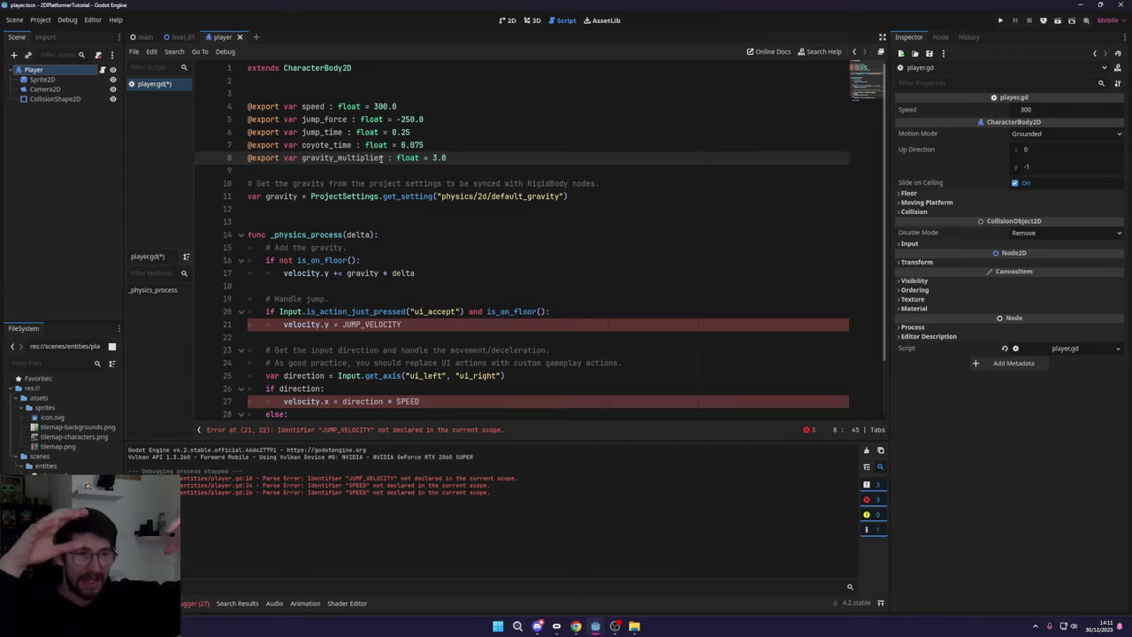
- Look up the 2D default gravity in the project settings by filtering for "grav", and compare it with the script's gravity variable
{"action": "left_click", "coordinate": [324, 206]}
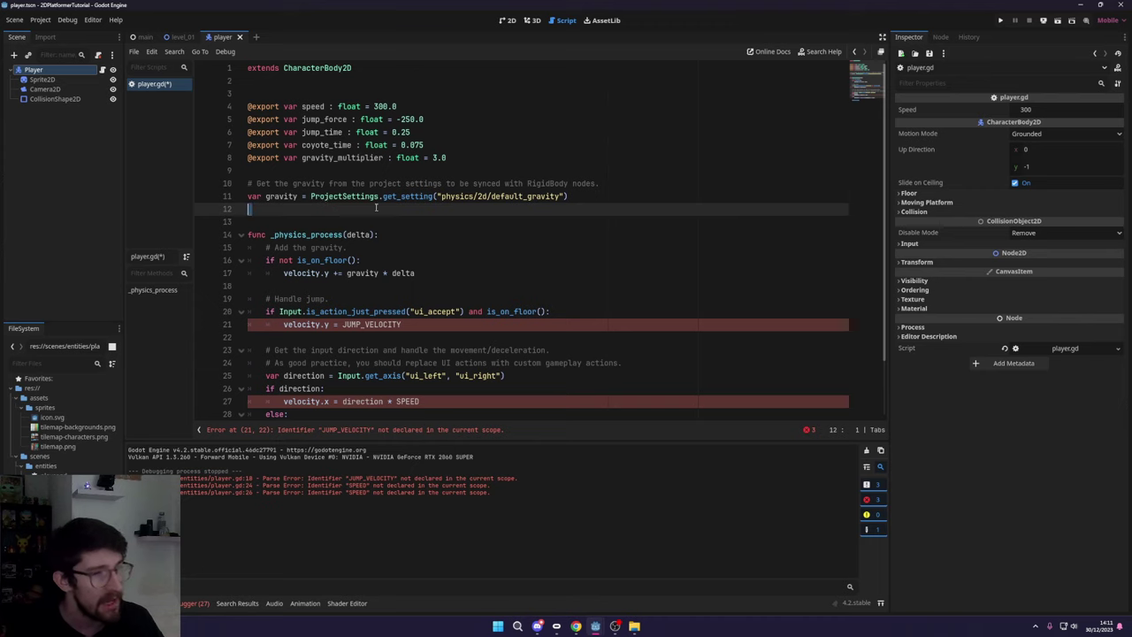
{"action": "left_click_drag", "start_coordinate": [569, 196], "coordinate": [251, 197]}
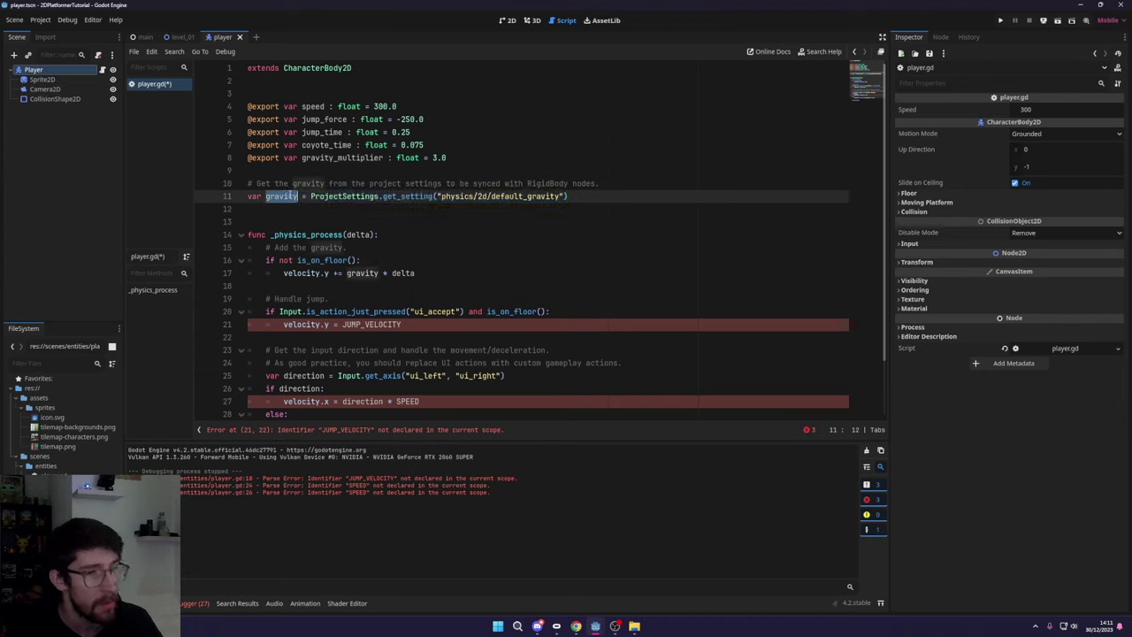
{"action": "double_click", "coordinate": [345, 196]}
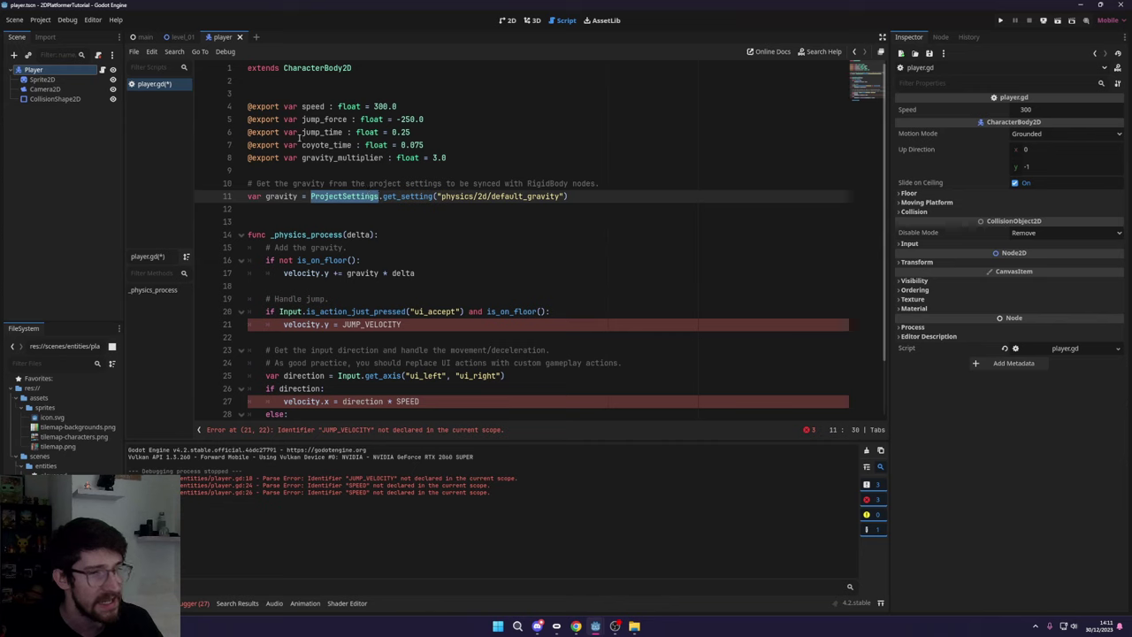
{"action": "left_click", "coordinate": [41, 20]}
{"action": "left_click", "coordinate": [60, 34]}
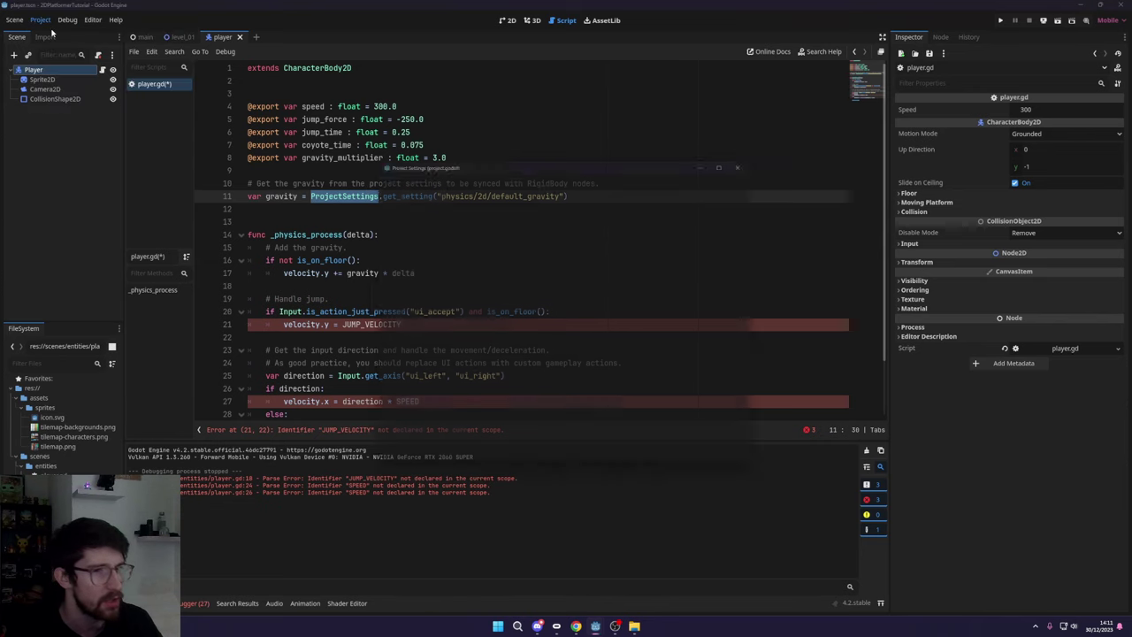
{"action": "type", "text": "grav"}
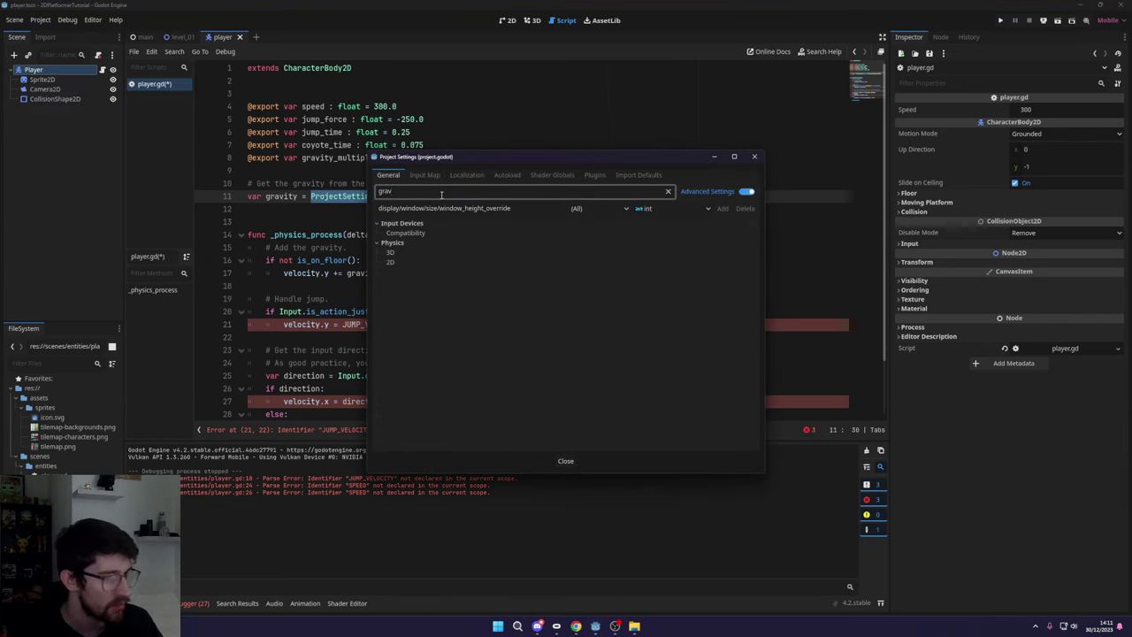
{"action": "left_click", "coordinate": [745, 192]}
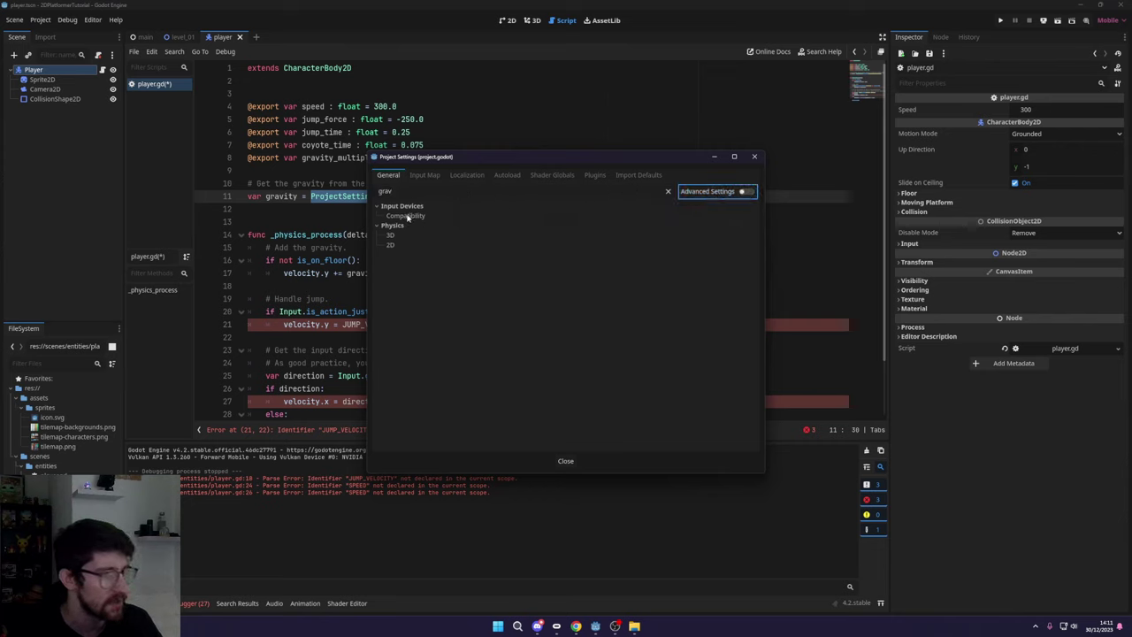
{"action": "left_click", "coordinate": [390, 244]}
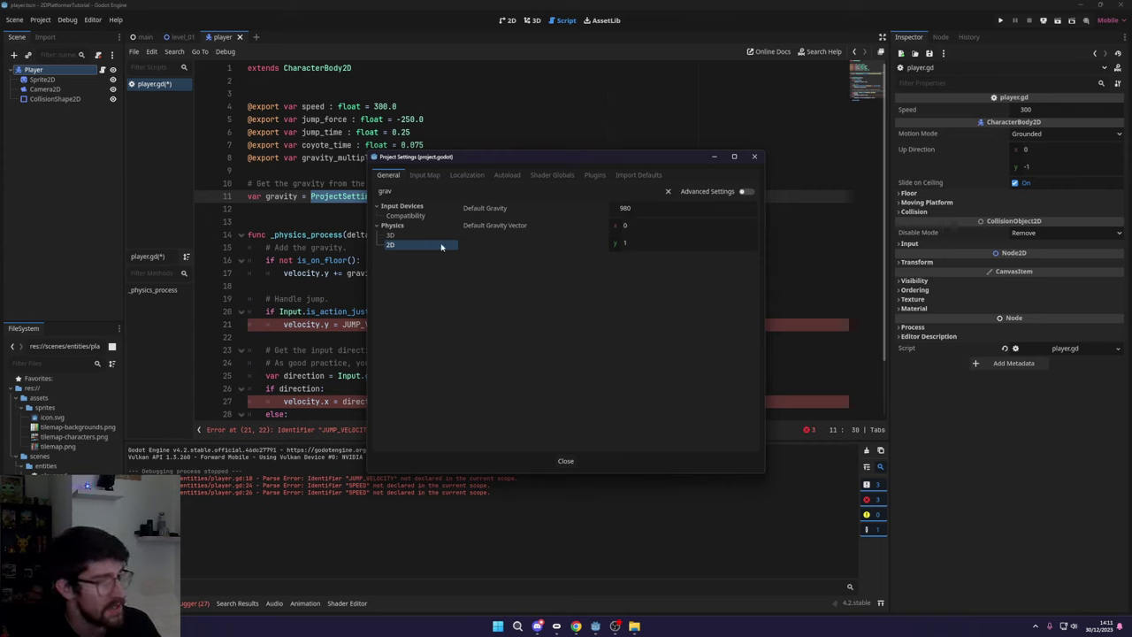
{"action": "left_click", "coordinate": [565, 460]}
{"action": "left_click", "coordinate": [520, 196]}
{"action": "double_click", "coordinate": [520, 196]}
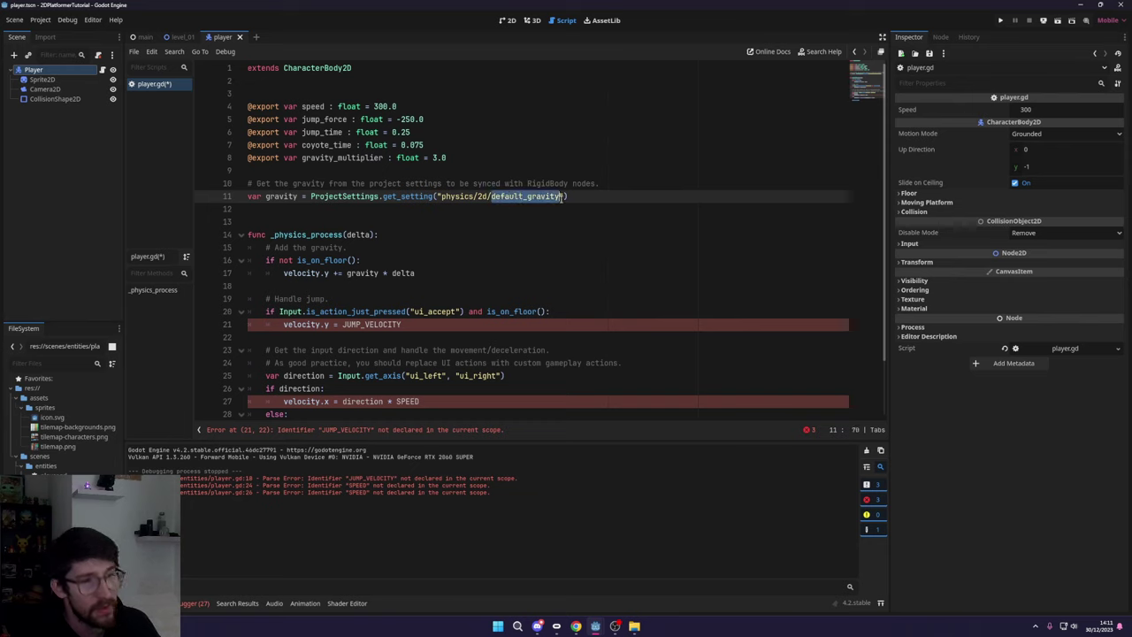
{"action": "left_click", "coordinate": [522, 196]}
{"action": "left_click_drag", "start_coordinate": [302, 157], "coordinate": [378, 157]}
{"action": "left_click", "coordinate": [380, 157]}
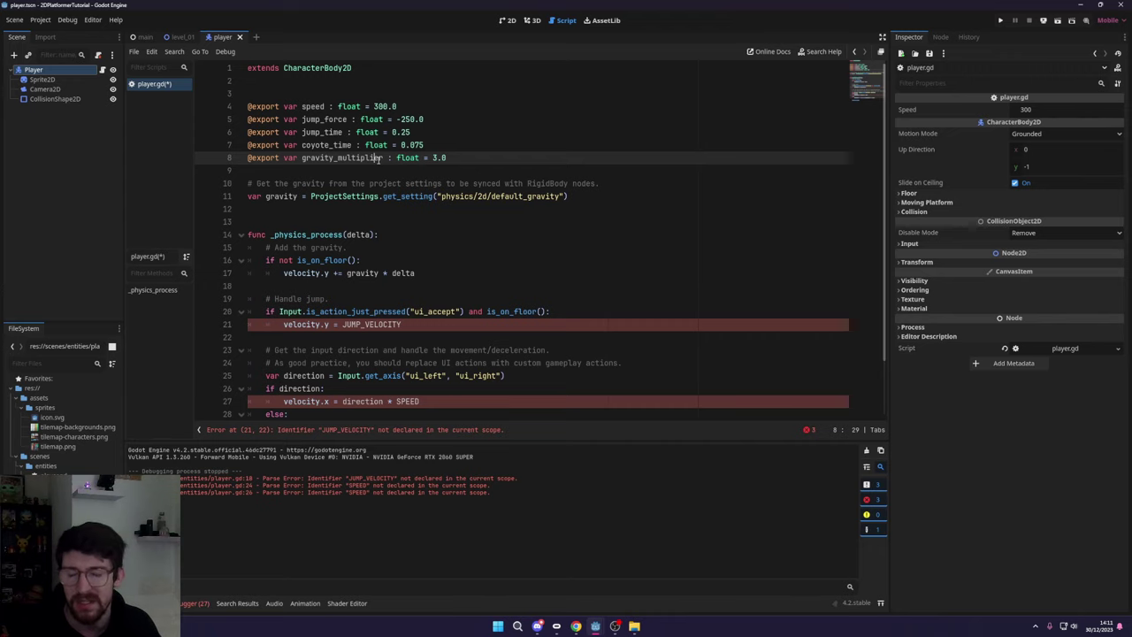
- Collapse the output log and replace JUMP_VELOCITY with jump_force in the jump handling code
{"action": "left_click", "coordinate": [389, 208]}
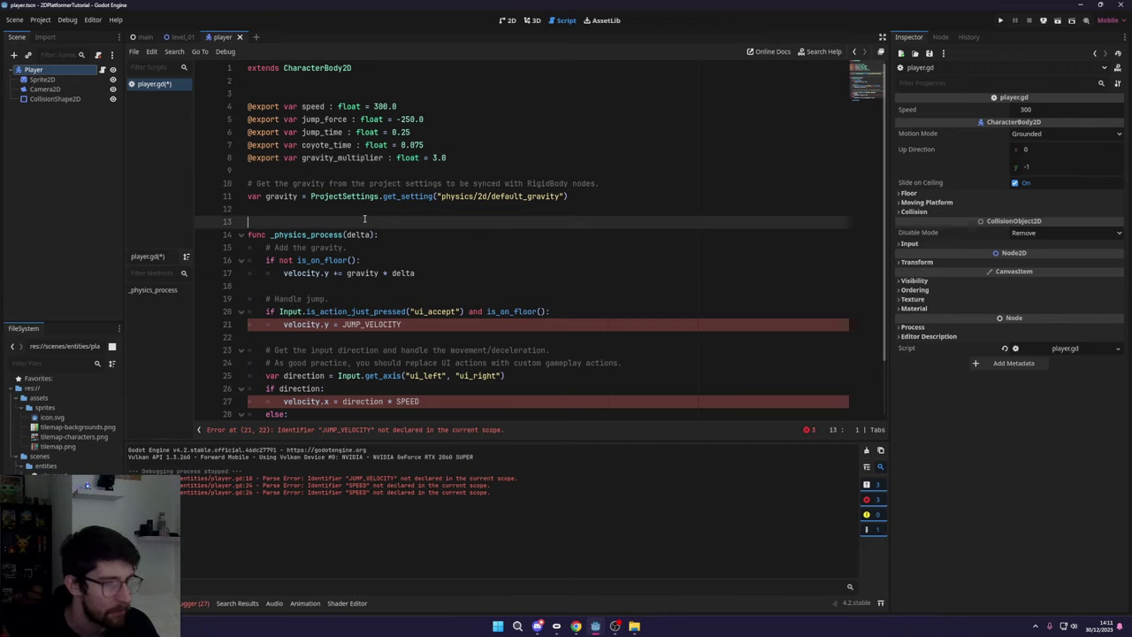
{"action": "key", "text": "ctrl+j"}
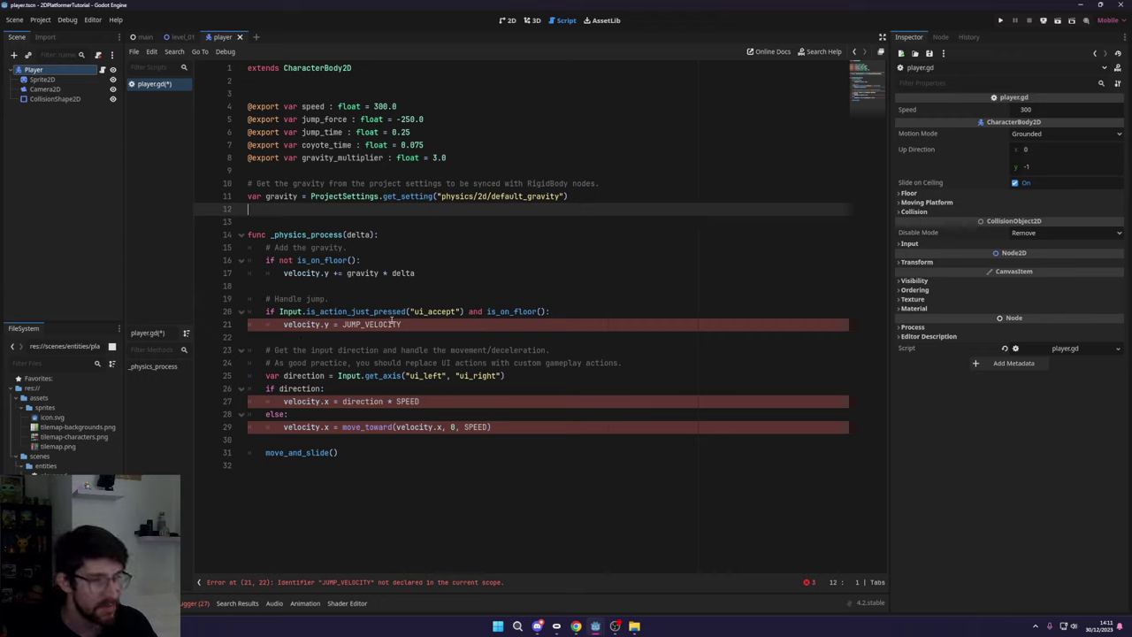
{"action": "double_click", "coordinate": [391, 323]}
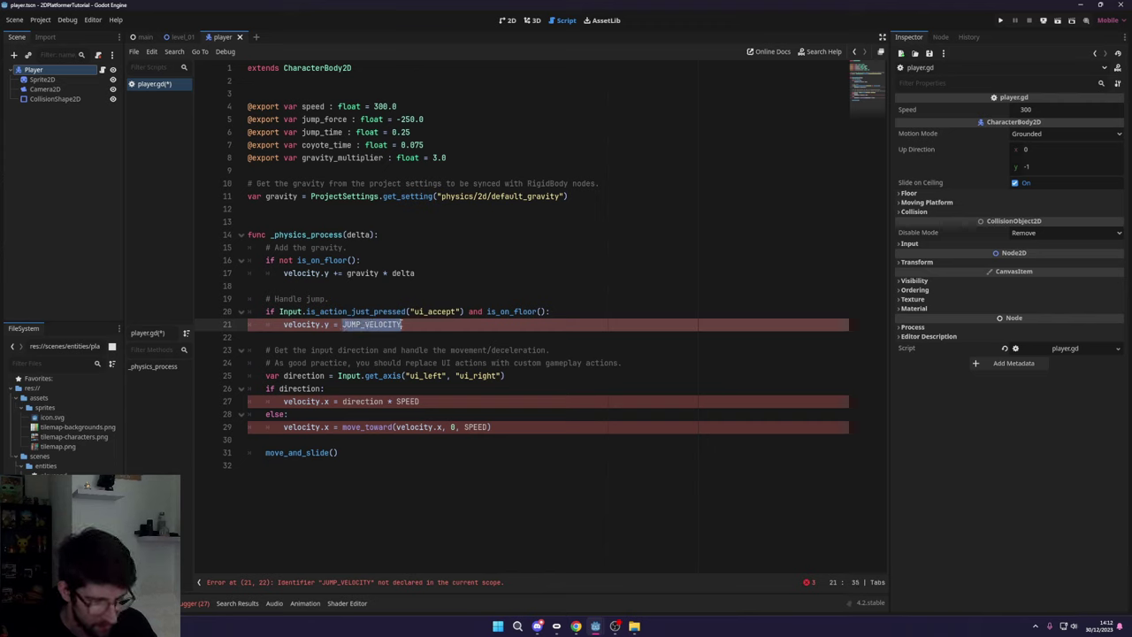
{"action": "type", "text": "jump_"}
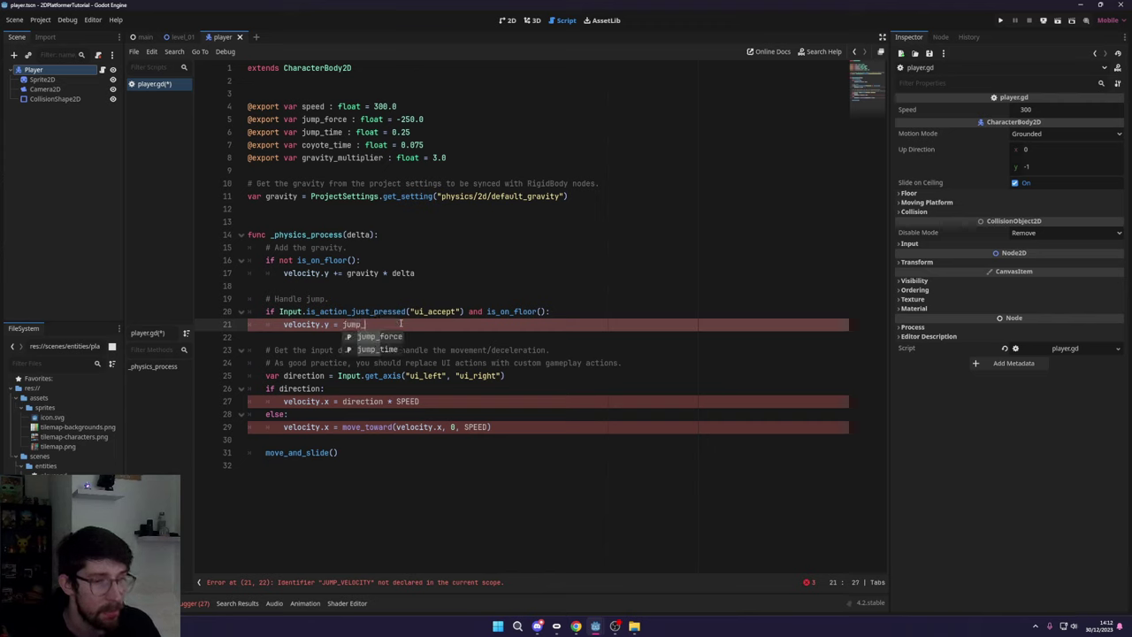
{"action": "key", "text": "Return"}
- Replace both SPEED references in the horizontal movement code with speed and save the script
{"action": "double_click", "coordinate": [406, 400]}
{"action": "type", "text": "speed"}
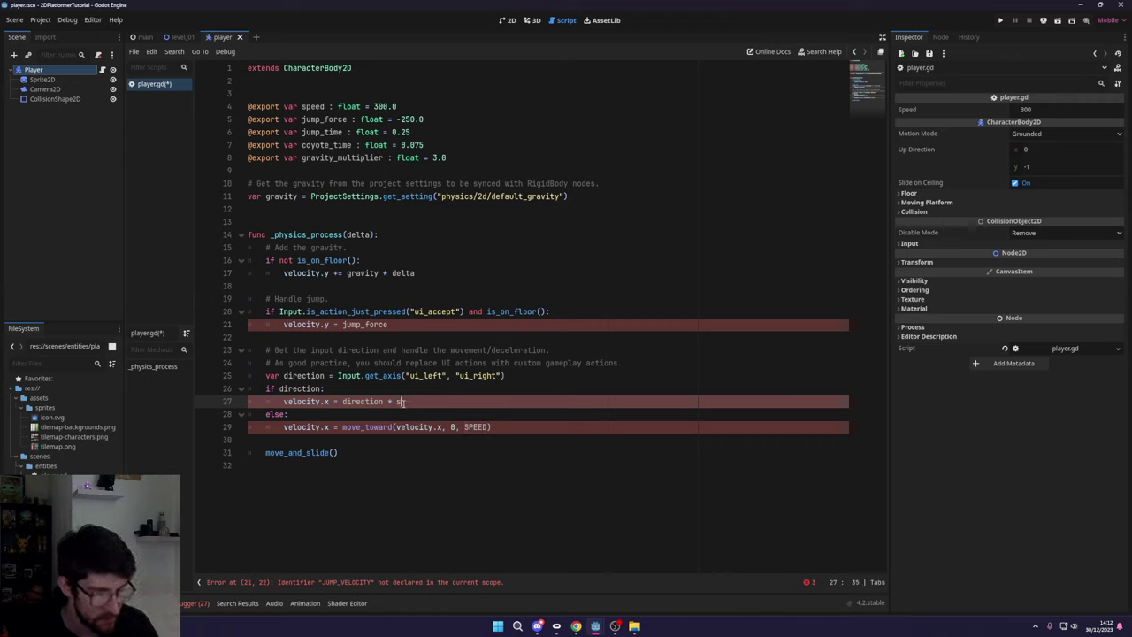
{"action": "double_click", "coordinate": [406, 401]}
{"action": "double_click", "coordinate": [476, 426]}
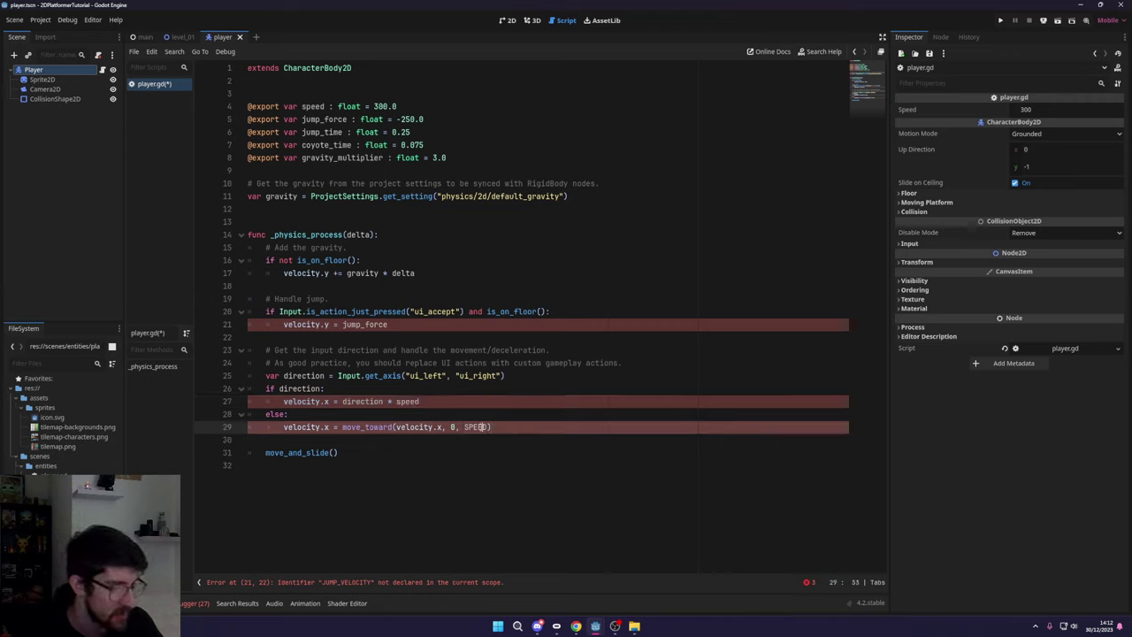
{"action": "type", "text": "speed"}
{"action": "key", "text": "ctrl+s"}
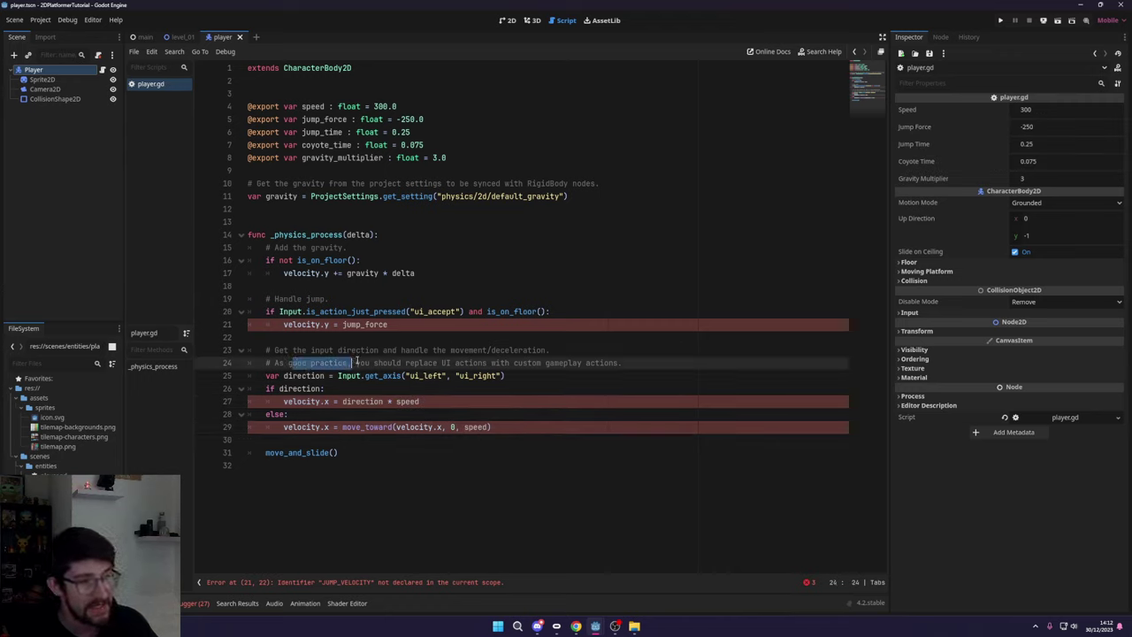
{"action": "left_click_drag", "start_coordinate": [357, 363], "coordinate": [614, 364]}
{"action": "left_click", "coordinate": [469, 375]}
{"action": "left_click", "coordinate": [622, 363]}
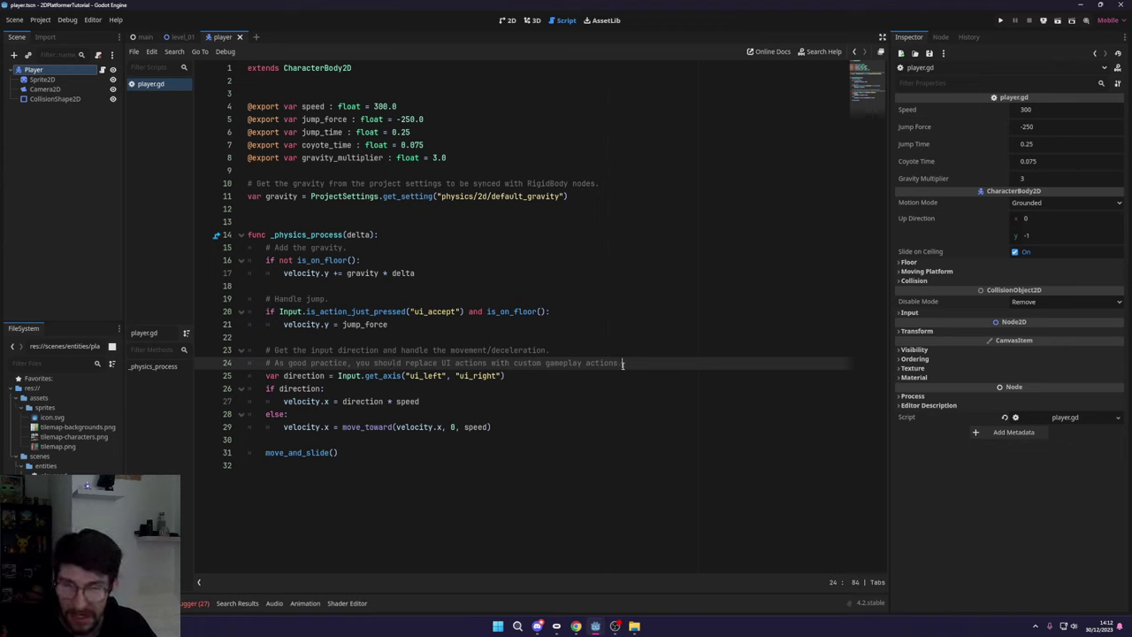
- Examine the built-in UI actions used by the jump check and the horizontal direction line in the script
{"action": "left_click", "coordinate": [464, 375]}
{"action": "left_click", "coordinate": [433, 311]}
{"action": "double_click", "coordinate": [434, 311]}
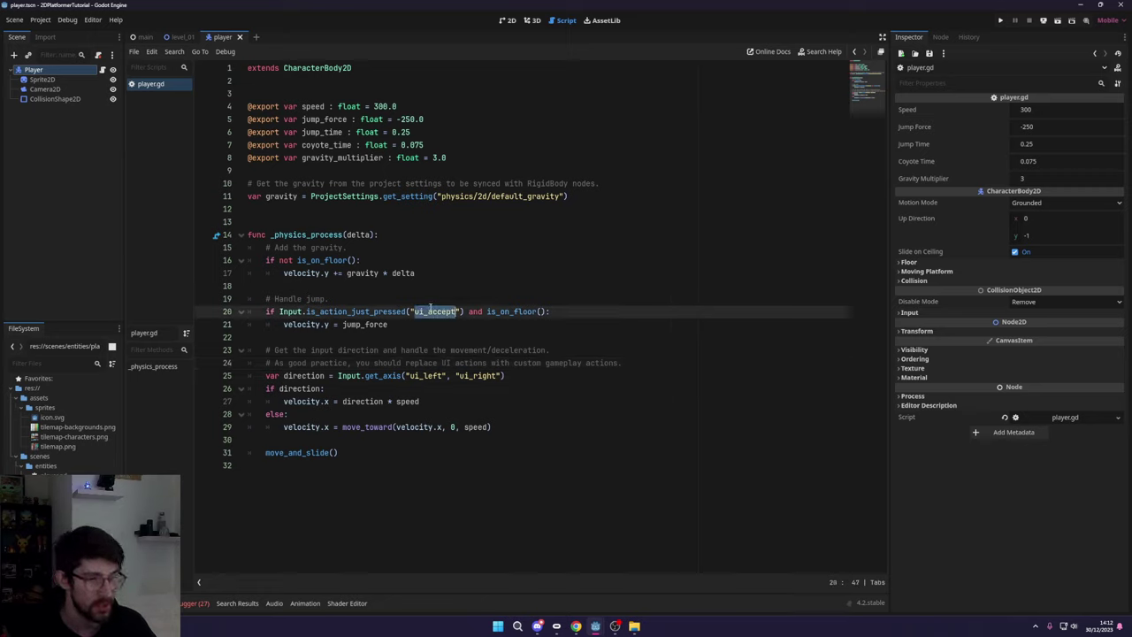
{"action": "double_click", "coordinate": [428, 375]}
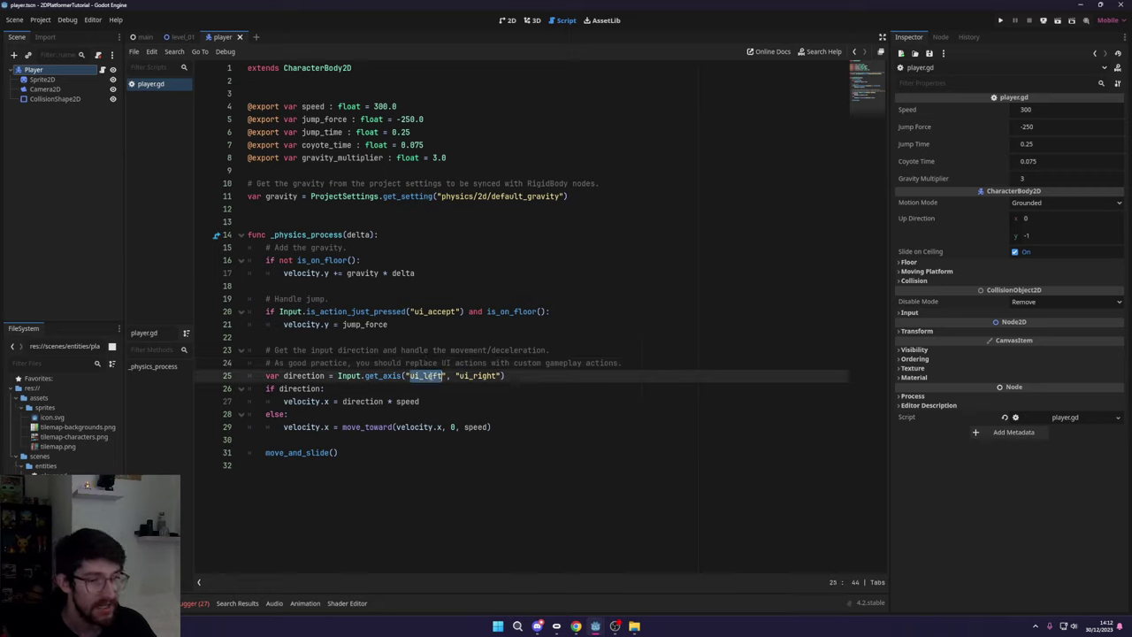
{"action": "left_click", "coordinate": [501, 375]}
{"action": "left_click", "coordinate": [480, 375]}
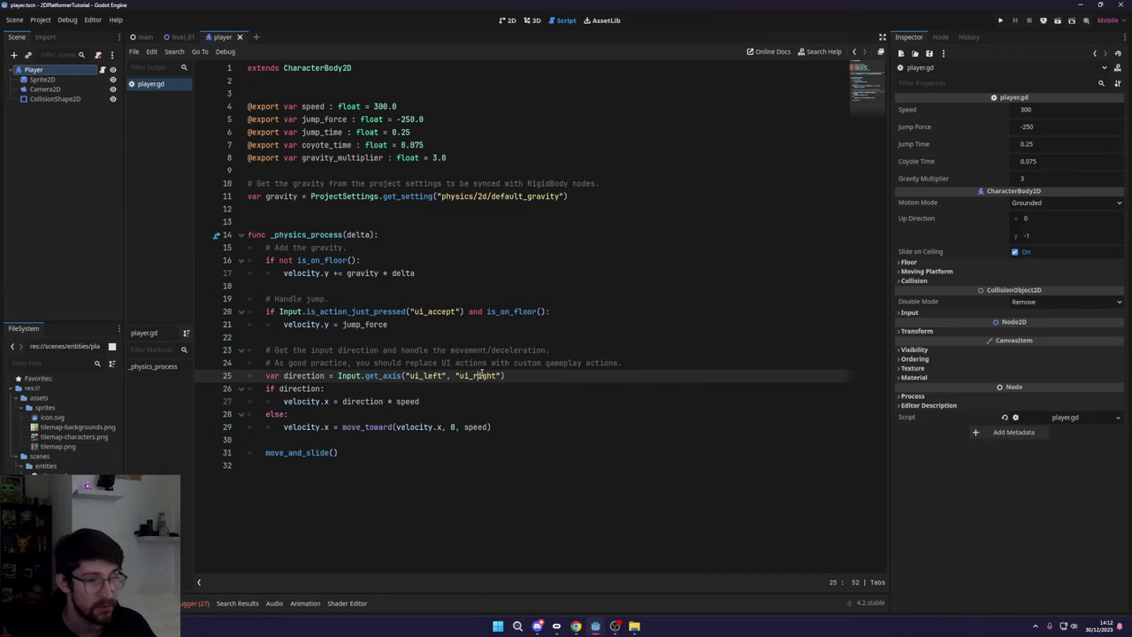
- Open the project's Input Map, review the key bindings of the built-in actions, and hide those actions again
{"action": "left_click", "coordinate": [40, 20]}
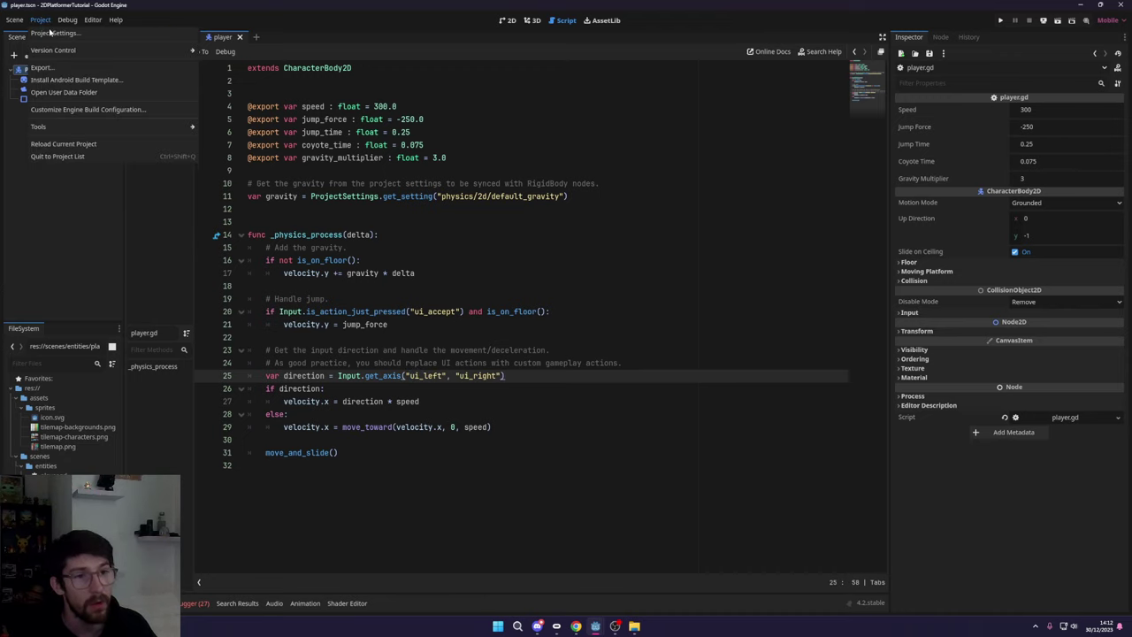
{"action": "left_click", "coordinate": [75, 34]}
{"action": "left_click", "coordinate": [424, 174]}
{"action": "left_click_drag", "start_coordinate": [460, 157], "coordinate": [446, 143]}
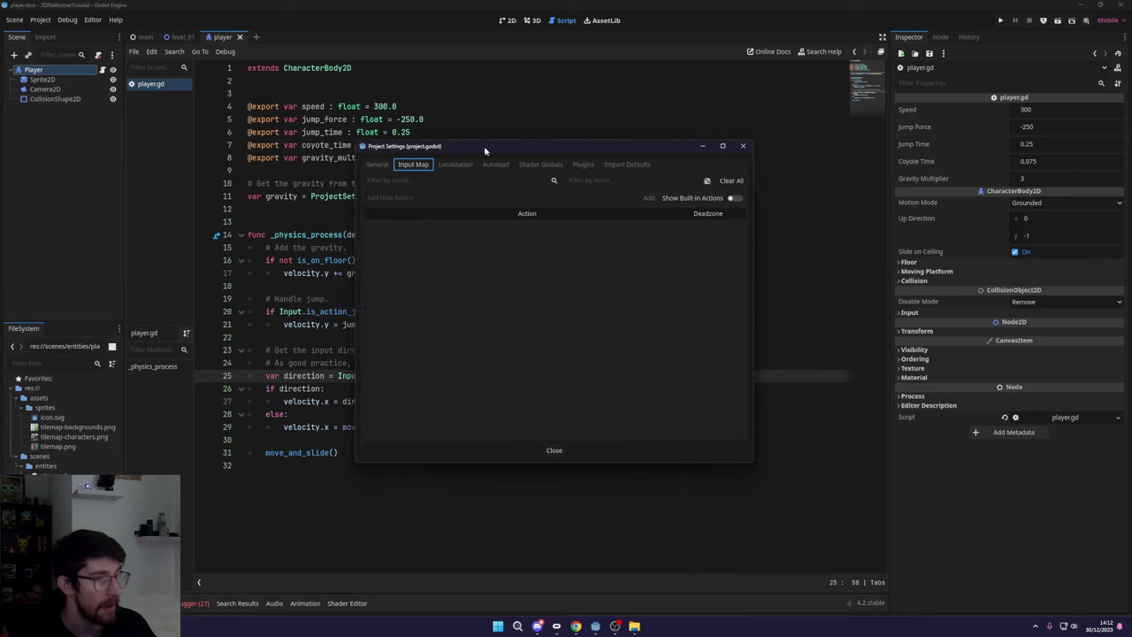
{"action": "left_click", "coordinate": [727, 195]}
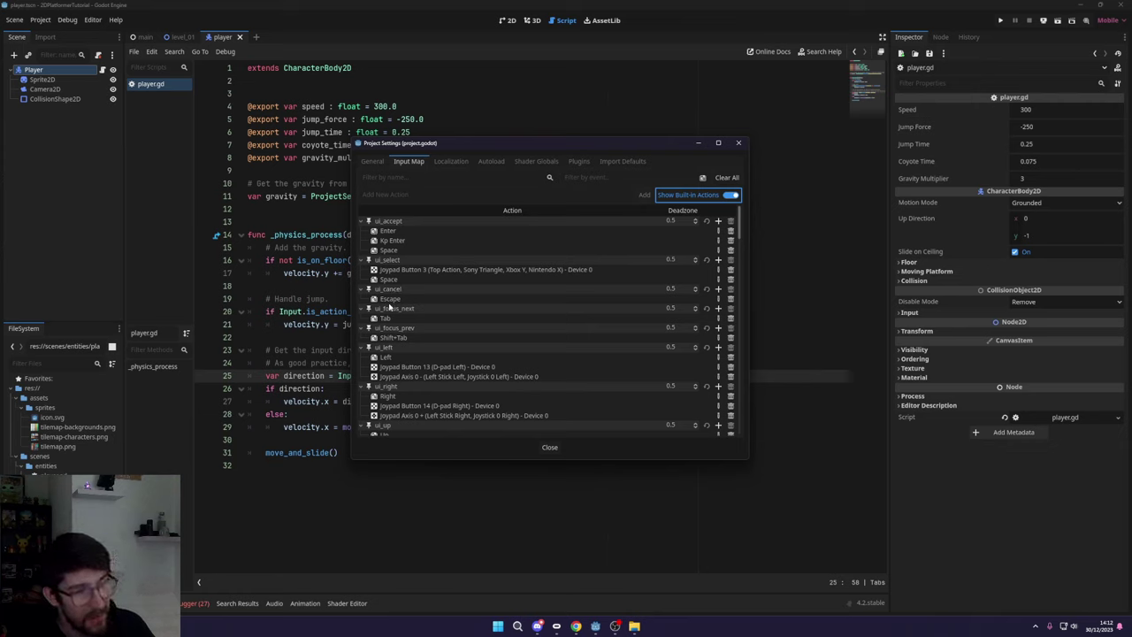
{"action": "scroll", "coordinate": [414, 325], "scroll_direction": "down", "scroll_amount": 3}
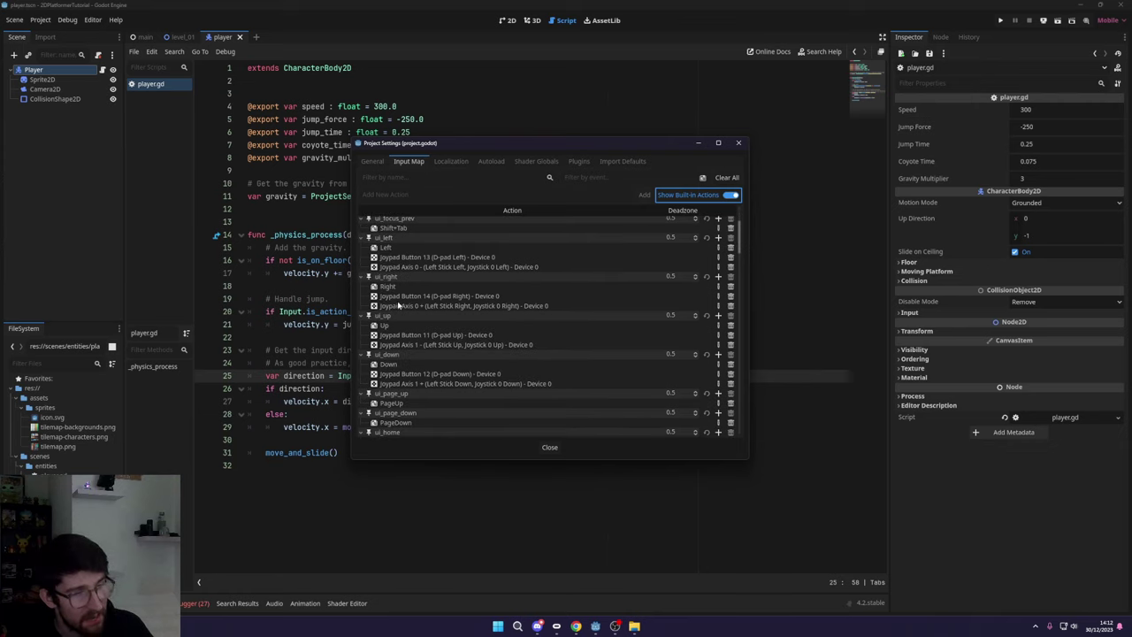
{"action": "scroll", "coordinate": [403, 285], "scroll_direction": "up", "scroll_amount": 3}
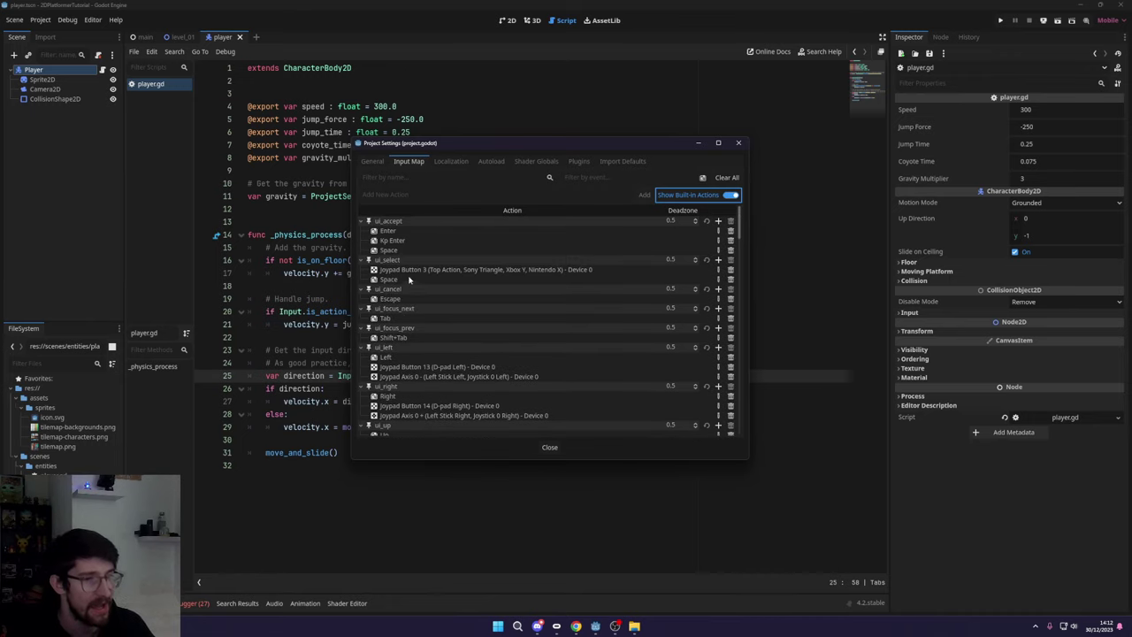
{"action": "left_click", "coordinate": [730, 194]}
- Add three new input actions named jump, move_left and move_right to the Input Map
{"action": "left_click", "coordinate": [479, 189]}
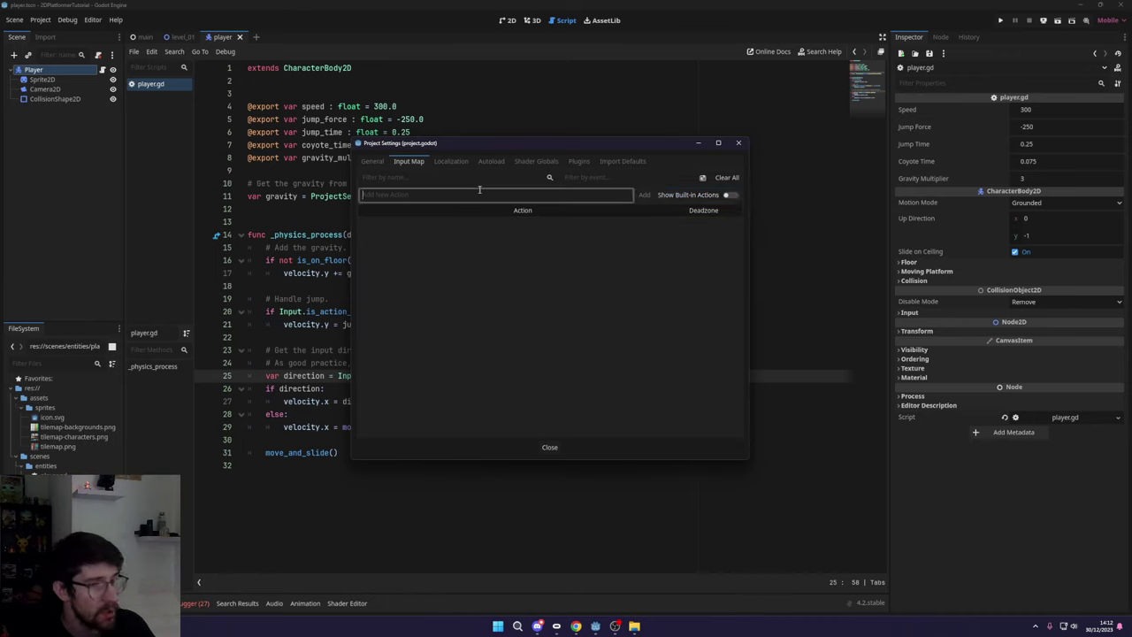
{"action": "type", "text": "jump"}
{"action": "key", "text": "Return"}
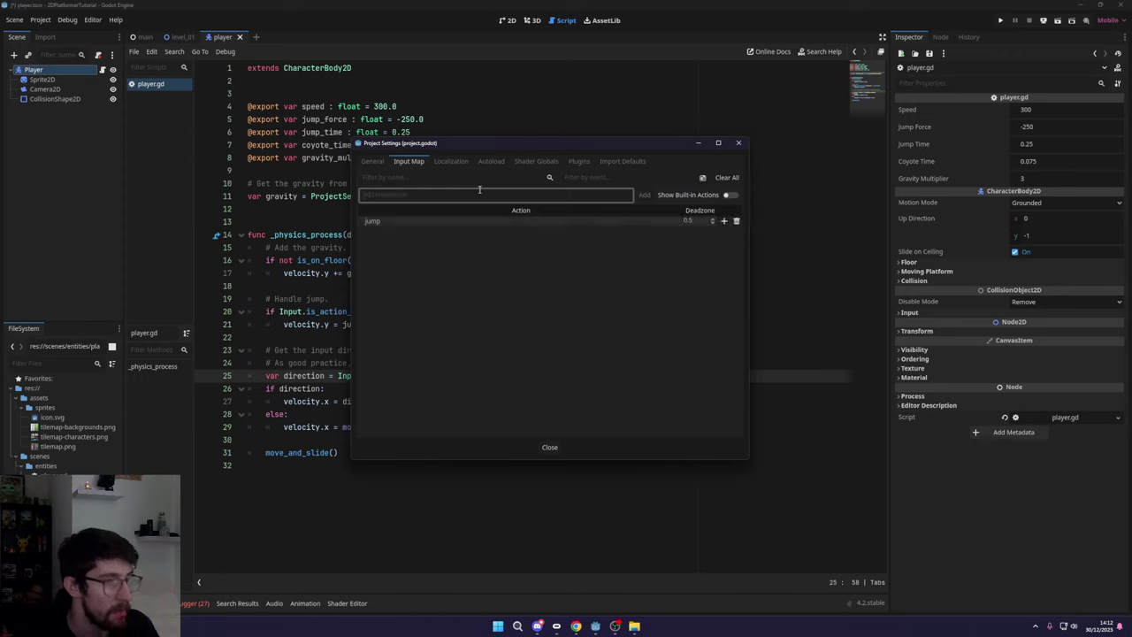
{"action": "type", "text": "move_left"}
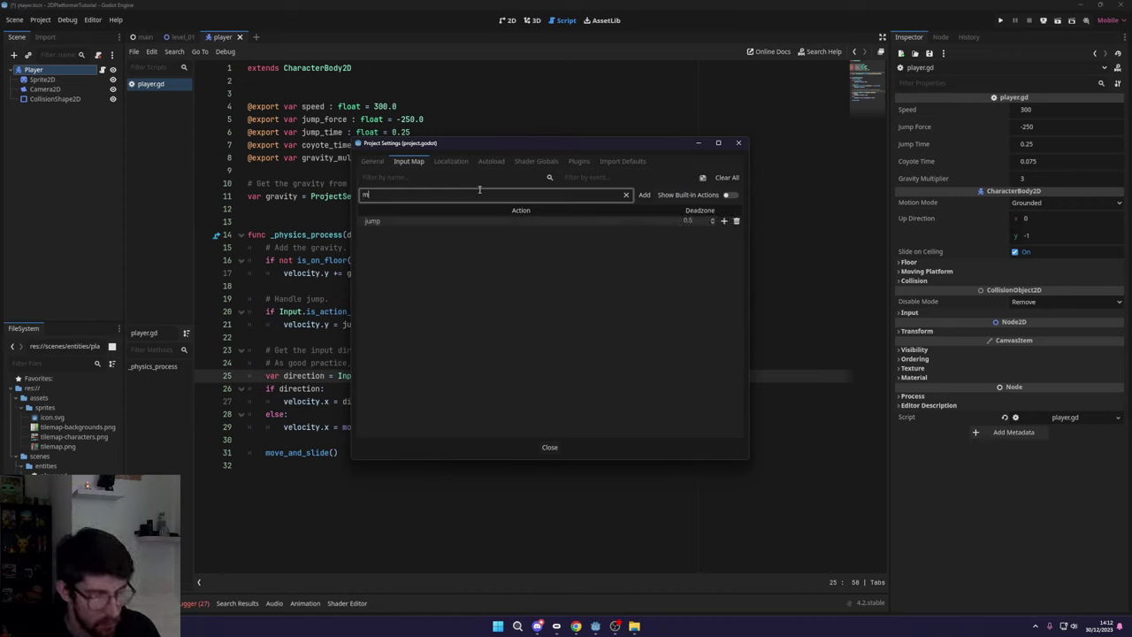
{"action": "key", "text": "Return"}
{"action": "type", "text": "move_right"}
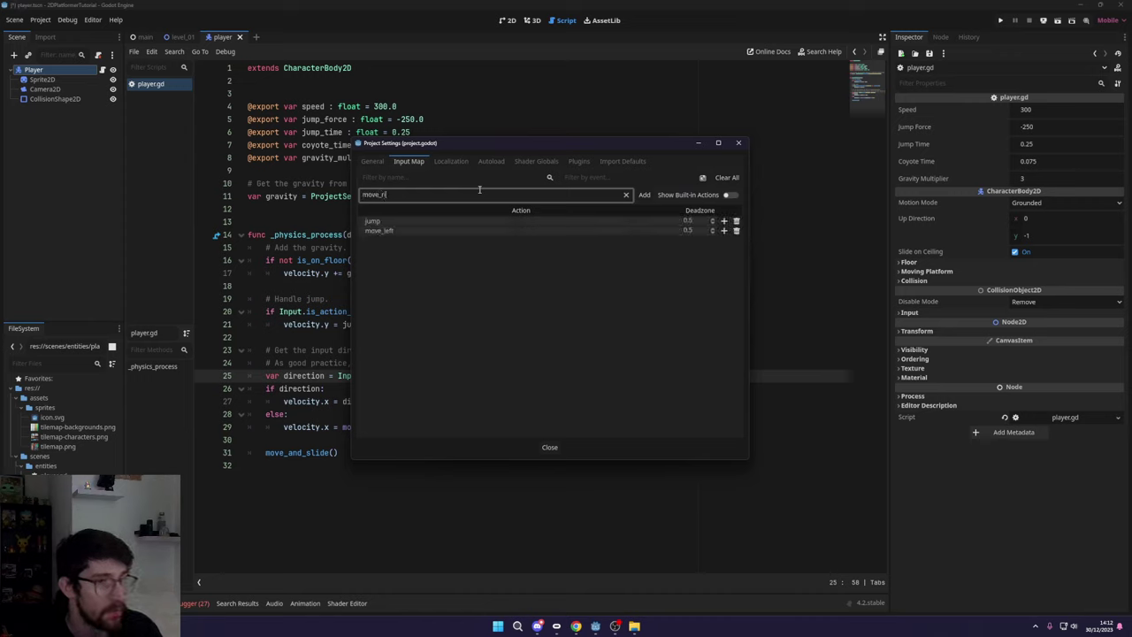
{"action": "key", "text": "Return"}
- Bind the physical Space key to the jump action
{"action": "left_click", "coordinate": [477, 221]}
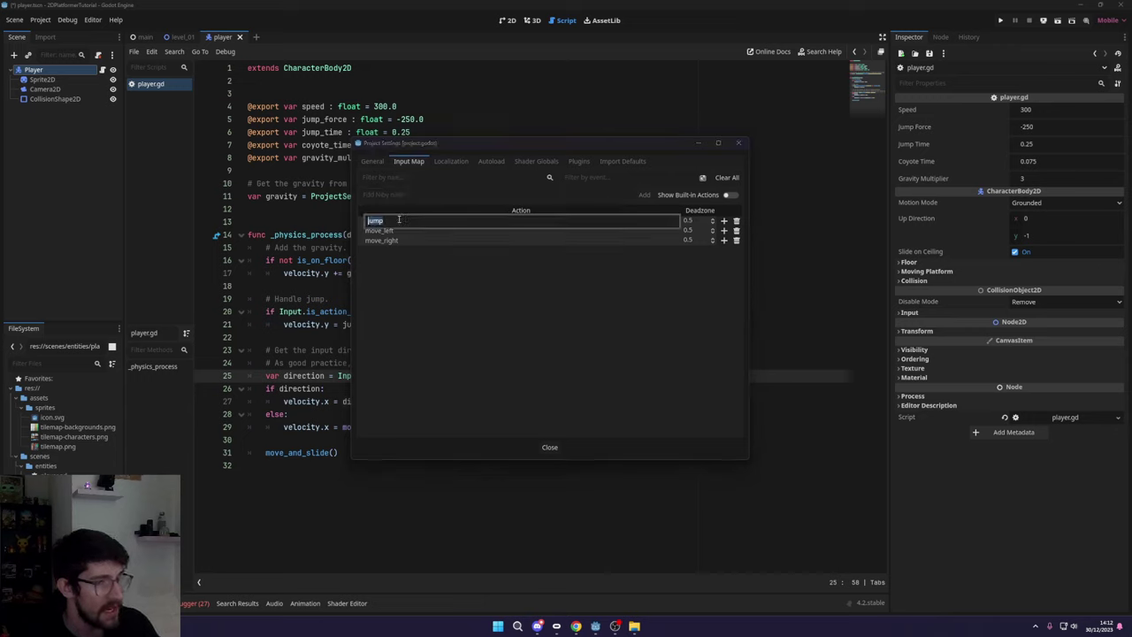
{"action": "left_click", "coordinate": [723, 222]}
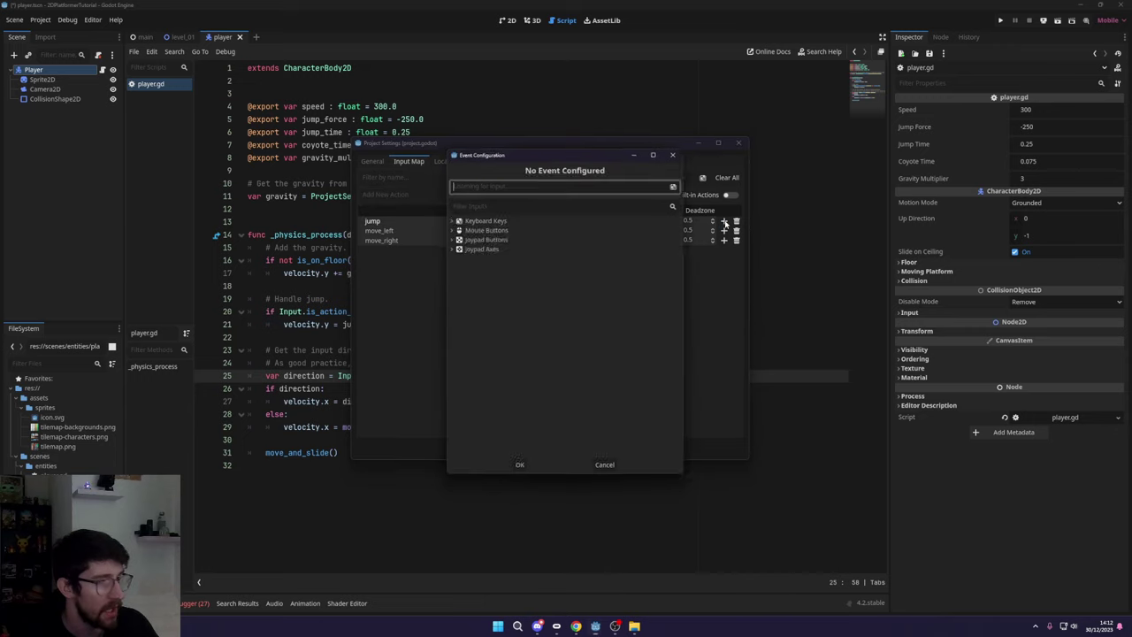
{"action": "key", "text": "space"}
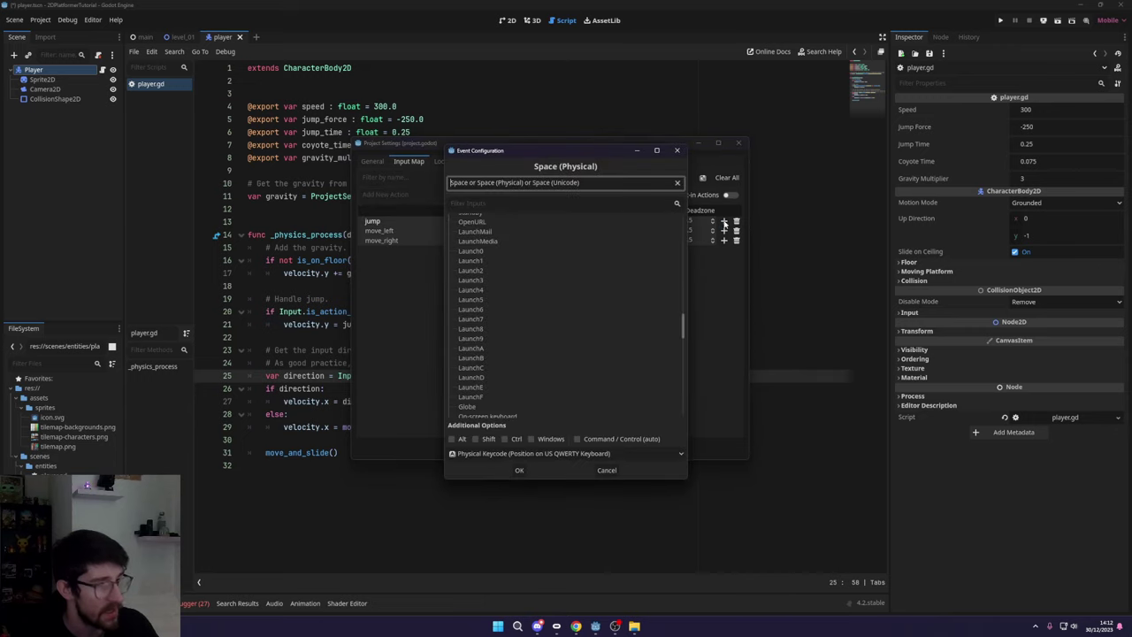
{"action": "left_click", "coordinate": [519, 469]}
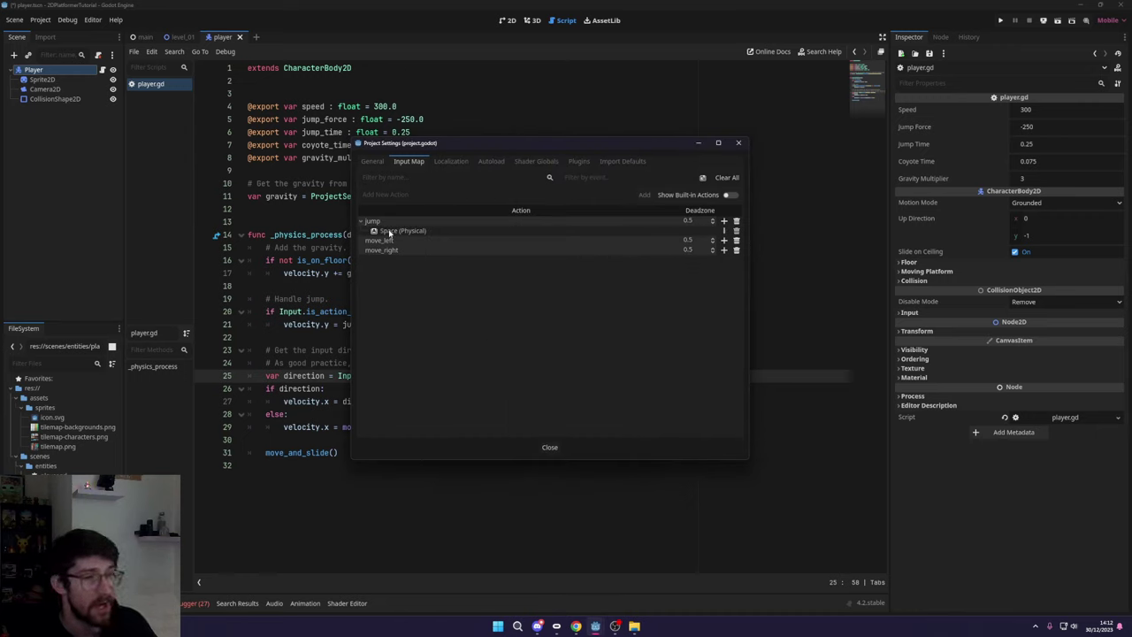
{"action": "left_click", "coordinate": [724, 222]}
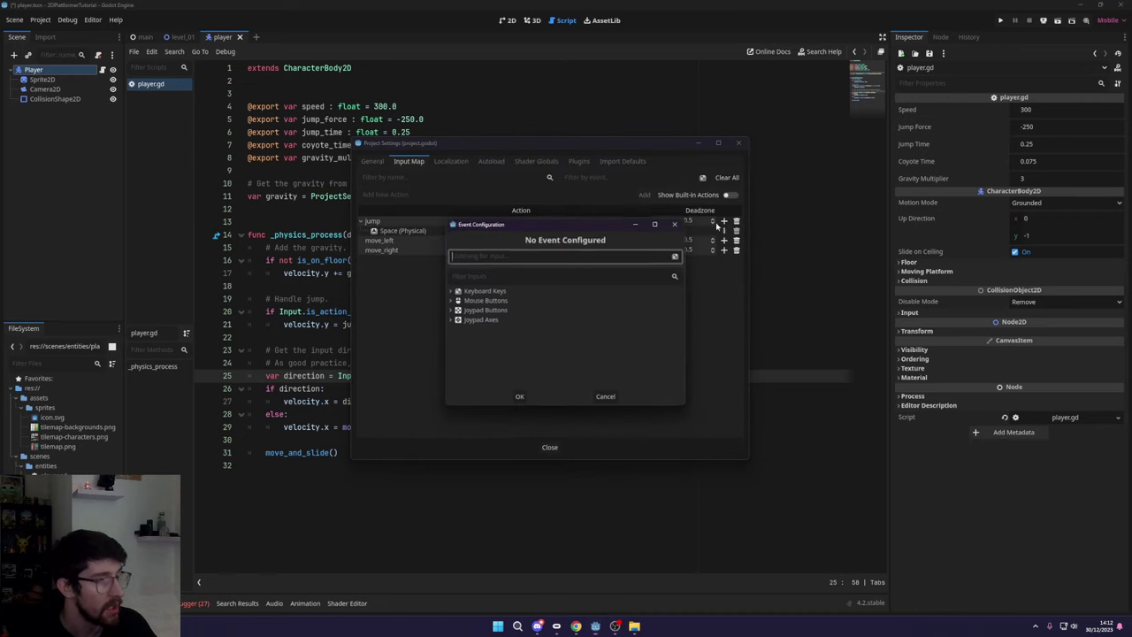
{"action": "left_click", "coordinate": [456, 310]}
{"action": "scroll", "coordinate": [462, 325], "scroll_direction": "down", "scroll_amount": 10}
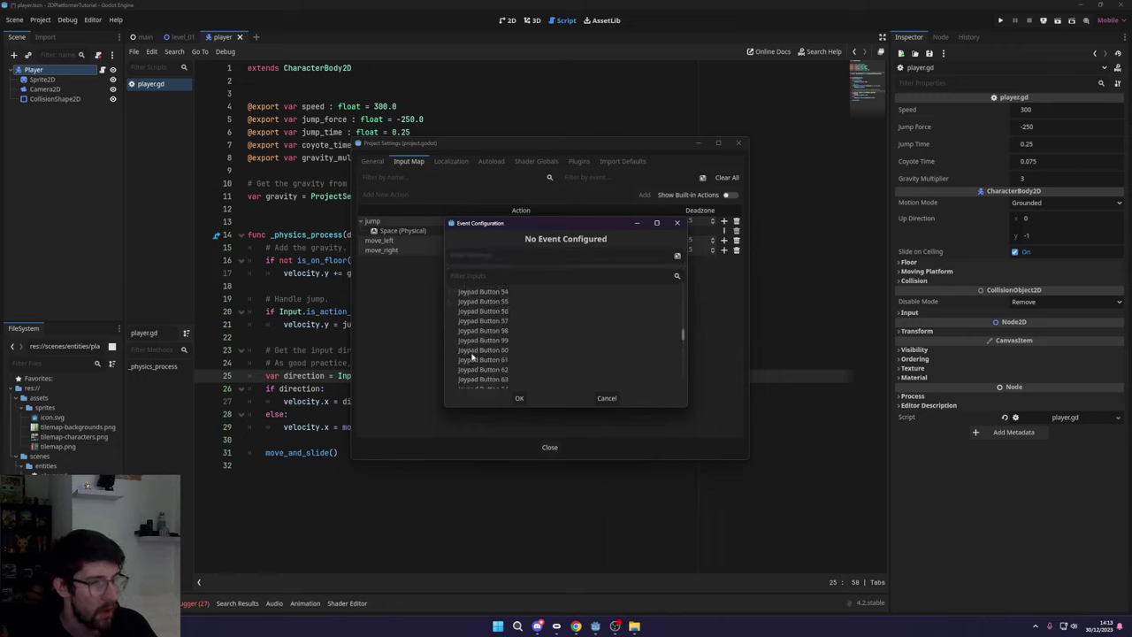
{"action": "scroll", "coordinate": [473, 357], "scroll_direction": "down", "scroll_amount": 5}
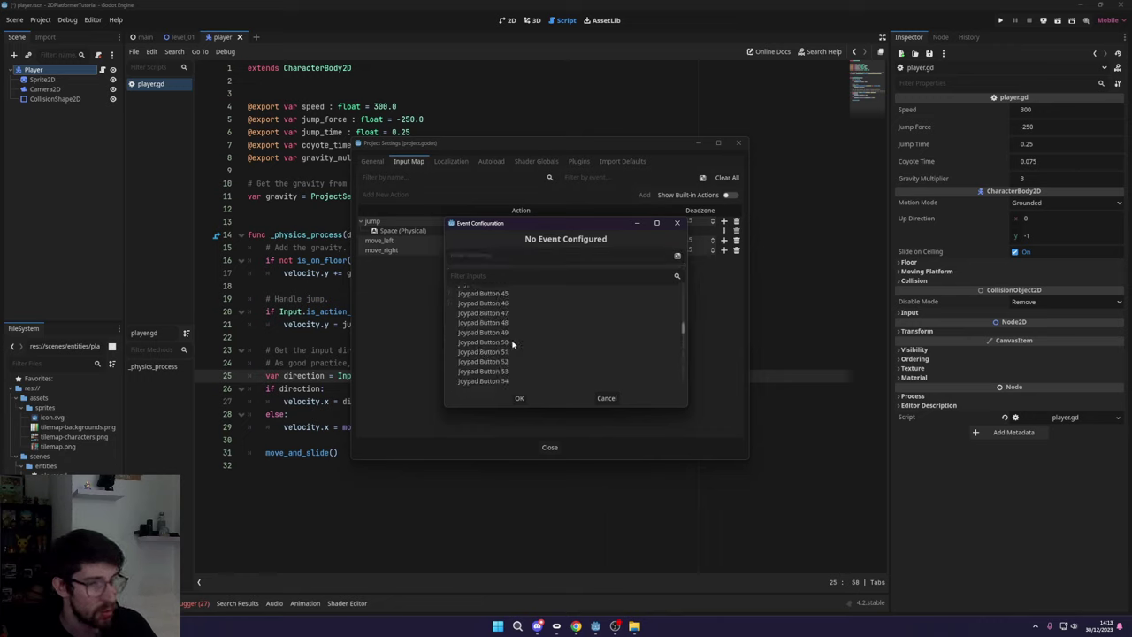
{"action": "left_click", "coordinate": [606, 398]}
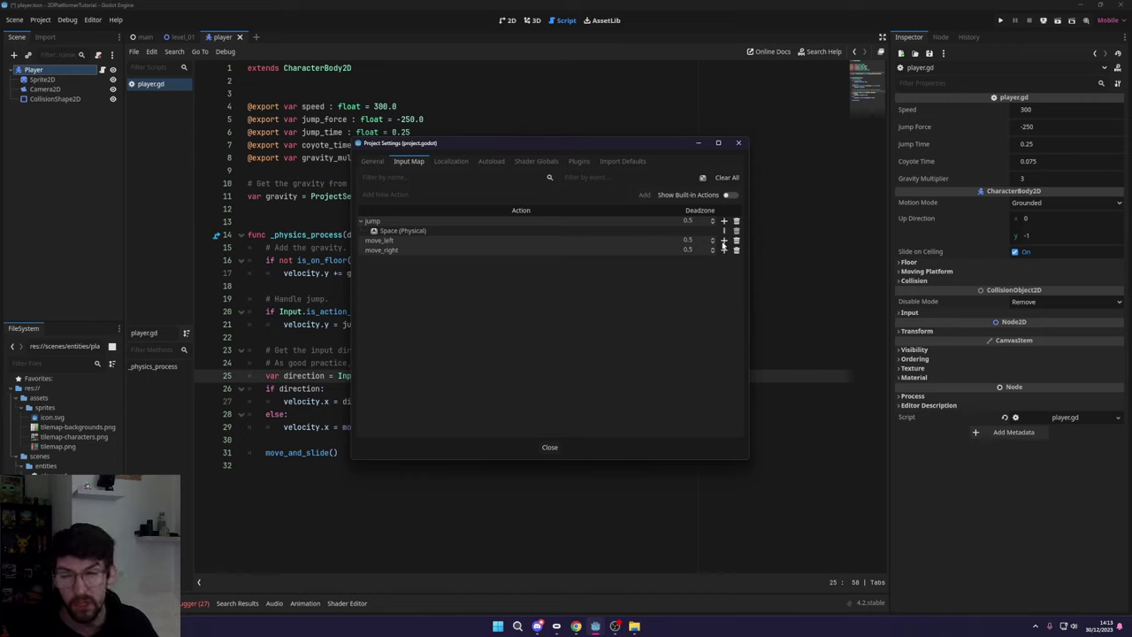
- Bind the physical A key to the move_left action and the physical D key to move_right
{"action": "left_click", "coordinate": [723, 240]}
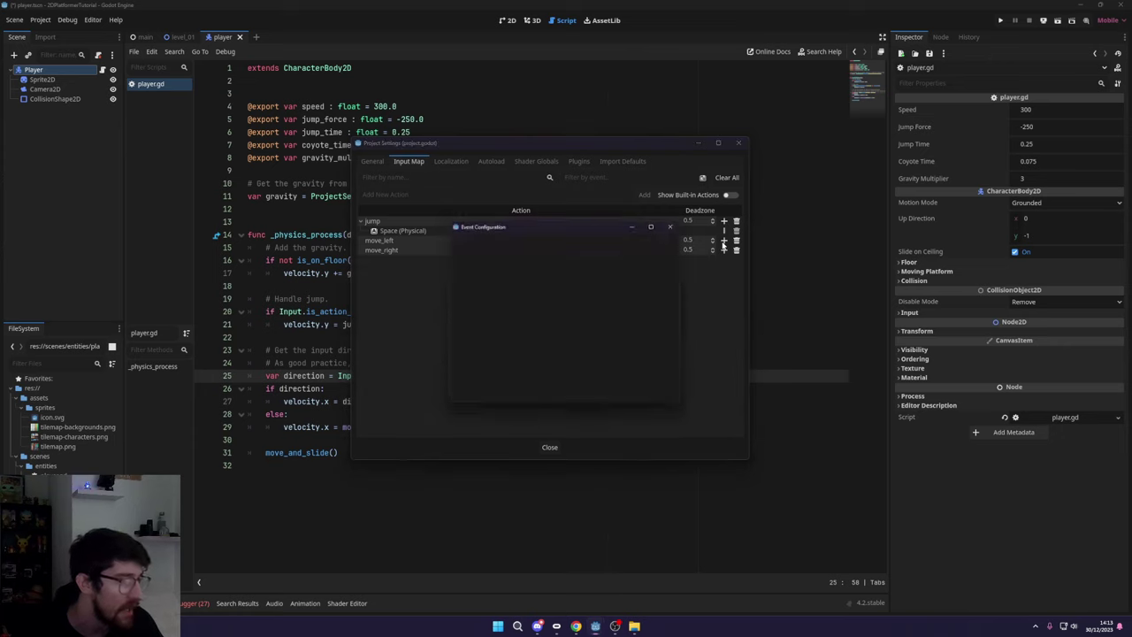
{"action": "key", "text": "a"}
{"action": "left_click", "coordinate": [516, 398]}
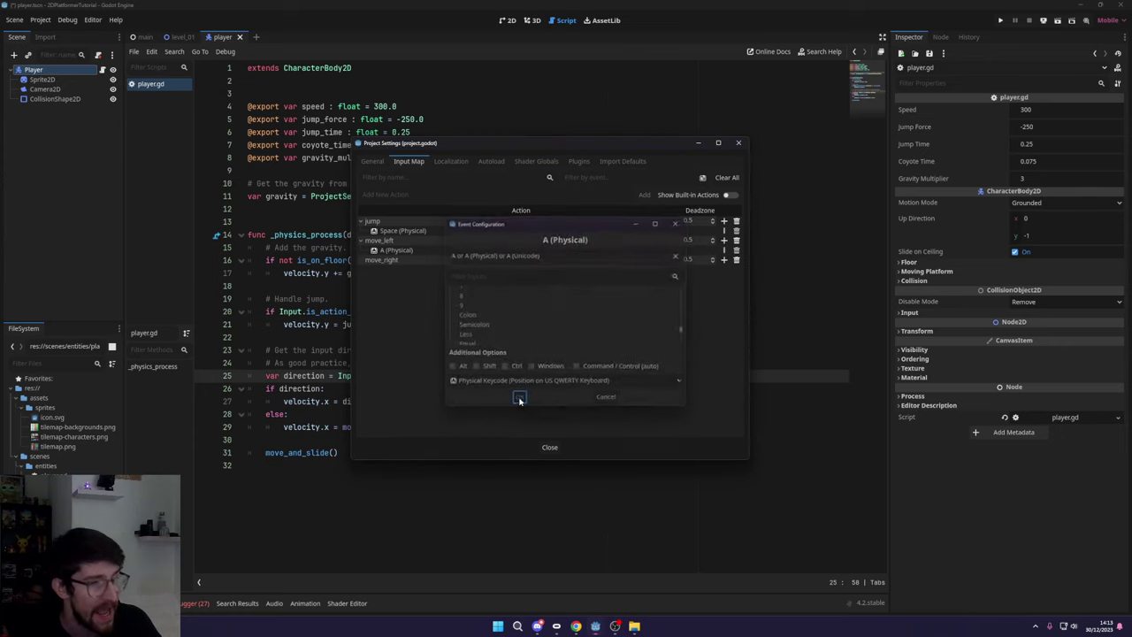
{"action": "left_click", "coordinate": [723, 259]}
{"action": "key", "text": "d"}
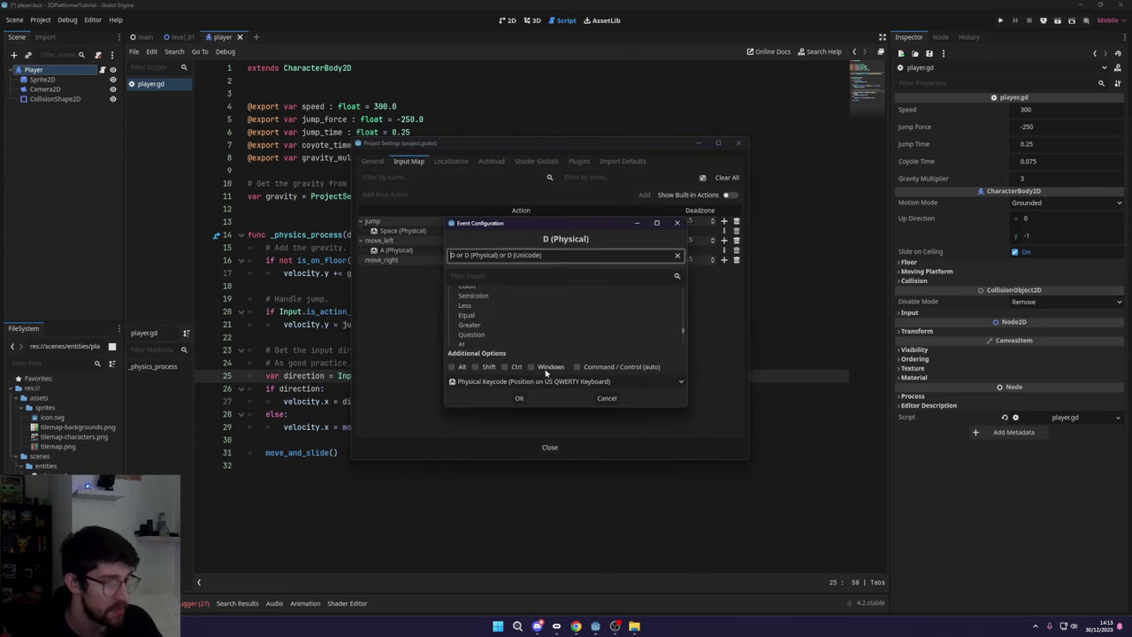
{"action": "left_click", "coordinate": [527, 398]}
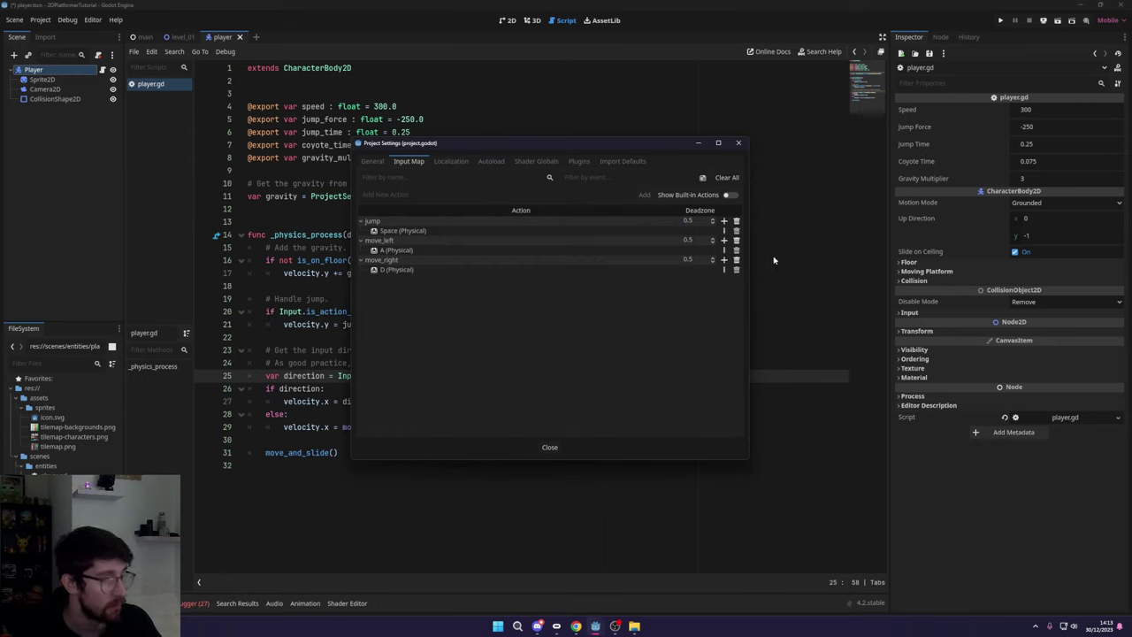
- Add the Left arrow key to move_left and the Right arrow key to move_right, and close the project settings
{"action": "left_click", "coordinate": [723, 239]}
{"action": "key", "text": "Left"}
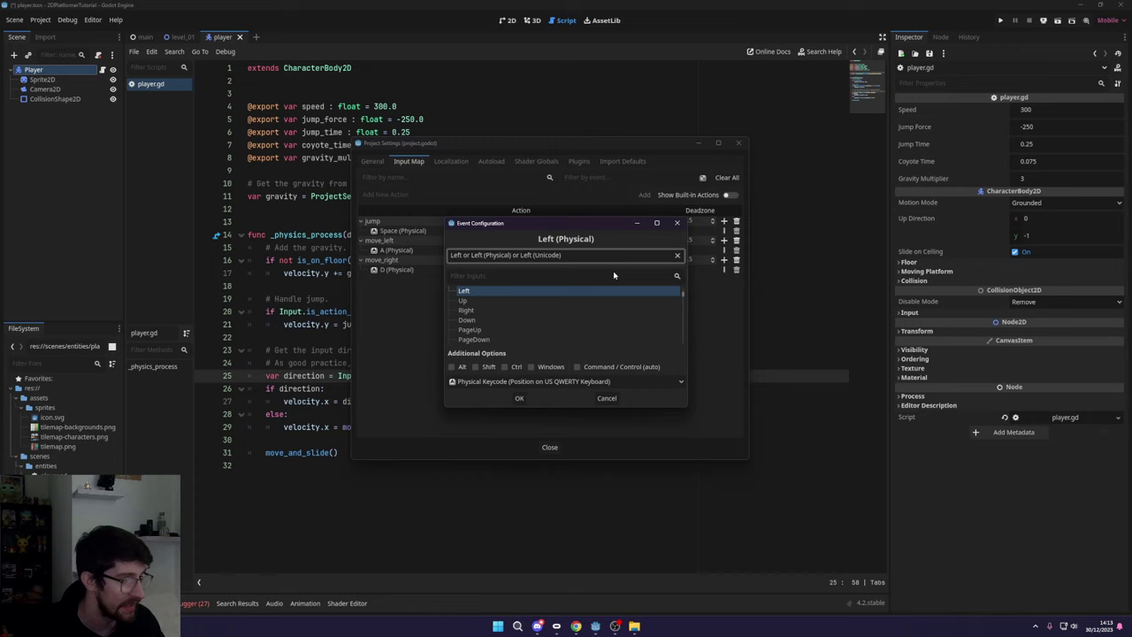
{"action": "left_click", "coordinate": [522, 397]}
{"action": "left_click", "coordinate": [724, 270]}
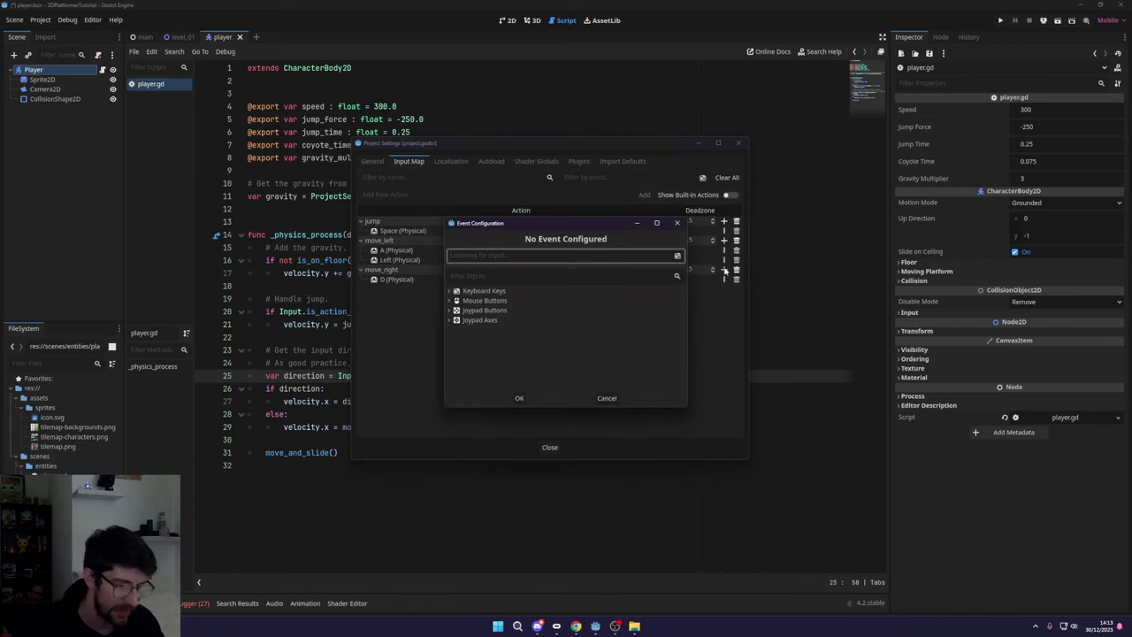
{"action": "key", "text": "Right"}
{"action": "left_click", "coordinate": [519, 398]}
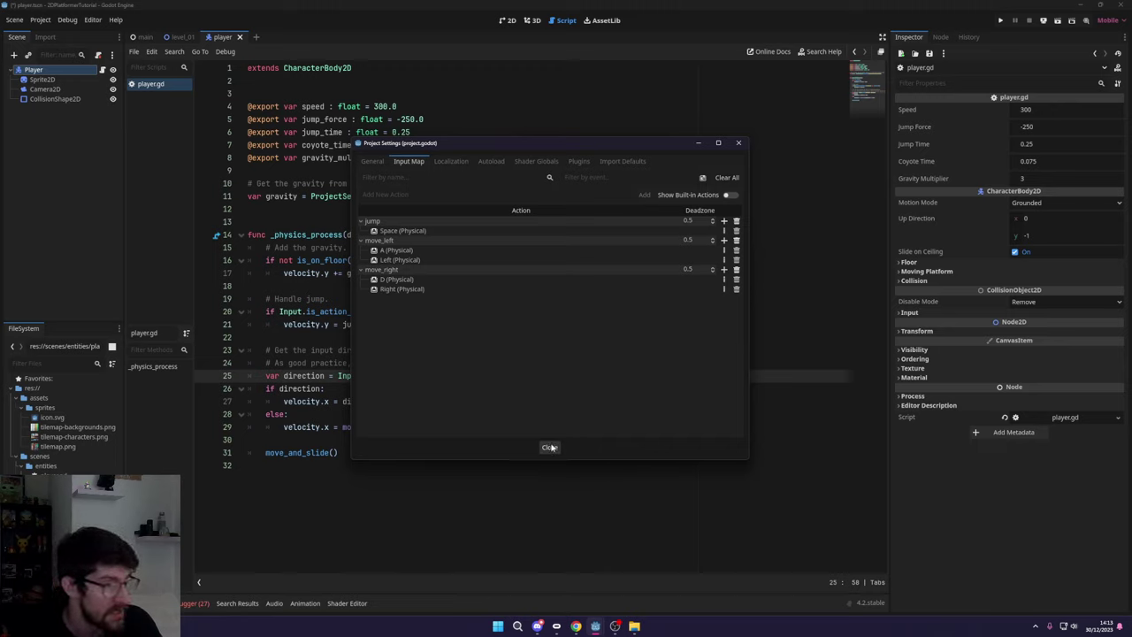
{"action": "left_click", "coordinate": [550, 446]}
- Replace ui_accept with jump, ui_left with move_left and ui_right with move_right in the player script, and save it
{"action": "double_click", "coordinate": [435, 312]}
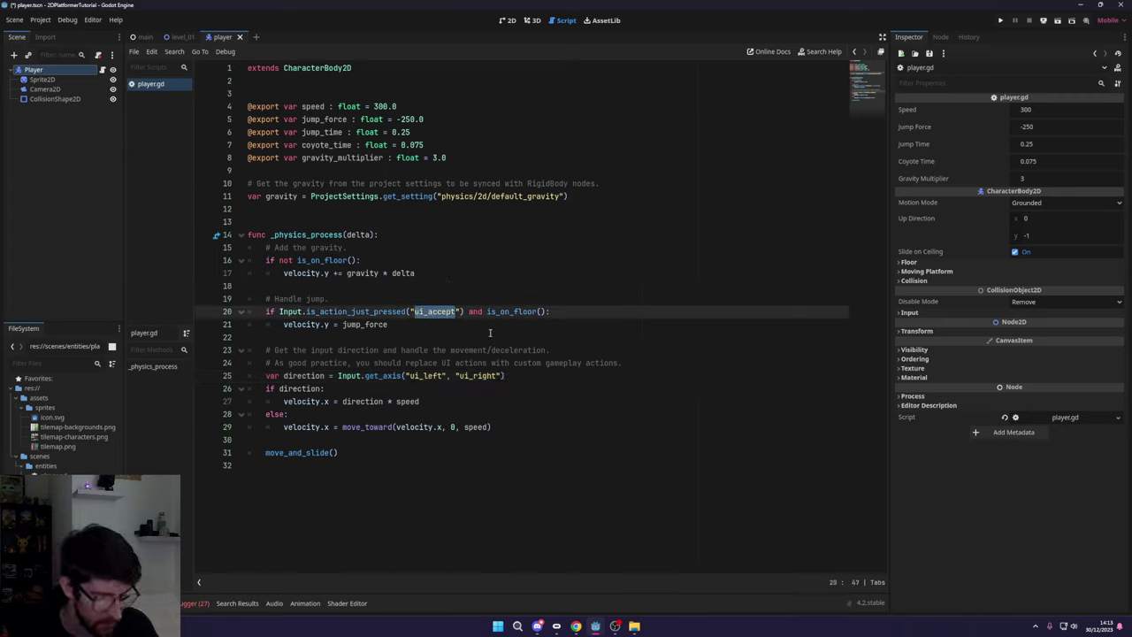
{"action": "type", "text": "jump"}
{"action": "left_click", "coordinate": [426, 375]}
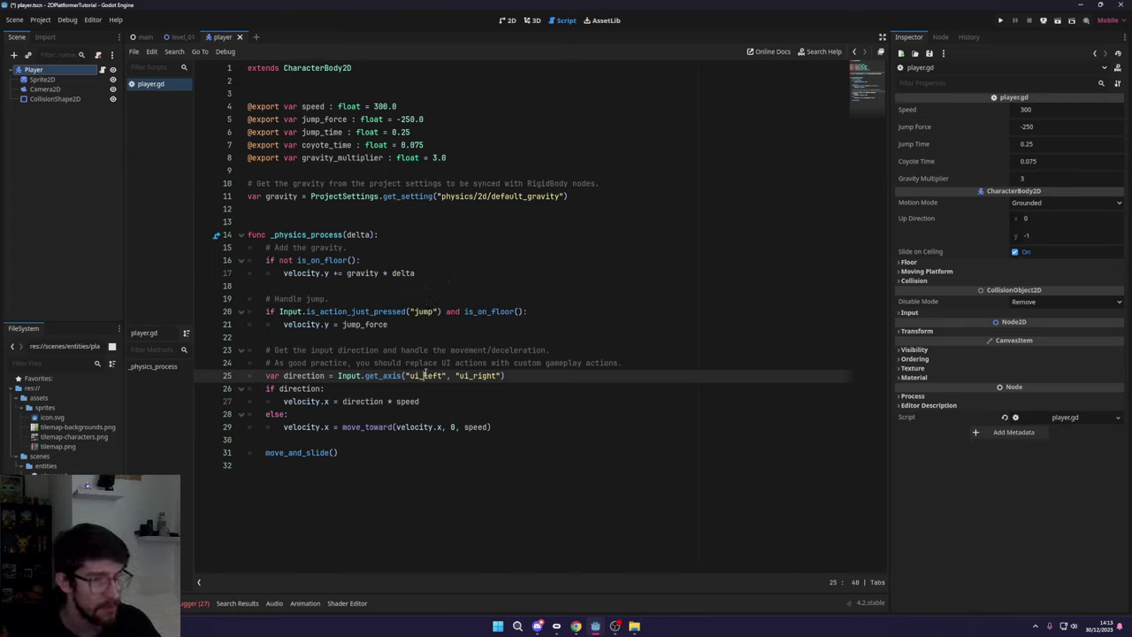
{"action": "double_click", "coordinate": [426, 374]}
{"action": "type", "text": "move_left"}
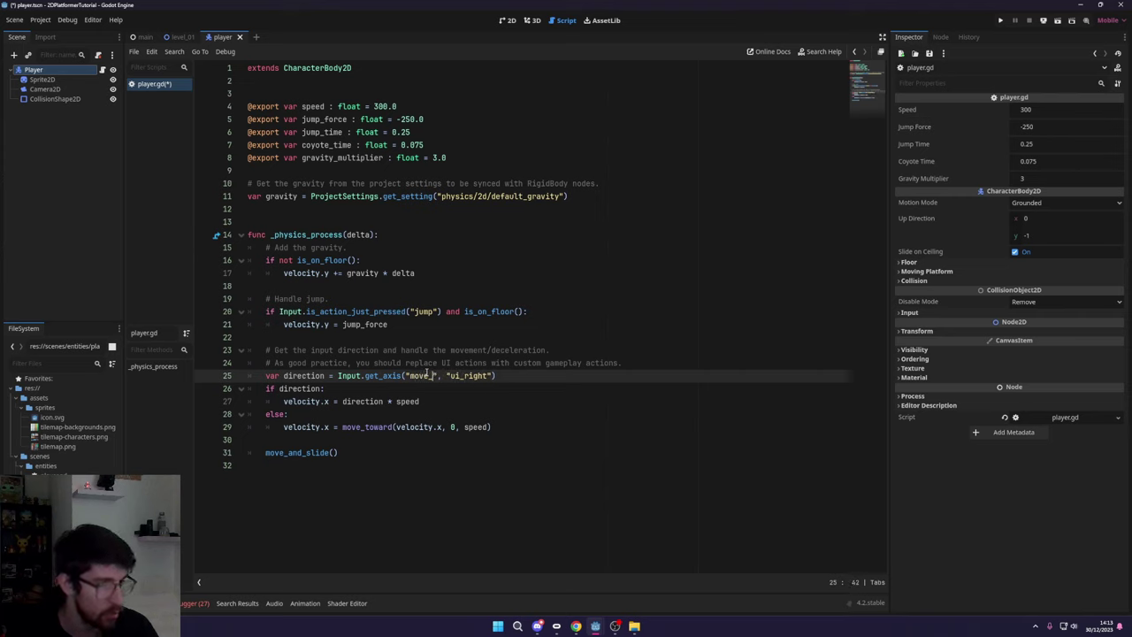
{"action": "double_click", "coordinate": [488, 375]}
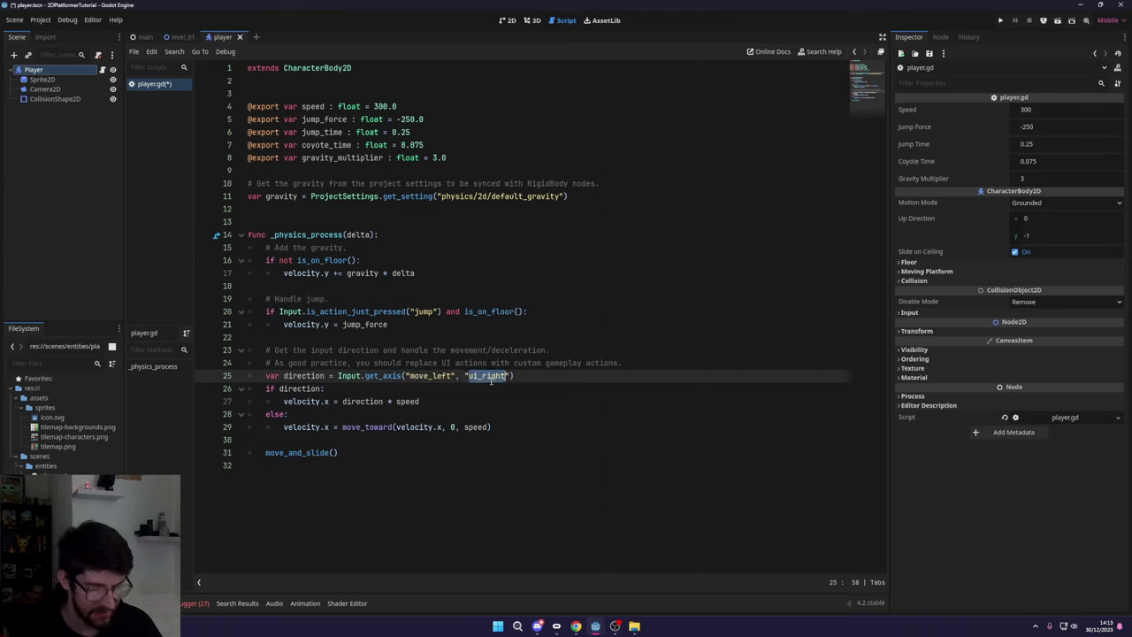
{"action": "type", "text": "move_right"}
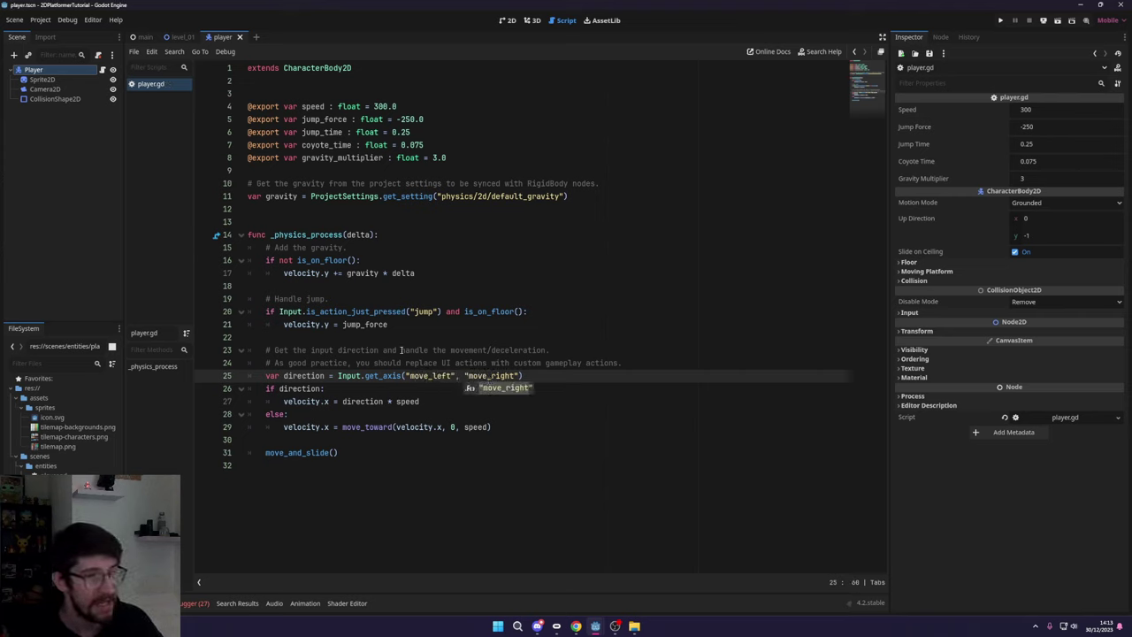
- Review the jump, move_left and move_right action names and their key bindings in the project's input map
{"action": "left_click", "coordinate": [40, 20]}
{"action": "left_click", "coordinate": [55, 35]}
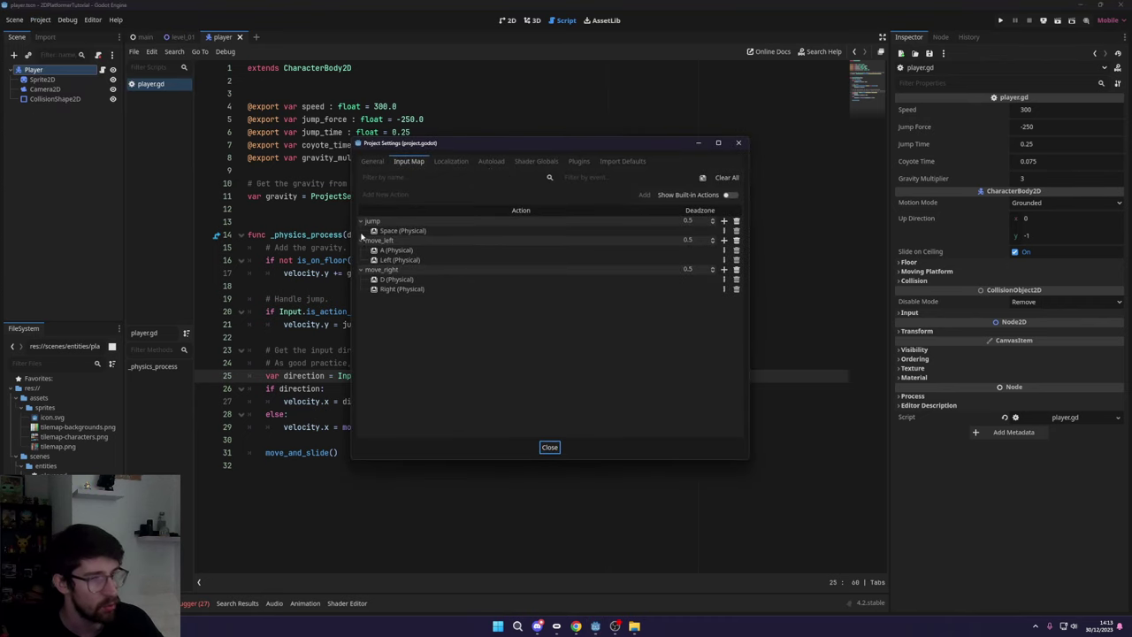
{"action": "left_click", "coordinate": [374, 250]}
{"action": "double_click", "coordinate": [373, 239]}
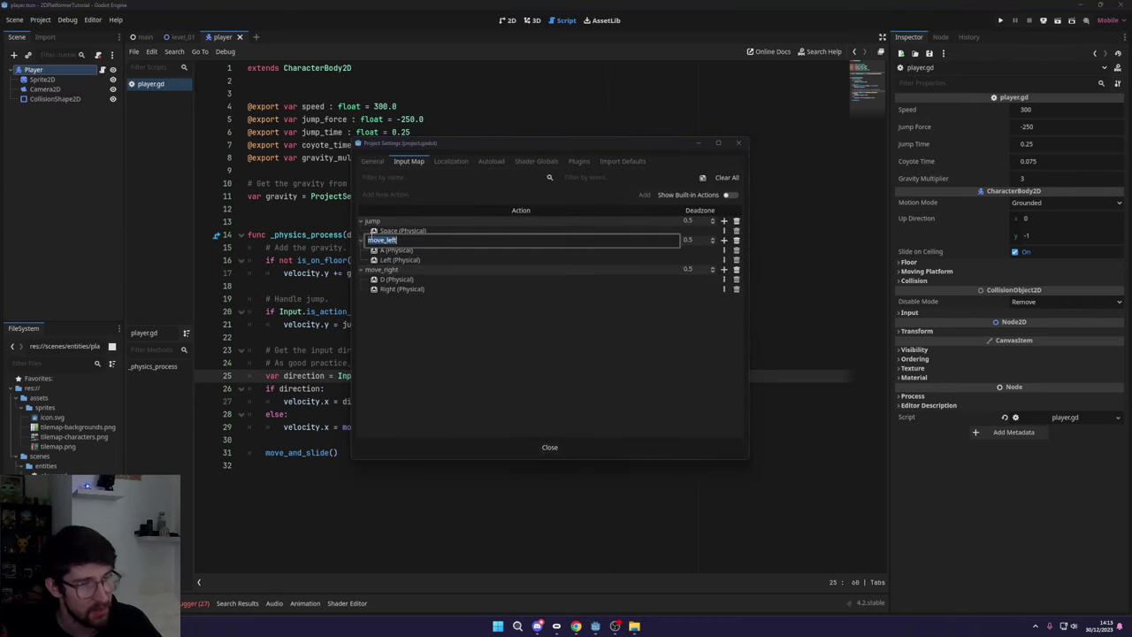
{"action": "left_click", "coordinate": [375, 220]}
{"action": "left_click", "coordinate": [377, 219]}
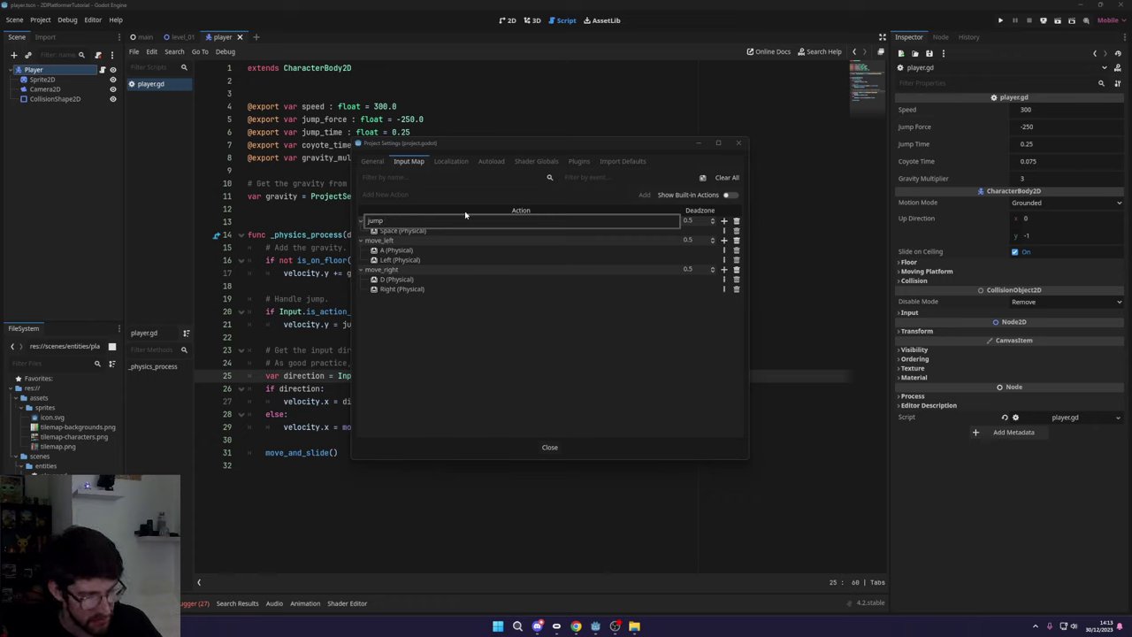
{"action": "key", "text": "Return"}
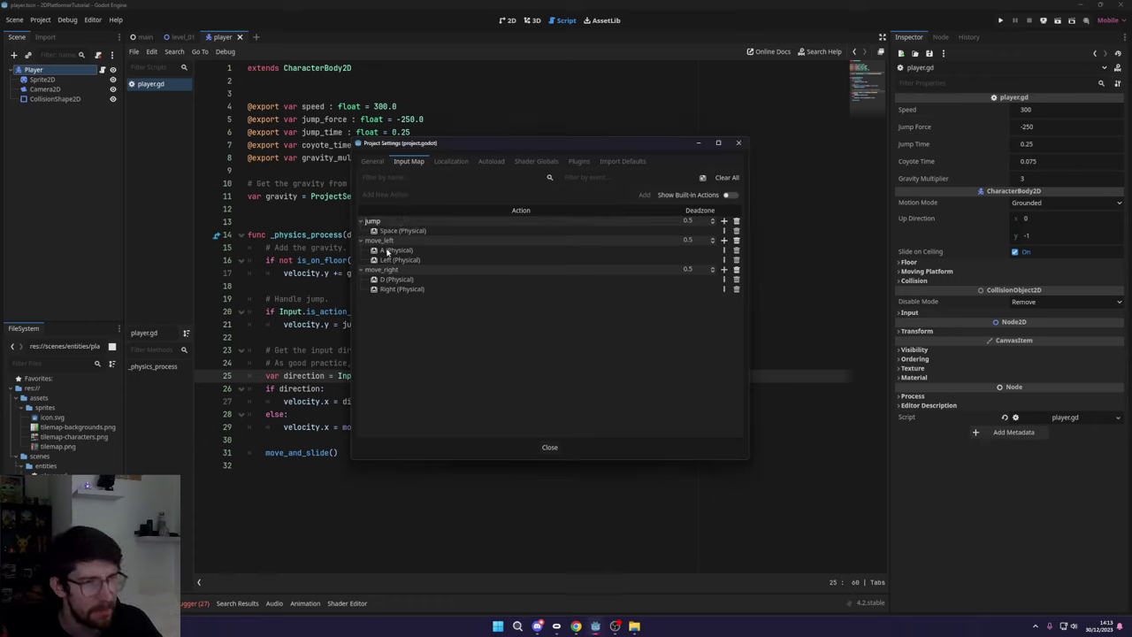
{"action": "left_click", "coordinate": [550, 446]}
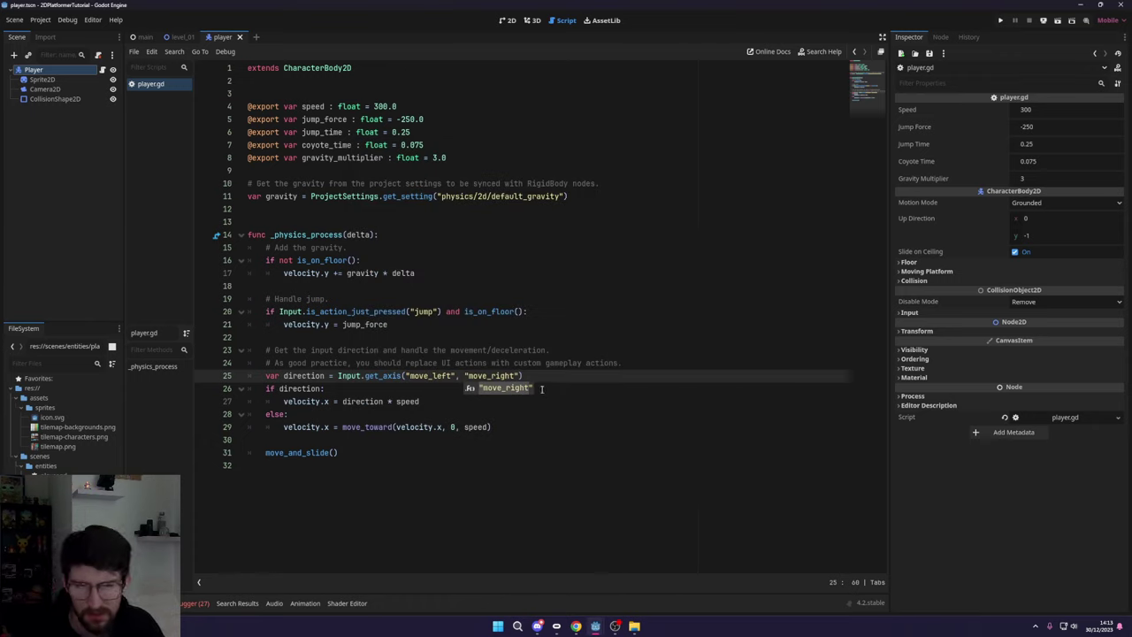
{"action": "key", "text": "End"}
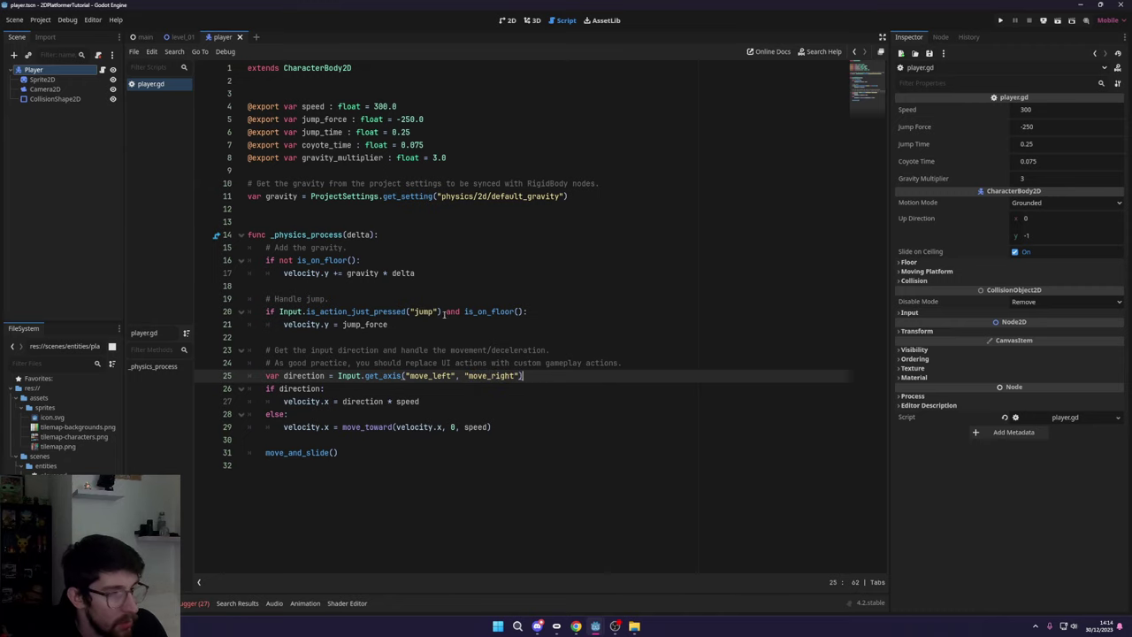
- Run the project, test moving the player left and right and jumping, and close the game
{"action": "key", "text": "F5"}
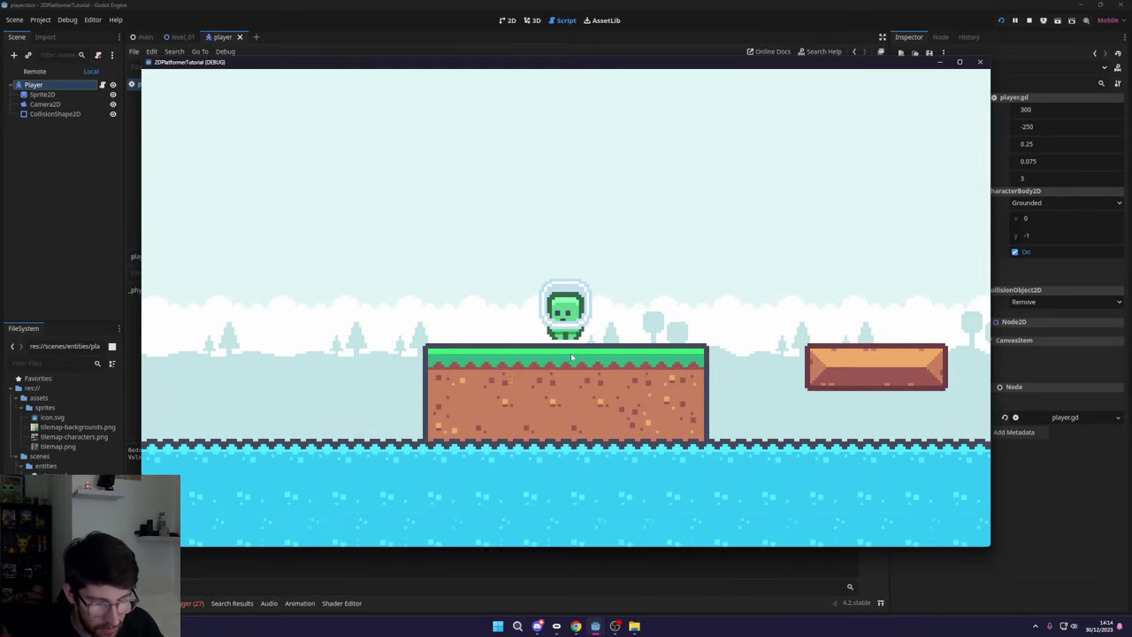
{"action": "key", "text": "Right"}
{"action": "key", "text": "Left"}
{"action": "key", "text": "Right"}
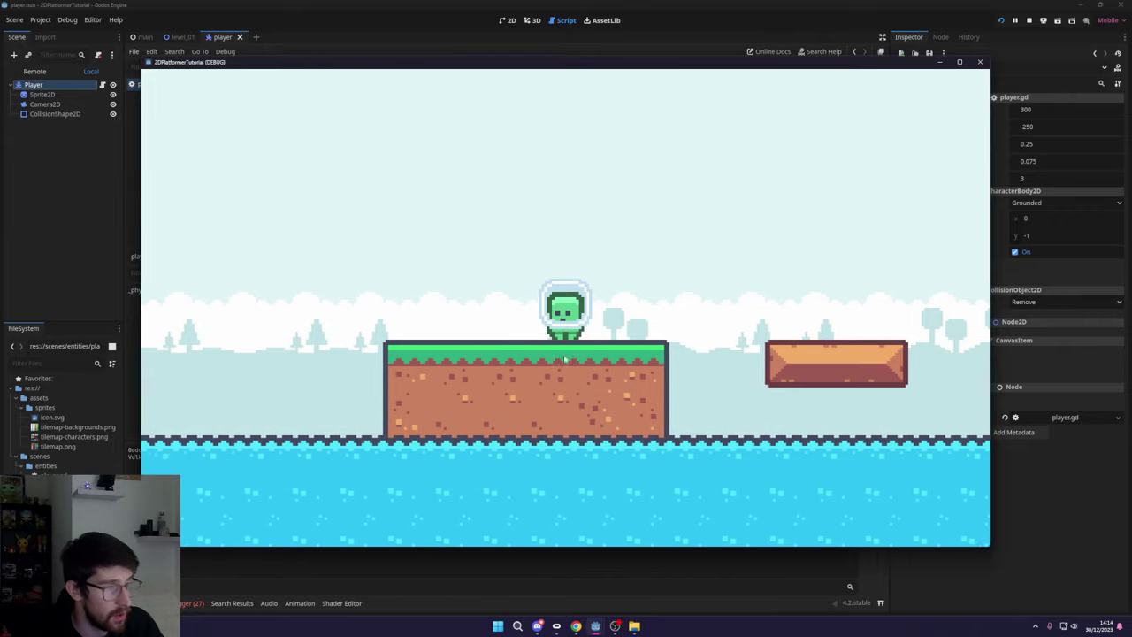
{"action": "key", "text": "space"}
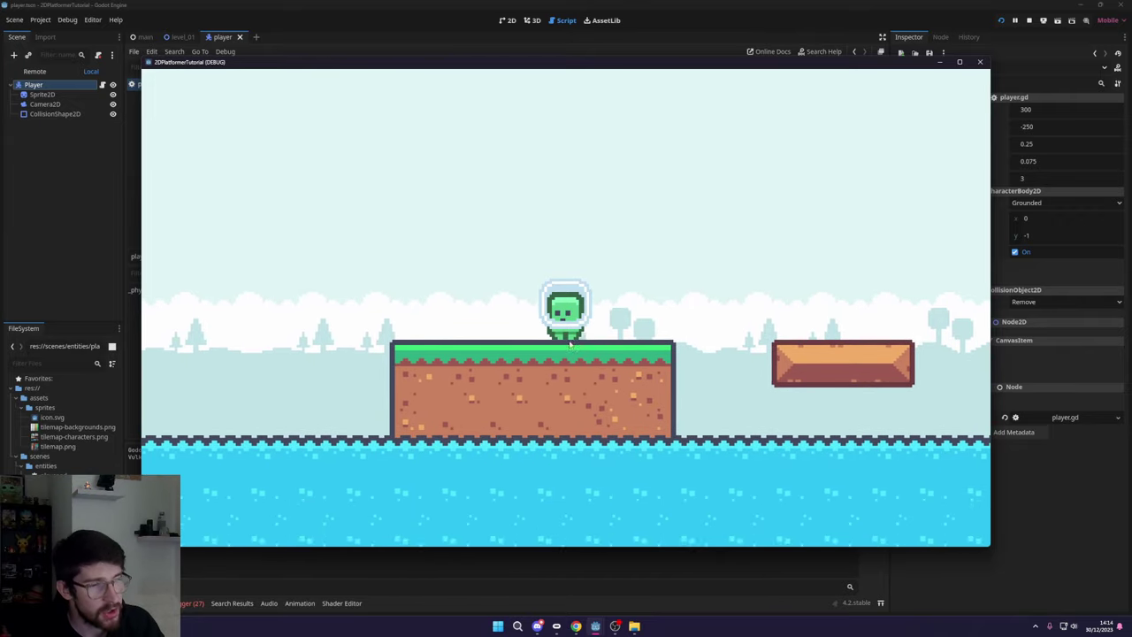
{"action": "key", "text": "space"}
{"action": "key", "text": "Left"}
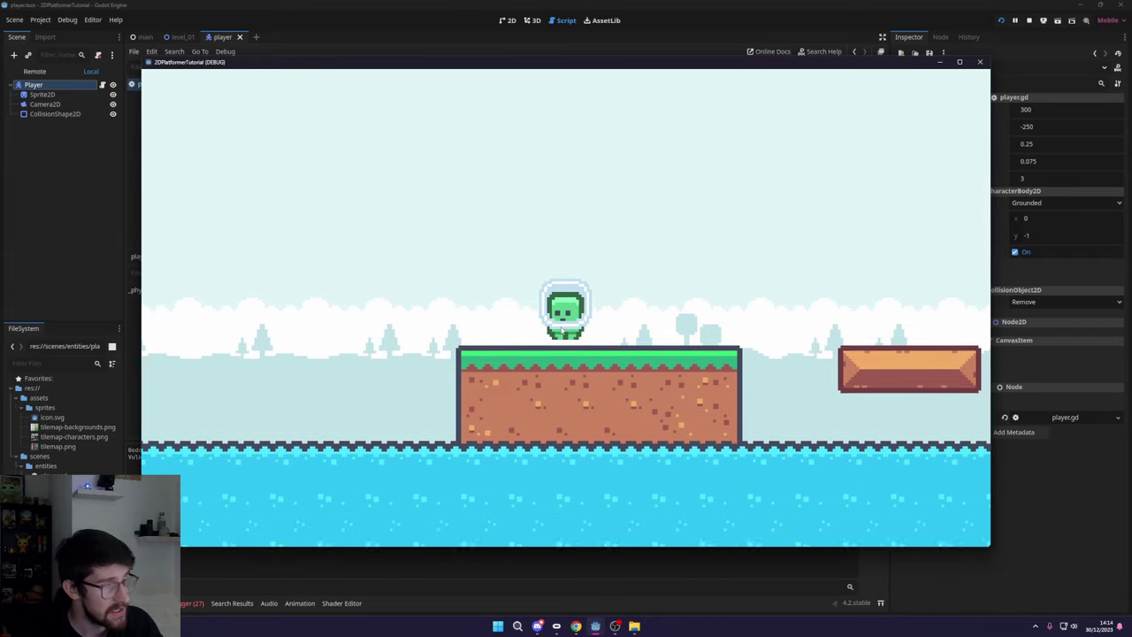
{"action": "key", "text": "Right"}
{"action": "key", "text": "space"}
{"action": "key", "text": "Left"}
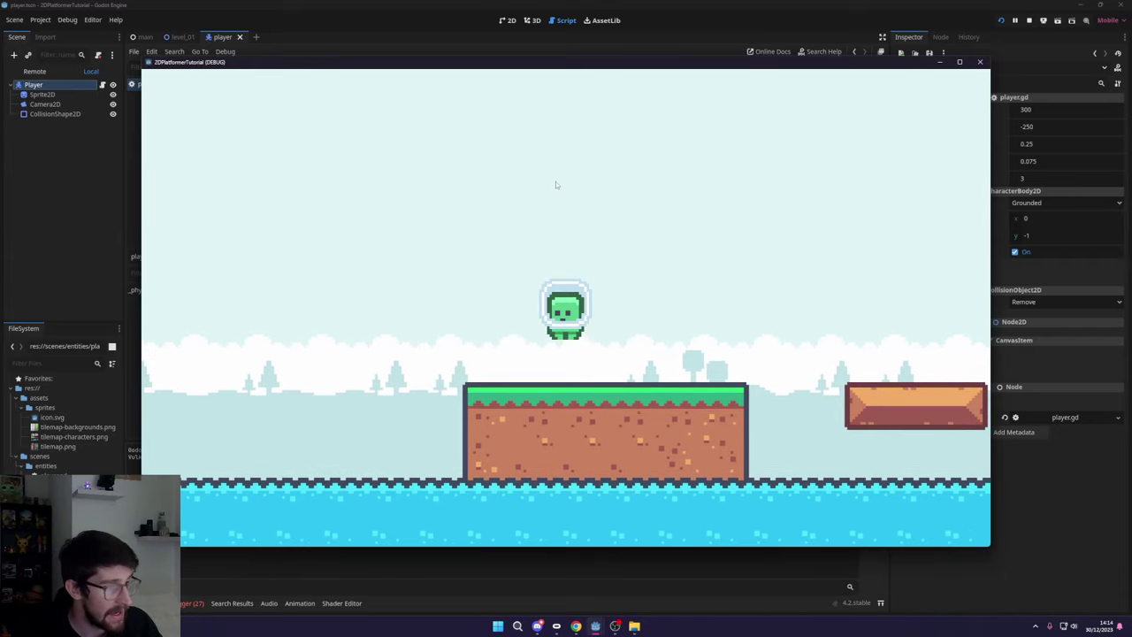
{"action": "key", "text": "space"}
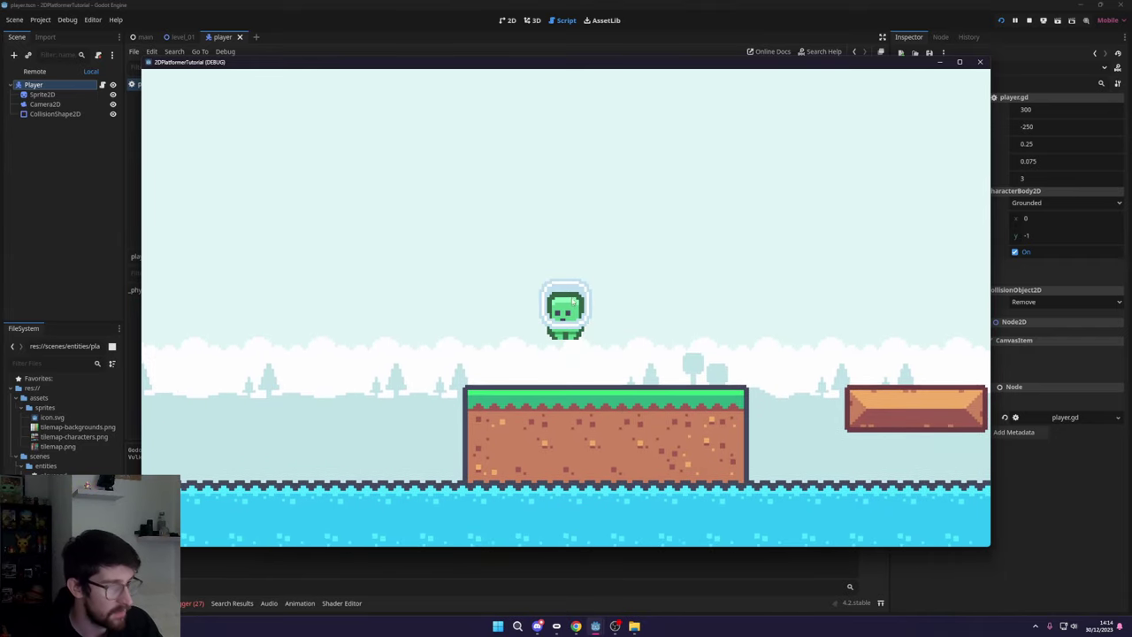
{"action": "key", "text": "Left"}
{"action": "key", "text": "Right"}
{"action": "key", "text": "Left"}
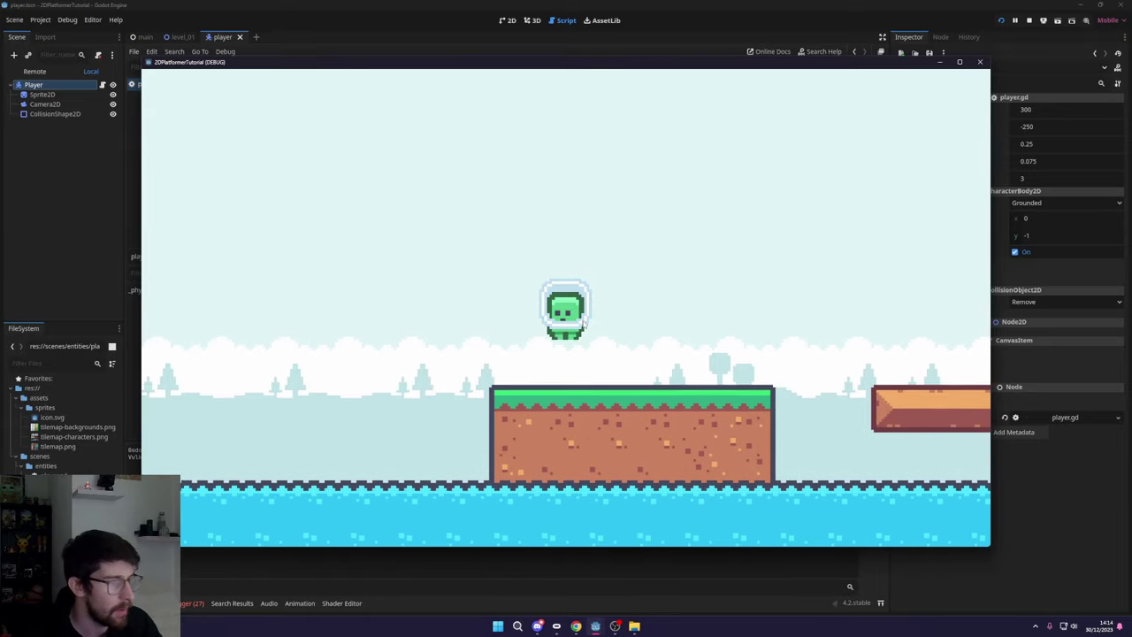
{"action": "key", "text": "space"}
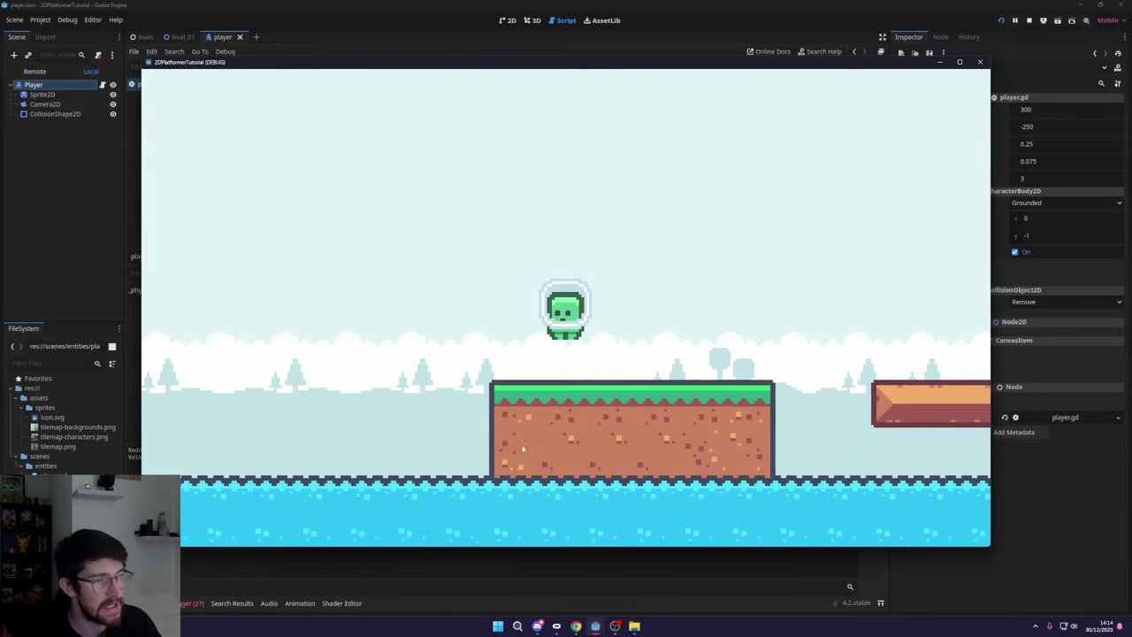
{"action": "key", "text": "Right"}
{"action": "left_click", "coordinate": [979, 61]}
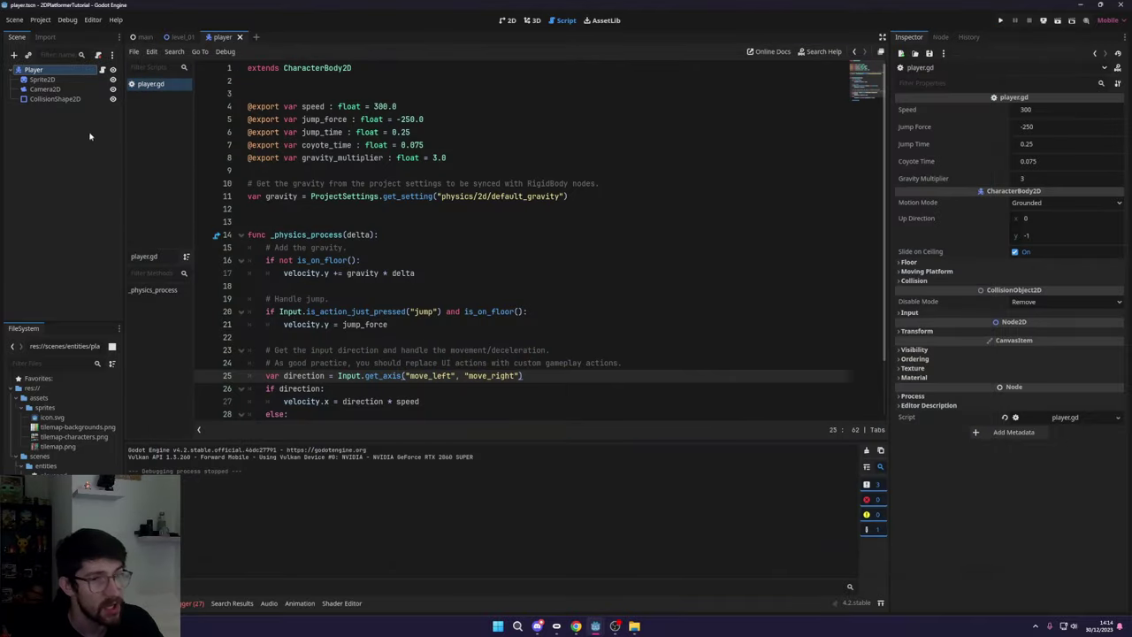
- Enable vertical drag on the player's Camera2D, set its top and bottom drag margins to 0.5, and save the scene
{"action": "left_click", "coordinate": [46, 88]}
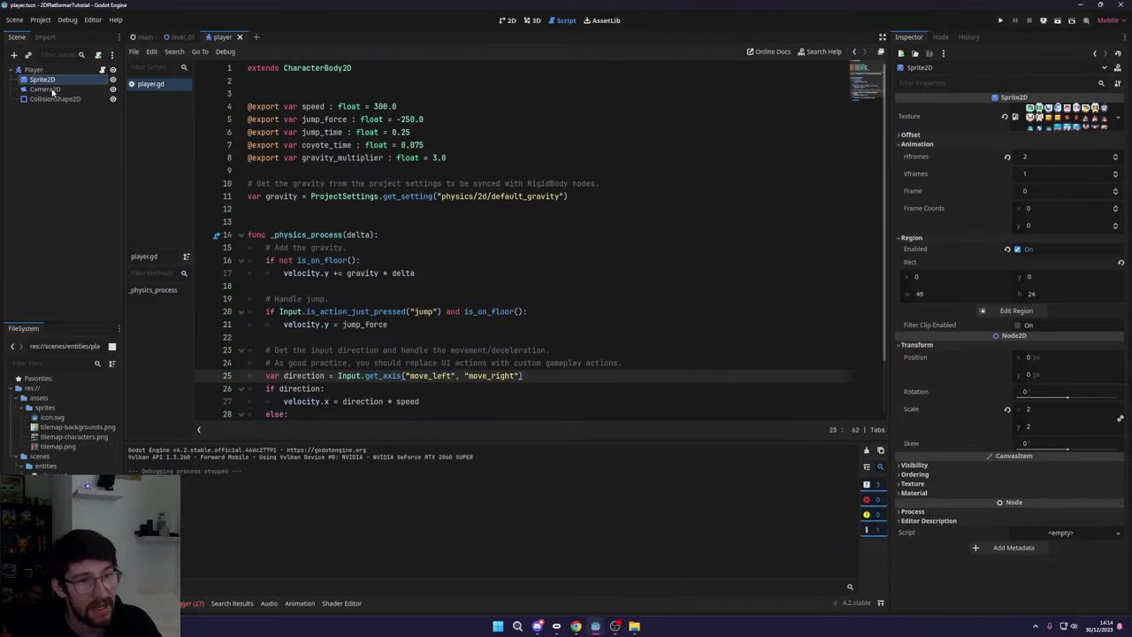
{"action": "left_click", "coordinate": [908, 261]}
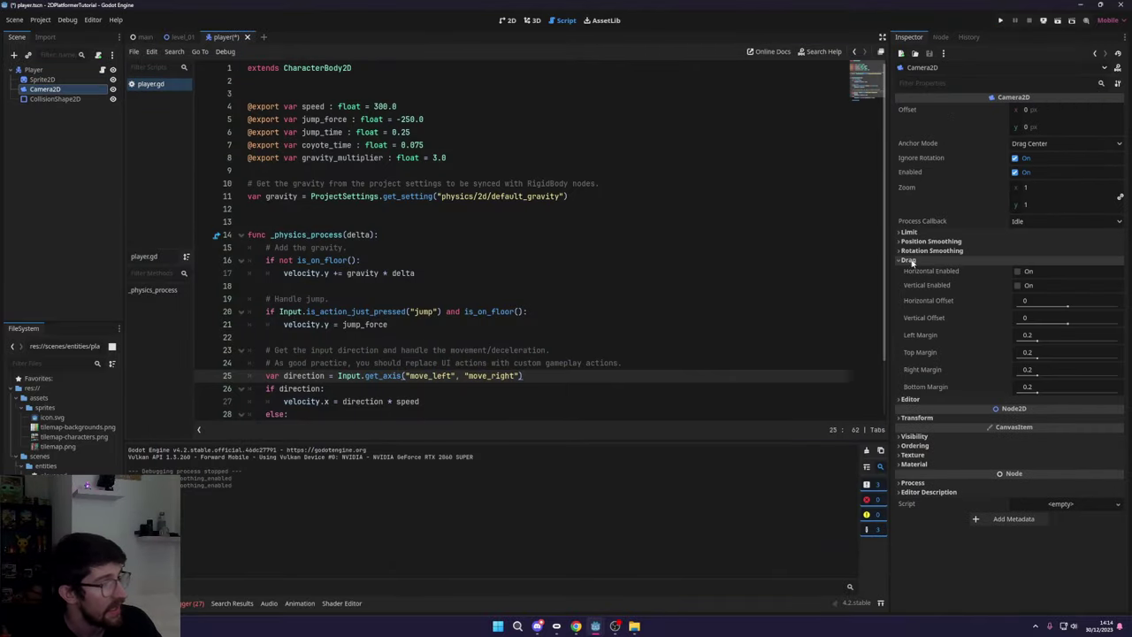
{"action": "left_click", "coordinate": [1017, 286]}
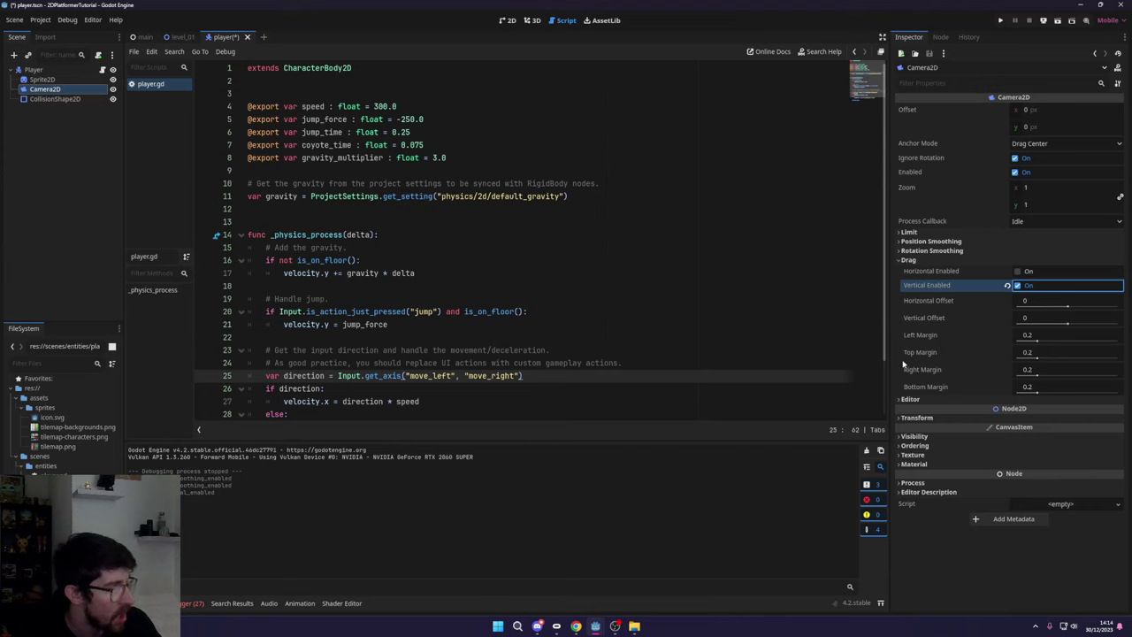
{"action": "left_click", "coordinate": [1038, 356]}
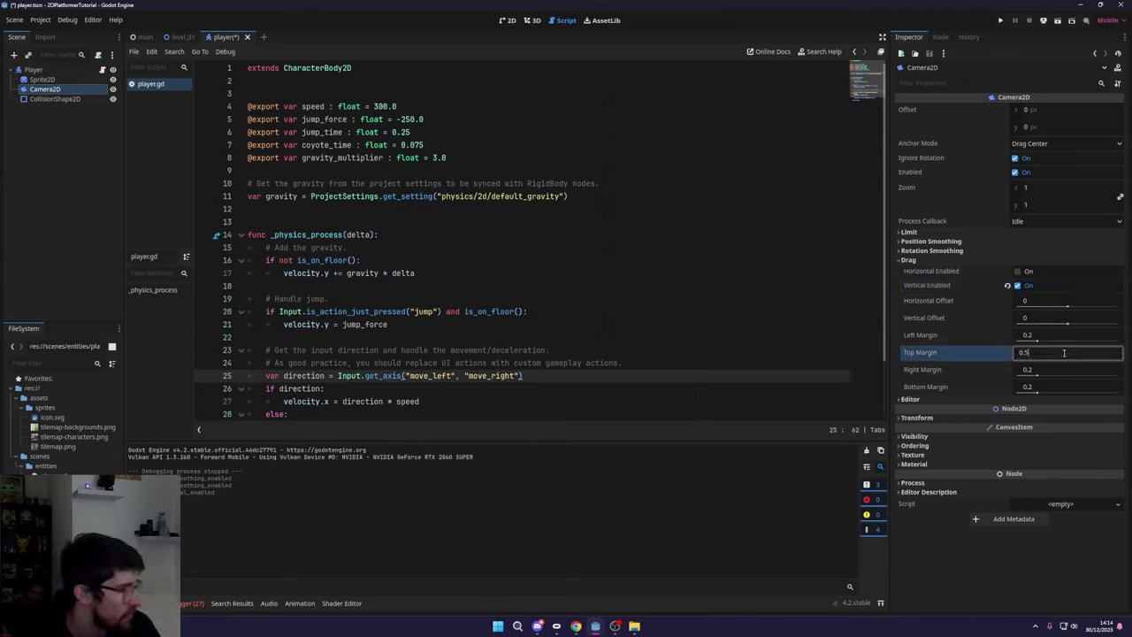
{"action": "left_click", "coordinate": [1045, 368]}
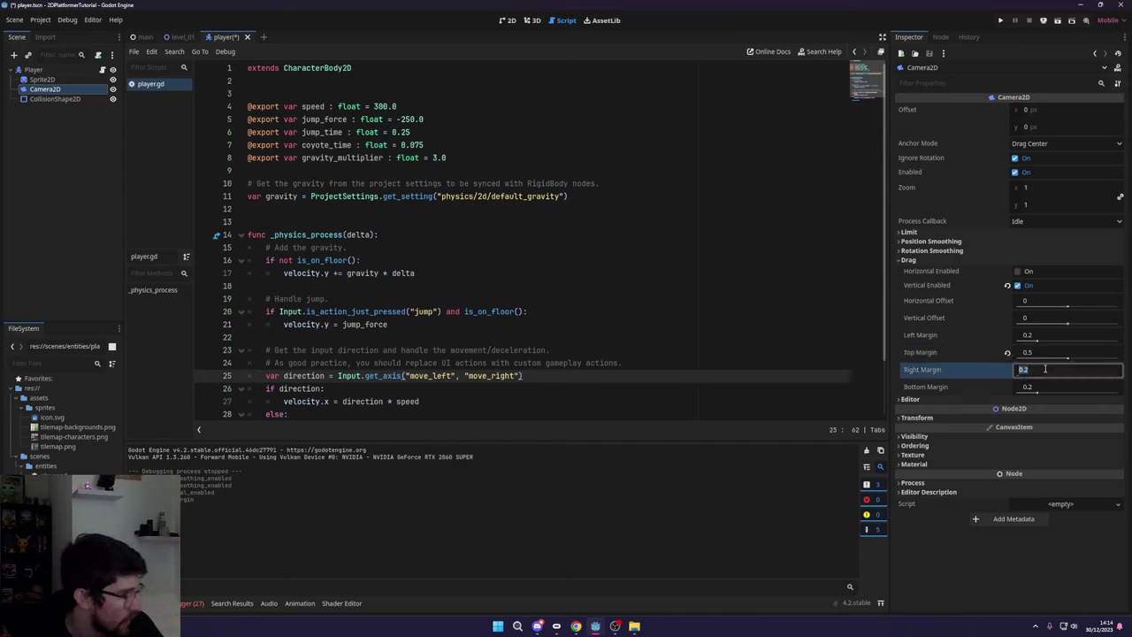
{"action": "left_click", "coordinate": [1054, 386]}
{"action": "type", "text": "0.5"}
{"action": "key", "text": "Return"}
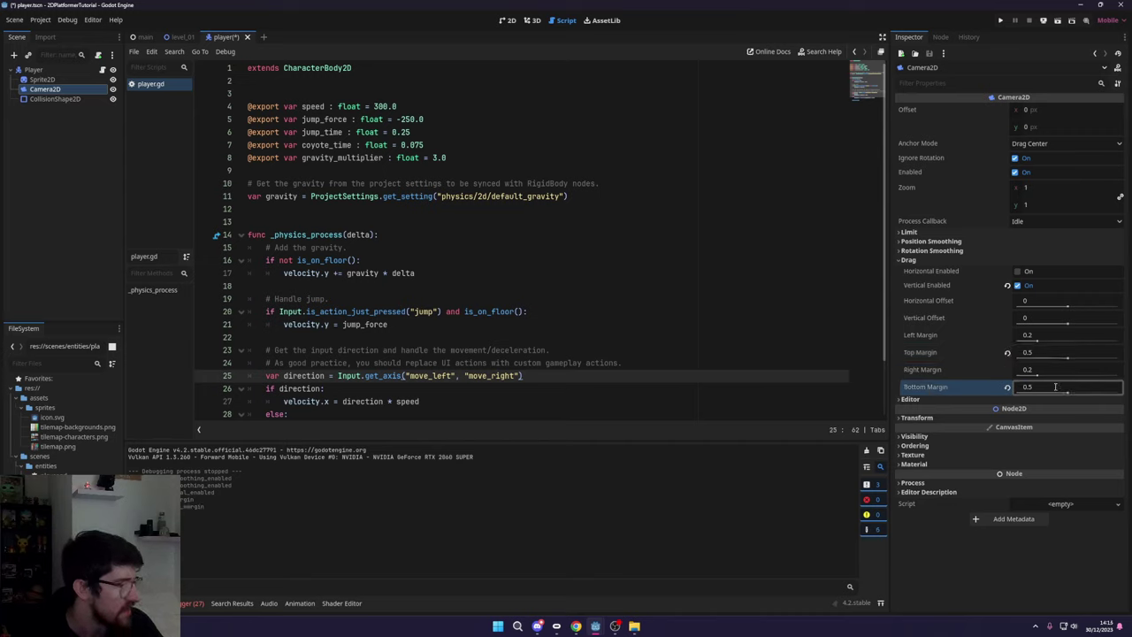
{"action": "key", "text": "ctrl+s"}
- Run the project, test the camera's vertical drag by moving and jumping around the platforms, and stop the game
{"action": "left_click", "coordinate": [1000, 21]}
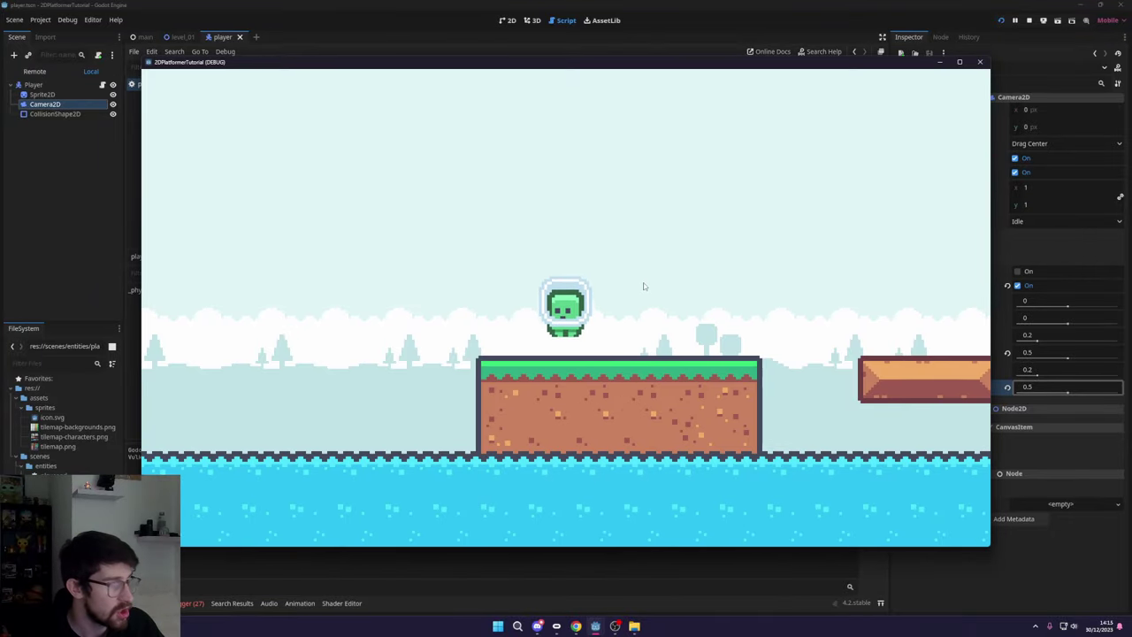
{"action": "key", "text": "Right"}
{"action": "key", "text": "Left"}
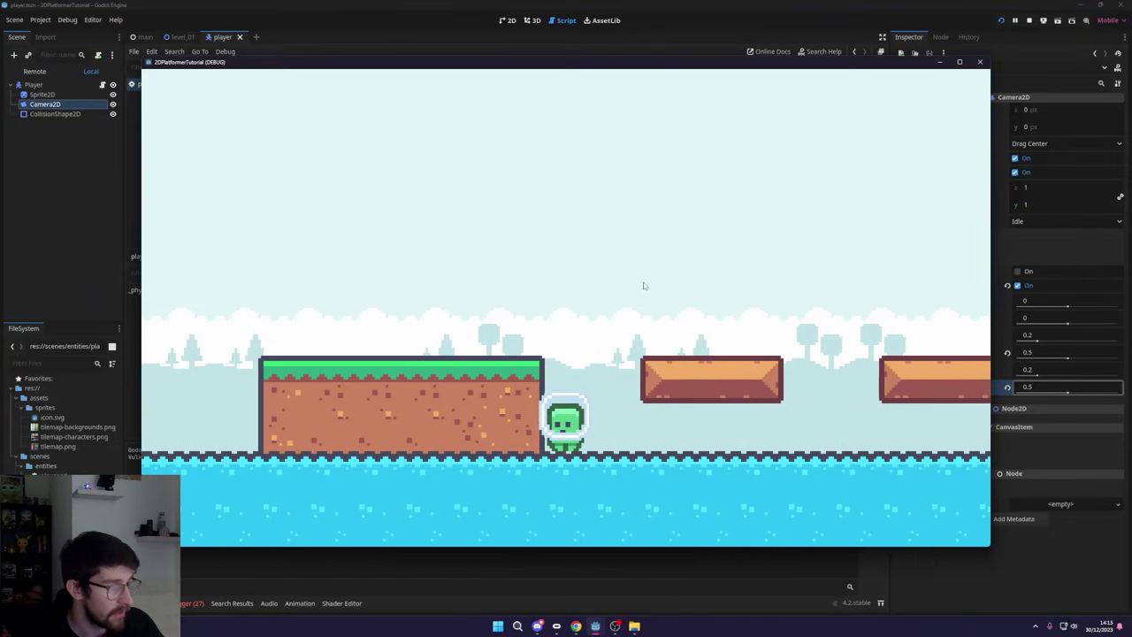
{"action": "key", "text": "Right"}
{"action": "key", "text": "space"}
{"action": "key", "text": "space"}
{"action": "key", "text": "Left"}
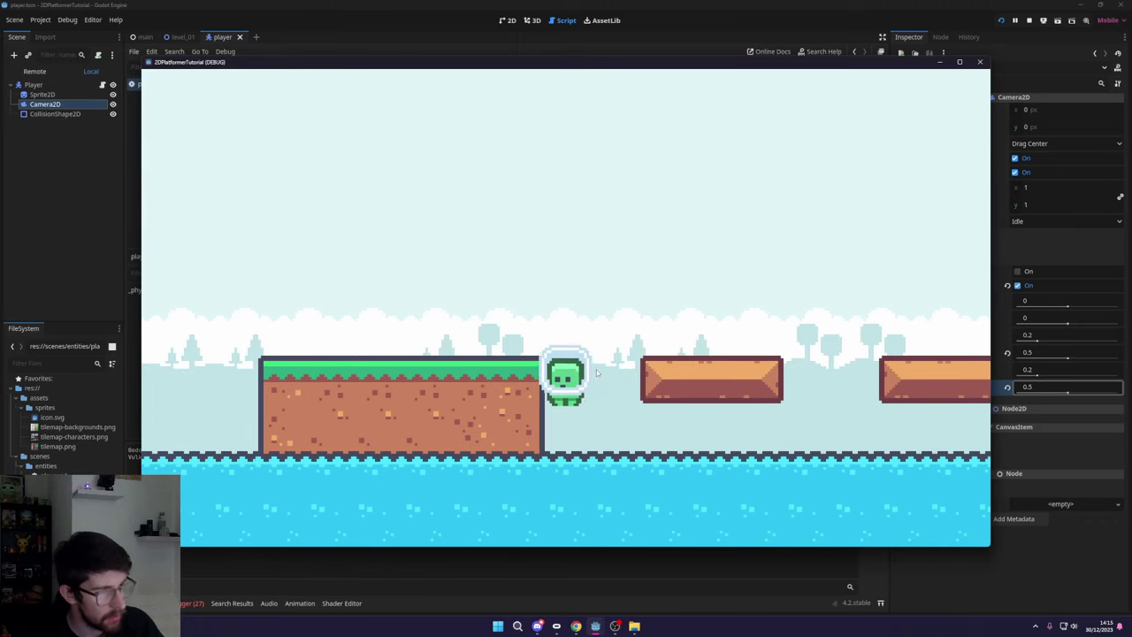
{"action": "key", "text": "Right"}
{"action": "key", "text": "Left"}
{"action": "key", "text": "Right"}
{"action": "key", "text": "space"}
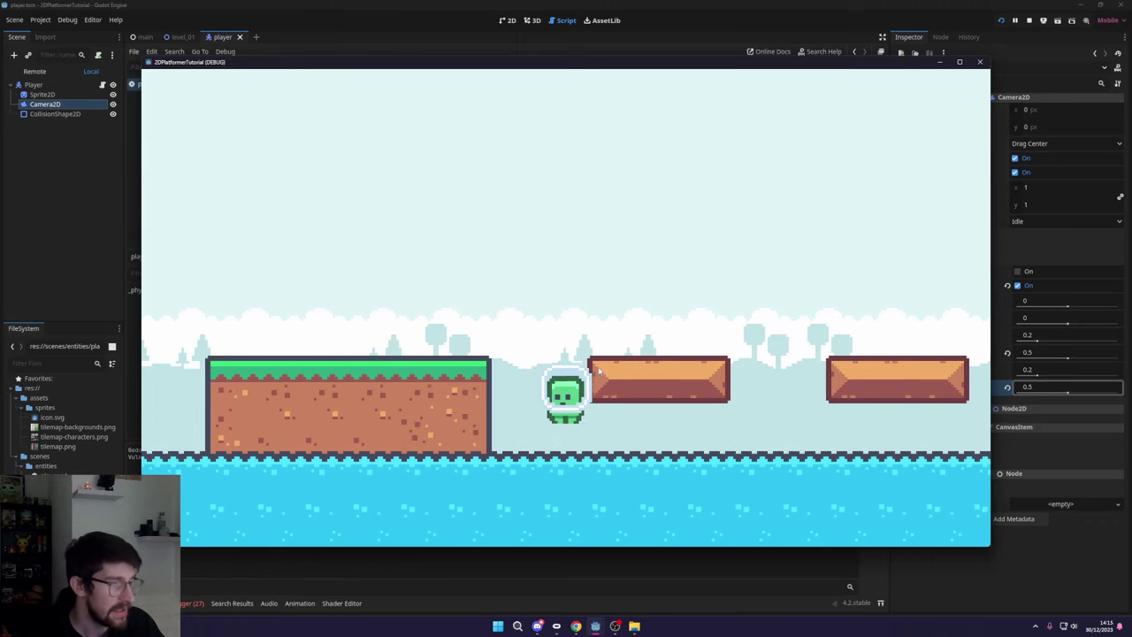
{"action": "key", "text": "Left"}
{"action": "key", "text": "Right"}
{"action": "key", "text": "space"}
{"action": "key", "text": "Left"}
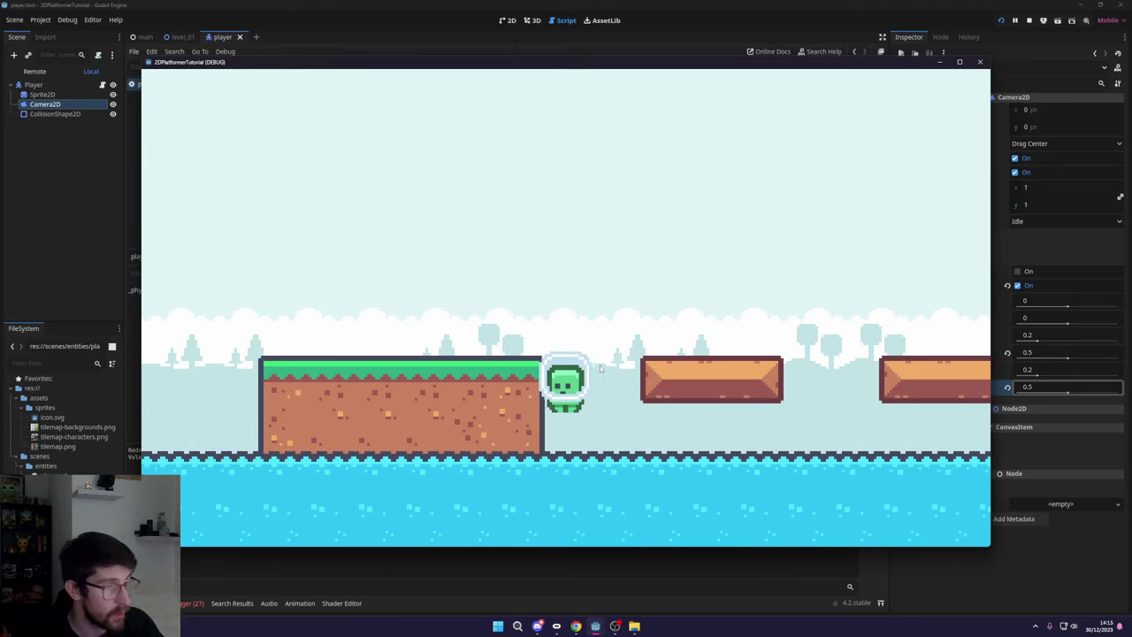
{"action": "key", "text": "Right"}
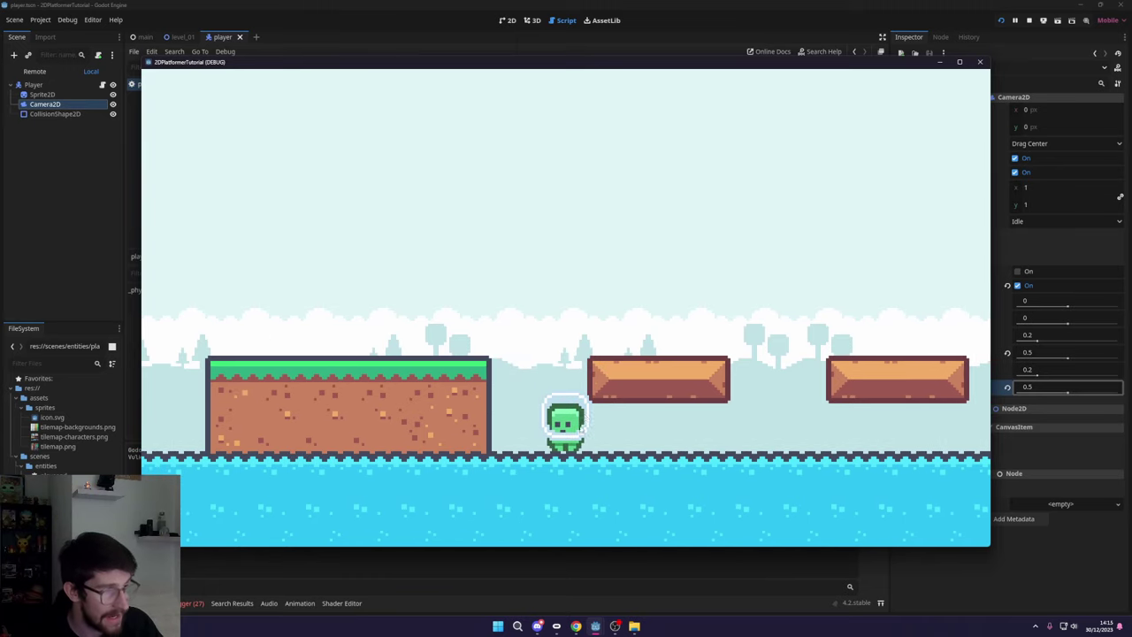
{"action": "key", "text": "space"}
{"action": "key", "text": "Left"}
{"action": "key", "text": "Right"}
{"action": "key", "text": "Left"}
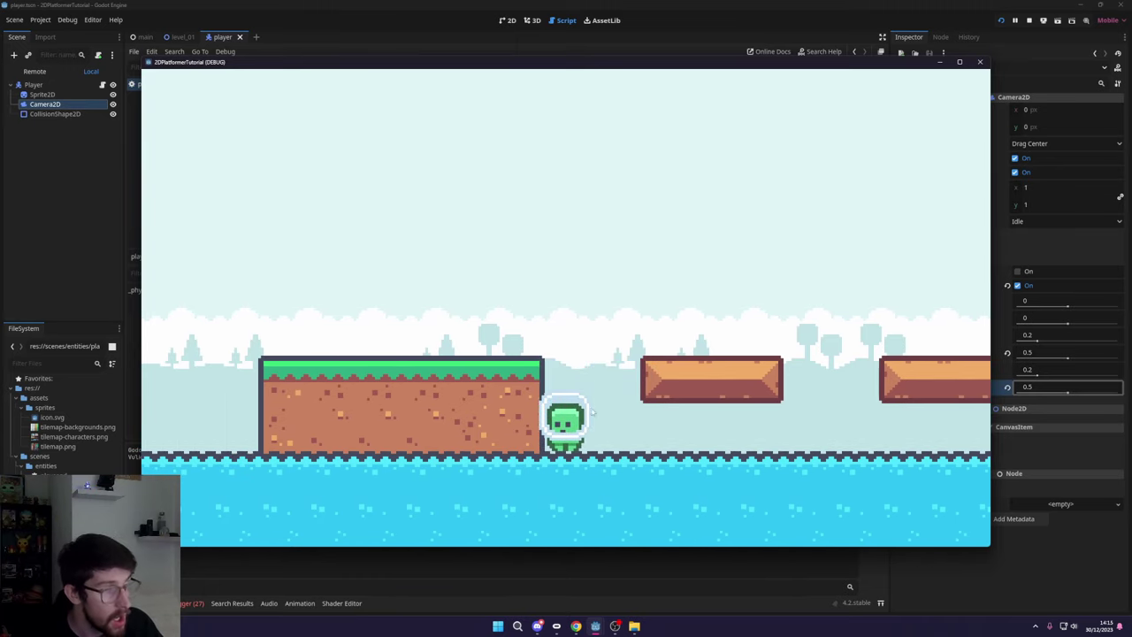
{"action": "key", "text": "Right"}
{"action": "key", "text": "space"}
{"action": "key", "text": "Left"}
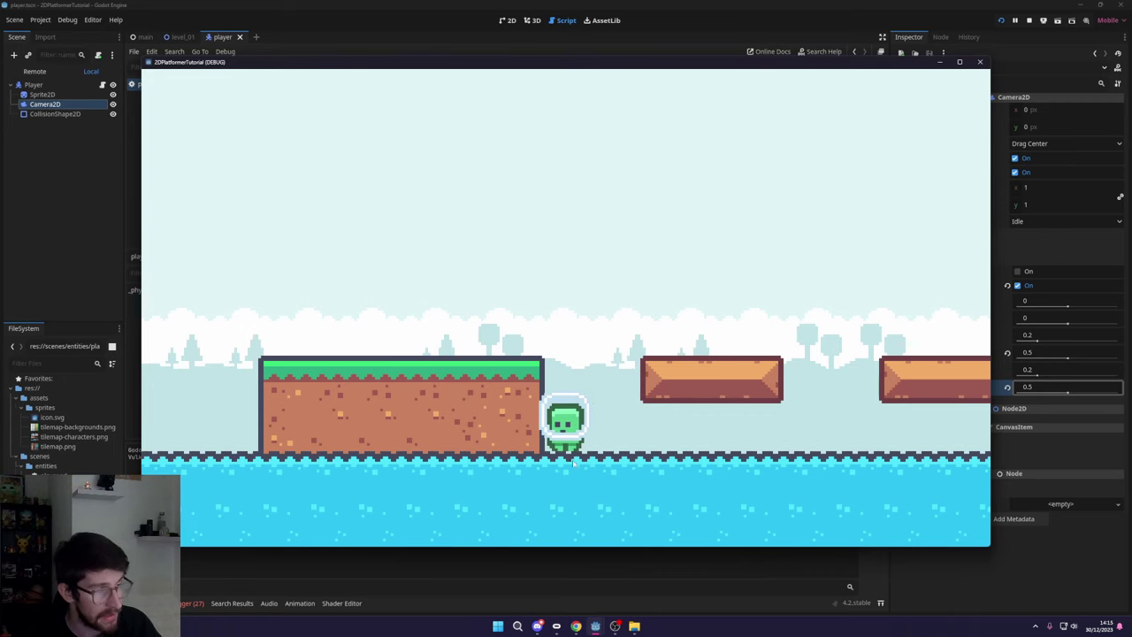
{"action": "key", "text": "Right"}
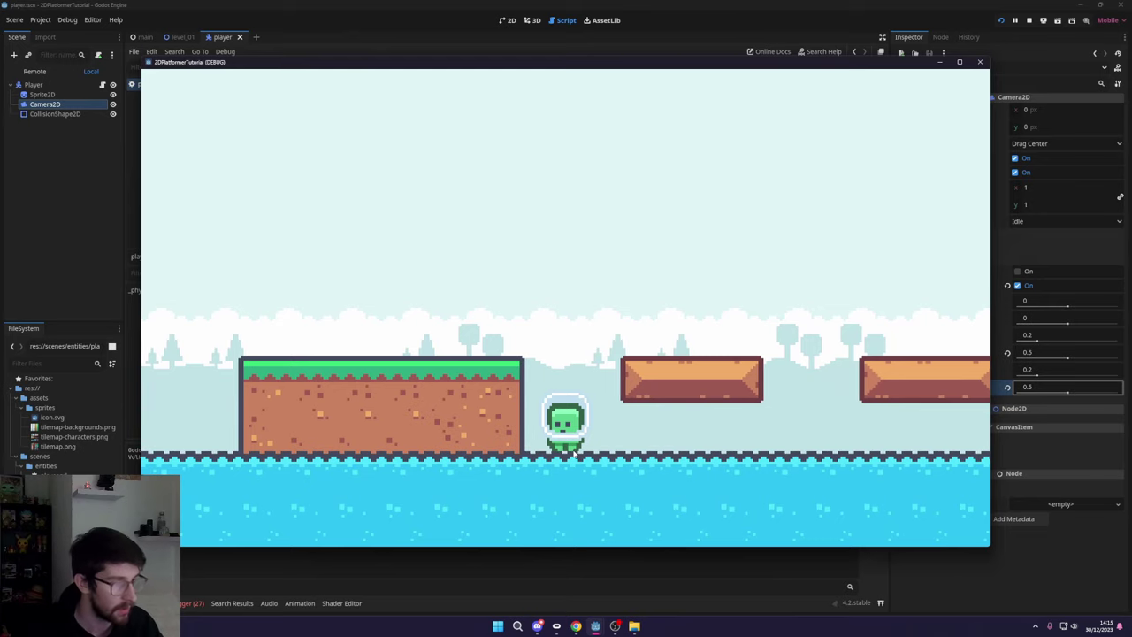
{"action": "key", "text": "F8"}
- Enable horizontal drag on the Camera2D, set its left and right drag margins to 0.3, and save the scene
{"action": "left_click", "coordinate": [1017, 271]}
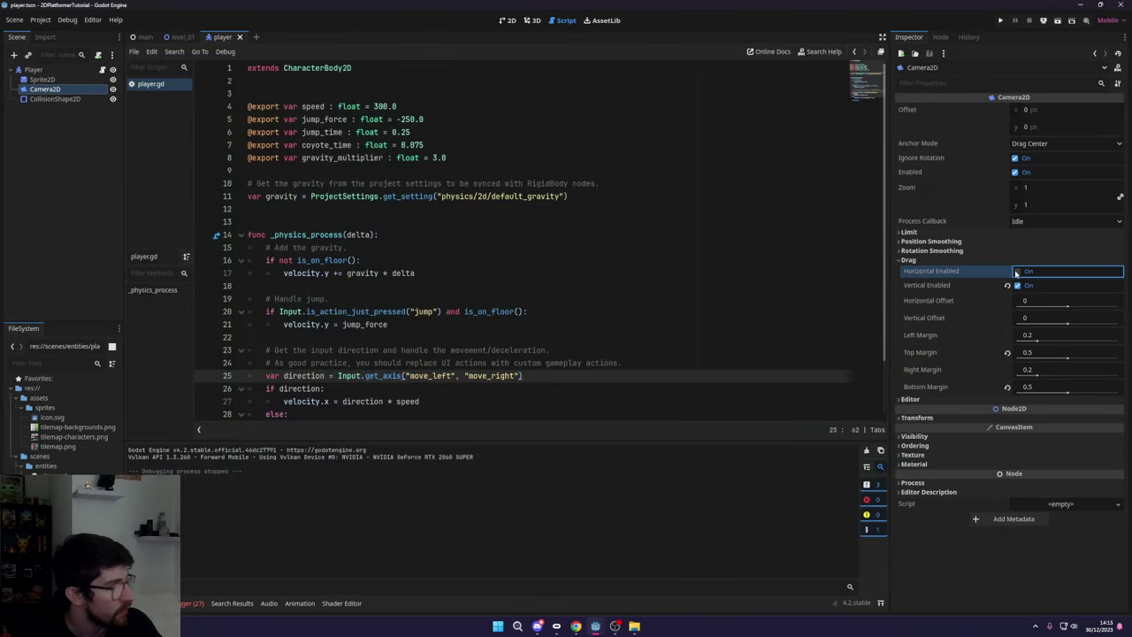
{"action": "left_click", "coordinate": [1040, 334]}
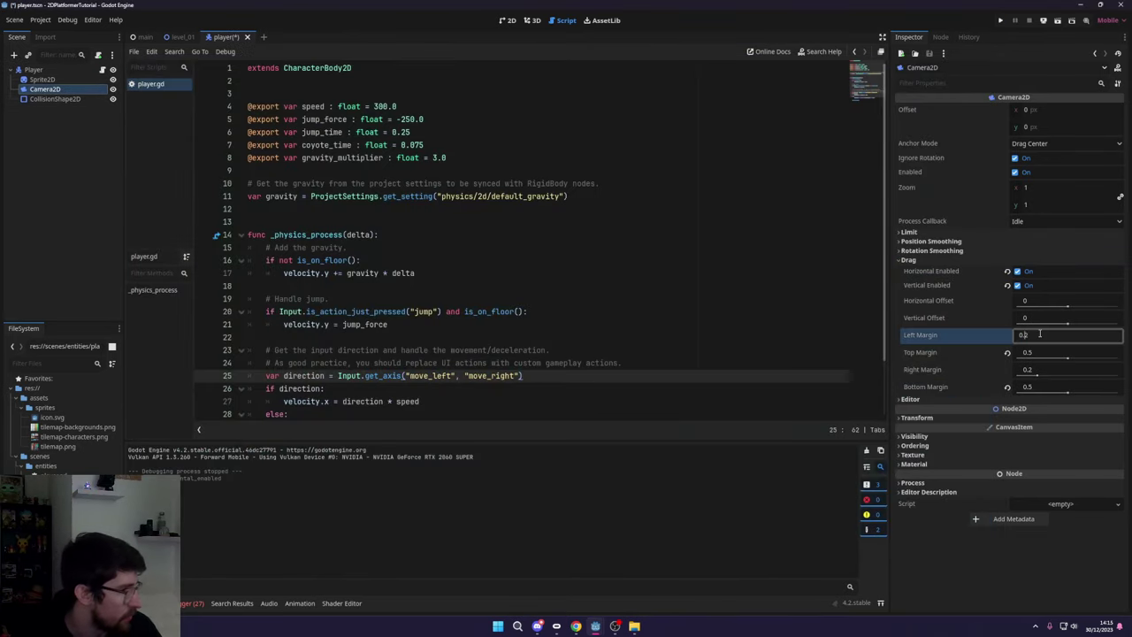
{"action": "left_click", "coordinate": [1059, 369]}
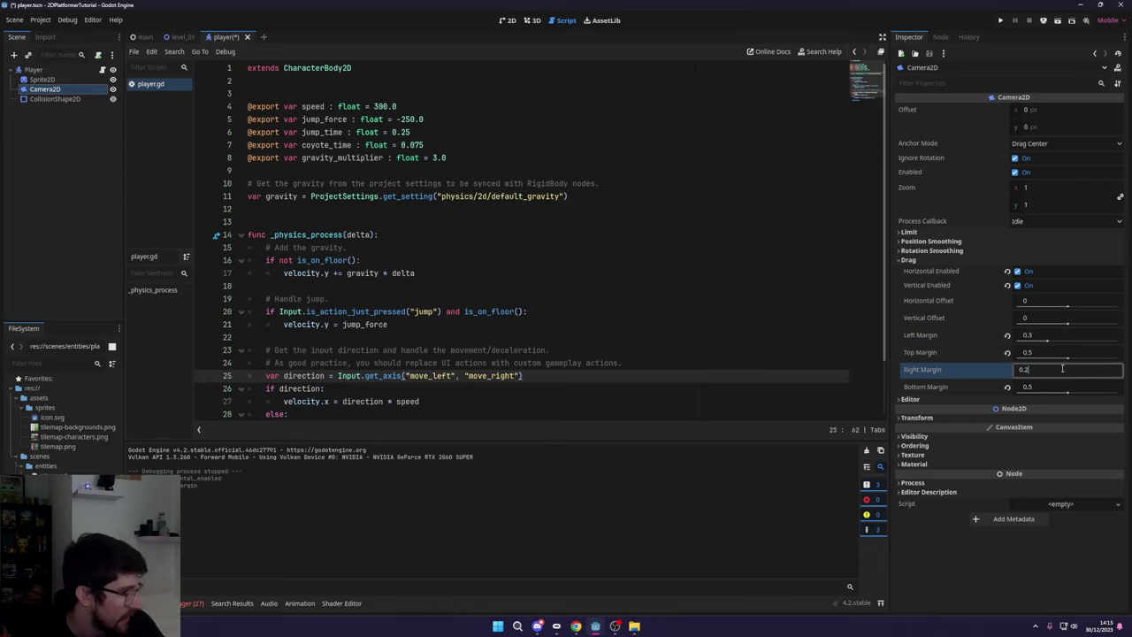
{"action": "type", "text": "3"}
{"action": "key", "text": "Return"}
{"action": "key", "text": "ctrl+s"}
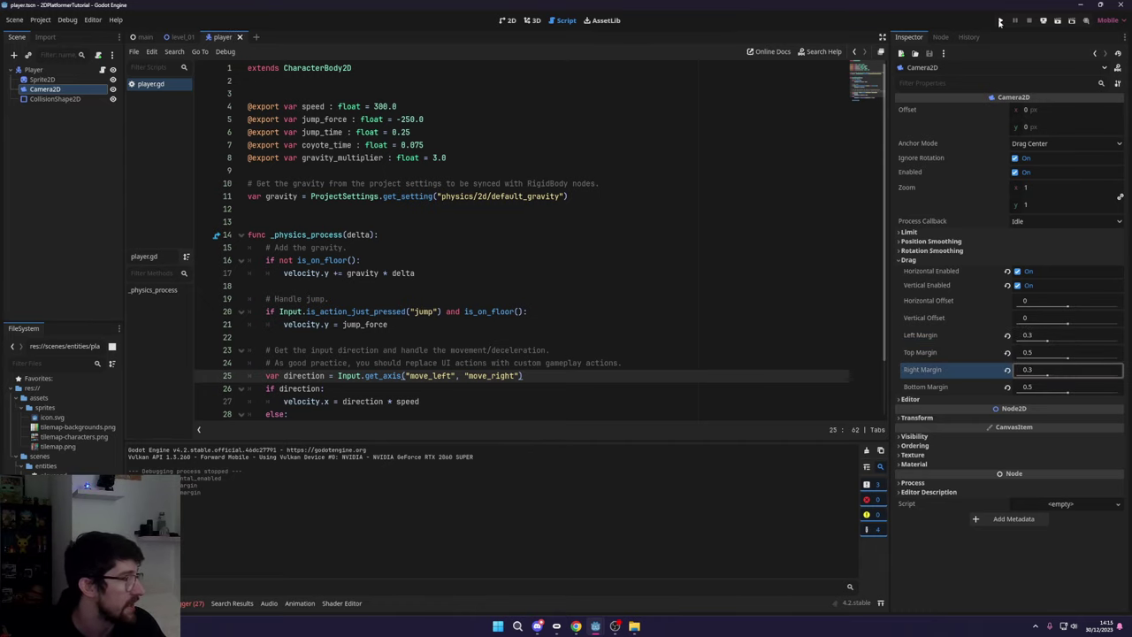
- Run the project, test the camera's horizontal drag by moving and jumping across the platforms both ways, and close the game
{"action": "left_click", "coordinate": [1000, 20]}
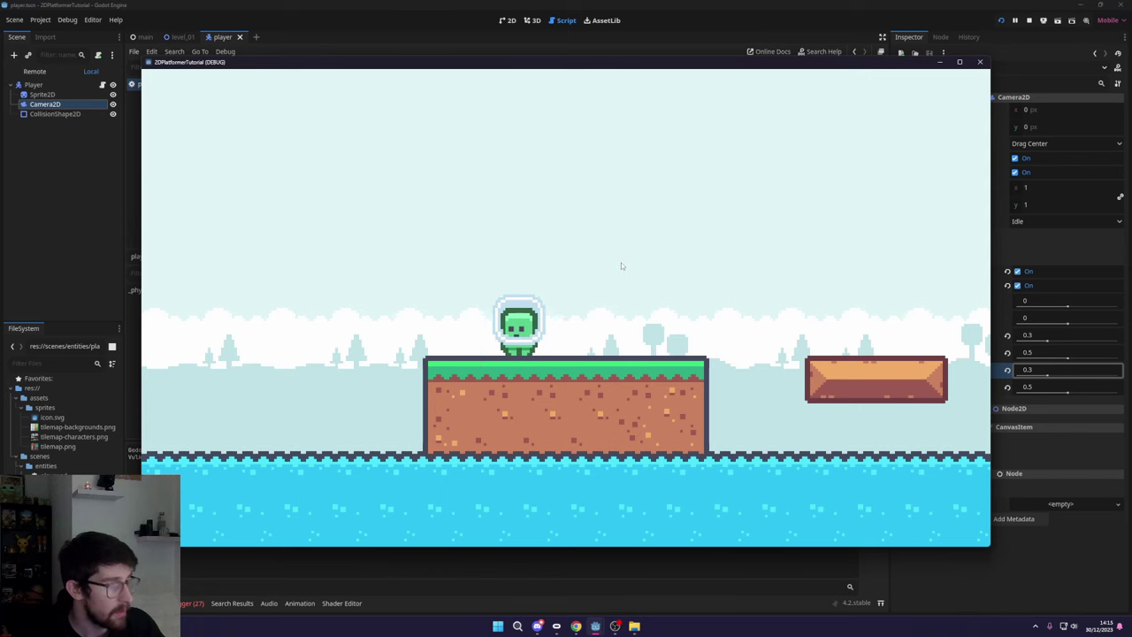
{"action": "key", "text": "Right"}
{"action": "key", "text": "space"}
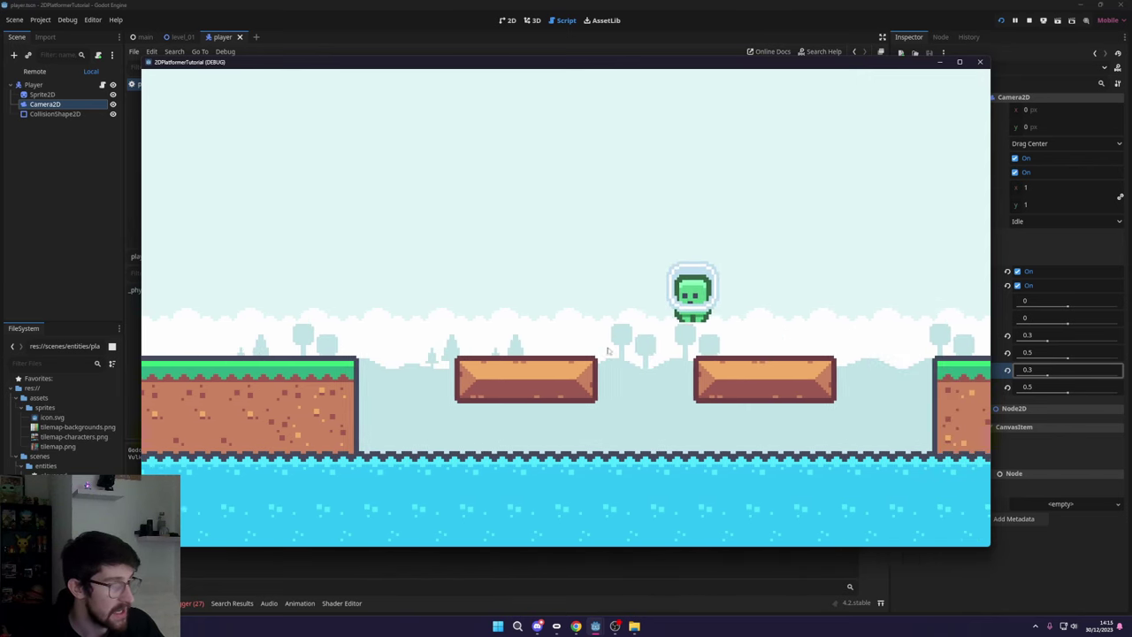
{"action": "key", "text": "Left"}
{"action": "key", "text": "space"}
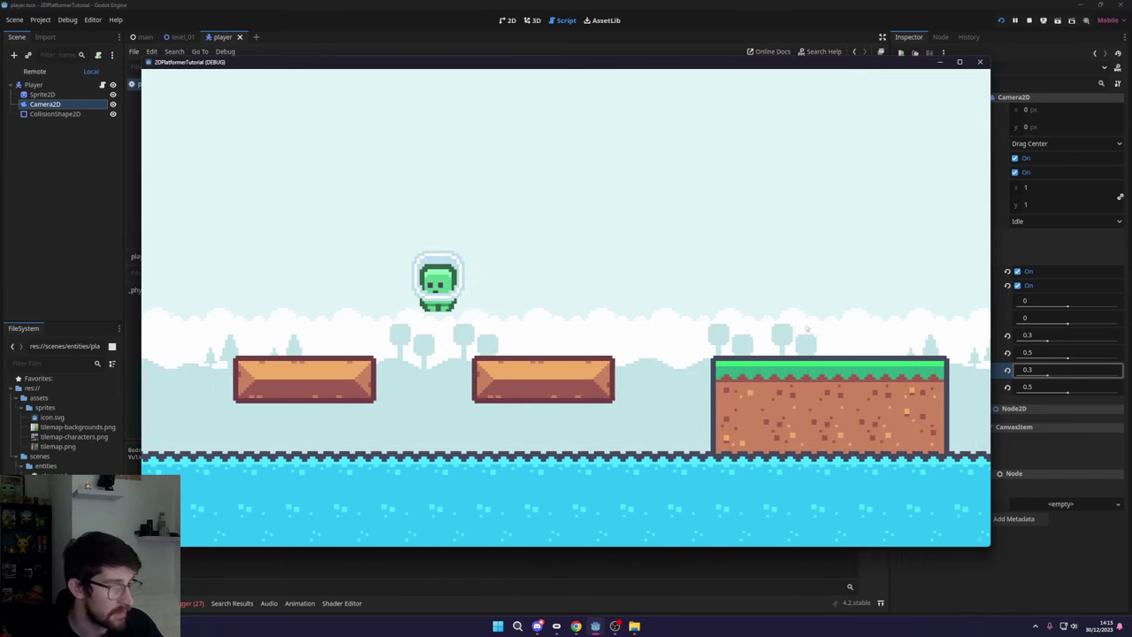
{"action": "key", "text": "Left"}
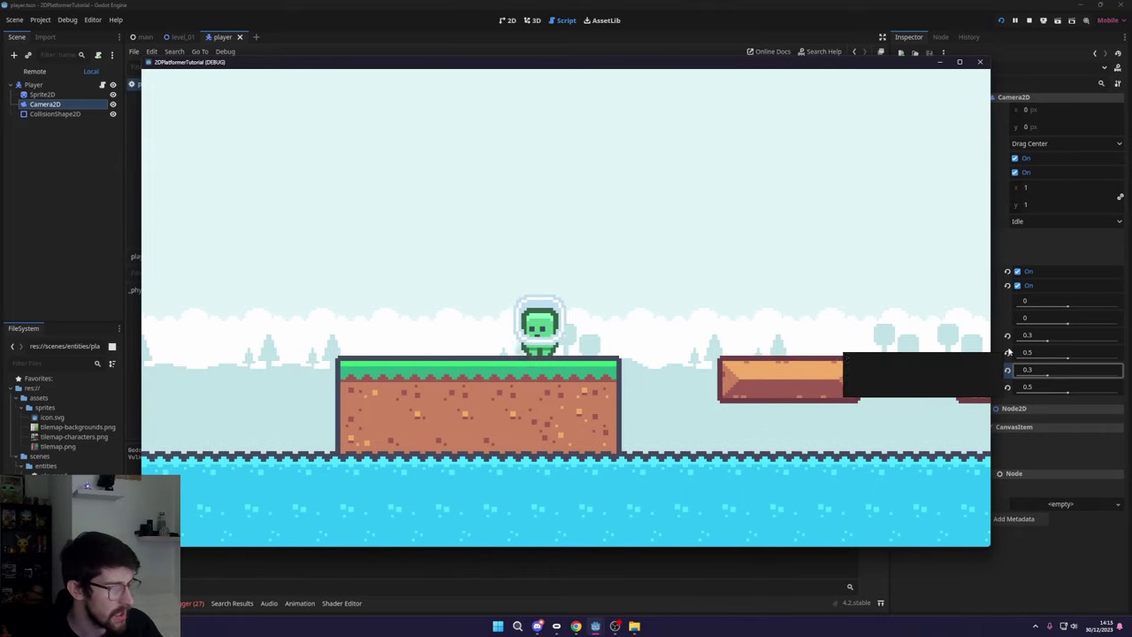
{"action": "key", "text": "Right"}
{"action": "key", "text": "space"}
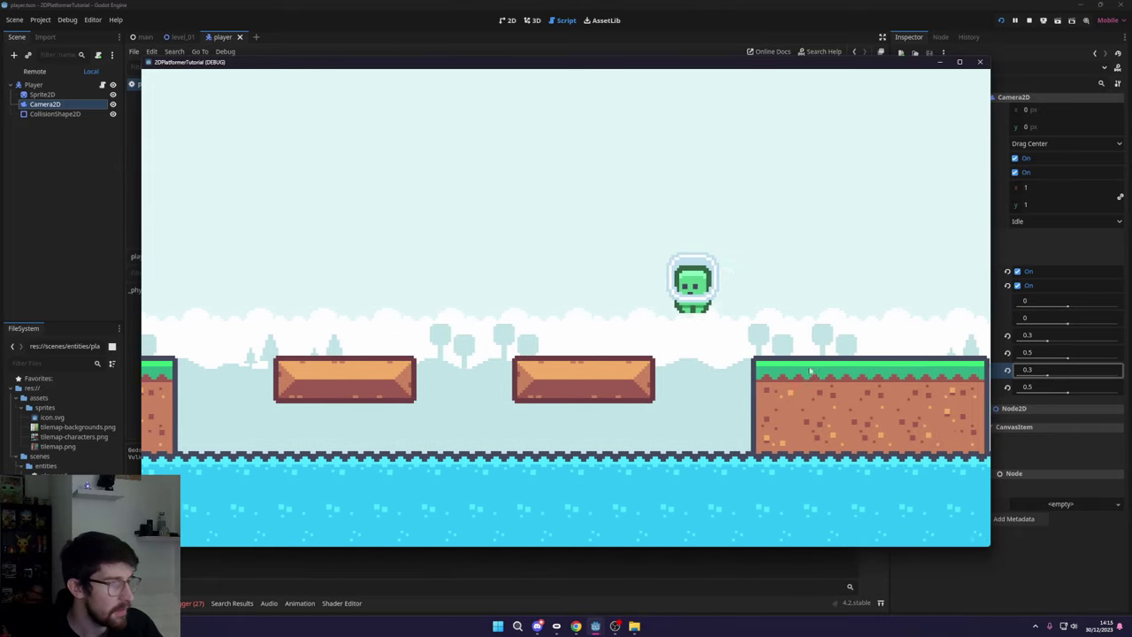
{"action": "key", "text": "Left"}
{"action": "key", "text": "space"}
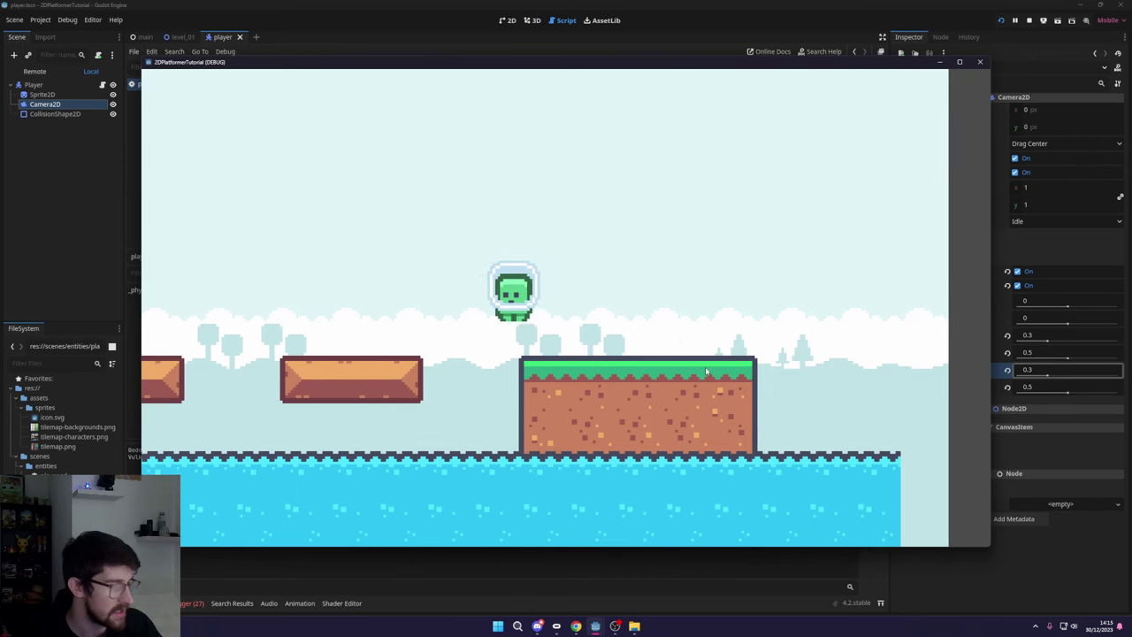
{"action": "key", "text": "Left"}
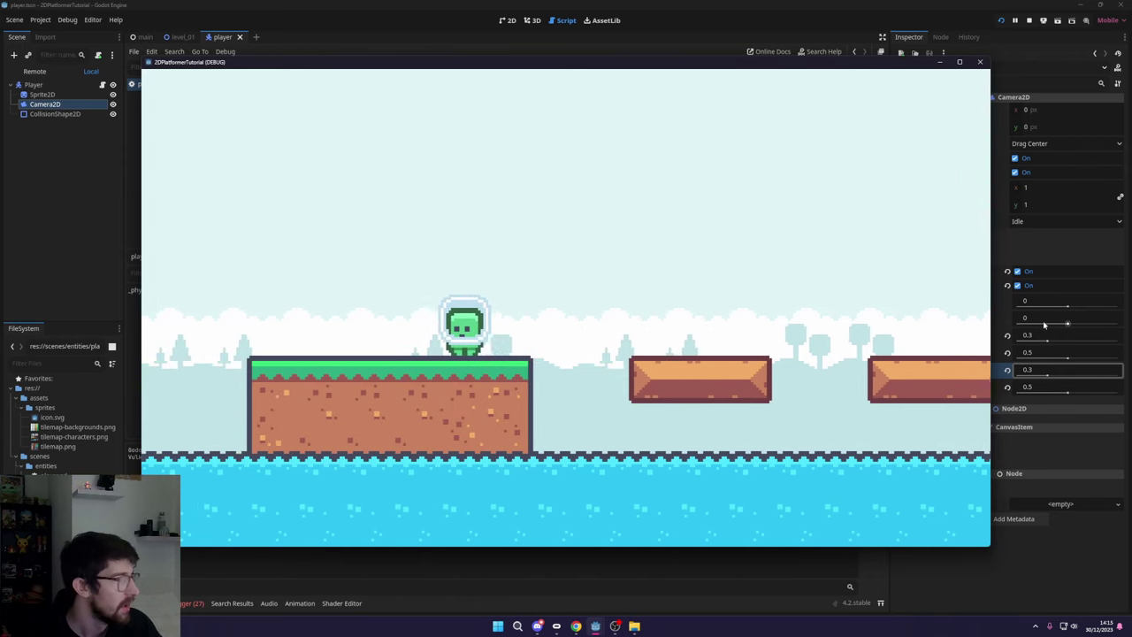
{"action": "left_click", "coordinate": [979, 61]}
- Reset the Camera2D's left and right drag margins to their default of 0.2
{"action": "left_click", "coordinate": [1039, 318]}
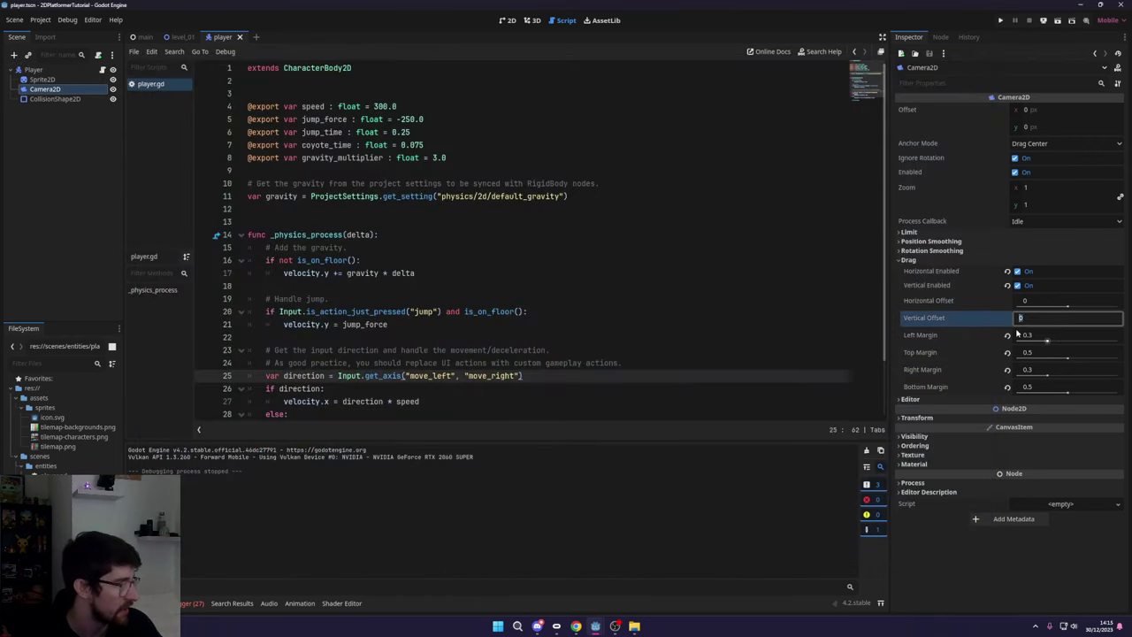
{"action": "left_click", "coordinate": [1006, 334]}
{"action": "left_click", "coordinate": [1006, 369]}
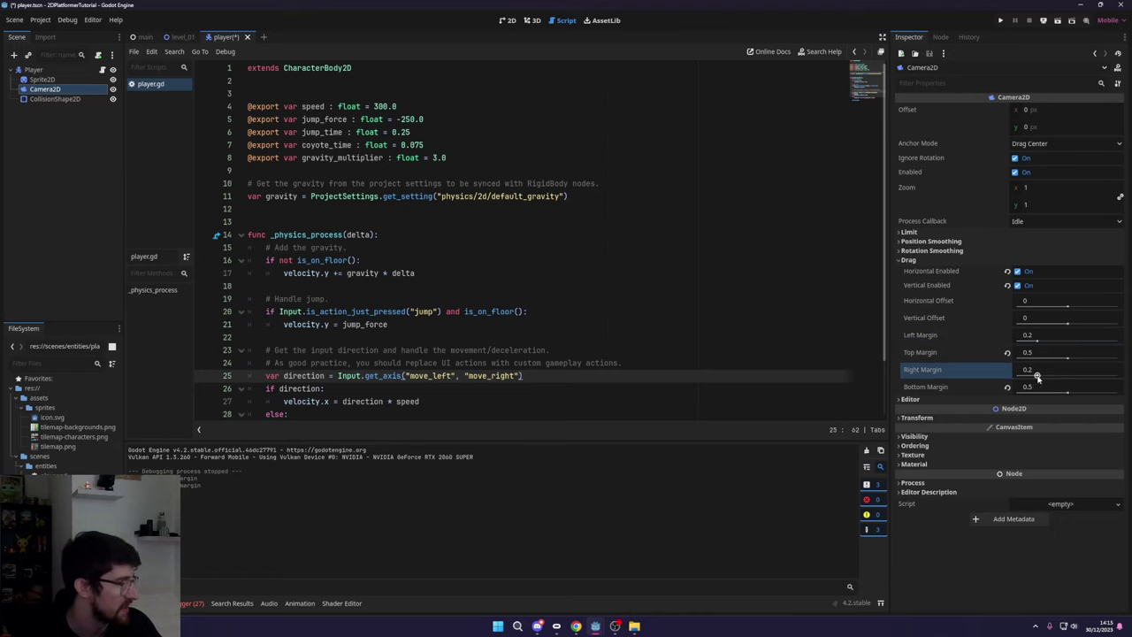
- Run the project, test the camera with the reset horizontal margins by moving and jumping between platforms, and stop the game
{"action": "left_click", "coordinate": [999, 21]}
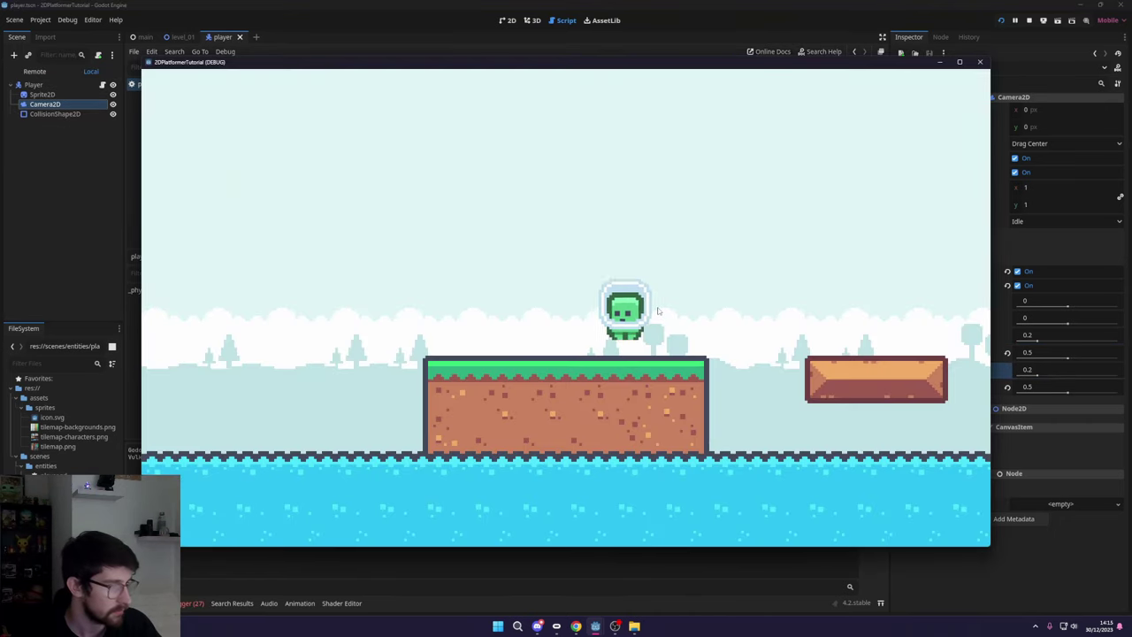
{"action": "key", "text": "Right"}
{"action": "key", "text": "space"}
{"action": "key", "text": "space"}
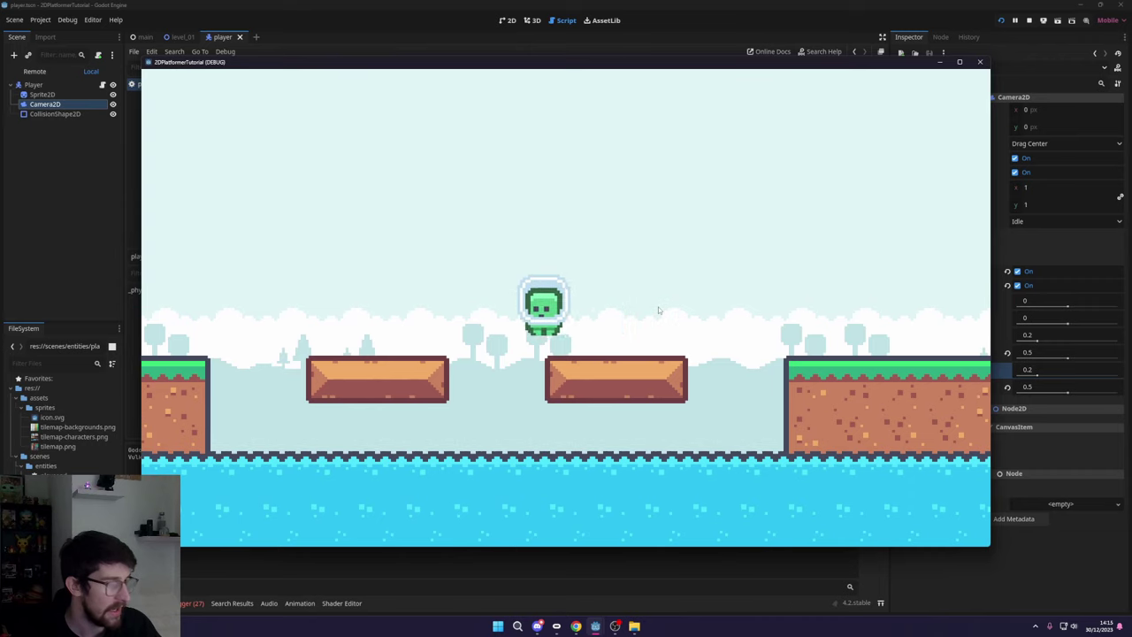
{"action": "key", "text": "Left"}
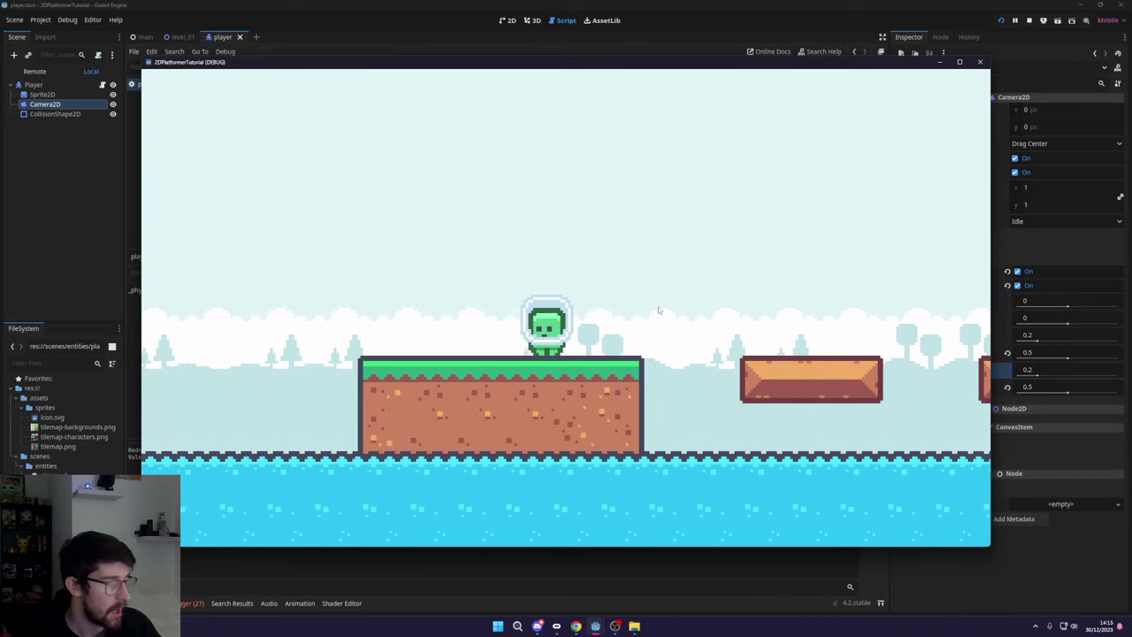
{"action": "key", "text": "Right"}
{"action": "key", "text": "space"}
{"action": "key", "text": "Right"}
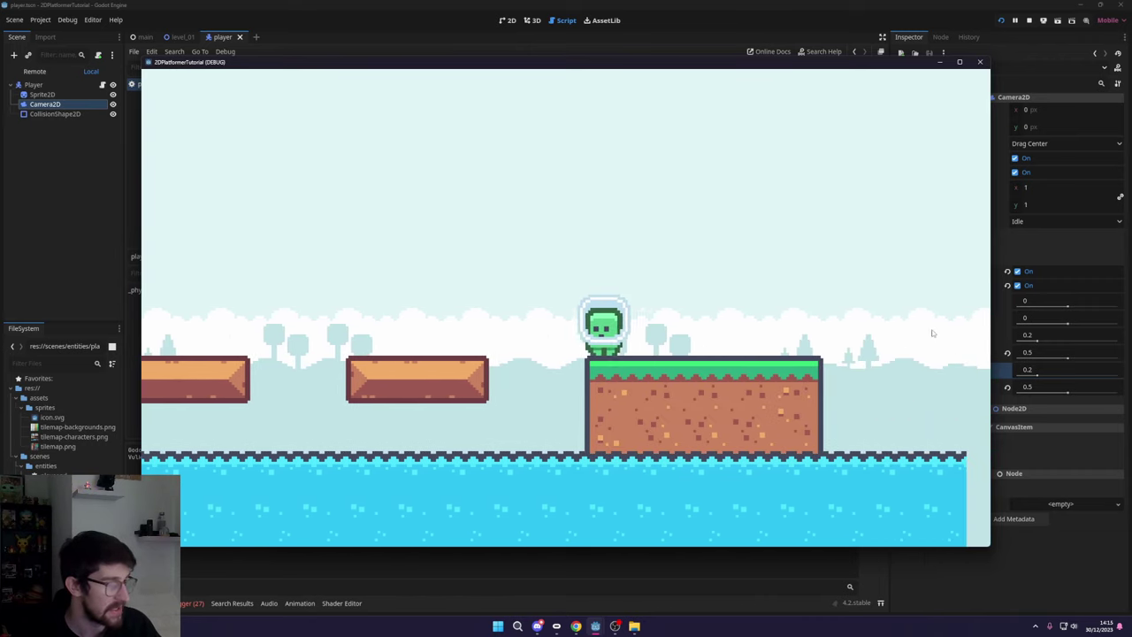
{"action": "key", "text": "Left"}
{"action": "key", "text": "space"}
{"action": "key", "text": "Left"}
{"action": "key", "text": "space"}
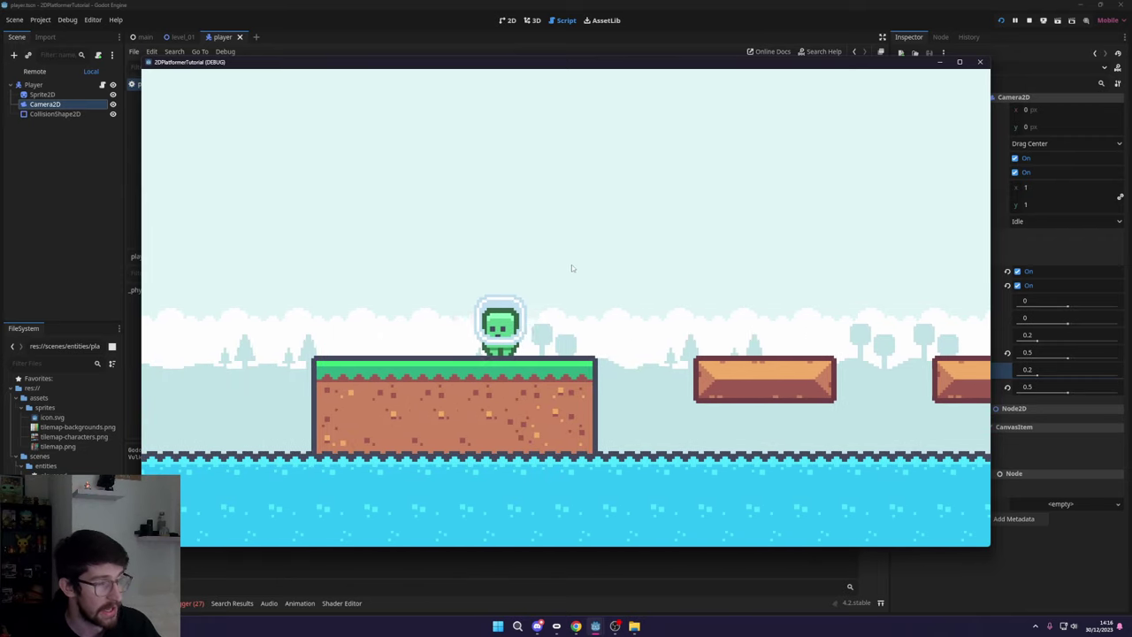
{"action": "key", "text": "F8"}
- Declare a bool variable is_jumping with the value false below the gravity variable in player.gd
{"action": "scroll", "coordinate": [388, 260], "scroll_direction": "down", "scroll_amount": 2}
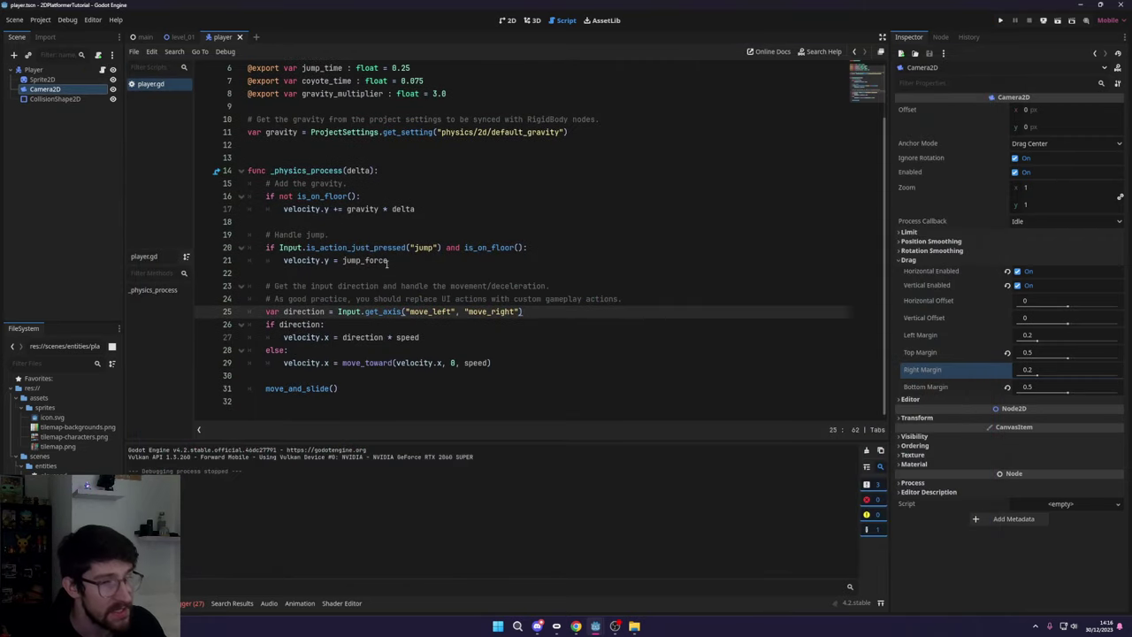
{"action": "left_click", "coordinate": [398, 209]}
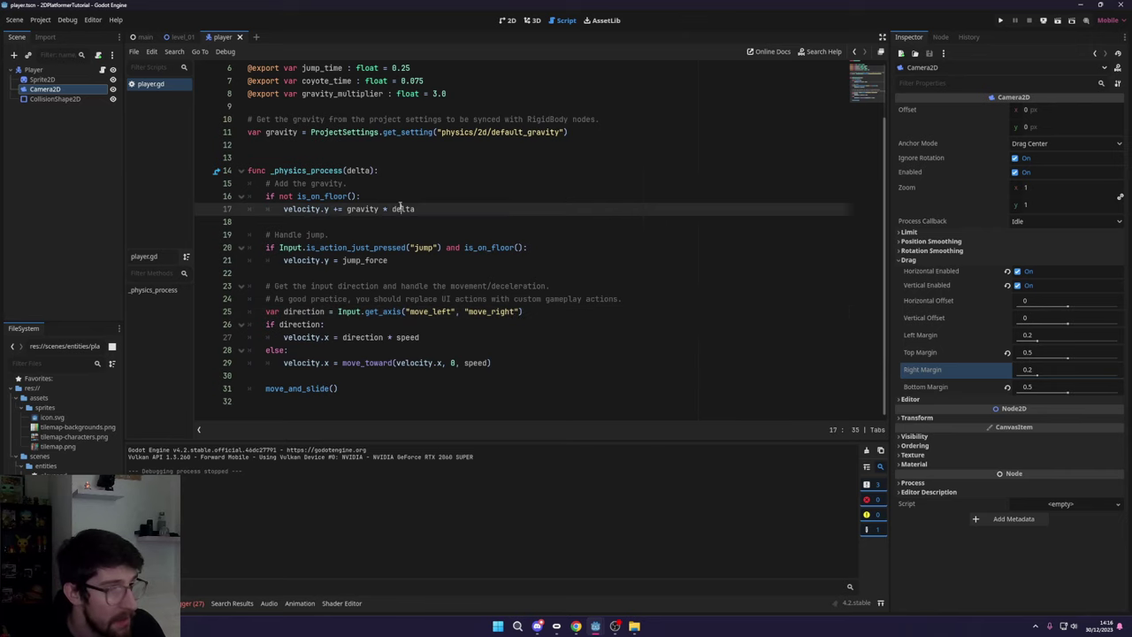
{"action": "left_click", "coordinate": [351, 196]}
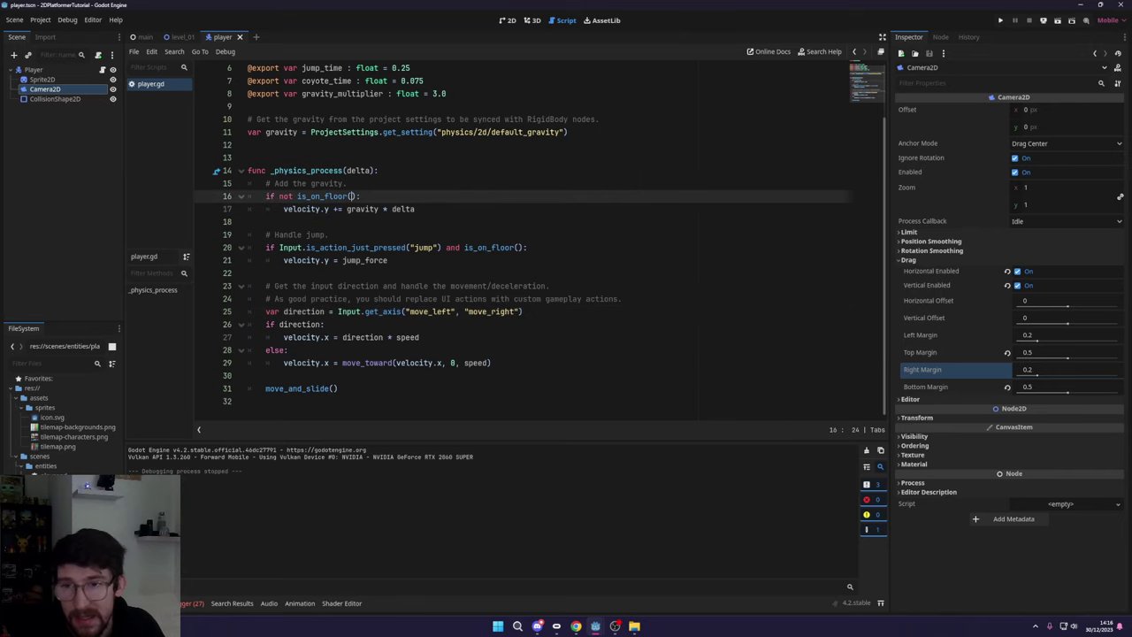
{"action": "scroll", "coordinate": [234, 192], "scroll_direction": "up", "scroll_amount": 2}
{"action": "key", "text": "Up"}
{"action": "key", "text": "Up"}
{"action": "key", "text": "Up"}
{"action": "key", "text": "Up"}
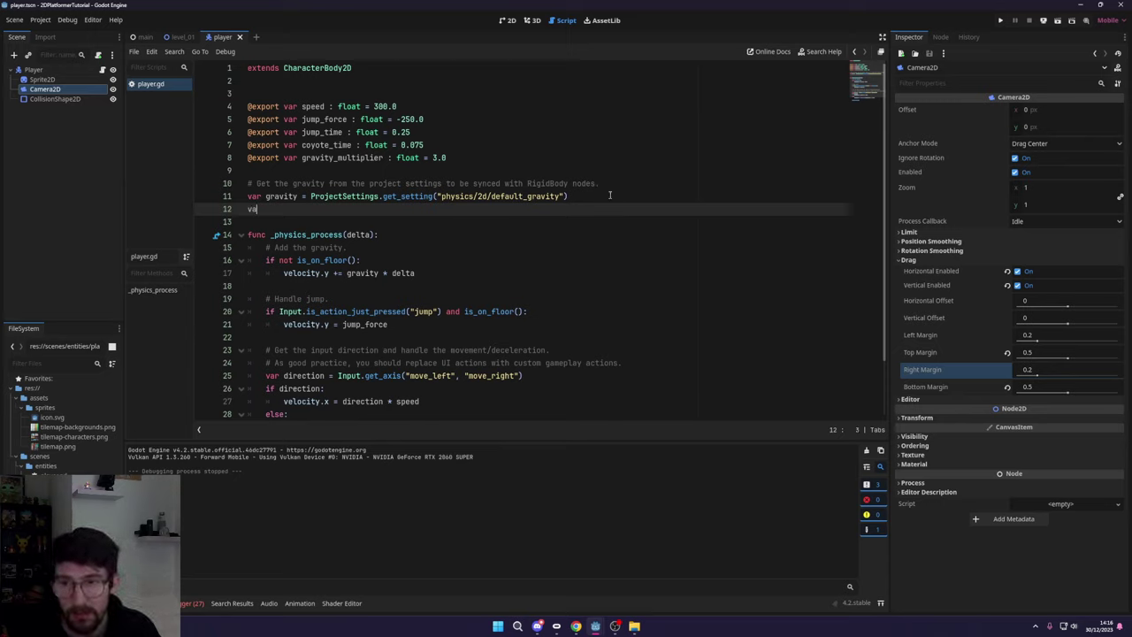
{"action": "type", "text": "var is_jumping"}
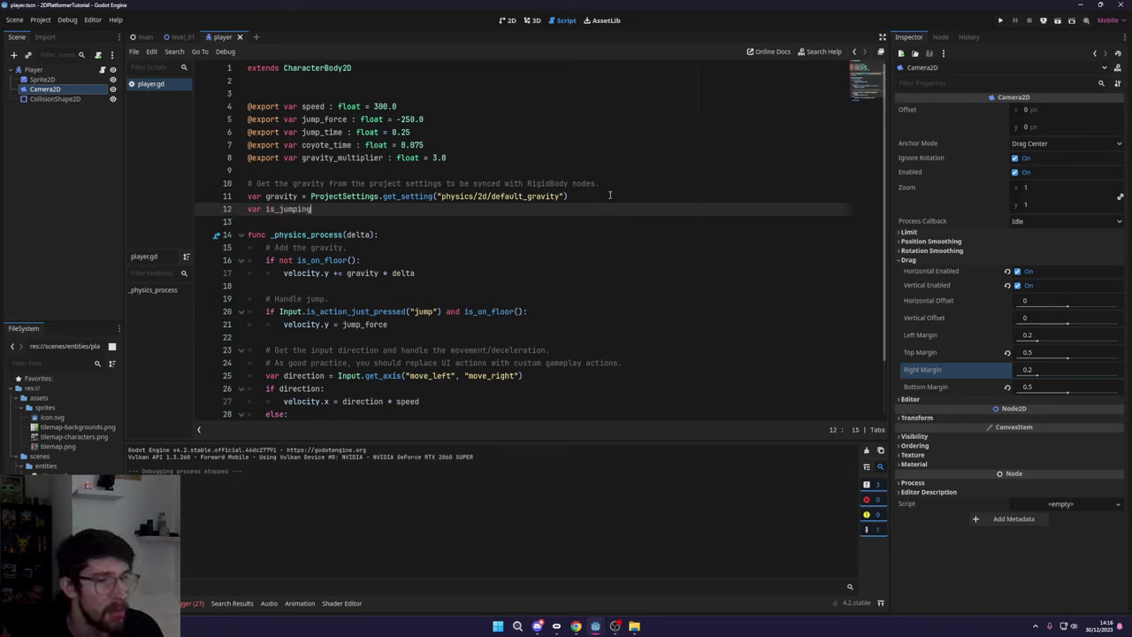
{"action": "type", "text": " : bool = "}
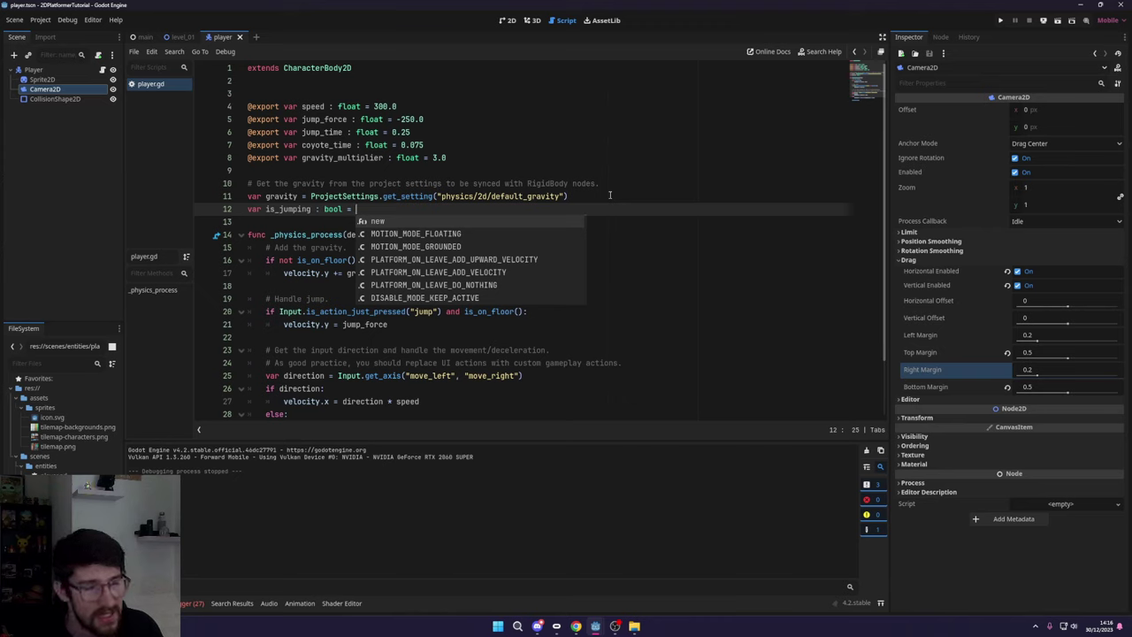
{"action": "type", "text": "false"}
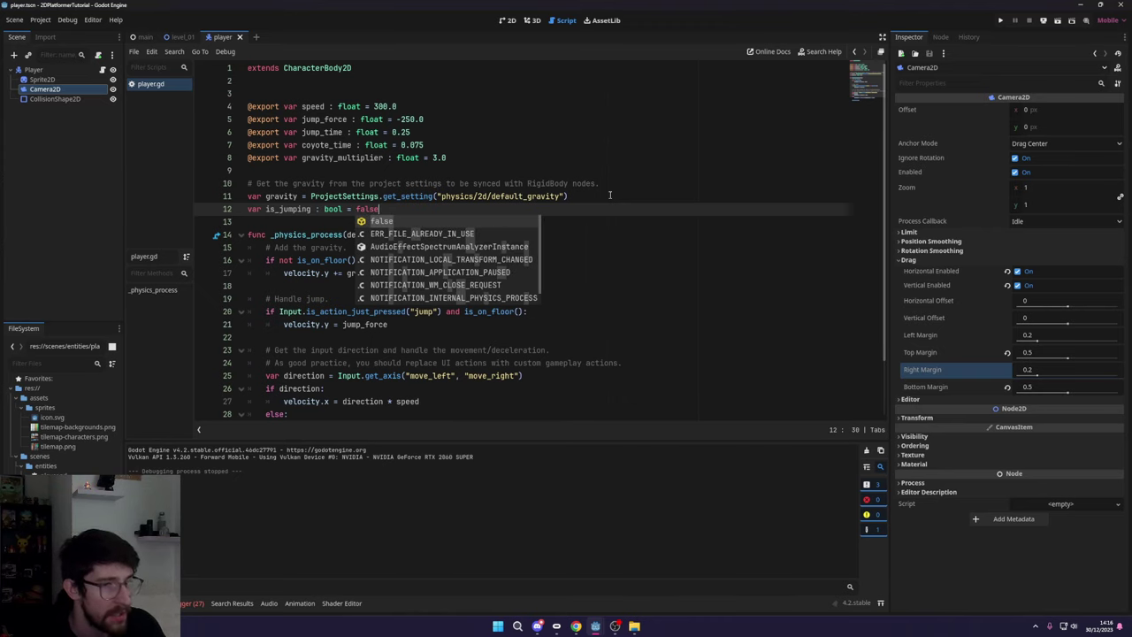
{"action": "key", "text": "Return"}
- Declare a float variable jump_timer with the value 0 on the line below is_jumping
{"action": "key", "text": "Return"}
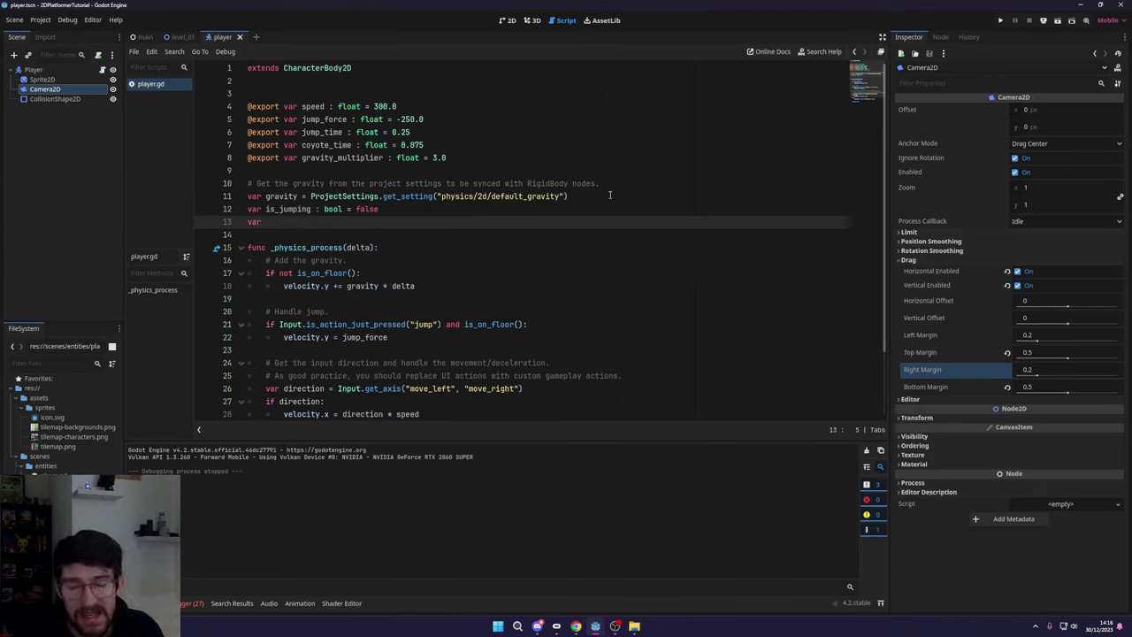
{"action": "type", "text": "var jump_timer : "}
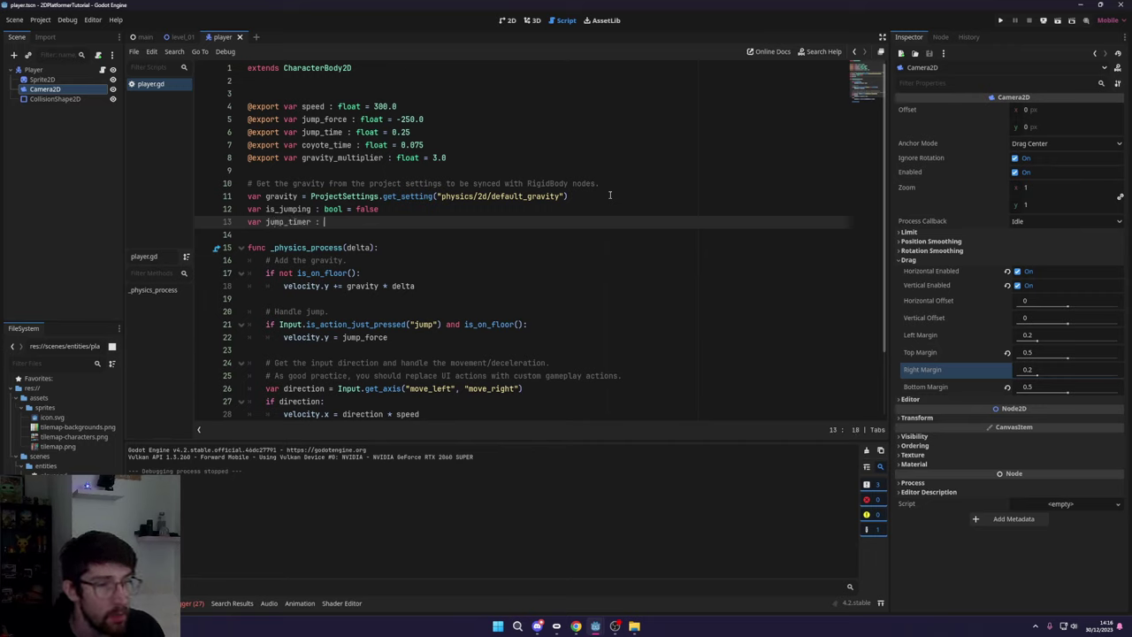
{"action": "type", "text": "float"}
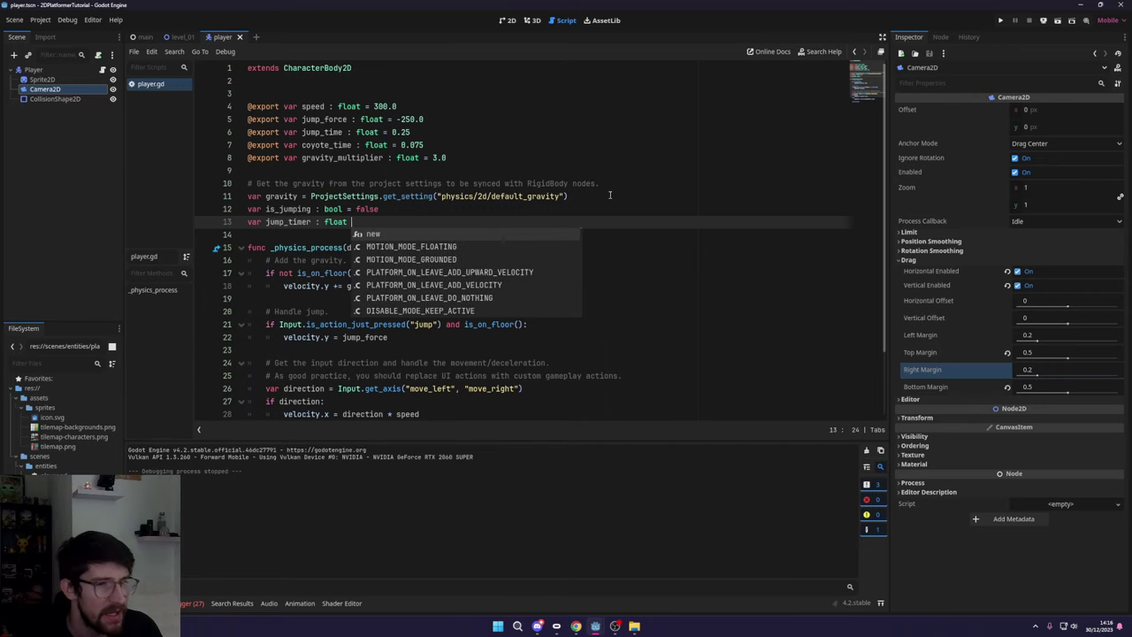
{"action": "type", "text": " = 0"}
- Declare a float variable coyote_timer with the value 0 on the line below jump_timer
{"action": "key", "text": "Return"}
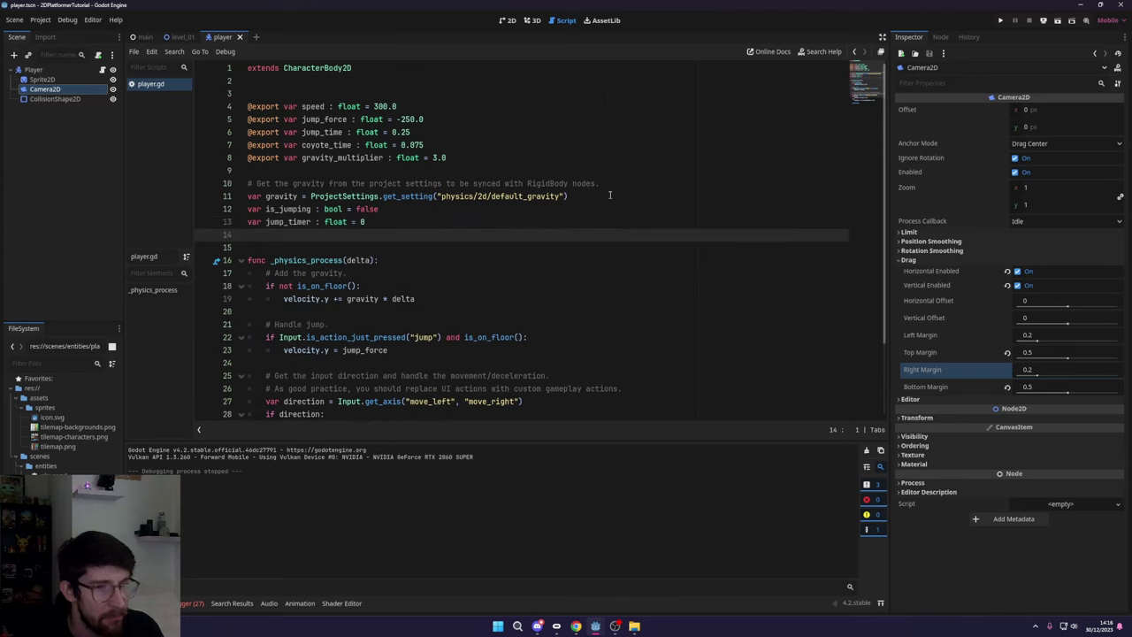
{"action": "type", "text": "var coyote_"}
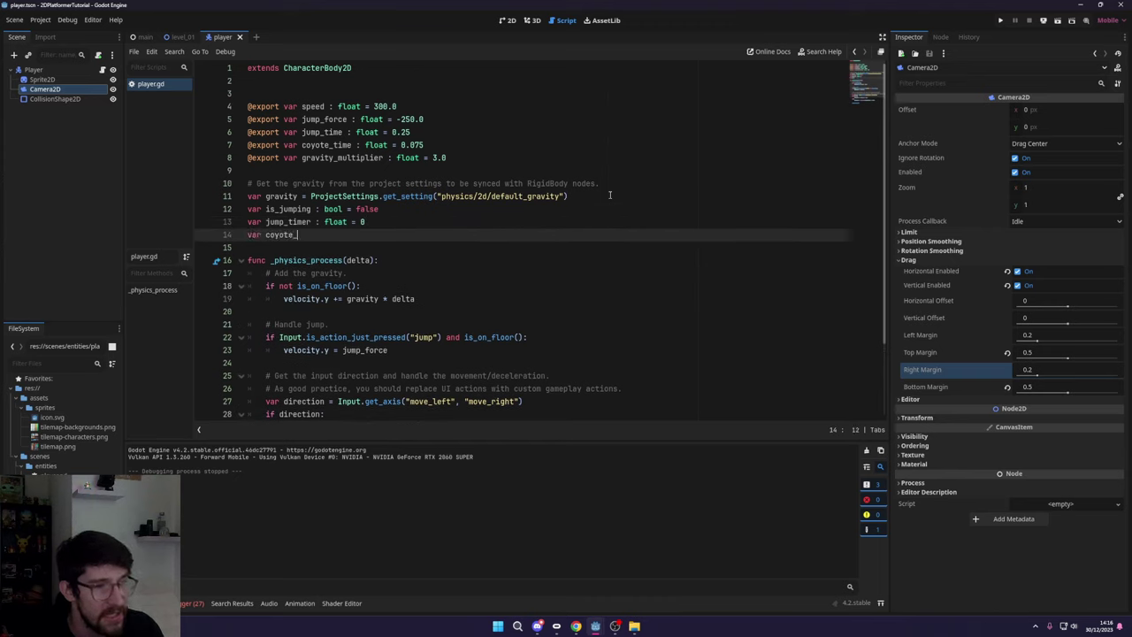
{"action": "type", "text": "timer : float = 0"}
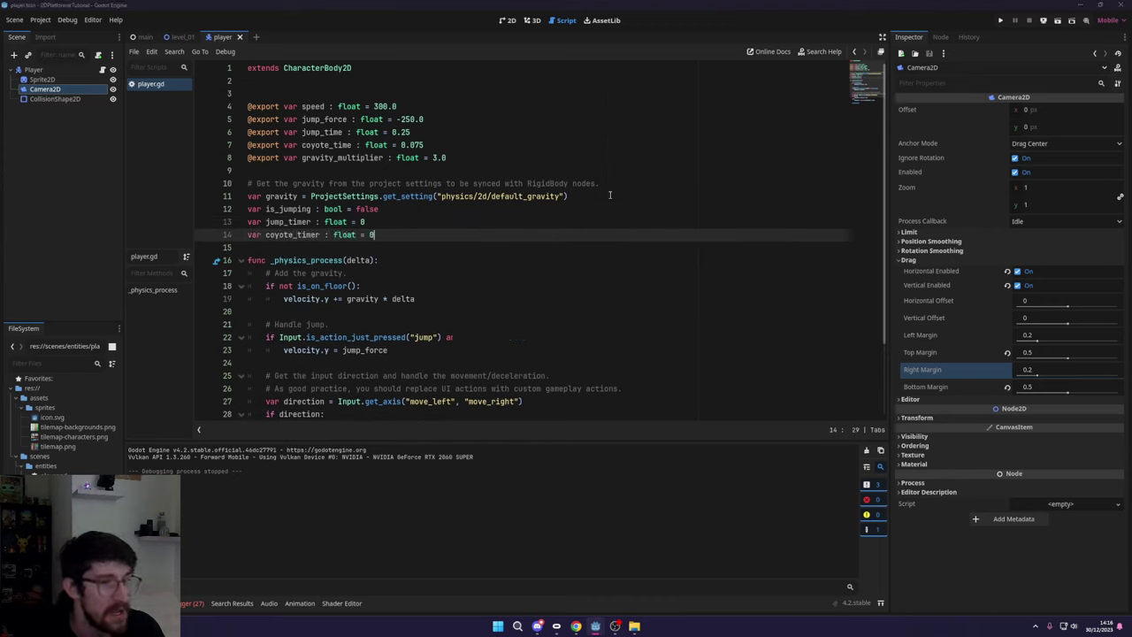
{"action": "key", "text": "Return"}
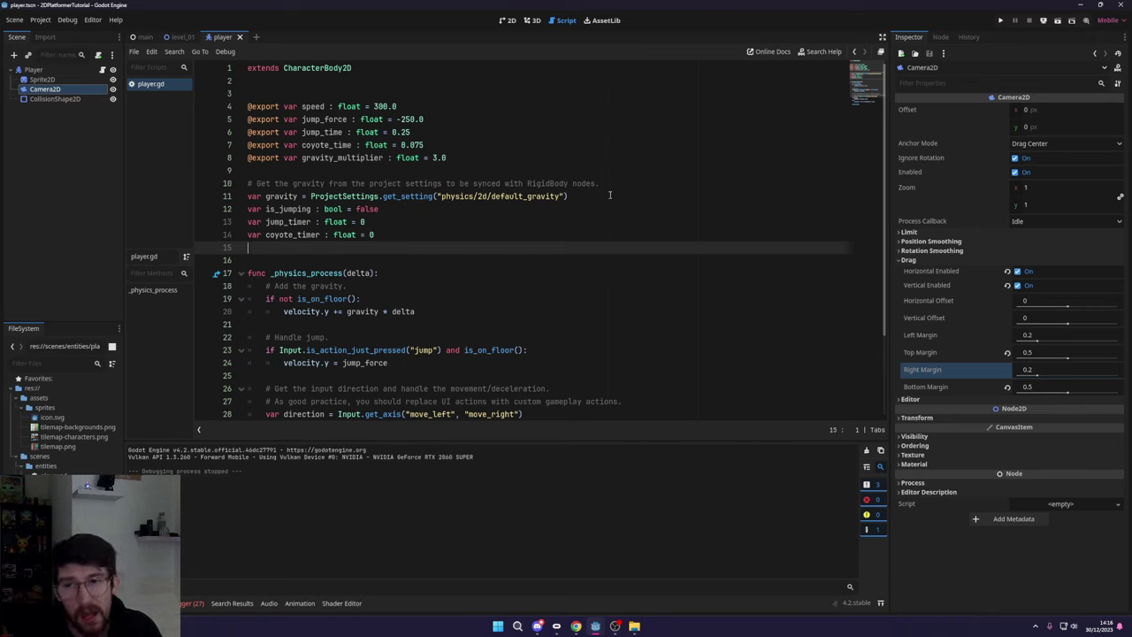
{"action": "key", "text": "BackSpace"}
- Extend the gravity condition in _physics_process to "if not is_on_floor() and not is_jumping:"
{"action": "double_click", "coordinate": [285, 209]}
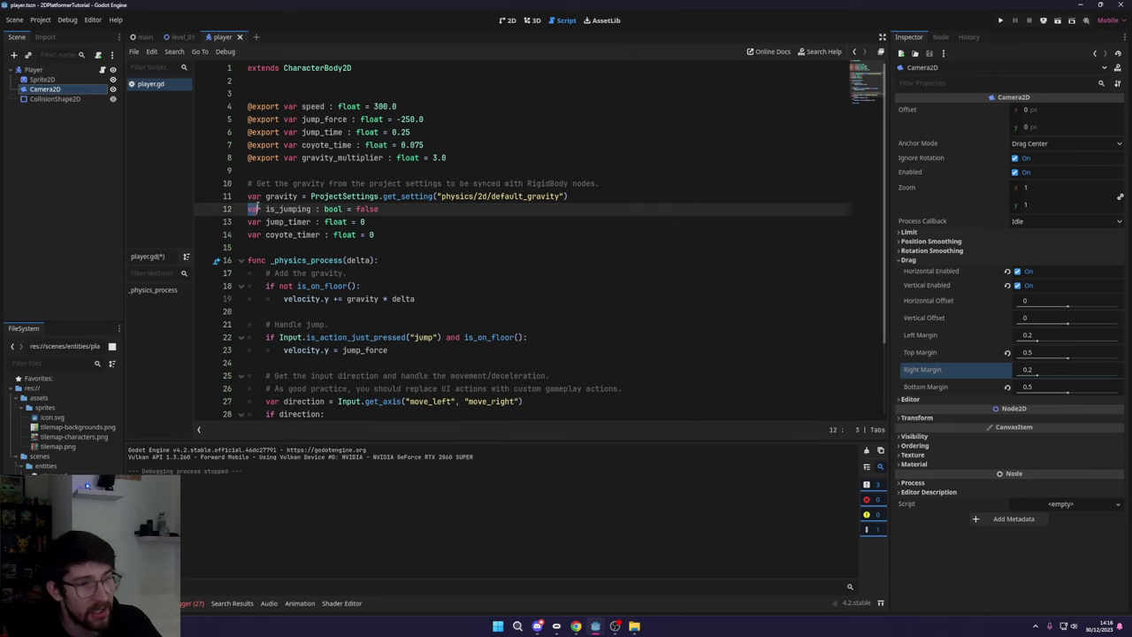
{"action": "scroll", "coordinate": [381, 261], "scroll_direction": "down", "scroll_amount": 2}
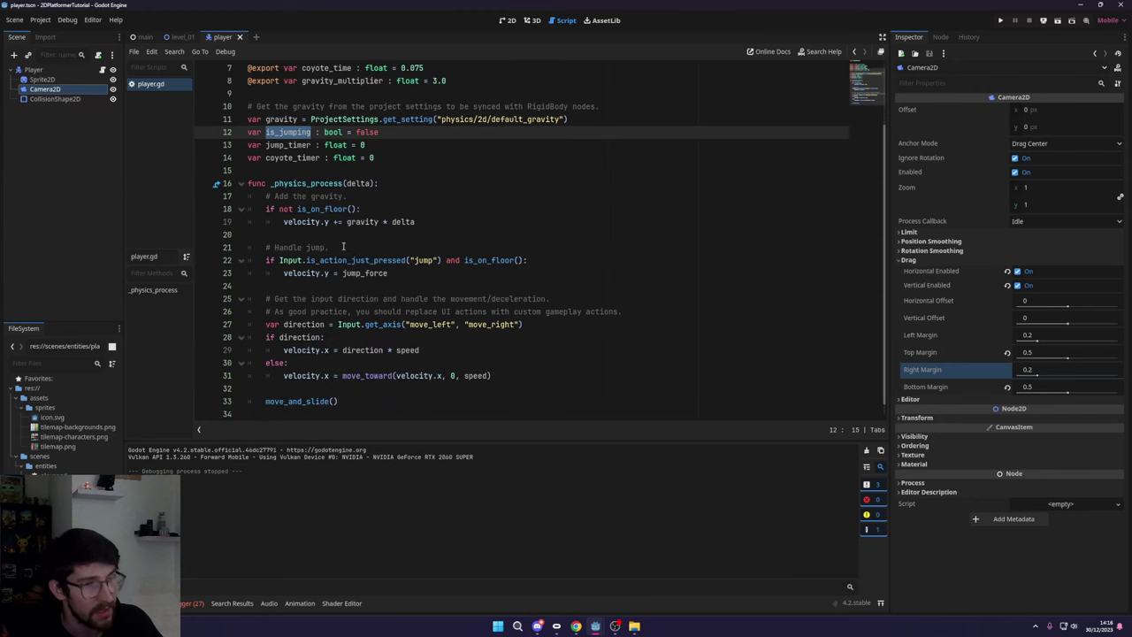
{"action": "left_click_drag", "start_coordinate": [277, 209], "coordinate": [358, 209]}
{"action": "left_click", "coordinate": [354, 209]}
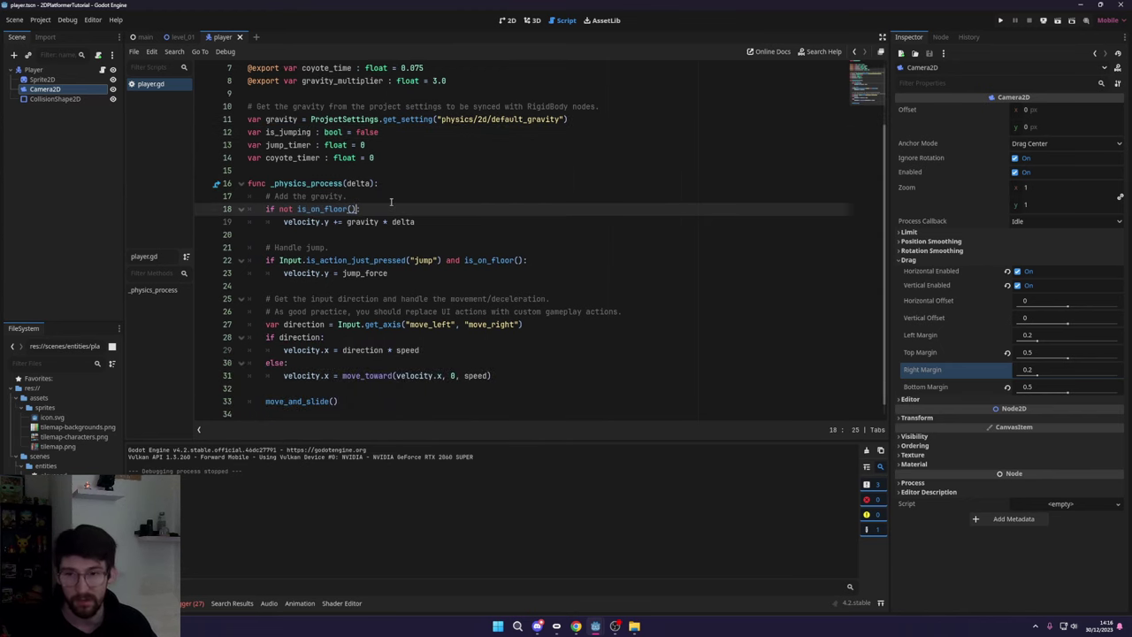
{"action": "type", "text": "and not j"}
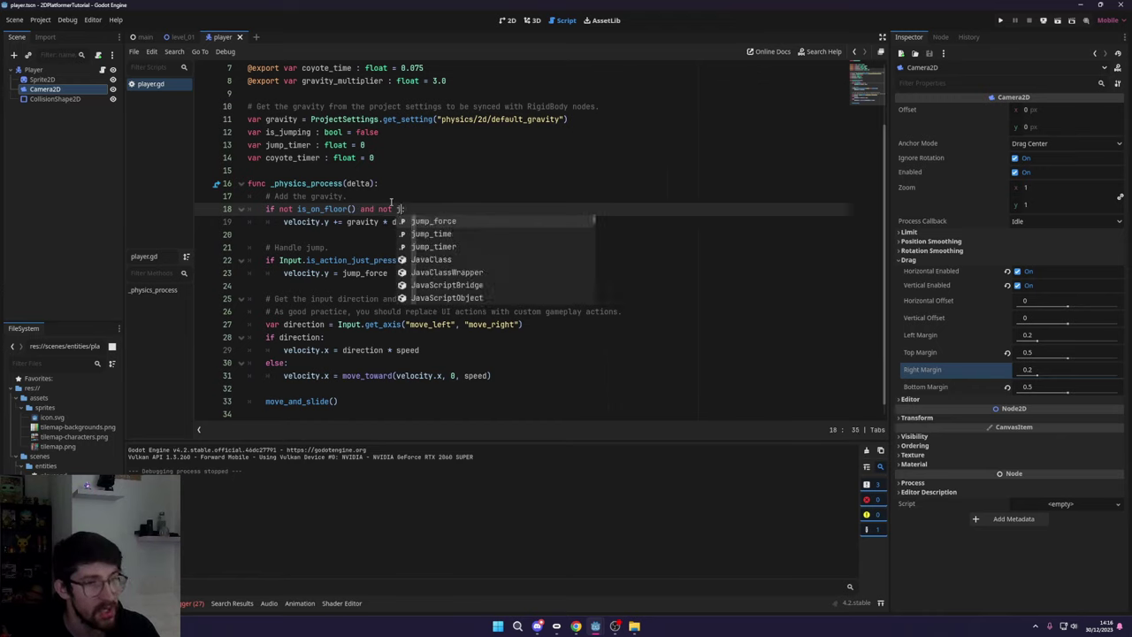
{"action": "key", "text": "BackSpace"}
{"action": "type", "text": "is_"}
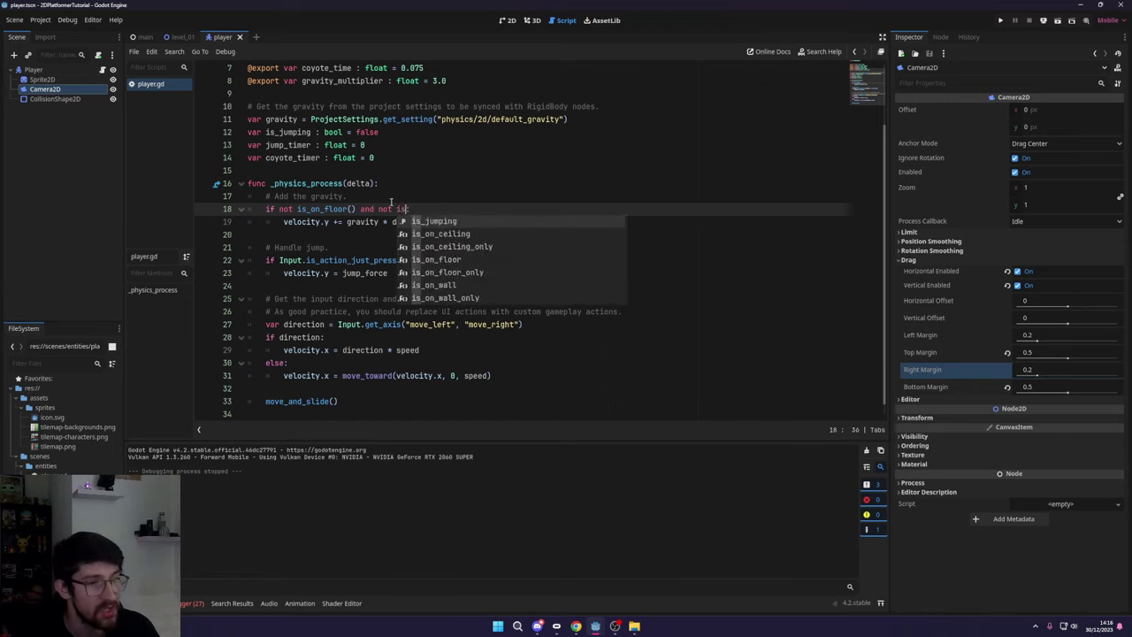
{"action": "key", "text": "Return"}
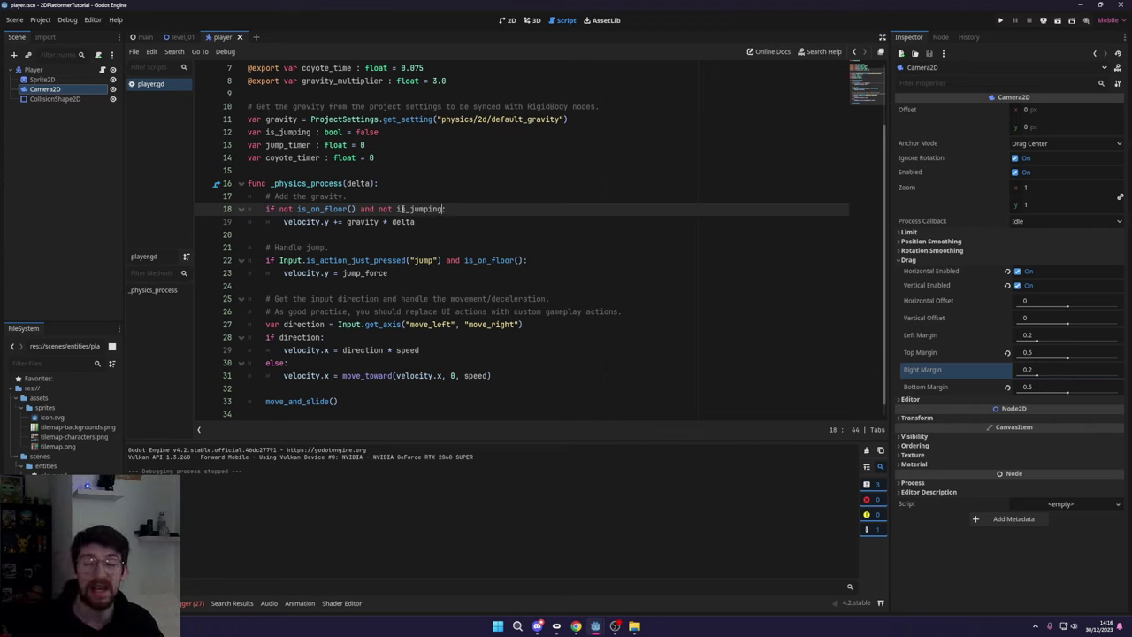
{"action": "left_click_drag", "start_coordinate": [266, 222], "coordinate": [417, 222]}
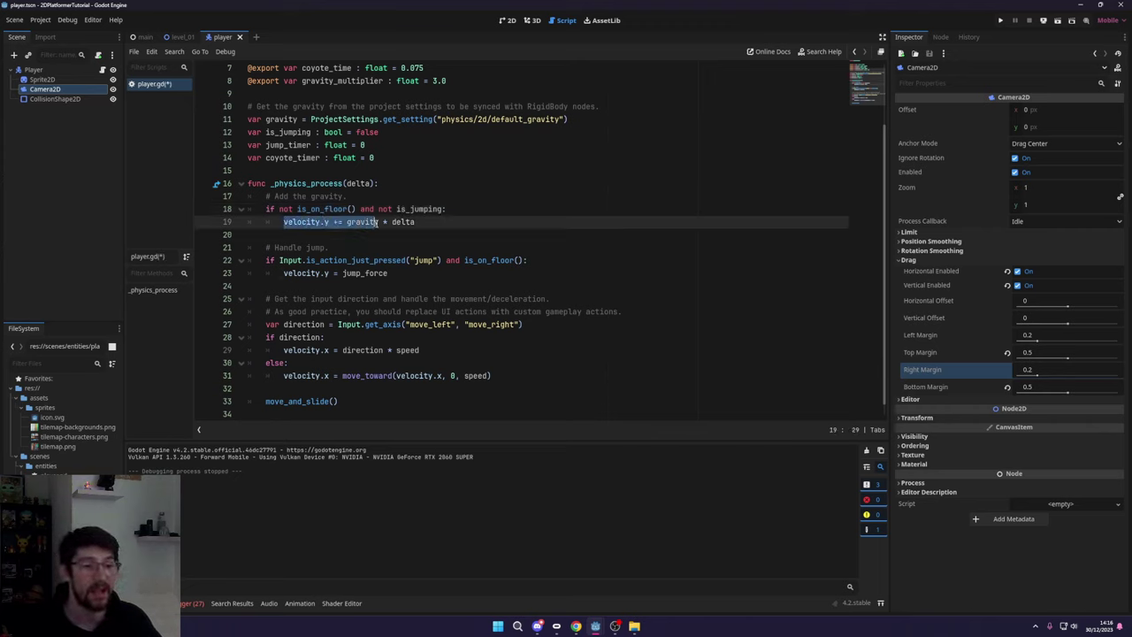
- Add the line "coyote_timer += delta" below the gravity calculation inside the airborne condition of _physics_process
{"action": "left_click", "coordinate": [417, 222]}
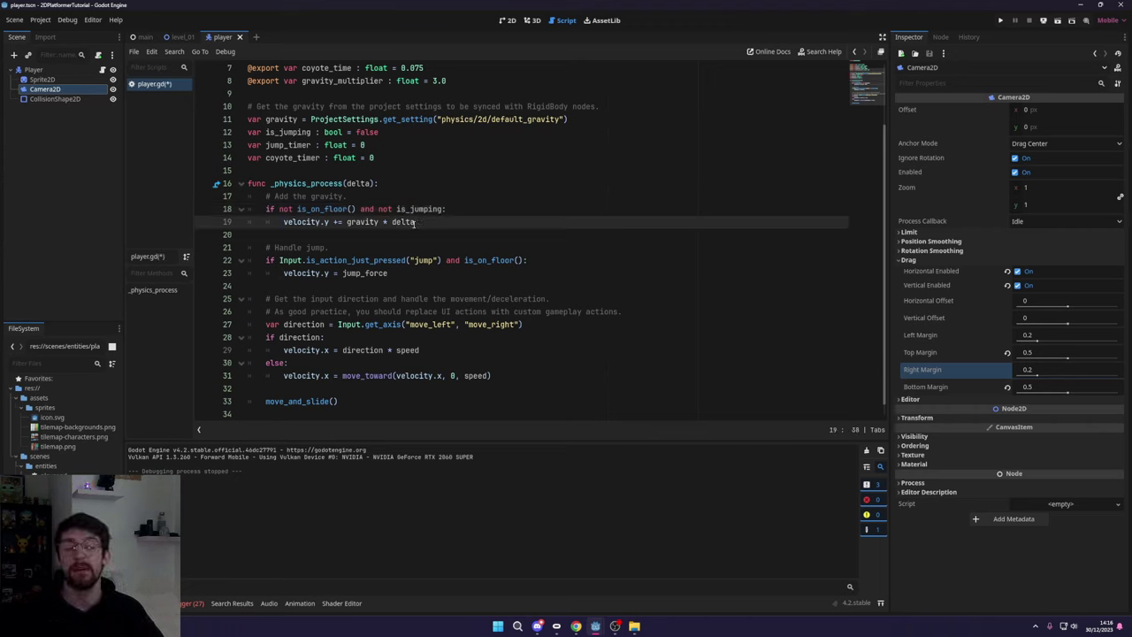
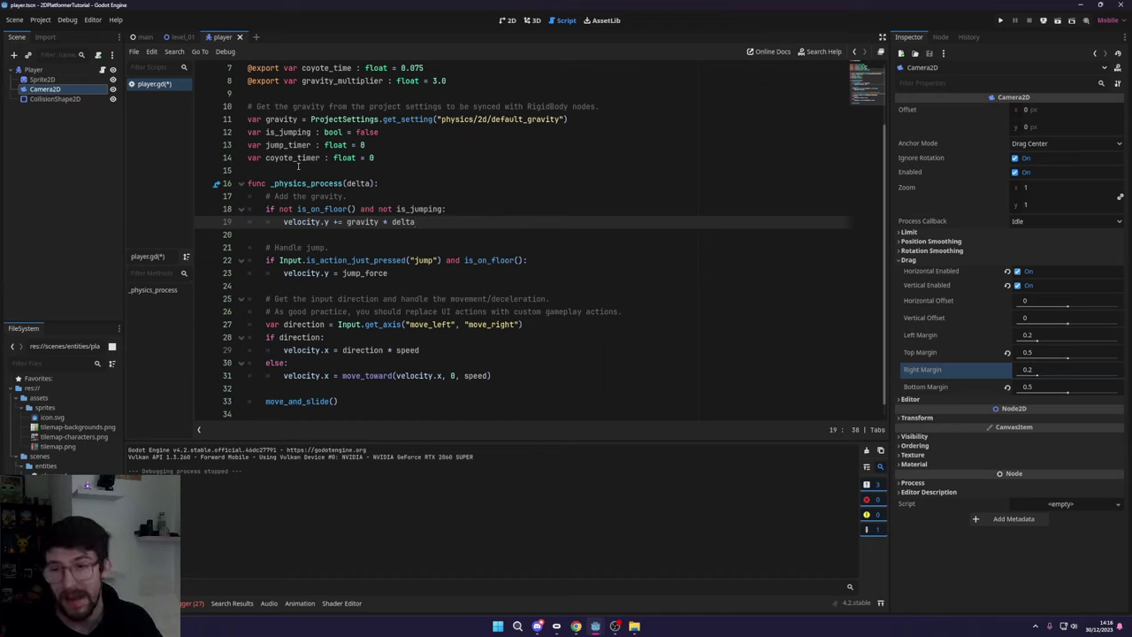
{"action": "key", "text": "Return"}
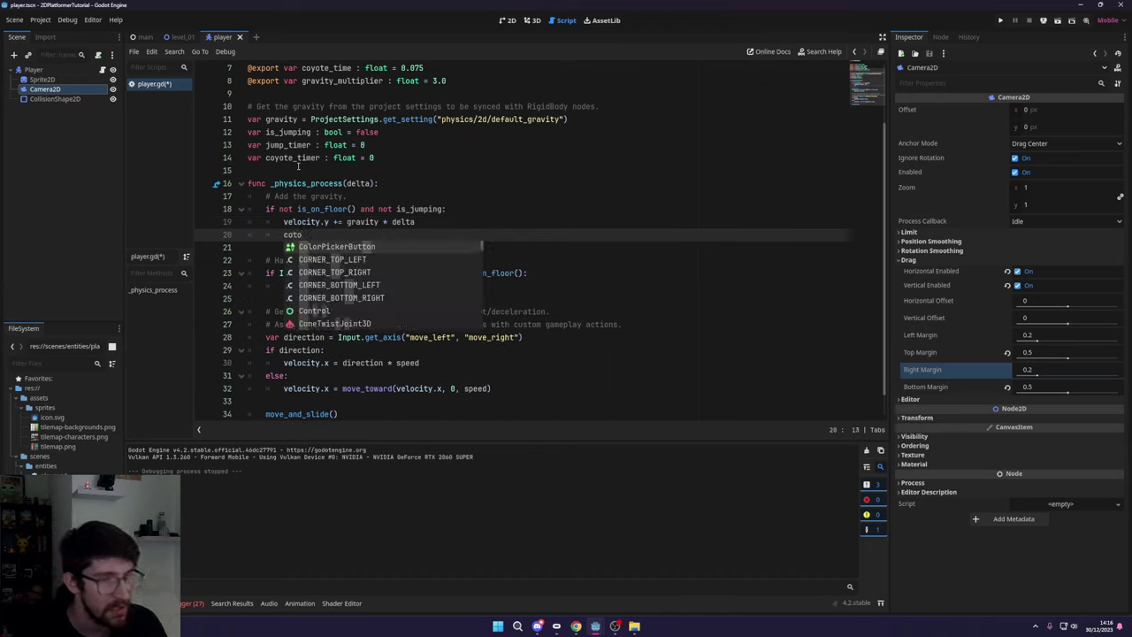
{"action": "type", "text": "coto"}
{"action": "key", "text": "BackSpace"}
{"action": "key", "text": "BackSpace"}
{"action": "type", "text": "yo"}
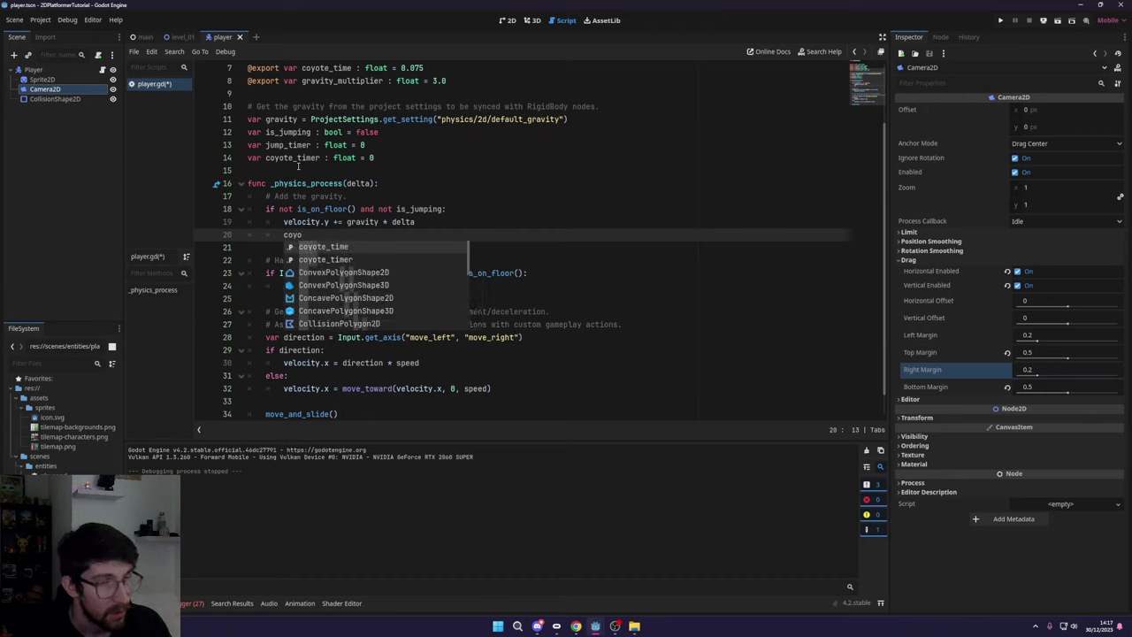
{"action": "key", "text": "Return"}
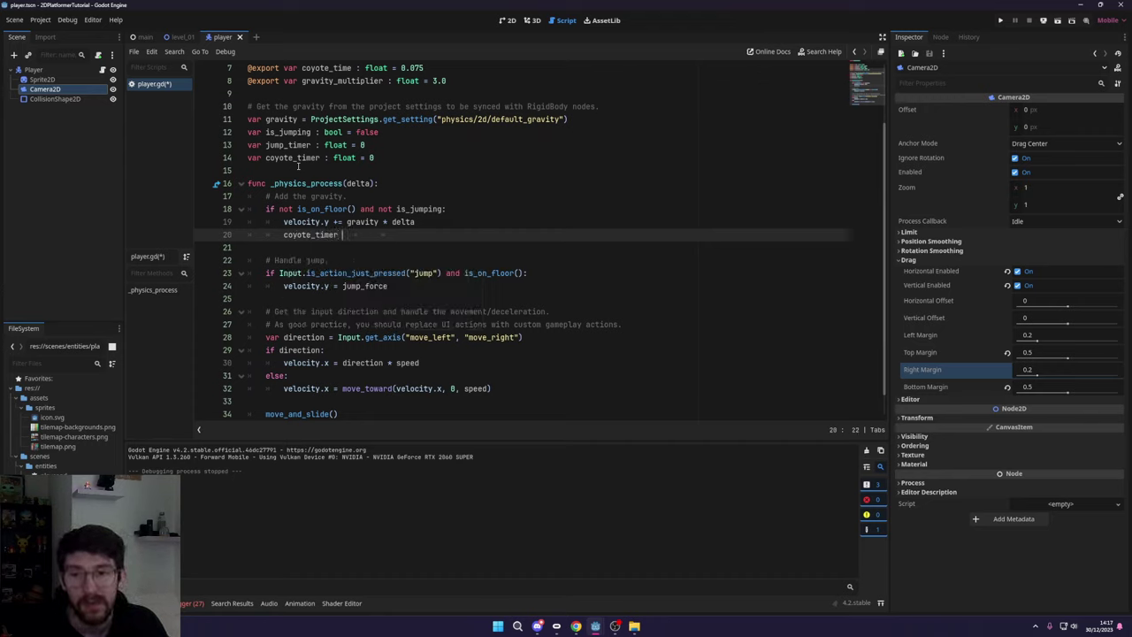
{"action": "type", "text": "r += delta"}
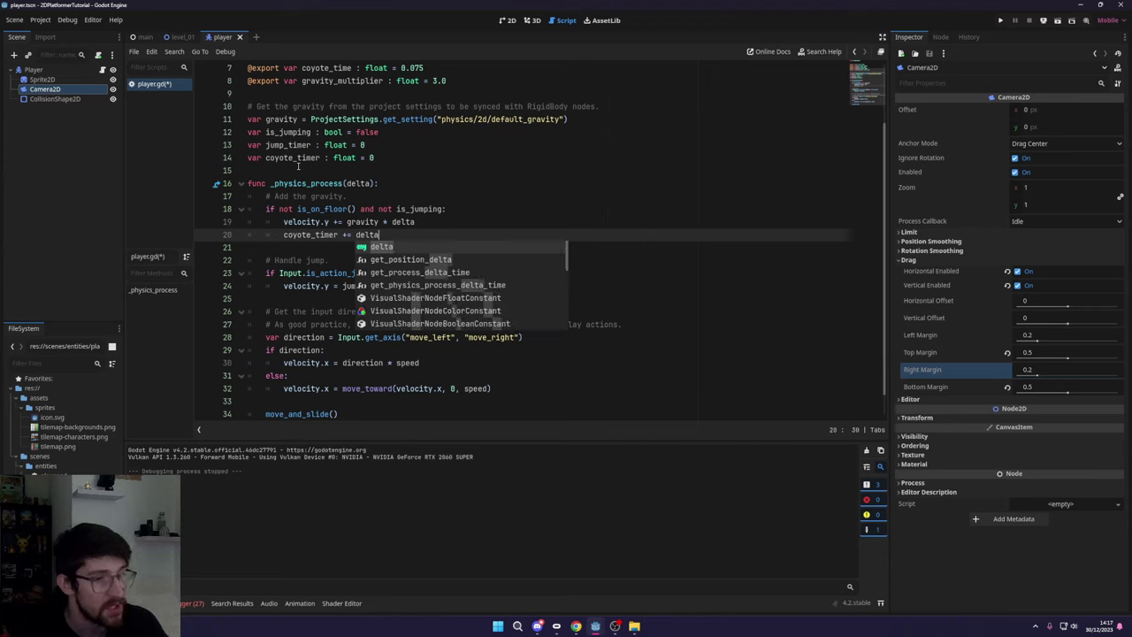
{"action": "left_click_drag", "start_coordinate": [314, 210], "coordinate": [279, 232]}
{"action": "left_click", "coordinate": [389, 222]}
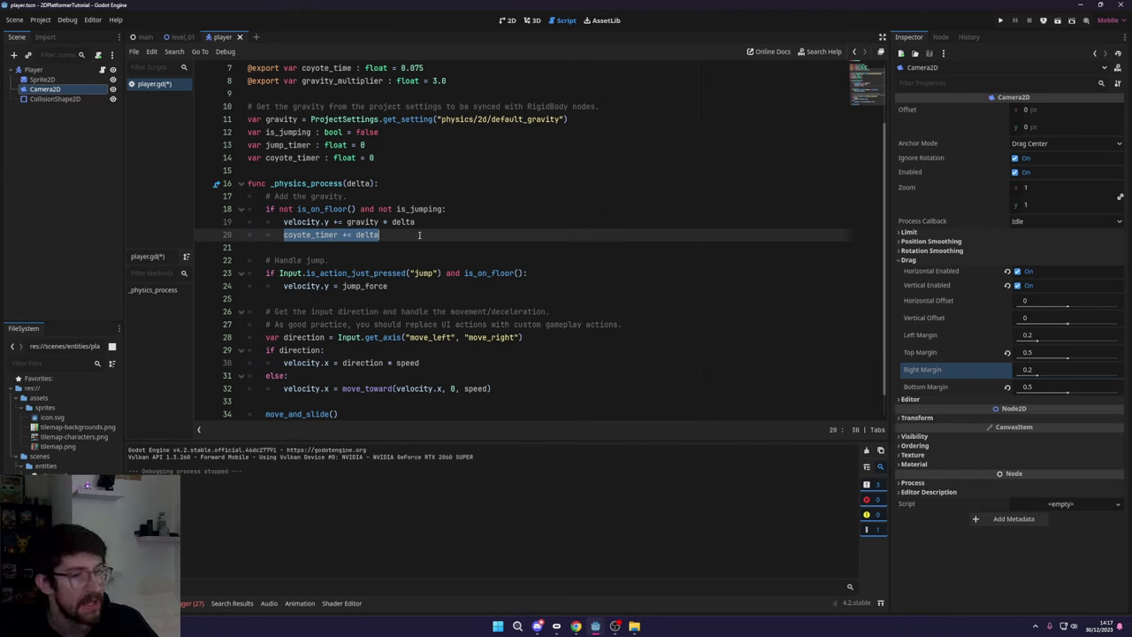
{"action": "left_click_drag", "start_coordinate": [379, 235], "coordinate": [283, 235]}
- Add an else branch to the gravity condition that sets coyote_timer to 0, and save the script
{"action": "left_click", "coordinate": [302, 234]}
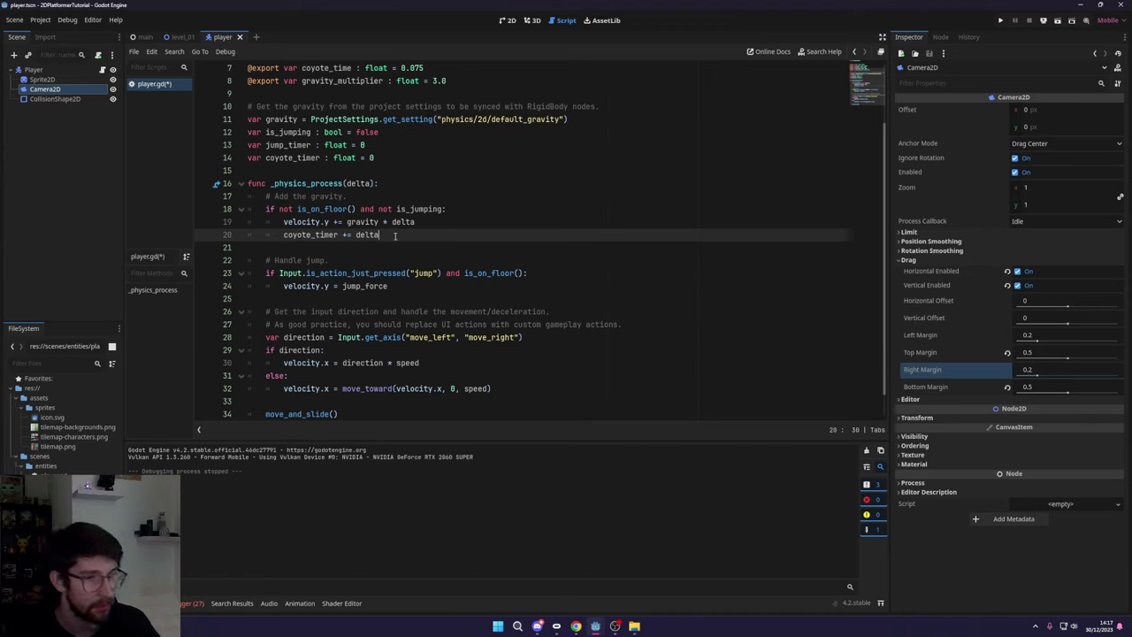
{"action": "key", "text": "Return"}
{"action": "key", "text": "ctrl+z"}
{"action": "key", "text": "Return"}
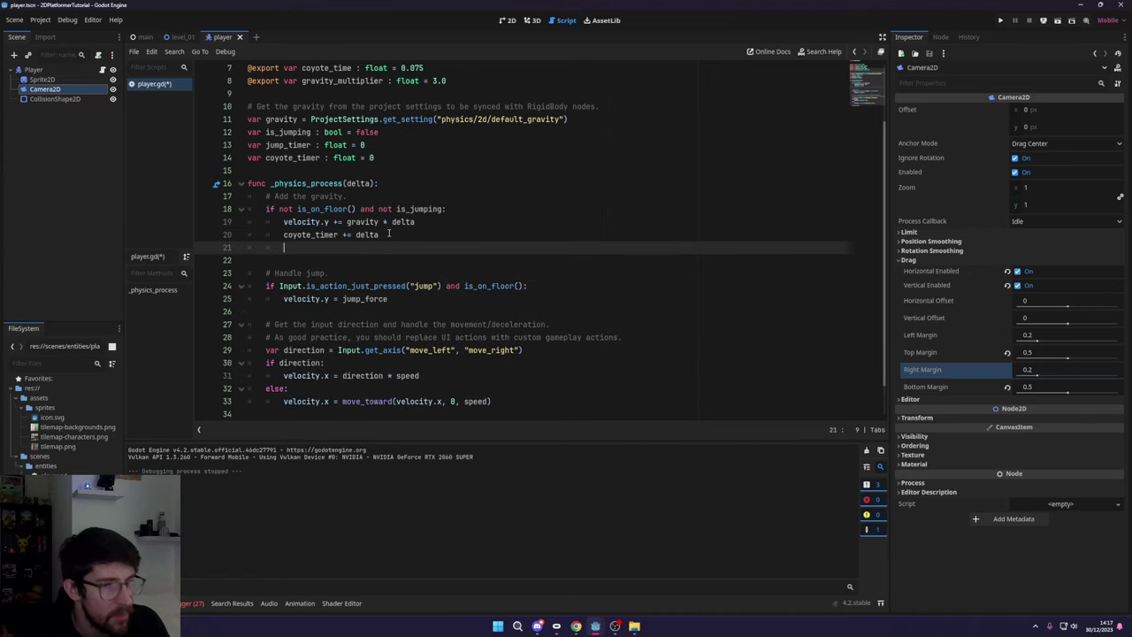
{"action": "type", "text": "e;"}
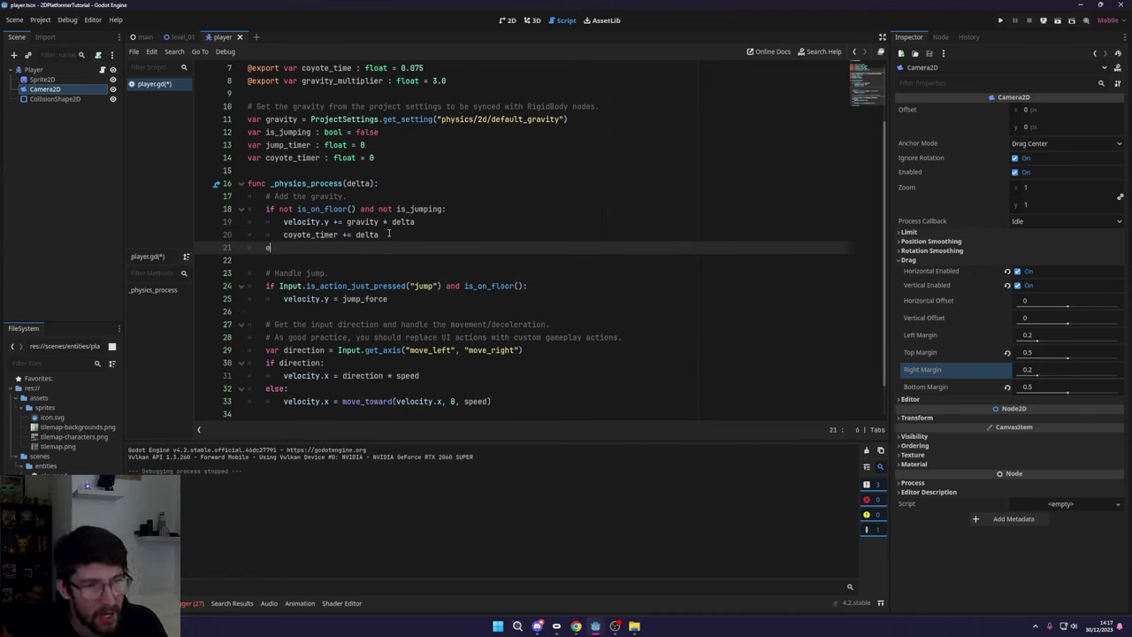
{"action": "type", "text": "se:"}
{"action": "key", "text": "Return"}
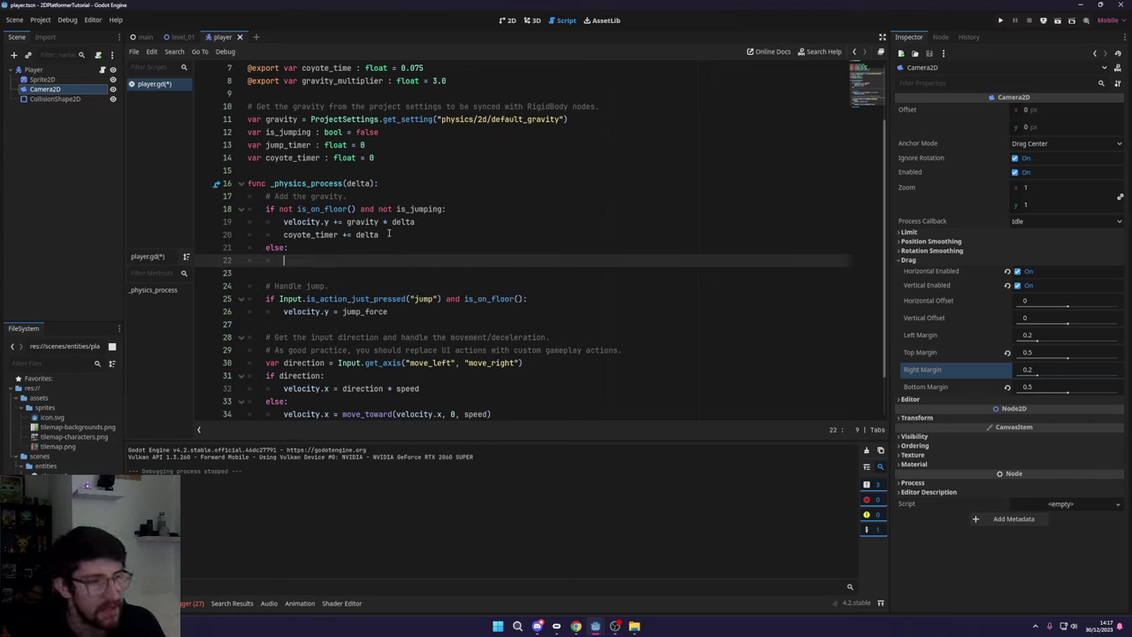
{"action": "type", "text": "coyote_timer = 0"}
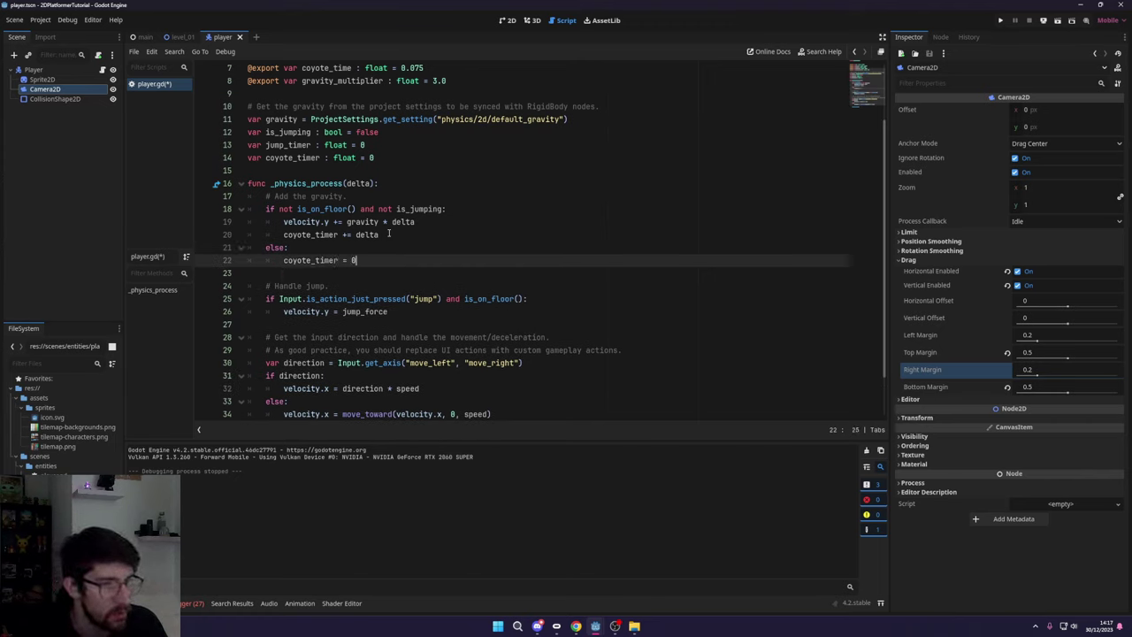
{"action": "key", "text": "ctrl+s"}
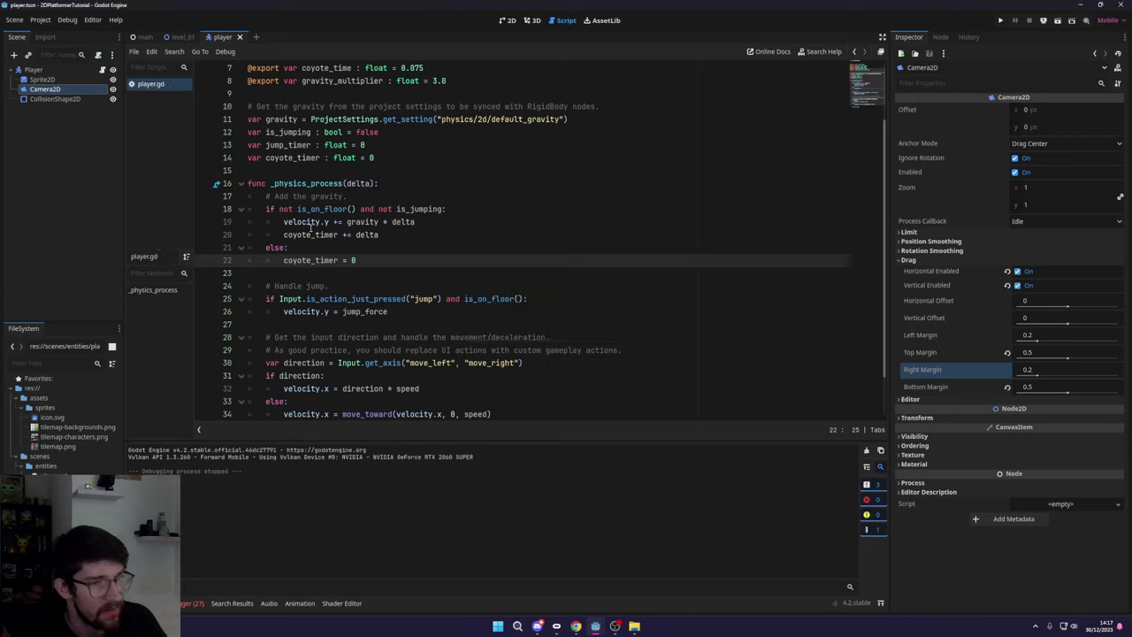
{"action": "left_click_drag", "start_coordinate": [265, 248], "coordinate": [365, 261]}
{"action": "left_click", "coordinate": [365, 261]}
{"action": "double_click", "coordinate": [422, 209]}
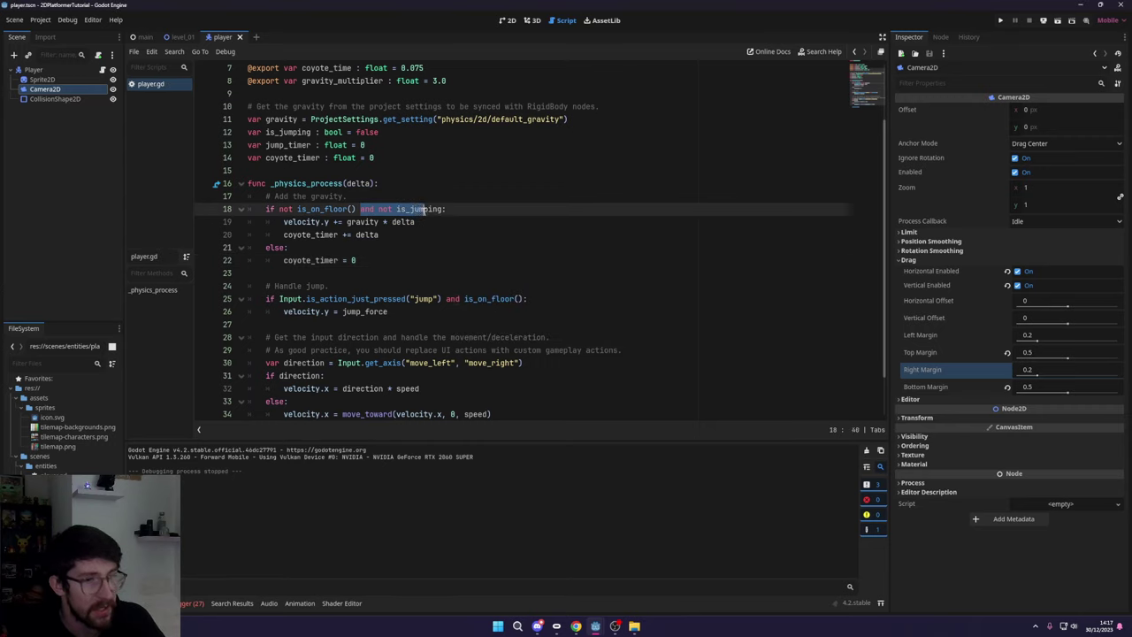
{"action": "left_click", "coordinate": [367, 257]}
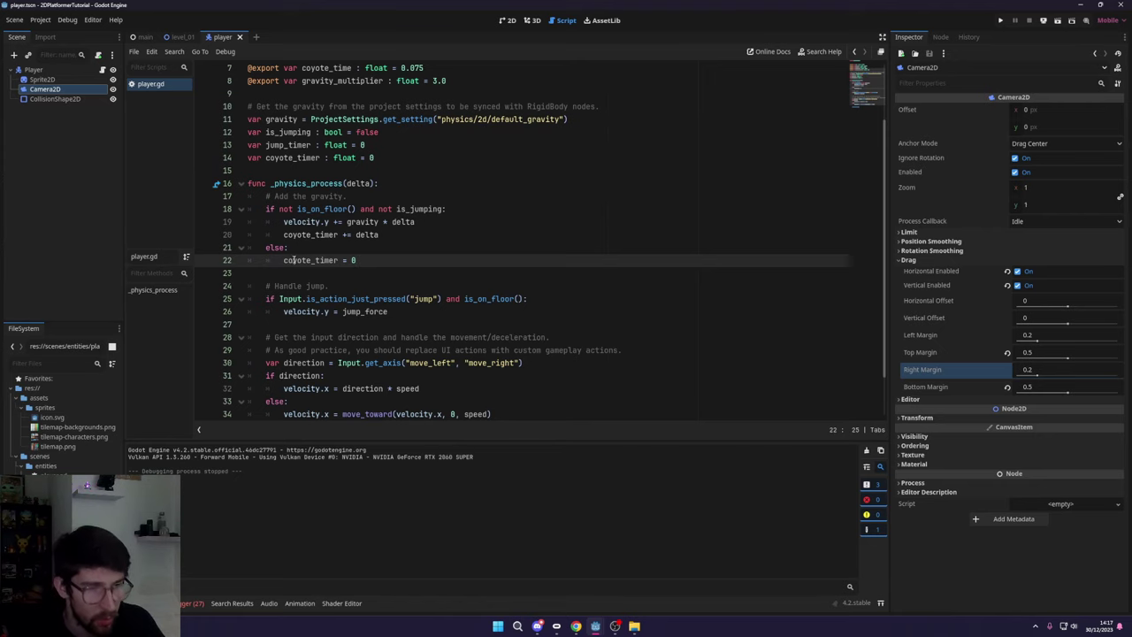
- Change the floor check in the jump condition to "(is_on_floor() or coyote_timer < coyote_time)"
{"action": "scroll", "coordinate": [340, 300], "scroll_direction": "down", "scroll_amount": 2}
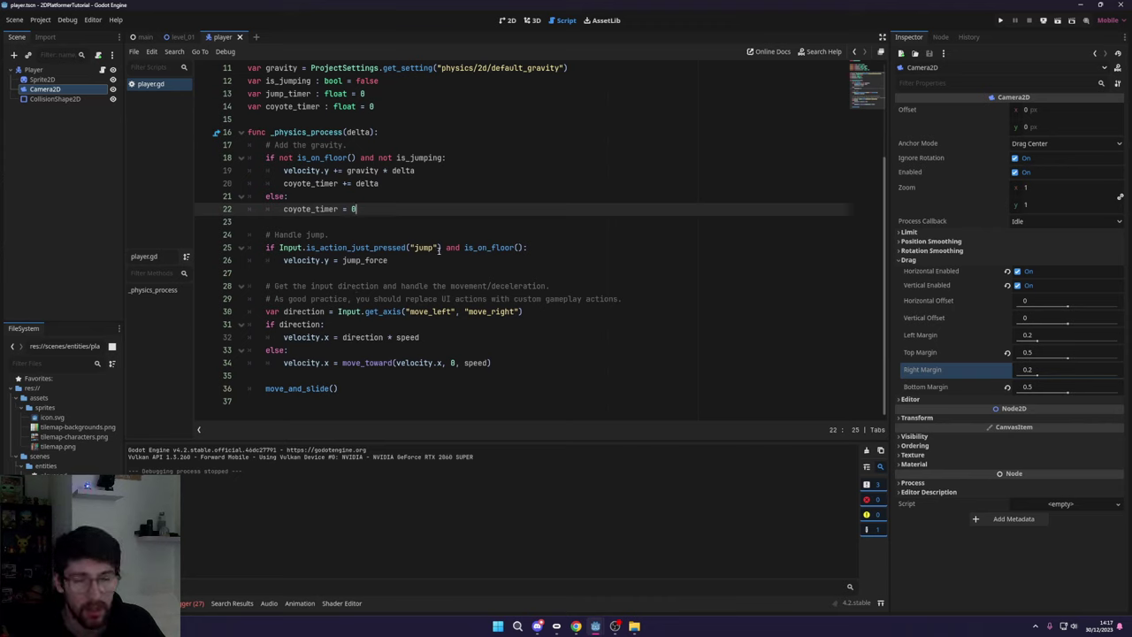
{"action": "left_click", "coordinate": [442, 248]}
{"action": "left_click_drag", "start_coordinate": [463, 250], "coordinate": [528, 248]}
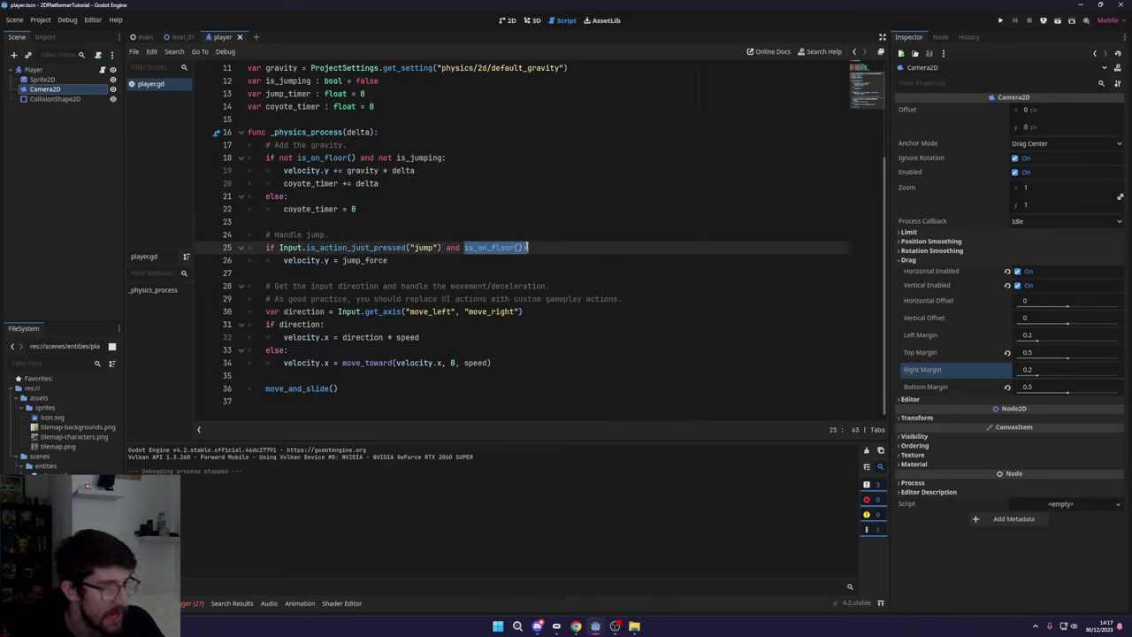
{"action": "key", "text": "BackSpace"}
{"action": "type", "text": "(is_on_floor()"}
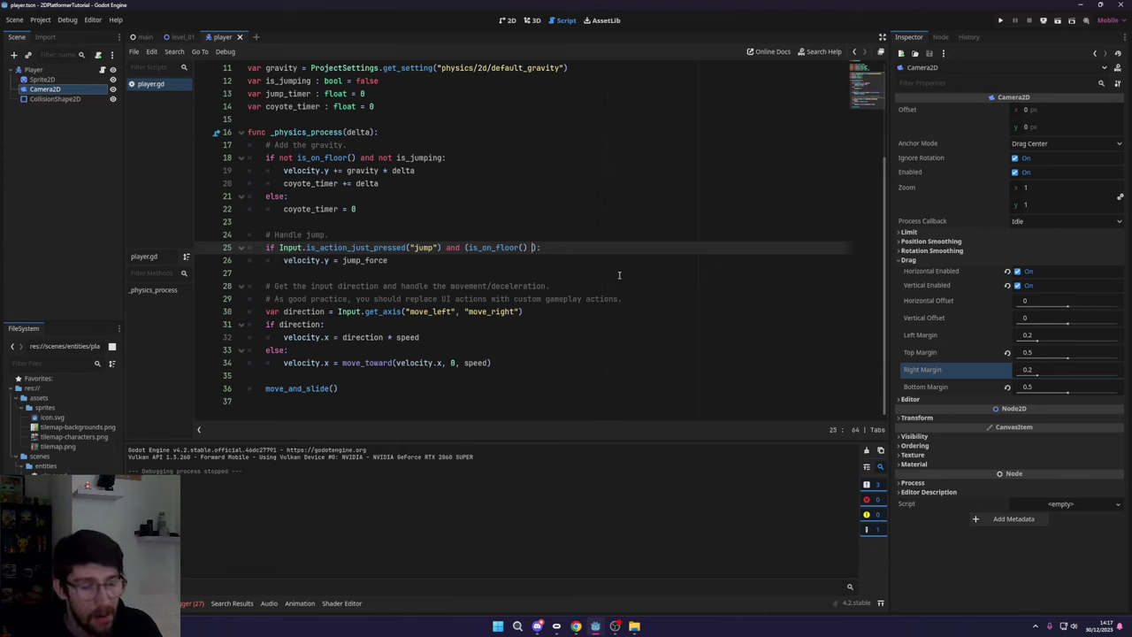
{"action": "type", "text": " or coyote"}
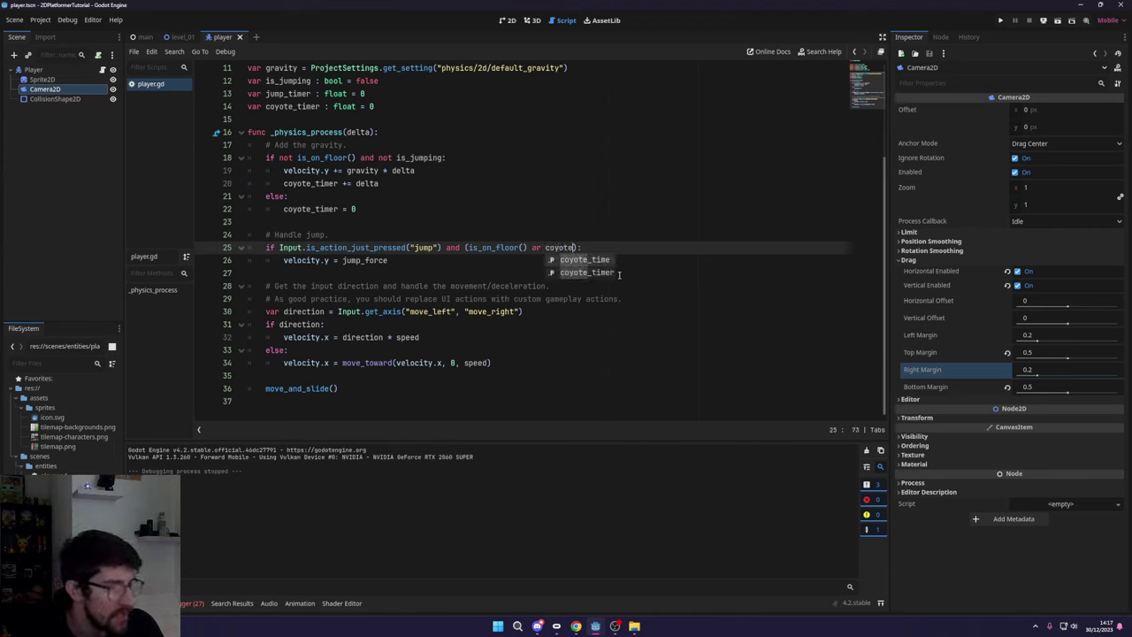
{"action": "key", "text": "Return"}
{"action": "type", "text": "r < coyot"}
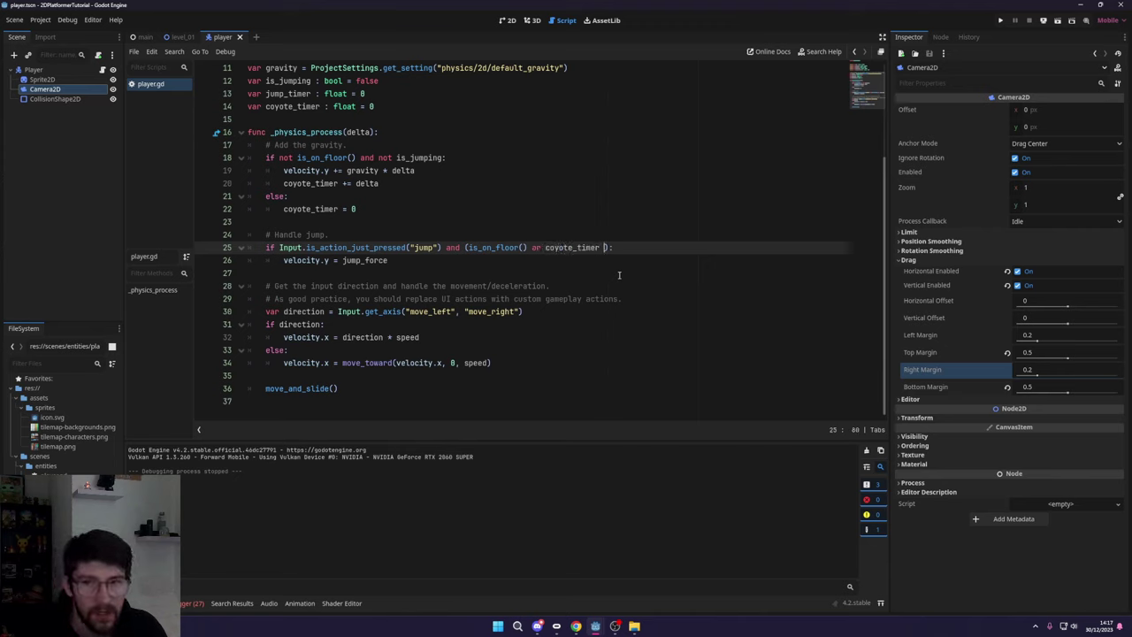
{"action": "type", "text": "e_time"}
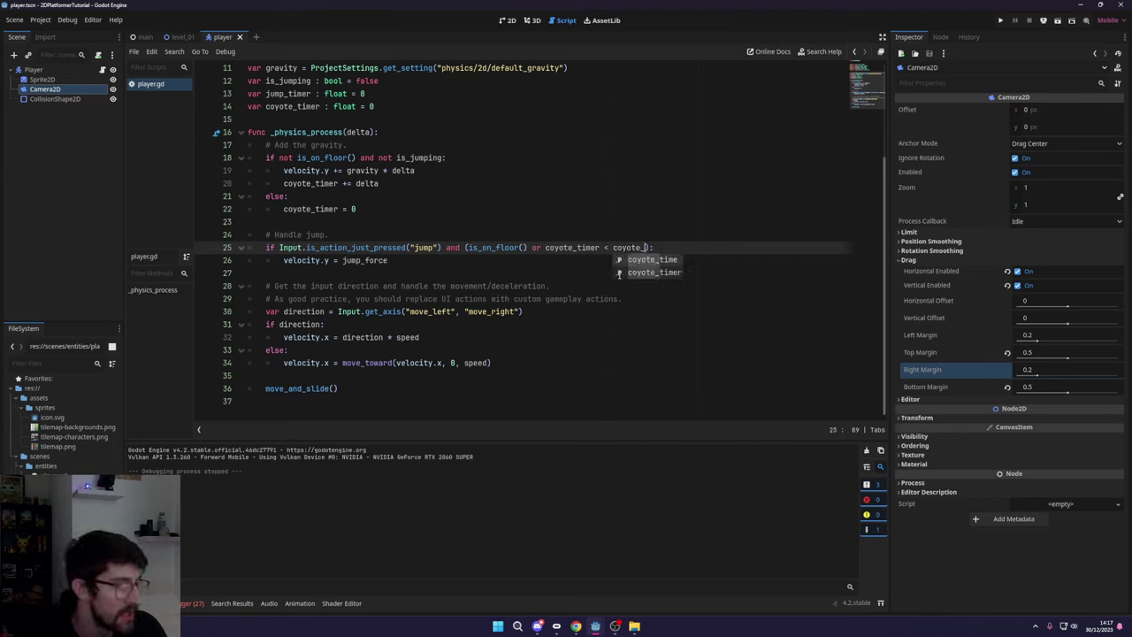
{"action": "left_click", "coordinate": [678, 233]}
{"action": "left_click", "coordinate": [559, 248]}
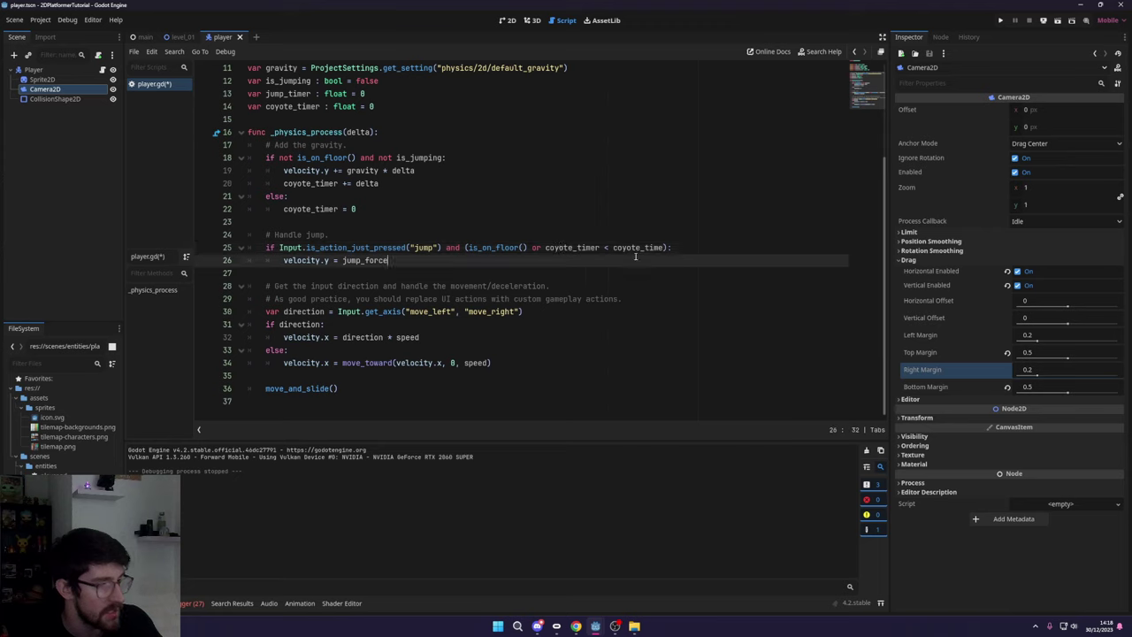
{"action": "double_click", "coordinate": [638, 248]}
{"action": "left_click", "coordinate": [684, 250]}
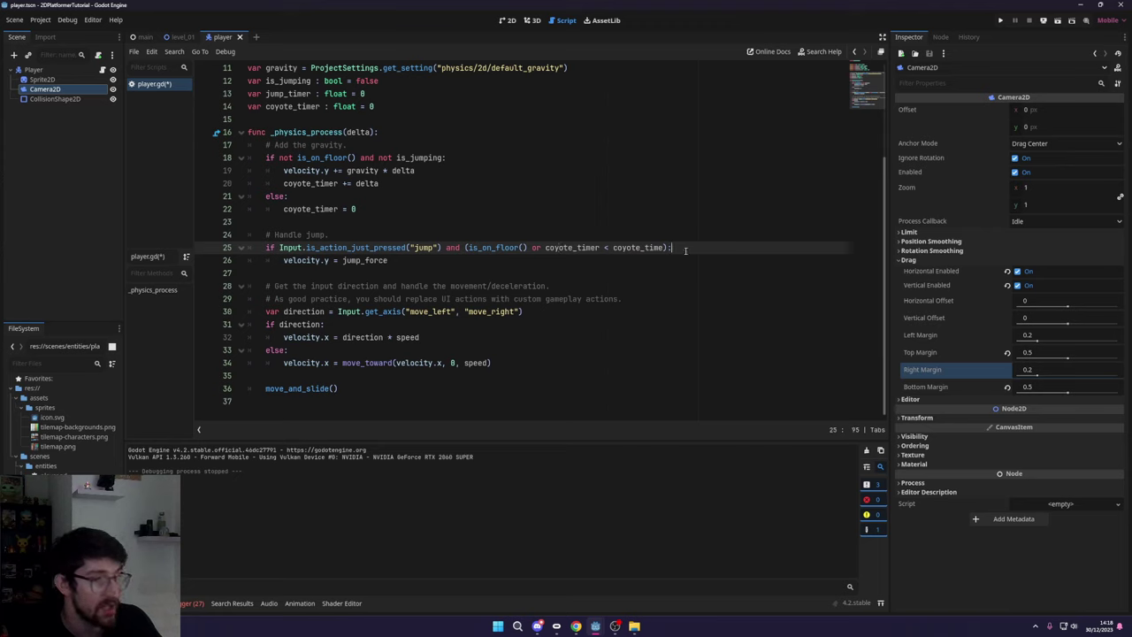
{"action": "left_click_drag", "start_coordinate": [285, 259], "coordinate": [394, 260]}
- Add the line "is_jumping = true" below the jump_force assignment in the jump block
{"action": "left_click", "coordinate": [406, 263]}
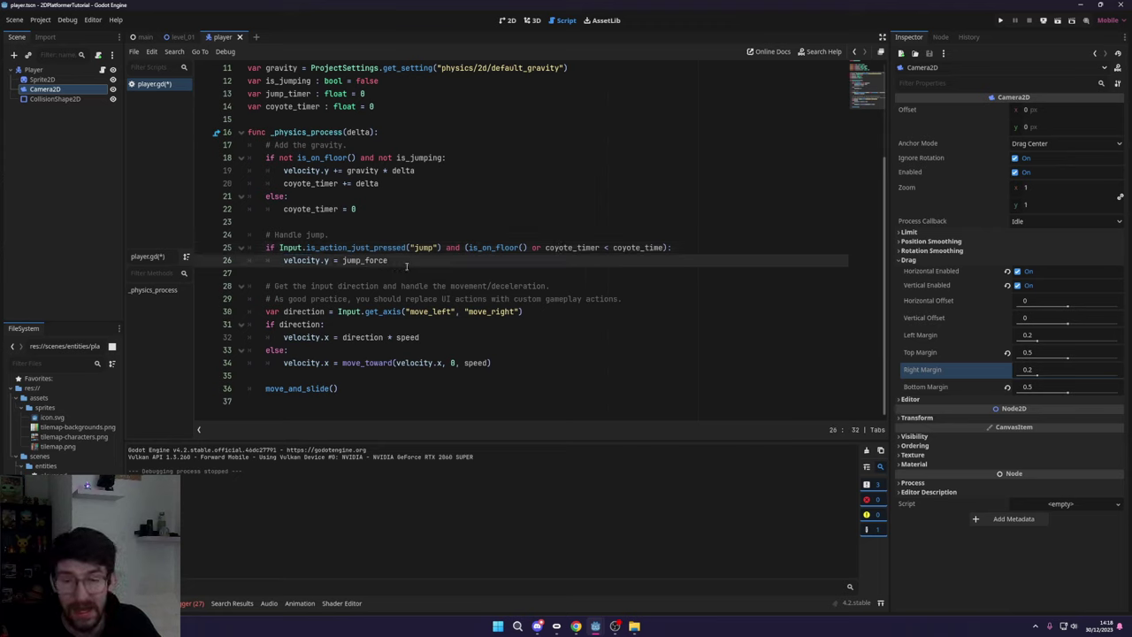
{"action": "key", "text": "Return"}
{"action": "type", "text": "is_jumping"}
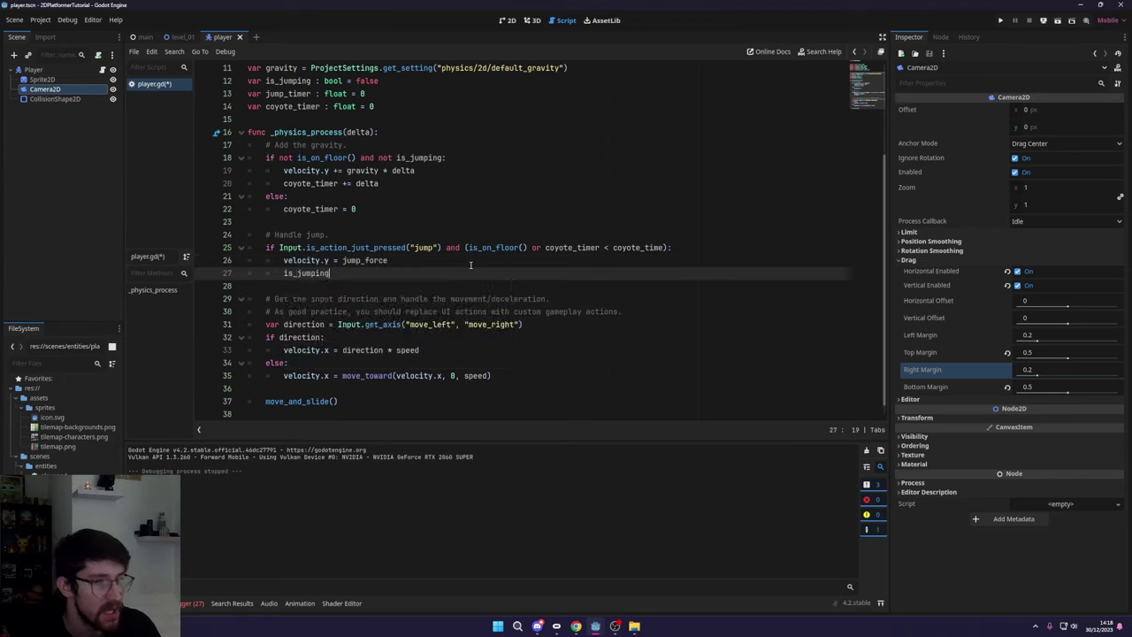
{"action": "type", "text": " = true"}
- Add the branch "elif Input.is_action_pressed("jump") and is_jumping:" to the jump block, with "velocity.y = jump_force" as its body
{"action": "key", "text": "Return"}
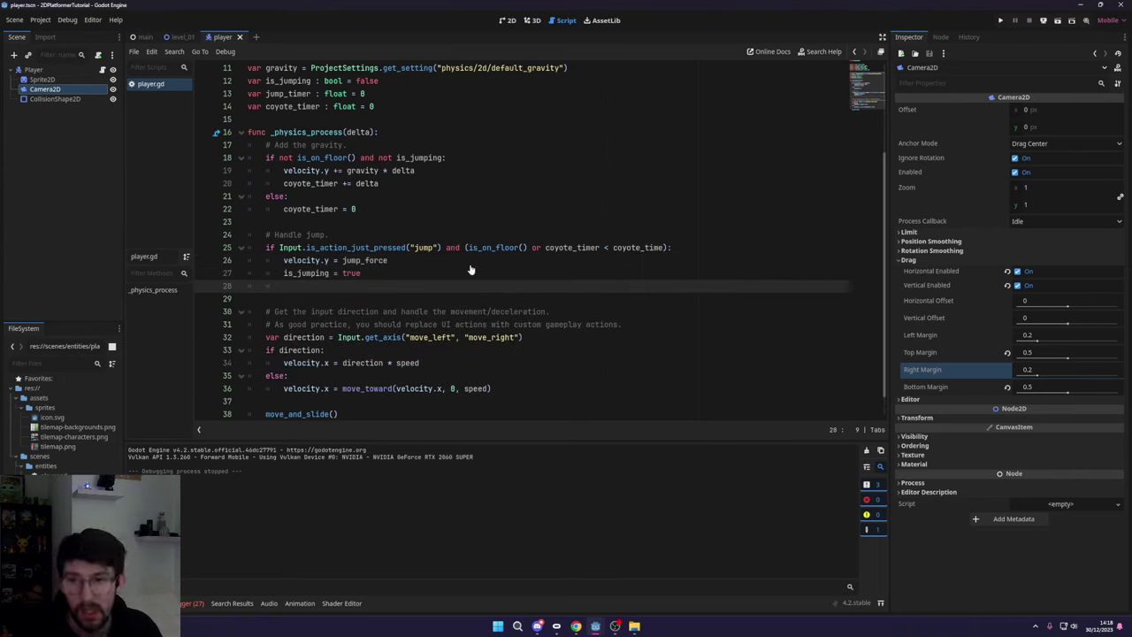
{"action": "type", "text": "elif"}
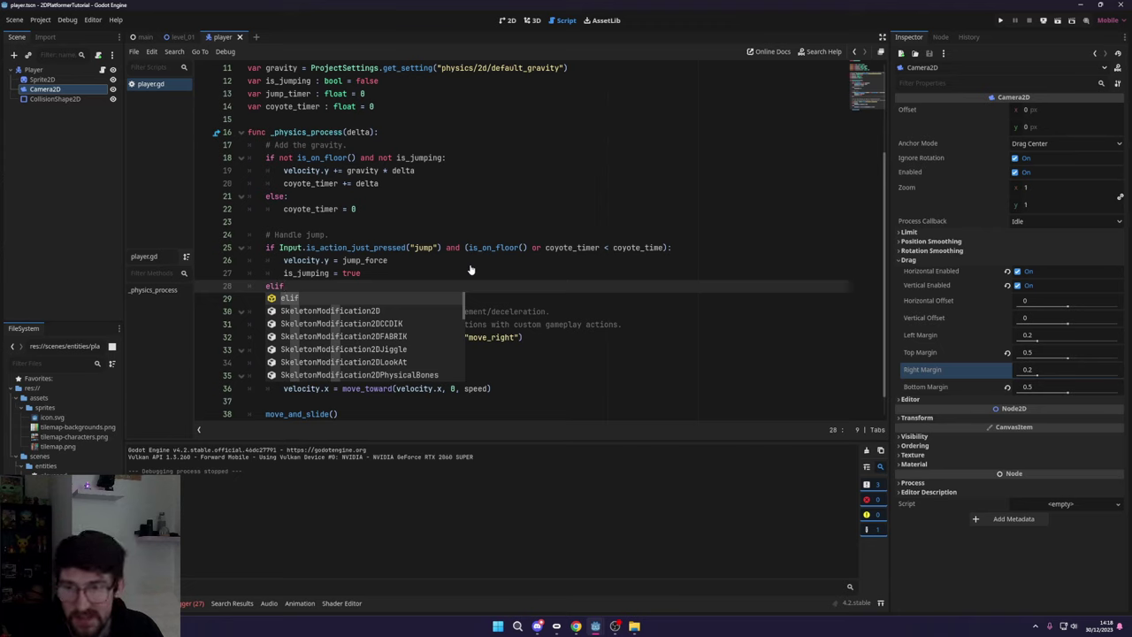
{"action": "type", "text": " Input"}
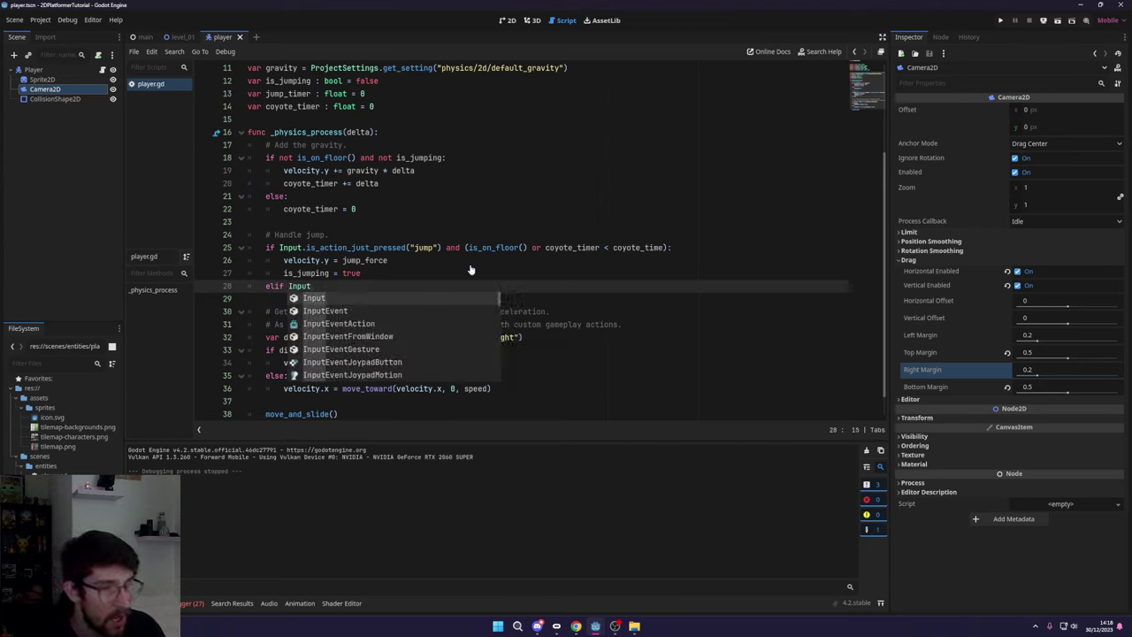
{"action": "type", "text": ".is_ac"}
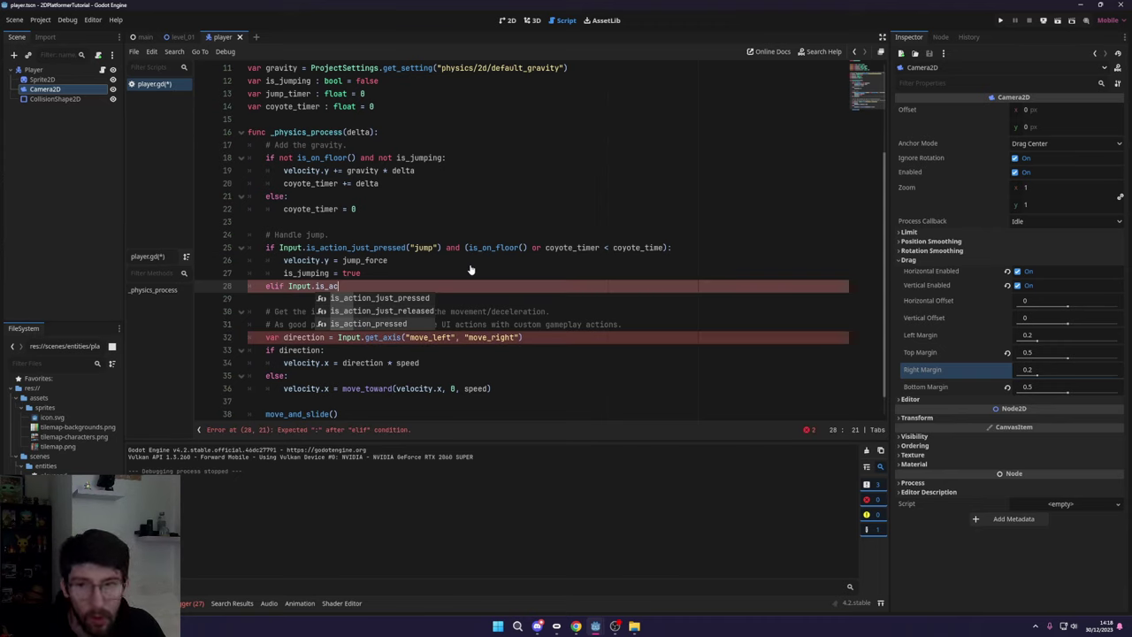
{"action": "key", "text": "Down"}
{"action": "key", "text": "Down"}
{"action": "key", "text": "Return"}
{"action": "key", "text": "Return"}
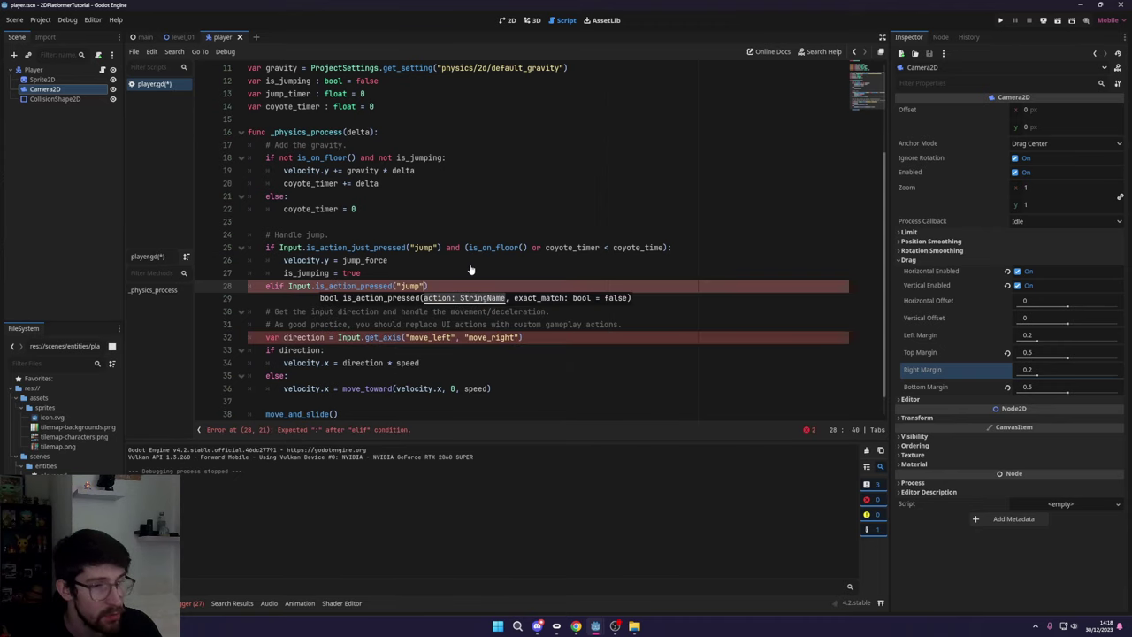
{"action": "type", "text": "and"}
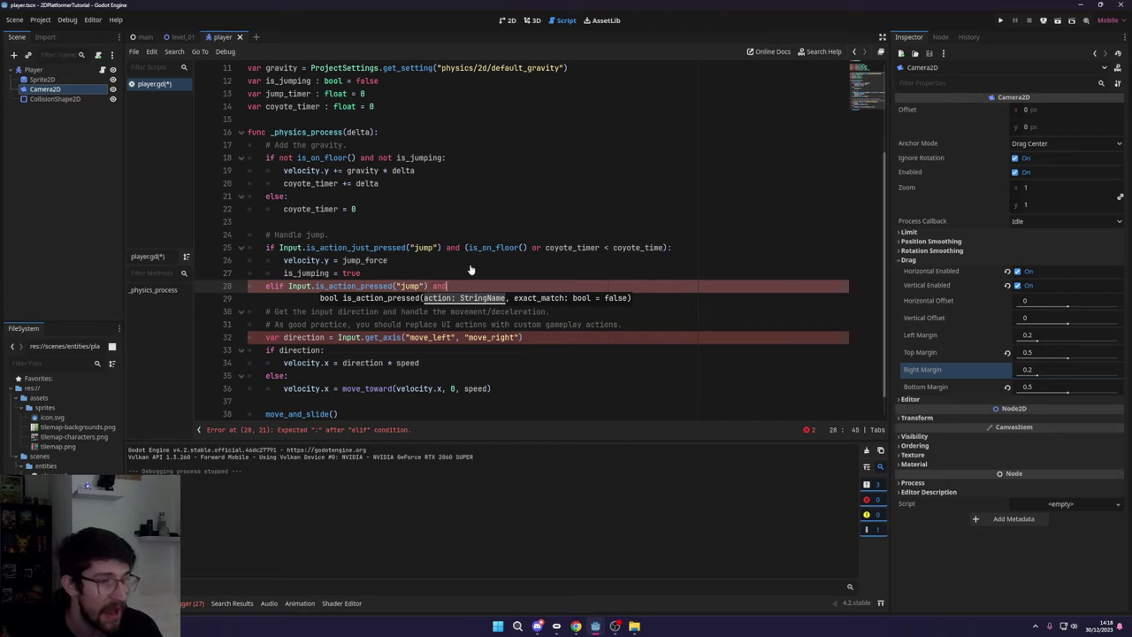
{"action": "type", "text": " is_jumping:@"}
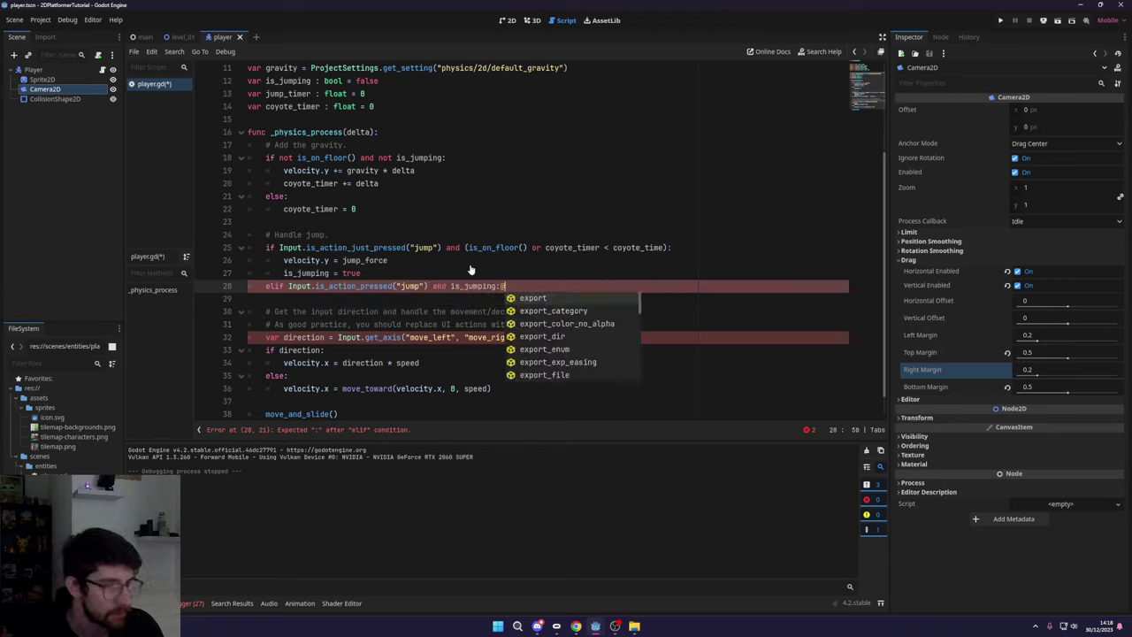
{"action": "key", "text": "Return"}
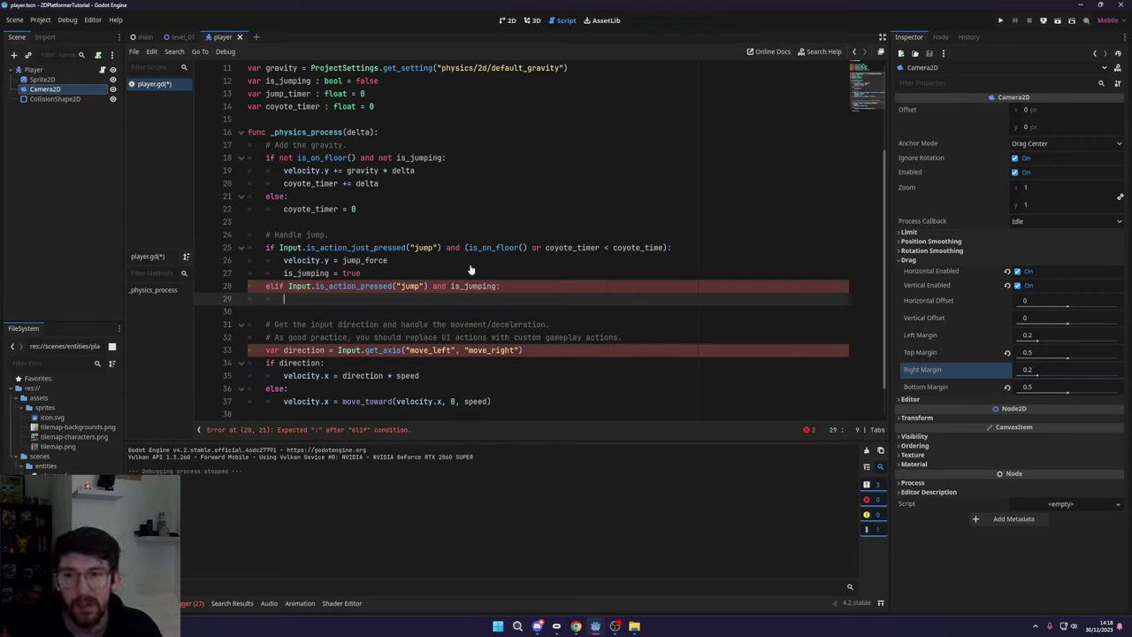
{"action": "type", "text": "vel"}
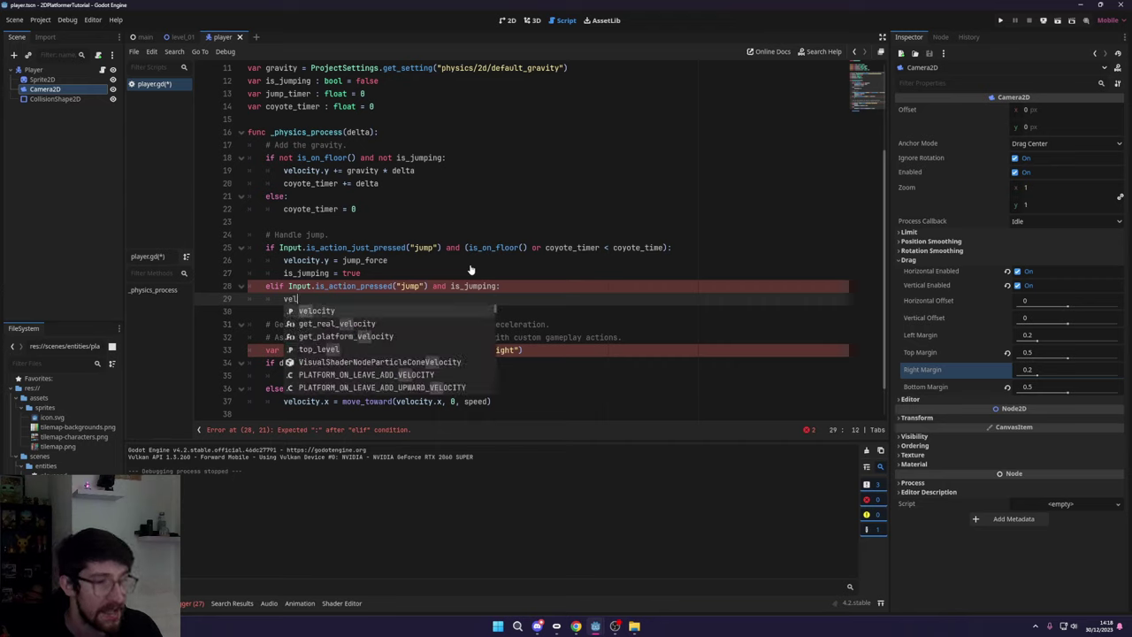
{"action": "type", "text": "ocity.y = jump_force"}
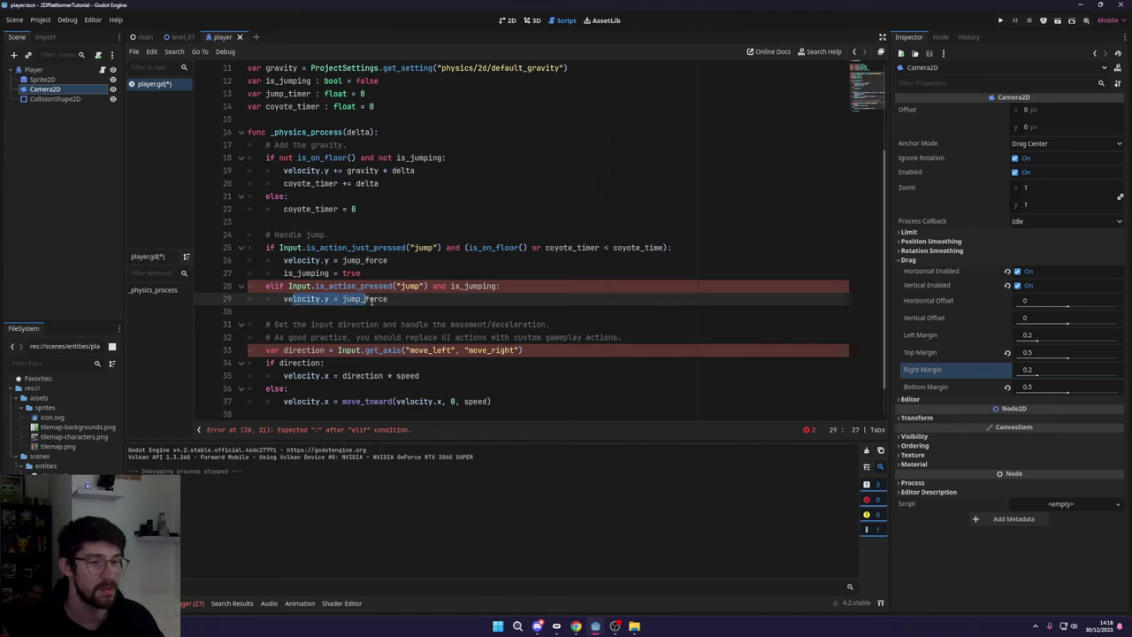
- Below the jump block, start the condition "if is_jumping and Input.is_action_pressed("jump")" on its own line
{"action": "key", "text": "Left"}
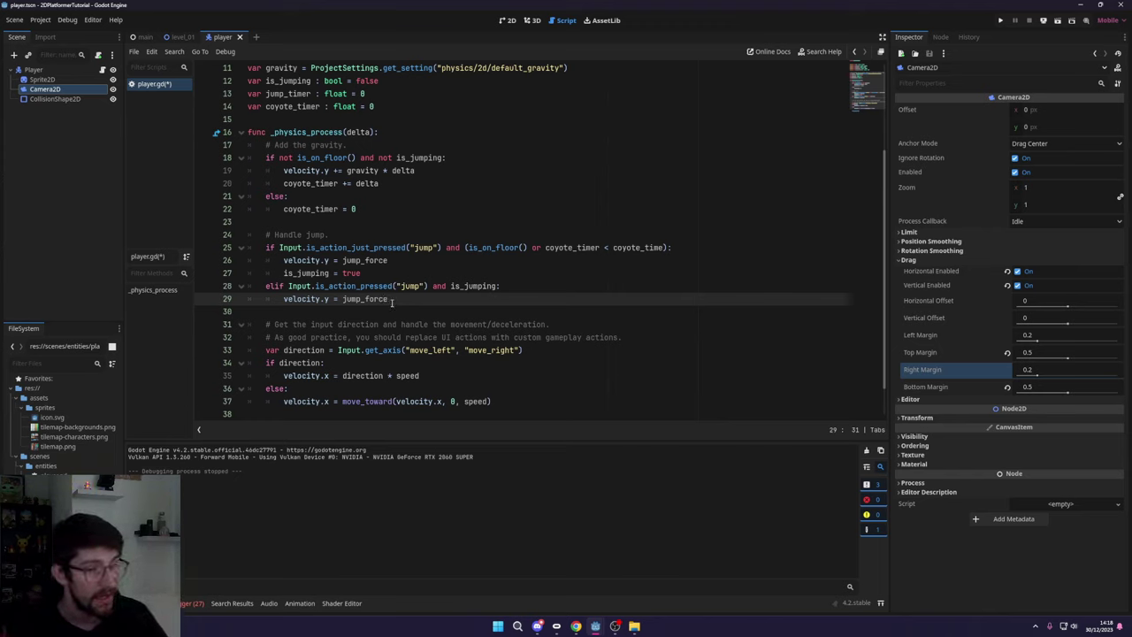
{"action": "key", "text": "Down"}
{"action": "key", "text": "Return"}
{"action": "key", "text": "Return"}
{"action": "key", "text": "Up"}
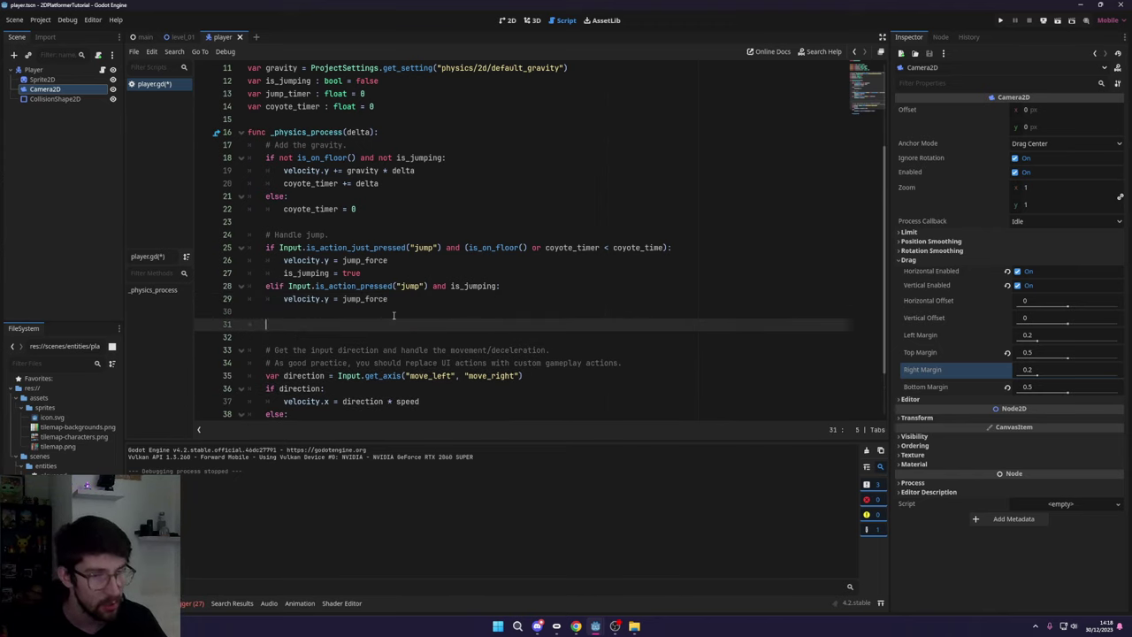
{"action": "type", "text": "if is_jumping"}
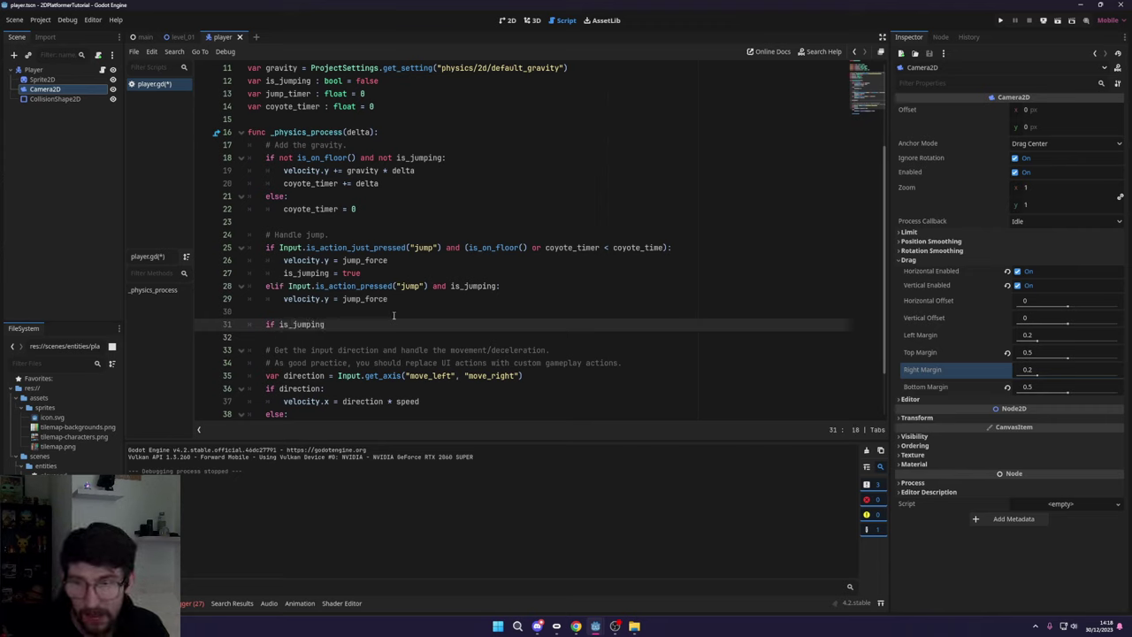
{"action": "type", "text": " and Input.is"}
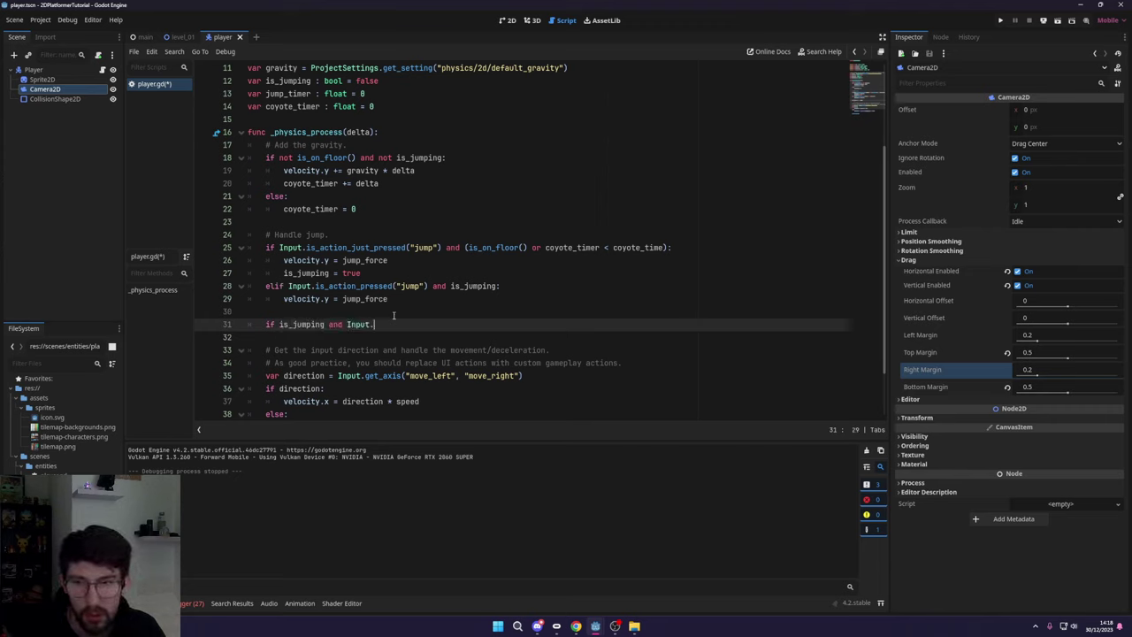
{"action": "key", "text": "Down"}
{"action": "key", "text": "Down"}
{"action": "key", "text": "Down"}
{"action": "key", "text": "Down"}
{"action": "key", "text": "Down"}
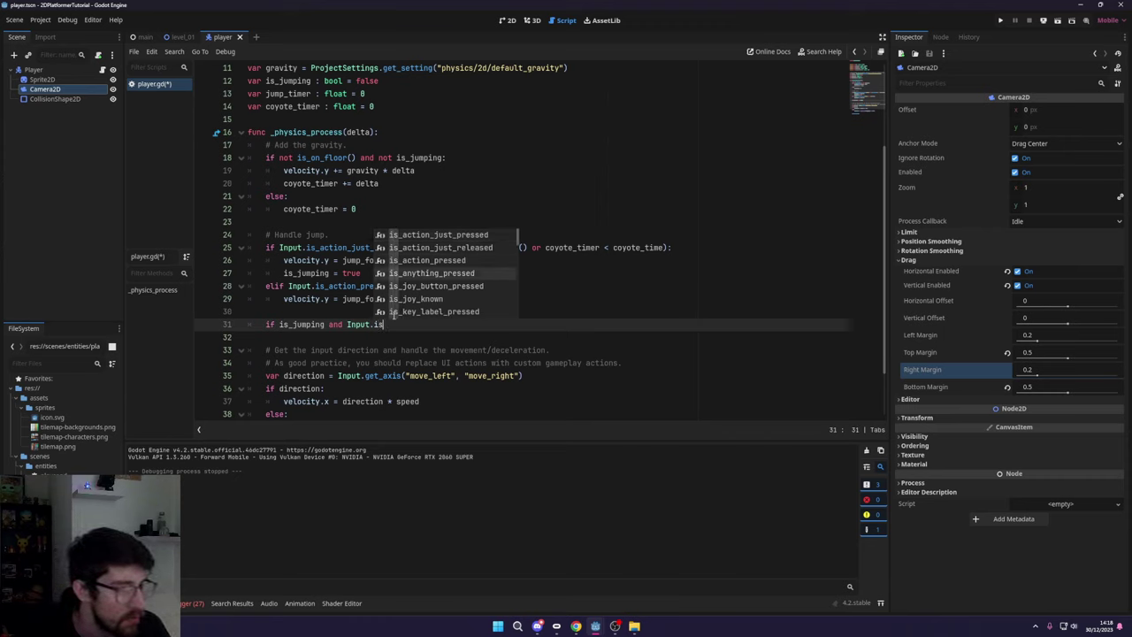
{"action": "key", "text": "Up"}
{"action": "key", "text": "Up"}
{"action": "key", "text": "Up"}
{"action": "key", "text": "Return"}
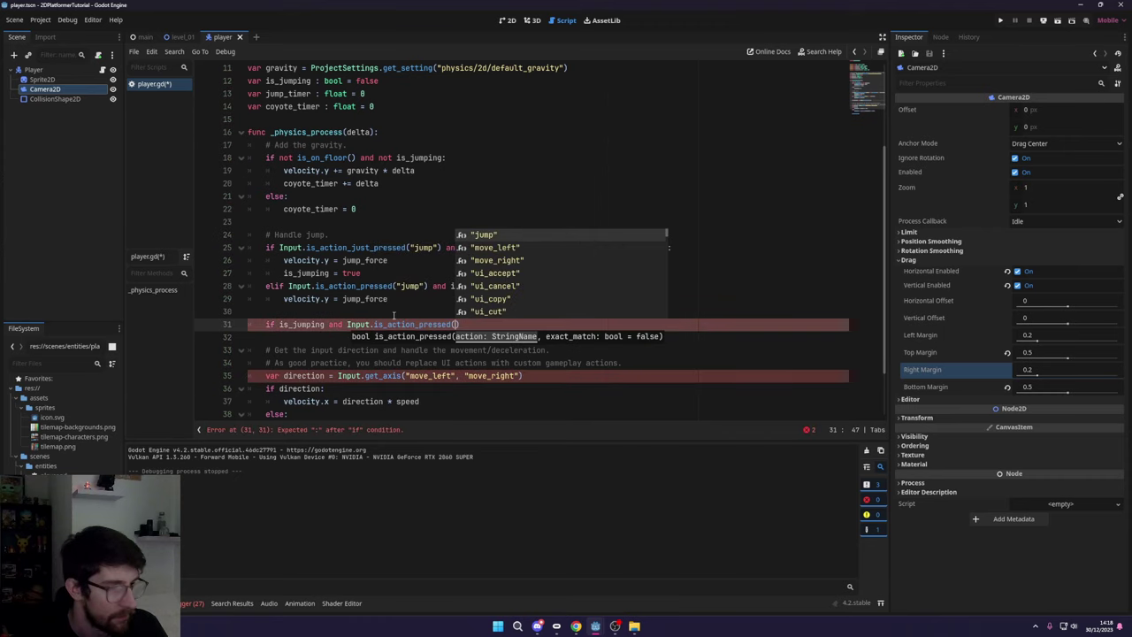
{"action": "key", "text": "Return"}
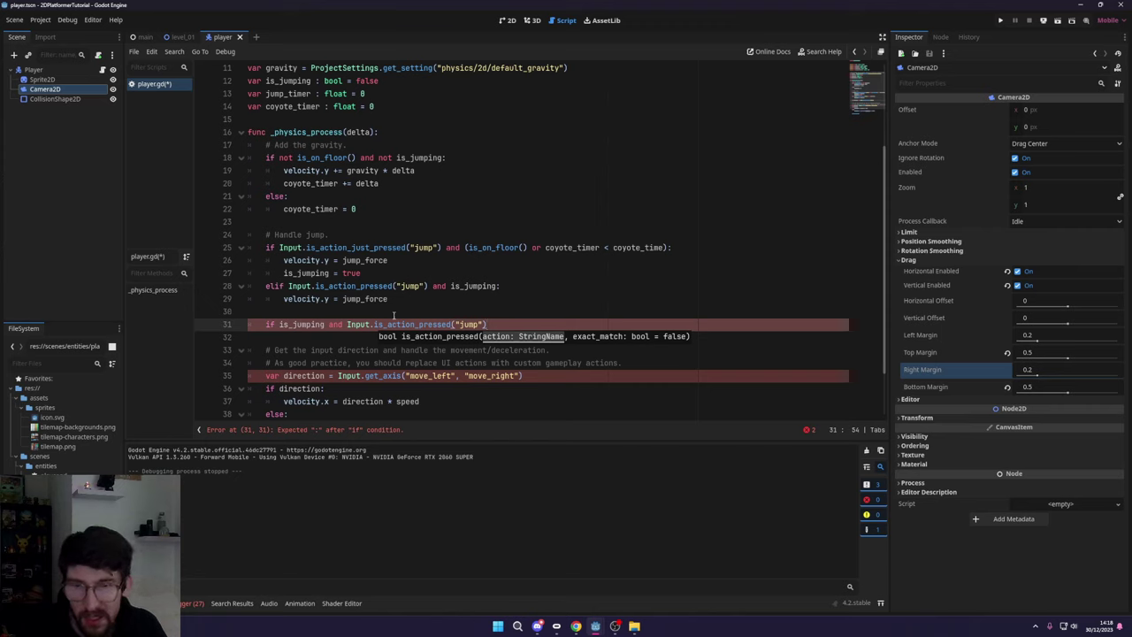
- Extend the new if condition with "and jump_timer < jump_time:" and open its body
{"action": "type", "text": "and"}
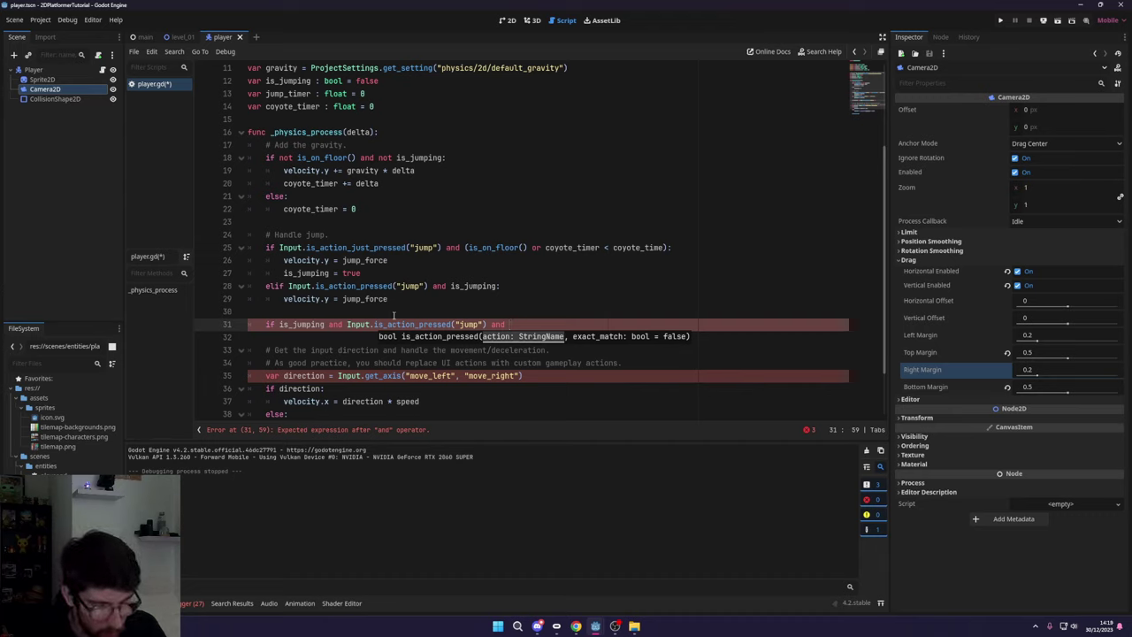
{"action": "type", "text": "jump"}
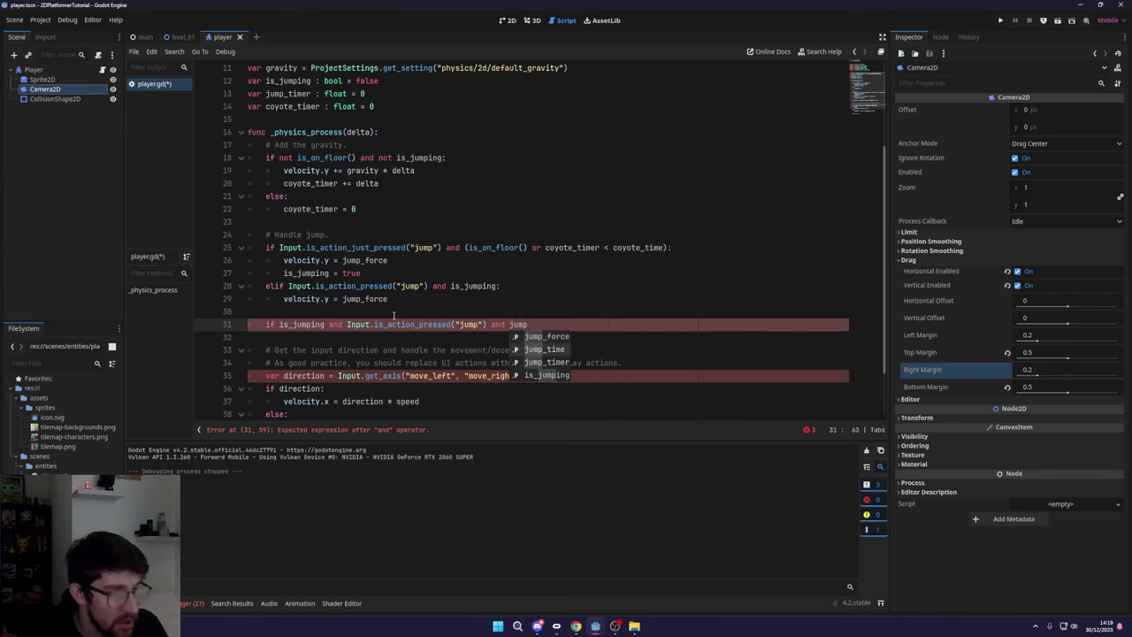
{"action": "type", "text": "_time < jump"}
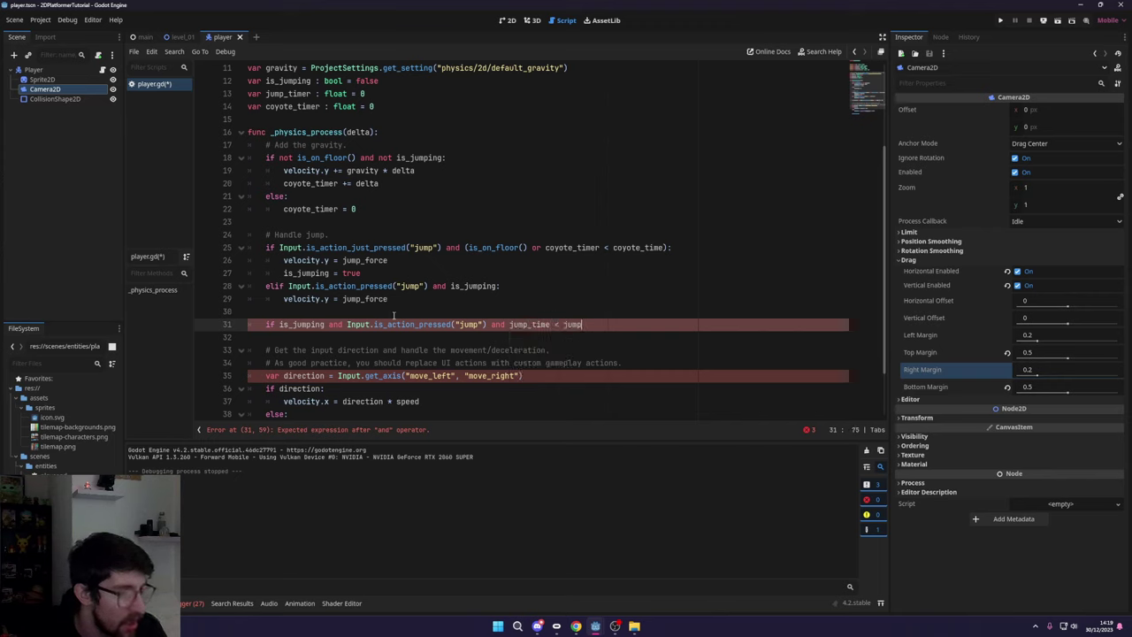
{"action": "key", "text": "ctrl+Left"}
{"action": "type", "text": "r"}
{"action": "key", "text": "Right"}
{"action": "key", "text": "Right"}
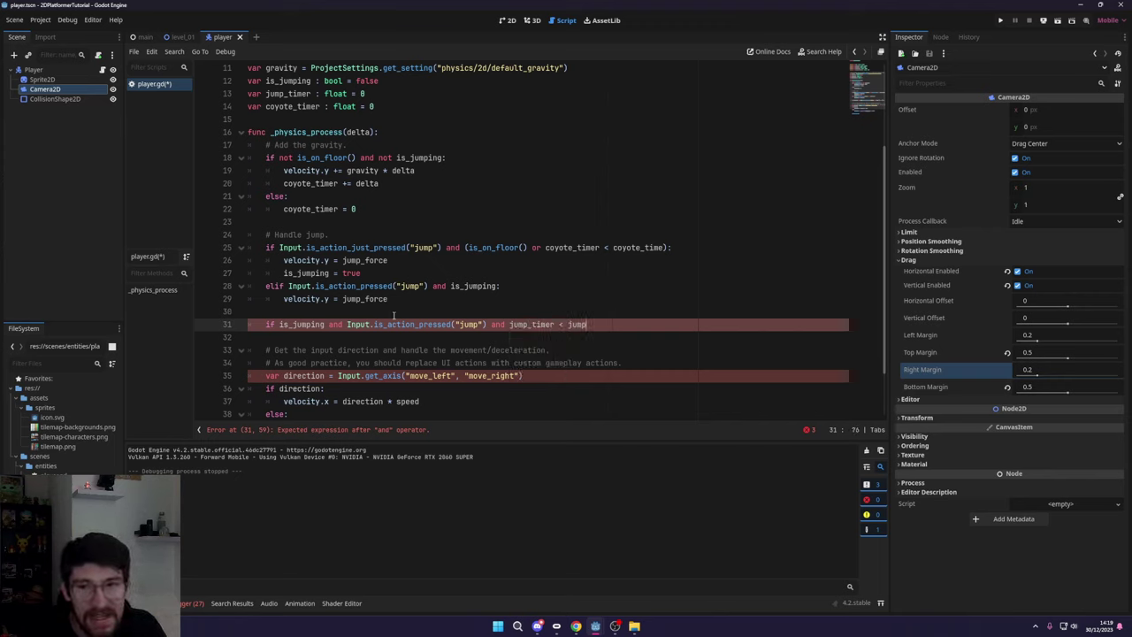
{"action": "type", "text": "_time:"}
{"action": "key", "text": "Return"}
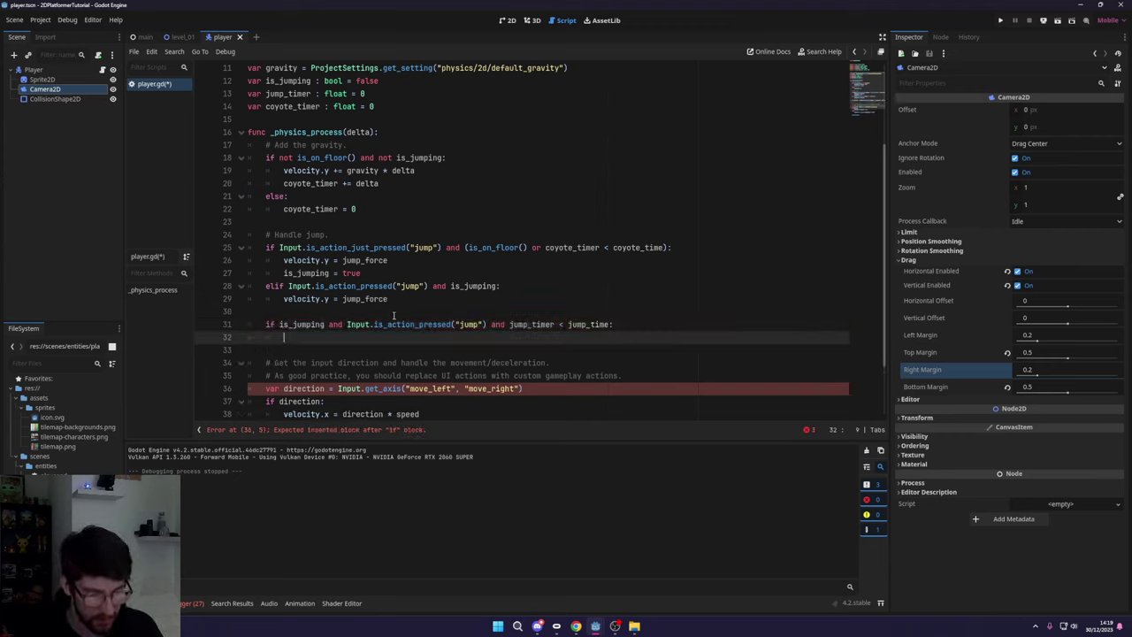
- Add "jump_timer += delta" as the body of the new is_jumping condition
{"action": "type", "text": "jump"}
{"action": "key", "text": "Down"}
{"action": "key", "text": "Return"}
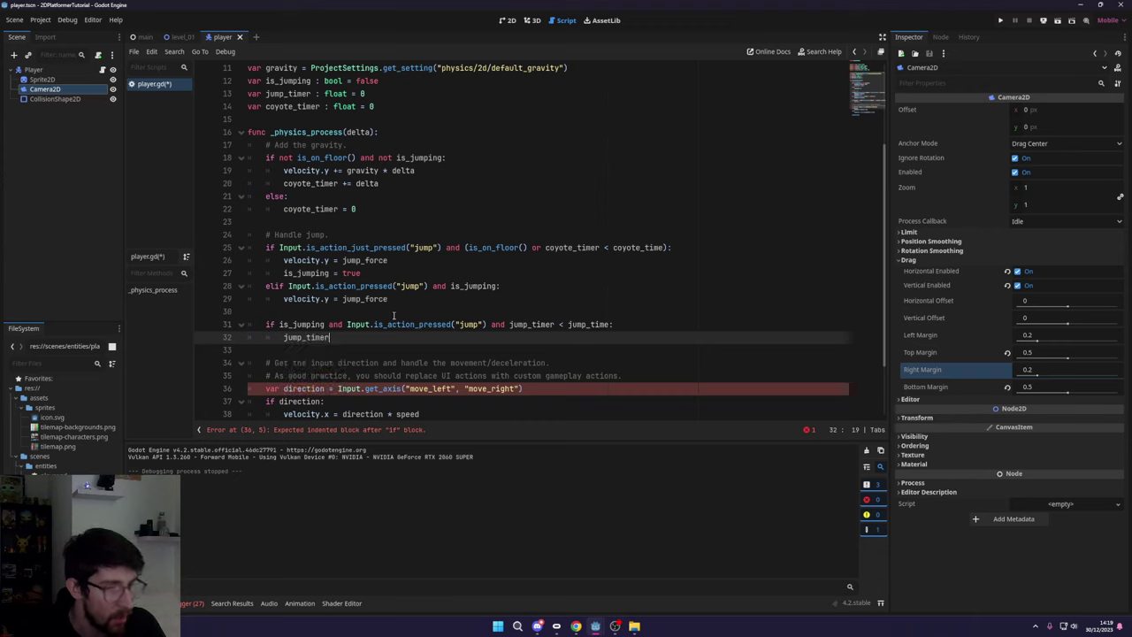
{"action": "type", "text": "+= delta"}
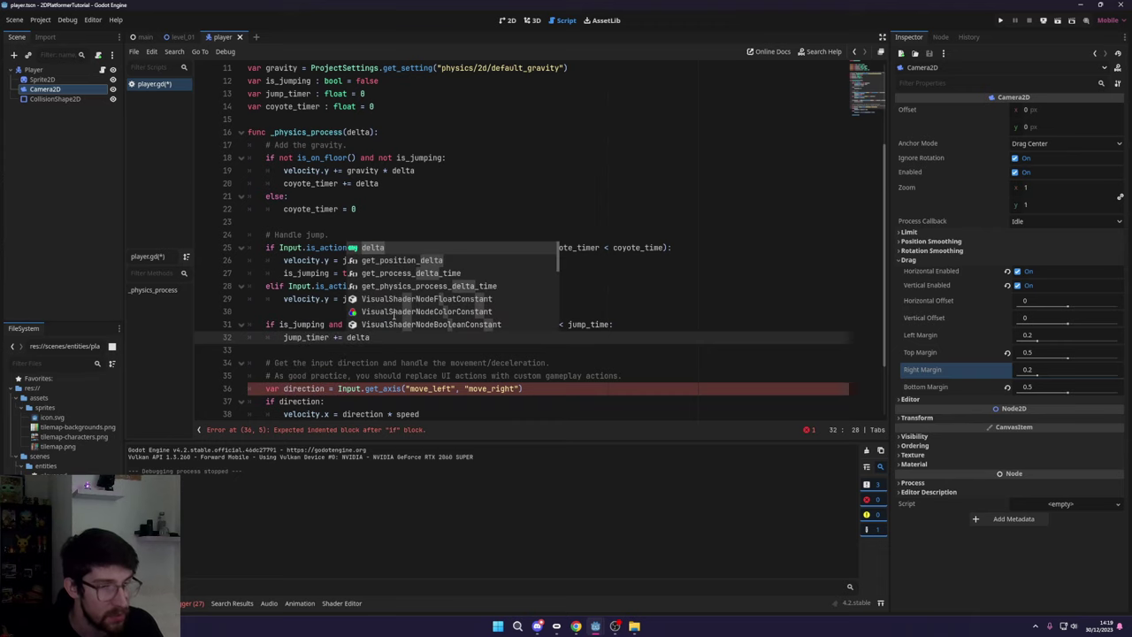
{"action": "key", "text": "Return"}
{"action": "key", "text": "Up"}
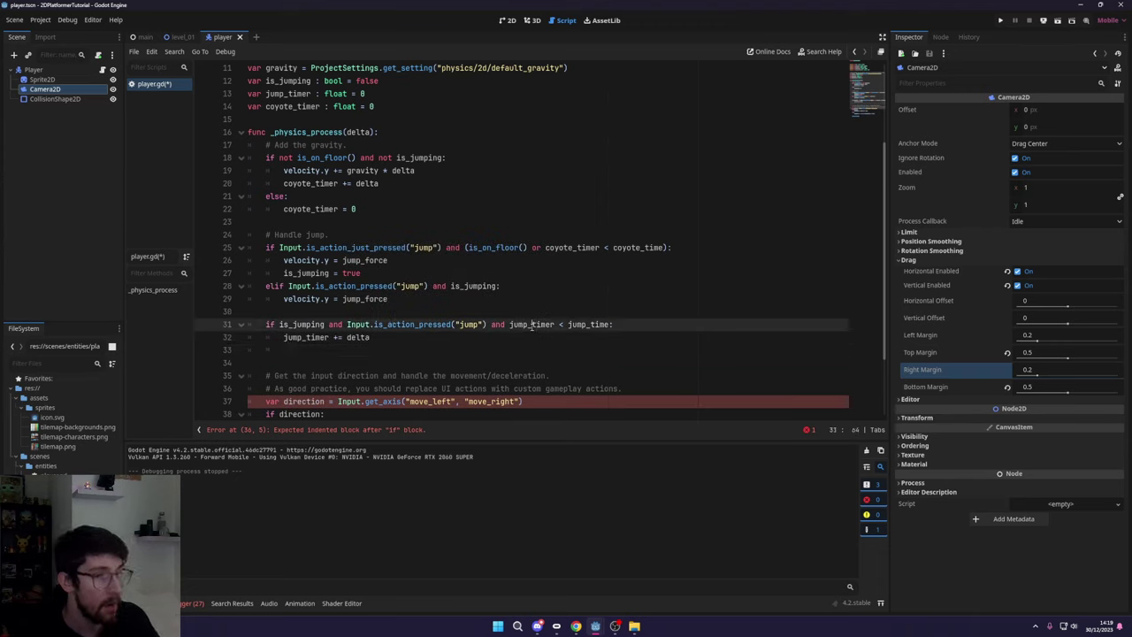
- Add an else branch to the jump timer condition with "is_jumping = false" and "jump_timer = 0", and save the script
{"action": "key", "text": "End"}
{"action": "scroll", "coordinate": [548, 352], "scroll_direction": "down", "scroll_amount": 1}
{"action": "scroll", "coordinate": [548, 352], "scroll_direction": "down", "scroll_amount": 1}
{"action": "left_click", "coordinate": [575, 285]}
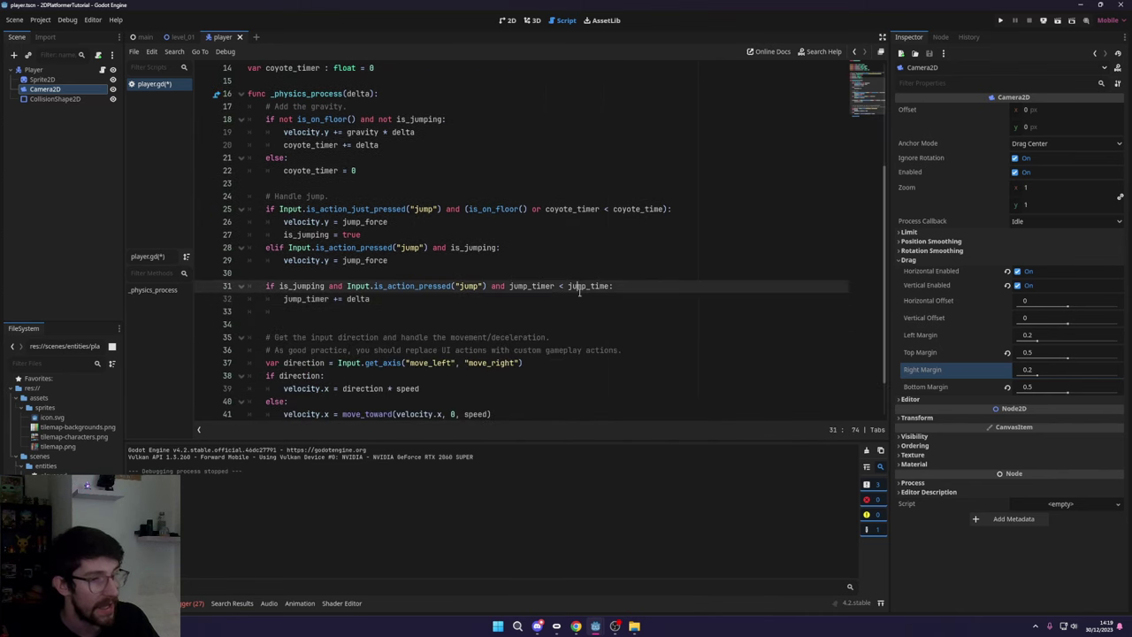
{"action": "left_click", "coordinate": [457, 298]}
{"action": "key", "text": "Down"}
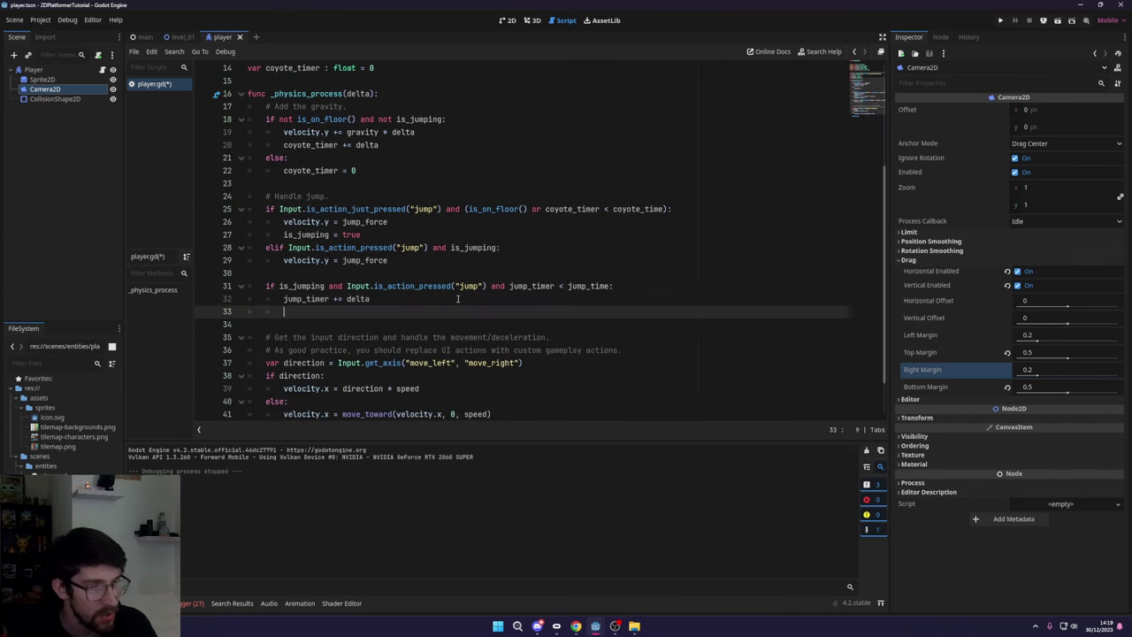
{"action": "type", "text": "else:"}
{"action": "key", "text": "Return"}
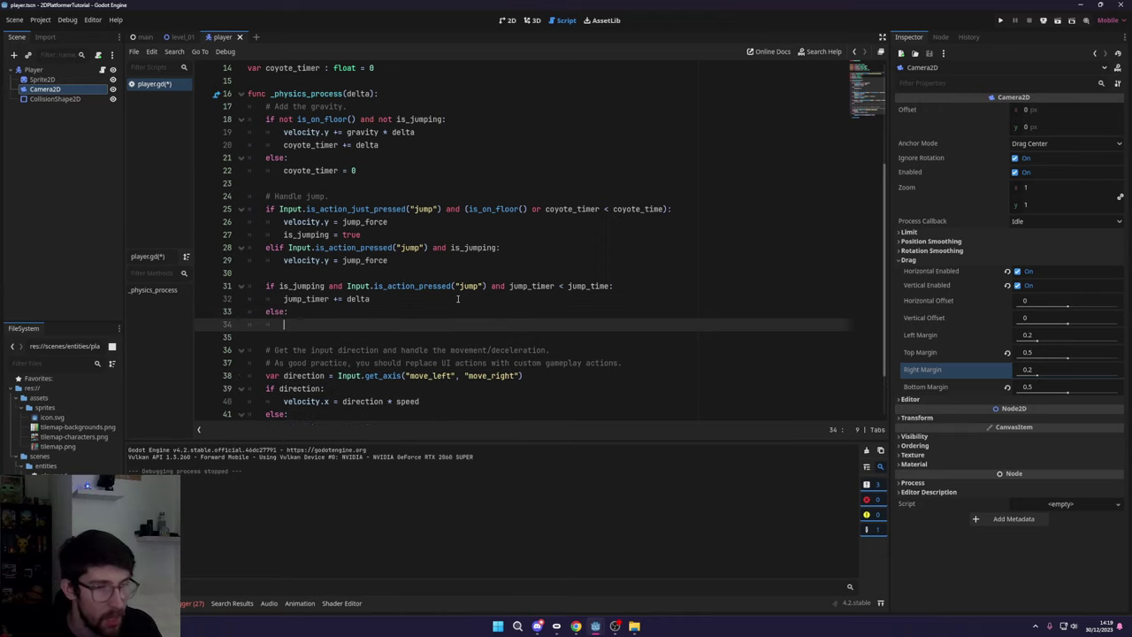
{"action": "type", "text": "is_jum"}
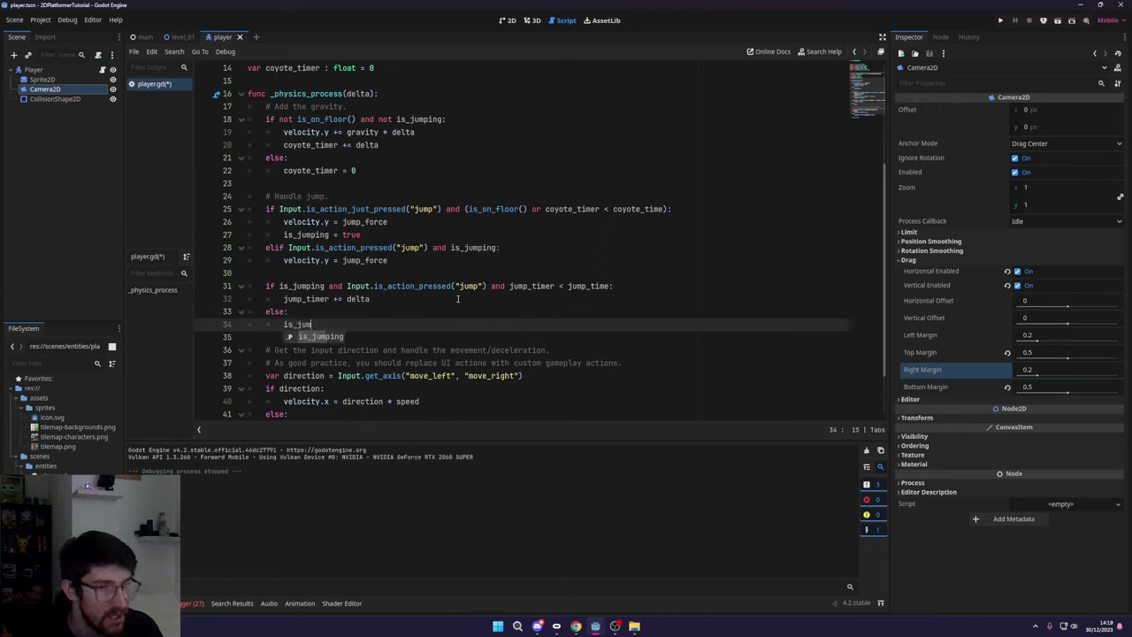
{"action": "type", "text": "ping = false"}
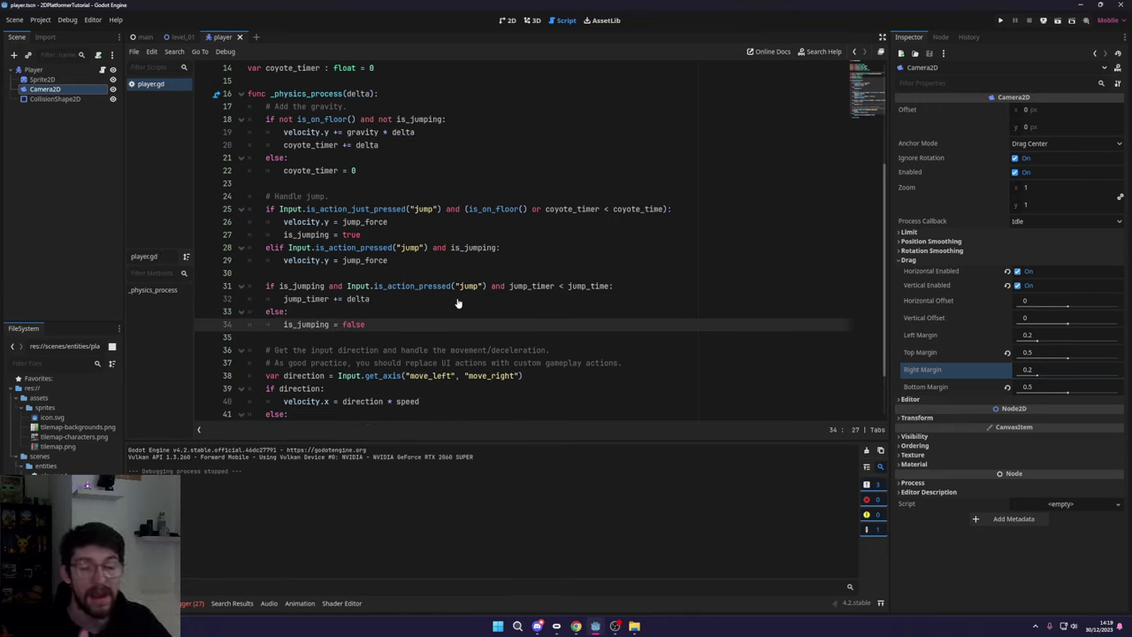
{"action": "key", "text": "Return"}
{"action": "type", "text": "jump"}
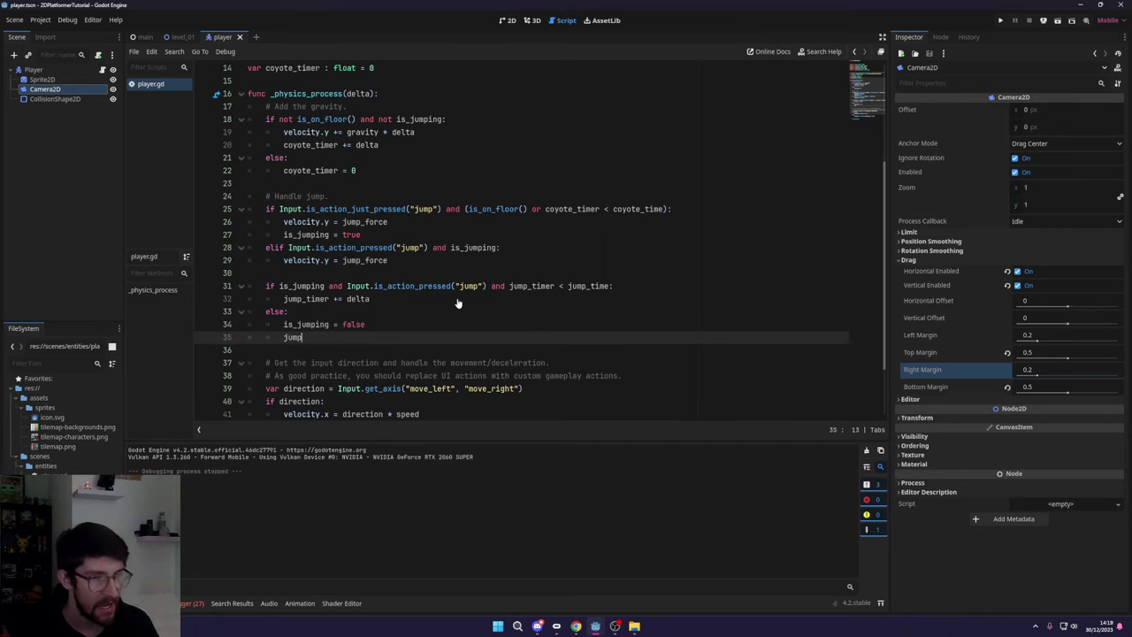
{"action": "type", "text": "_timer = 0"}
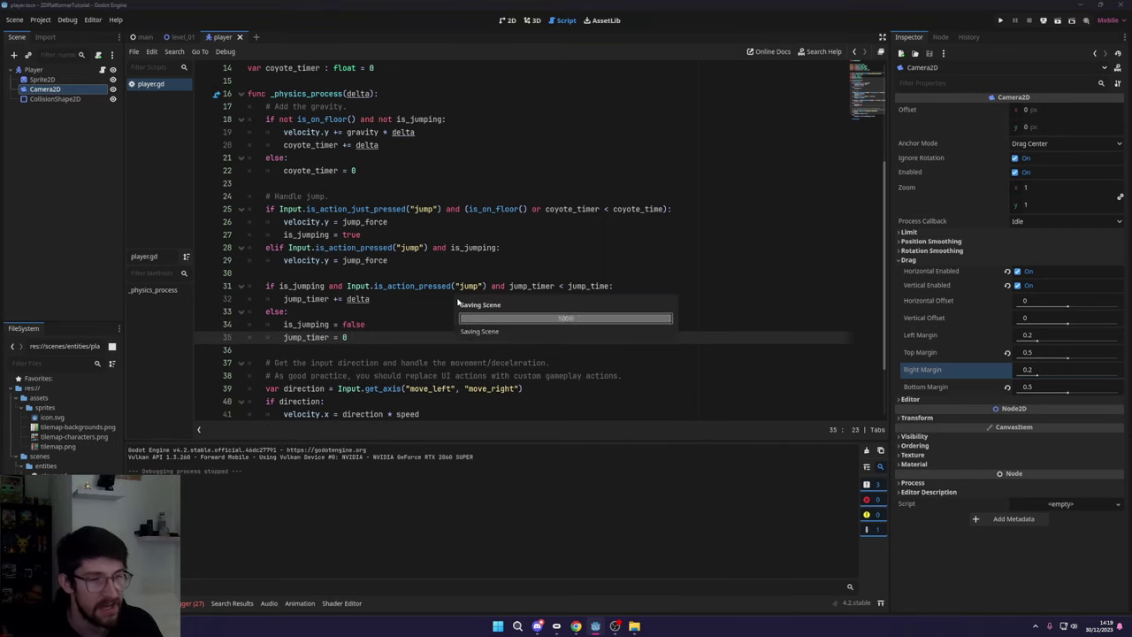
- Run the project and test jumping in place and across the gaps onto the floating platforms
{"action": "scroll", "coordinate": [457, 304], "scroll_direction": "up", "scroll_amount": 2}
{"action": "scroll", "coordinate": [354, 296], "scroll_direction": "down", "scroll_amount": 3}
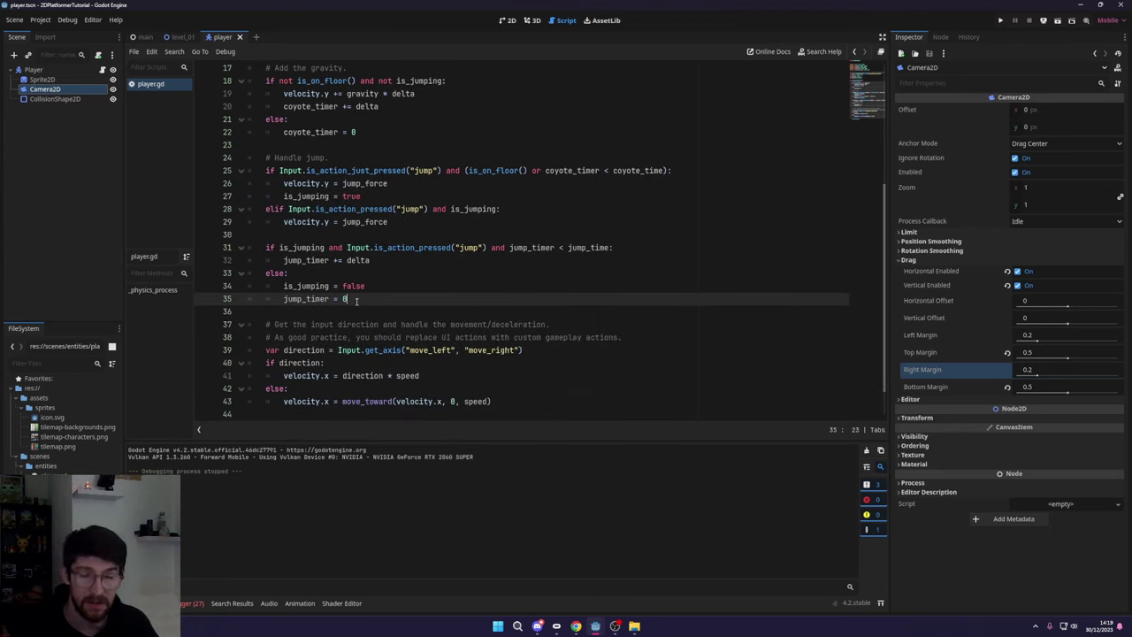
{"action": "scroll", "coordinate": [402, 305], "scroll_direction": "down", "scroll_amount": 1}
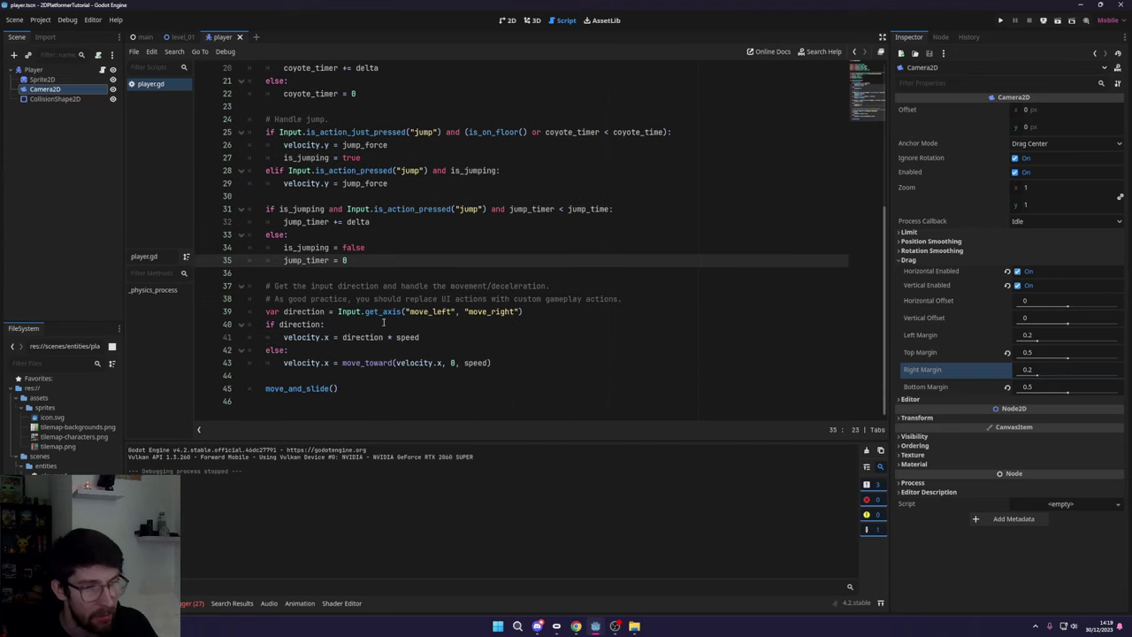
{"action": "left_click", "coordinate": [999, 21]}
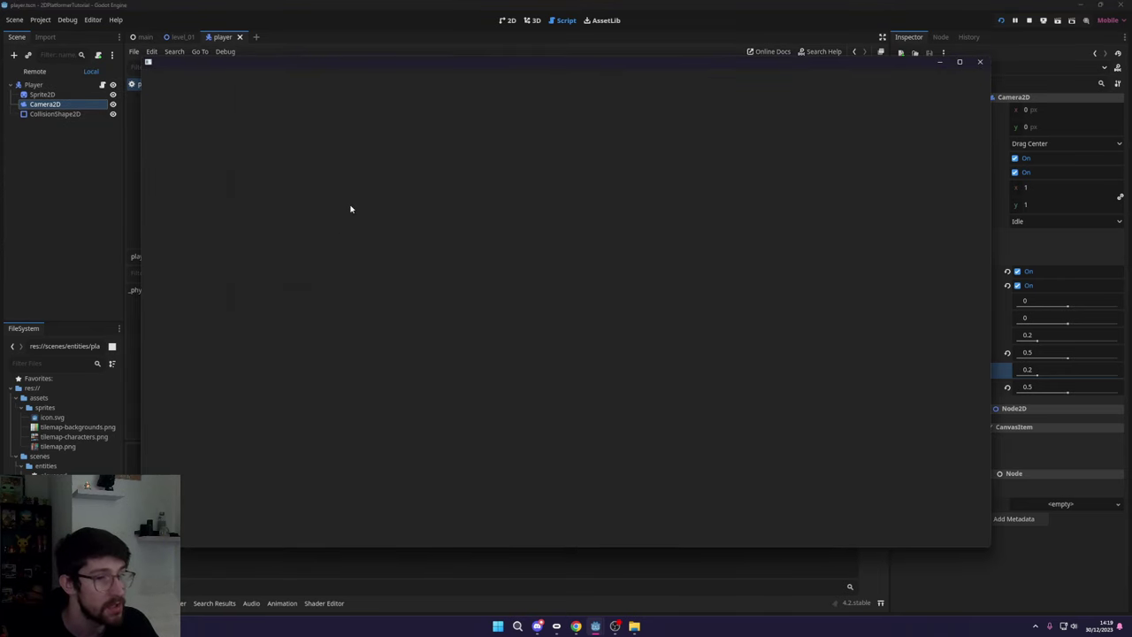
{"action": "key", "text": "space"}
{"action": "key", "text": "Left"}
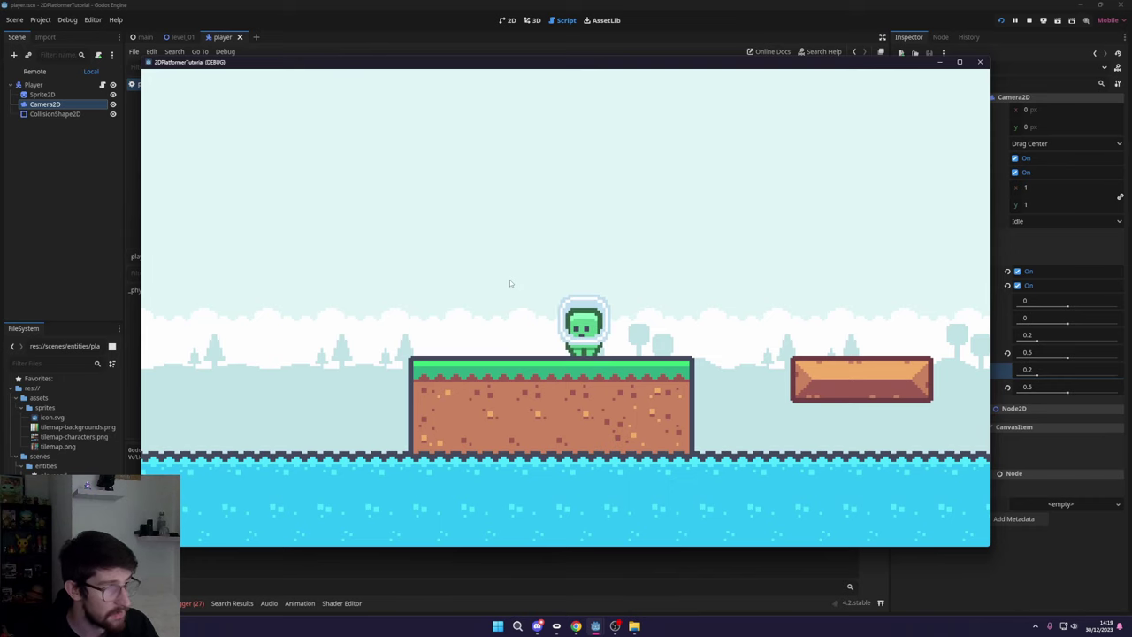
{"action": "key", "text": "space"}
{"action": "key", "text": "space"}
{"action": "key", "text": "Right"}
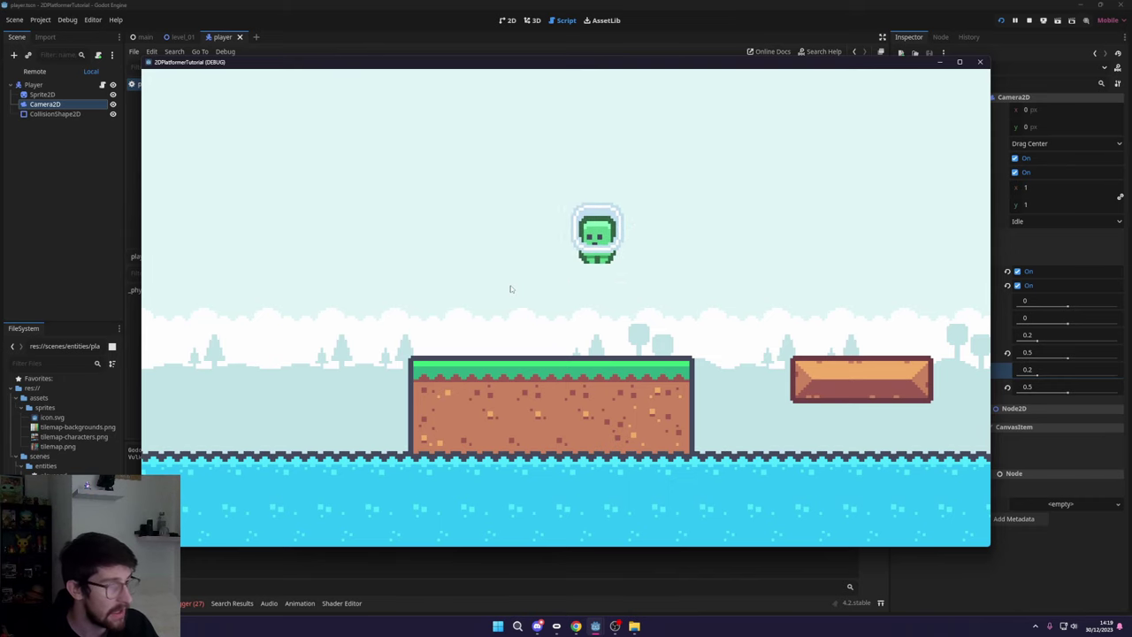
{"action": "key", "text": "Right"}
{"action": "key", "text": "space"}
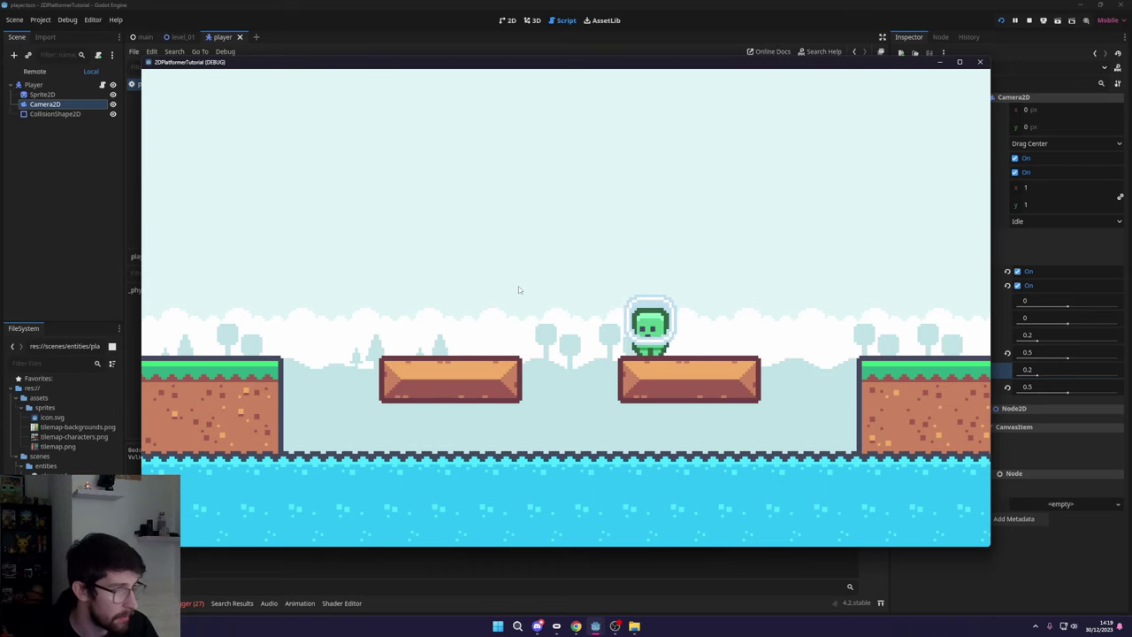
- Test jumps back and forth between the two floating platforms and across to the far grass block
{"action": "key", "text": "space"}
{"action": "key", "text": "Left"}
{"action": "key", "text": "Left"}
{"action": "key", "text": "space"}
{"action": "key", "text": "Right"}
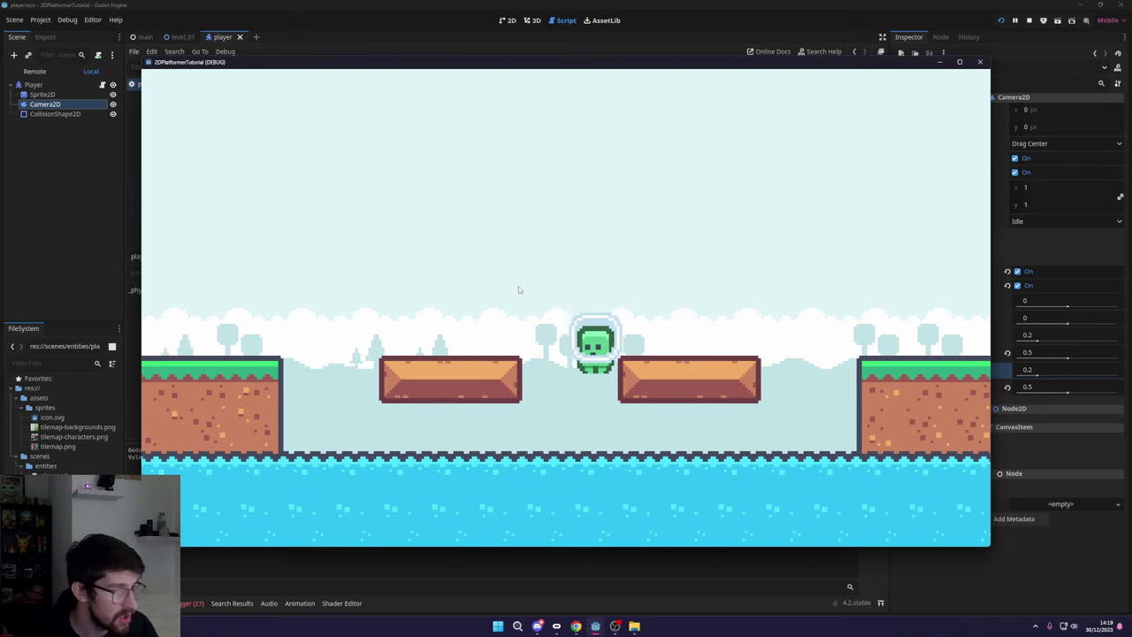
{"action": "key", "text": "Left"}
{"action": "key", "text": "space"}
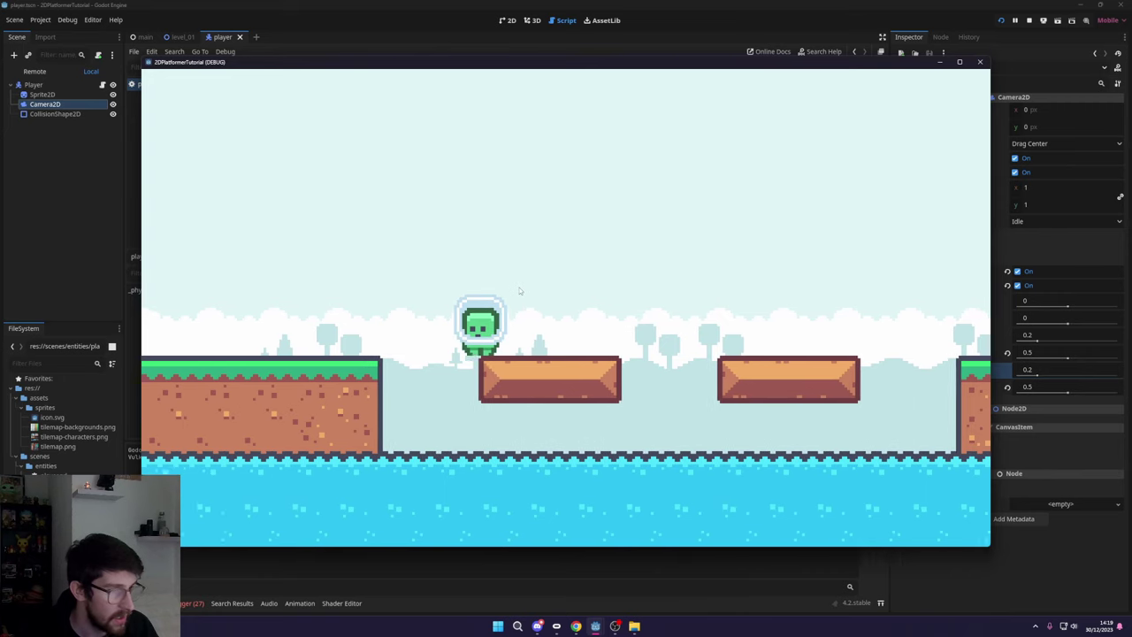
{"action": "key", "text": "space"}
{"action": "key", "text": "Right"}
{"action": "key", "text": "space"}
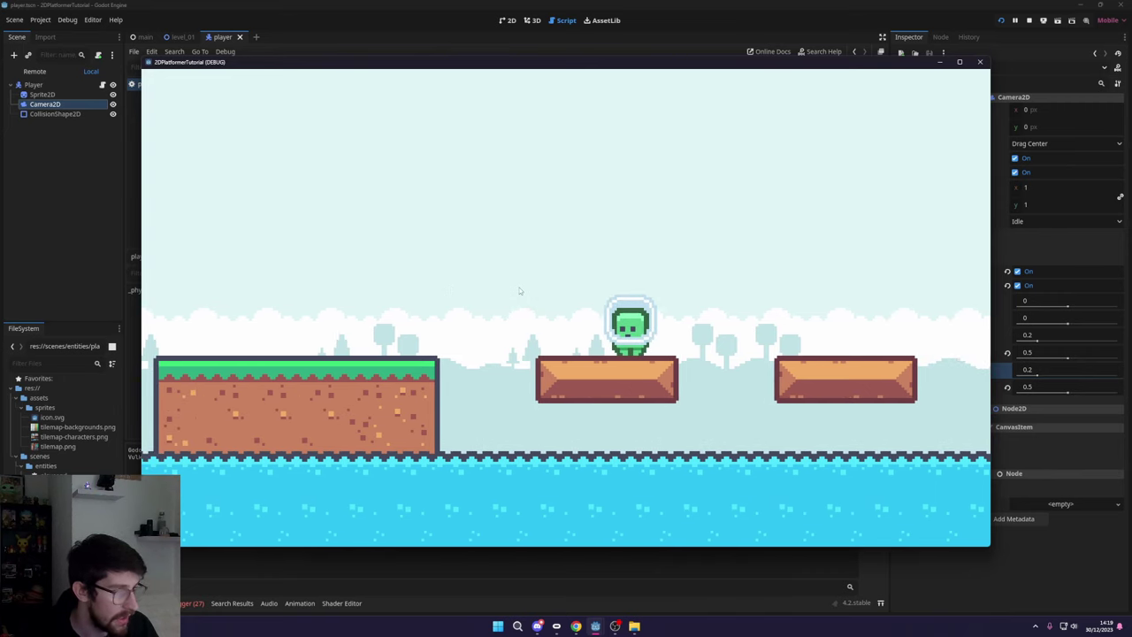
{"action": "key", "text": "space"}
{"action": "key", "text": "Right"}
{"action": "key", "text": "space"}
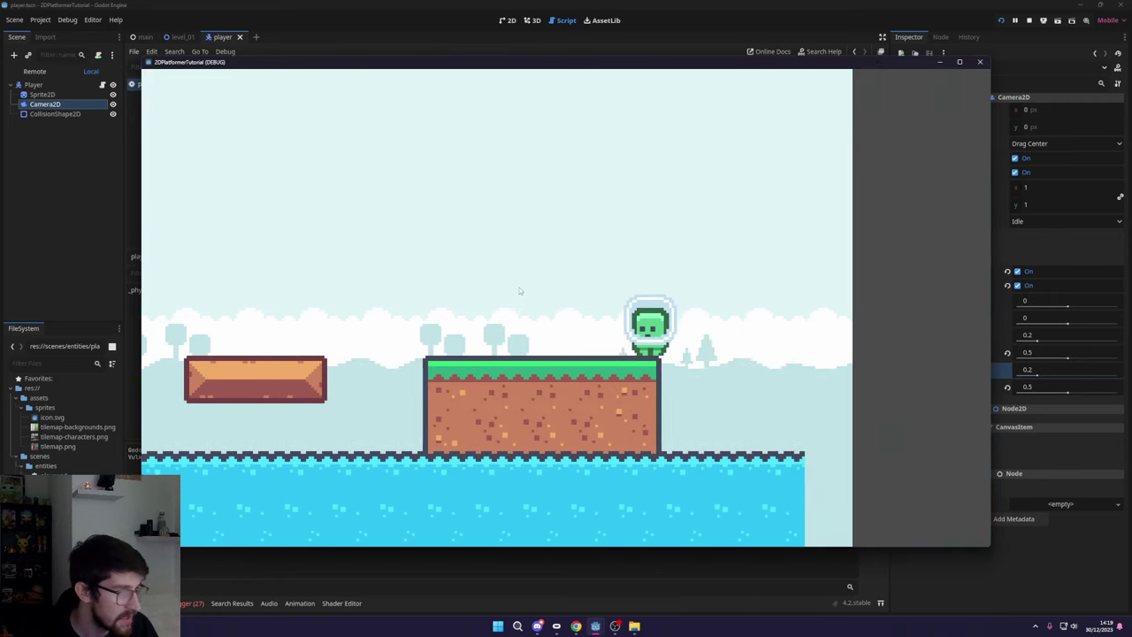
- Test jumping from the water-level ground back onto the far grass block and off its outer edge
{"action": "key", "text": "space"}
{"action": "key", "text": "Left"}
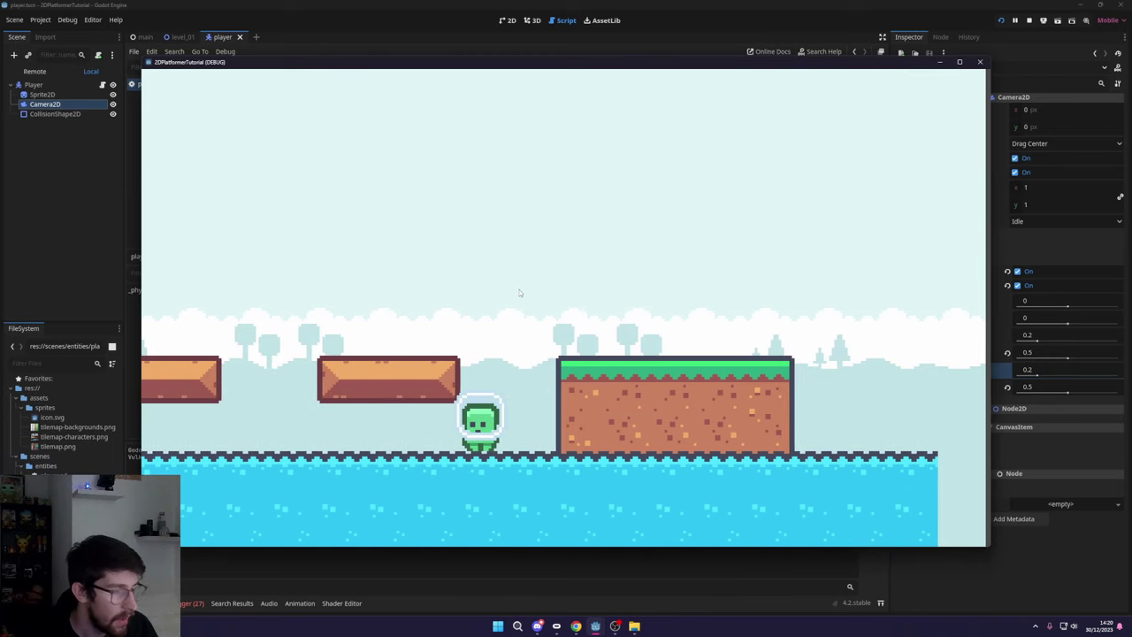
{"action": "key", "text": "Right"}
{"action": "key", "text": "space"}
{"action": "key", "text": "Left"}
{"action": "key", "text": "Right"}
{"action": "key", "text": "space"}
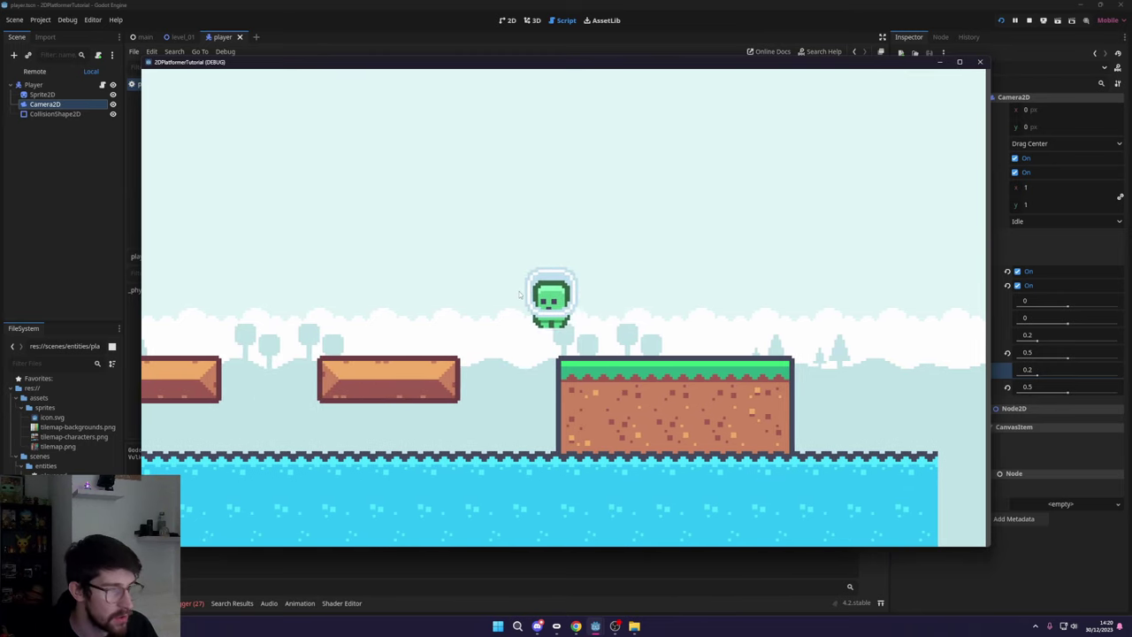
{"action": "key", "text": "space"}
{"action": "key", "text": "Right"}
{"action": "key", "text": "space"}
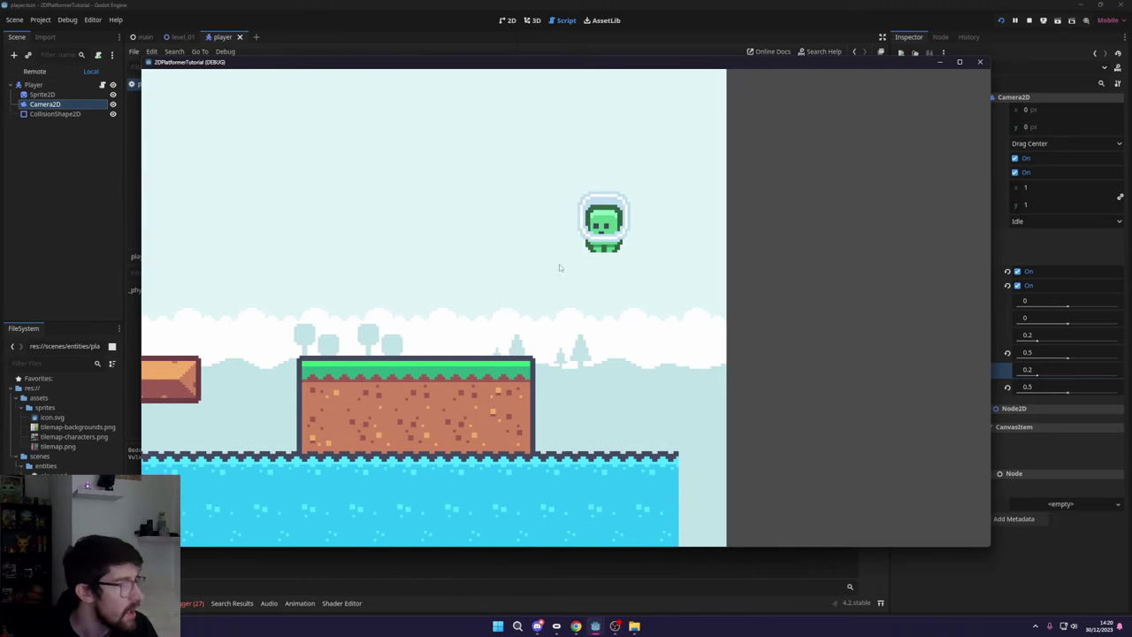
- Close the running game and set the Player node's Coyote Time to 0.5
{"action": "key", "text": "Left"}
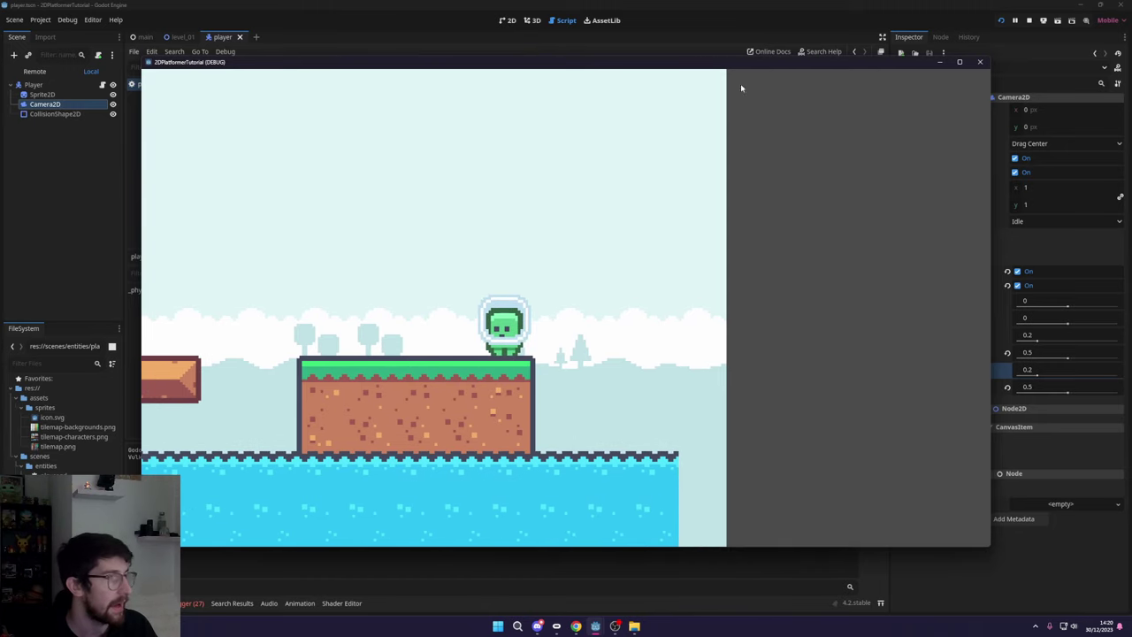
{"action": "left_click", "coordinate": [978, 61]}
{"action": "left_click", "coordinate": [50, 73]}
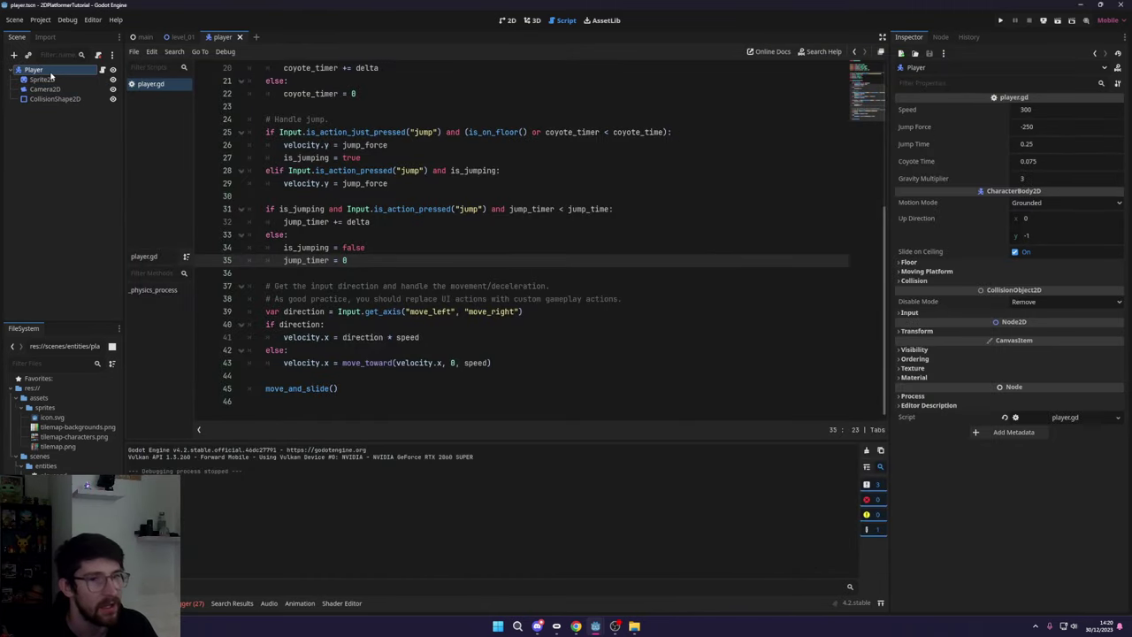
{"action": "left_click", "coordinate": [1060, 161]}
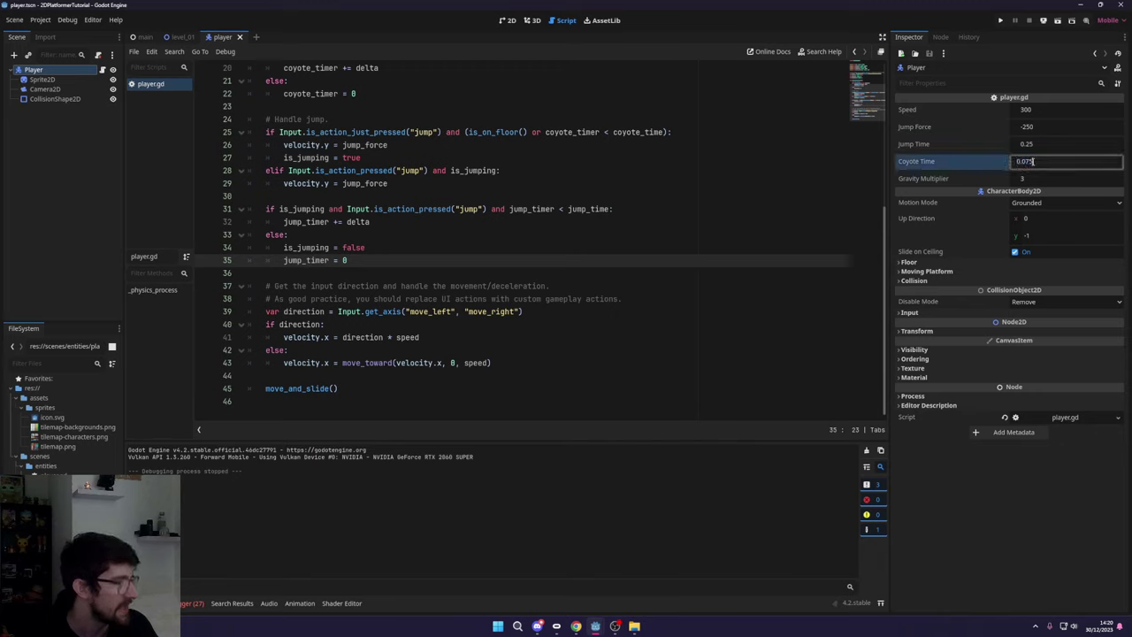
{"action": "key", "text": "ctrl+shift+Left"}
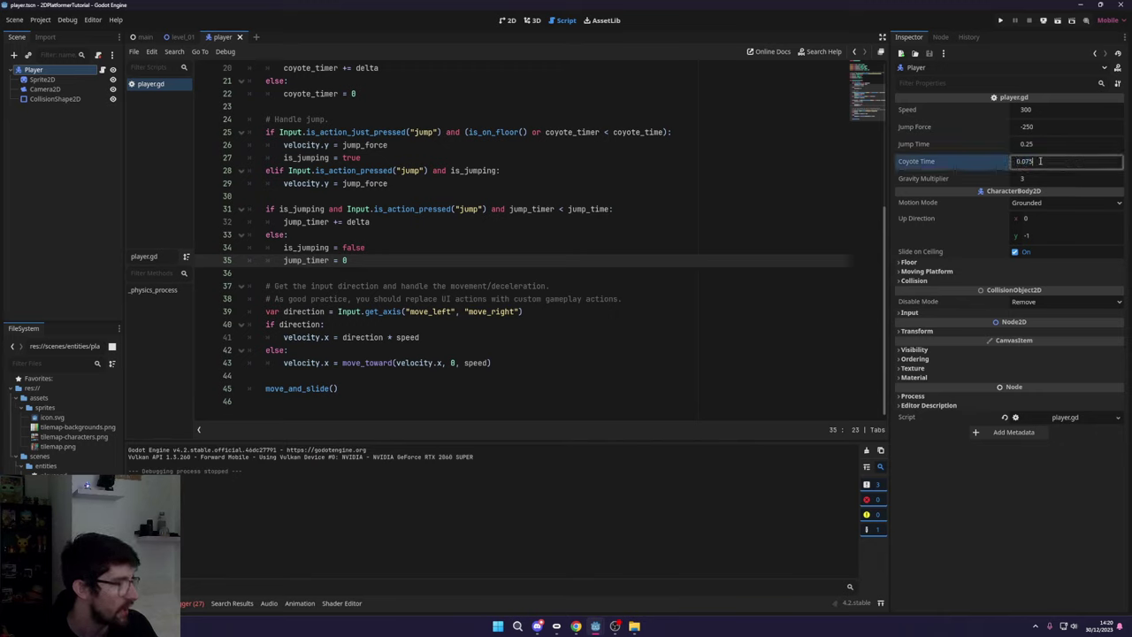
{"action": "type", "text": "5"}
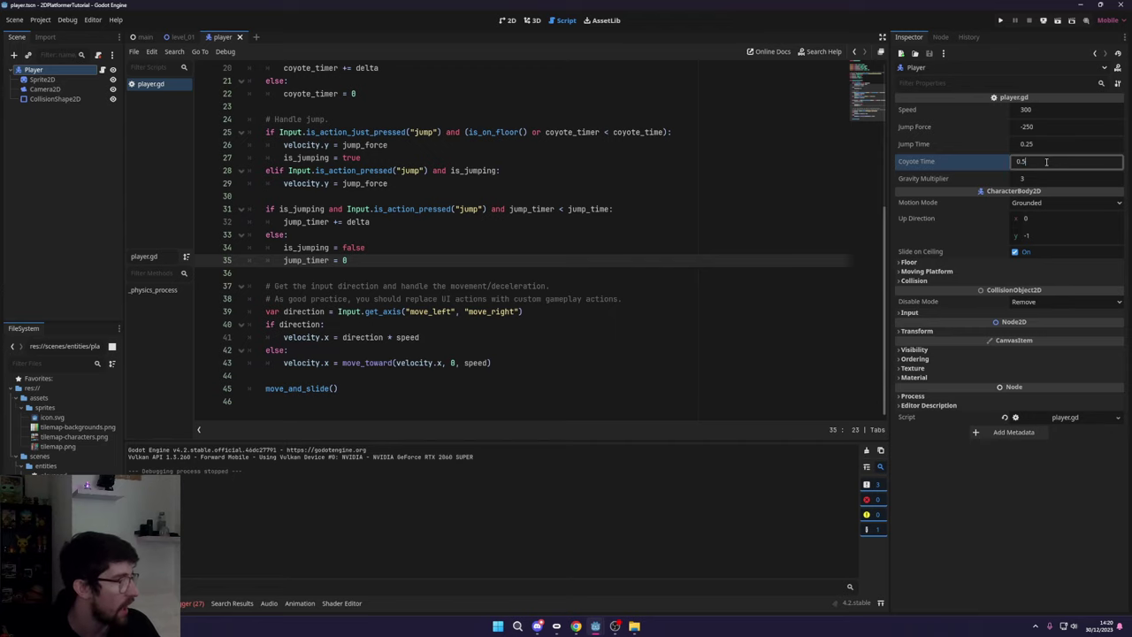
{"action": "key", "text": "Return"}
- Run the project and test late jumps off the outer edge of the starting grass block
{"action": "left_click", "coordinate": [1000, 21]}
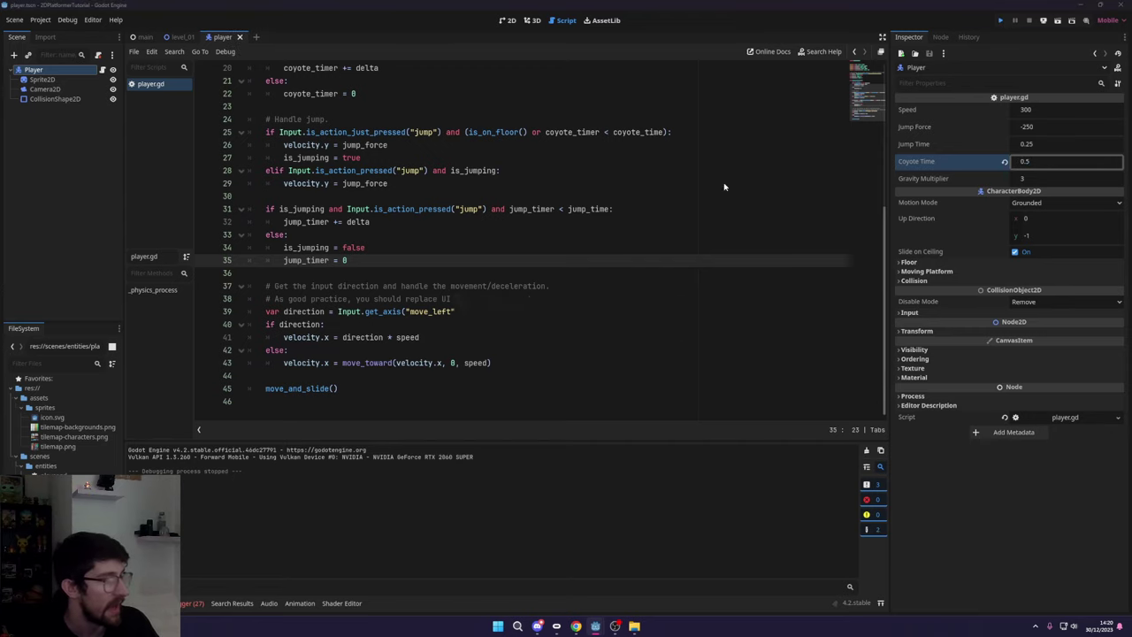
{"action": "key", "text": "Left"}
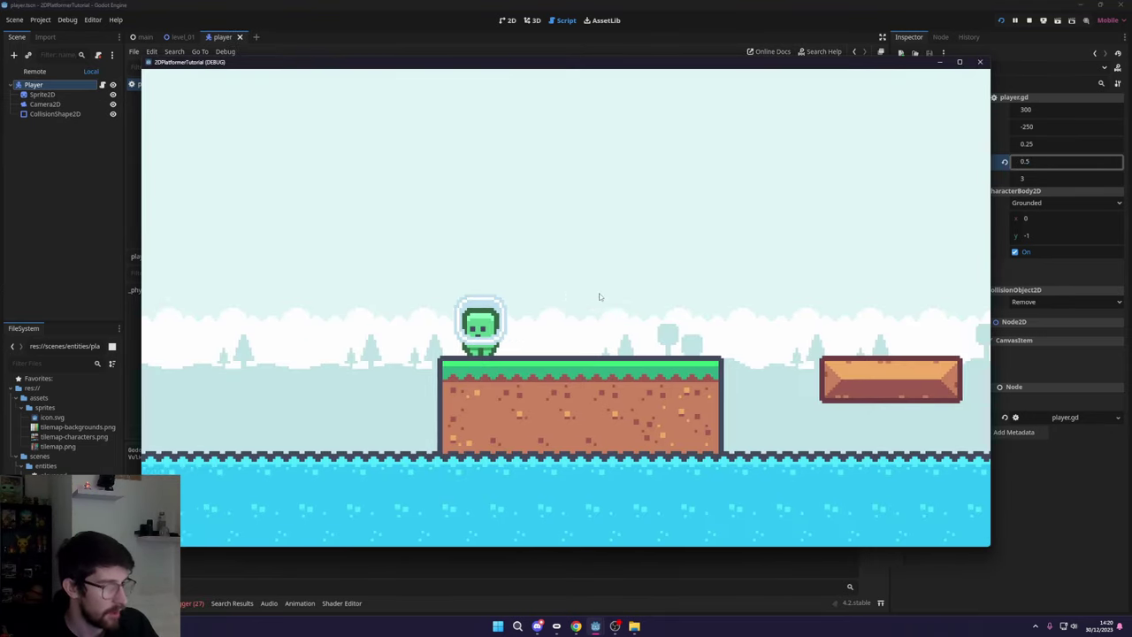
{"action": "key", "text": "space"}
{"action": "key", "text": "Right"}
{"action": "key", "text": "space"}
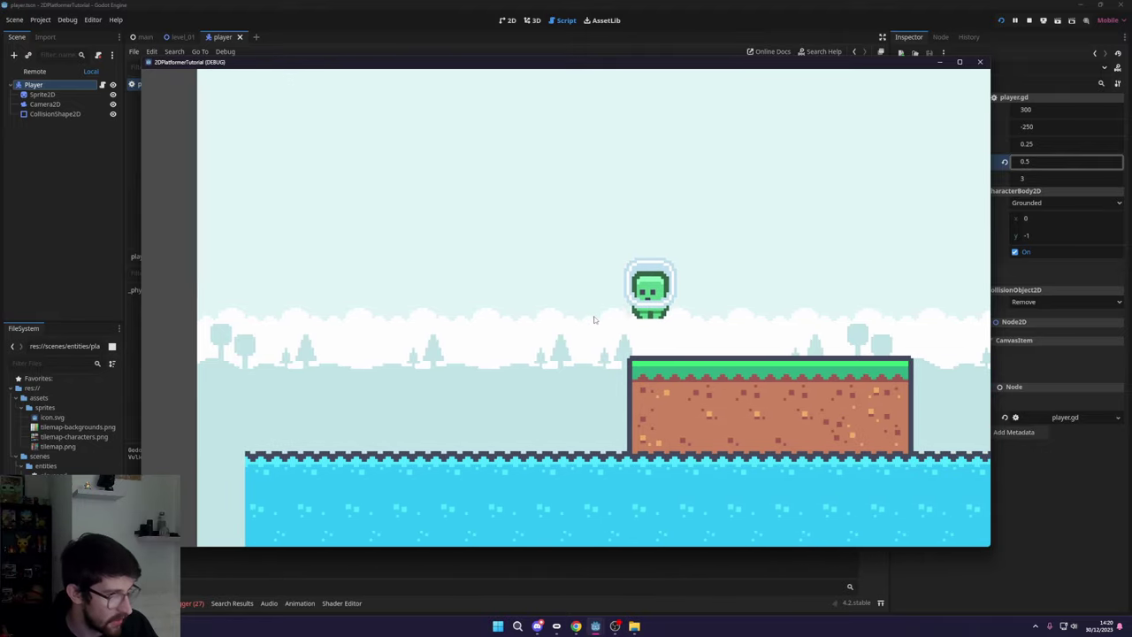
{"action": "key", "text": "Left"}
{"action": "key", "text": "Left"}
{"action": "key", "text": "space"}
{"action": "key", "text": "Right"}
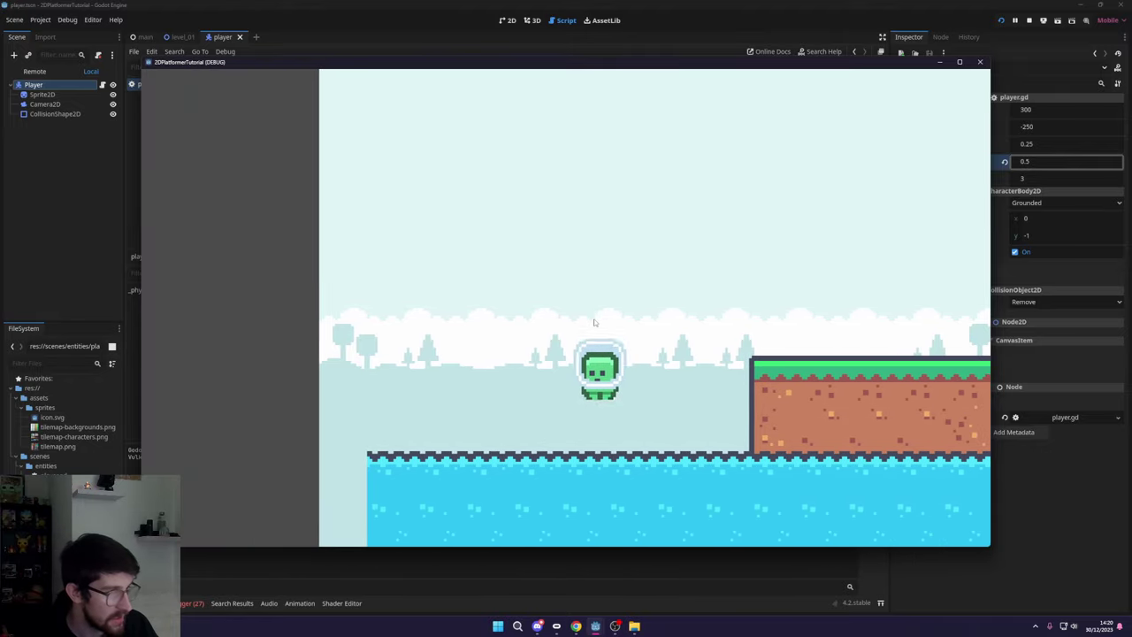
- Test repeated mid-air direction changes and jumps between the water-level ground and the starting grass block
{"action": "key", "text": "Left"}
{"action": "key", "text": "space"}
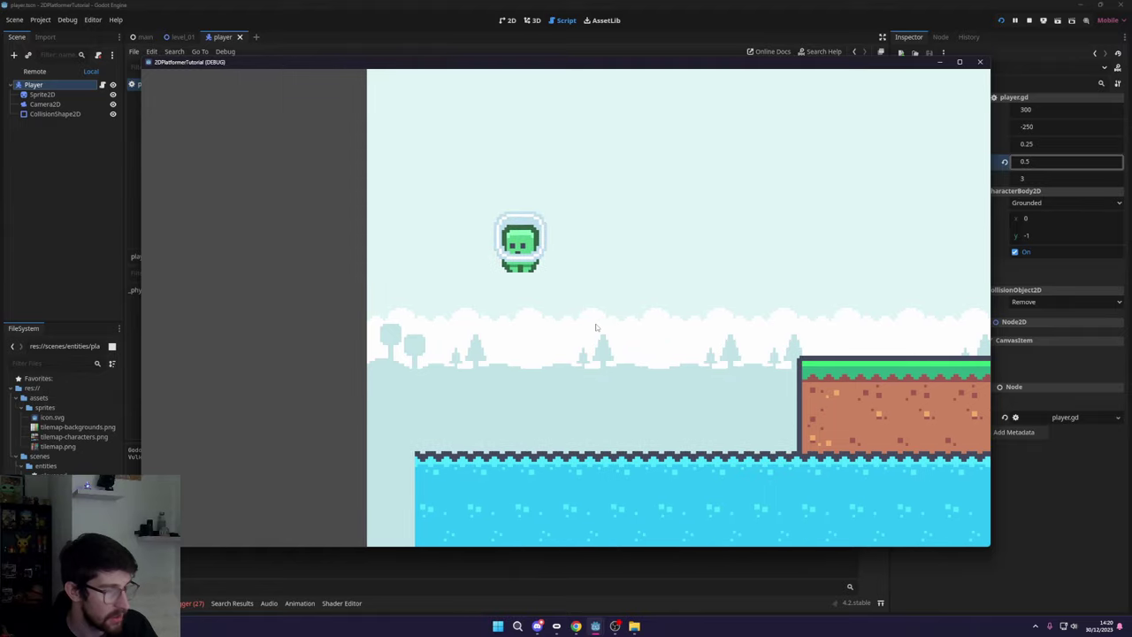
{"action": "key", "text": "Right"}
{"action": "key", "text": "space"}
{"action": "key", "text": "Left"}
{"action": "key", "text": "space"}
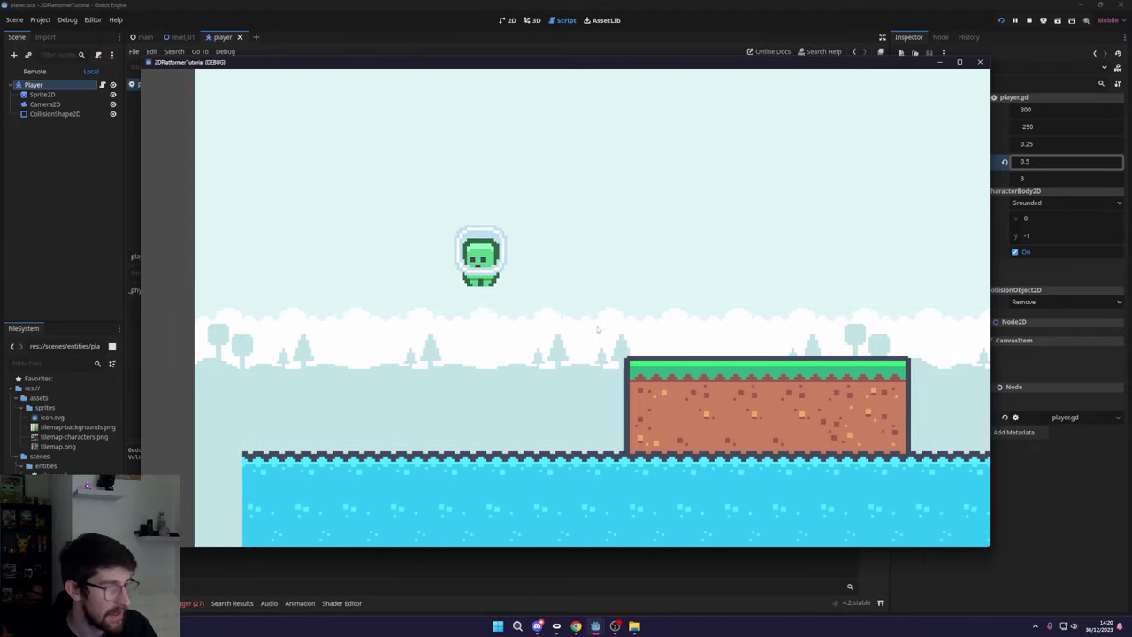
{"action": "key", "text": "Right"}
{"action": "key", "text": "space"}
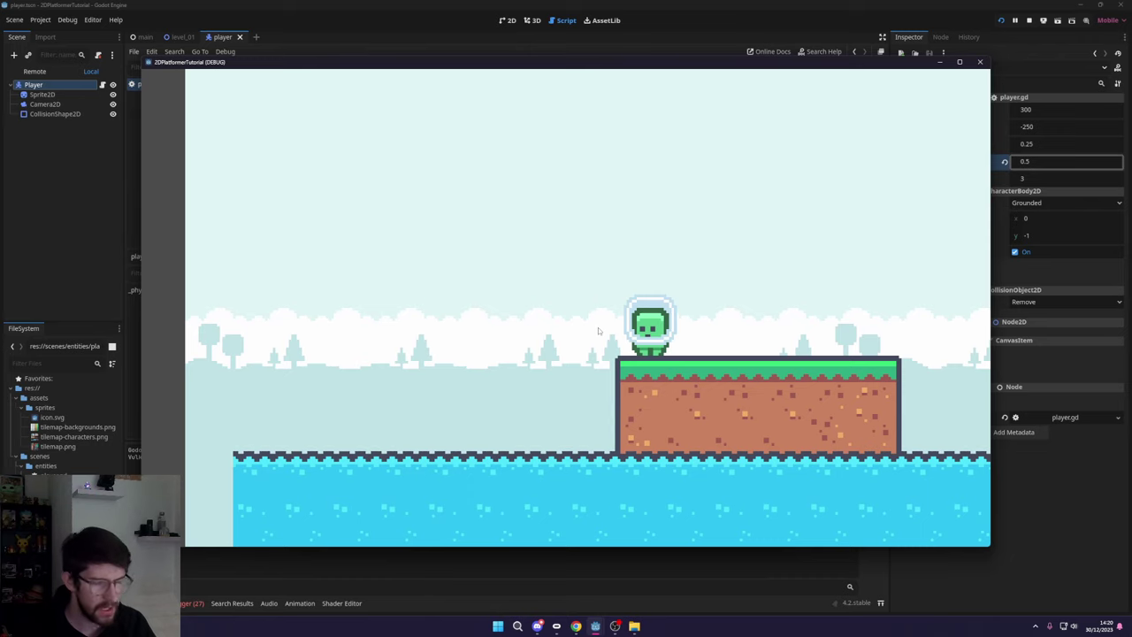
{"action": "key", "text": "Left"}
{"action": "key", "text": "space"}
{"action": "key", "text": "Right"}
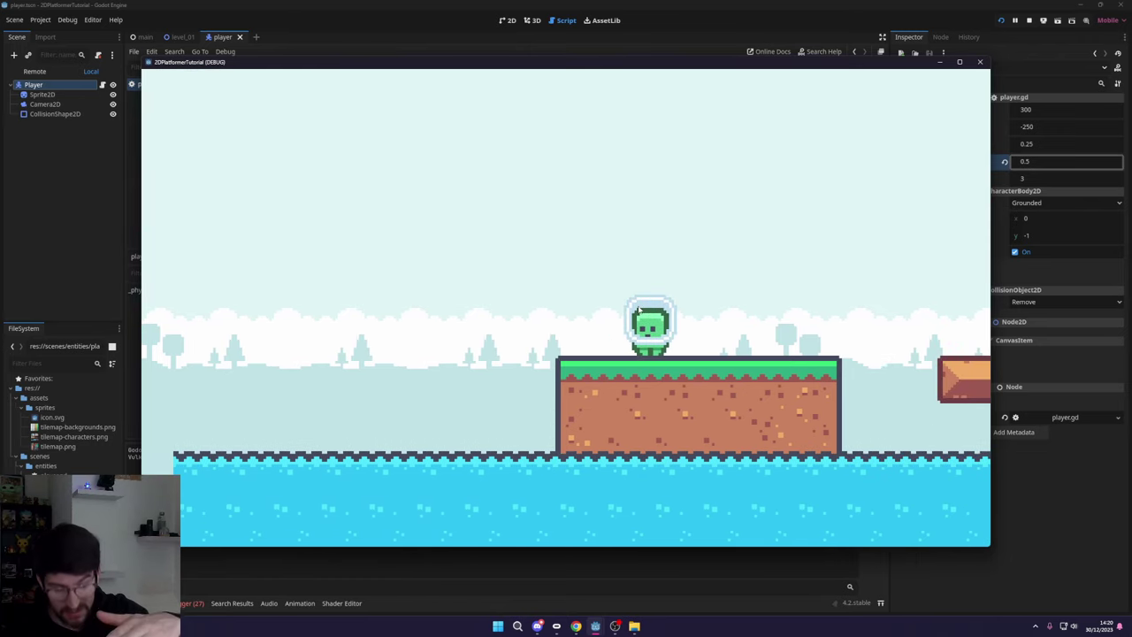
- Test late jumps from the starting grass block across to the floating platforms, and close the game
{"action": "key", "text": "Right"}
{"action": "key", "text": "space"}
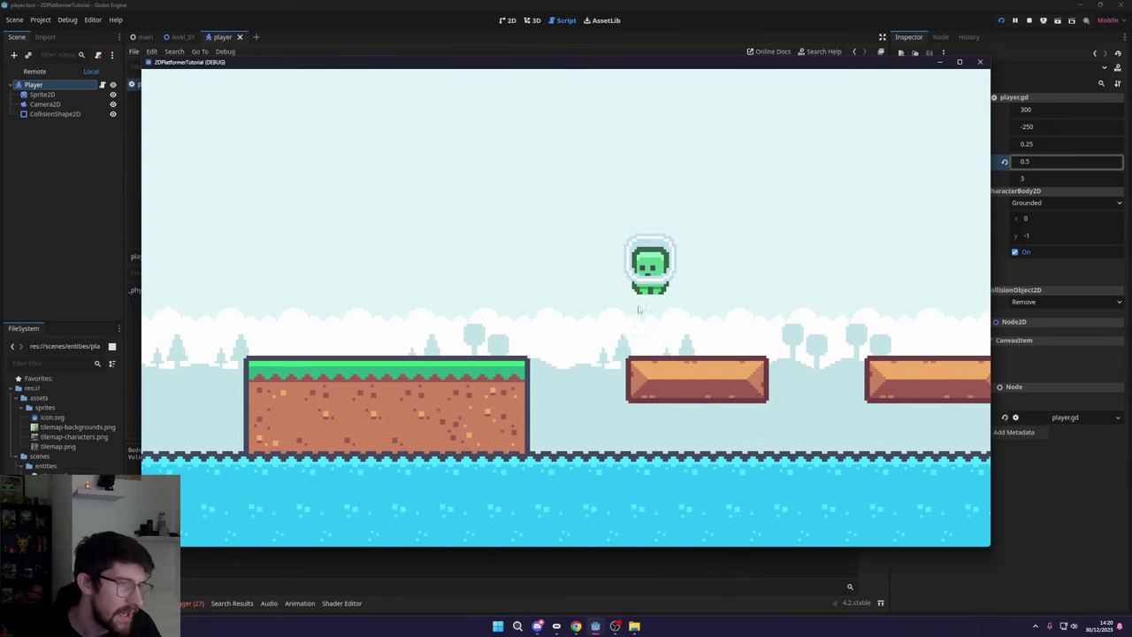
{"action": "key", "text": "Right"}
{"action": "key", "text": "space"}
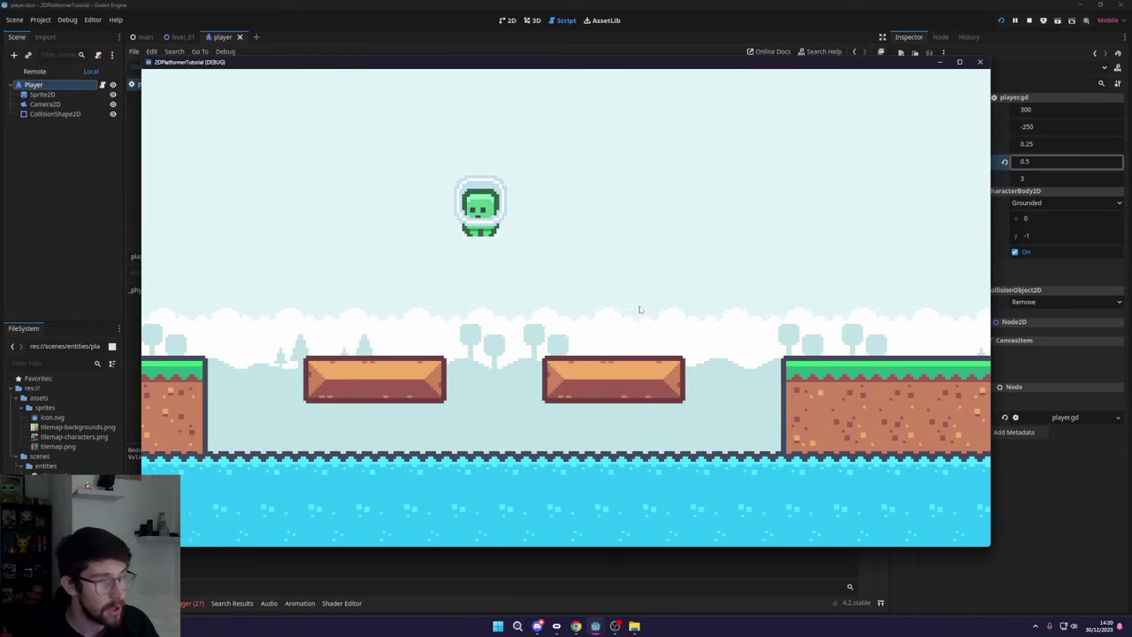
{"action": "left_click", "coordinate": [979, 61]}
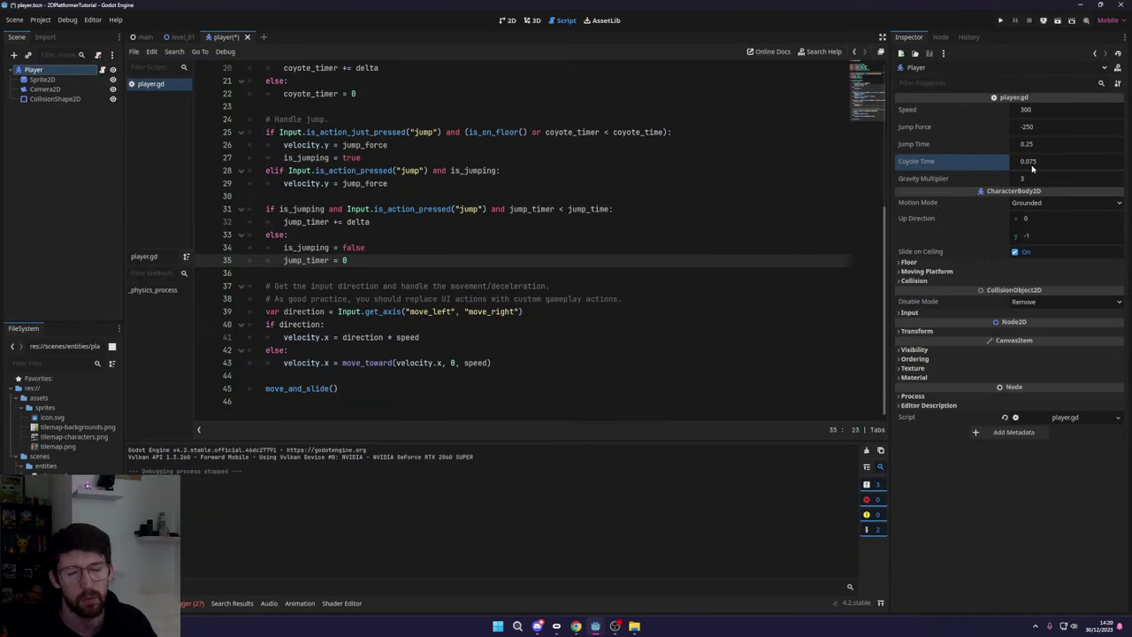
- Set the Player node's Coyote Time back to 0.075
{"action": "left_click", "coordinate": [1032, 164]}
{"action": "left_click", "coordinate": [1024, 162]}
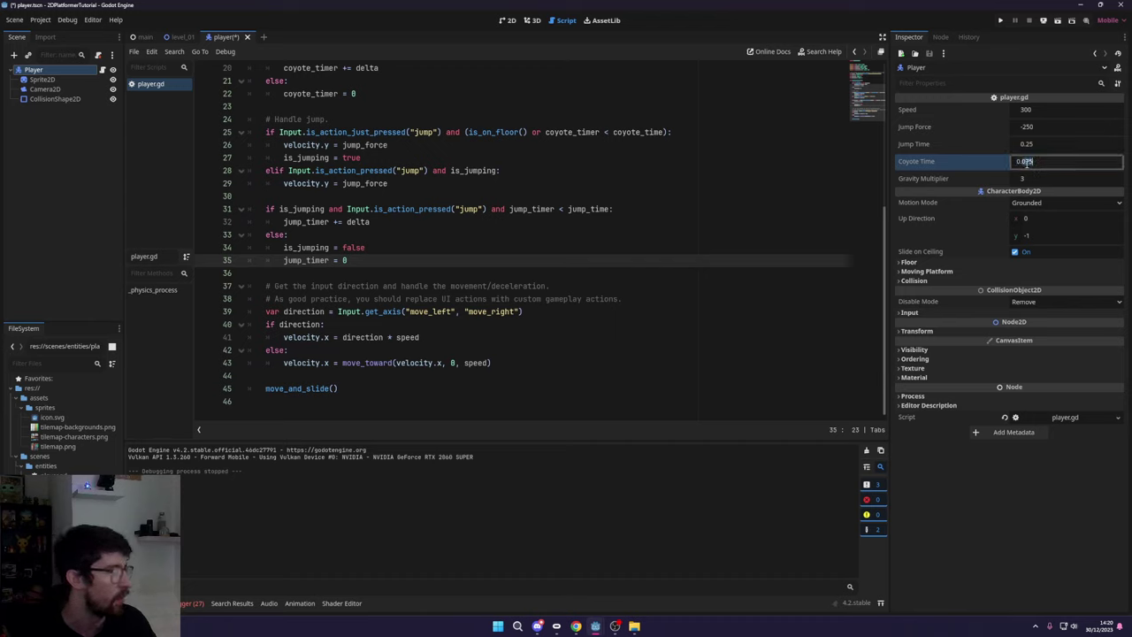
{"action": "left_click_drag", "start_coordinate": [1022, 162], "coordinate": [1037, 163]}
{"action": "type", "text": "1"}
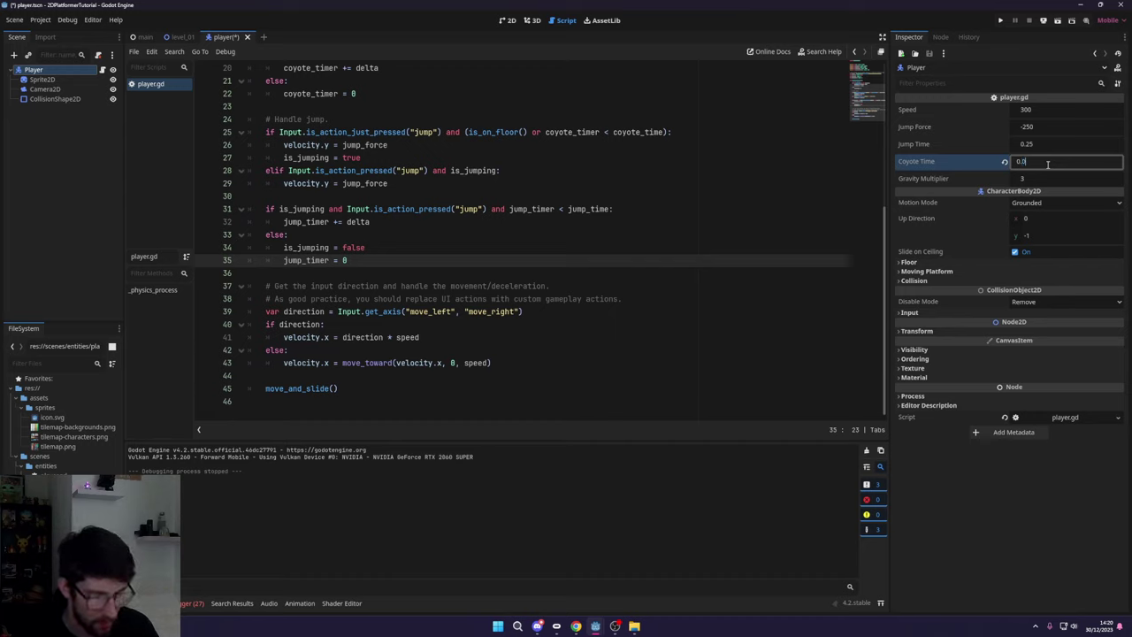
{"action": "key", "text": "Return"}
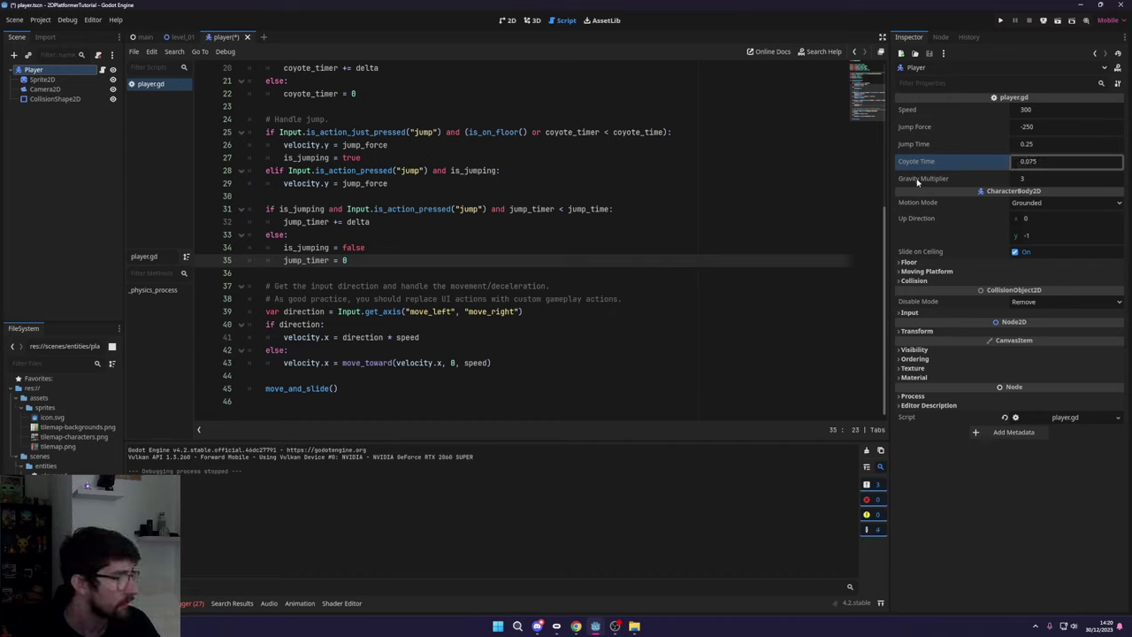
- Multiply gravity by gravity_multiplier in the velocity.y line of _physics_process, and save the script
{"action": "scroll", "coordinate": [641, 226], "scroll_direction": "up", "scroll_amount": 6}
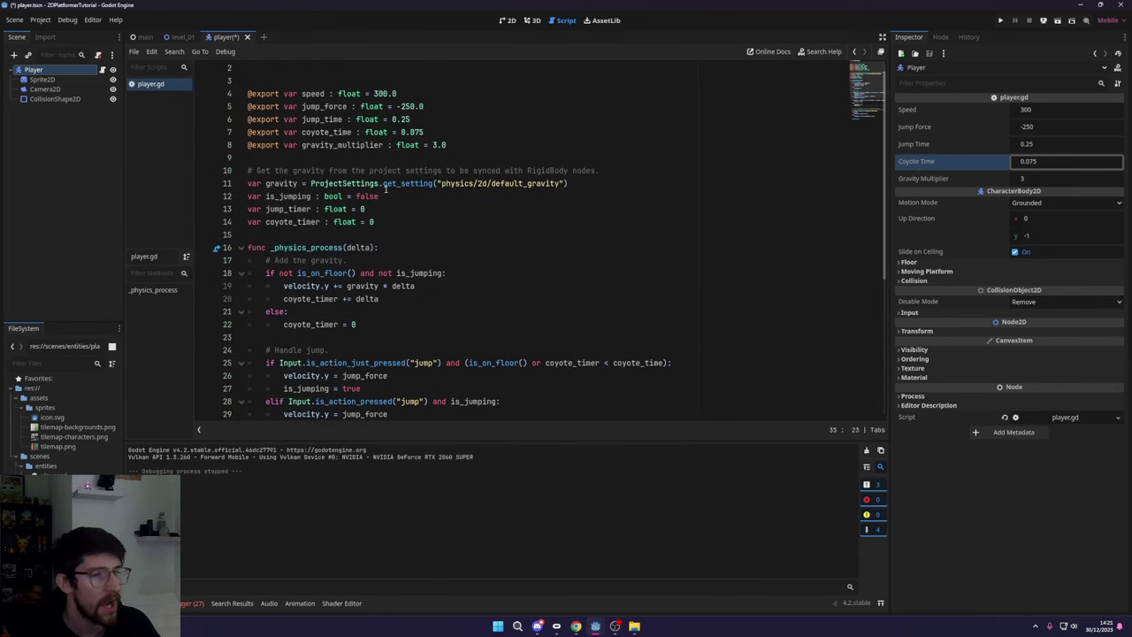
{"action": "scroll", "coordinate": [339, 260], "scroll_direction": "down", "scroll_amount": 2}
{"action": "left_click", "coordinate": [362, 209]}
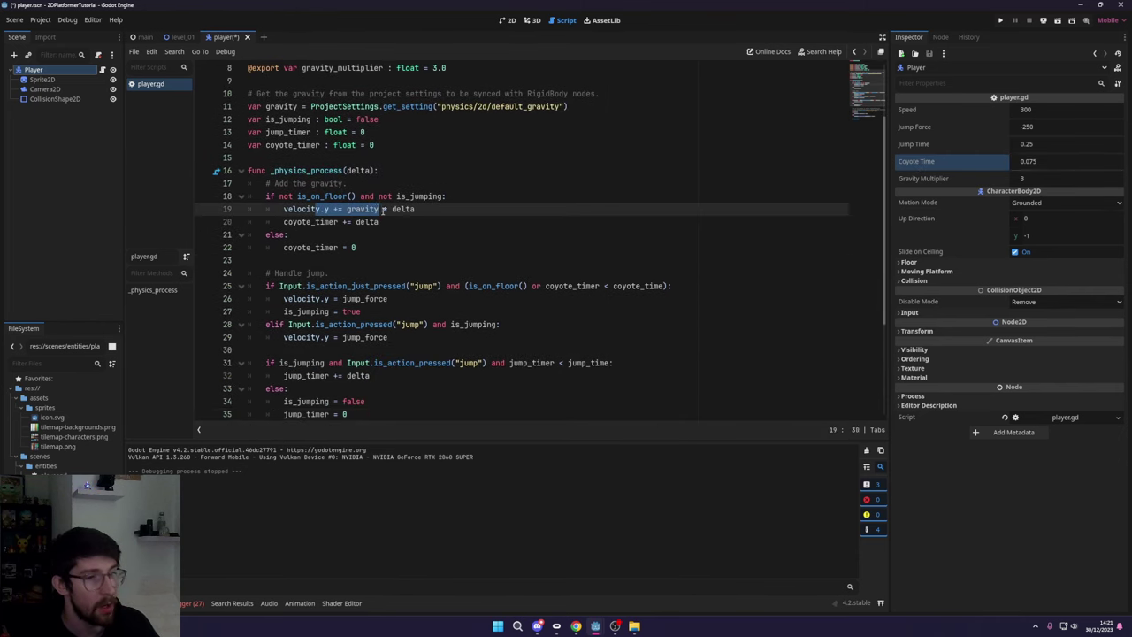
{"action": "double_click", "coordinate": [362, 209]}
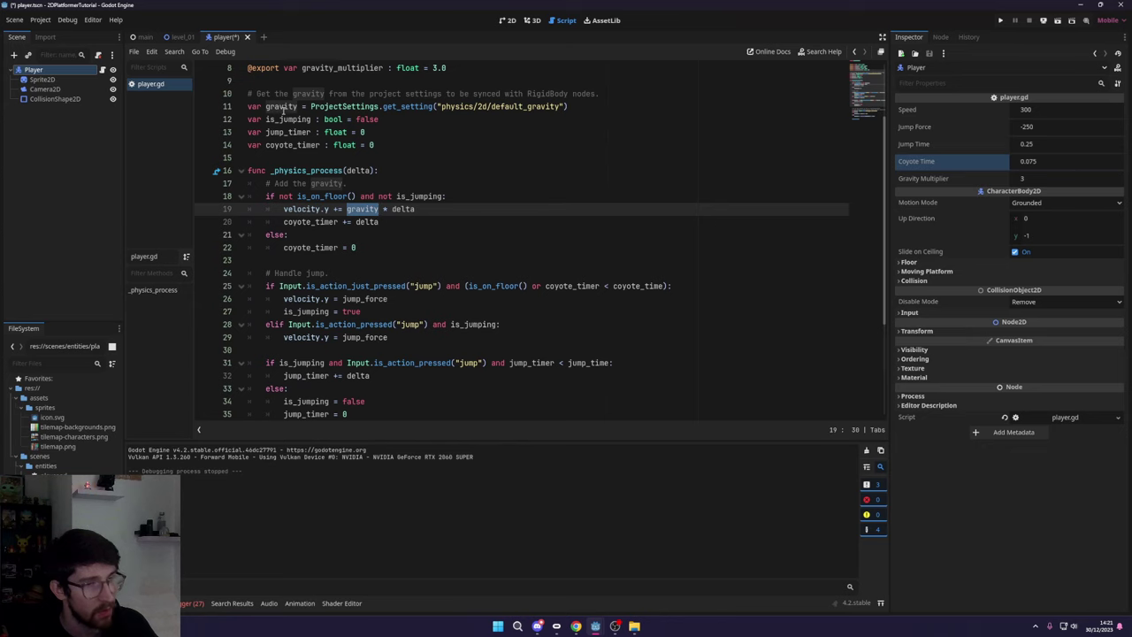
{"action": "scroll", "coordinate": [329, 157], "scroll_direction": "up", "scroll_amount": 3}
{"action": "double_click", "coordinate": [336, 158]}
{"action": "key", "text": "ctrl+c"}
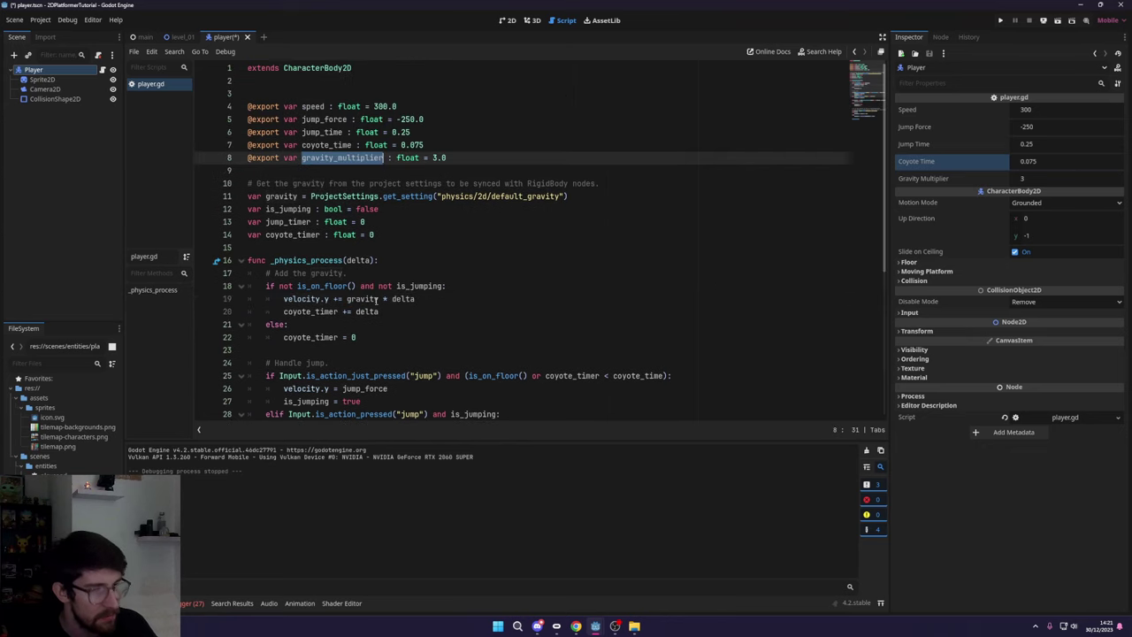
{"action": "left_click", "coordinate": [377, 300]}
{"action": "type", "text": "*"}
{"action": "key", "text": "ctrl+v"}
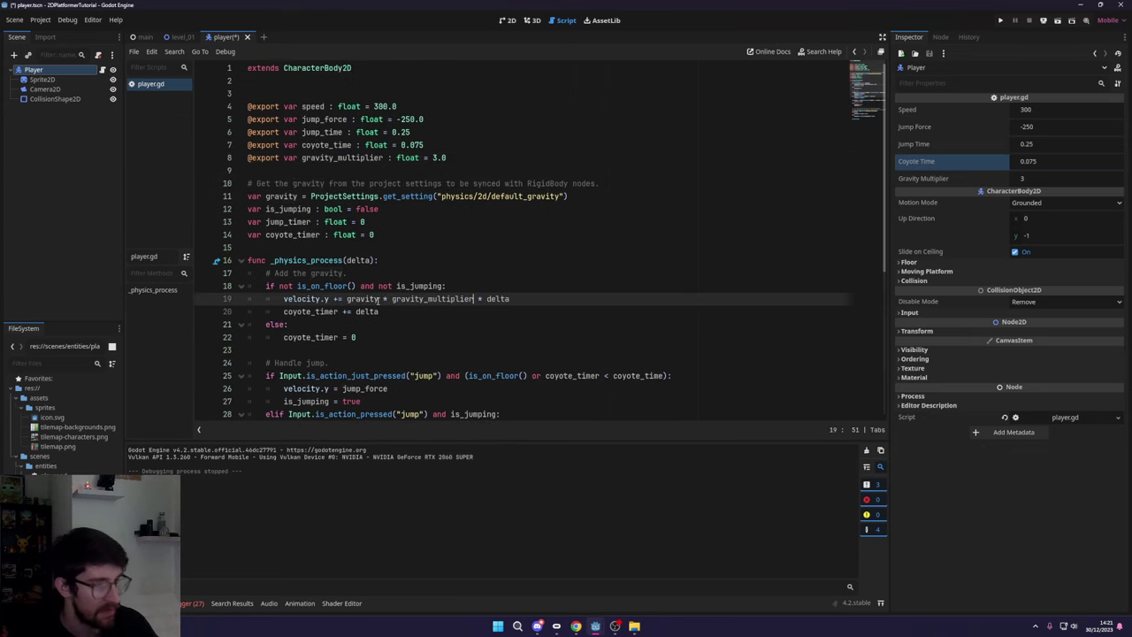
{"action": "key", "text": "ctrl+s"}
{"action": "left_click_drag", "start_coordinate": [345, 299], "coordinate": [511, 299]}
{"action": "left_click", "coordinate": [510, 298]}
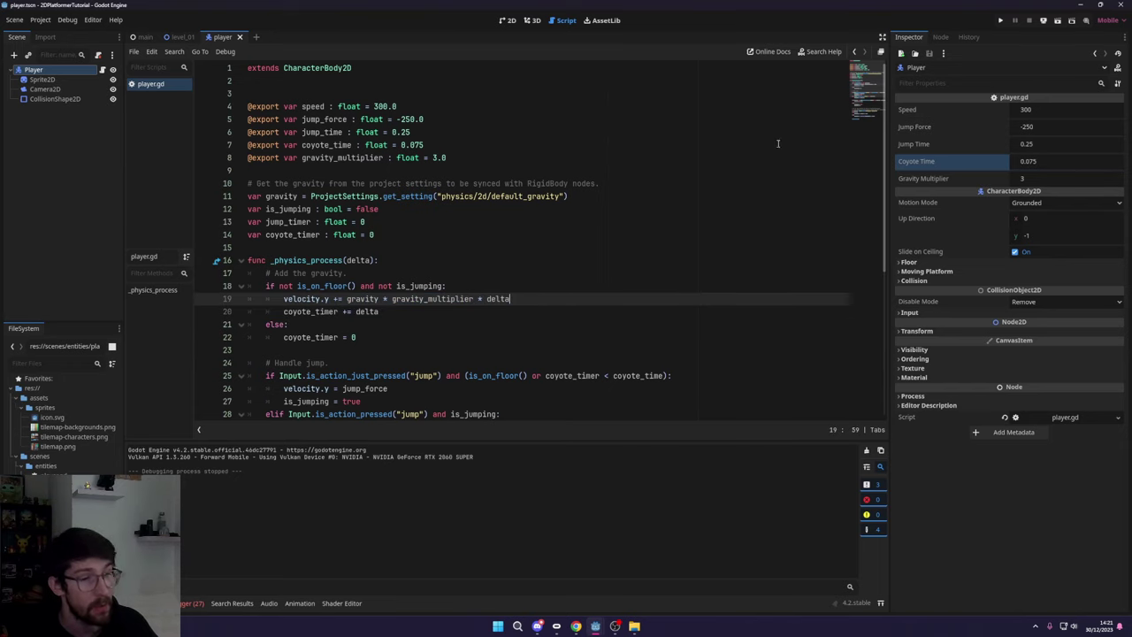
- Run the project and test the stronger gravity by jumping over the floating platforms to the far grass block
{"action": "left_click", "coordinate": [1000, 21]}
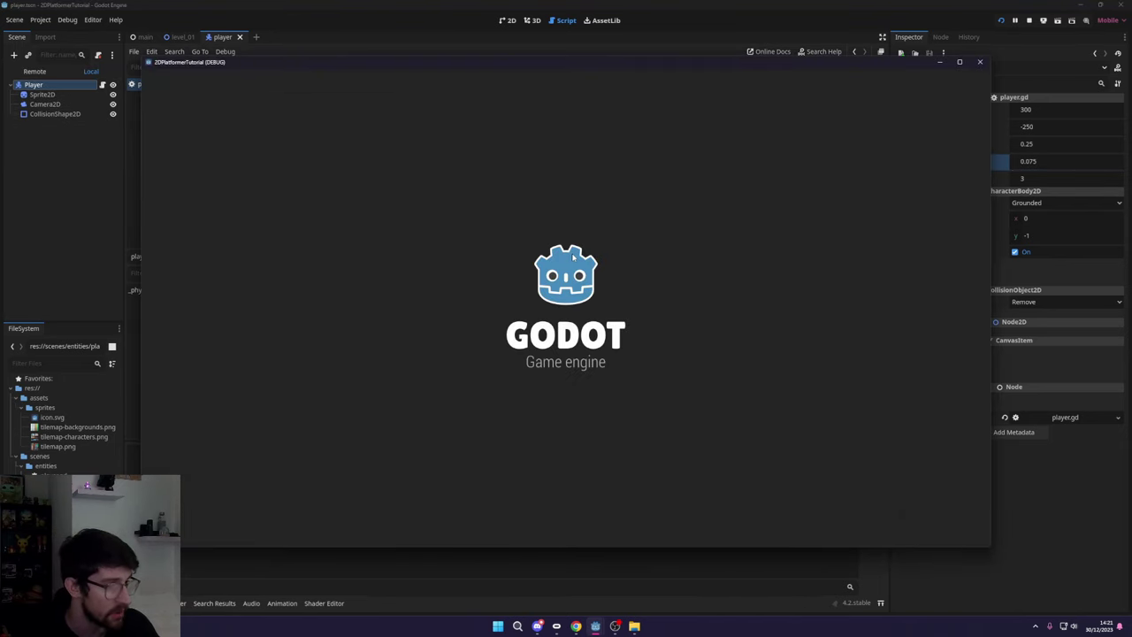
{"action": "key", "text": "space"}
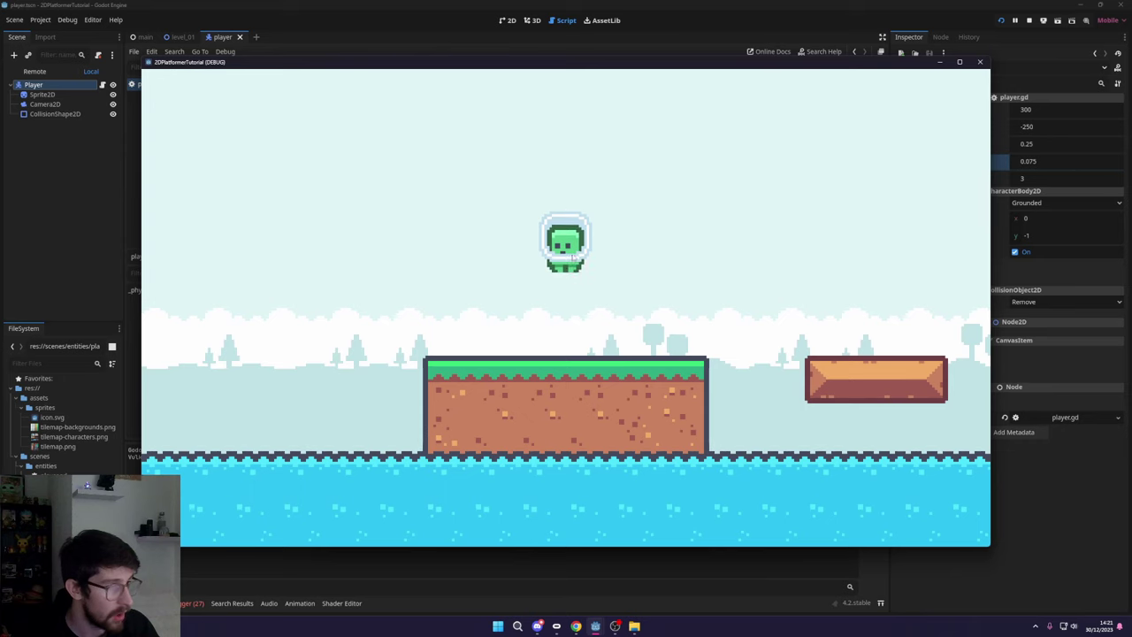
{"action": "key", "text": "Right"}
{"action": "key", "text": "space"}
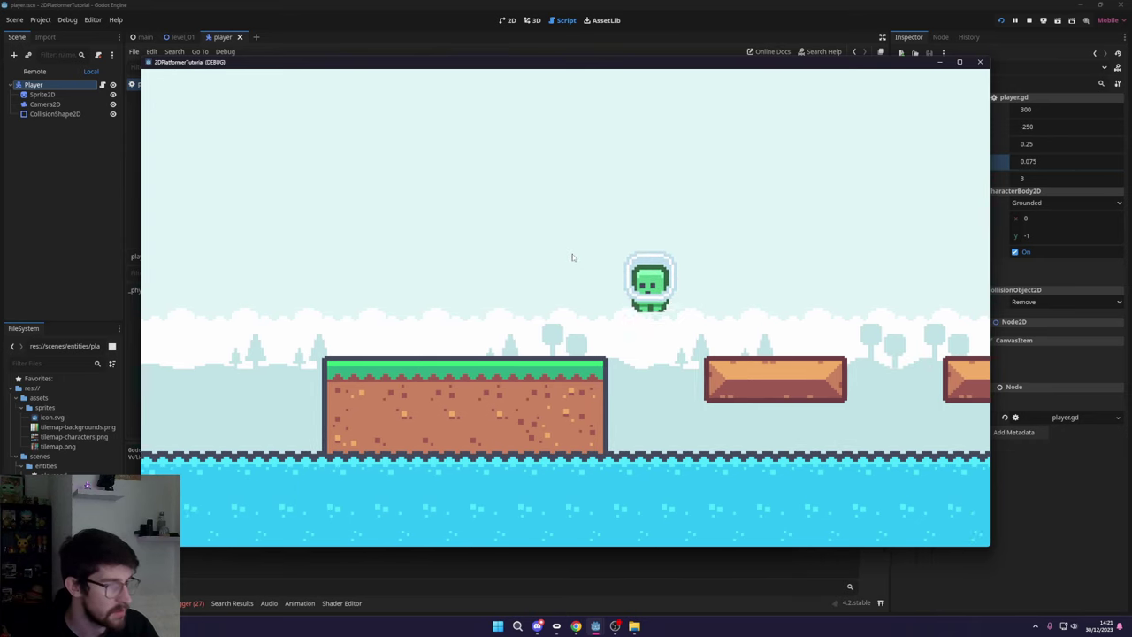
{"action": "key", "text": "space"}
{"action": "key", "text": "space"}
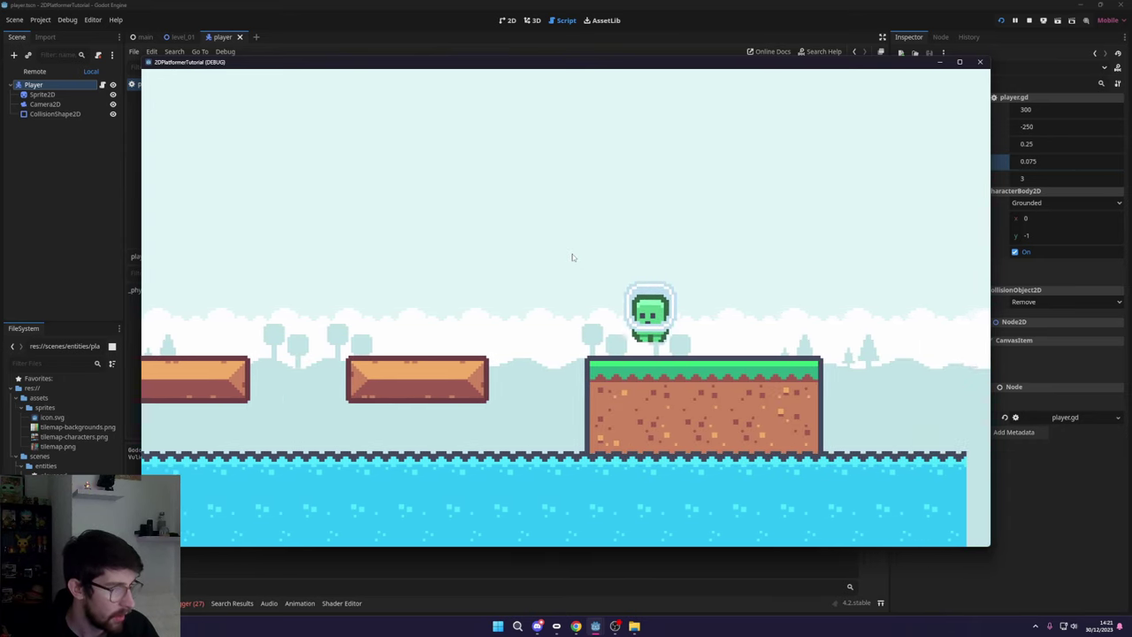
- Test jumping back over the platforms and in place on the starting grass block, and stop the game
{"action": "key", "text": "Left"}
{"action": "key", "text": "space"}
{"action": "key", "text": "space"}
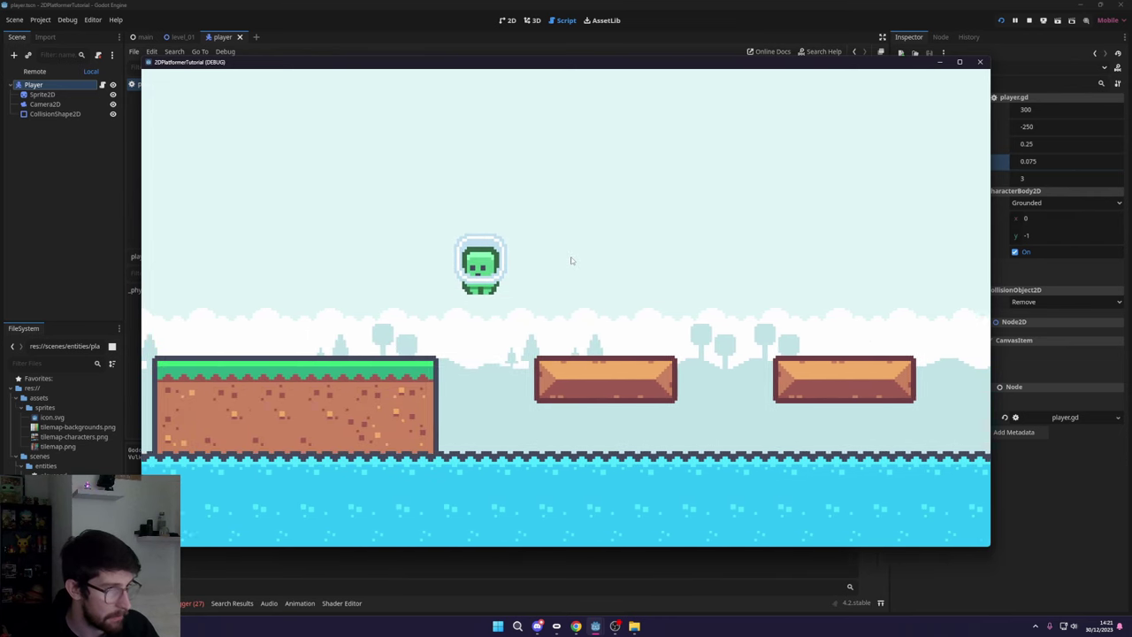
{"action": "key", "text": "Right"}
{"action": "key", "text": "space"}
{"action": "key", "text": "Left"}
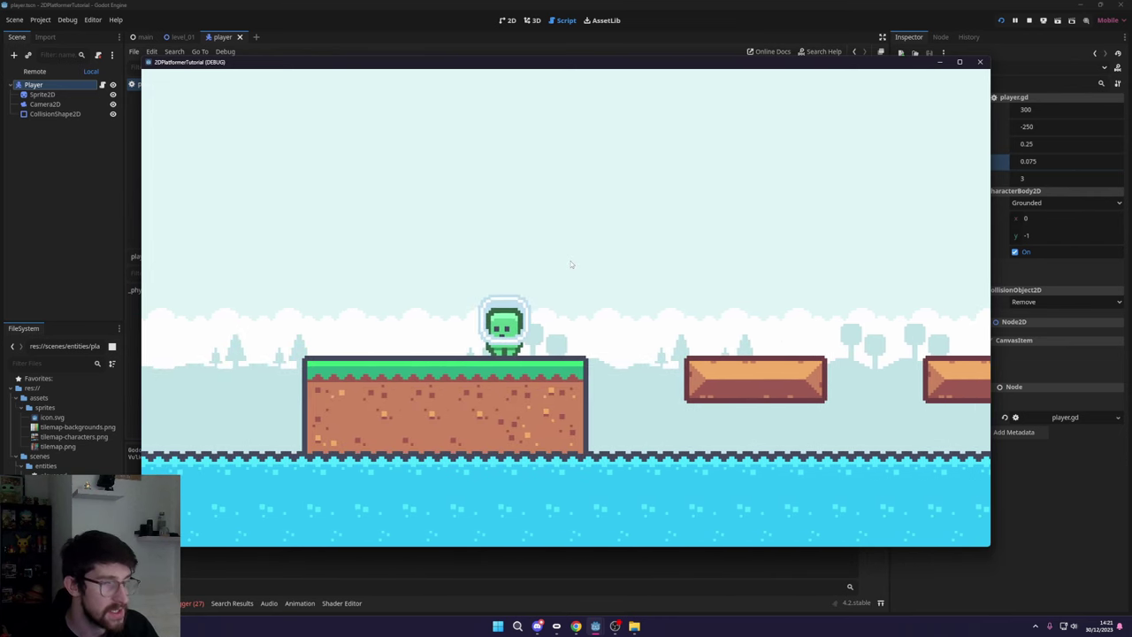
{"action": "key", "text": "space"}
{"action": "key", "text": "space"}
{"action": "key", "text": "F8"}
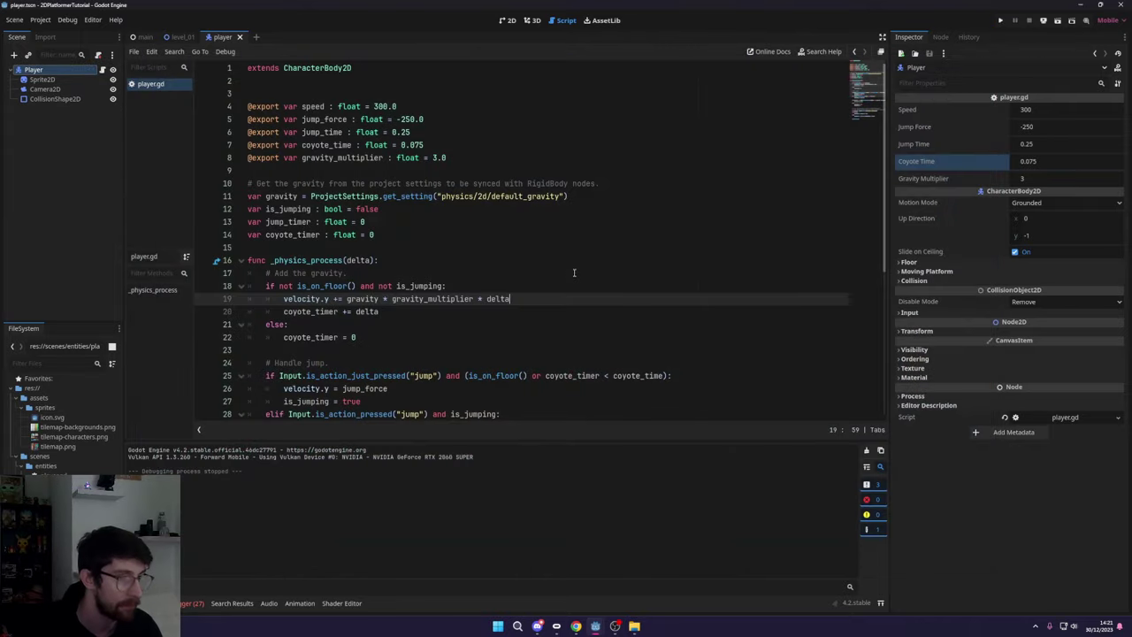
- Open the main scene in the 2D view
{"action": "left_click", "coordinate": [568, 274]}
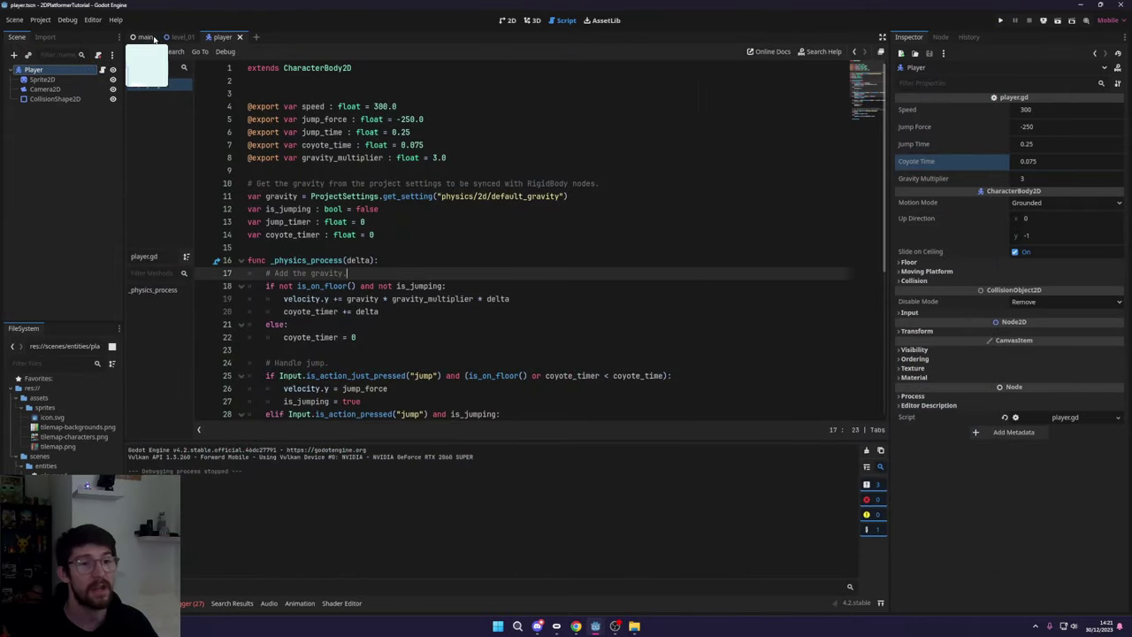
{"action": "left_click", "coordinate": [145, 37]}
{"action": "left_click", "coordinate": [507, 20]}
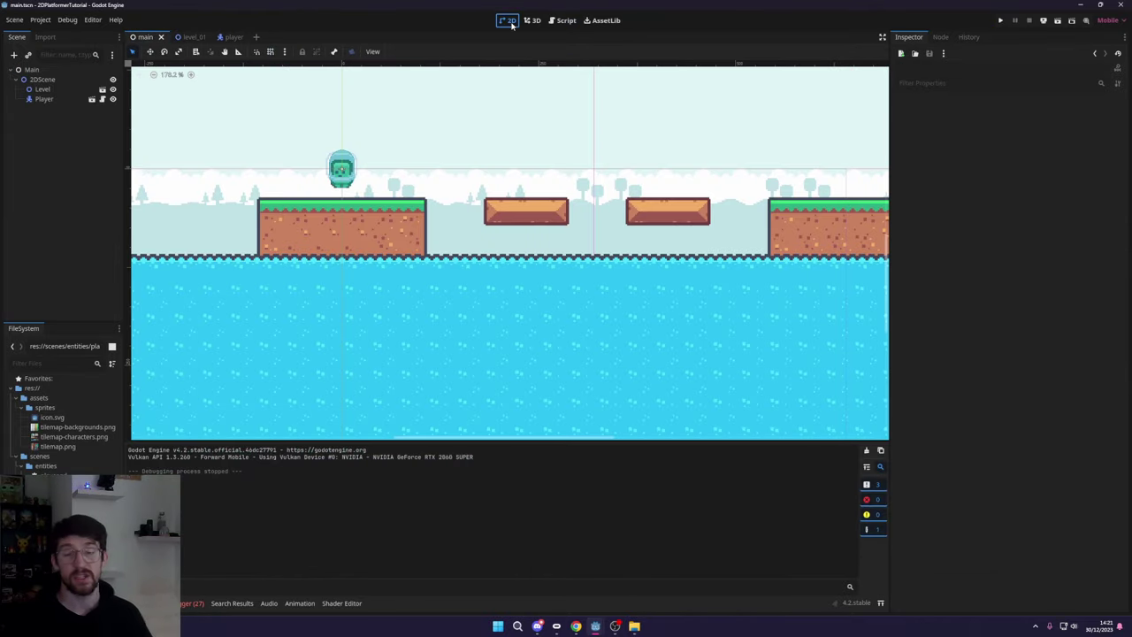